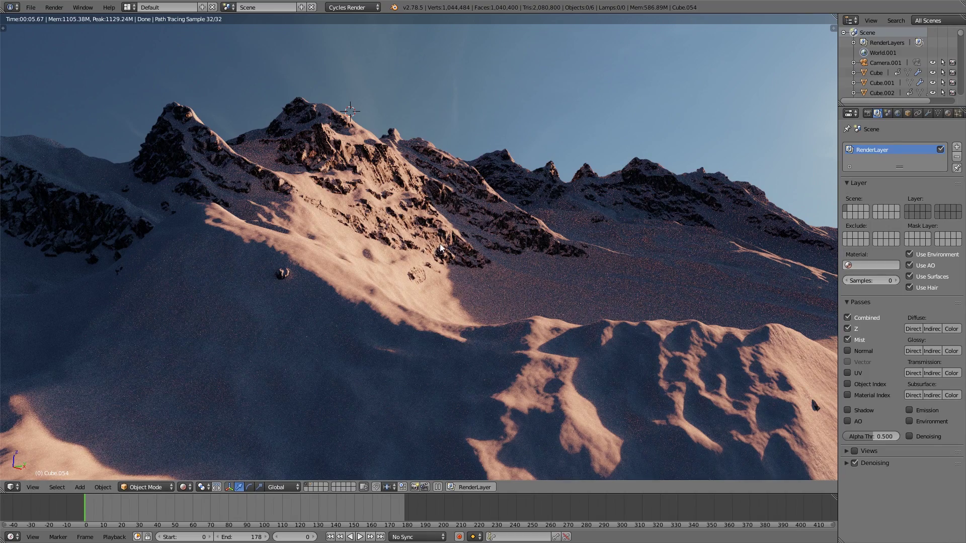
pyautogui.moveTo(385, 267); pyautogui.dragTo(412, 272, button='middle')
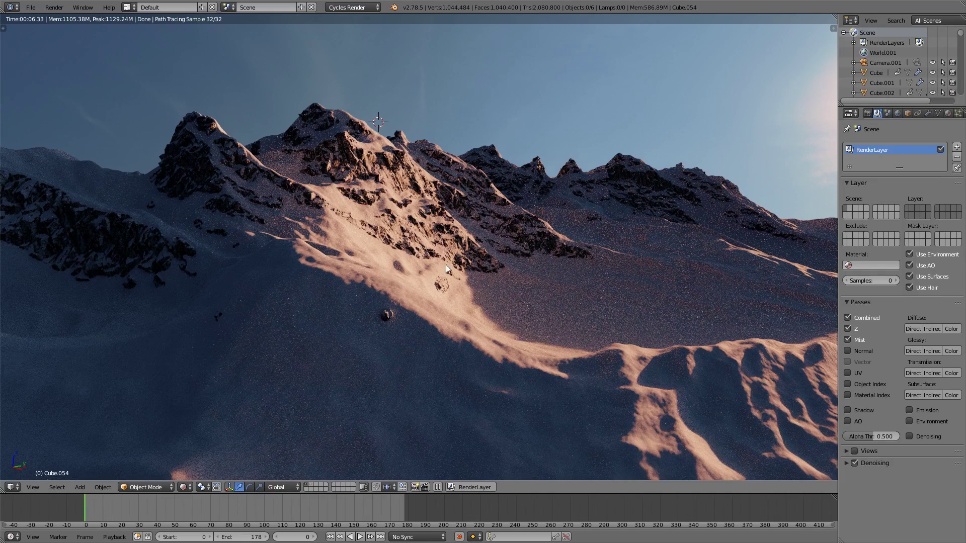
pyautogui.scroll(2, 486, 264)
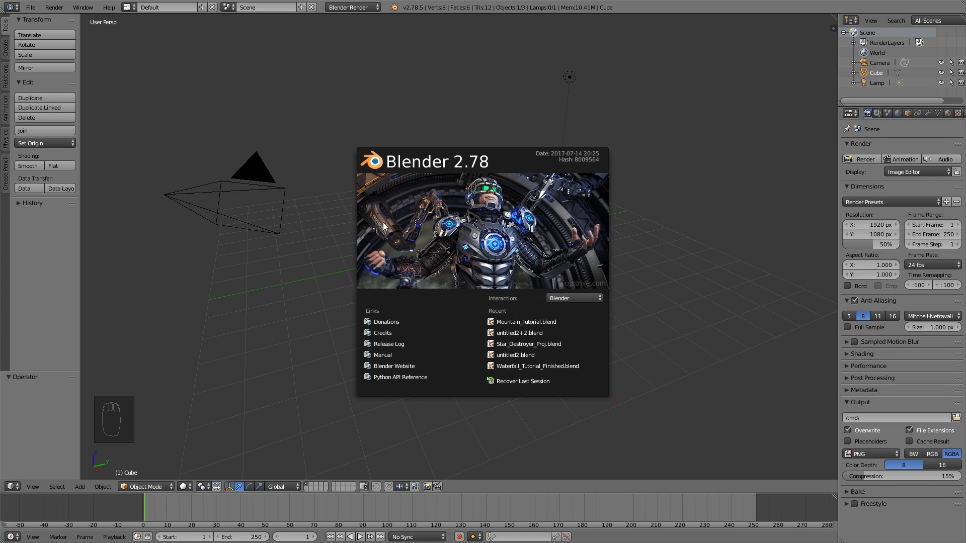
# - Dismiss the splash screen and enable the Add Mesh: A.N.T.Landscape add-on in the user preferences, searching for "land"
pyautogui.click(499, 252)
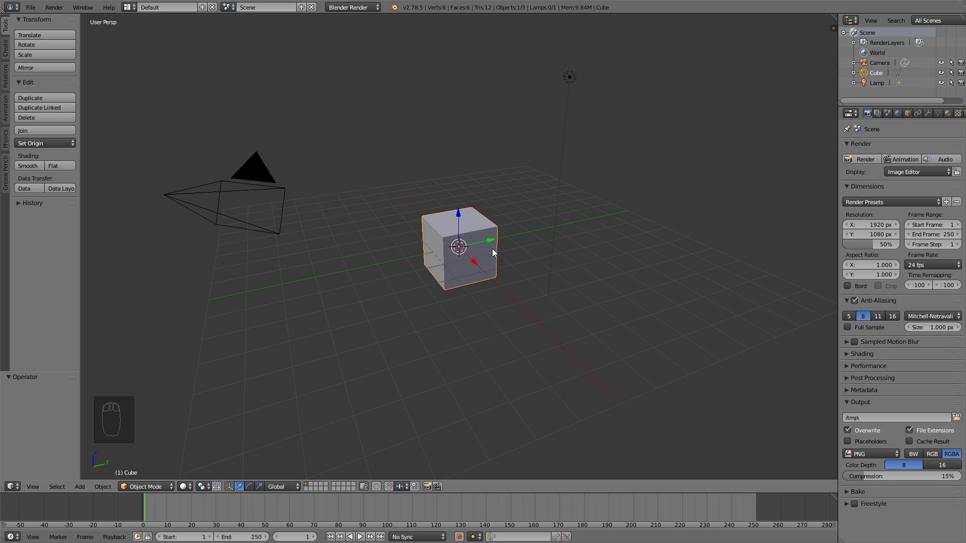
pyautogui.click(31, 7)
pyautogui.click(69, 119)
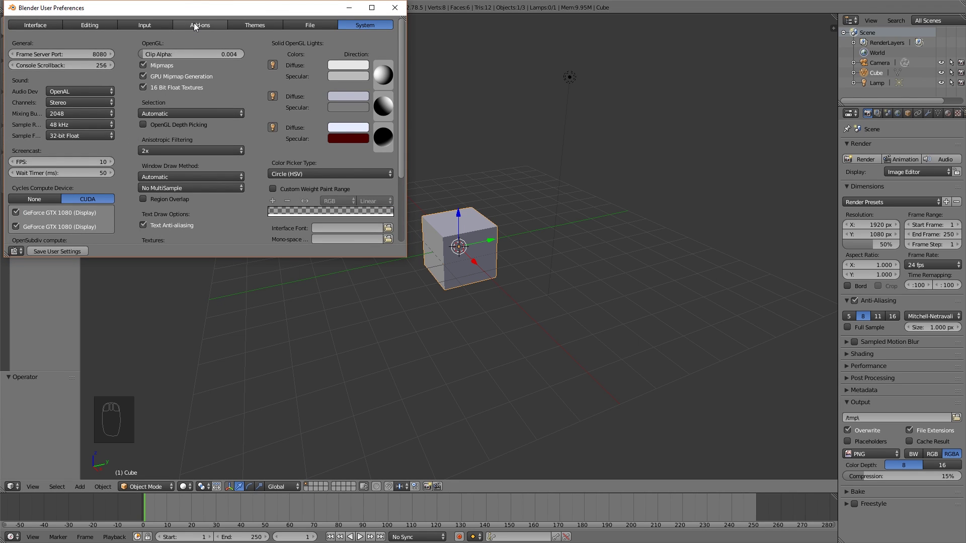
pyautogui.click(193, 31)
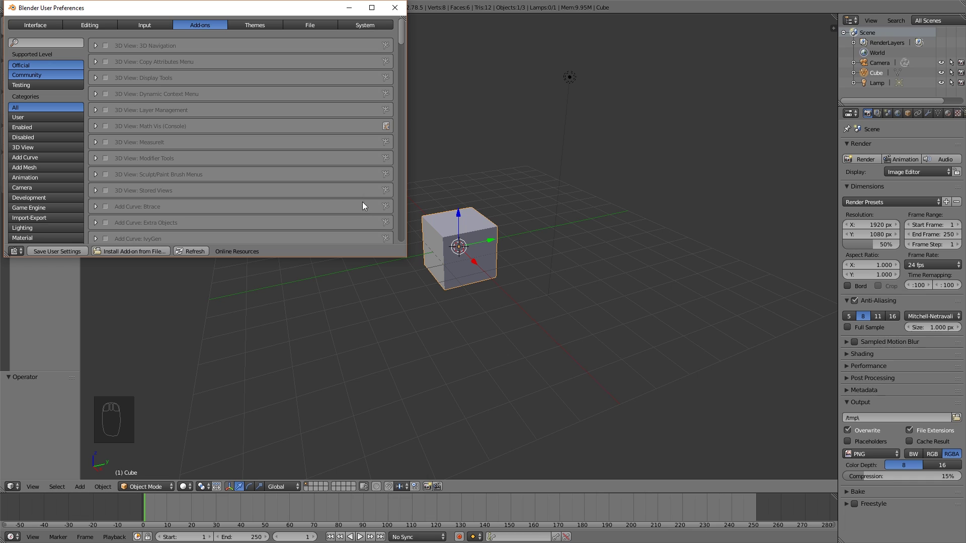
pyautogui.click(38, 43)
pyautogui.write('land')
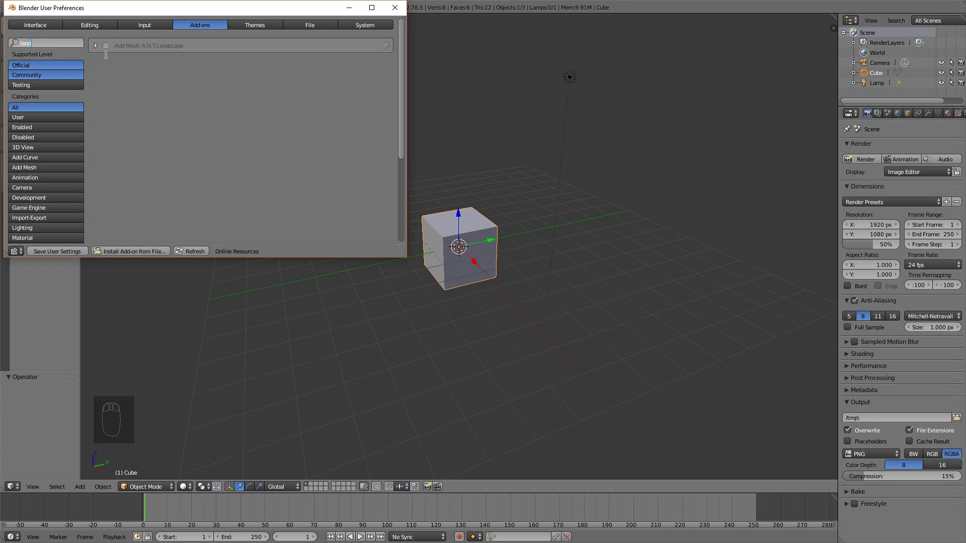
pyautogui.press('Return')
pyautogui.click(105, 46)
pyautogui.click(393, 8)
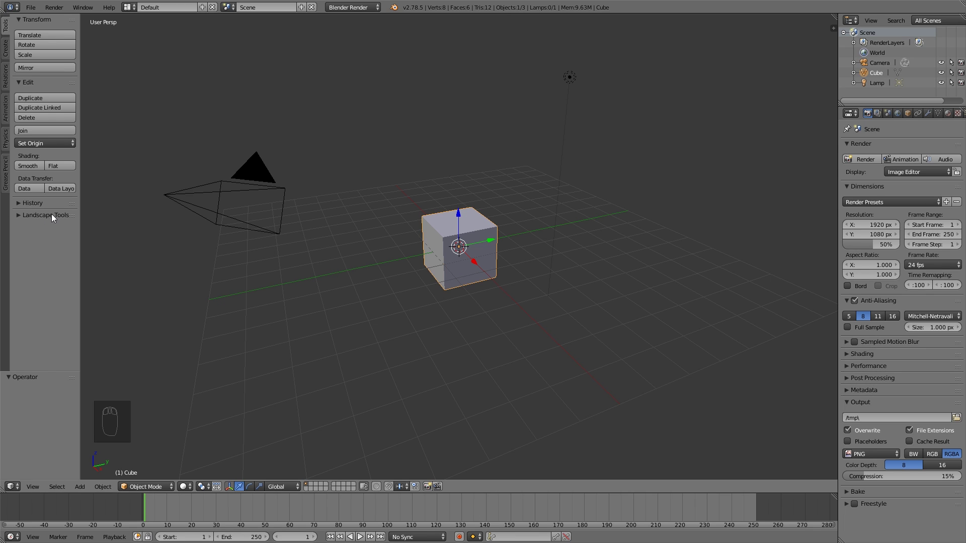
# - Widen the tool shelf and delete the default cube from the scene
pyautogui.moveTo(80, 208); pyautogui.dragTo(165, 209)
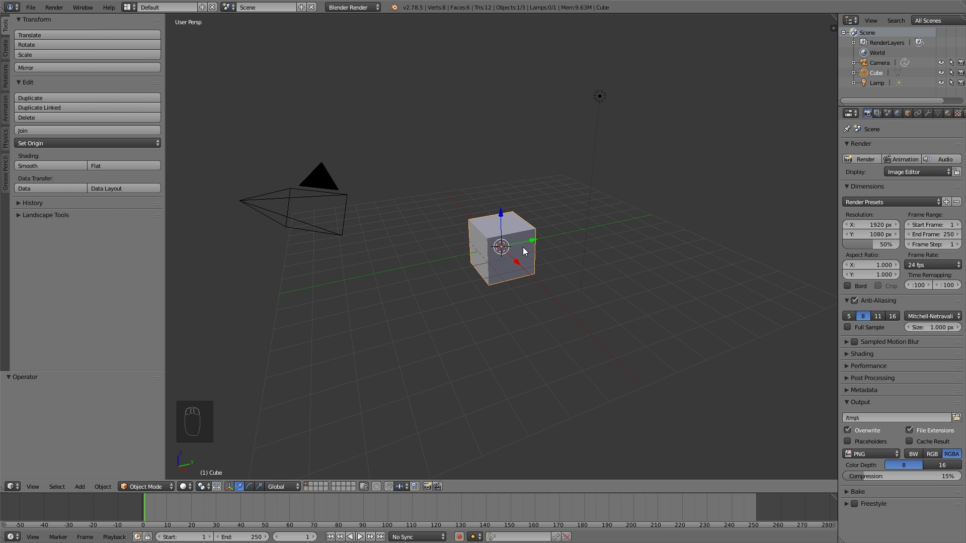
pyautogui.press('x')
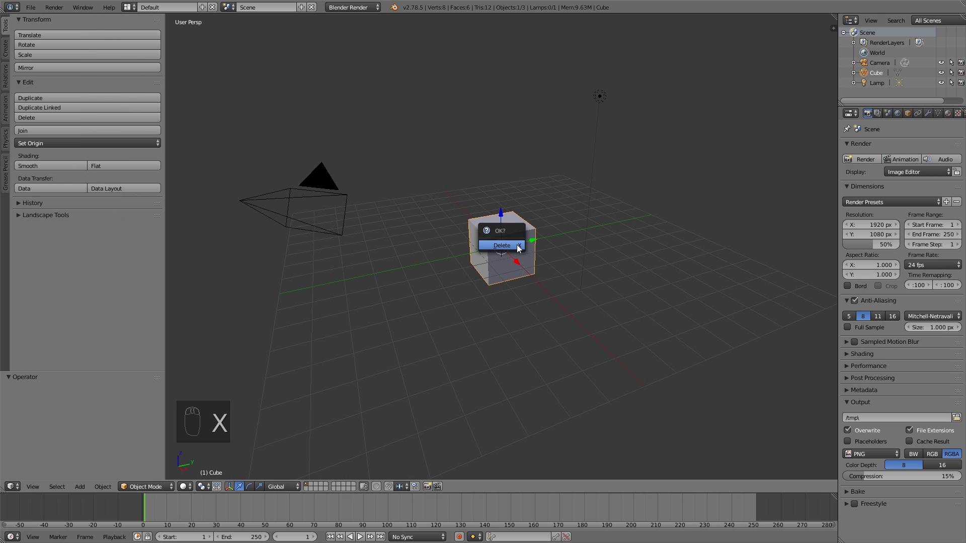
pyautogui.click(517, 244)
# - Add a Landscape mesh and enlarge the area that shows its creation settings in width and height
pyautogui.hotkey('shift', 'a')
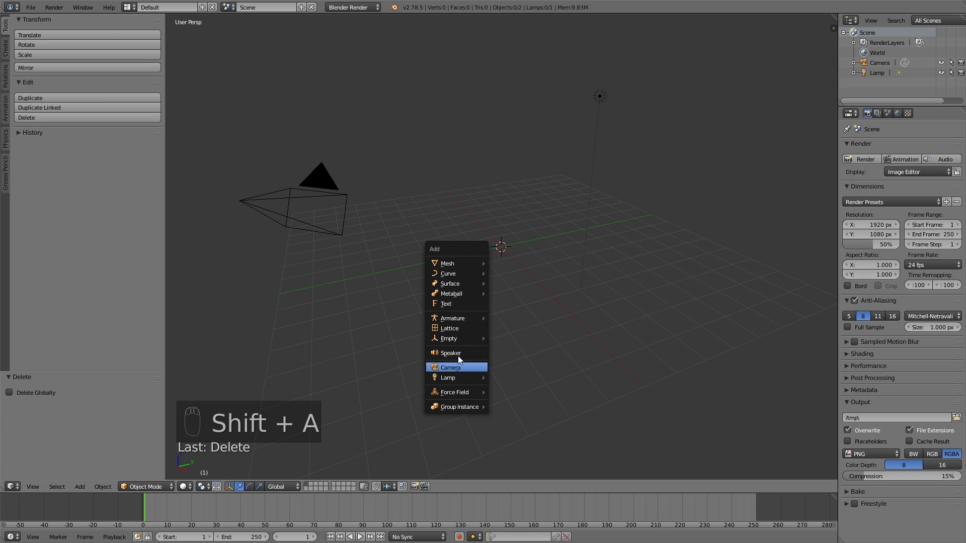
pyautogui.moveTo(450, 263)
pyautogui.click(527, 371)
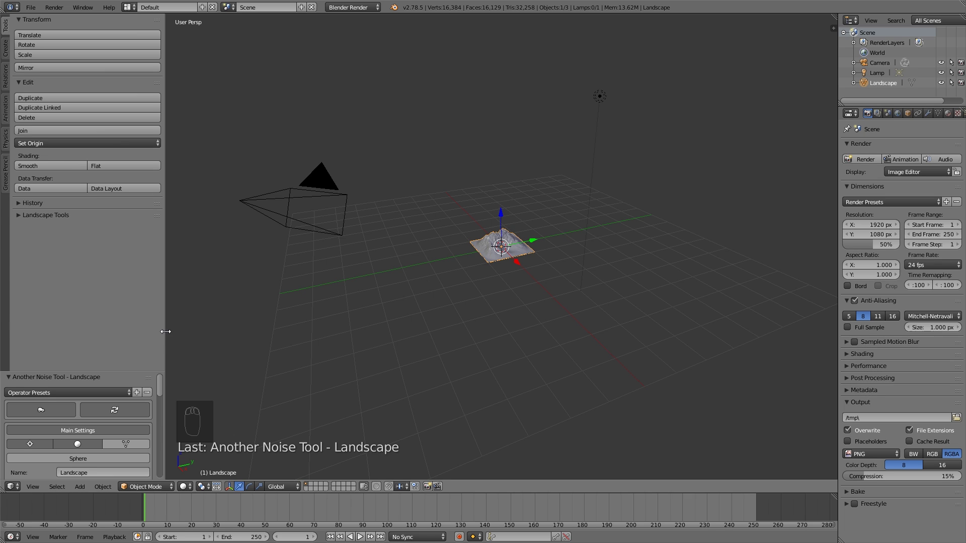
pyautogui.moveTo(166, 332); pyautogui.dragTo(201, 330)
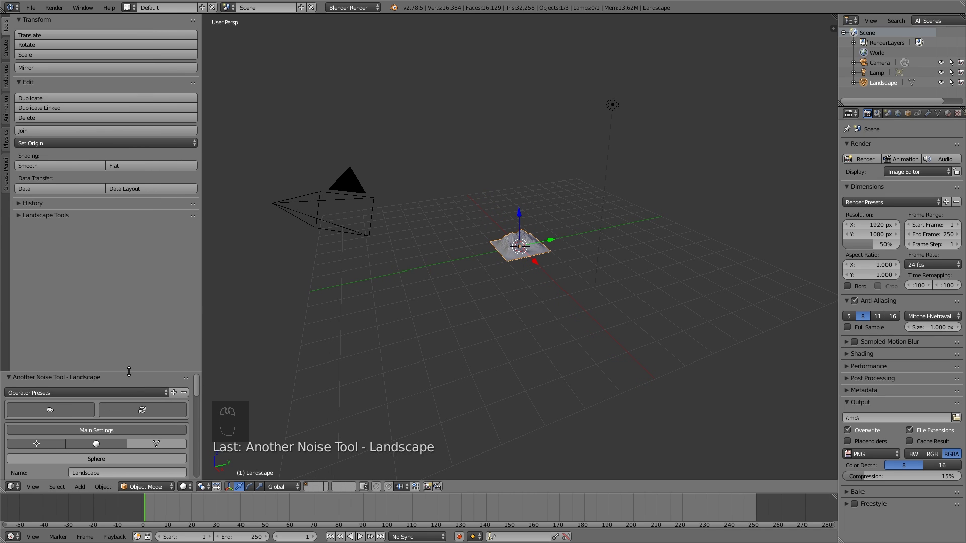
pyautogui.moveTo(129, 371); pyautogui.dragTo(134, 34)
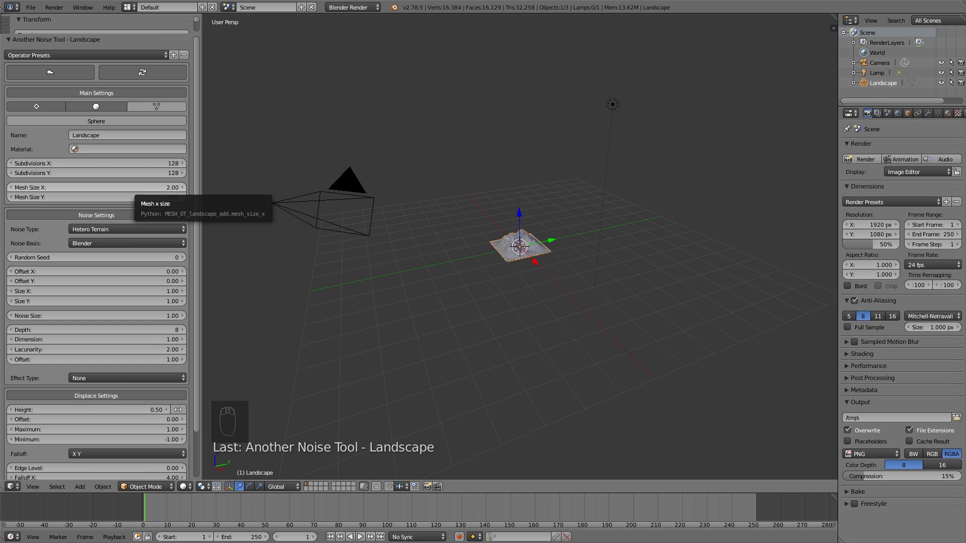
# - Set the landscape's mesh size to 14 in X and 18 in Y
pyautogui.click(124, 185)
pyautogui.write('1')
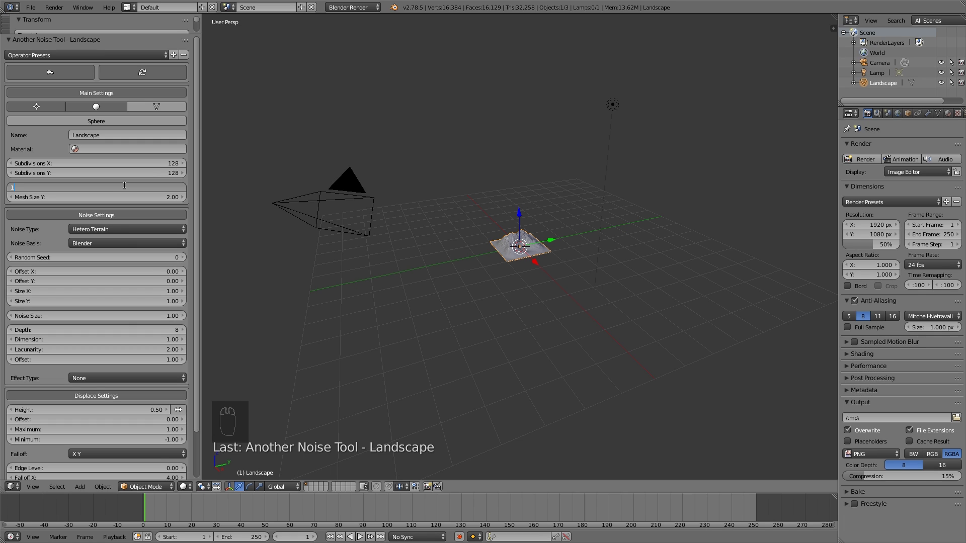
pyautogui.write('4')
pyautogui.press('Return')
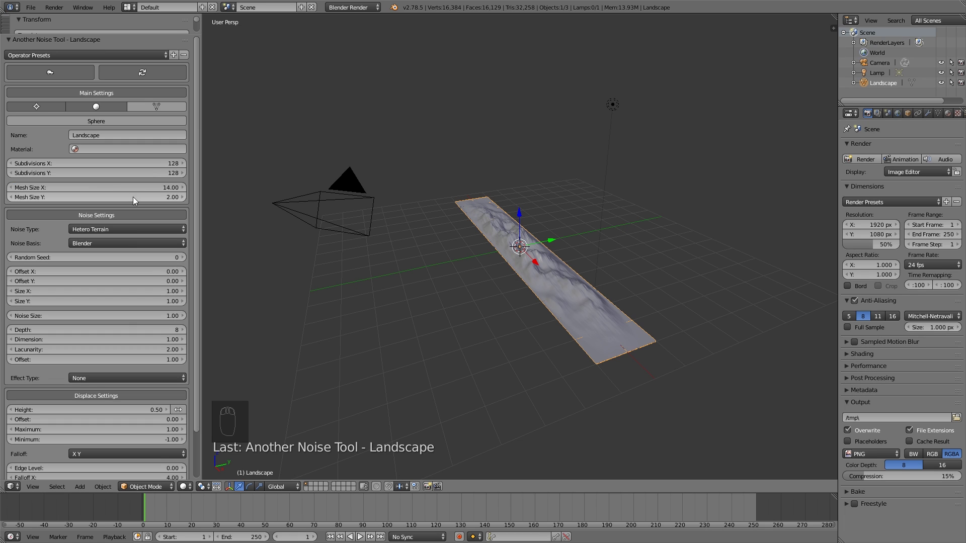
pyautogui.click(132, 196)
pyautogui.write('18')
pyautogui.press('Return')
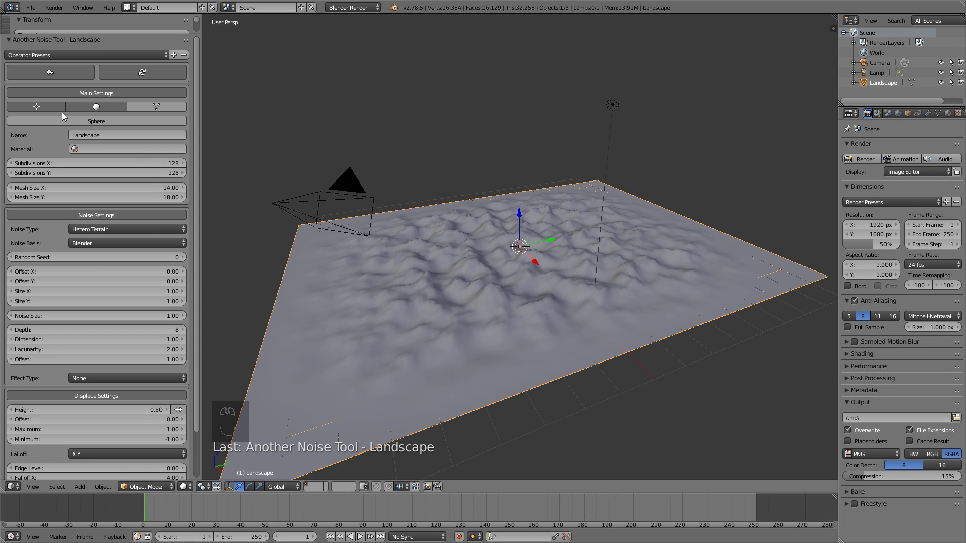
# - Set the landscape's falloff to X and its noise type to Slick Rock
pyautogui.click(125, 456)
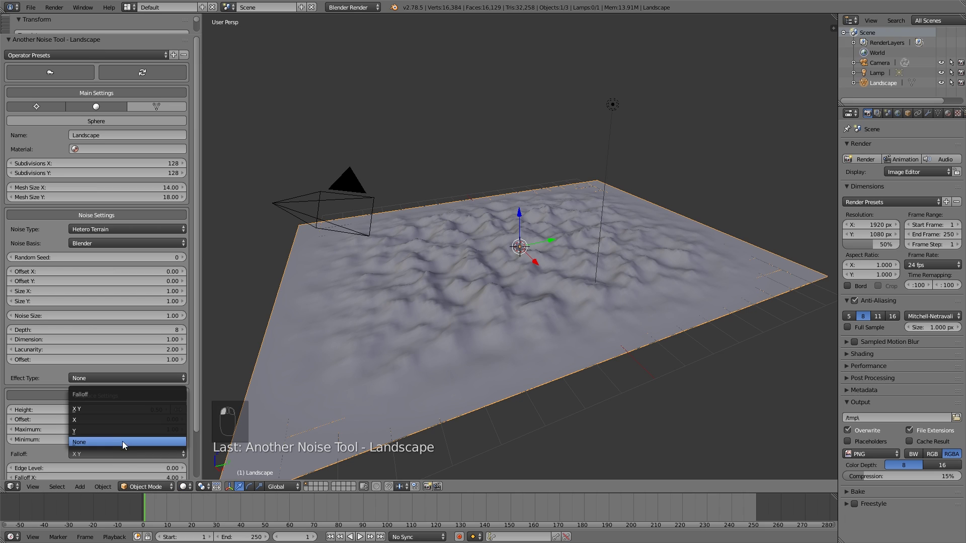
pyautogui.click(115, 422)
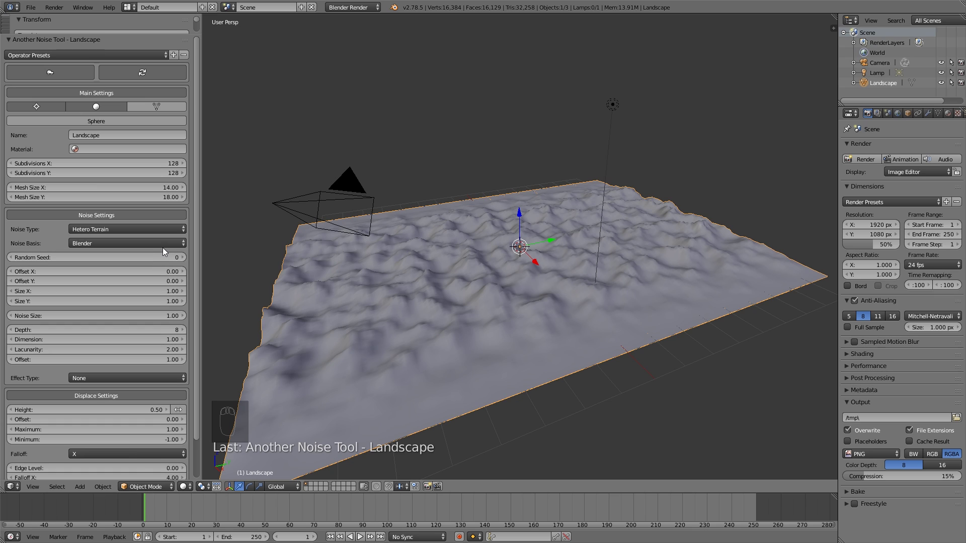
pyautogui.click(138, 229)
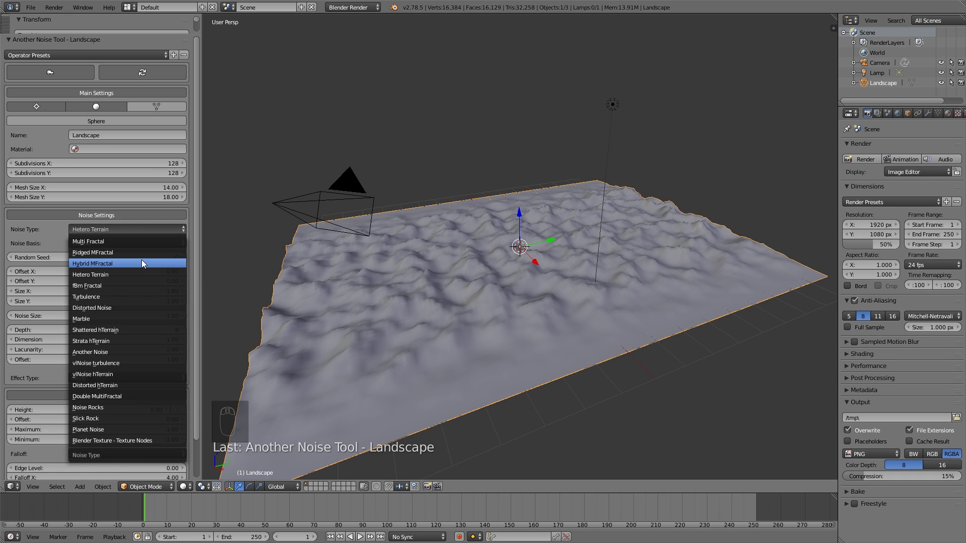
pyautogui.click(130, 417)
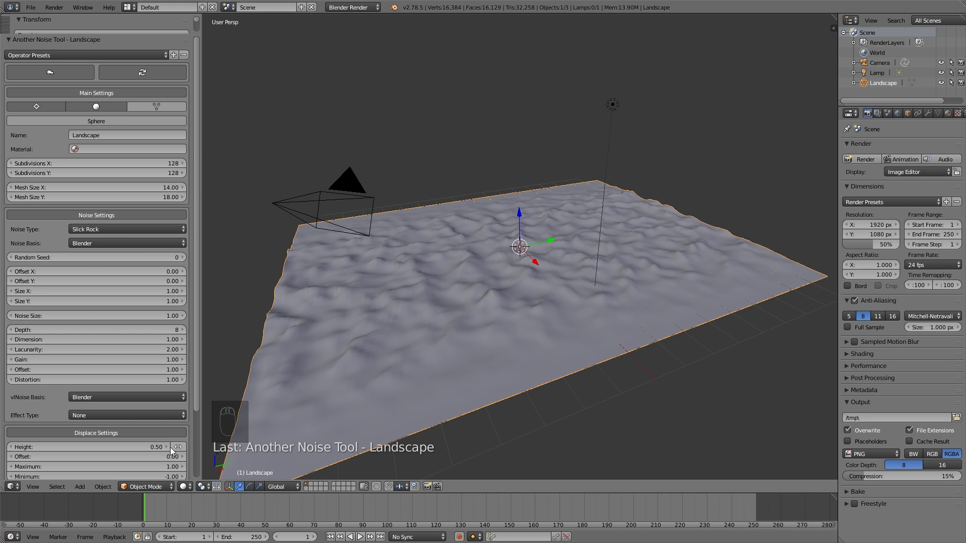
# - Raise the landscape's displacement height to about 4.04 and set its maximum to 5
pyautogui.moveTo(119, 447); pyautogui.dragTo(176, 447)
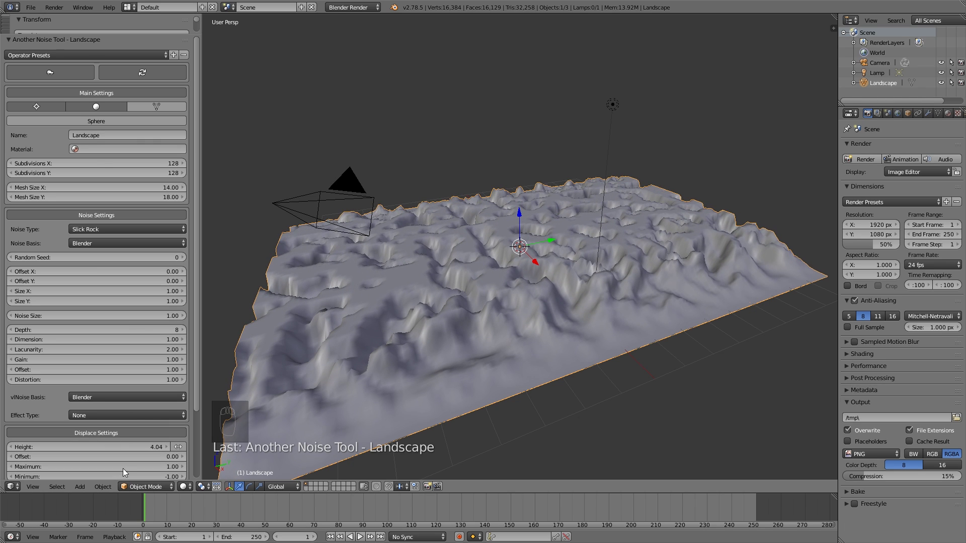
pyautogui.click(97, 467)
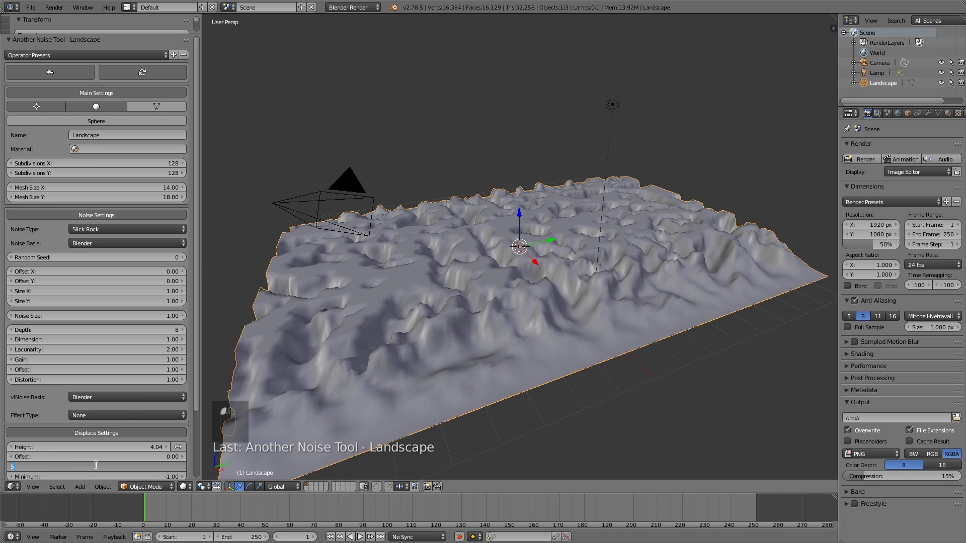
pyautogui.write('5')
pyautogui.press('Return')
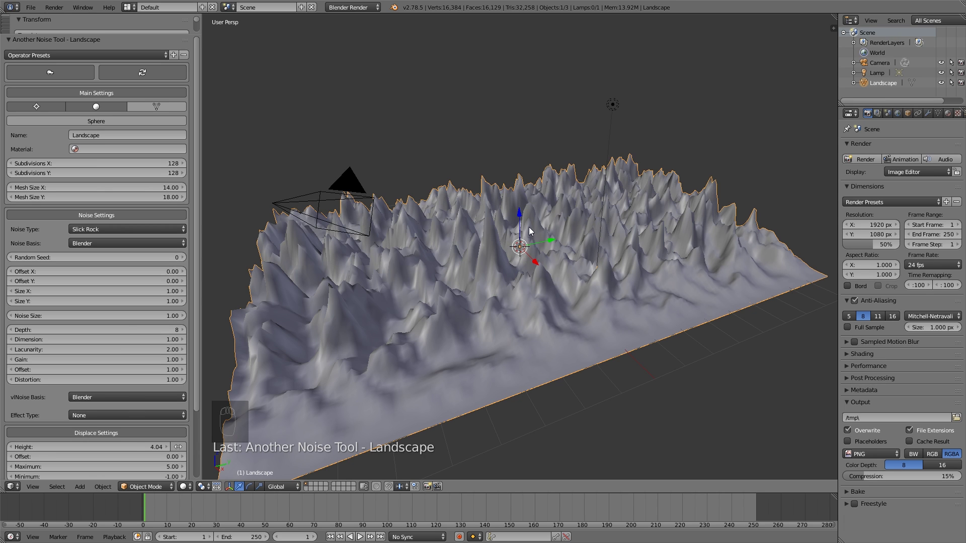
# - Increase the landscape's noise size to about 4.12 and its noise depth to 10
pyautogui.moveTo(538, 271); pyautogui.dragTo(476, 258, button='middle')
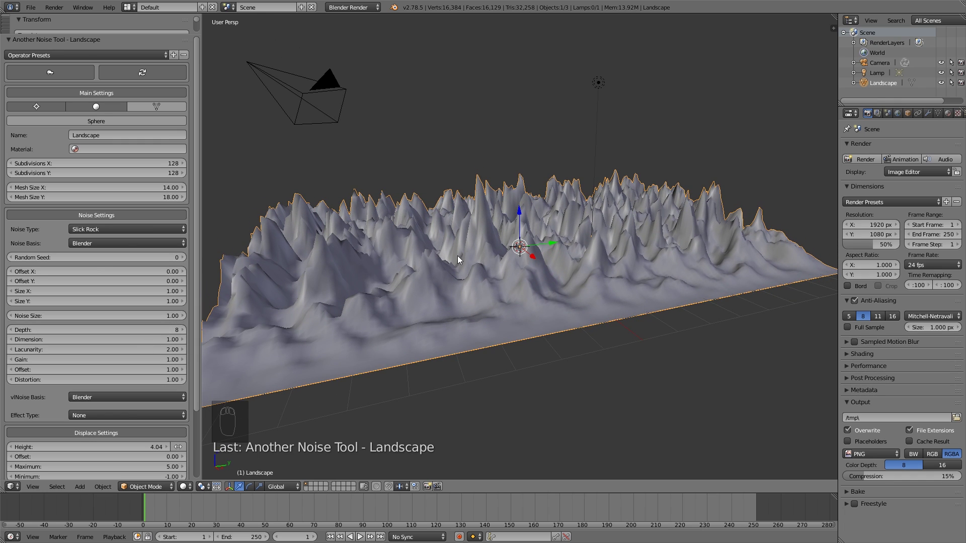
pyautogui.moveTo(448, 233); pyautogui.dragTo(465, 241, button='middle')
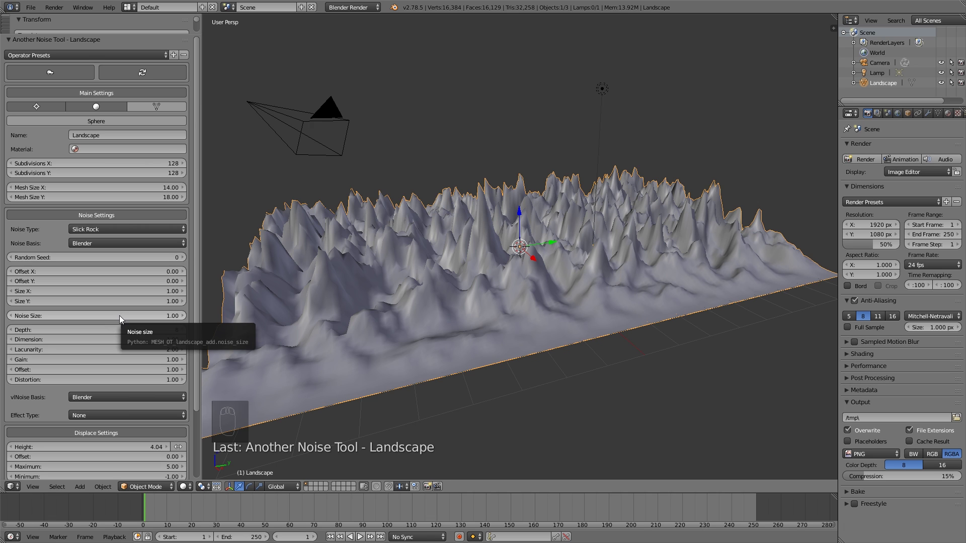
pyautogui.moveTo(119, 315); pyautogui.dragTo(276, 315)
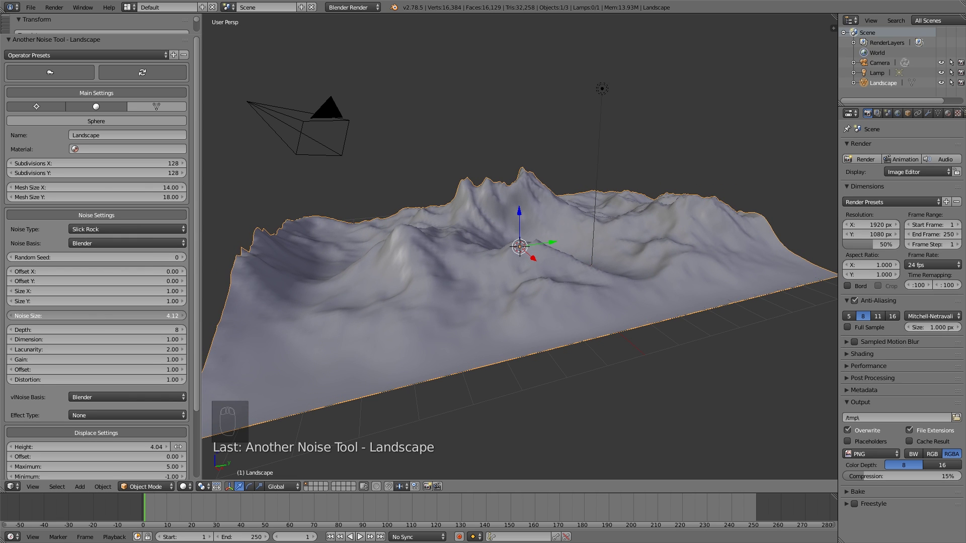
pyautogui.moveTo(443, 307)
pyautogui.mouseDown(button='middle')
pyautogui.moveTo(463, 302)
pyautogui.moveTo(427, 297)
pyautogui.moveTo(476, 312)
pyautogui.moveTo(459, 303)
pyautogui.mouseUp(button='middle')
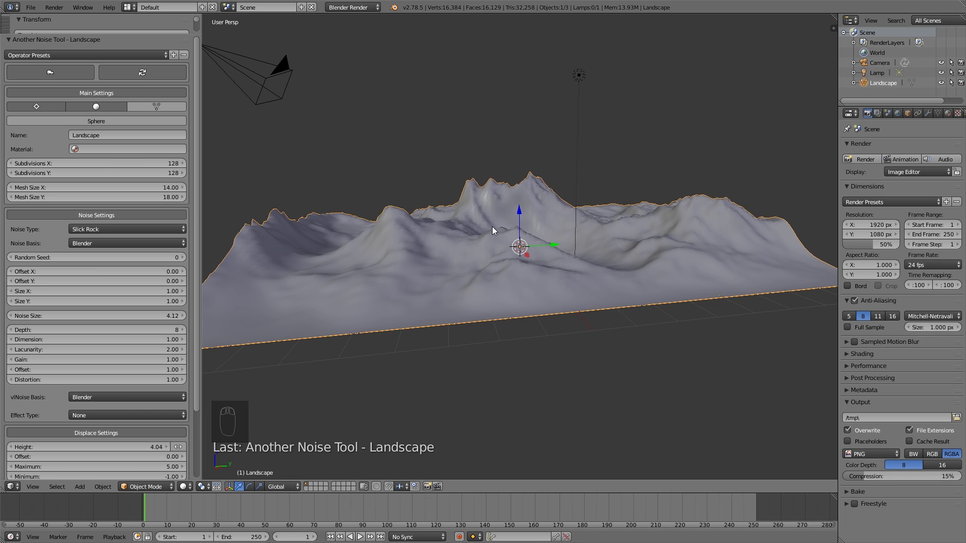
pyautogui.click(184, 328)
pyautogui.click(183, 328)
pyautogui.moveTo(370, 292); pyautogui.dragTo(377, 295, button='middle')
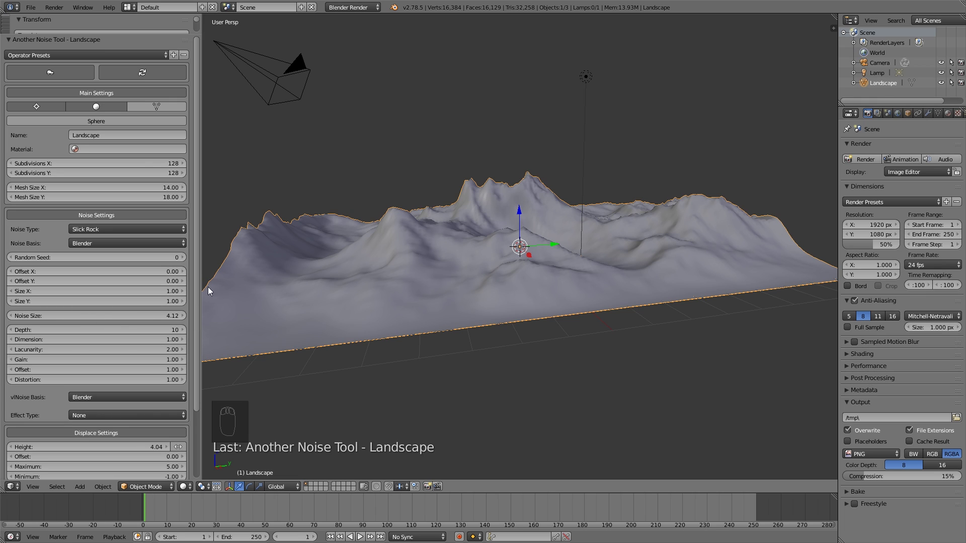
# - Stretch the landscape noise by setting Size Y to 2.3 and Size X to 1.6
pyautogui.click(88, 301)
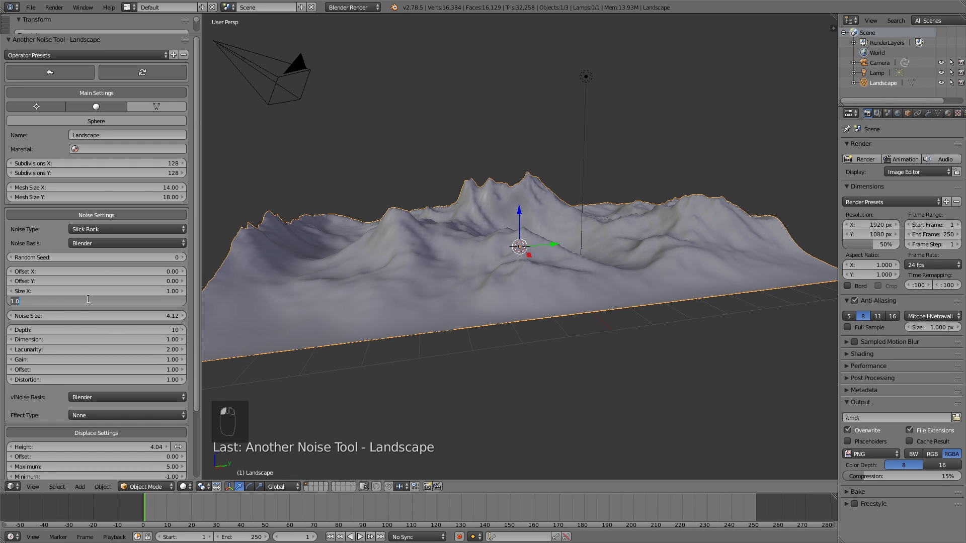
pyautogui.write('2.3')
pyautogui.press('Return')
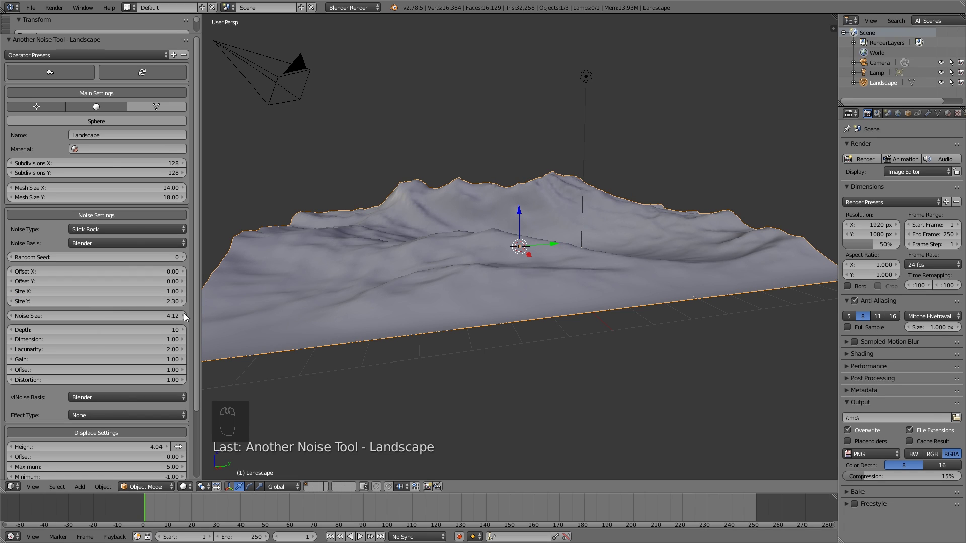
pyautogui.click(143, 291)
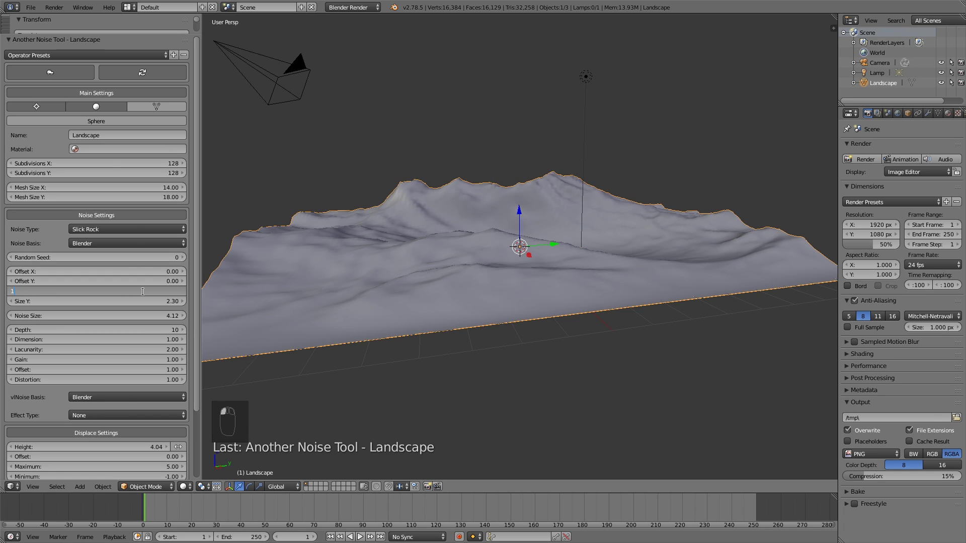
pyautogui.write('1.6')
pyautogui.press('Return')
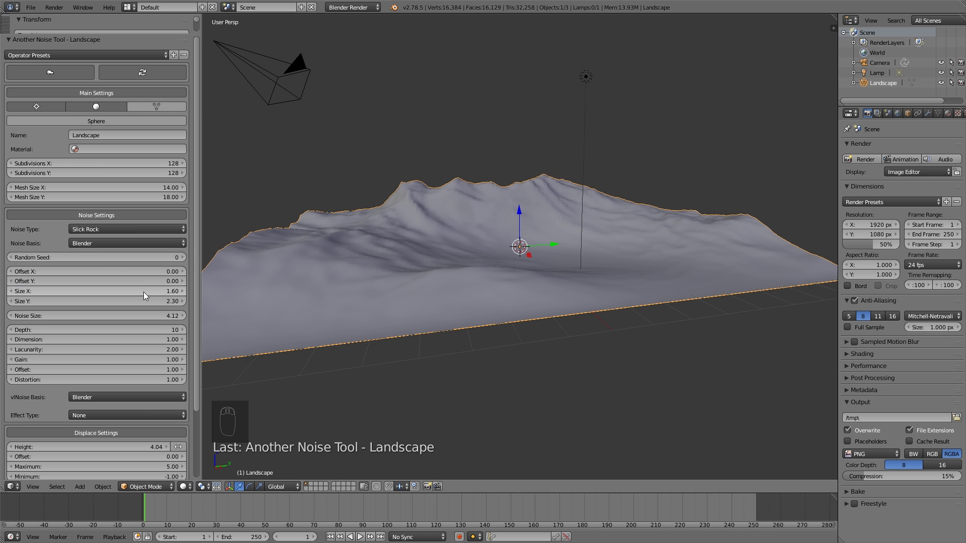
# - Fine-tune the landscape noise to a Size X of about 1.39 and a Size Y of about 2.36
pyautogui.moveTo(497, 211); pyautogui.dragTo(412, 186, button='middle')
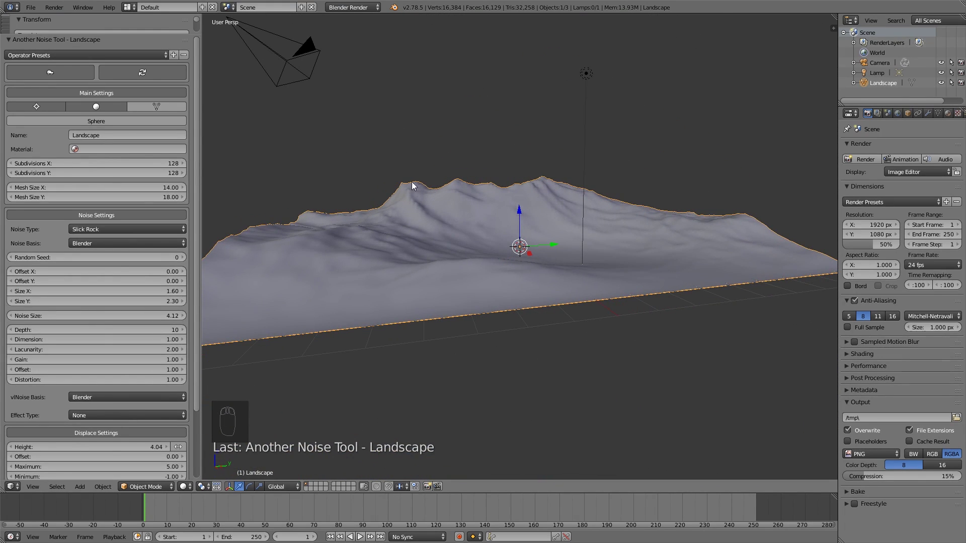
pyautogui.moveTo(596, 237); pyautogui.dragTo(442, 171, button='middle')
pyautogui.moveTo(629, 247); pyautogui.dragTo(526, 246, button='middle')
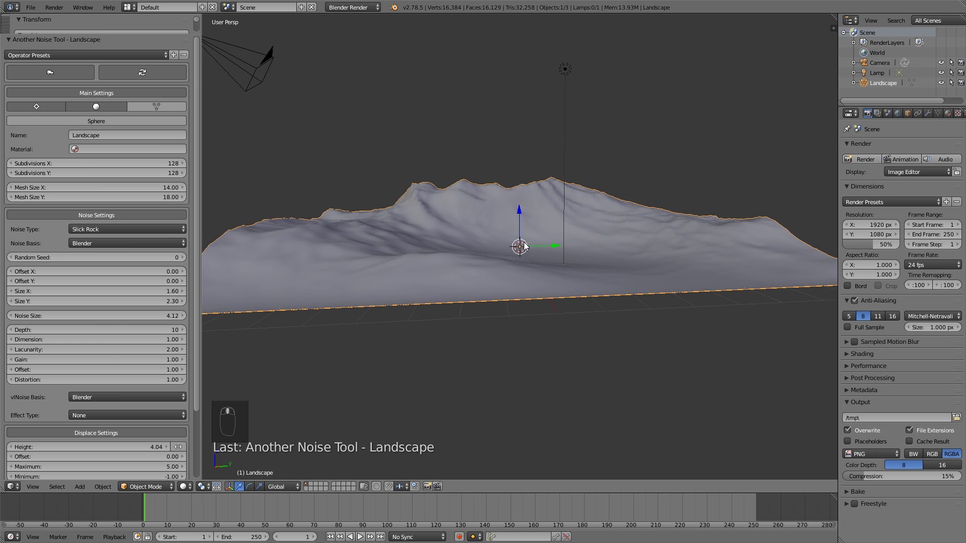
pyautogui.moveTo(153, 291)
pyautogui.mouseDown()
pyautogui.moveTo(126, 291)
pyautogui.moveTo(164, 300)
pyautogui.moveTo(154, 301)
pyautogui.mouseUp()
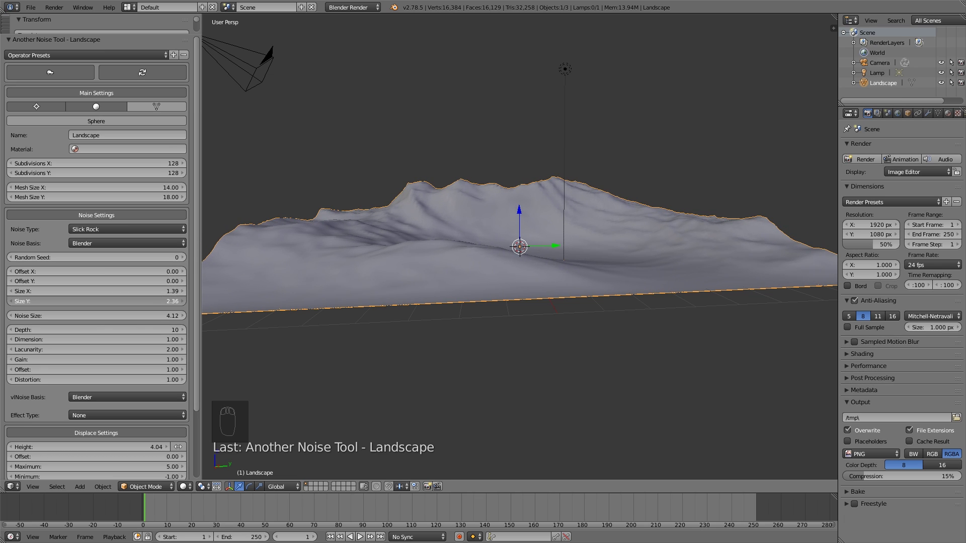
# - Try Voronoi Crackle, New Perlin, Voronoi F3 and Voronoi F4 as the landscape's vlNoise basis, and return it to Blender
pyautogui.moveTo(490, 281)
pyautogui.mouseDown(button='middle')
pyautogui.moveTo(496, 328)
pyautogui.moveTo(482, 317)
pyautogui.moveTo(701, 293)
pyautogui.moveTo(503, 286)
pyautogui.mouseUp(button='middle')
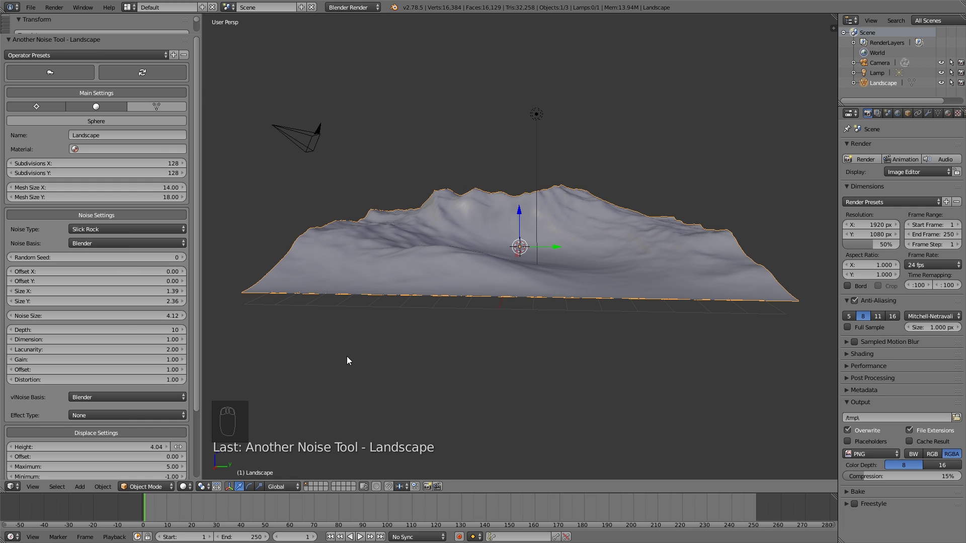
pyautogui.click(129, 398)
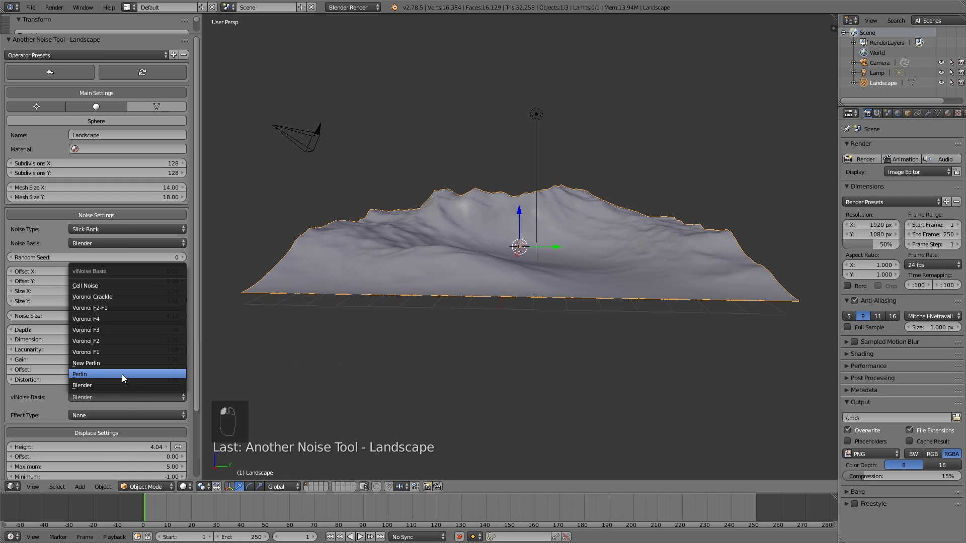
pyautogui.click(107, 297)
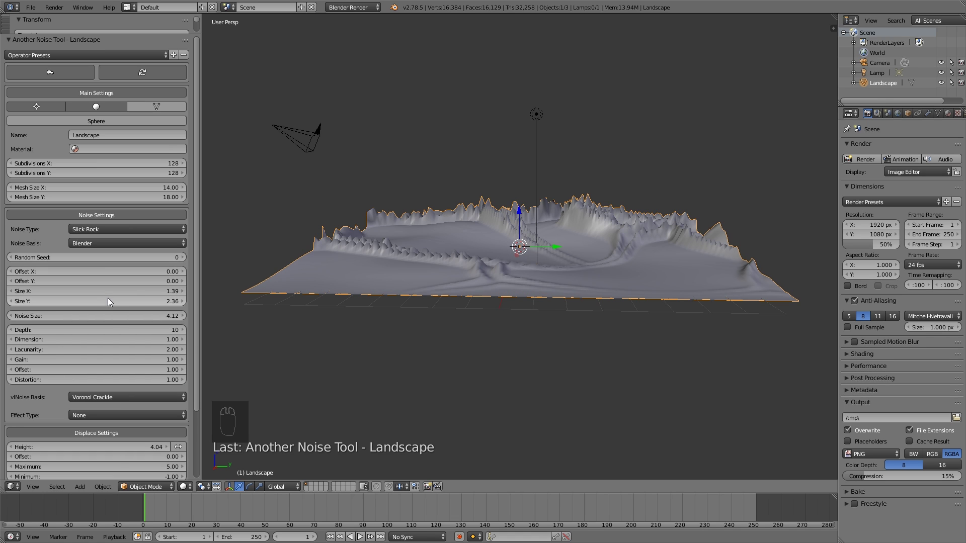
pyautogui.click(105, 397)
pyautogui.click(116, 361)
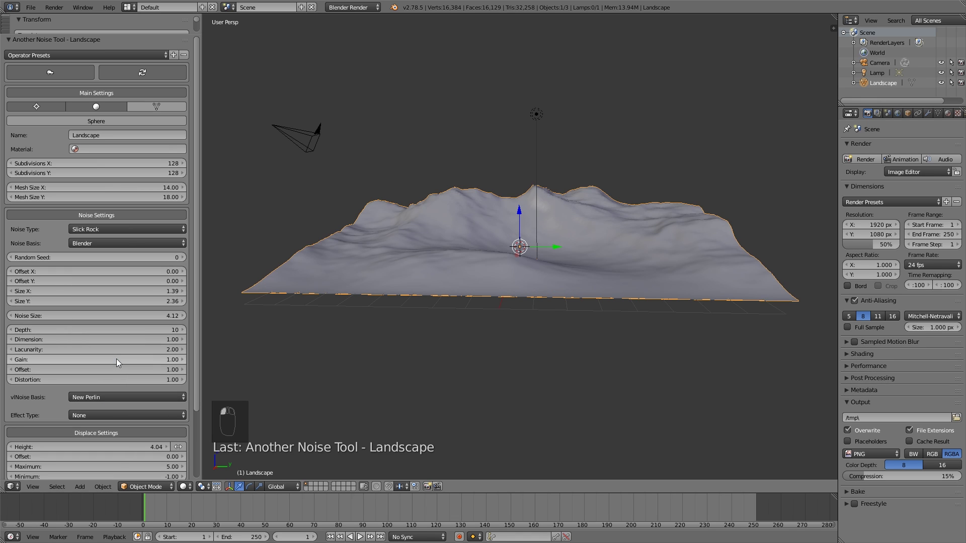
pyautogui.click(109, 395)
pyautogui.click(113, 330)
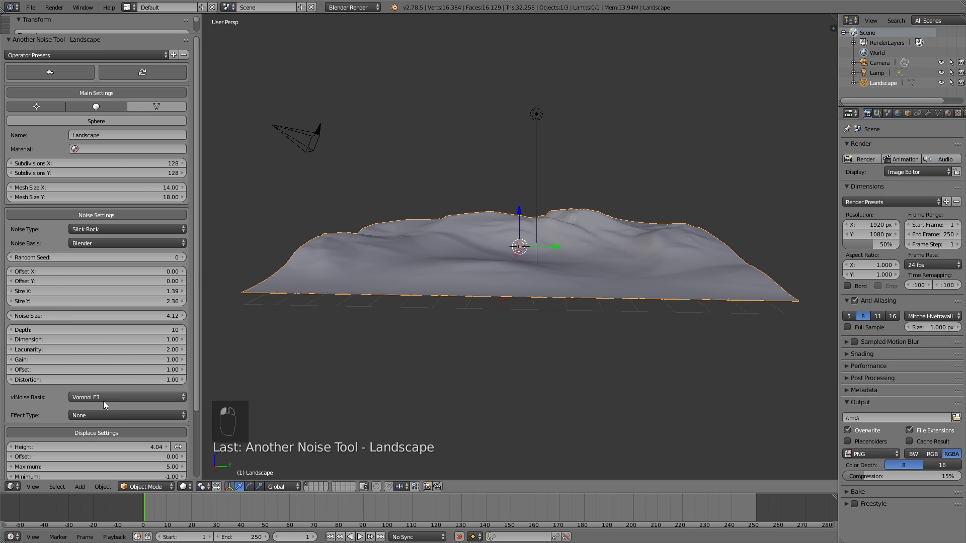
pyautogui.click(105, 395)
pyautogui.click(103, 318)
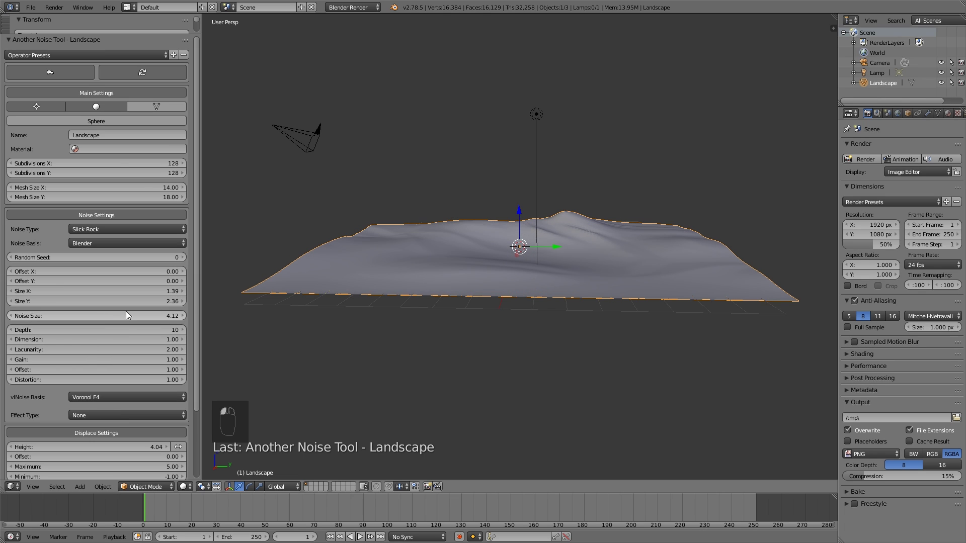
pyautogui.click(125, 397)
pyautogui.click(125, 386)
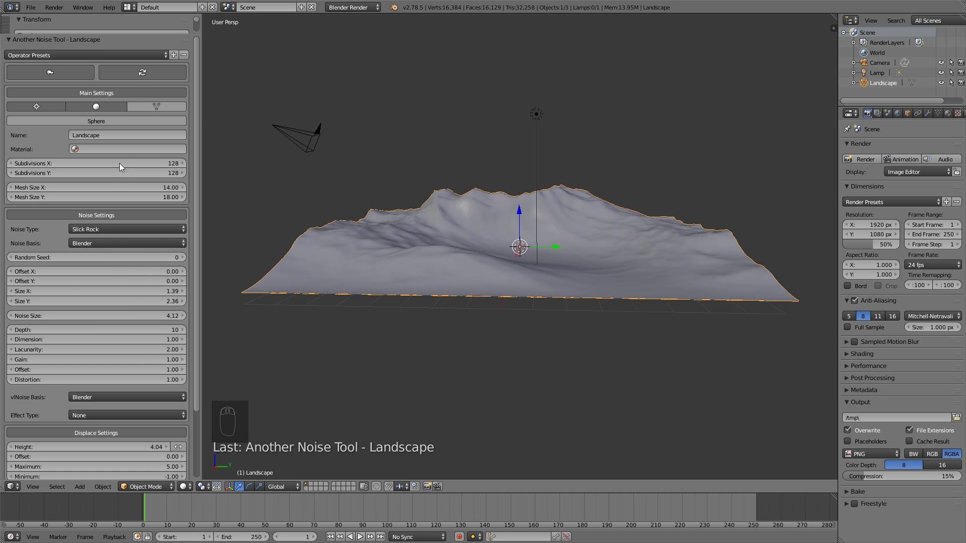
pyautogui.click(57, 56)
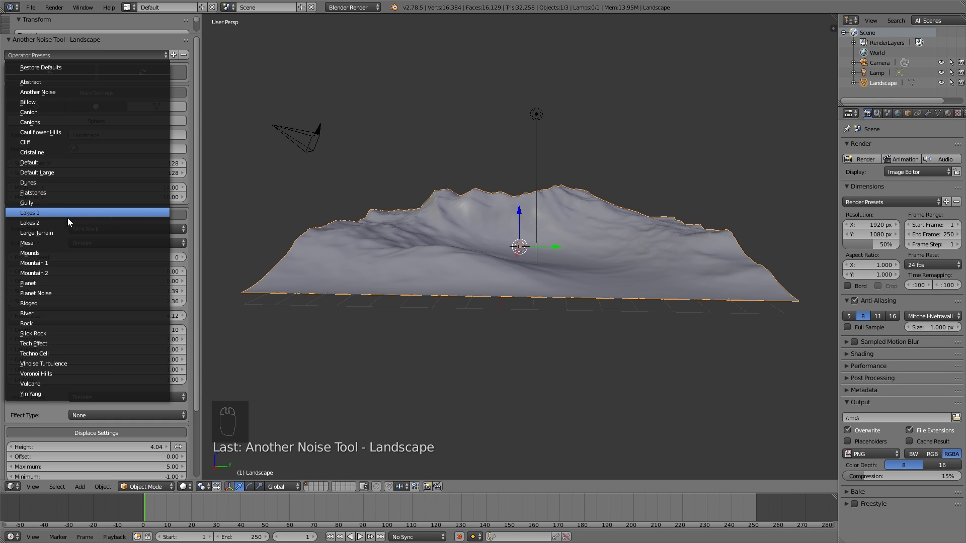
pyautogui.press('Escape')
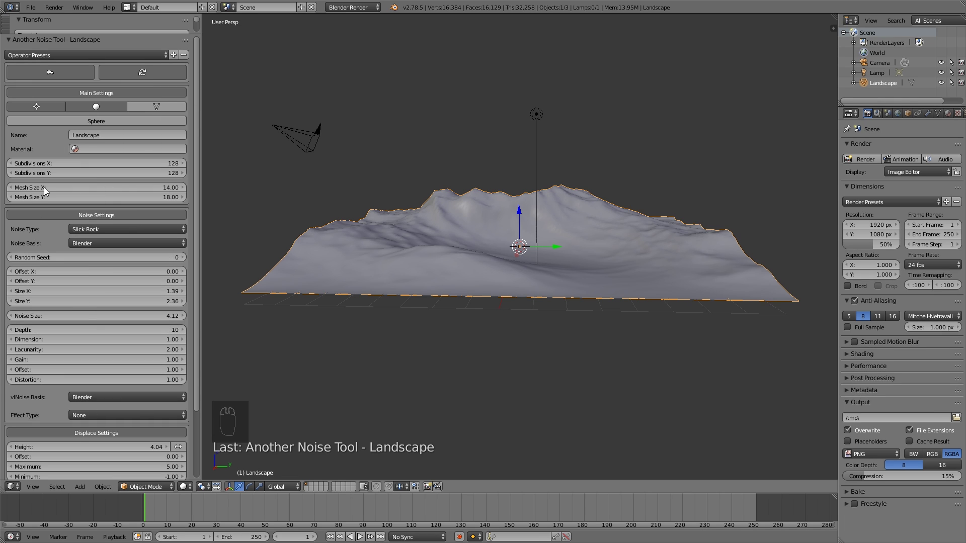
pyautogui.click(53, 54)
# - Shift the landscape noise by setting Offset X to -0.03 and Offset Y to 0.09
pyautogui.click(182, 270)
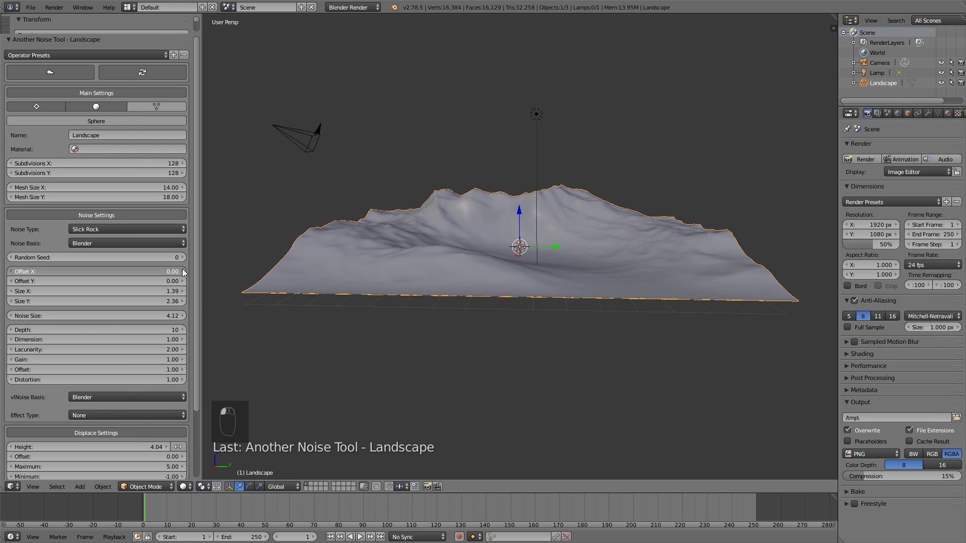
pyautogui.moveTo(23, 272); pyautogui.dragTo(15, 272)
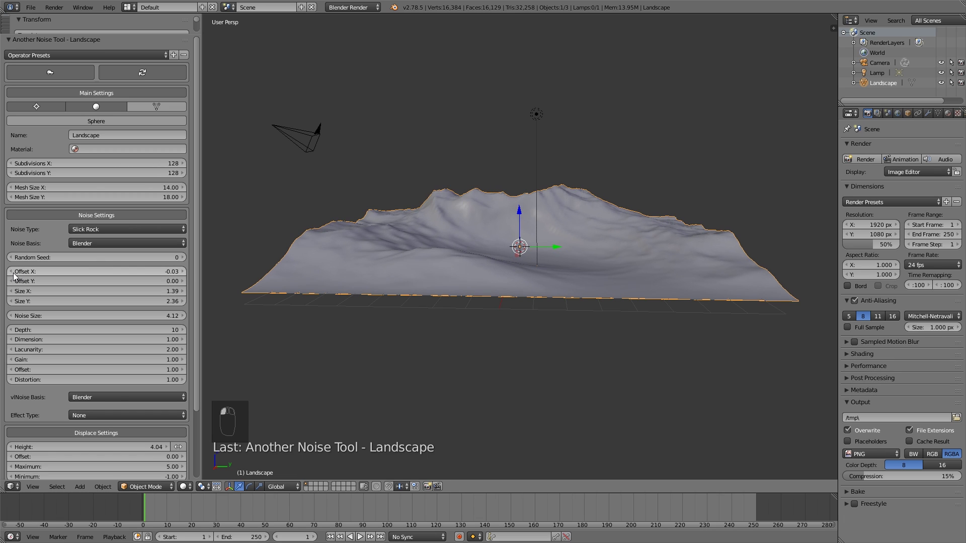
pyautogui.click(182, 280)
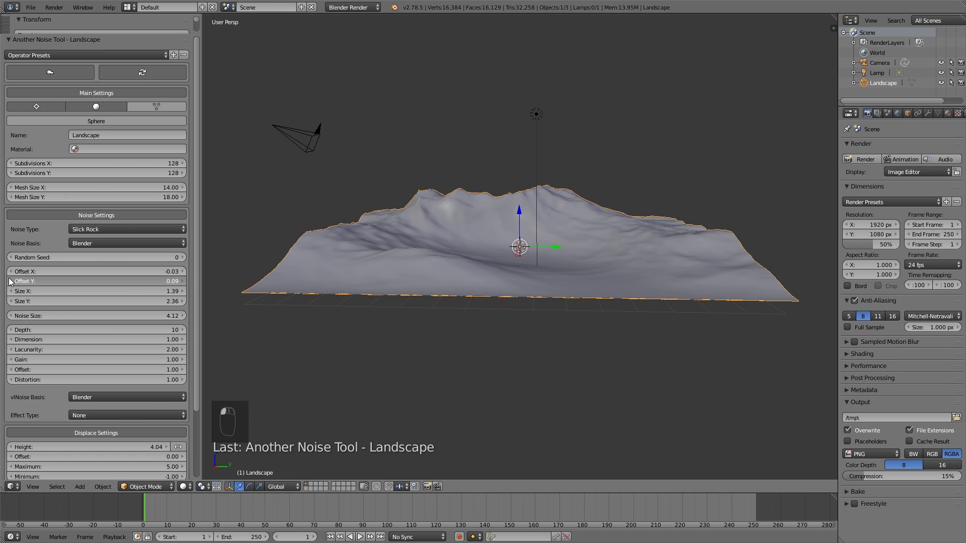
pyautogui.click(10, 281)
pyautogui.click(10, 281)
pyautogui.click(182, 280)
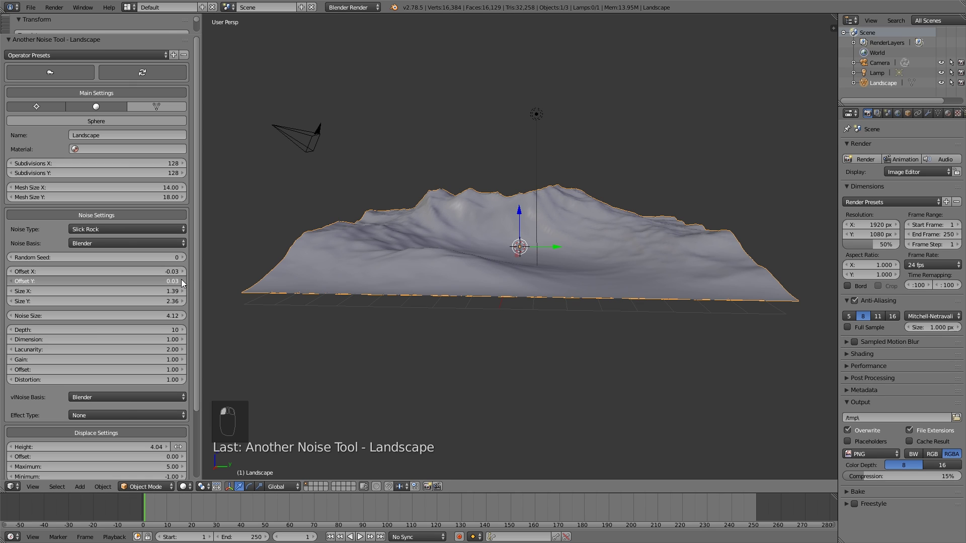
pyautogui.click(181, 280)
pyautogui.moveTo(481, 272)
pyautogui.mouseDown(button='middle')
pyautogui.moveTo(496, 269)
pyautogui.moveTo(491, 274)
pyautogui.mouseUp(button='middle')
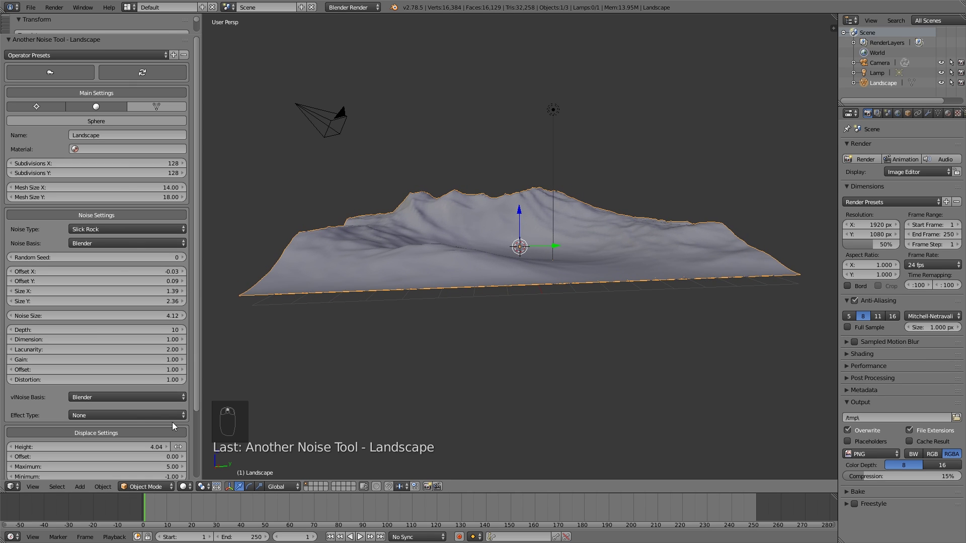
# - Raise the landscape's displacement edge level to about 0.27 and its Falloff X to about 6.91
pyautogui.scroll(-2, 92, 412)
pyautogui.moveTo(346, 305); pyautogui.dragTo(436, 300, button='middle')
pyautogui.moveTo(523, 277); pyautogui.dragTo(482, 292, button='middle')
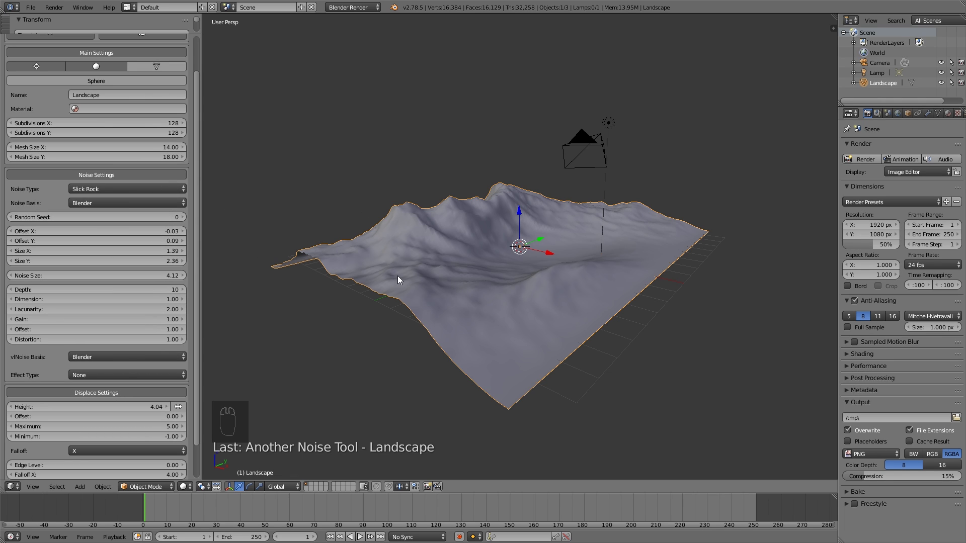
pyautogui.moveTo(398, 275); pyautogui.dragTo(424, 274, button='middle')
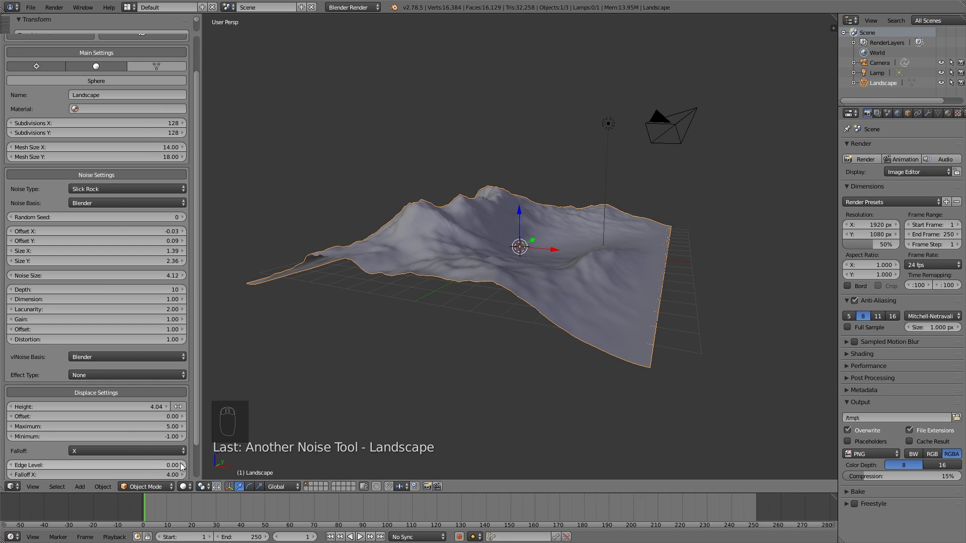
pyautogui.moveTo(181, 467); pyautogui.dragTo(201, 467)
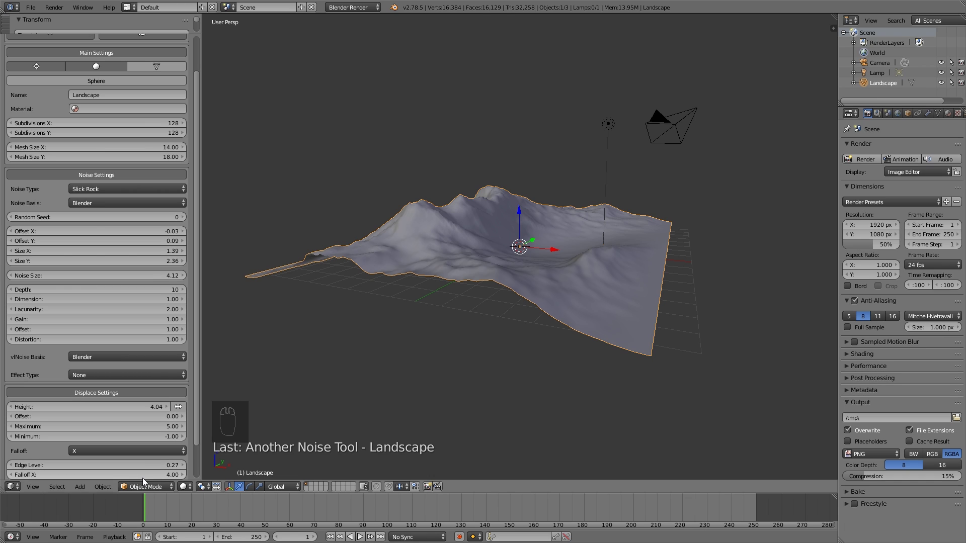
pyautogui.moveTo(140, 475); pyautogui.dragTo(167, 475)
# - Try raising the landscape noise distortion to 1.06, and return it to 1.00
pyautogui.moveTo(558, 323); pyautogui.dragTo(513, 311, button='middle')
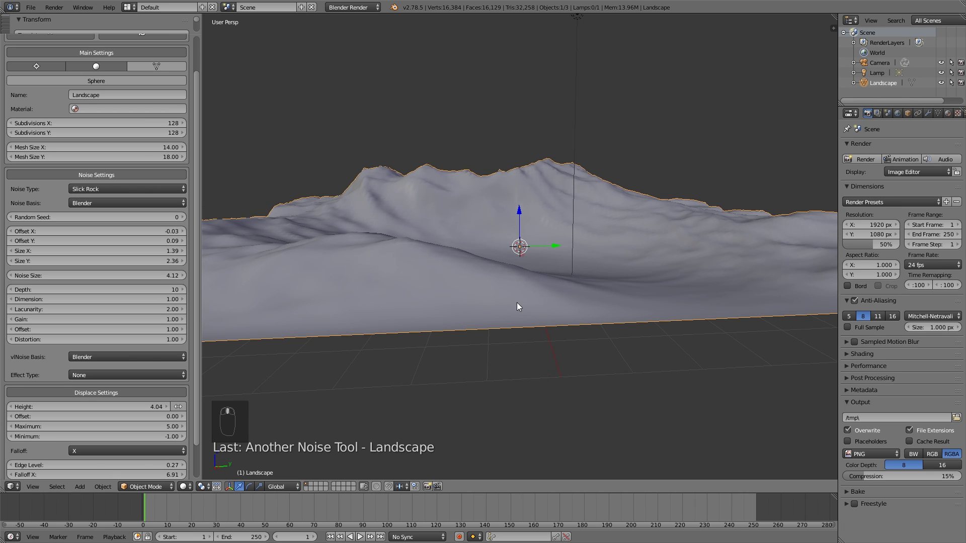
pyautogui.click(181, 340)
pyautogui.click(181, 340)
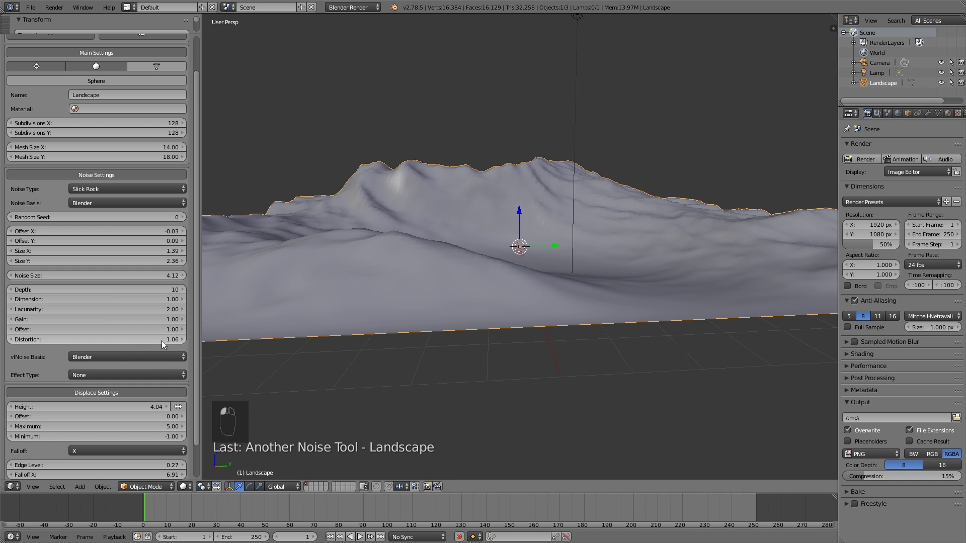
pyautogui.click(11, 340)
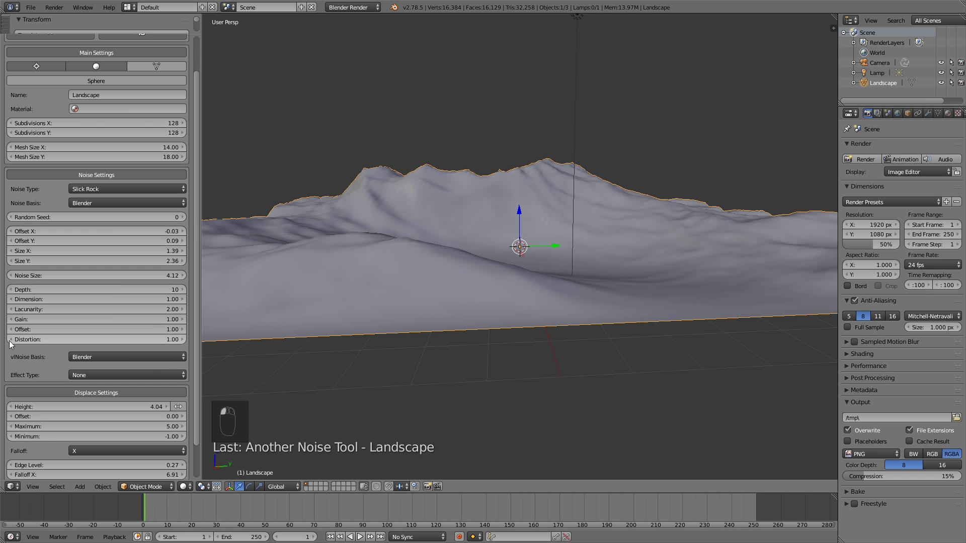
pyautogui.click(11, 340)
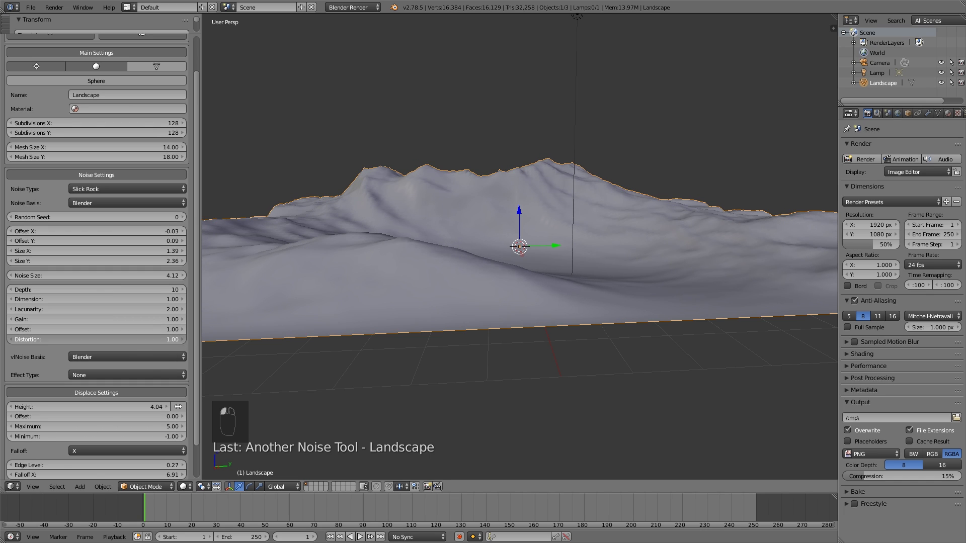
pyautogui.click(184, 340)
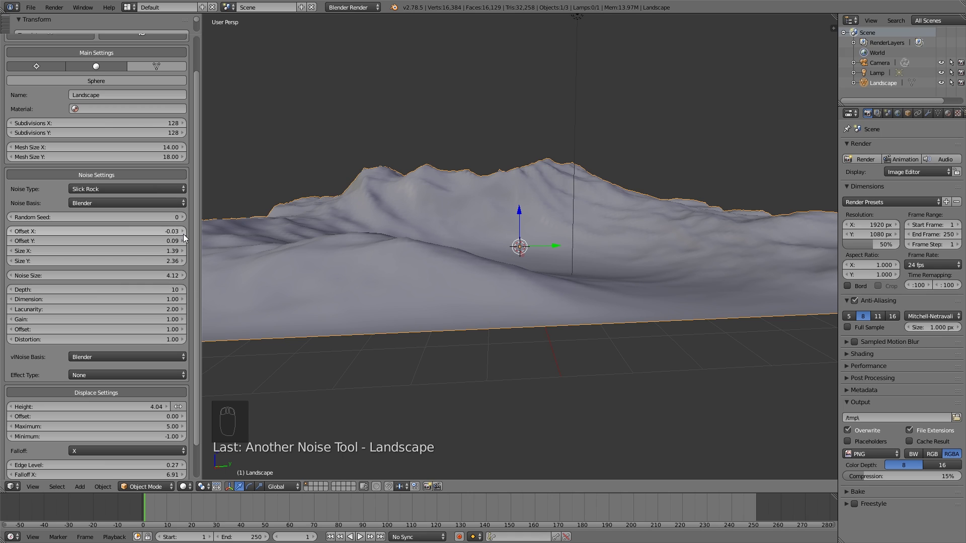
# - Try successive random seeds from 1 up to 10 to compare variations of the landscape's shape
pyautogui.click(181, 218)
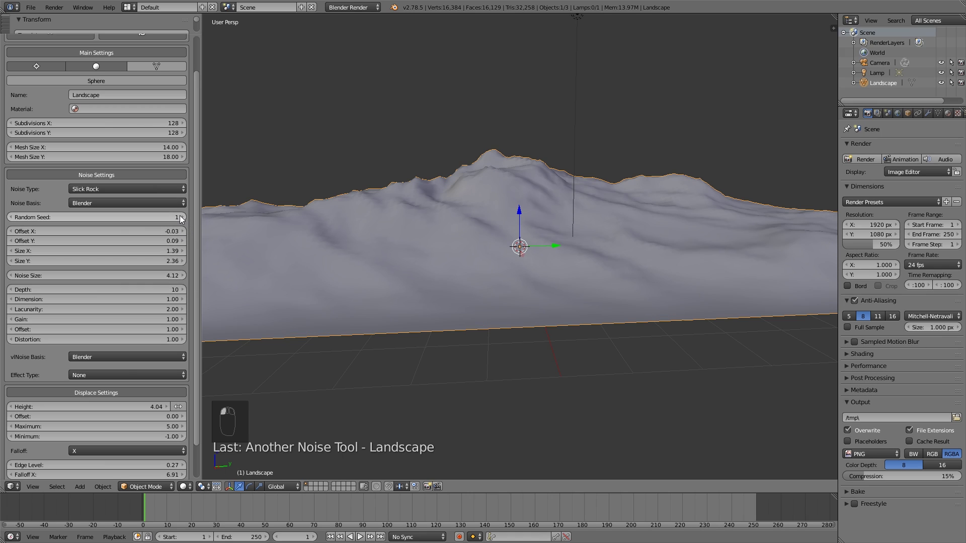
pyautogui.click(180, 216)
pyautogui.scroll(-1, 424, 265)
pyautogui.moveTo(424, 266); pyautogui.dragTo(426, 280, button='middle')
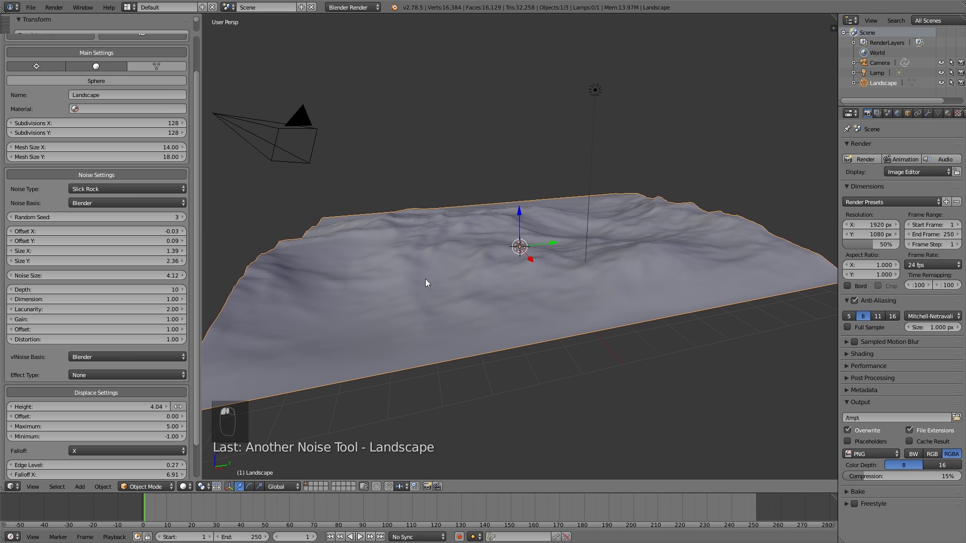
pyautogui.click(182, 218)
pyautogui.click(181, 217)
pyautogui.click(181, 216)
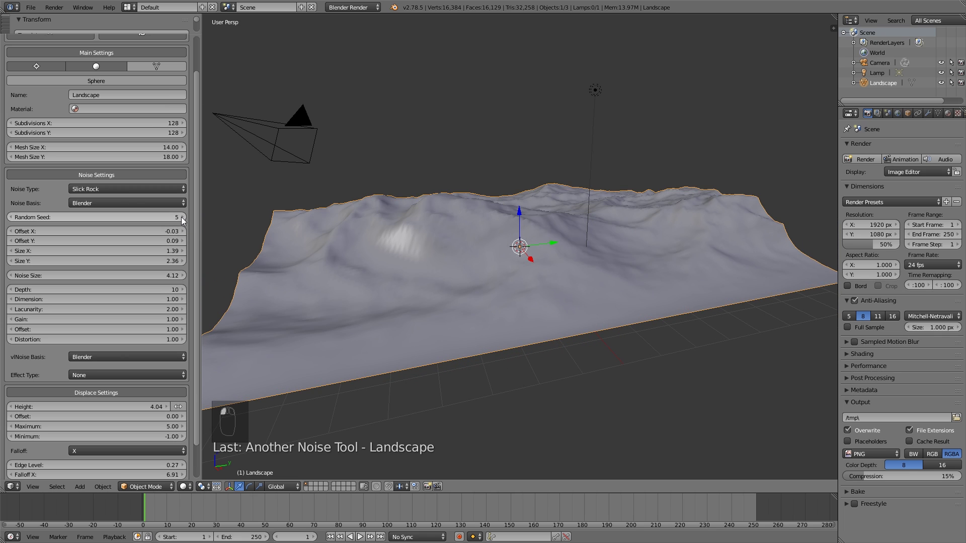
pyautogui.click(181, 217)
pyautogui.click(181, 217)
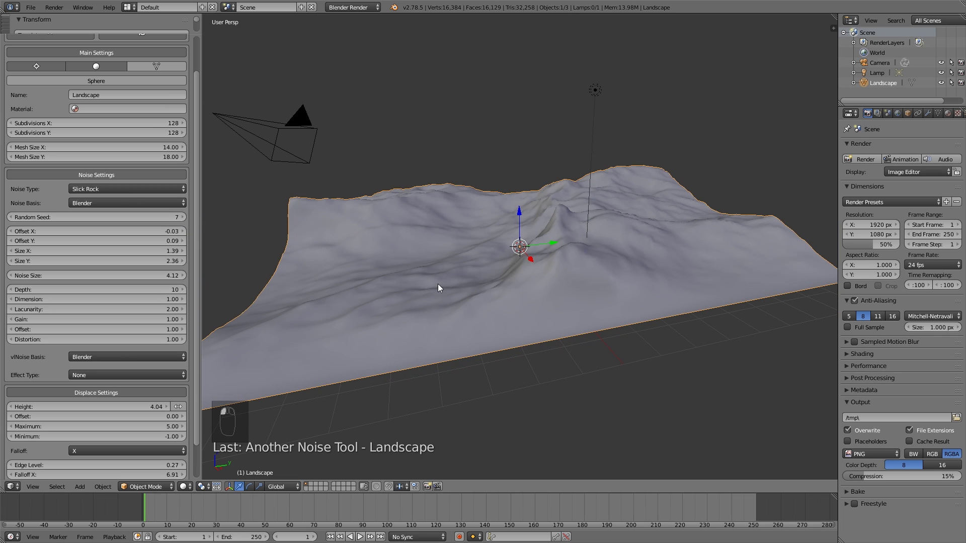
pyautogui.moveTo(439, 285); pyautogui.dragTo(502, 227, button='middle')
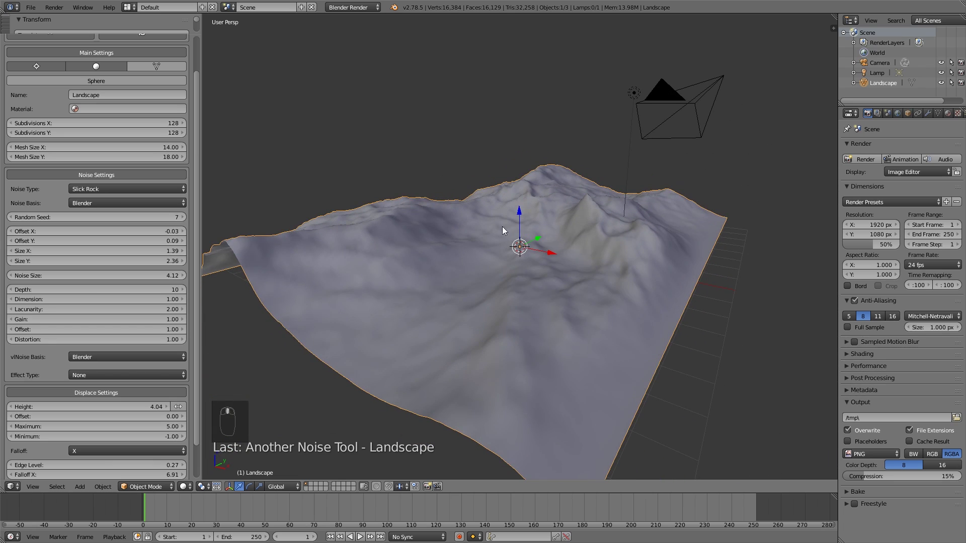
pyautogui.click(181, 218)
pyautogui.click(182, 218)
pyautogui.click(181, 218)
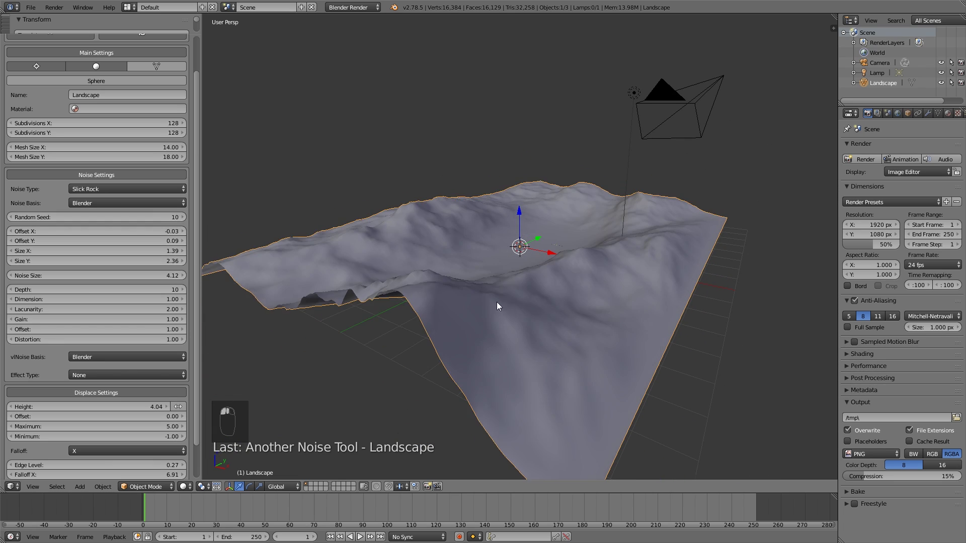
# - Reset the landscape noise's random seed to 0
pyautogui.moveTo(498, 304); pyautogui.dragTo(453, 295, button='middle')
pyautogui.click(146, 218)
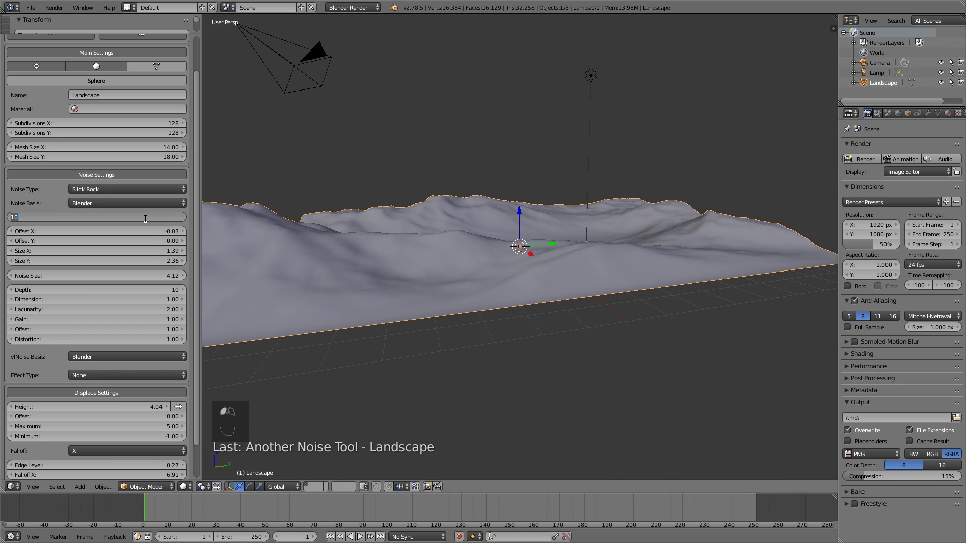
pyautogui.write('0')
pyautogui.press('Return')
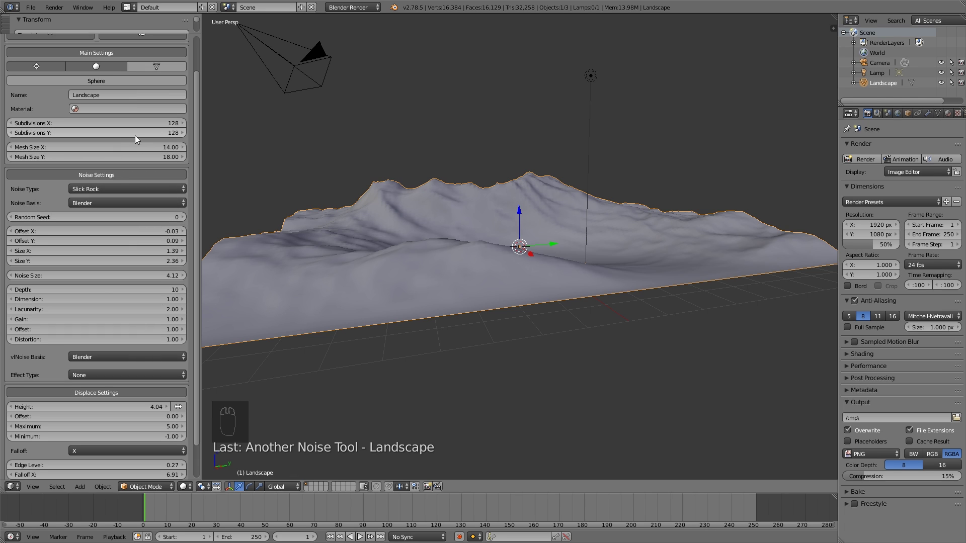
# - Try the Stone effect type on the landscape noise, and set the effect back to None
pyautogui.moveTo(405, 255); pyautogui.dragTo(388, 262, button='middle')
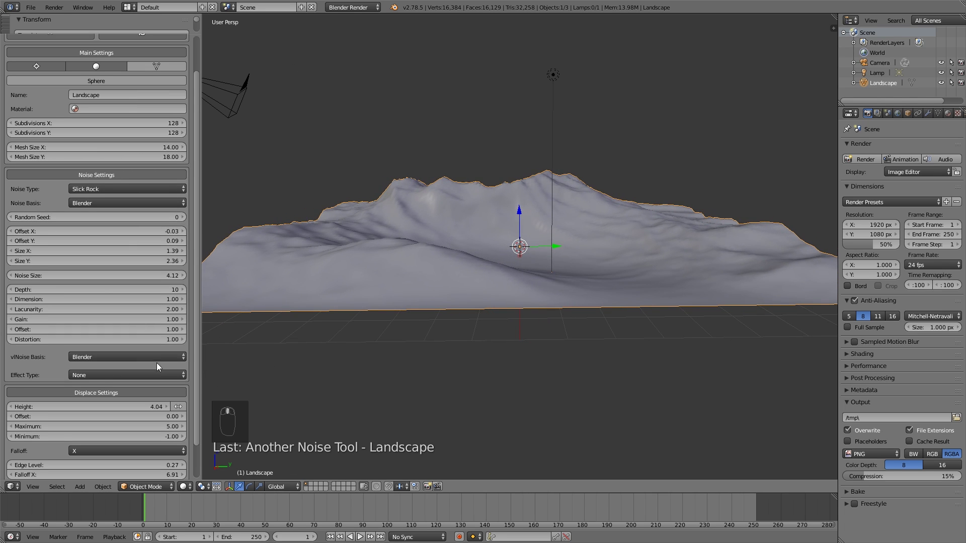
pyautogui.scroll(-2, 157, 367)
pyautogui.click(132, 451)
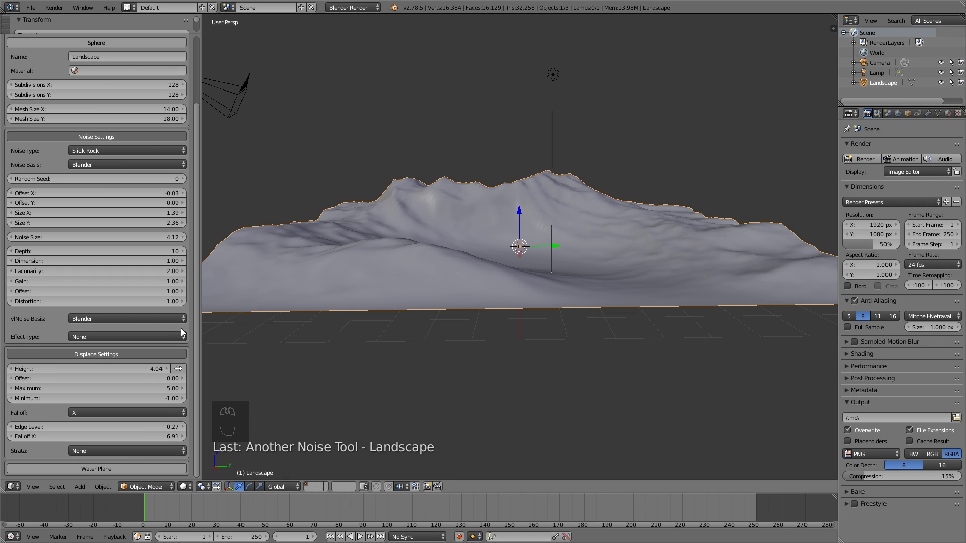
pyautogui.click(128, 337)
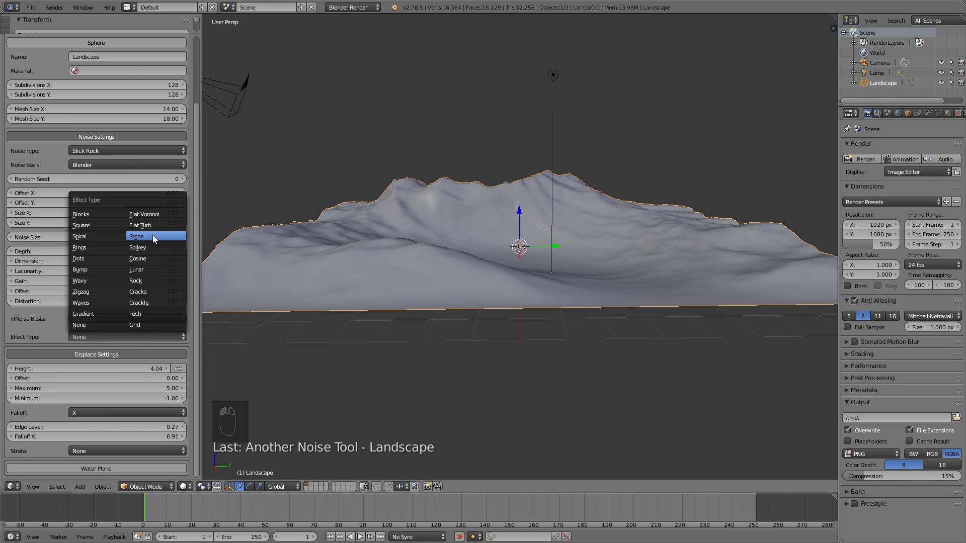
pyautogui.click(153, 236)
pyautogui.moveTo(461, 250); pyautogui.dragTo(492, 239, button='middle')
pyautogui.click(135, 338)
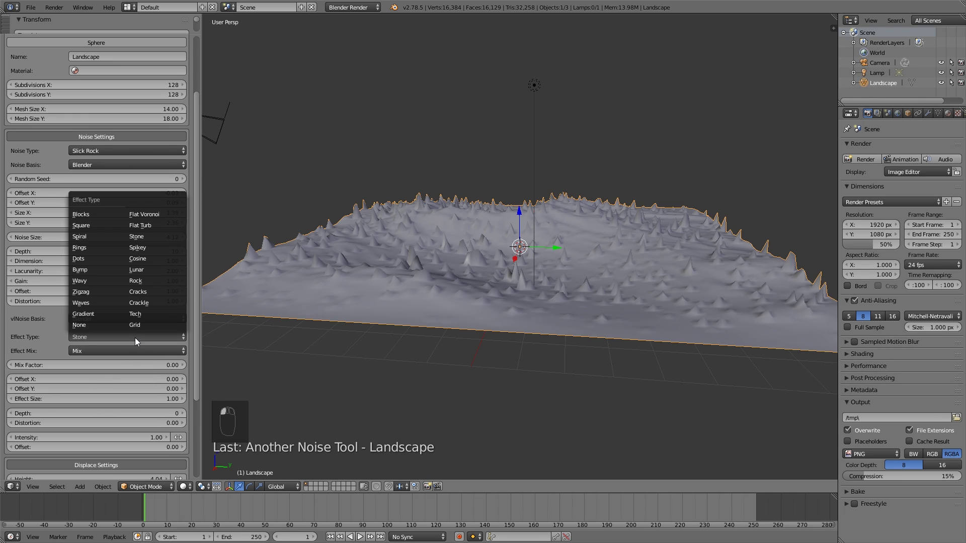
pyautogui.click(93, 326)
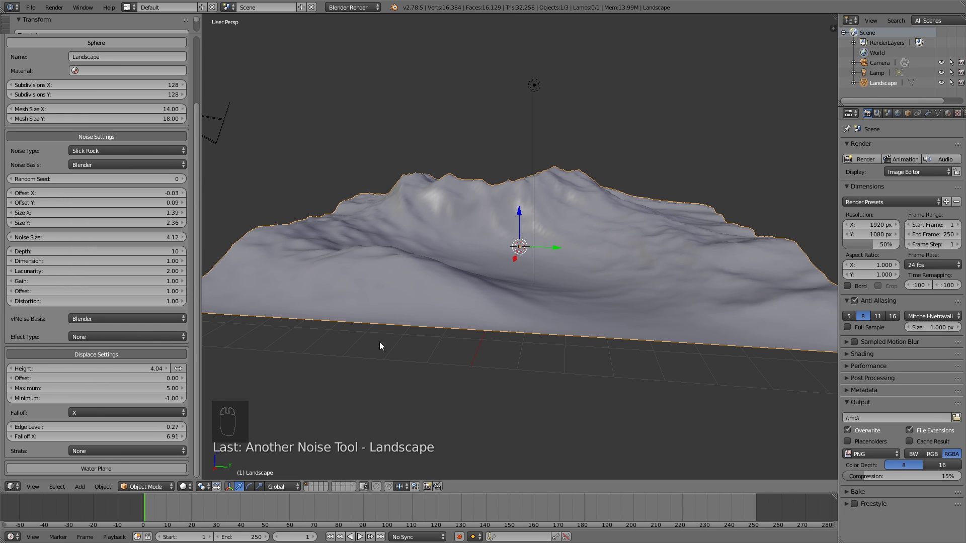
# - Set the landscape mesh's X and Y subdivisions to 256 each
pyautogui.moveTo(551, 335); pyautogui.dragTo(552, 308, button='middle')
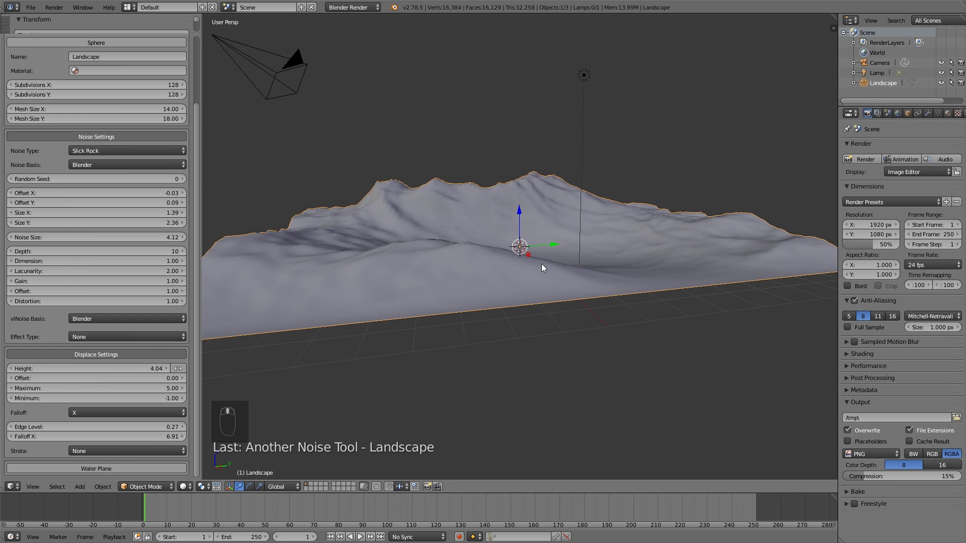
pyautogui.scroll(2, 162, 361)
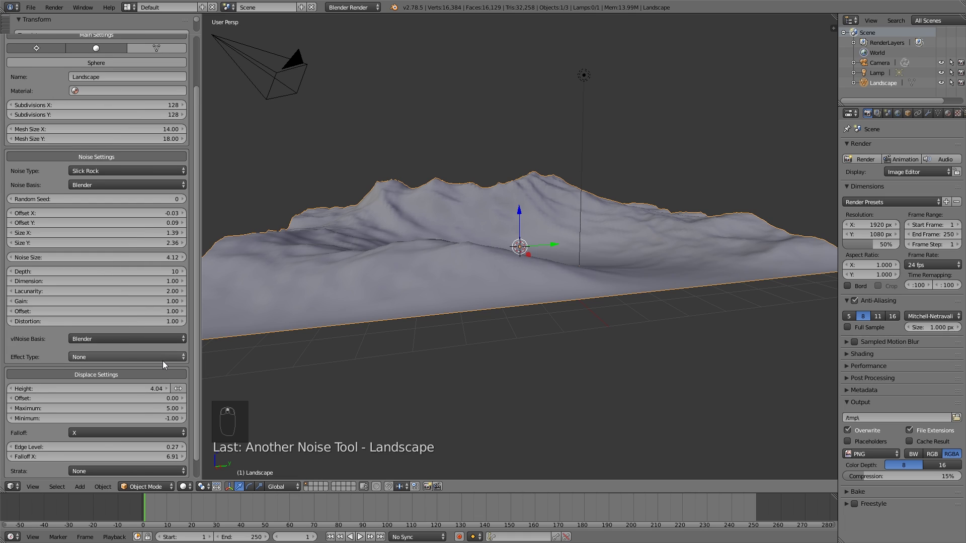
pyautogui.scroll(2, 165, 360)
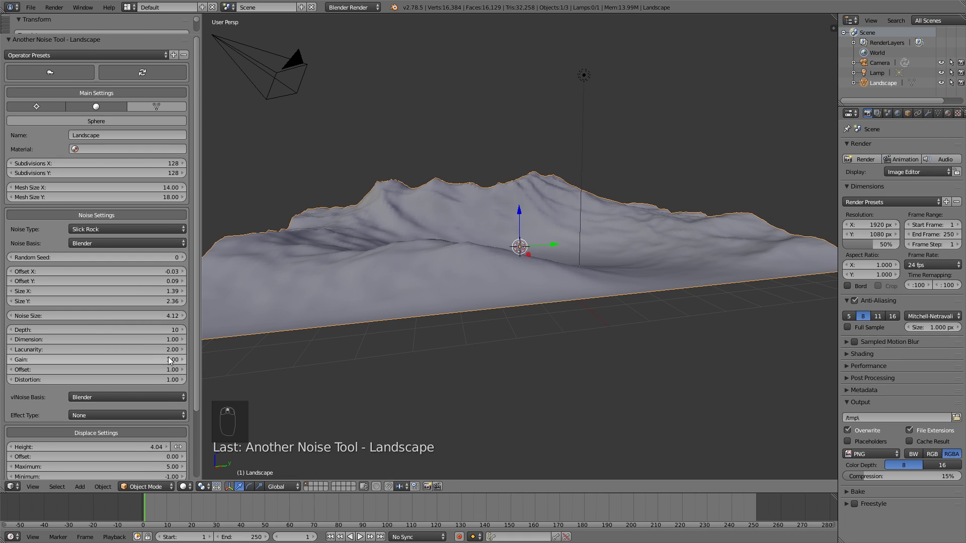
pyautogui.click(128, 163)
pyautogui.write('24')
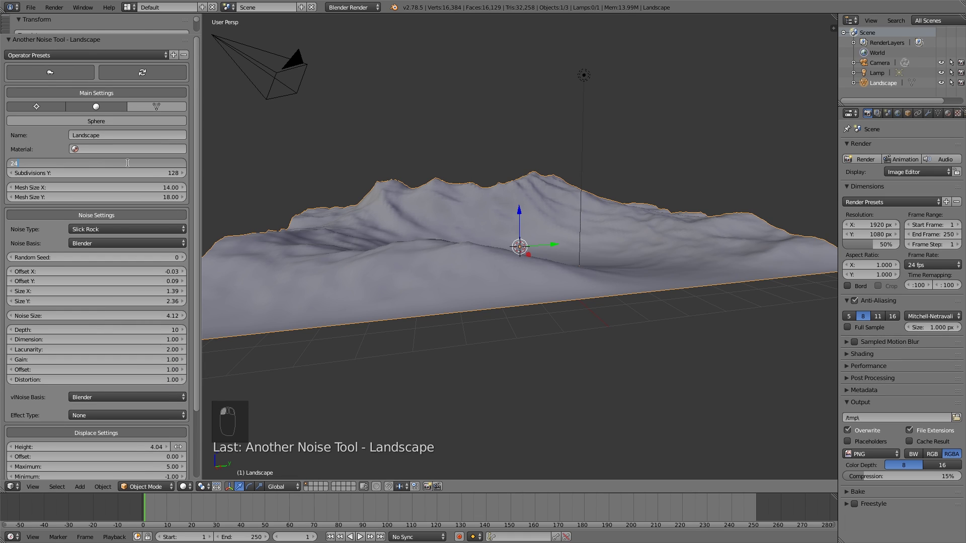
pyautogui.write('6')
pyautogui.press('Return')
pyautogui.click(128, 163)
pyautogui.write('256')
pyautogui.press('Return')
pyautogui.click(129, 173)
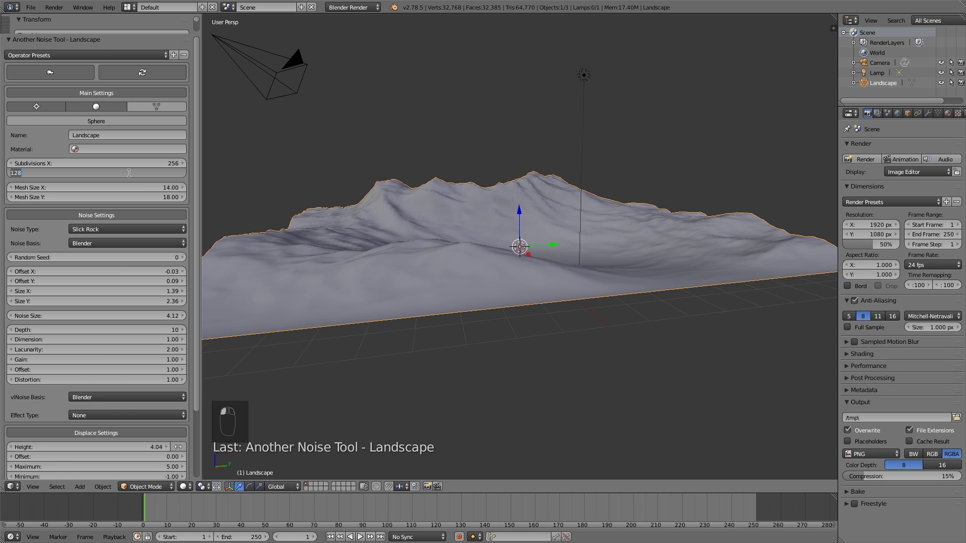
pyautogui.write('256')
pyautogui.press('Return')
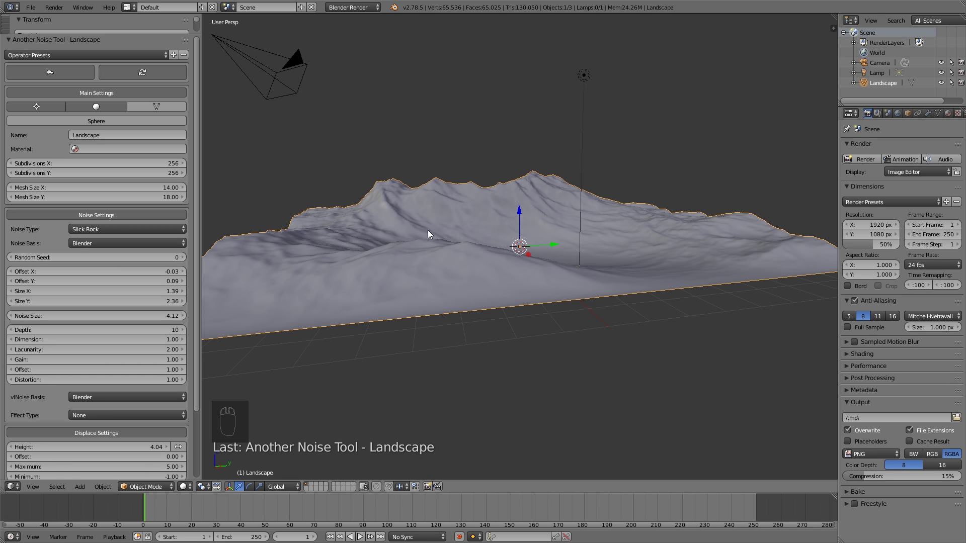
# - Try a noise dimension of 0.97 on the landscape, and settle on 1.03
pyautogui.moveTo(428, 230); pyautogui.dragTo(606, 244, button='middle')
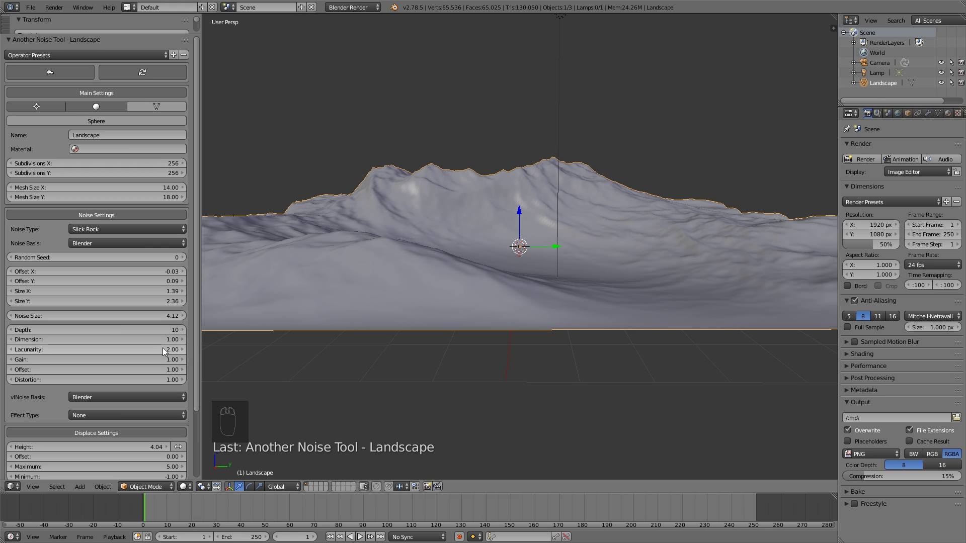
pyautogui.click(181, 330)
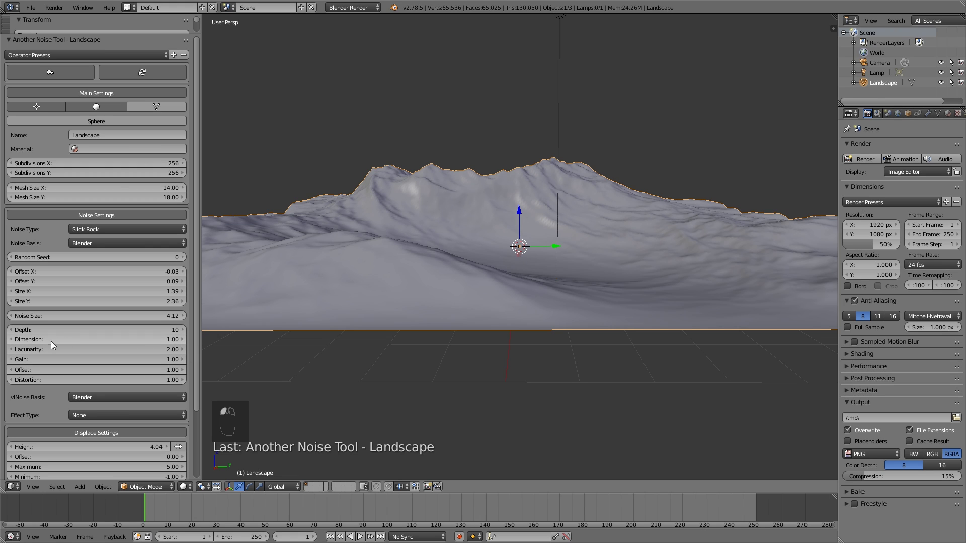
pyautogui.click(13, 339)
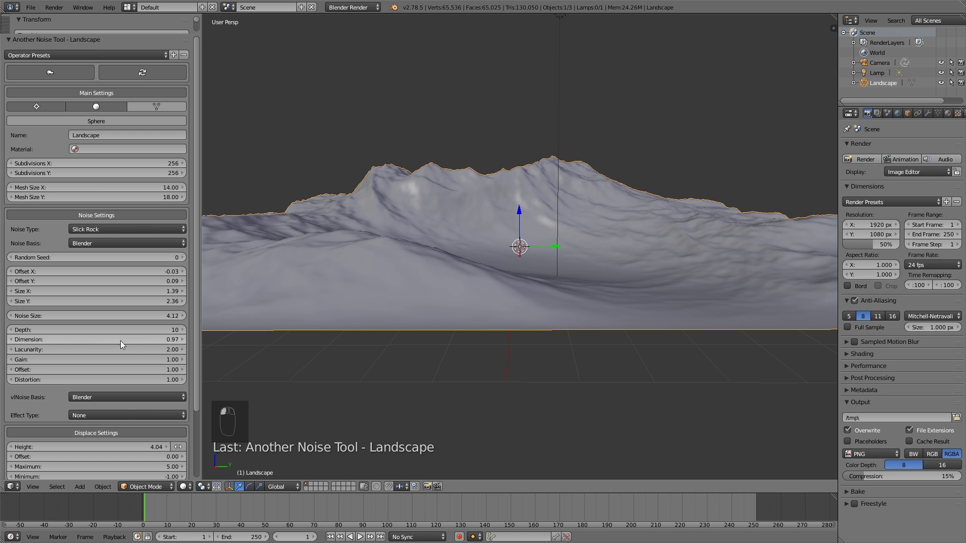
pyautogui.click(180, 339)
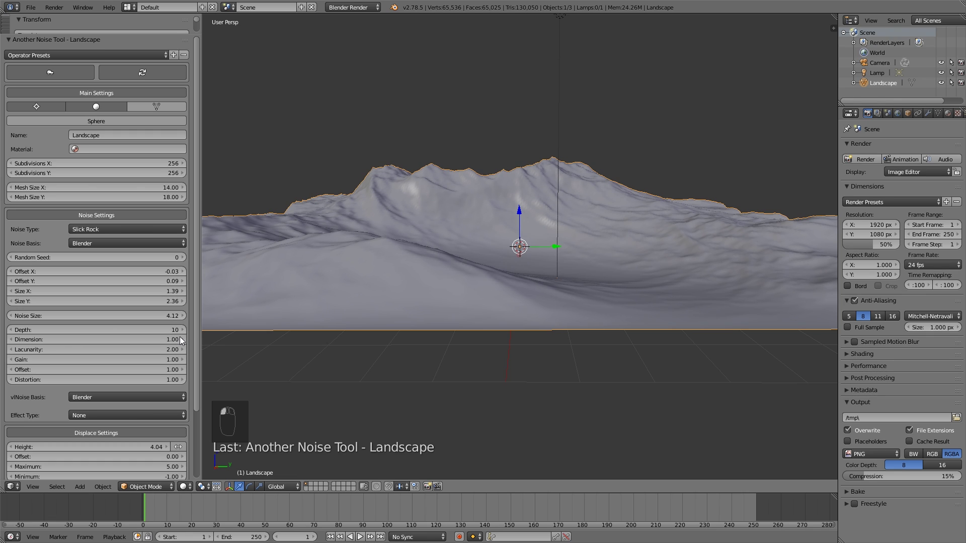
pyautogui.click(180, 339)
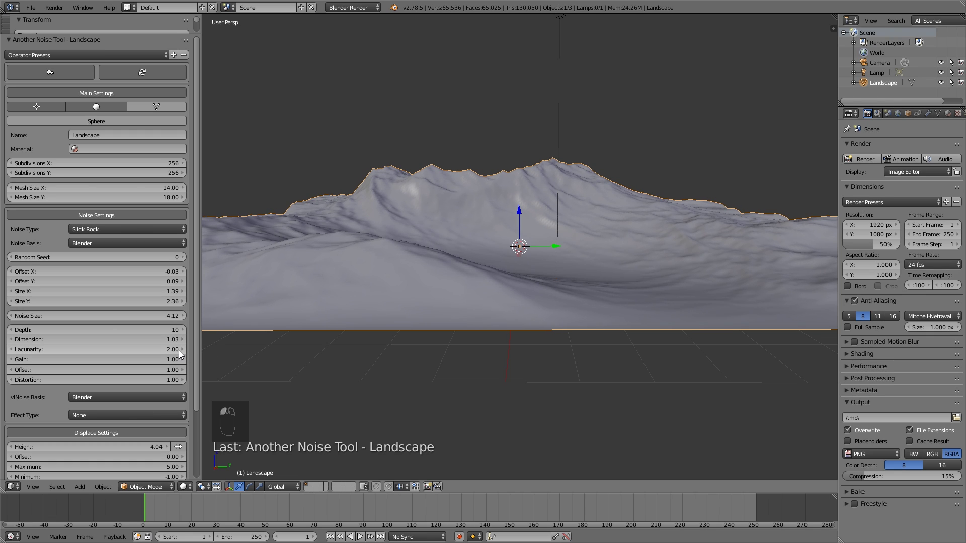
# - Try raising the landscape noise lacunarity to 2.03, and return it to 2.00
pyautogui.click(178, 351)
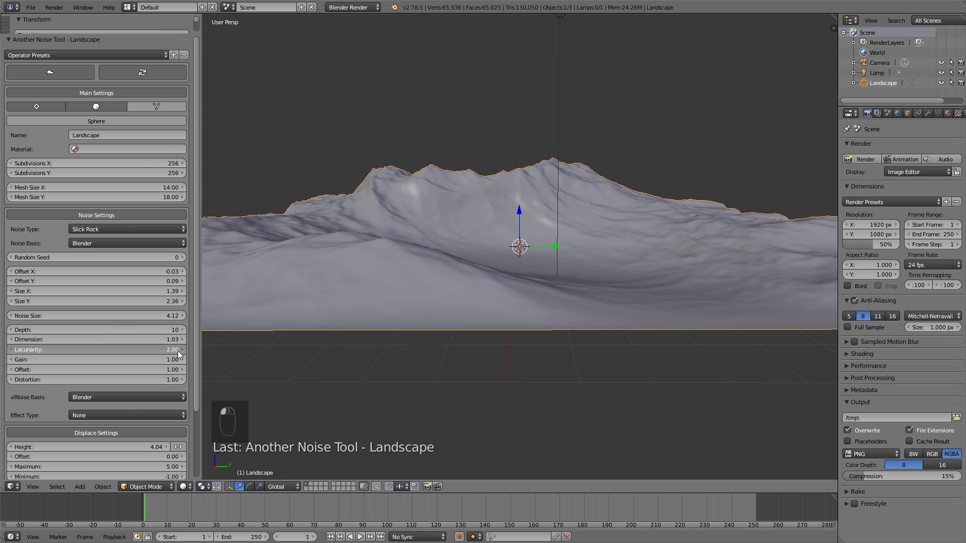
pyautogui.click(13, 349)
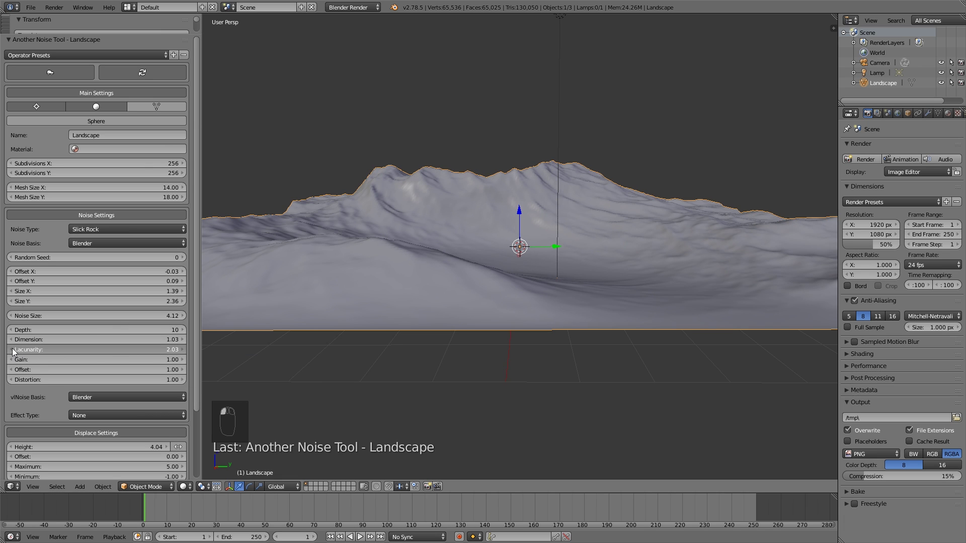
pyautogui.scroll(-4, 562, 236)
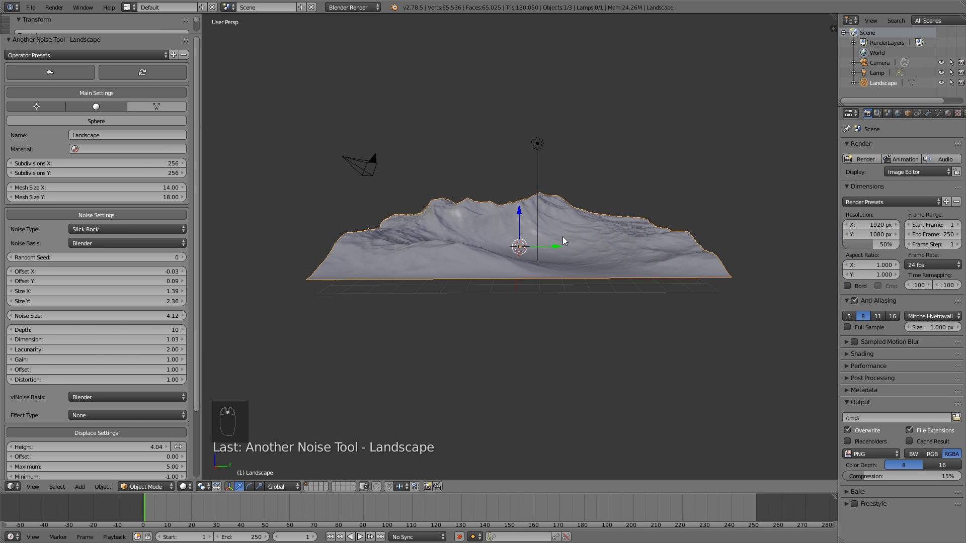
pyautogui.moveTo(563, 236); pyautogui.dragTo(277, 297, button='middle')
pyautogui.scroll(4, 591, 238)
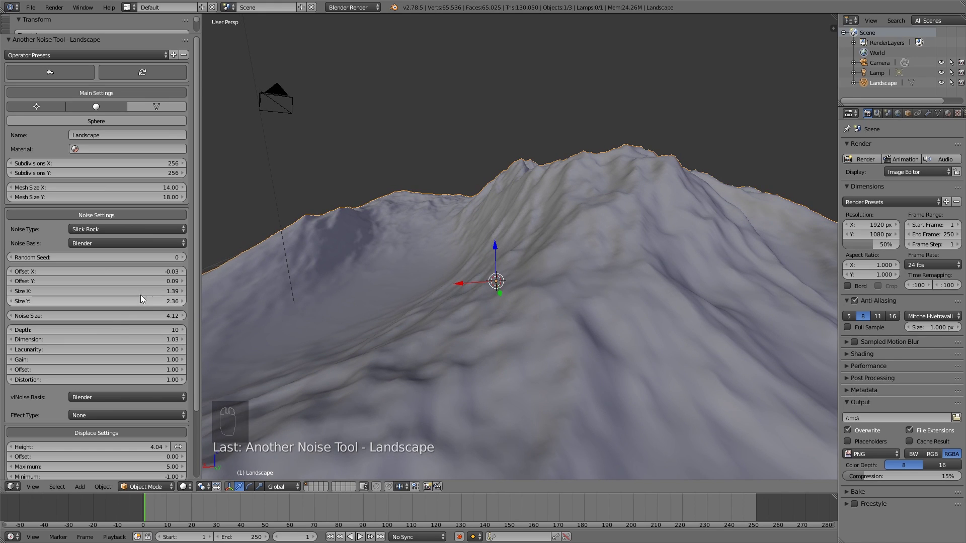
# - Set the landscape's displacement height to 4.01, keeping the noise size at 4.12
pyautogui.moveTo(114, 315)
pyautogui.mouseDown()
pyautogui.moveTo(150, 316)
pyautogui.moveTo(114, 316)
pyautogui.mouseUp()
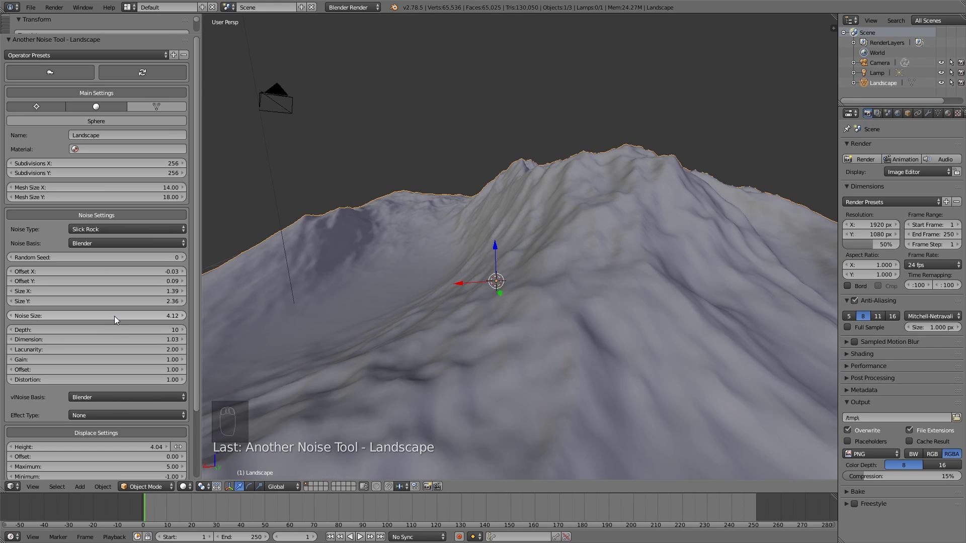
pyautogui.scroll(-3, 402, 318)
pyautogui.moveTo(422, 319); pyautogui.dragTo(537, 318, button='middle')
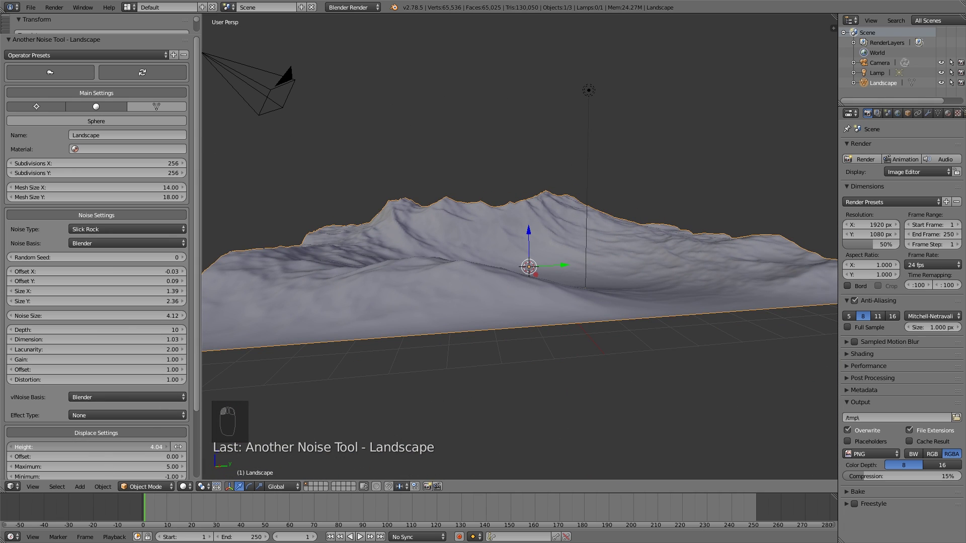
pyautogui.moveTo(126, 447)
pyautogui.mouseDown()
pyautogui.moveTo(149, 446)
pyautogui.moveTo(126, 447)
pyautogui.mouseUp()
pyautogui.moveTo(424, 279); pyautogui.dragTo(472, 280, button='middle')
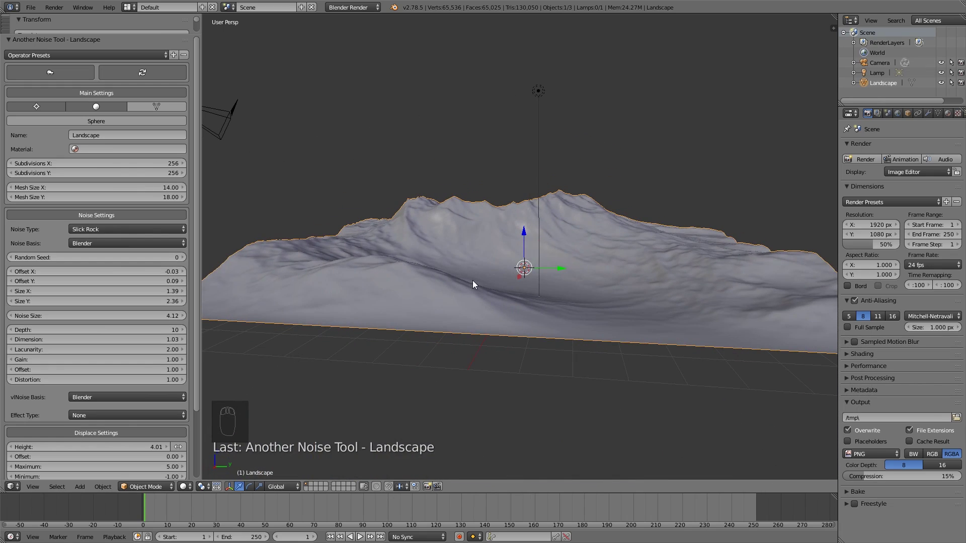
# - Switch the landscape into Edit Mode and back to Object Mode, and hide the tool shelf
pyautogui.press('Tab')
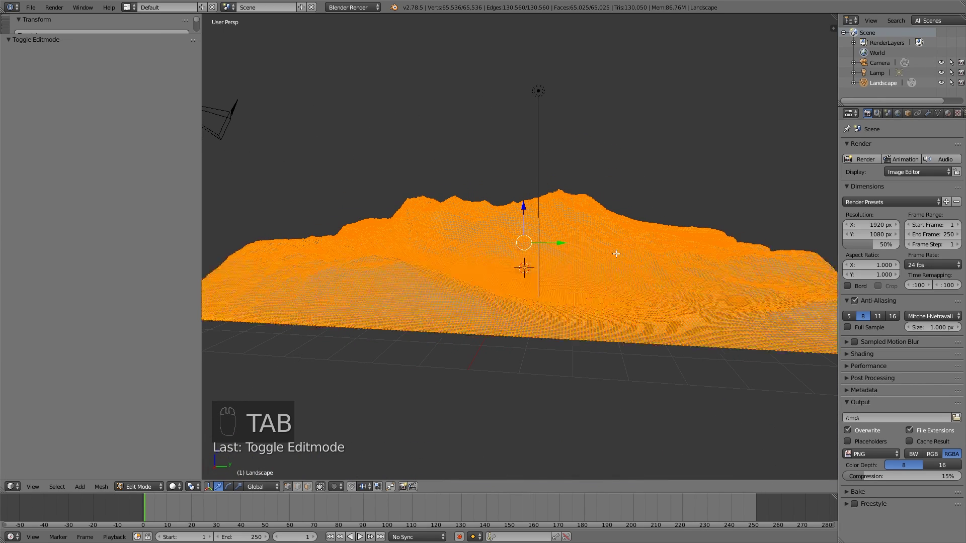
pyautogui.press('Tab')
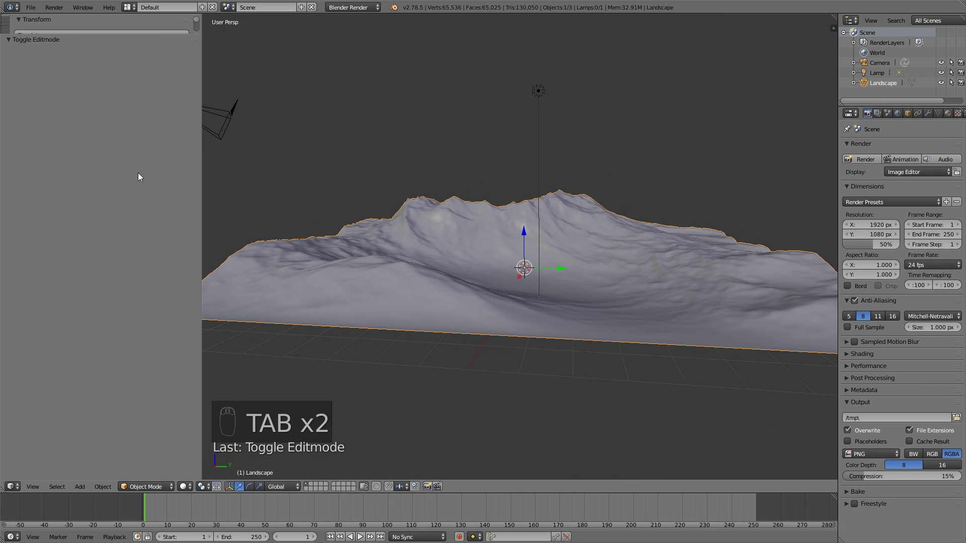
pyautogui.moveTo(31, 34); pyautogui.dragTo(61, 324)
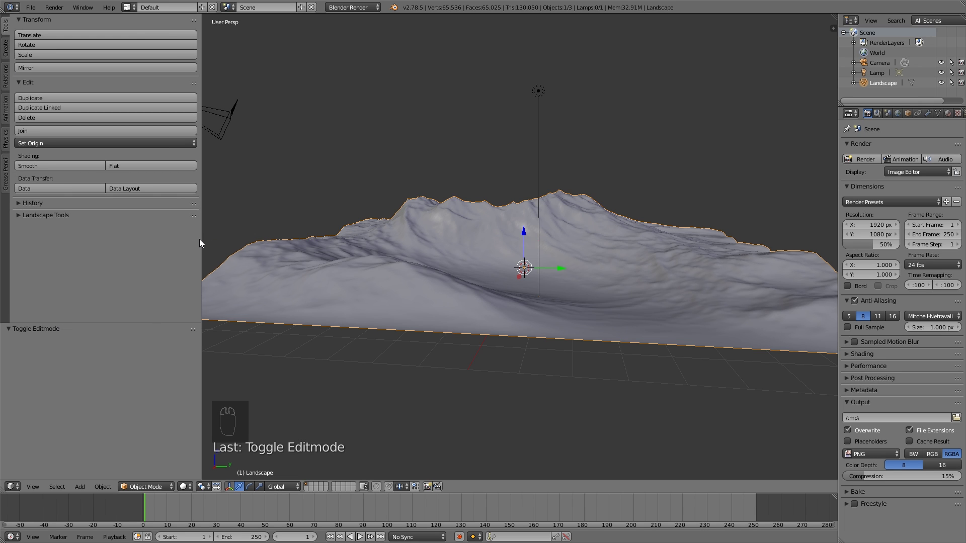
pyautogui.moveTo(199, 243); pyautogui.dragTo(407, 302, button='middle')
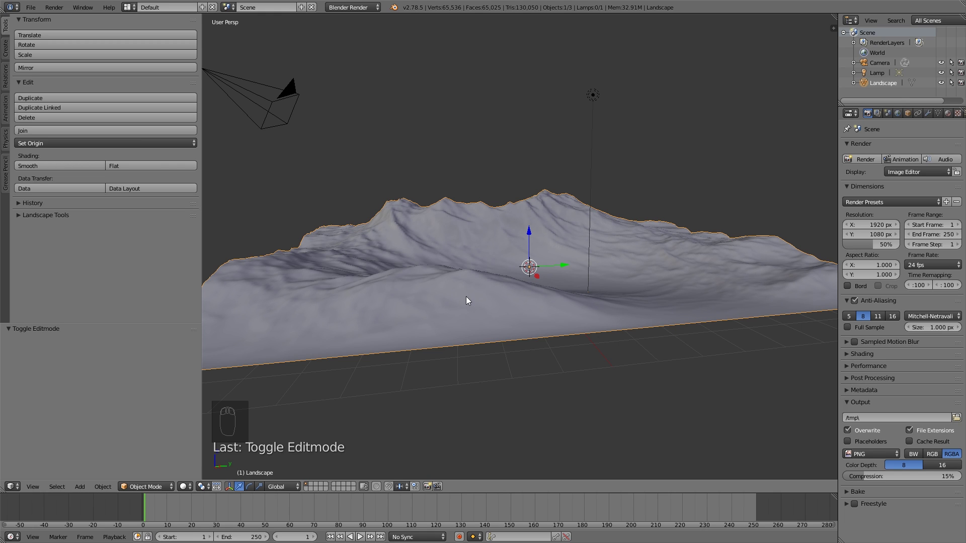
pyautogui.press('t')
pyautogui.scroll(-2, 517, 297)
pyautogui.keyDown('shift'); pyautogui.moveTo(519, 297); pyautogui.dragTo(517, 305, button='middle'); pyautogui.keyUp('shift')
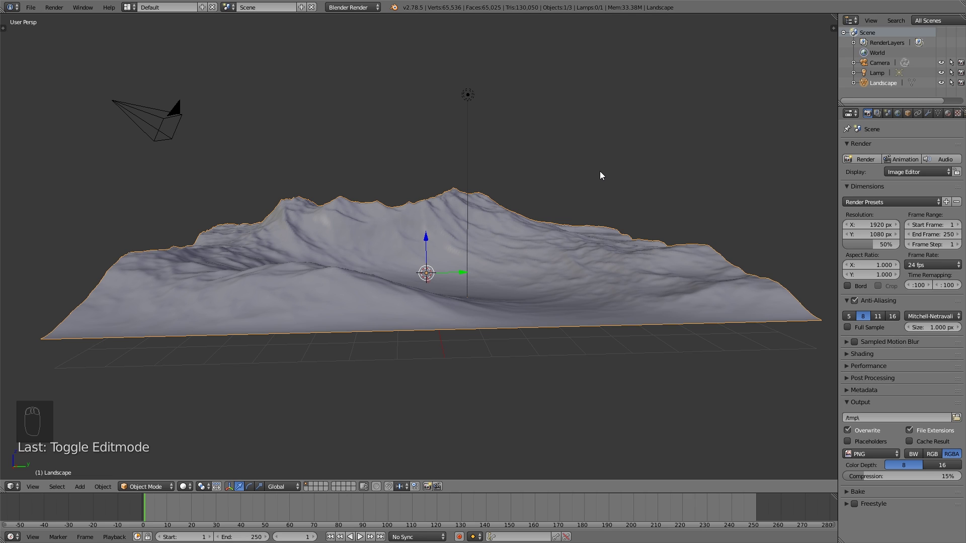
# - Switch the render engine to Cycles Render with the Experimental feature set
pyautogui.click(352, 7)
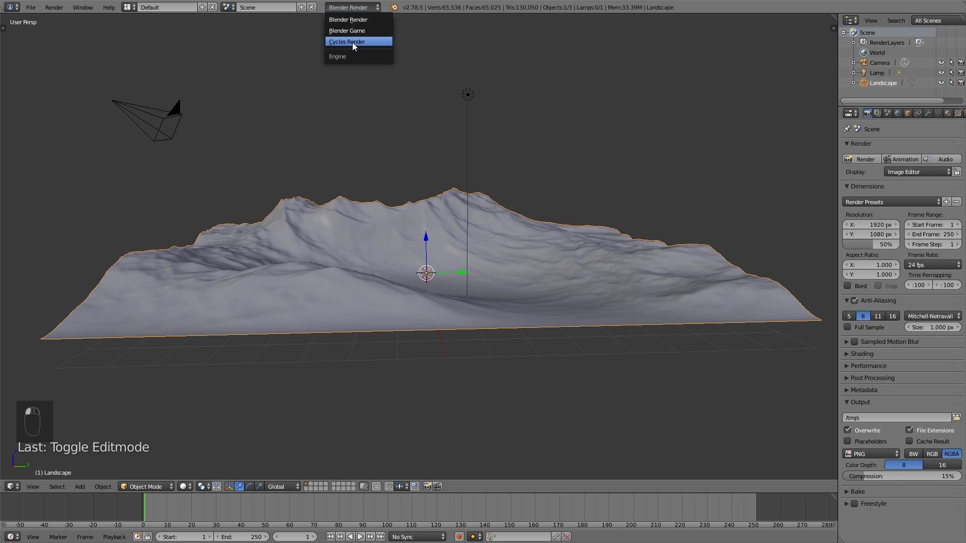
pyautogui.click(352, 43)
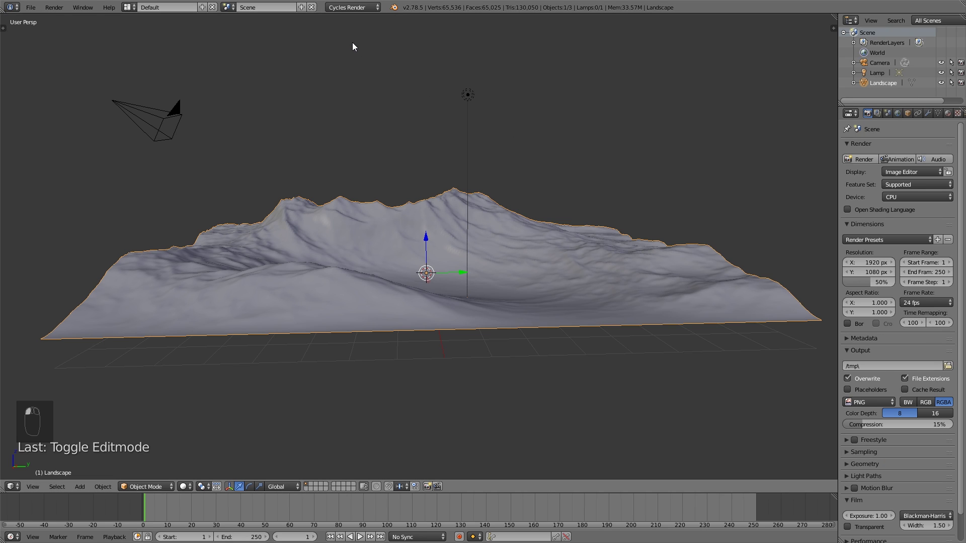
pyautogui.click(908, 186)
pyautogui.click(914, 162)
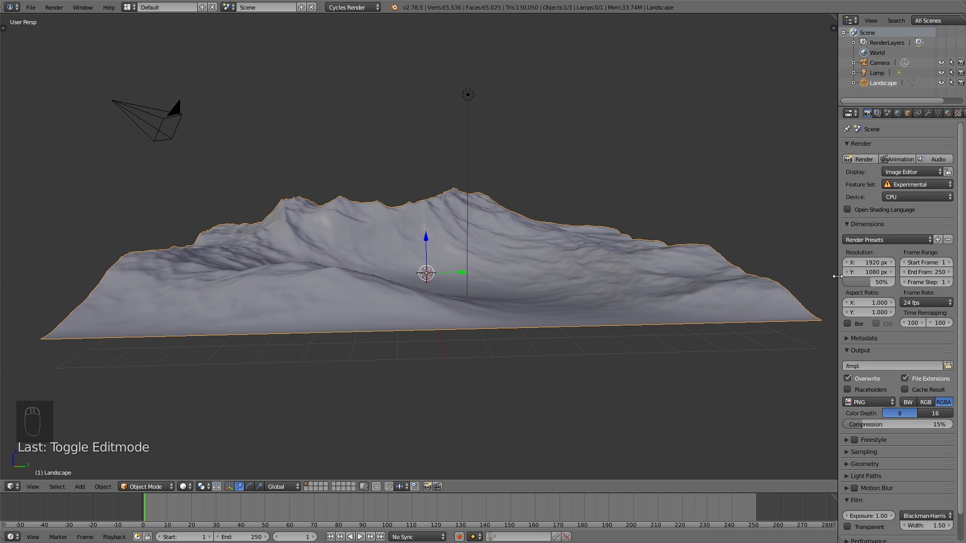
# - Add a Subdivision Surface modifier to the landscape and enable adaptive subdivision for rendering
pyautogui.moveTo(837, 277); pyautogui.dragTo(773, 277)
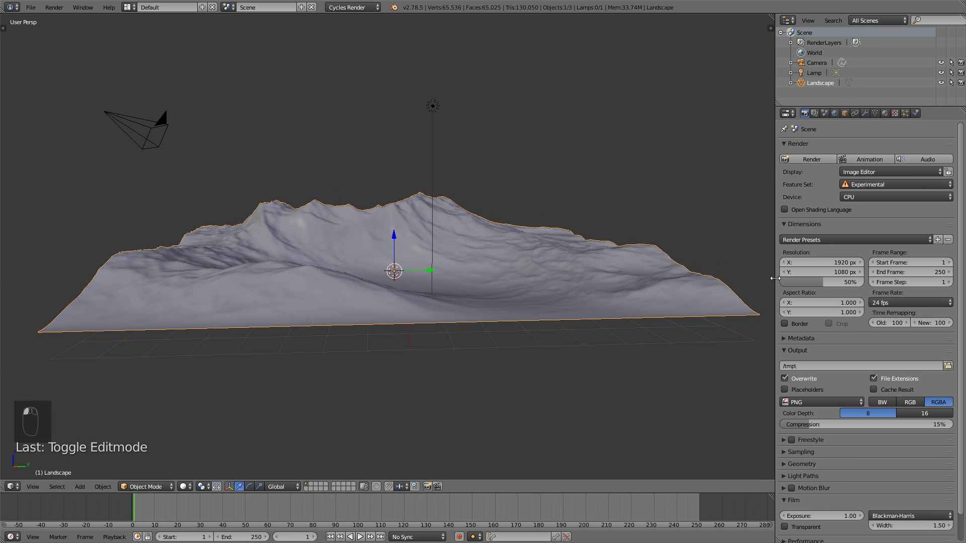
pyautogui.click(862, 114)
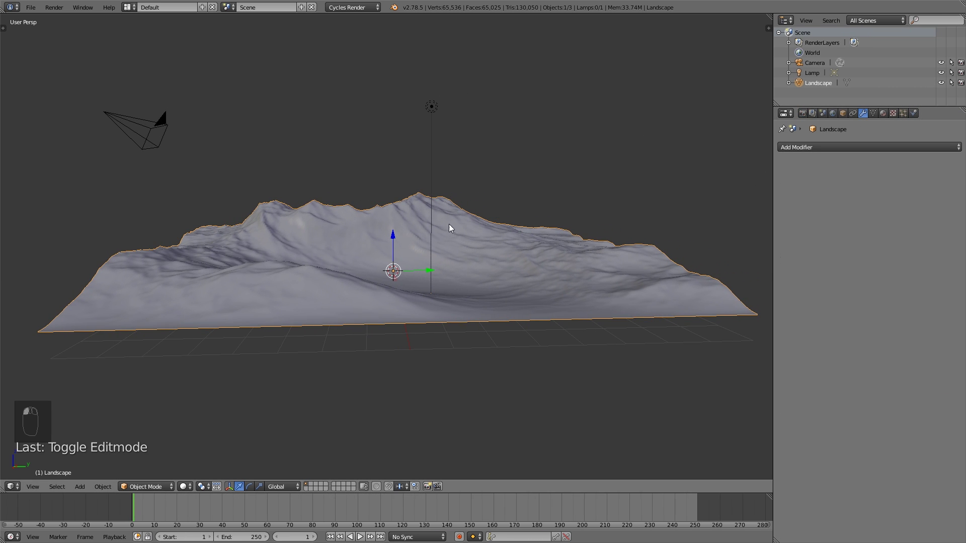
pyautogui.click(815, 148)
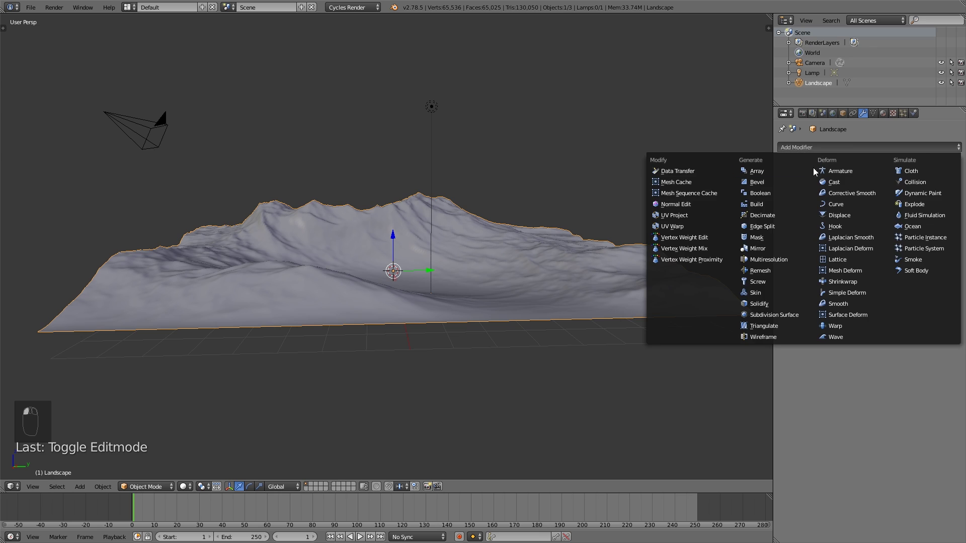
pyautogui.click(788, 315)
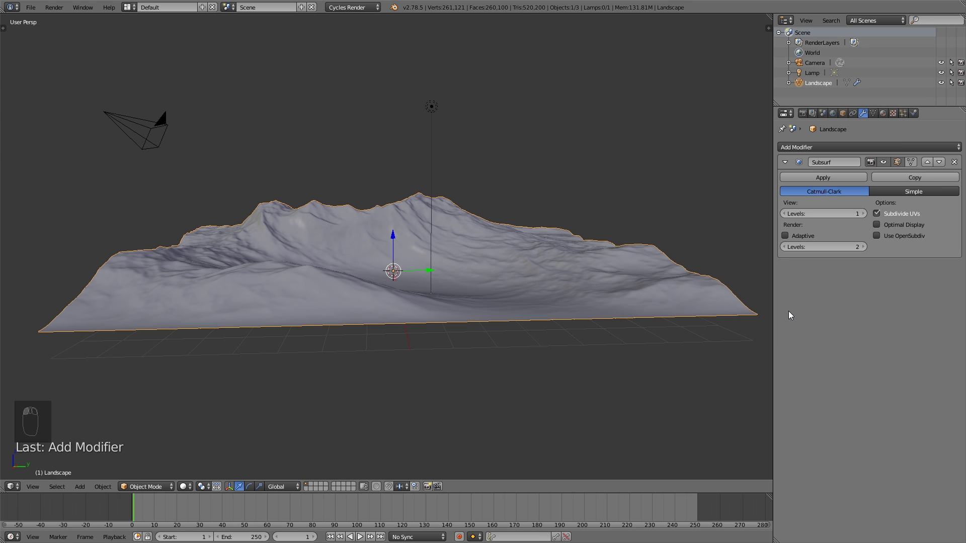
pyautogui.click(798, 236)
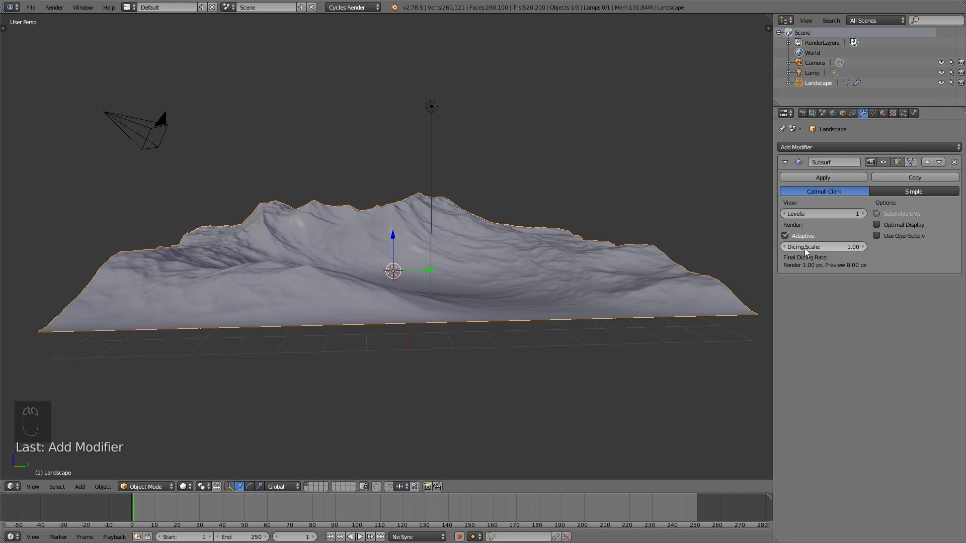
# - Examine the subdivision rates for render and preview in the render geometry settings
pyautogui.click(803, 113)
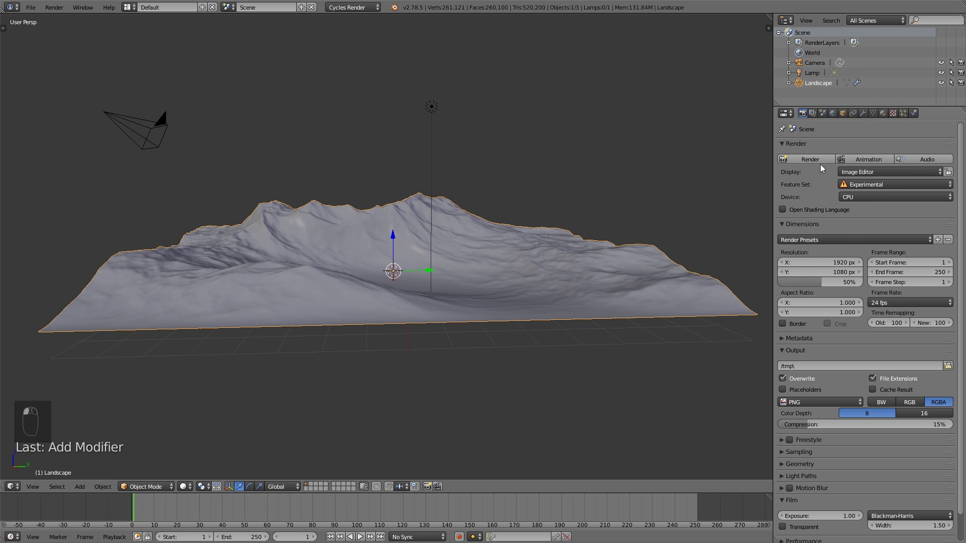
pyautogui.scroll(-1, 865, 420)
pyautogui.click(810, 444)
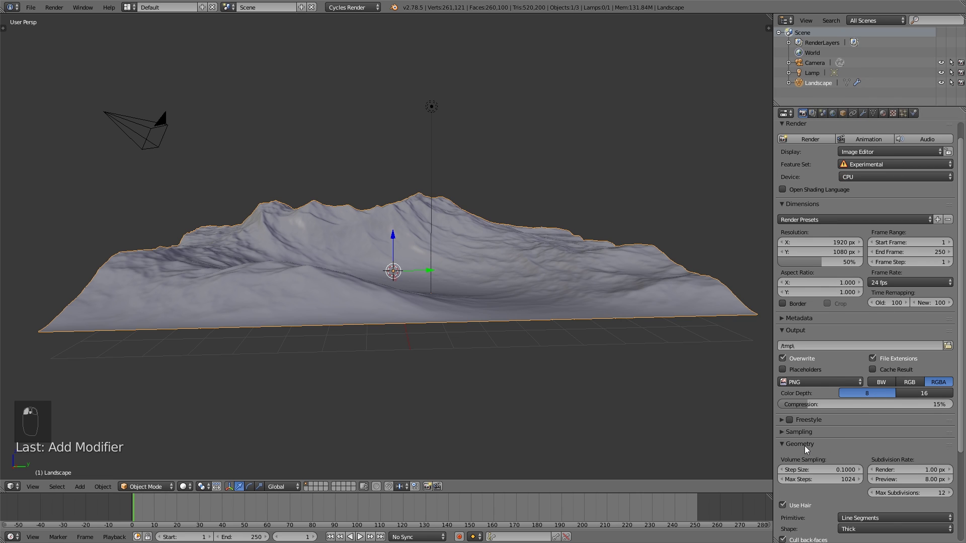
pyautogui.scroll(-2, 855, 450)
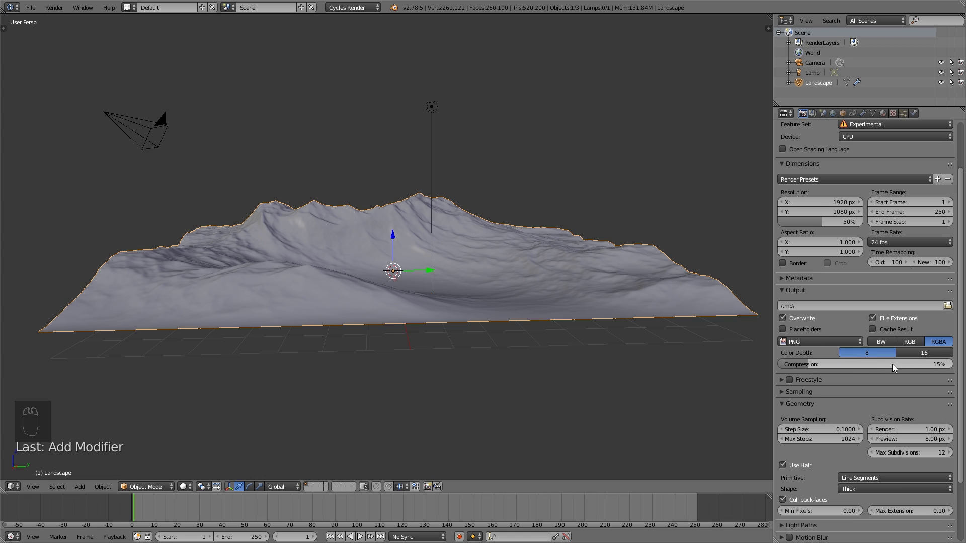
# - UV unwrap the landscape's entire mesh with the standard Unwrap method and return to Object Mode
pyautogui.click(883, 114)
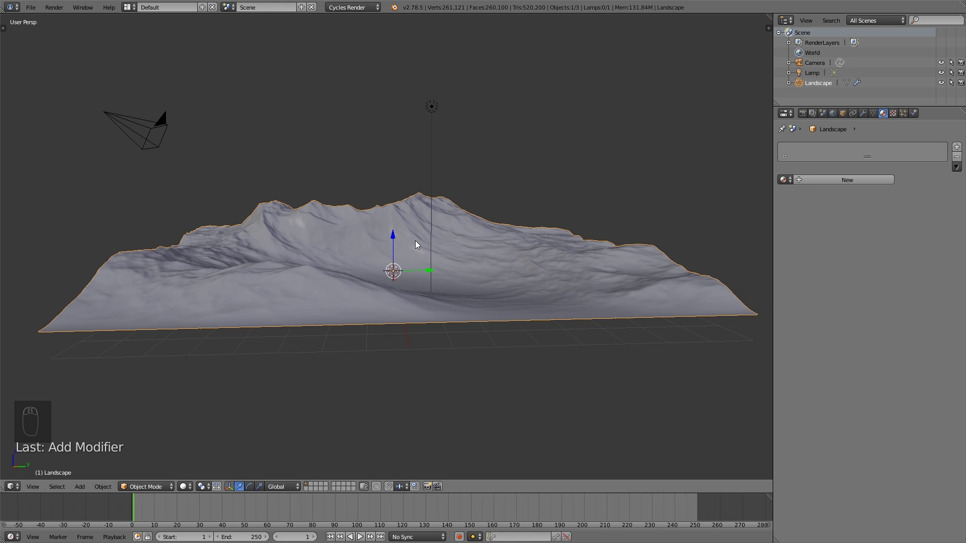
pyautogui.press('Tab')
pyautogui.press('a')
pyautogui.press('a')
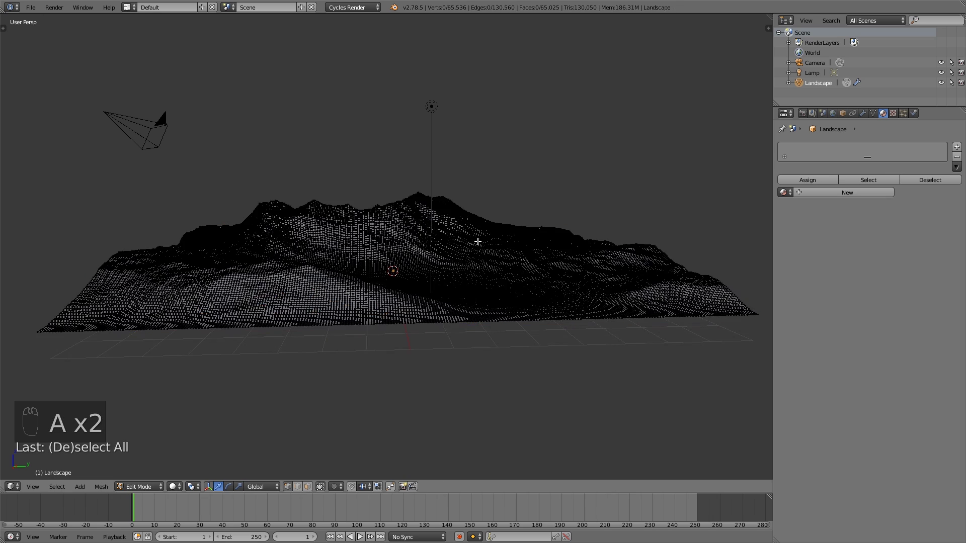
pyautogui.press('a')
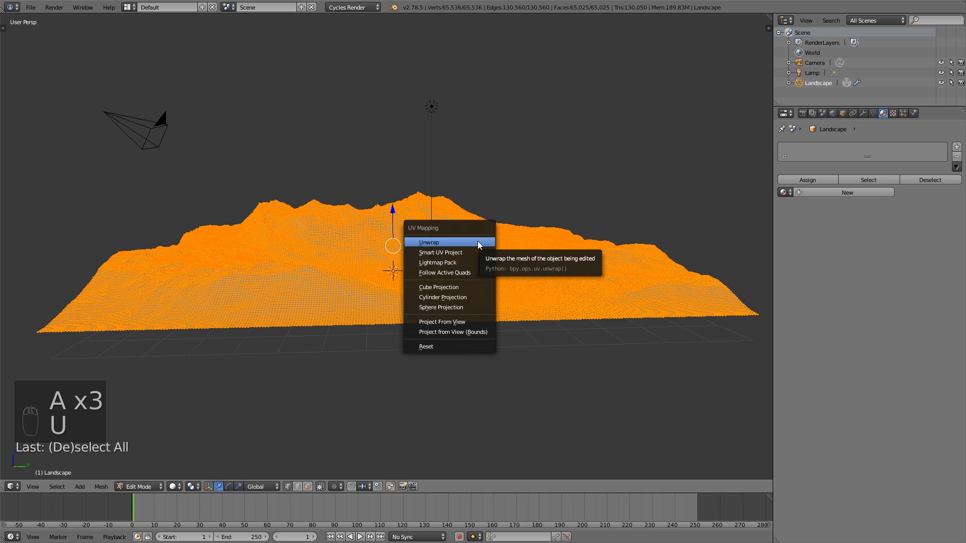
pyautogui.click(478, 242)
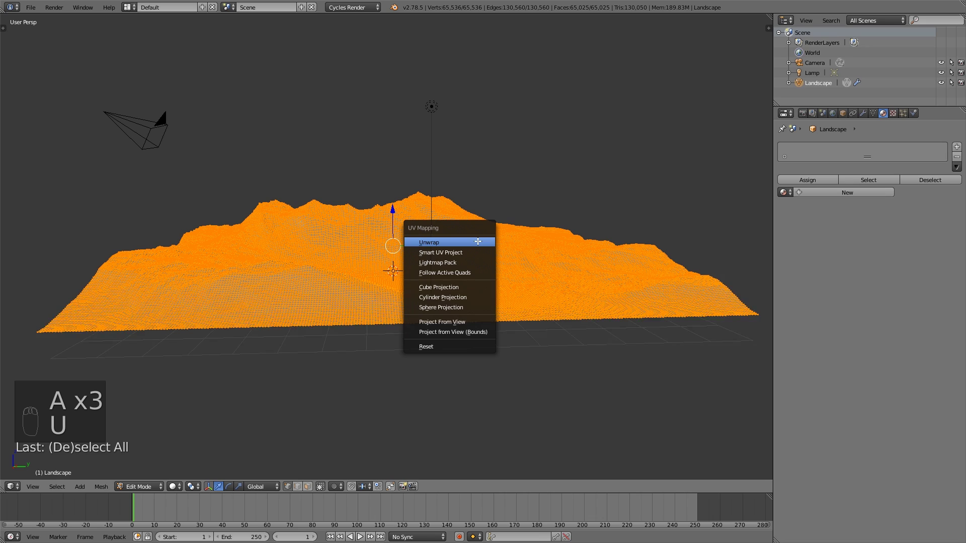
pyautogui.click(477, 242)
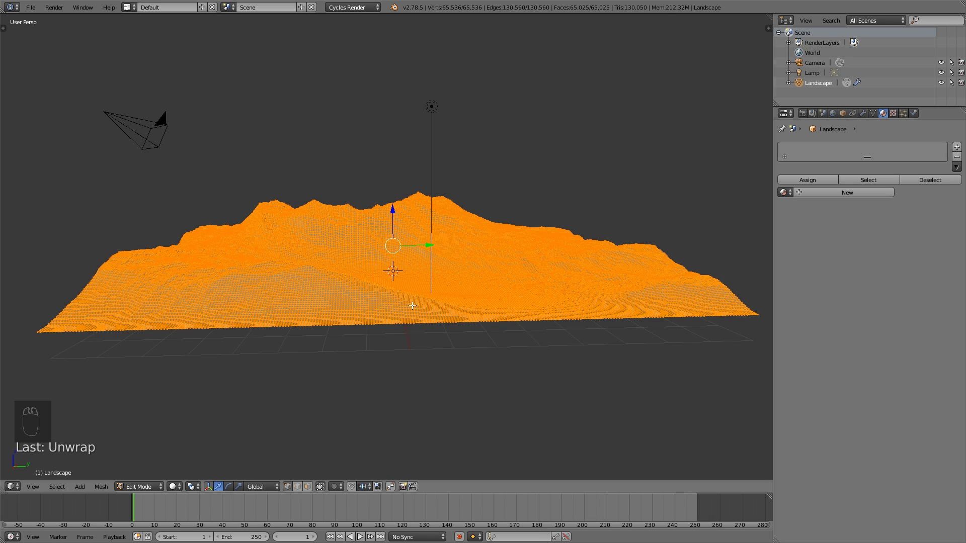
pyautogui.press('Tab')
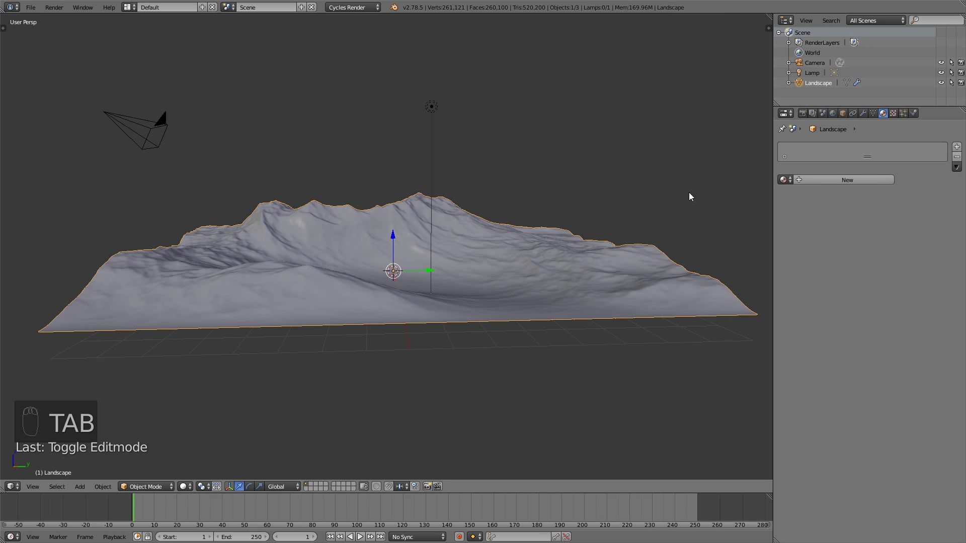
# - Create a new material for the landscape and set its displacement method to True
pyautogui.click(847, 180)
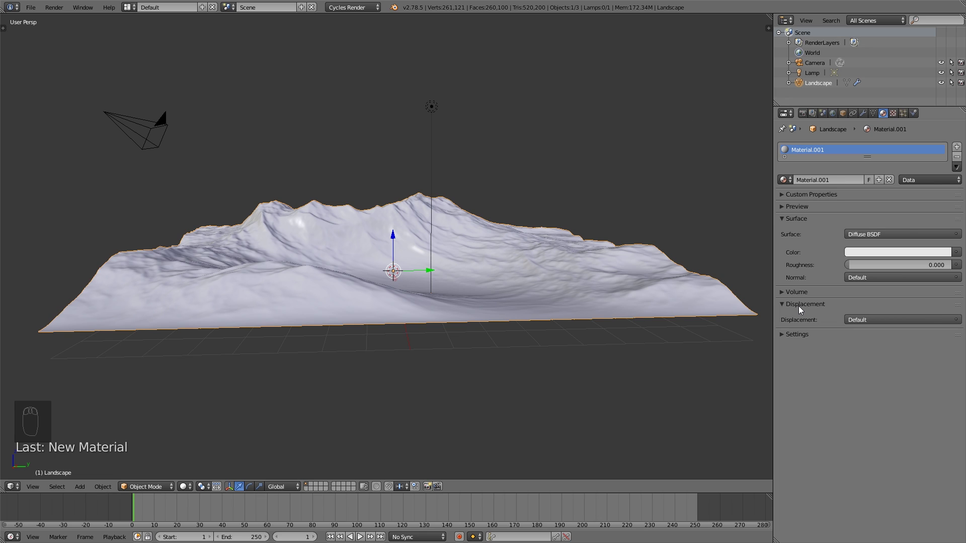
pyautogui.click(876, 318)
pyautogui.press('Escape')
pyautogui.click(795, 334)
pyautogui.click(811, 399)
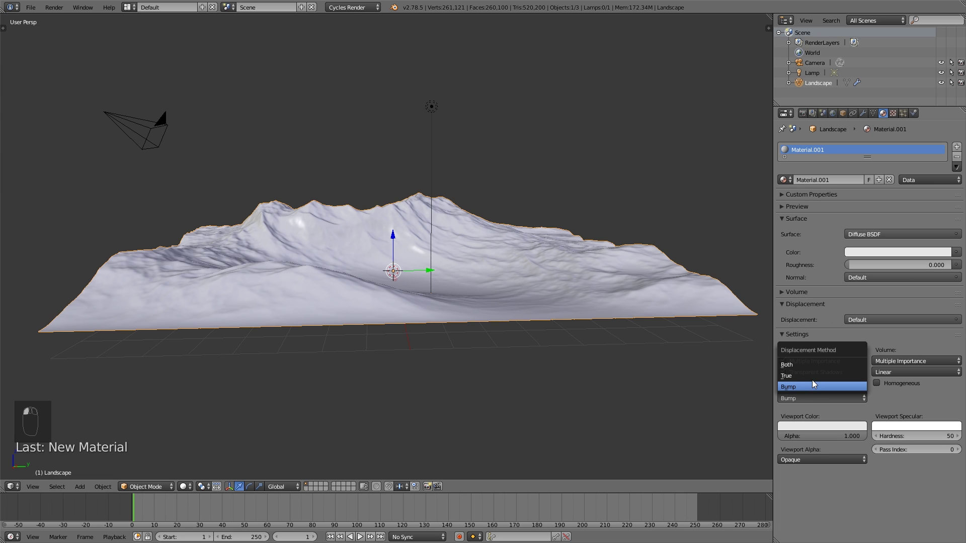
pyautogui.click(812, 376)
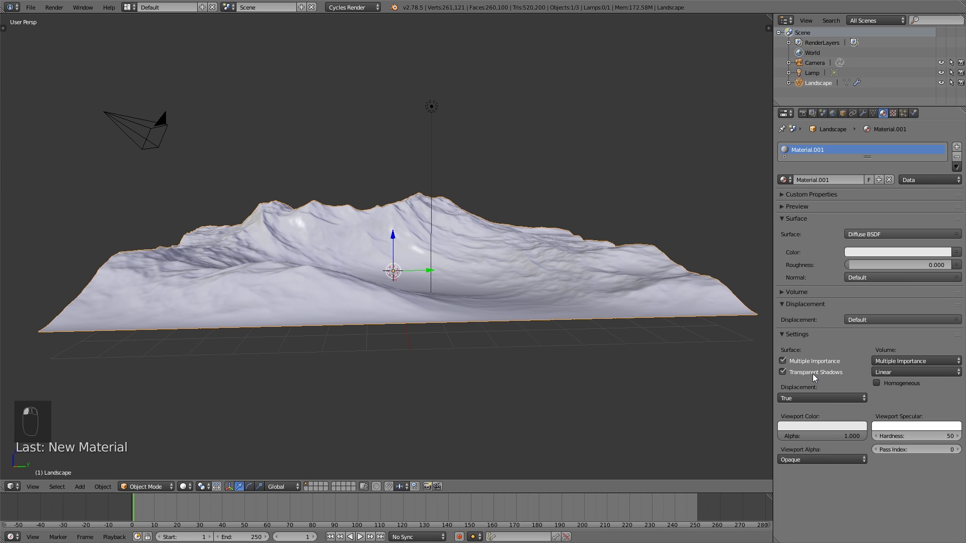
pyautogui.click(796, 335)
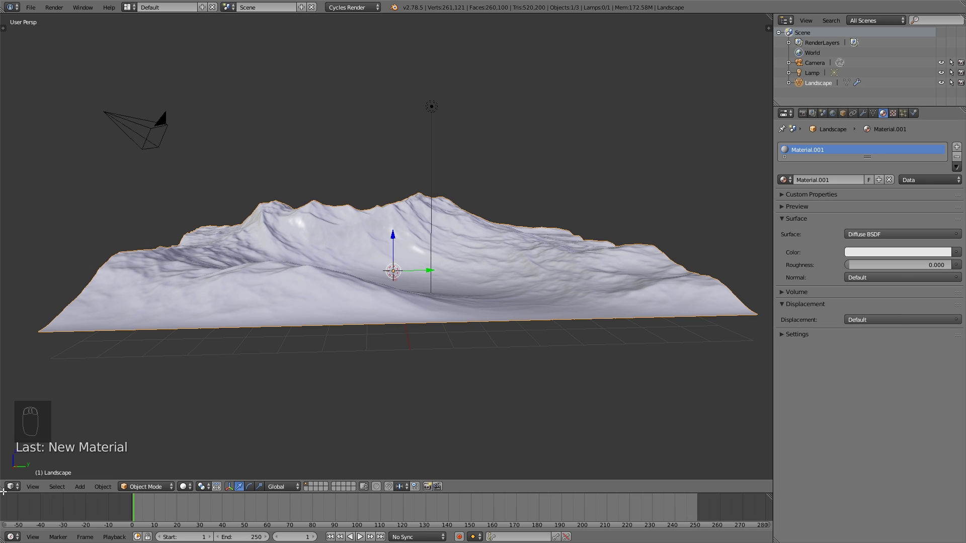
# - Split the 3D view into two stacked areas, make the lower one a Node Editor, and move the Diffuse BSDF away from the Material Output
pyautogui.moveTo(4, 491); pyautogui.dragTo(56, 227)
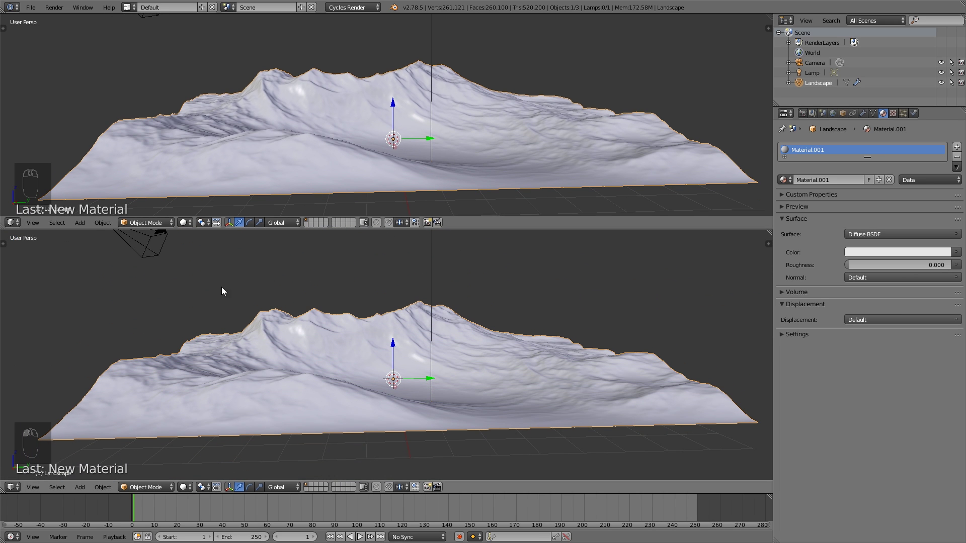
pyautogui.click(12, 488)
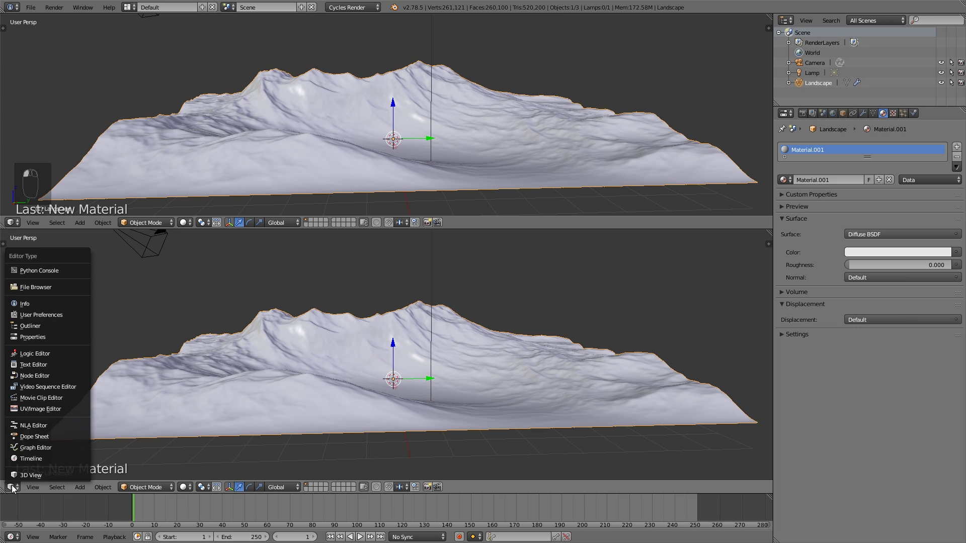
pyautogui.click(72, 379)
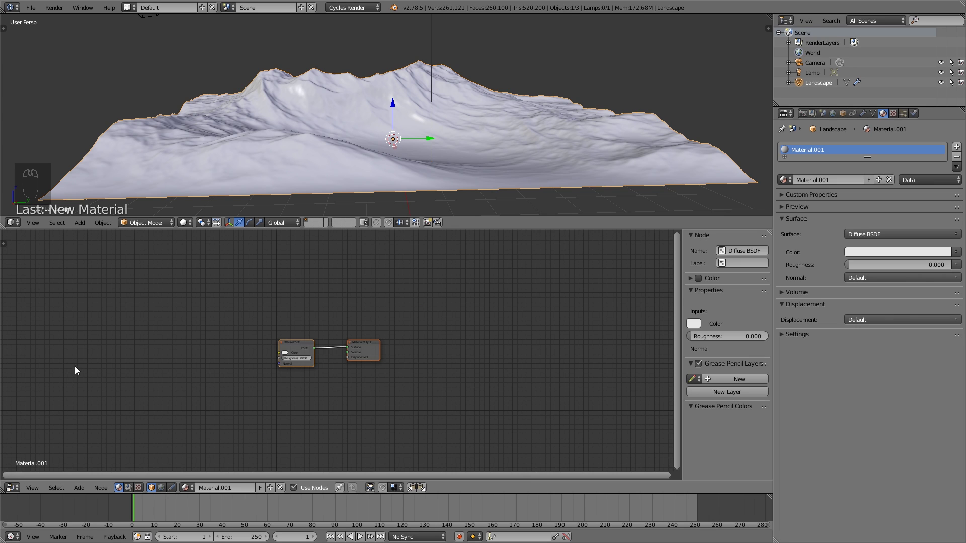
pyautogui.scroll(2, 364, 333)
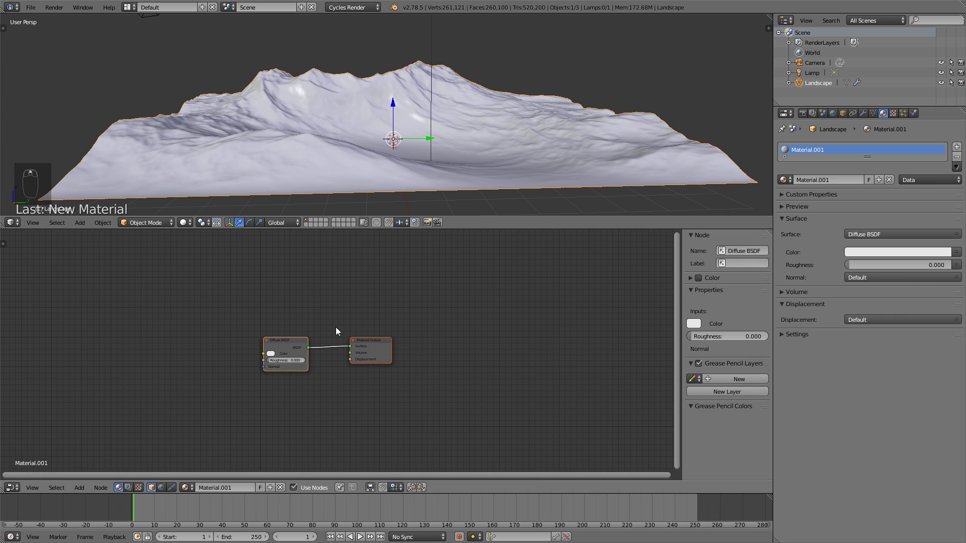
pyautogui.scroll(2, 336, 331)
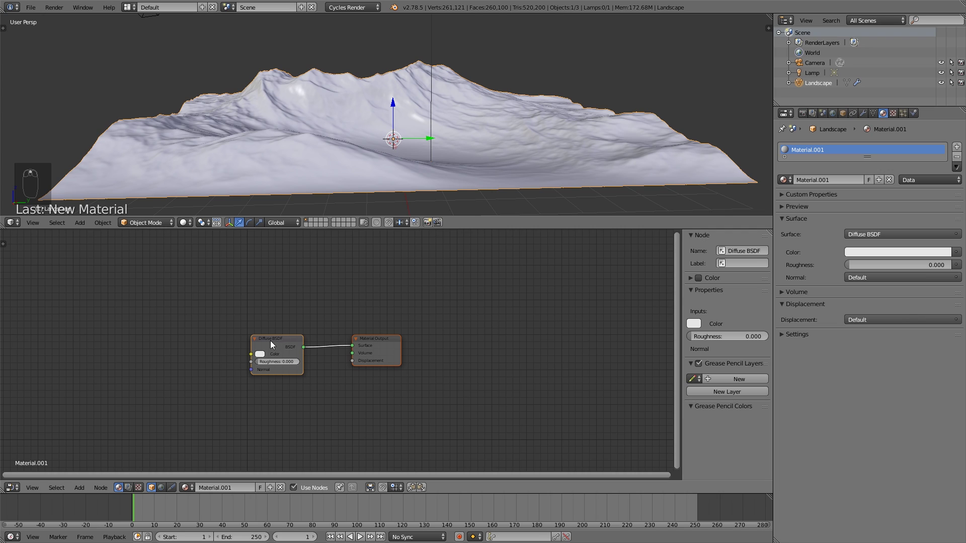
pyautogui.moveTo(270, 340); pyautogui.dragTo(175, 295)
pyautogui.press('x')
pyautogui.scroll(1, 321, 326)
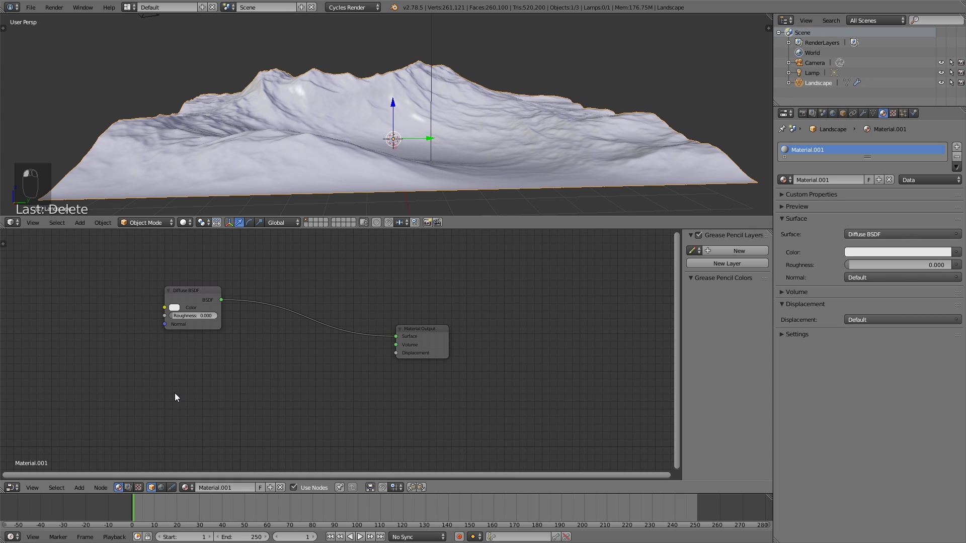
# - Add an Image Texture node below the Diffuse BSDF and load the 22_oilrush rocks heightmap from the Textures folder
pyautogui.hotkey('shift', 'a')
pyautogui.moveTo(174, 393)
pyautogui.click(228, 437)
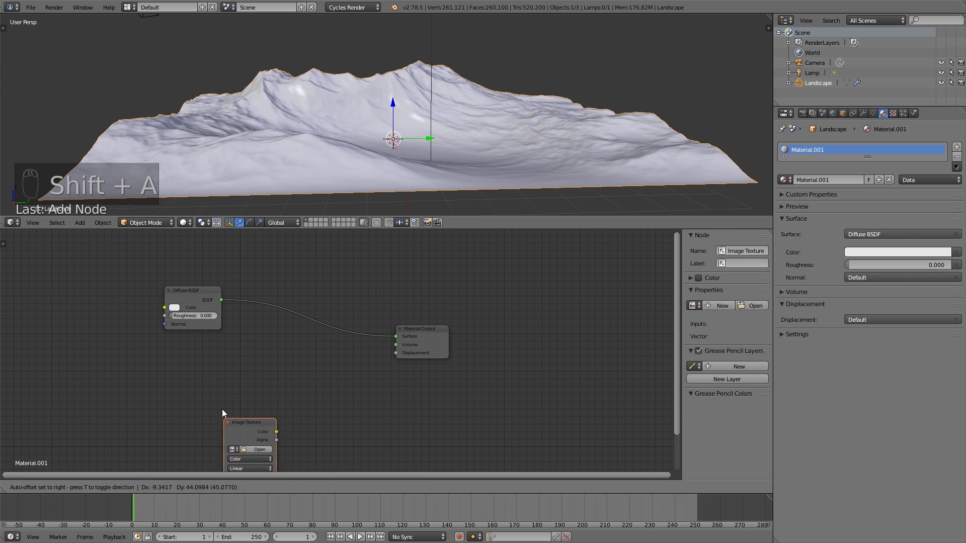
pyautogui.click(163, 361)
pyautogui.click(199, 393)
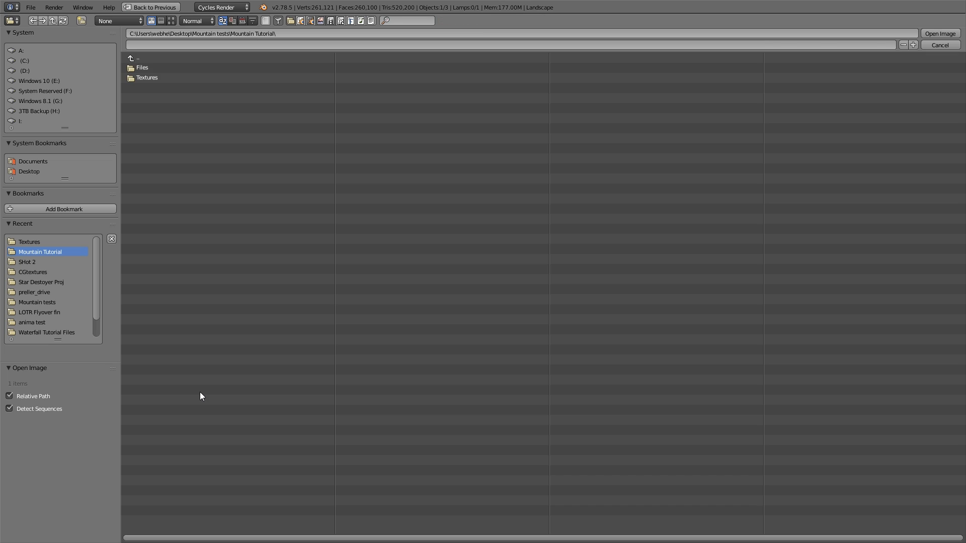
pyautogui.click(153, 80)
pyautogui.click(172, 20)
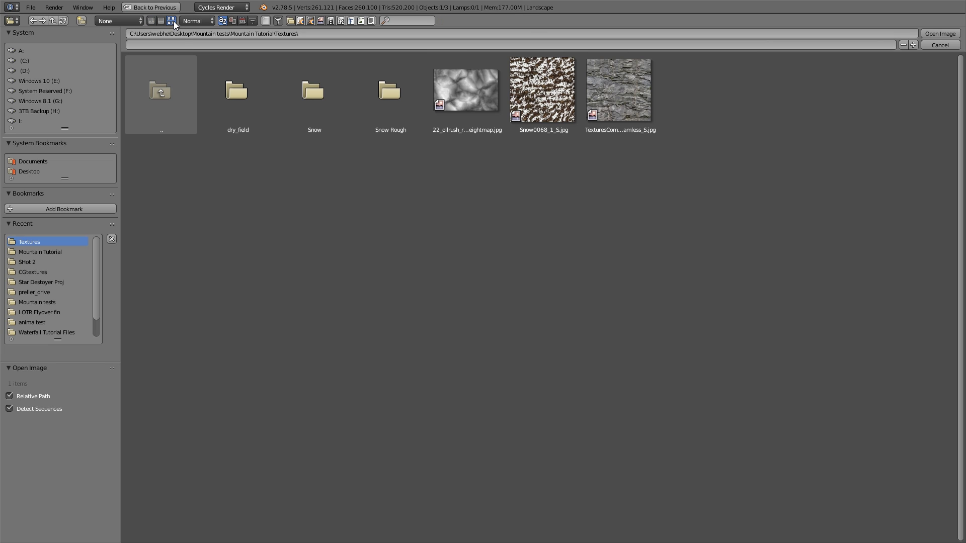
pyautogui.doubleClick(481, 98)
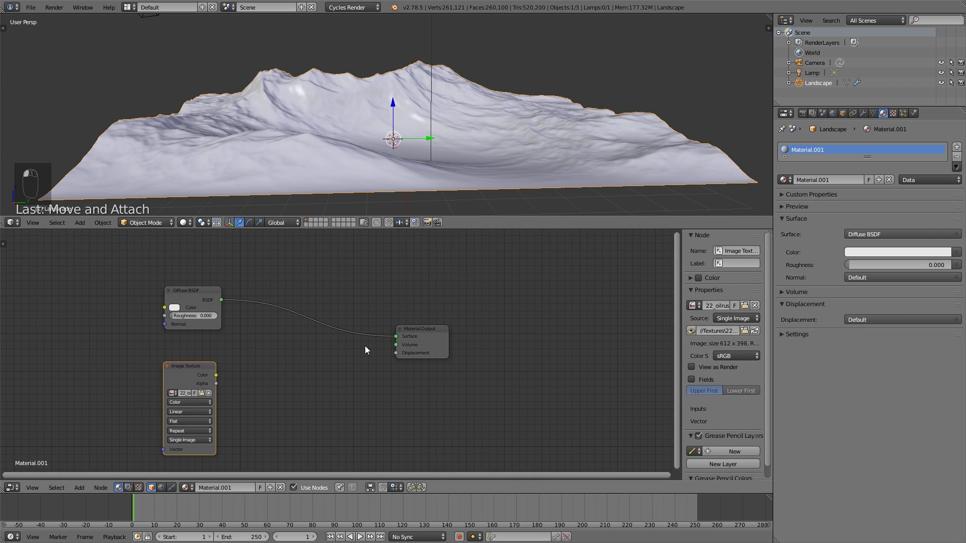
# - Link the Image Texture's Color output to the Material Output's Displacement input and align the nodes with more room between them
pyautogui.moveTo(415, 331); pyautogui.dragTo(447, 313)
pyautogui.moveTo(189, 370); pyautogui.dragTo(169, 370)
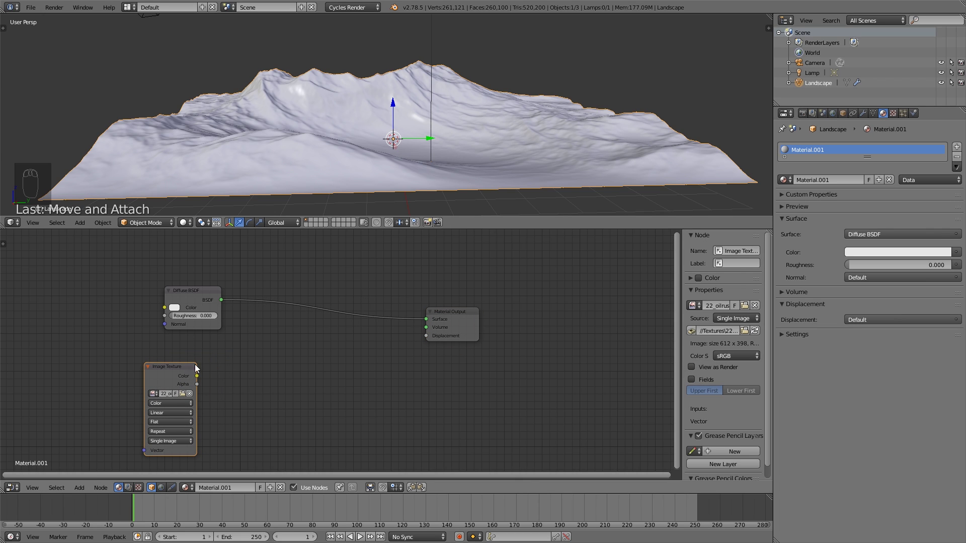
pyautogui.moveTo(196, 376); pyautogui.dragTo(435, 339)
pyautogui.scroll(-1, 293, 374)
pyautogui.moveTo(289, 377); pyautogui.dragTo(325, 368, button='middle')
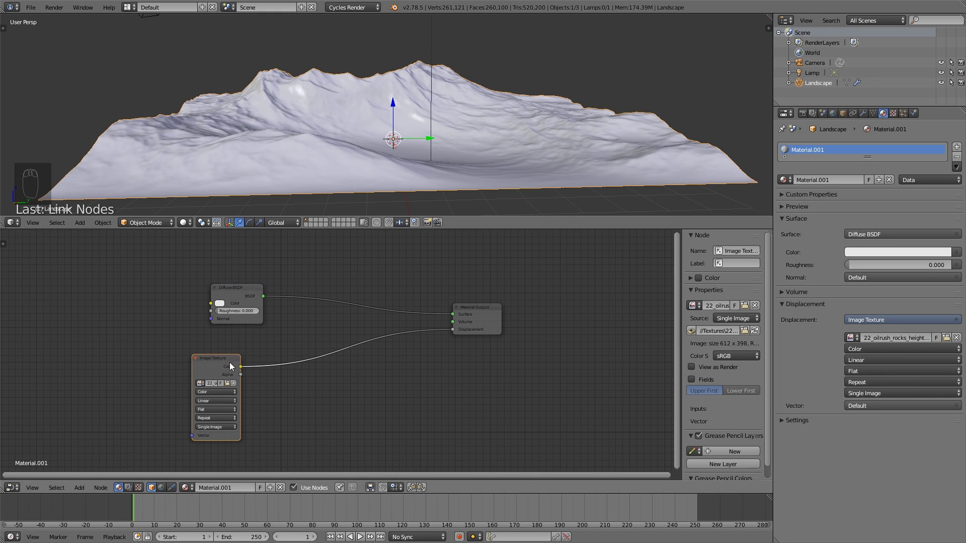
pyautogui.moveTo(240, 360); pyautogui.dragTo(275, 348, button='middle')
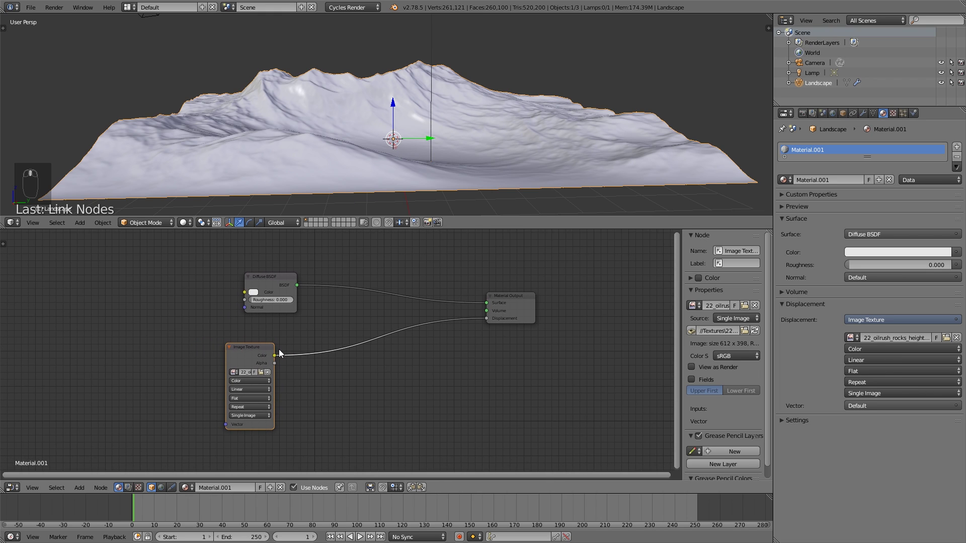
pyautogui.moveTo(257, 350); pyautogui.dragTo(276, 348)
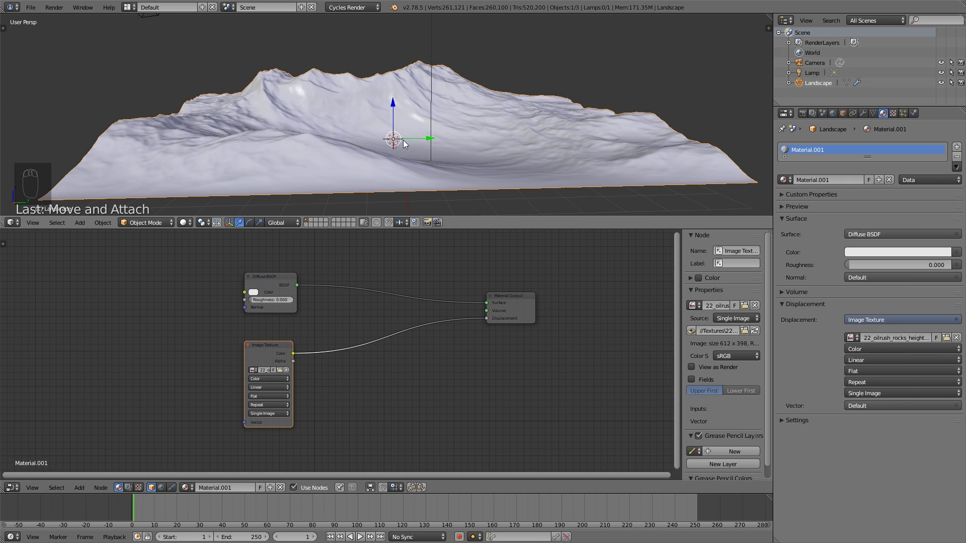
# - Add a Texture Coordinate node and a Mapping node ahead of the Image Texture node
pyautogui.hotkey('shift', 'a')
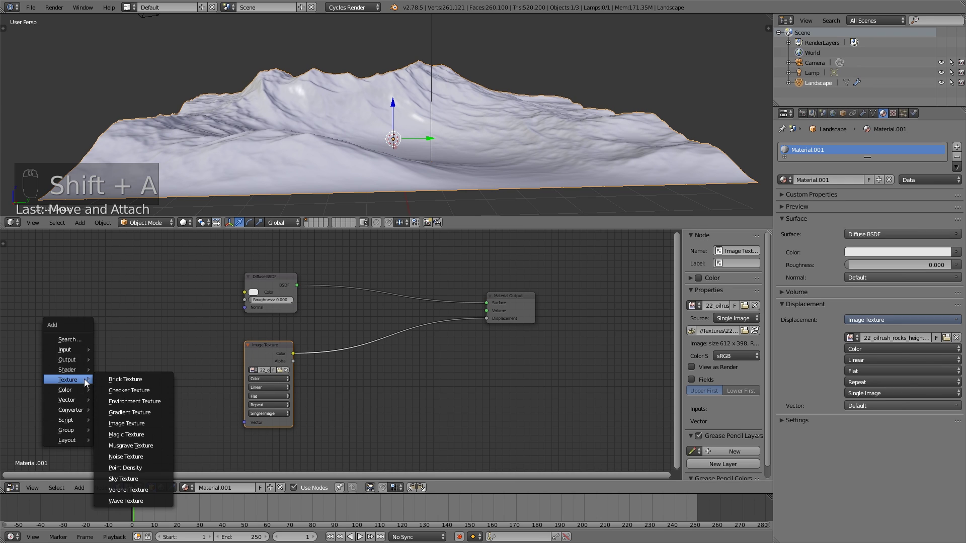
pyautogui.moveTo(76, 351)
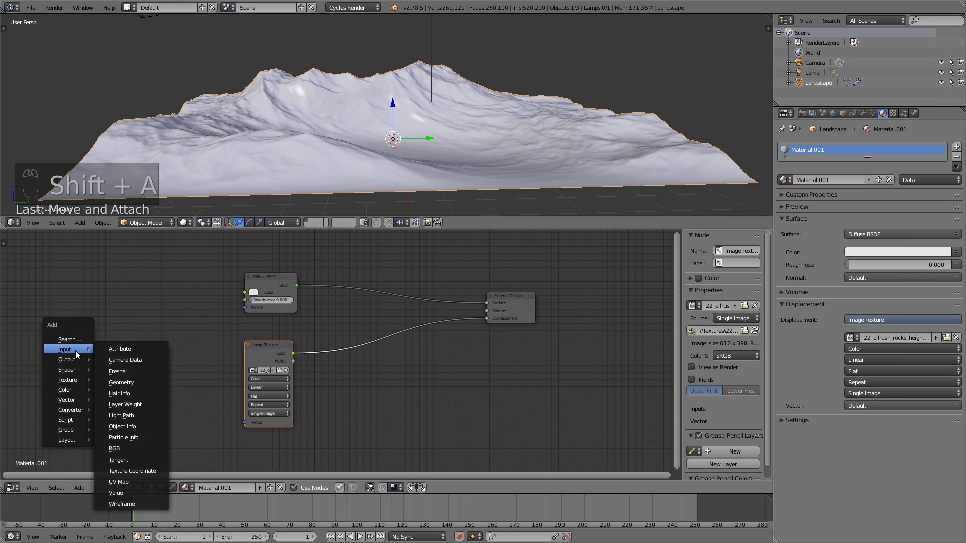
pyautogui.click(144, 471)
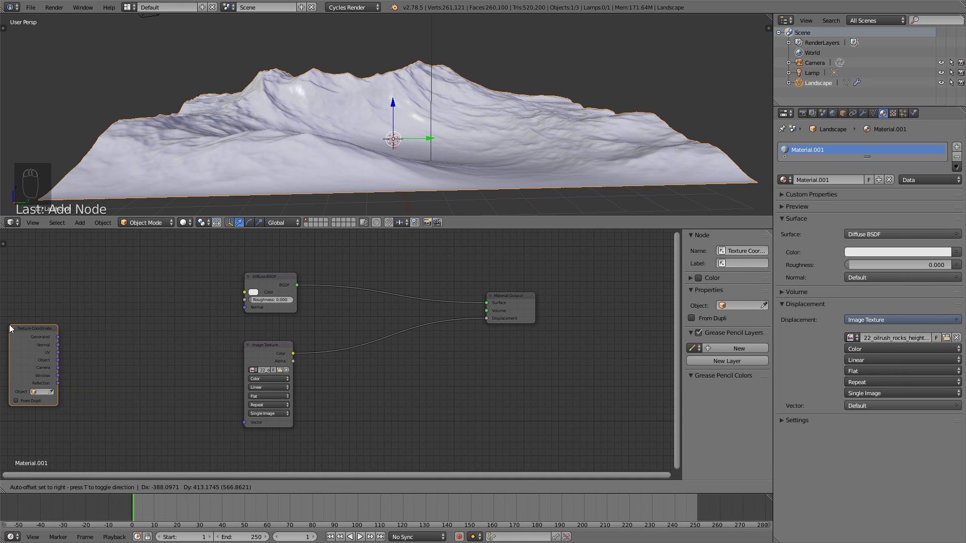
pyautogui.click(4, 319)
pyautogui.hotkey('shift', 'a')
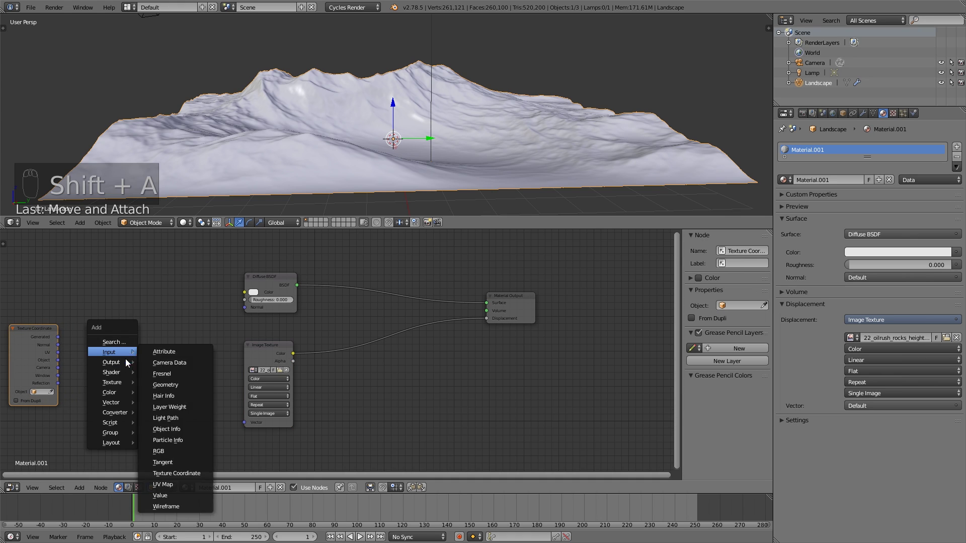
pyautogui.moveTo(121, 404)
pyautogui.click(161, 411)
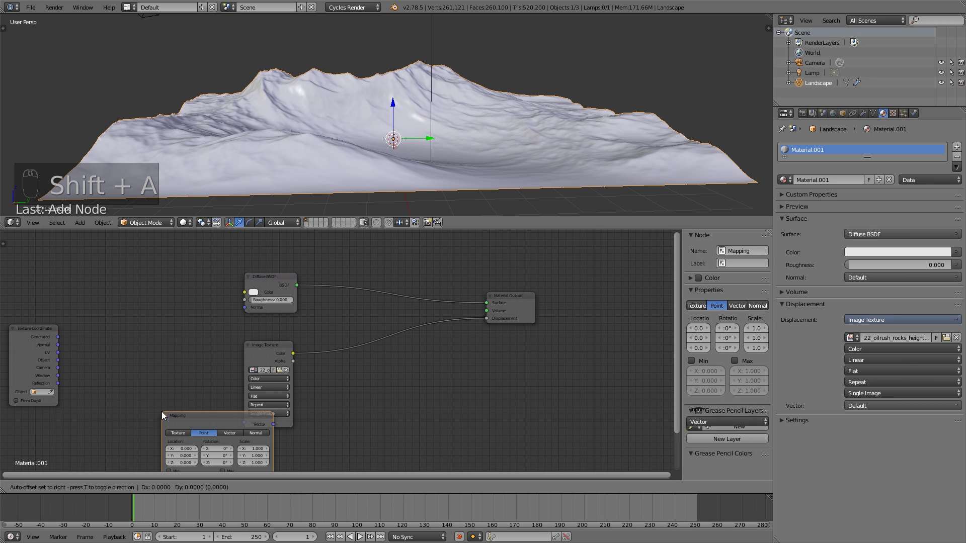
pyautogui.click(80, 344)
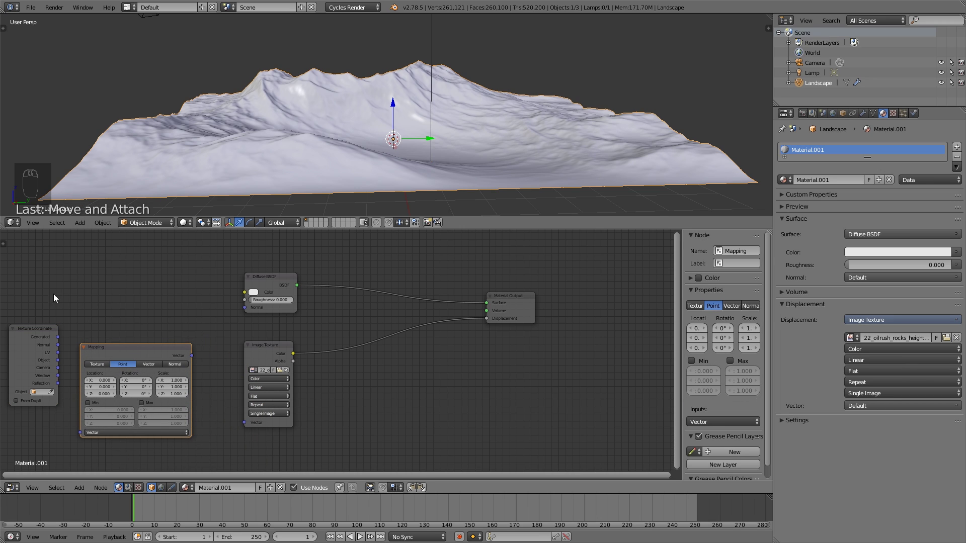
# - Connect the Texture Coordinate's Generated output to the Mapping node, and the Mapping's Vector output to the Image Texture's Vector input
pyautogui.click(57, 336)
pyautogui.moveTo(59, 337); pyautogui.dragTo(80, 415)
pyautogui.moveTo(59, 337); pyautogui.dragTo(87, 433)
pyautogui.moveTo(41, 333); pyautogui.dragTo(41, 351)
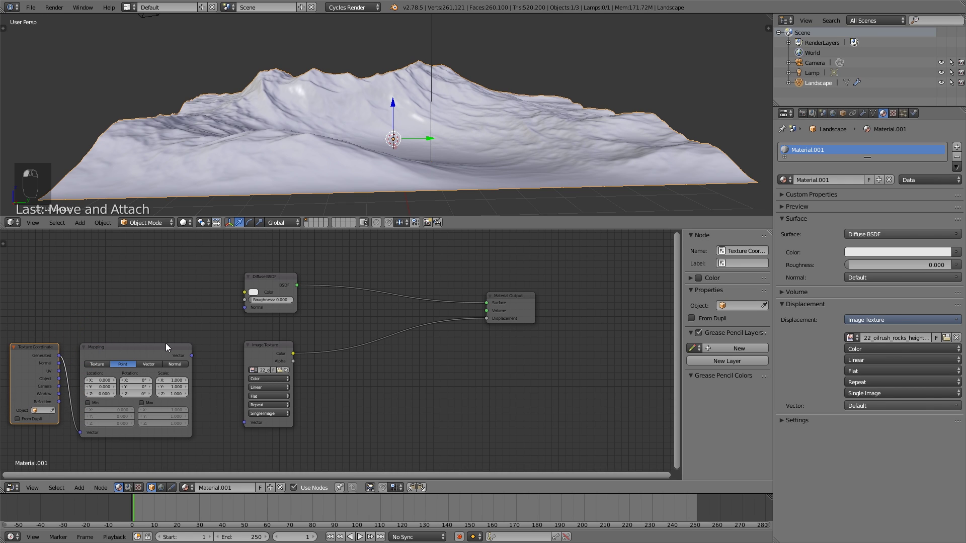
pyautogui.moveTo(192, 355)
pyautogui.mouseDown()
pyautogui.moveTo(241, 300)
pyautogui.moveTo(247, 422)
pyautogui.mouseUp()
pyautogui.moveTo(273, 348); pyautogui.dragTo(270, 345)
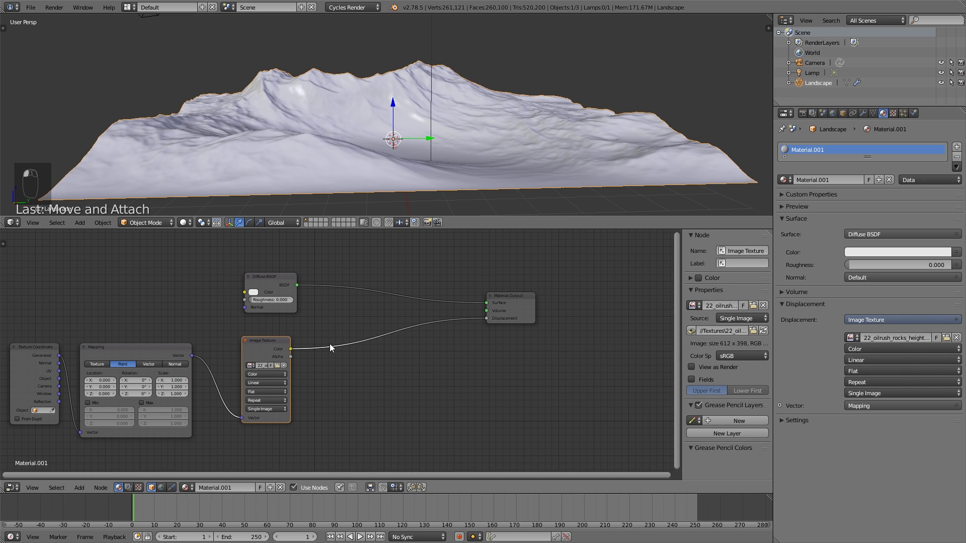
# - Display the render settings and preview the displaced landscape with Rendered viewport shading
pyautogui.moveTo(318, 349); pyautogui.dragTo(216, 367, button='middle')
pyautogui.scroll(4, 322, 151)
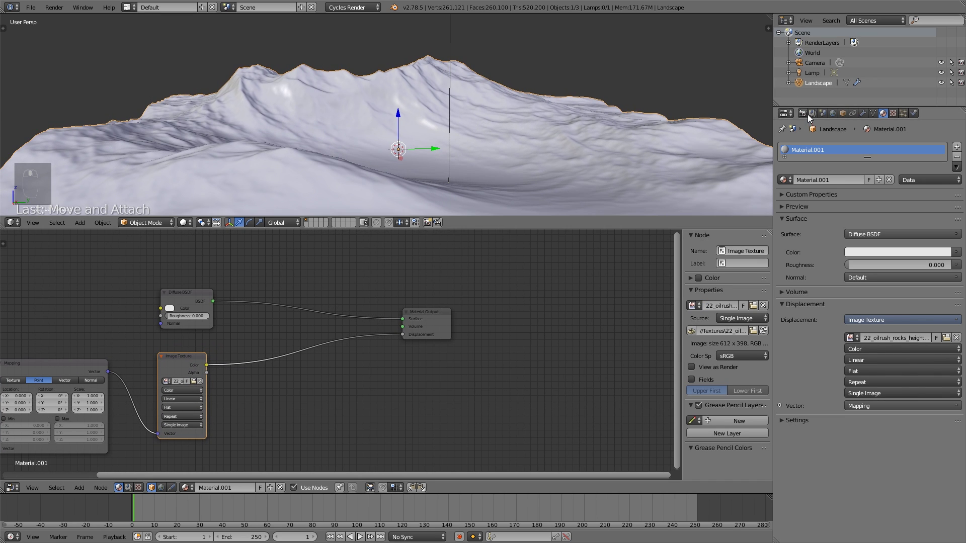
pyautogui.click(807, 113)
pyautogui.click(874, 136)
pyautogui.click(874, 114)
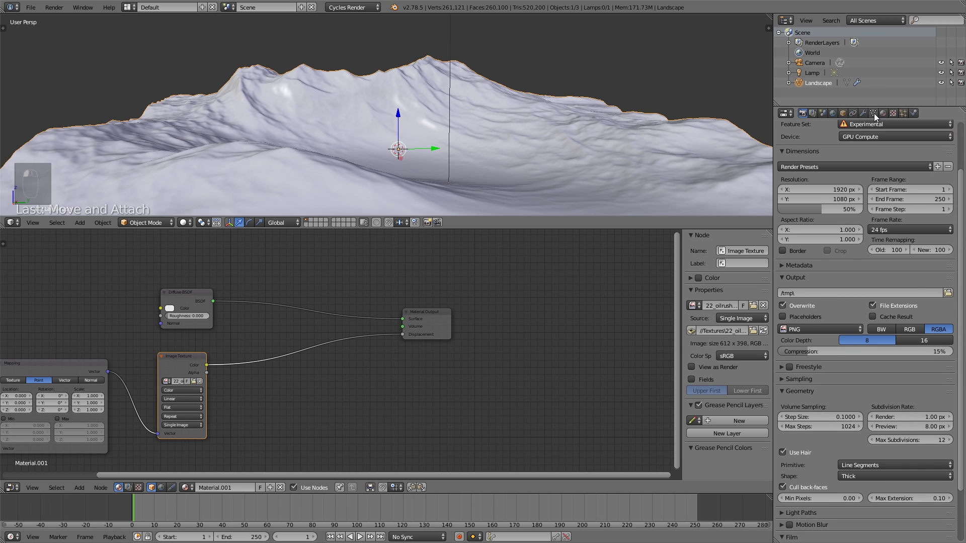
pyautogui.click(185, 222)
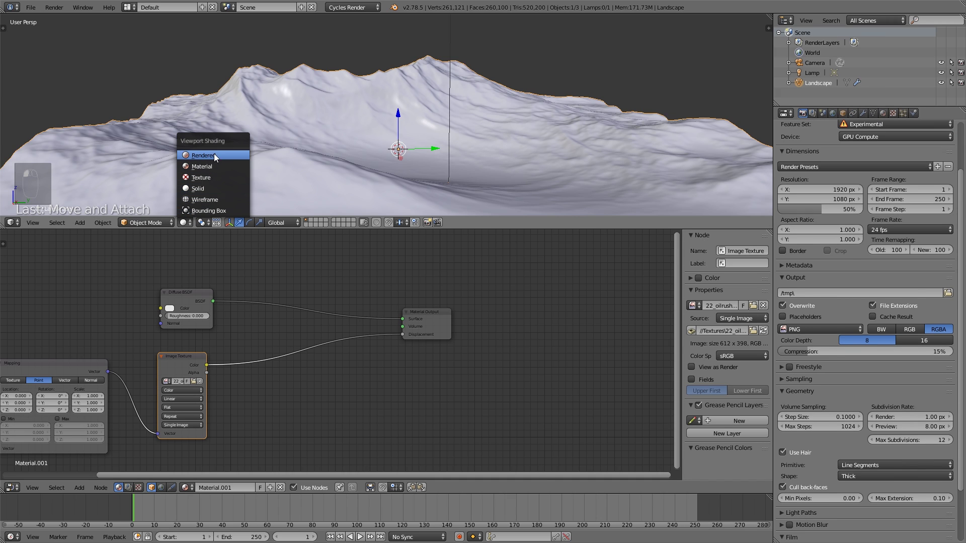
pyautogui.click(213, 155)
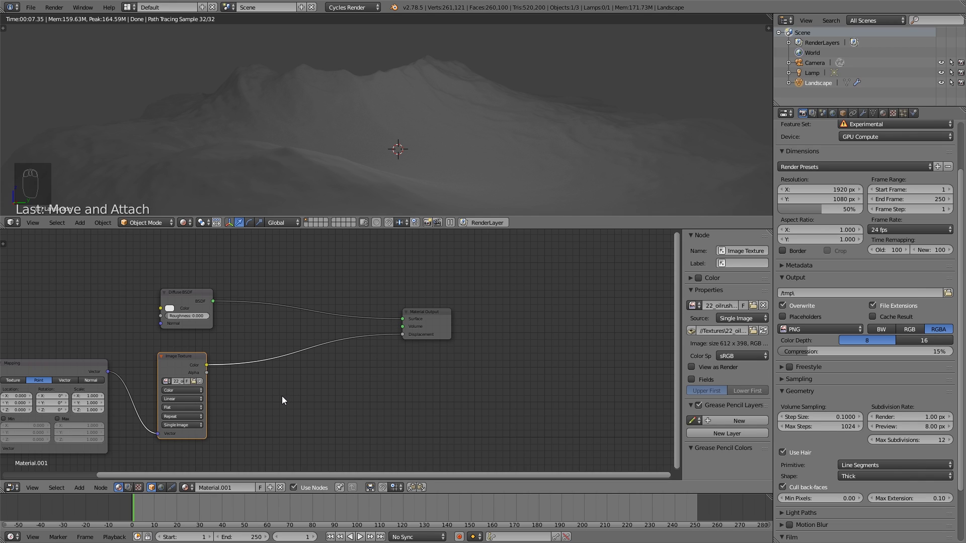
# - Insert a Math node on the link between the Image Texture's Color output and the Material Output's Displacement input
pyautogui.hotkey('shift', 'a')
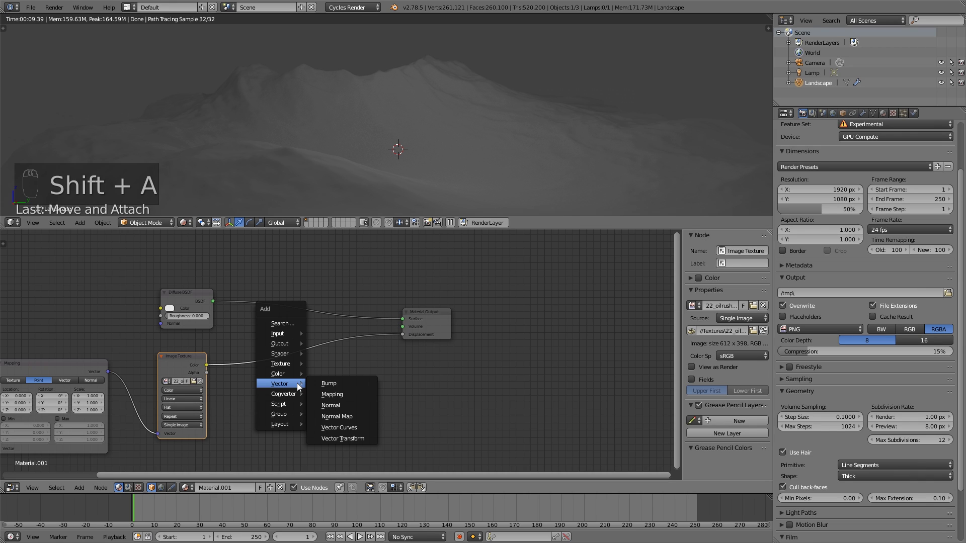
pyautogui.moveTo(284, 394)
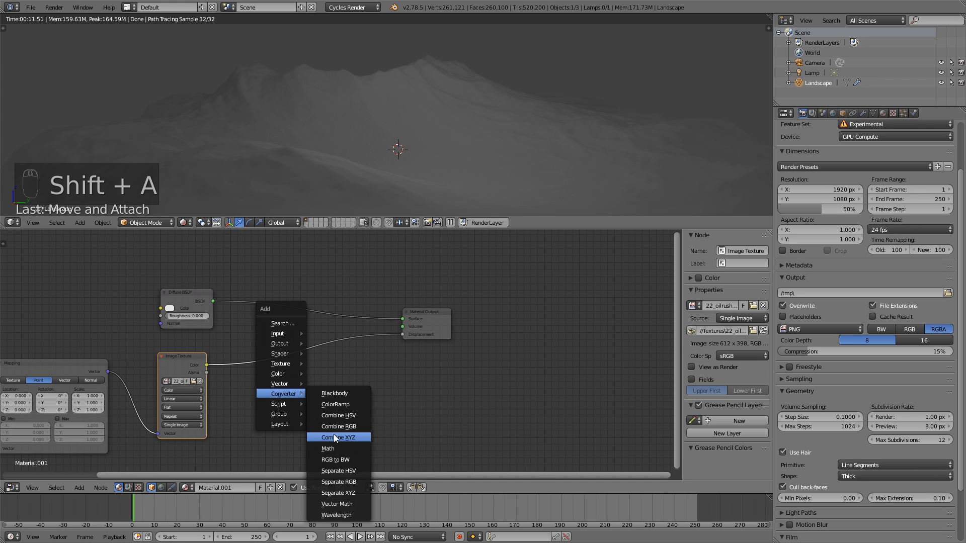
pyautogui.click(334, 450)
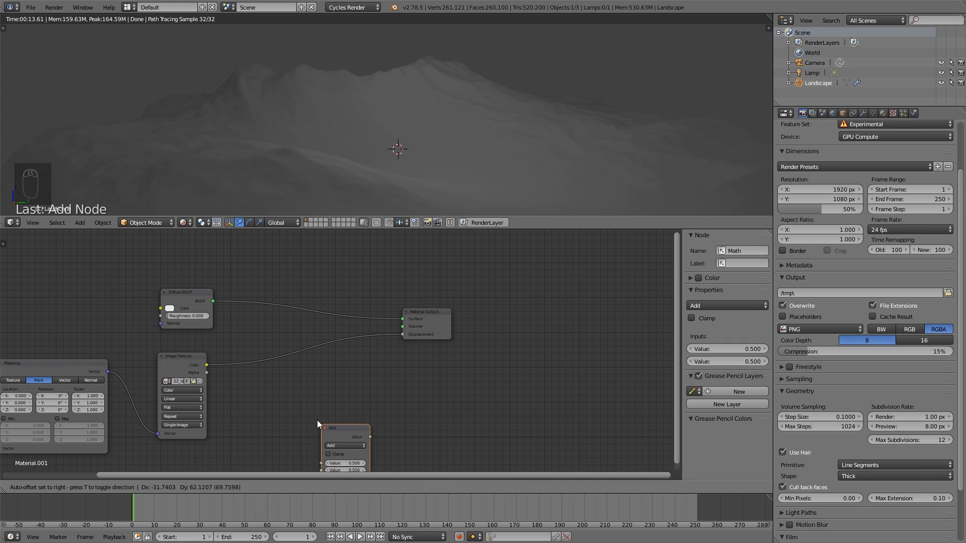
pyautogui.click(312, 345)
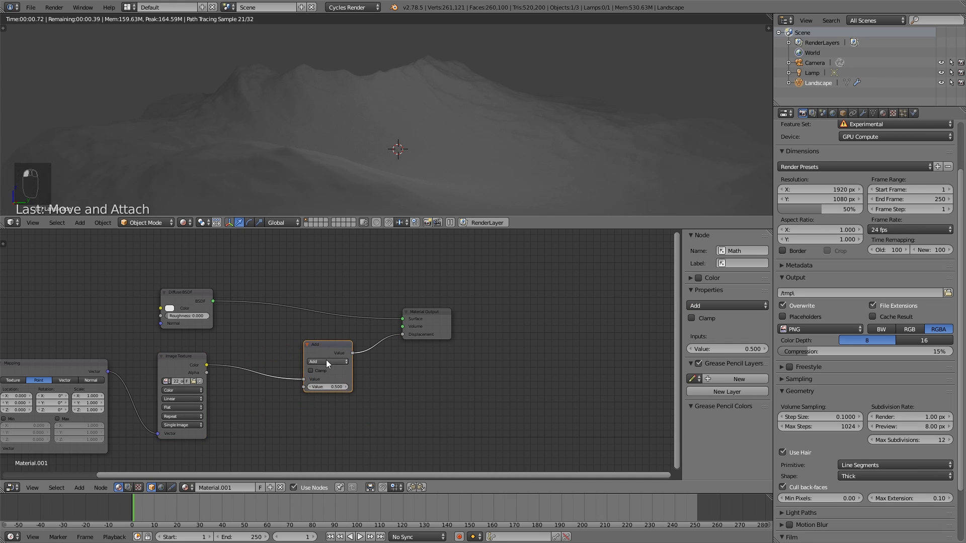
# - Set the Math node to Subtract with a value of 1.4, and toggle Edit Mode on and off to refresh the displacement
pyautogui.click(326, 361)
pyautogui.click(331, 345)
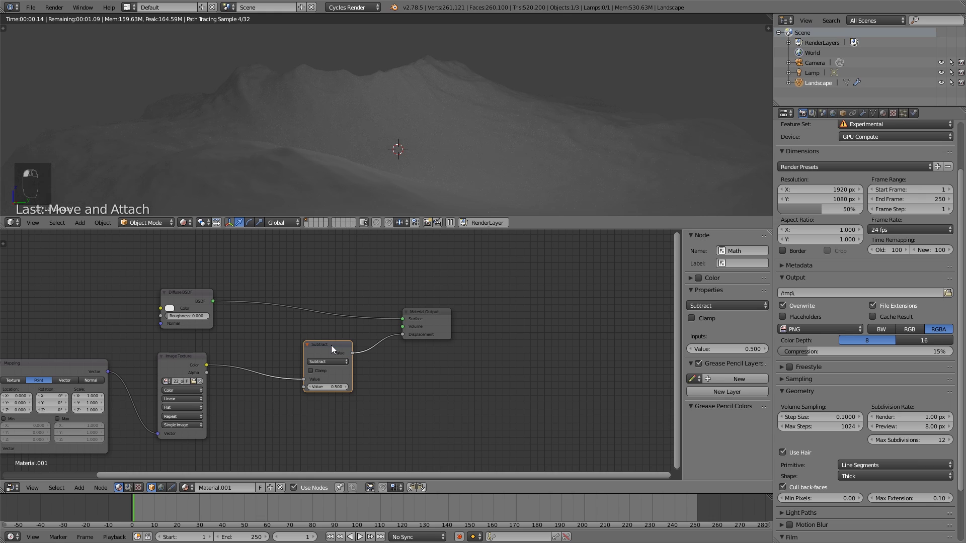
pyautogui.click(336, 386)
pyautogui.write('1')
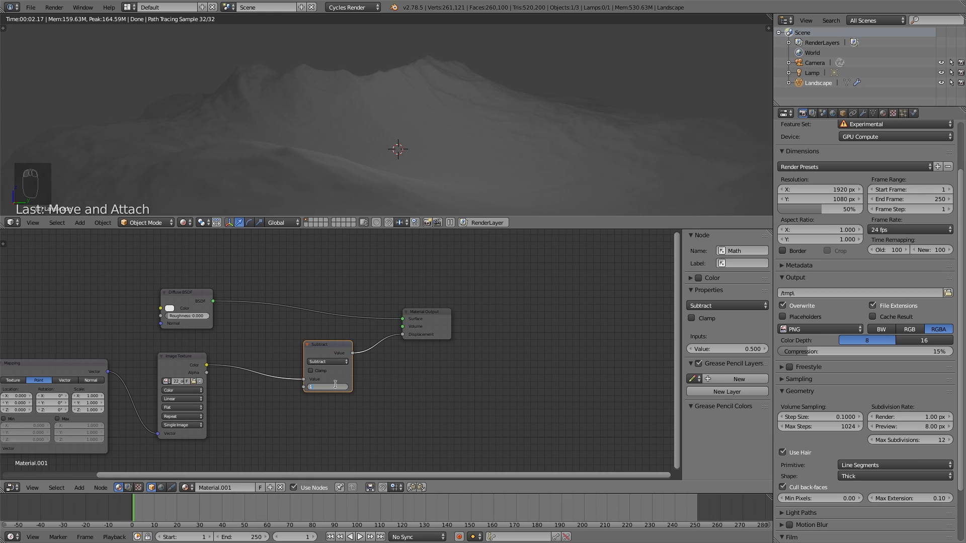
pyautogui.write('.4')
pyautogui.press('Return')
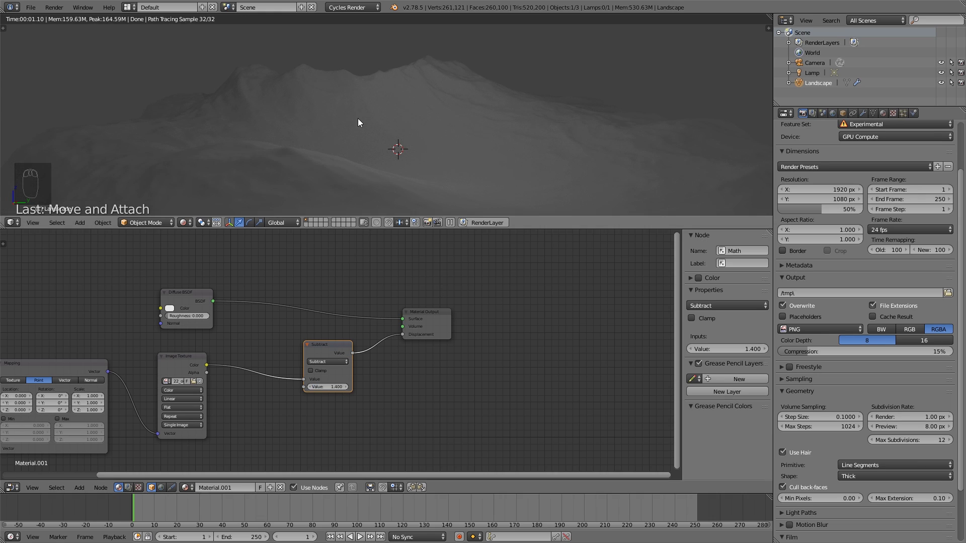
pyautogui.press('Tab')
pyautogui.press('Tab')
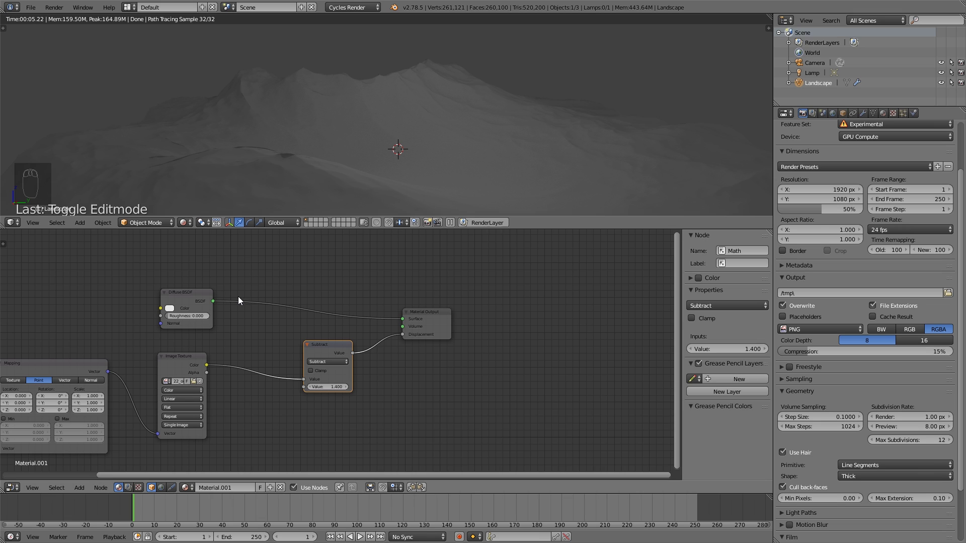
# - Set the Mapping node's scale to 28 in X and 25 in Y
pyautogui.moveTo(139, 364); pyautogui.dragTo(202, 333, button='middle')
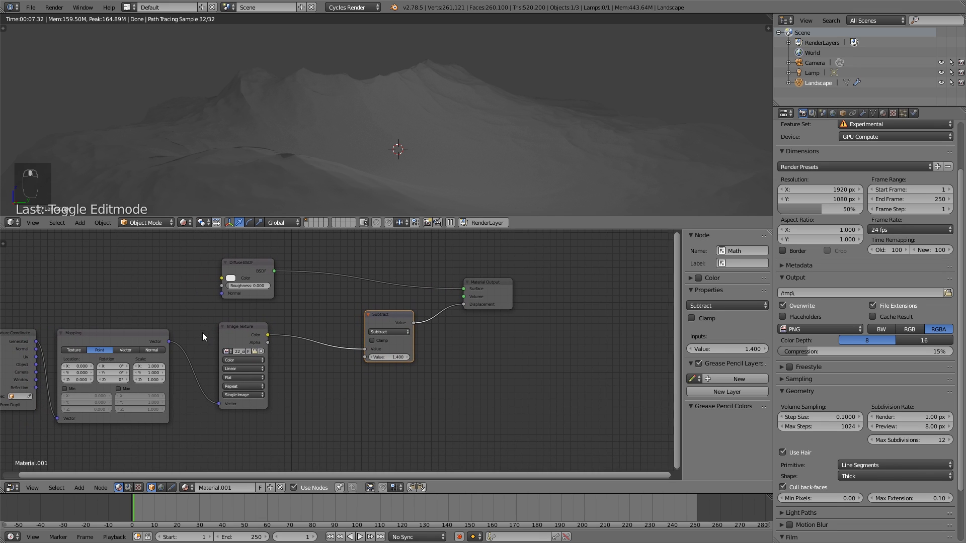
pyautogui.moveTo(126, 336); pyautogui.dragTo(129, 327)
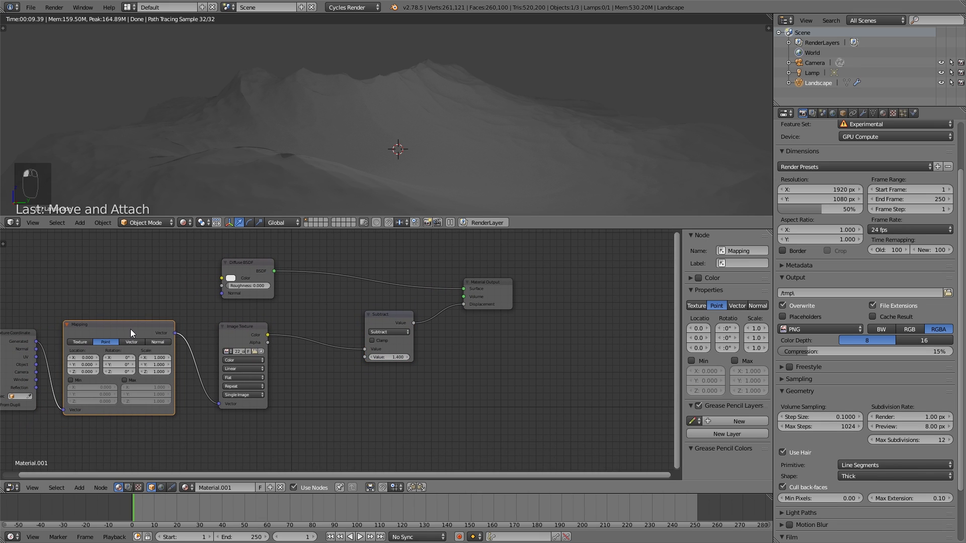
pyautogui.click(159, 358)
pyautogui.write('28')
pyautogui.press('Return')
pyautogui.click(160, 364)
pyautogui.write('25')
pyautogui.press('Return')
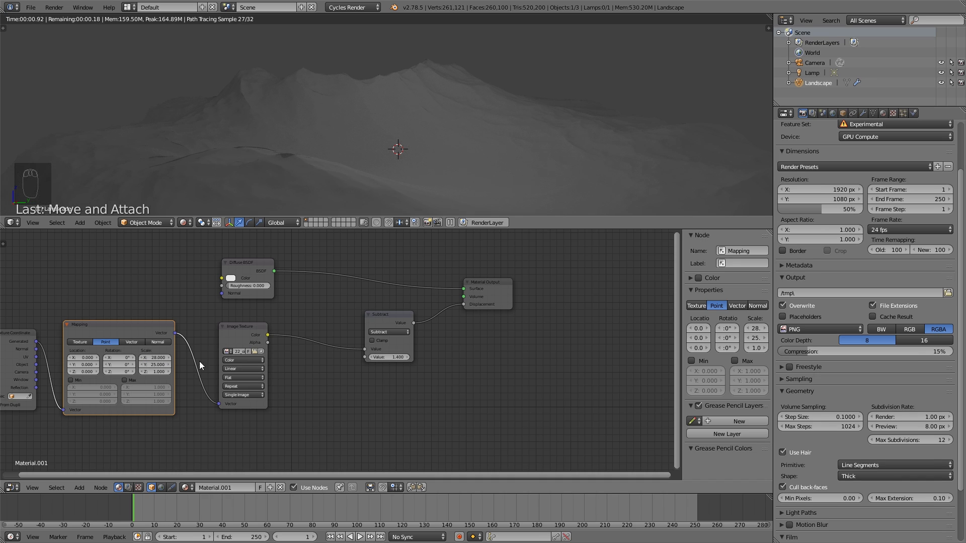
# - Set the Mapping node's Z scale to 12 and toggle Edit Mode on and off to refresh the displacement
pyautogui.click(155, 373)
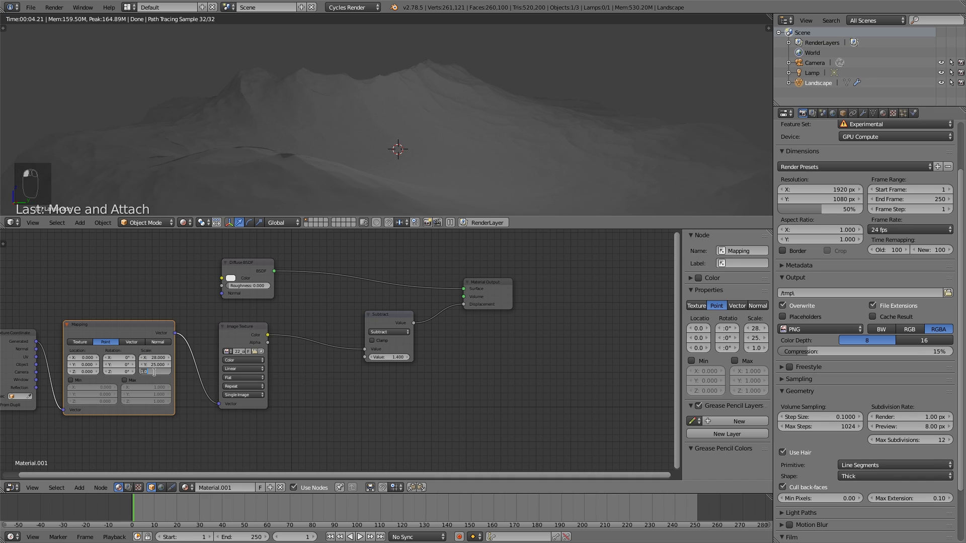
pyautogui.write('12')
pyautogui.press('Return')
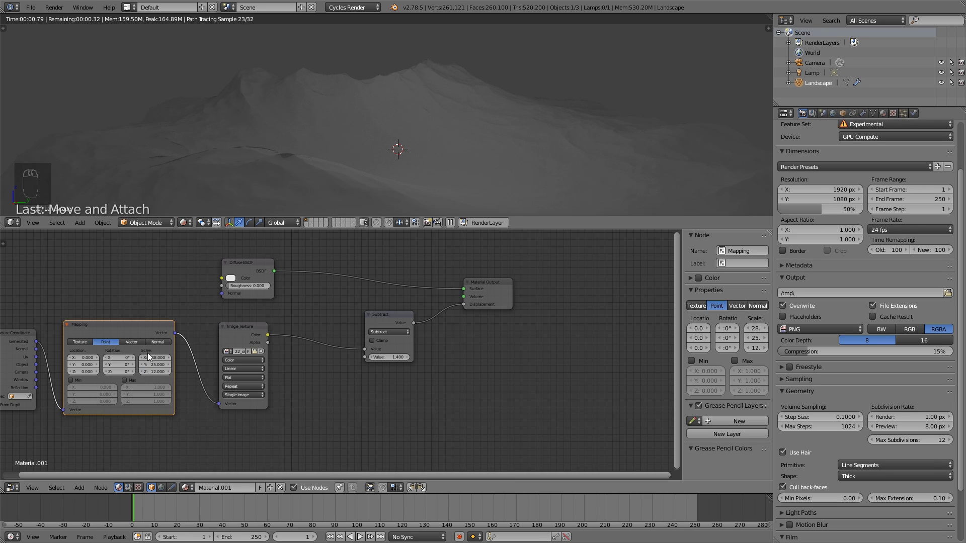
pyautogui.moveTo(126, 327)
pyautogui.mouseDown()
pyautogui.moveTo(138, 330)
pyautogui.moveTo(127, 327)
pyautogui.mouseUp()
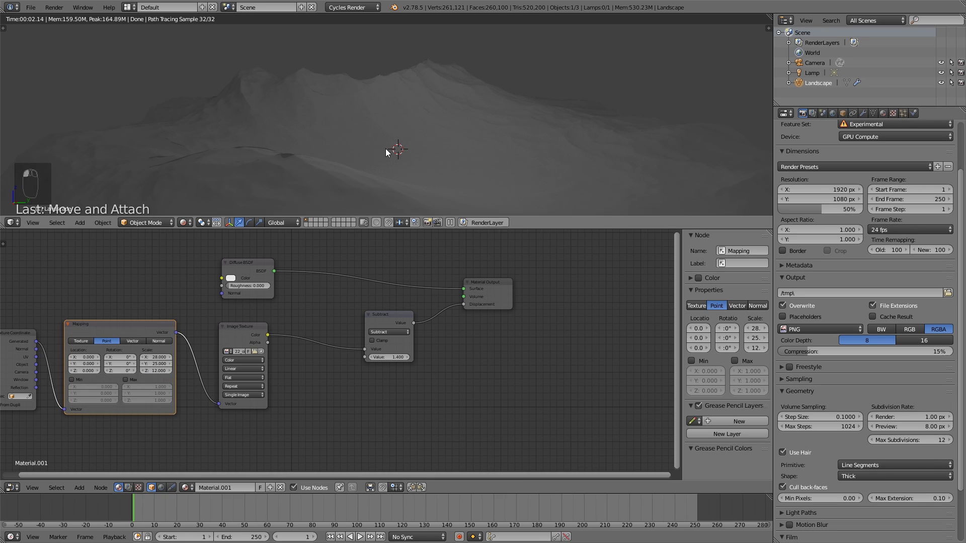
pyautogui.press('Tab')
pyautogui.press('Tab')
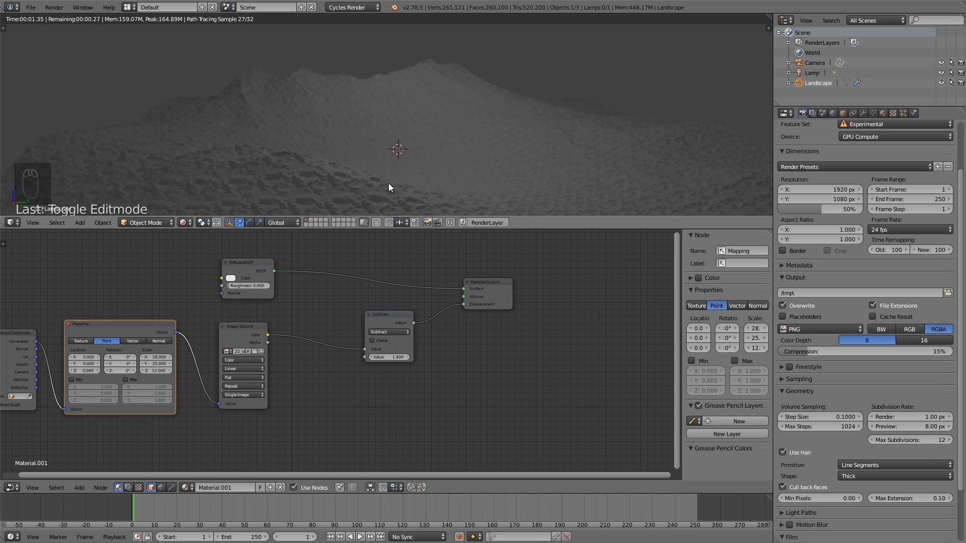
# - Set the Mapping node's Z scale to 0, refresh the displacement by toggling Edit Mode, and inspect the rendered terrain
pyautogui.scroll(2, 346, 169)
pyautogui.moveTo(346, 169); pyautogui.dragTo(377, 161, button='middle')
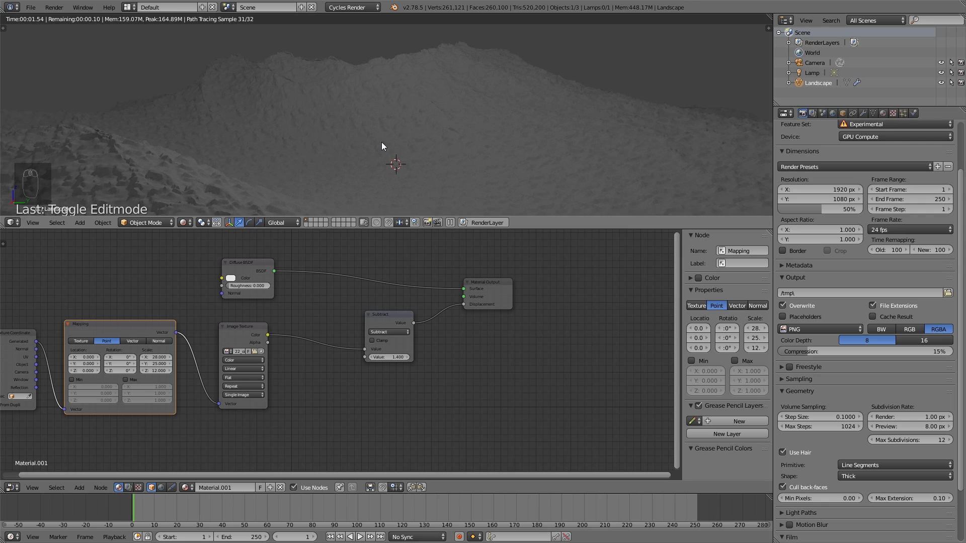
pyautogui.scroll(-1, 382, 141)
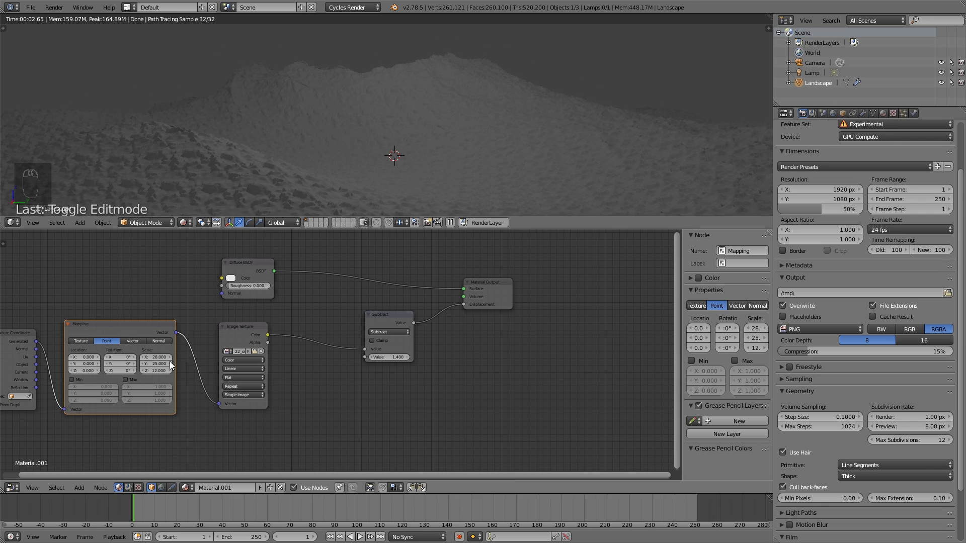
pyautogui.write('0')
pyautogui.press('Return')
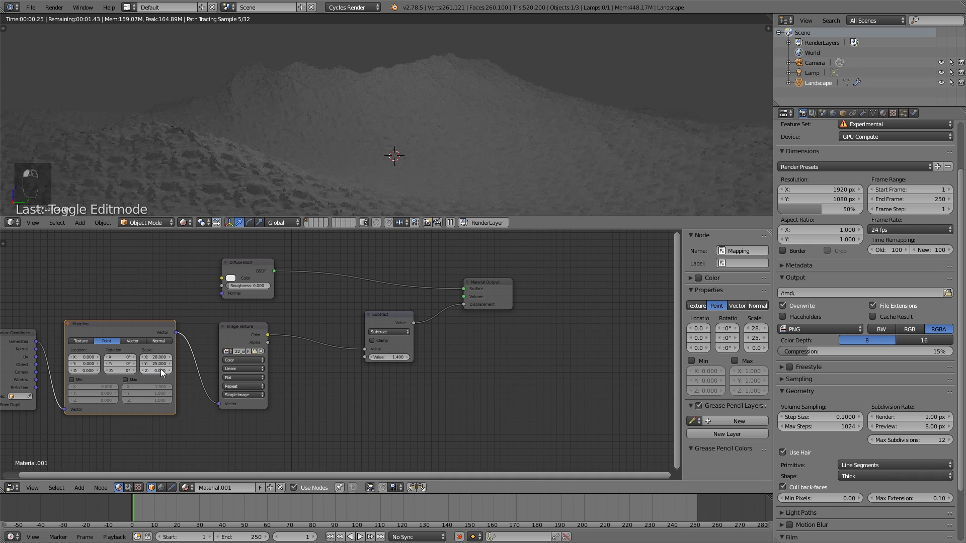
pyautogui.press('Tab')
pyautogui.press('Tab')
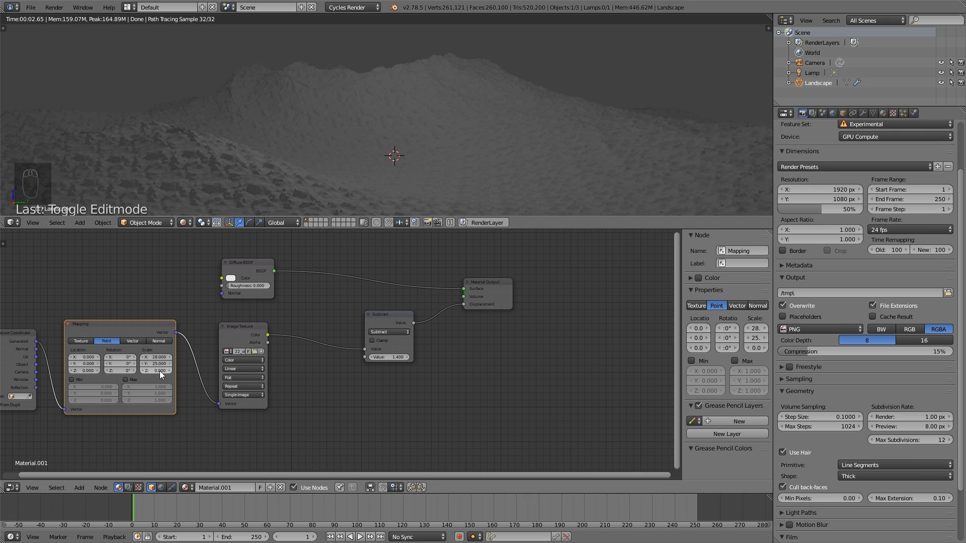
pyautogui.moveTo(340, 140); pyautogui.dragTo(396, 176, button='middle')
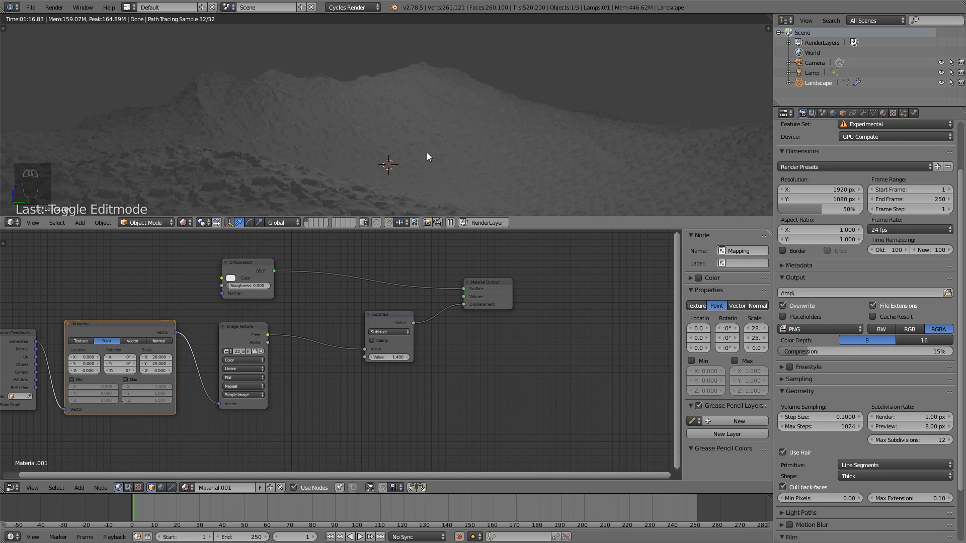
# - Return the viewport to Solid shading and delete the lamp above the mountains
pyautogui.click(184, 222)
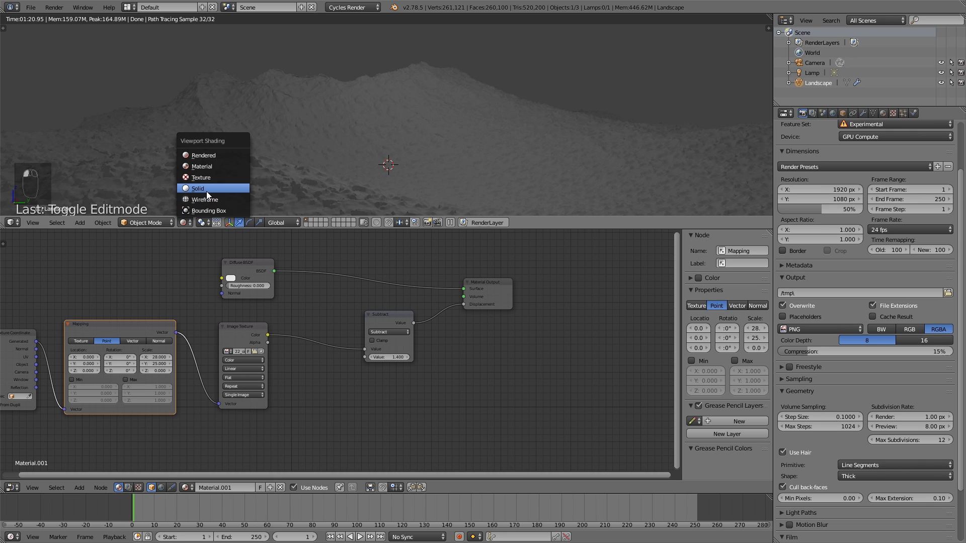
pyautogui.click(207, 190)
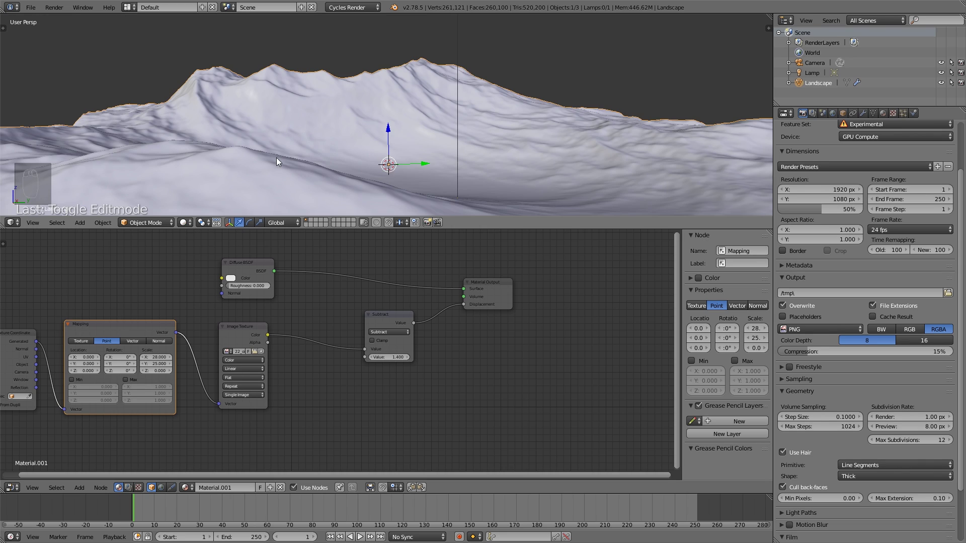
pyautogui.scroll(-3, 297, 103)
pyautogui.moveTo(401, 66); pyautogui.dragTo(401, 89, button='middle')
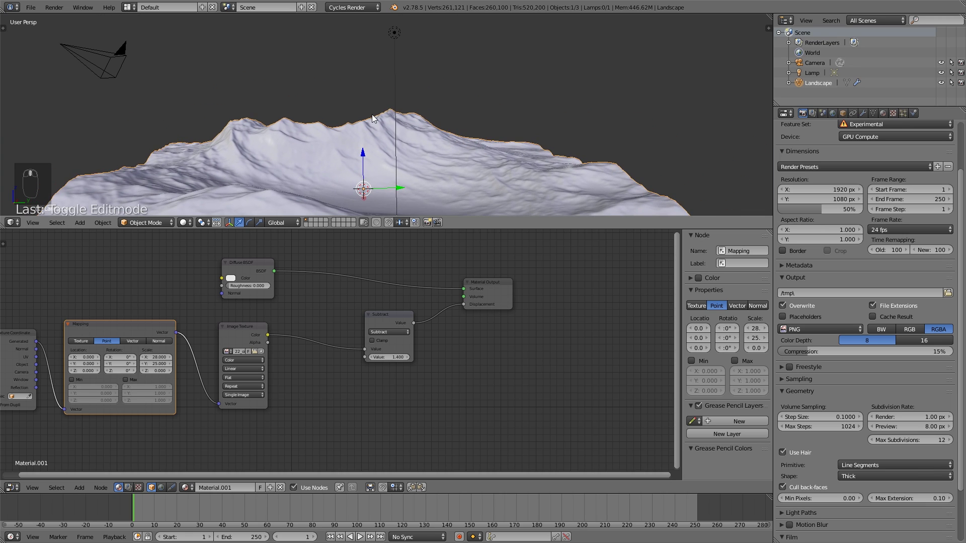
pyautogui.rightClick(398, 31)
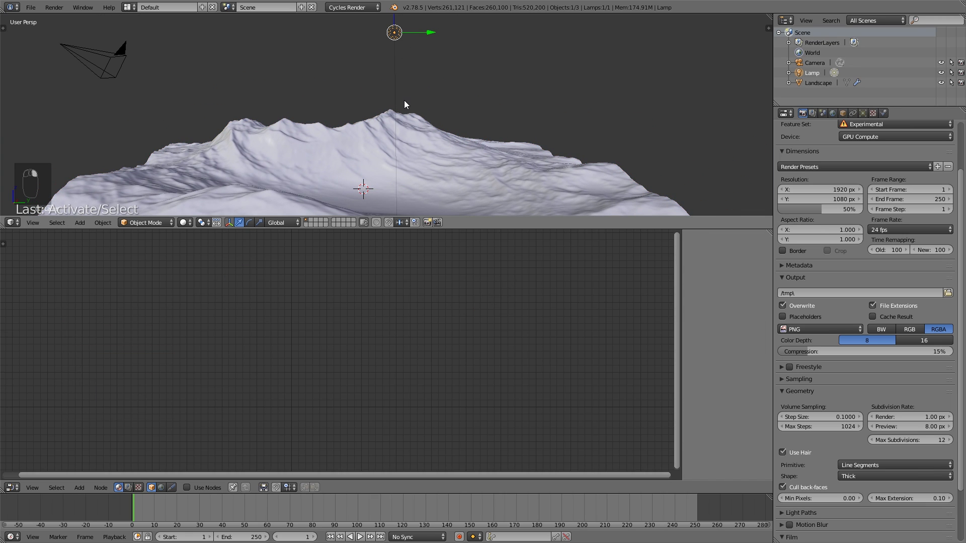
pyautogui.press('x')
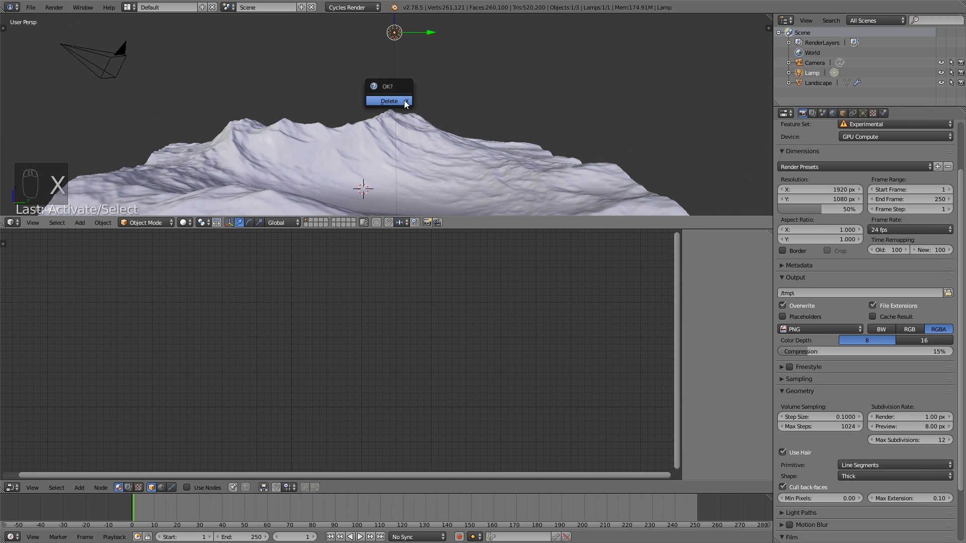
pyautogui.click(403, 100)
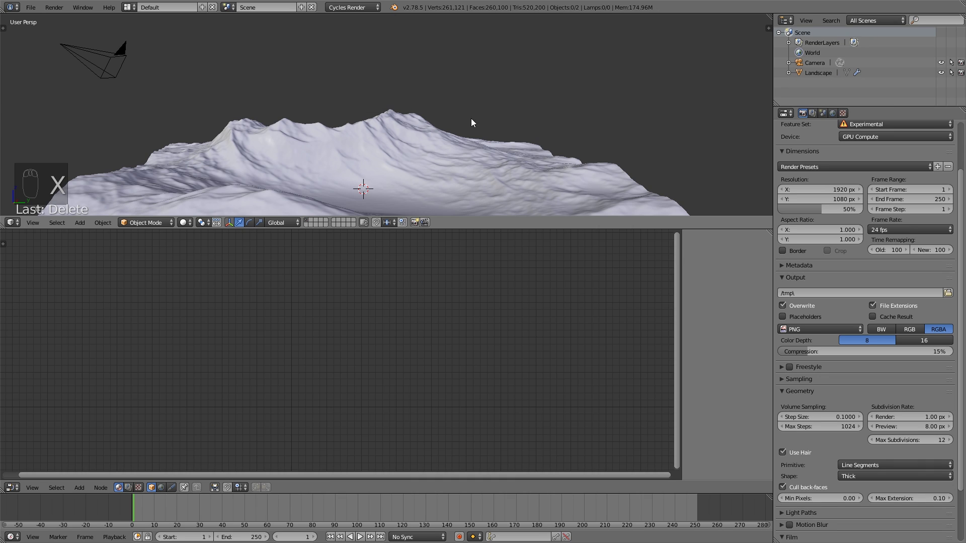
# - Enable nodes for the World surface and set its background color to an Environment Texture
pyautogui.click(833, 113)
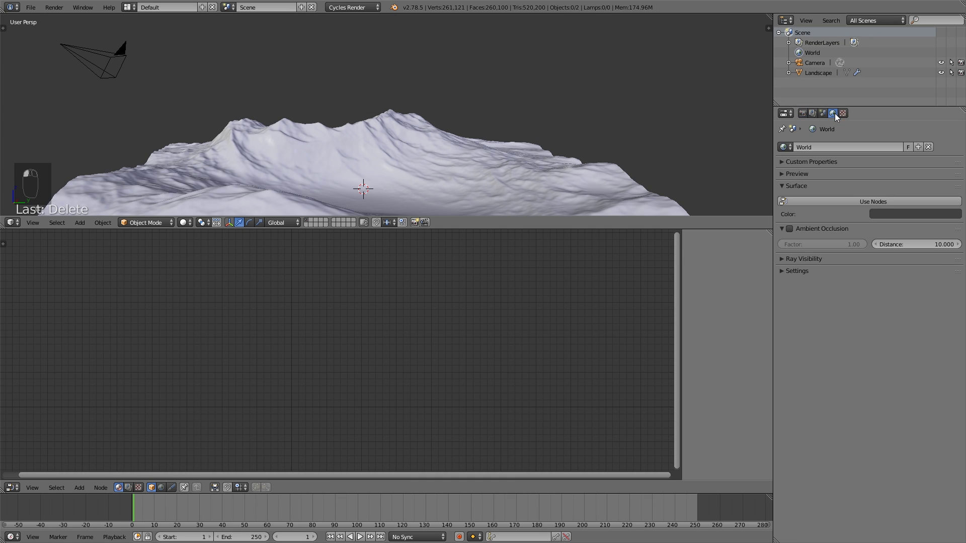
pyautogui.click(886, 201)
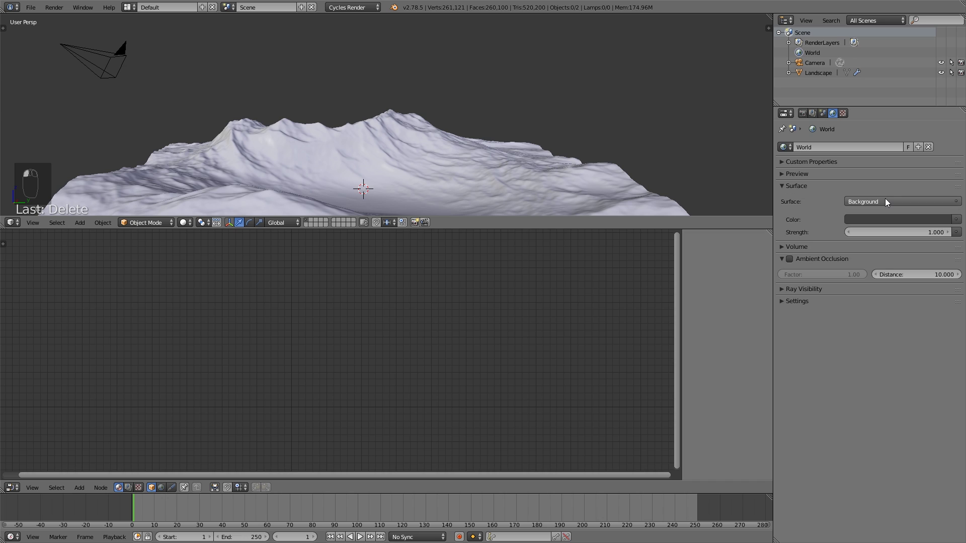
pyautogui.click(956, 219)
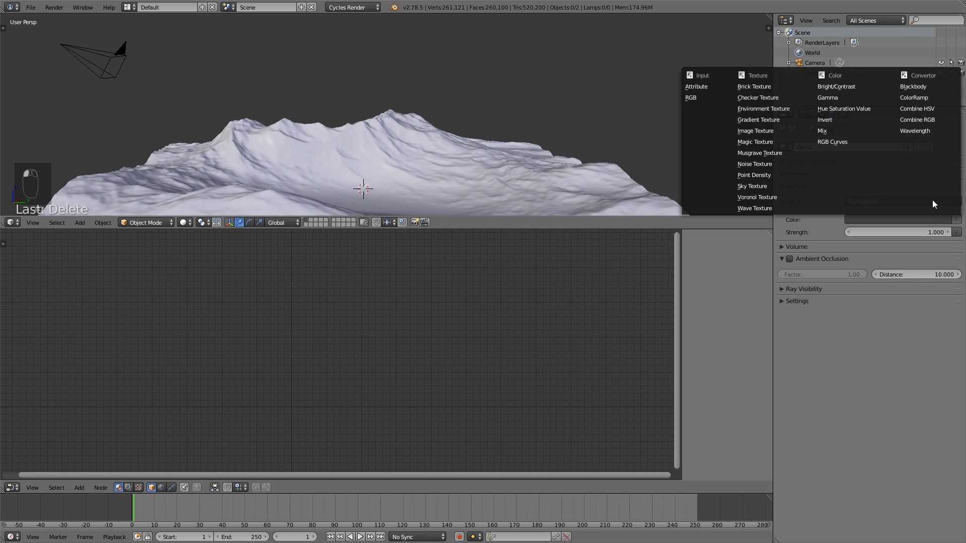
pyautogui.click(767, 109)
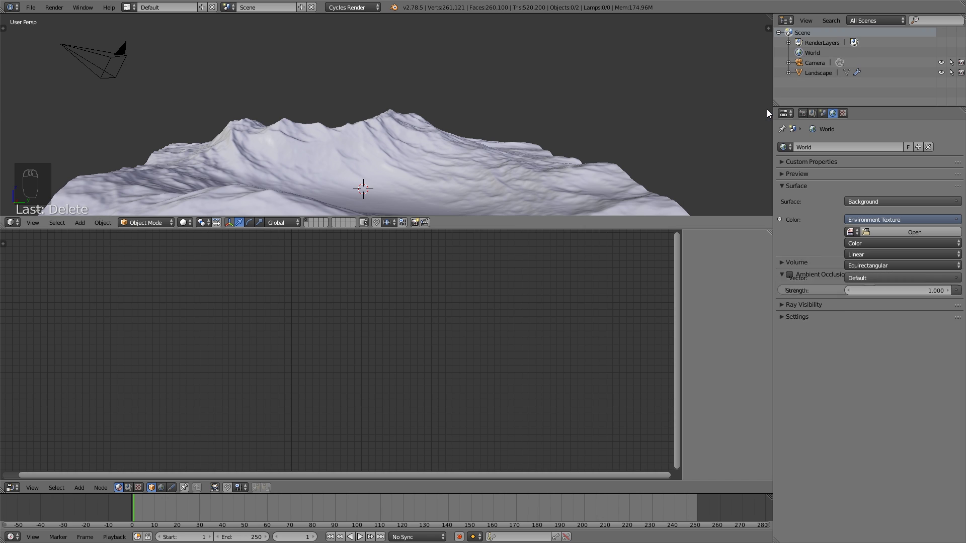
# - Load dry_field_8k.hdr from the Textures/dry_field/dry_field folder as the environment image
pyautogui.click(911, 232)
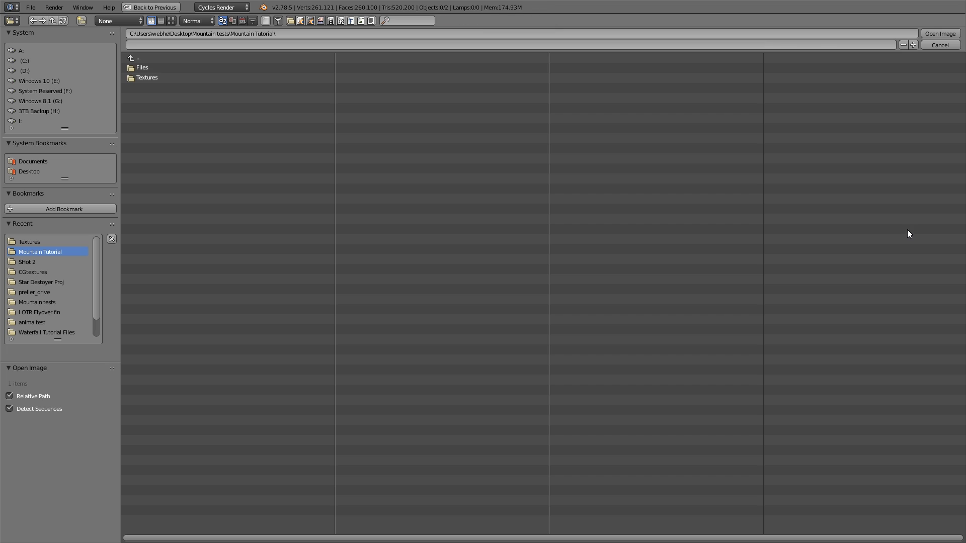
pyautogui.click(185, 67)
pyautogui.click(154, 58)
pyautogui.click(156, 76)
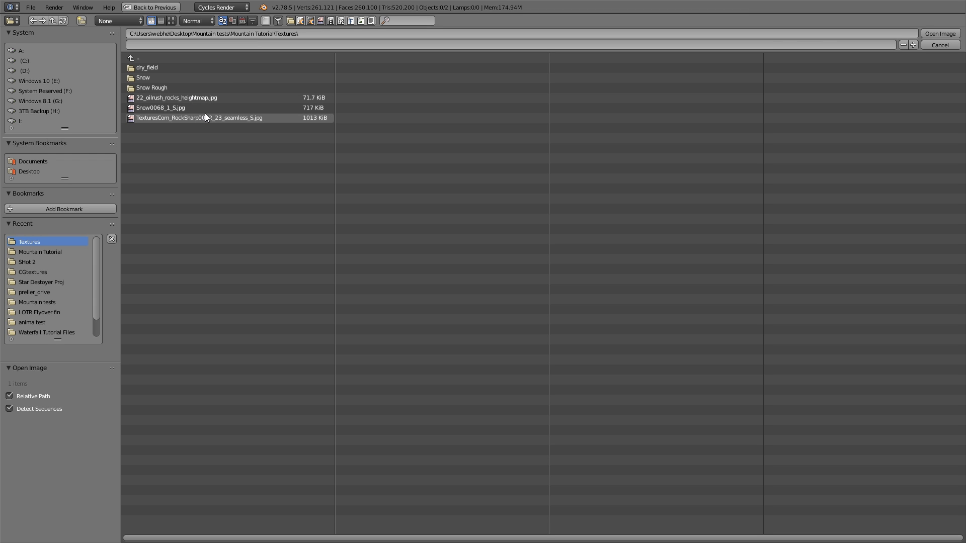
pyautogui.click(169, 71)
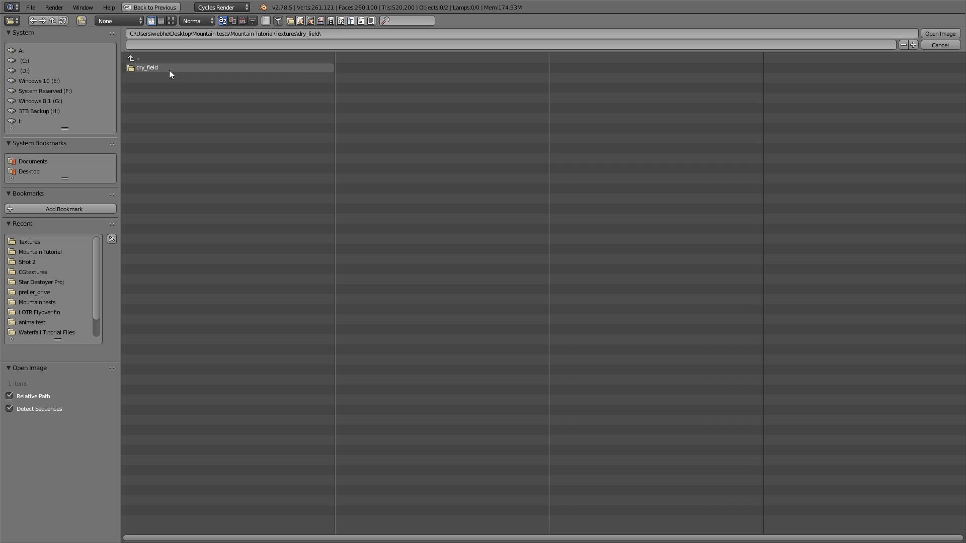
pyautogui.click(169, 70)
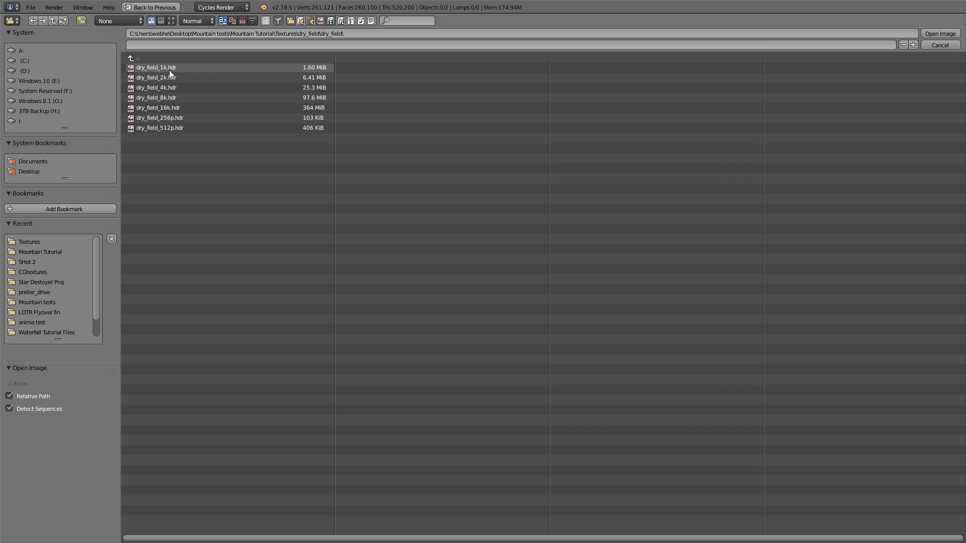
pyautogui.click(220, 99)
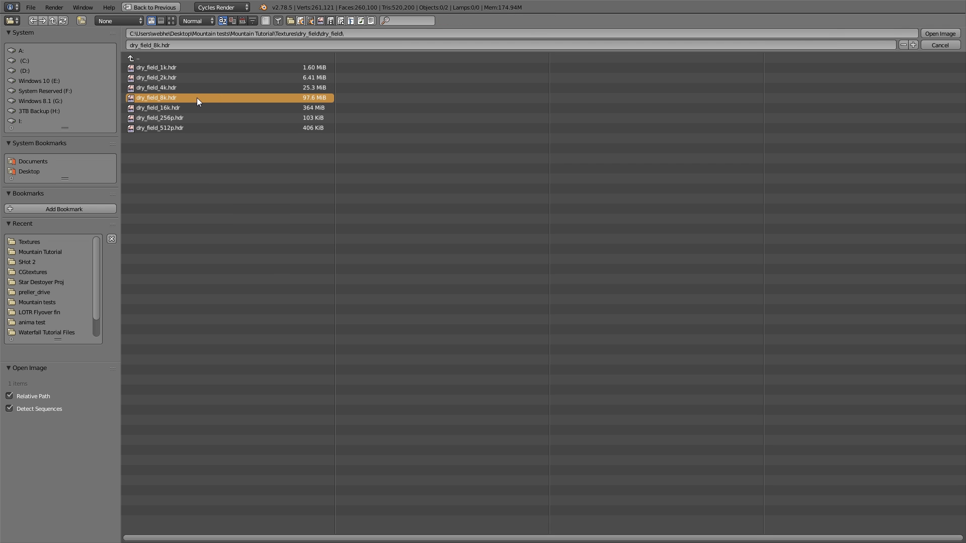
pyautogui.click(936, 33)
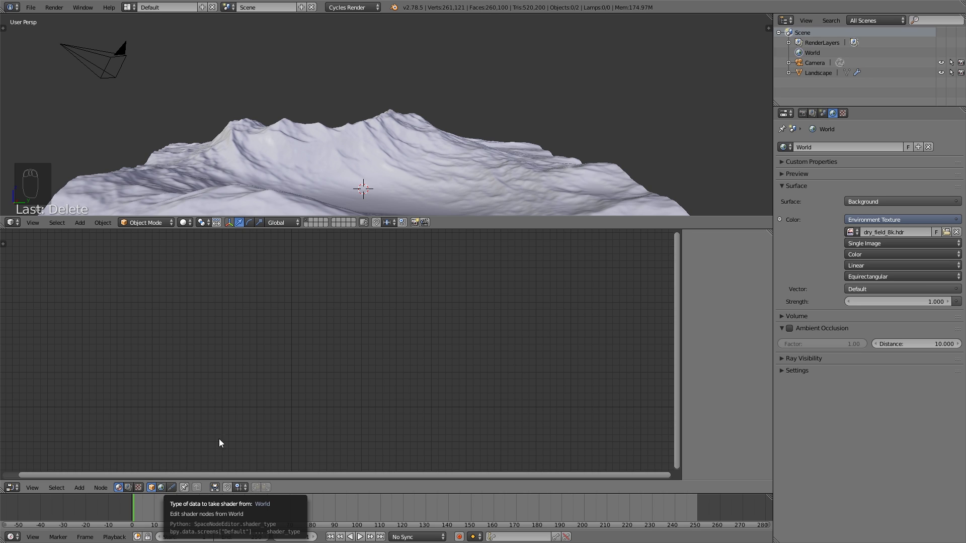
# - Show the World shader in the node editor and spread the Environment Texture, Background and World Output nodes apart
pyautogui.click(162, 487)
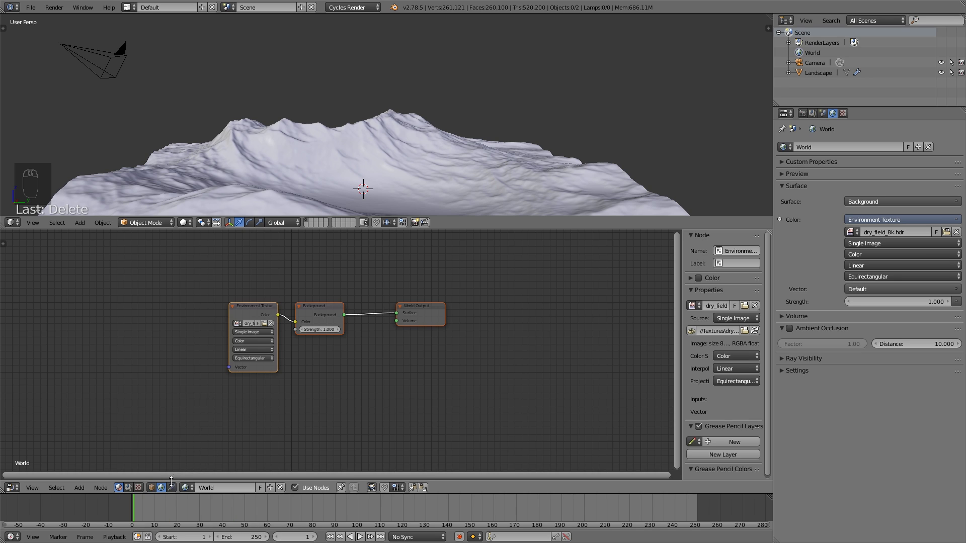
pyautogui.moveTo(252, 306); pyautogui.dragTo(236, 307)
pyautogui.moveTo(315, 306); pyautogui.dragTo(333, 311)
pyautogui.moveTo(427, 308); pyautogui.dragTo(446, 311)
pyautogui.click(31, 7)
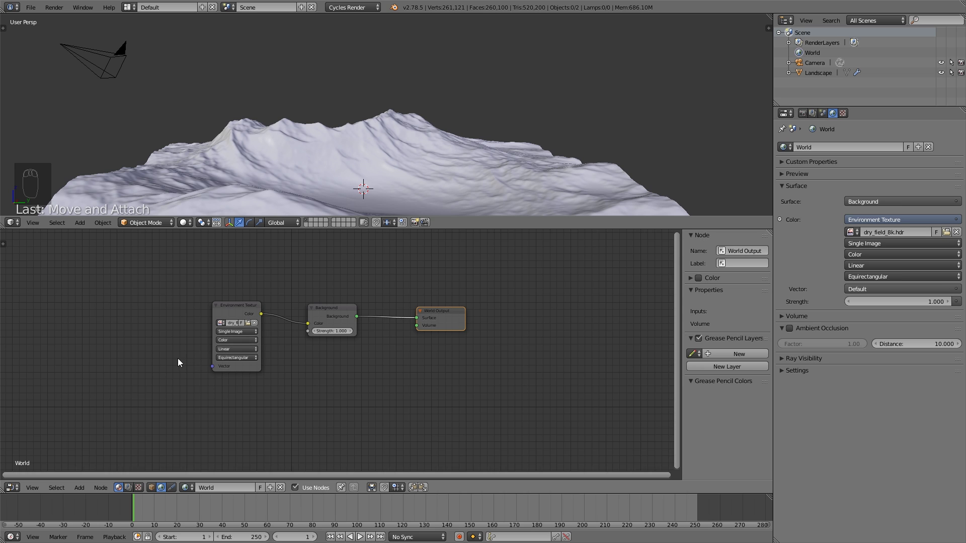
# - Add a Texture Coordinate node ahead of the Environment Texture node in the World shader
pyautogui.moveTo(161, 360); pyautogui.dragTo(183, 358, button='middle')
pyautogui.hotkey('shift', 'a')
pyautogui.moveTo(78, 342)
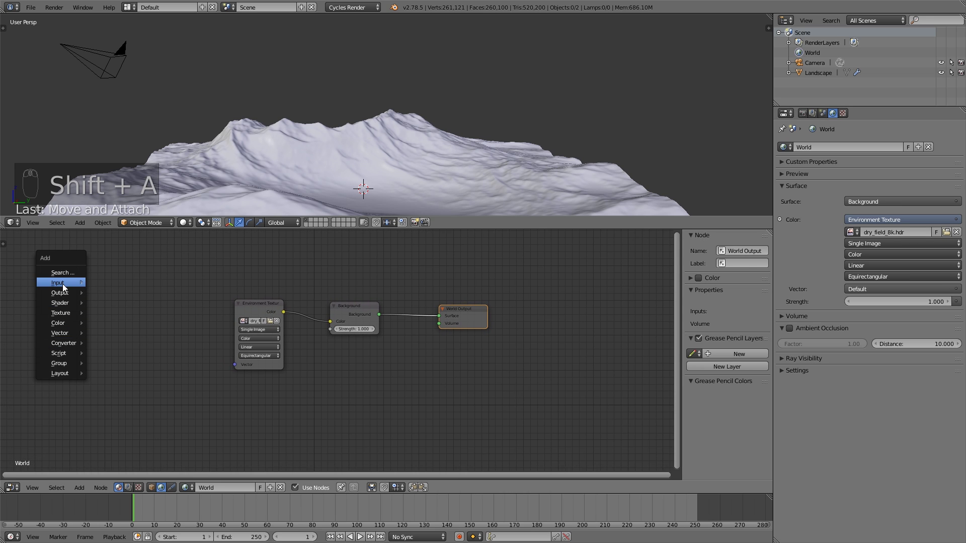
pyautogui.moveTo(58, 284)
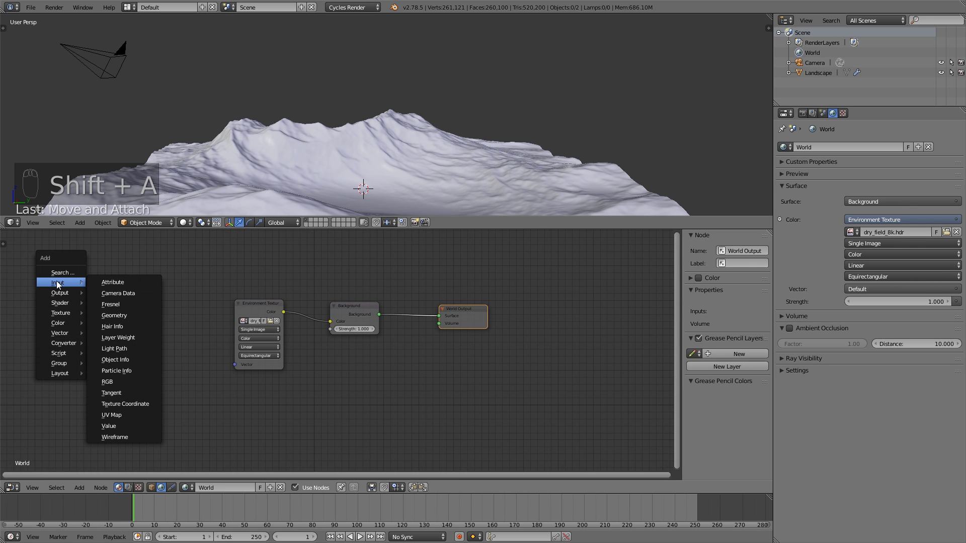
pyautogui.click(125, 404)
pyautogui.click(71, 370)
# - Add a Mapping node and link it between the Texture Coordinate's Generated output and the Environment Texture's Vector input
pyautogui.hotkey('shift', 'a')
pyautogui.moveTo(83, 327)
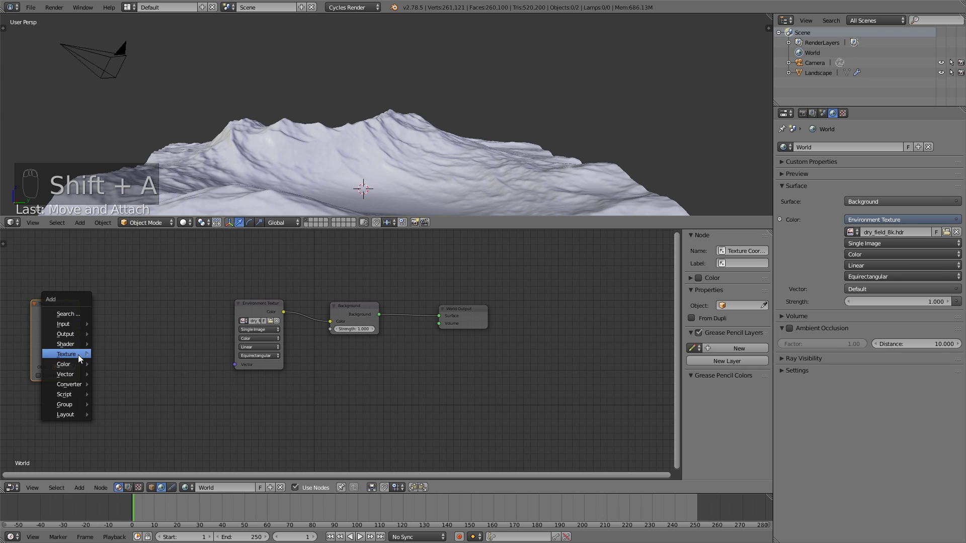
pyautogui.moveTo(80, 375)
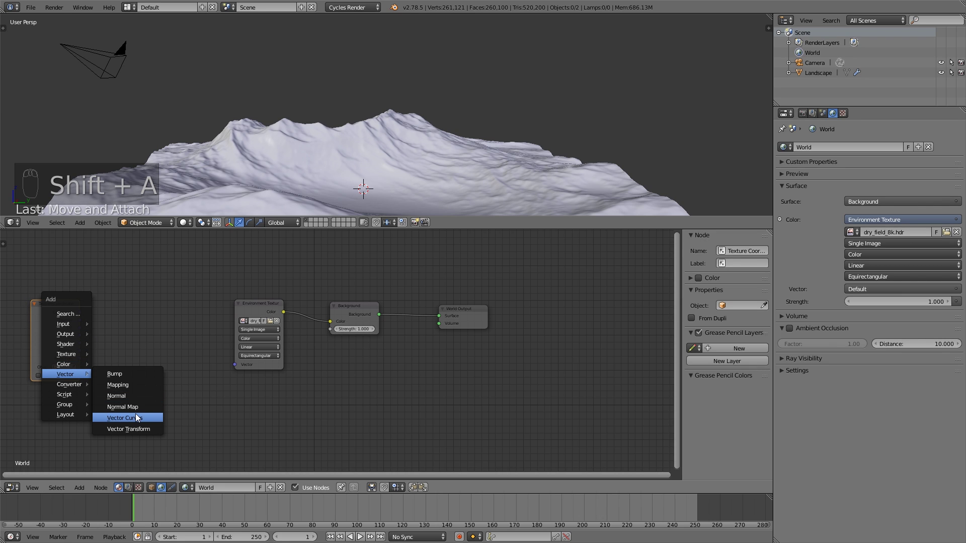
pyautogui.click(130, 385)
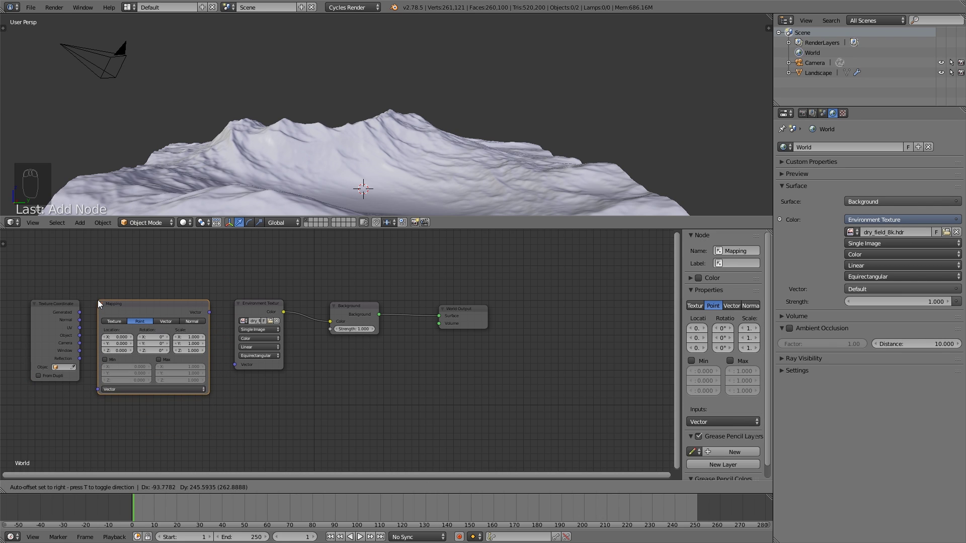
pyautogui.click(98, 300)
pyautogui.moveTo(80, 312); pyautogui.dragTo(105, 391)
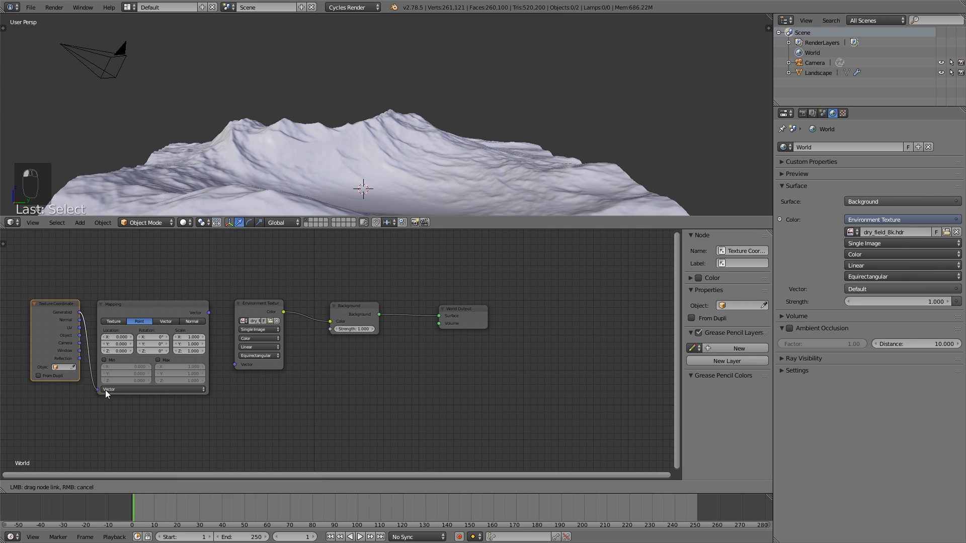
pyautogui.moveTo(209, 313); pyautogui.dragTo(243, 366)
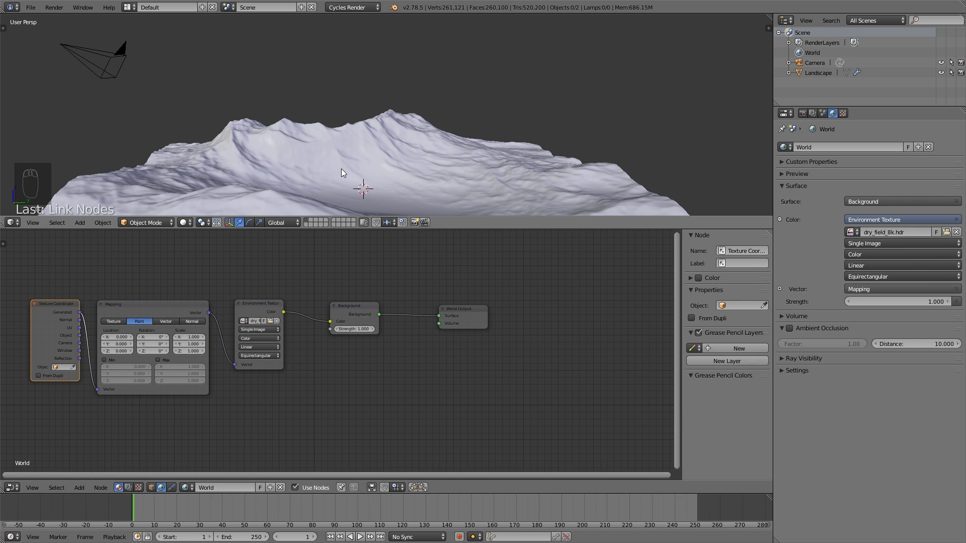
# - Switch the viewport to Rendered shading and inspect the mountains against the HDR background
pyautogui.keyDown('shift'); pyautogui.scroll(-1, 342, 170); pyautogui.keyUp('shift')
pyautogui.scroll(-1, 342, 174)
pyautogui.keyDown('shift'); pyautogui.scroll(-1, 342, 175); pyautogui.keyUp('shift')
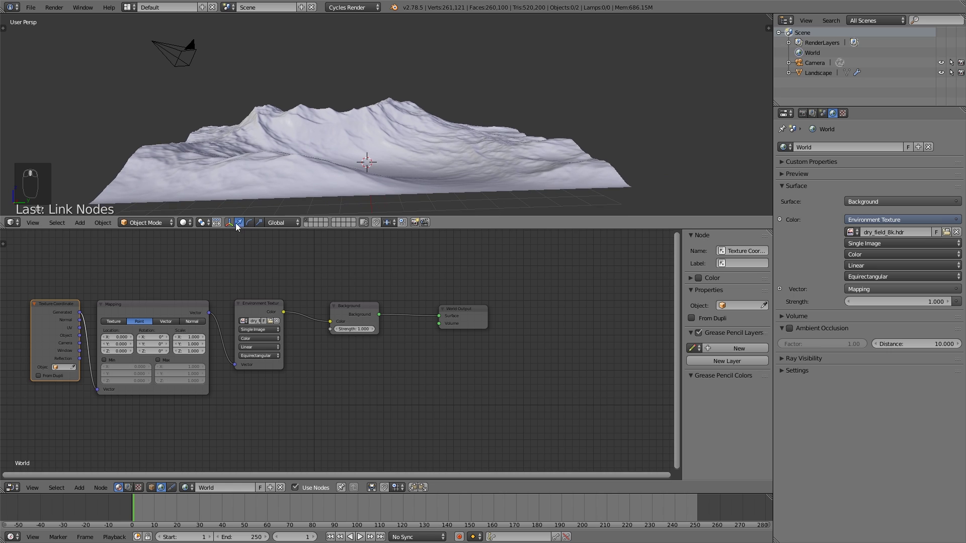
pyautogui.click(184, 223)
pyautogui.click(212, 156)
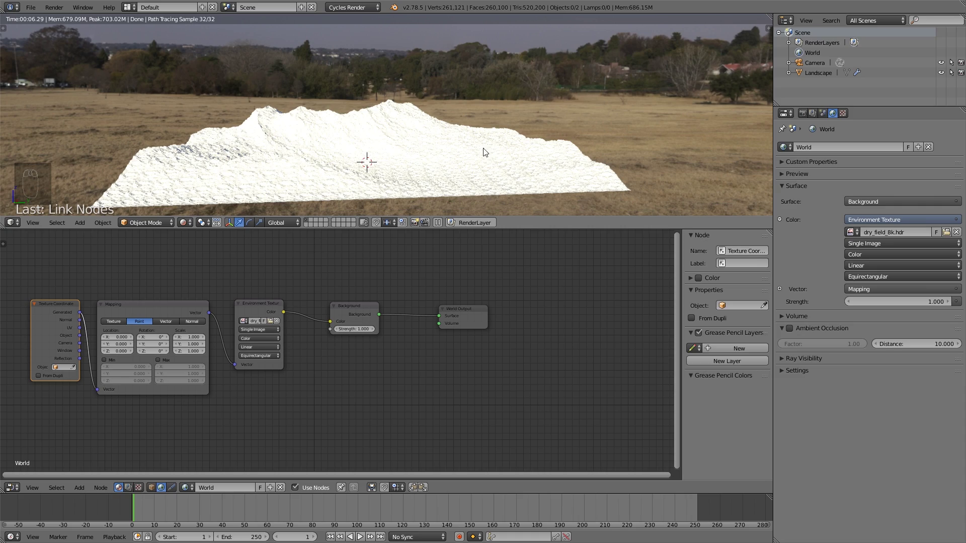
pyautogui.moveTo(542, 160); pyautogui.dragTo(464, 166, button='middle')
pyautogui.scroll(2, 463, 166)
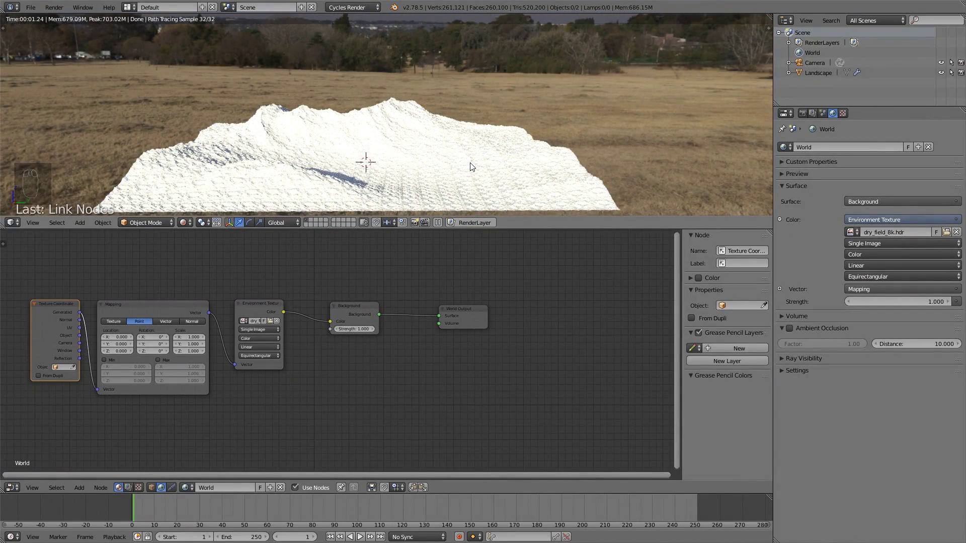
pyautogui.scroll(1, 447, 174)
pyautogui.scroll(-1, 463, 171)
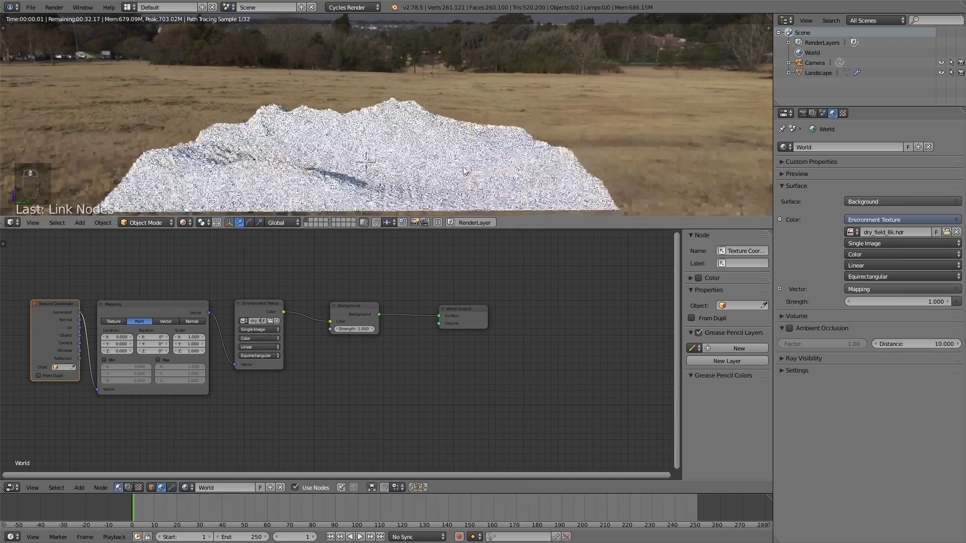
pyautogui.moveTo(464, 171); pyautogui.dragTo(465, 96, button='middle')
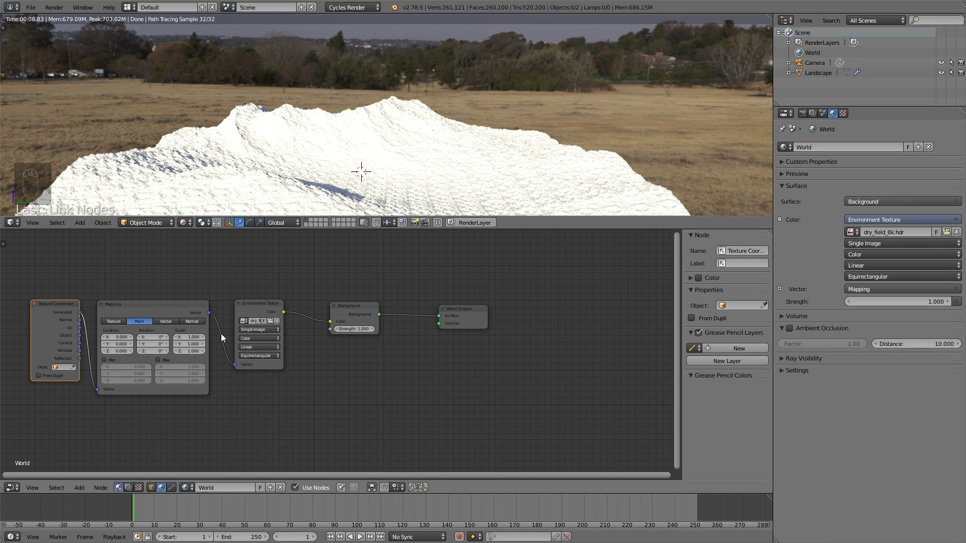
# - Raise the World Mapping node's Z location to 0.4 to lower the HDR horizon behind the mountains
pyautogui.scroll(2, 236, 343)
pyautogui.moveTo(266, 343); pyautogui.dragTo(292, 340, button='middle')
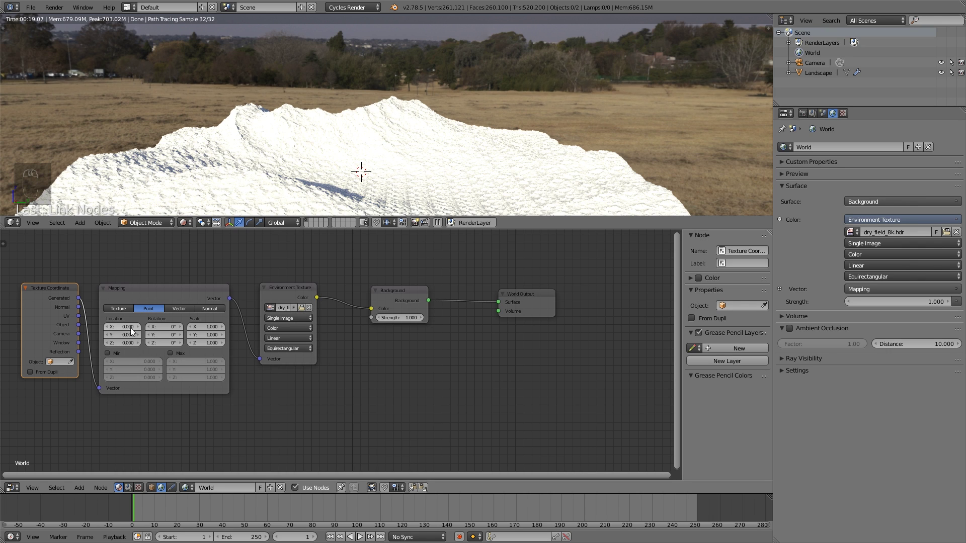
pyautogui.click(137, 343)
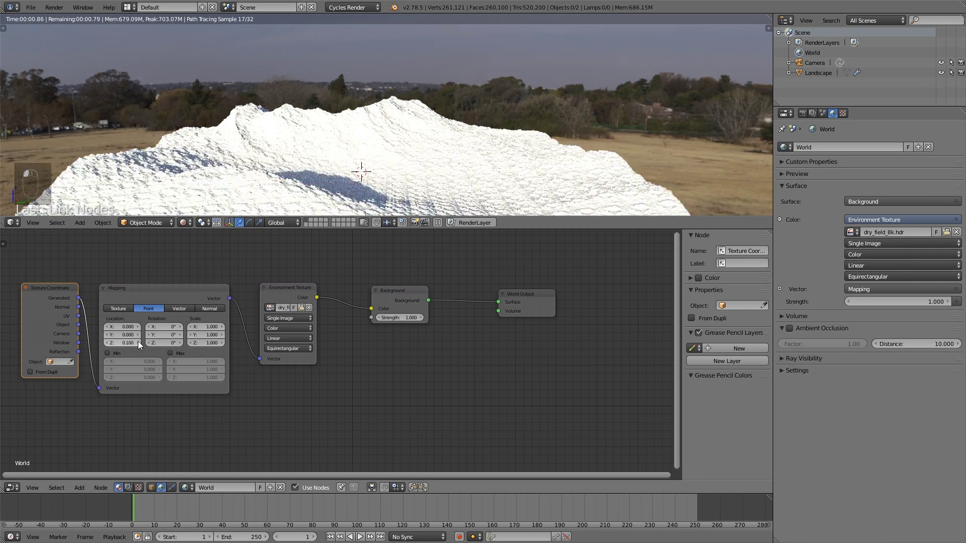
pyautogui.click(138, 342)
pyautogui.click(138, 343)
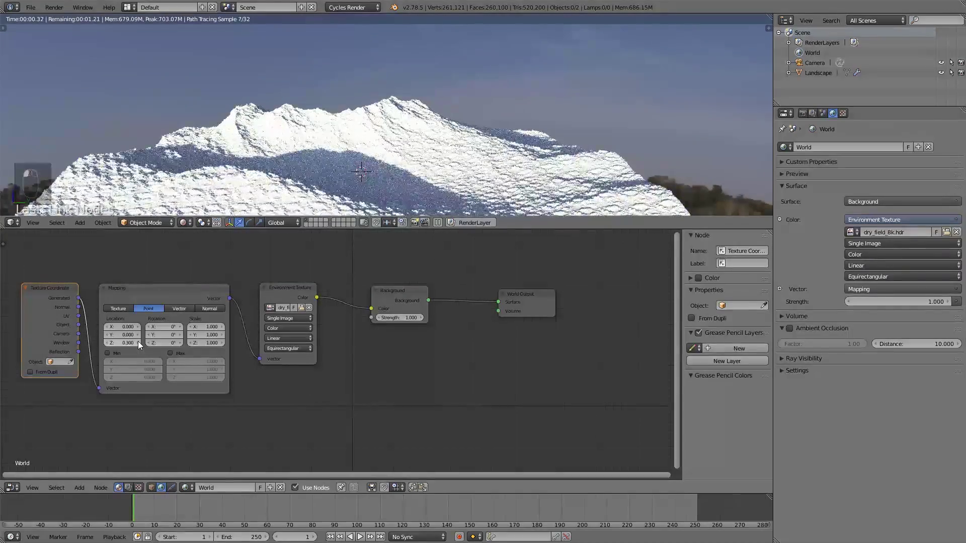
pyautogui.click(138, 343)
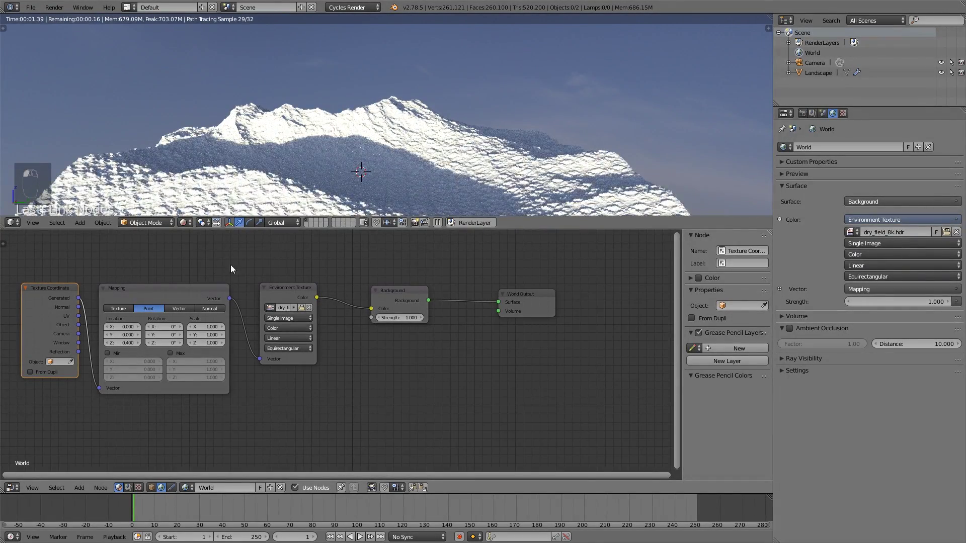
# - Set the World Mapping node's X rotation to -9.5°
pyautogui.scroll(-5, 286, 170)
pyautogui.scroll(5, 286, 170)
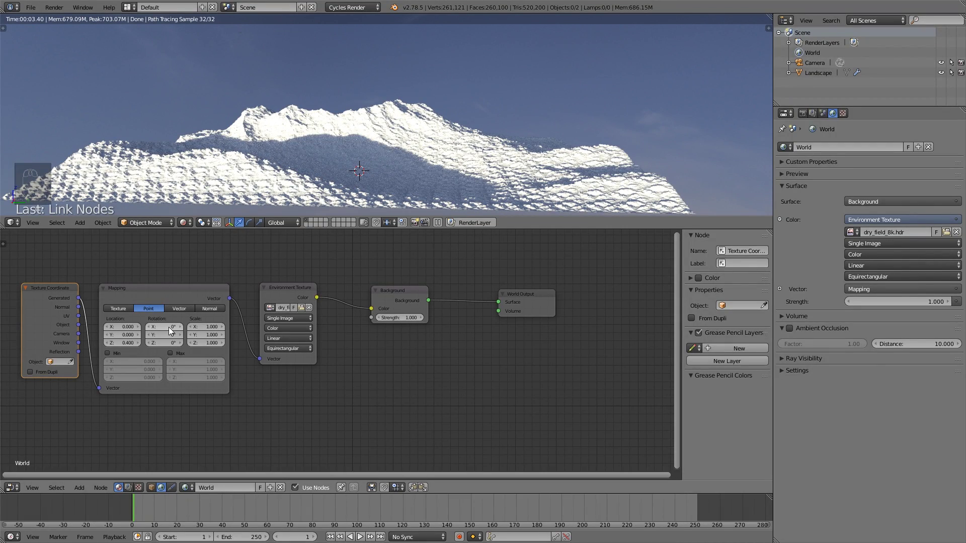
pyautogui.moveTo(168, 327); pyautogui.dragTo(107, 327)
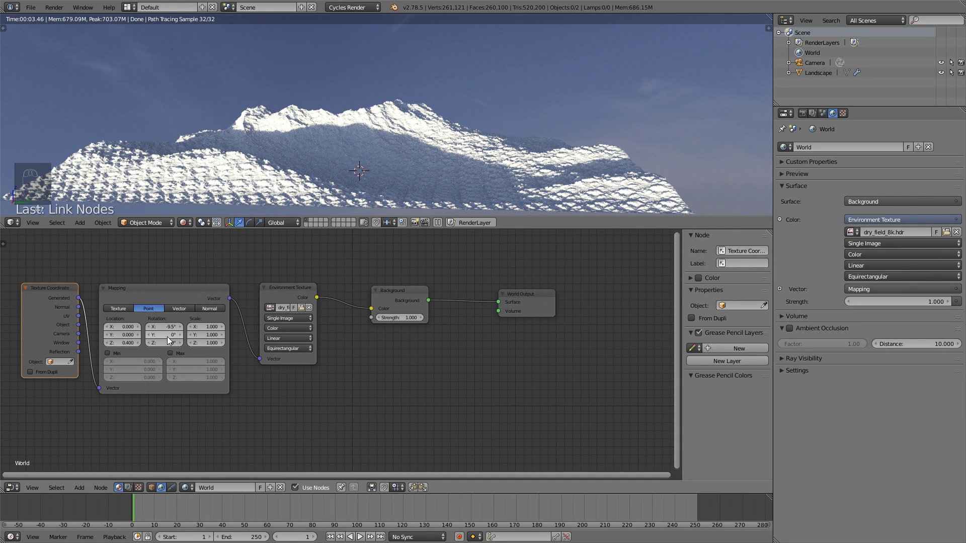
# - Set the World Mapping node's Z rotation to -107° and its Y rotation to -5.7°
pyautogui.moveTo(164, 343); pyautogui.dragTo(65, 343)
pyautogui.moveTo(164, 342); pyautogui.dragTo(171, 342)
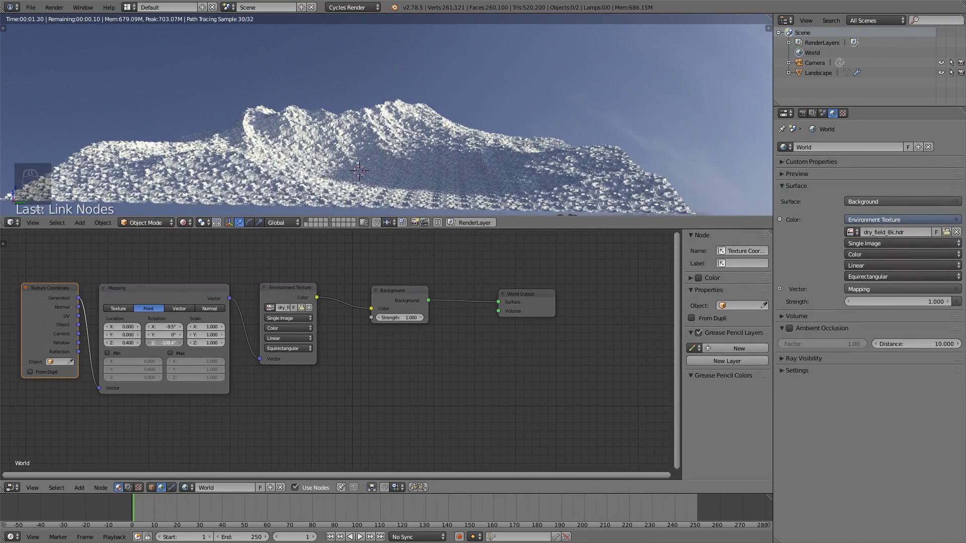
pyautogui.rightClick(165, 339)
pyautogui.click(166, 340)
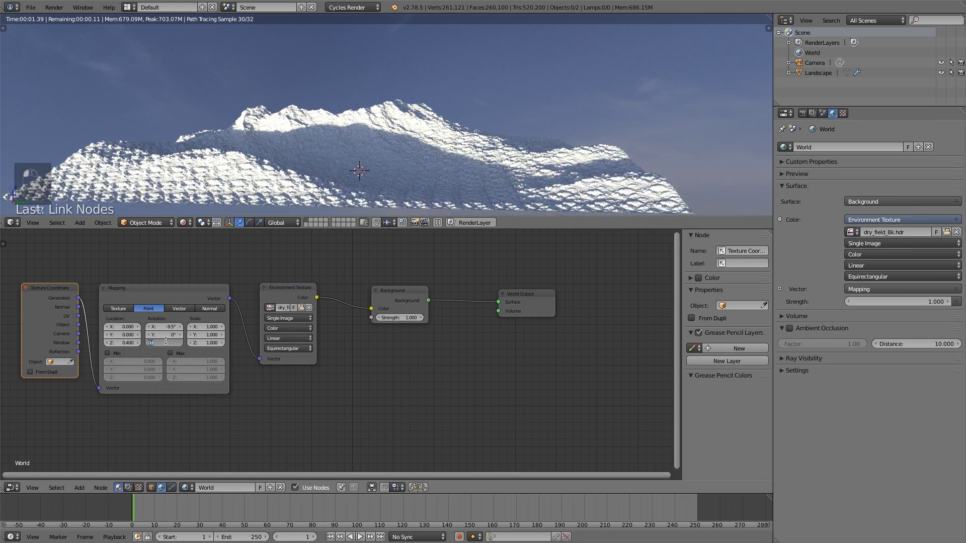
pyautogui.press('BackSpace')
pyautogui.write('-10')
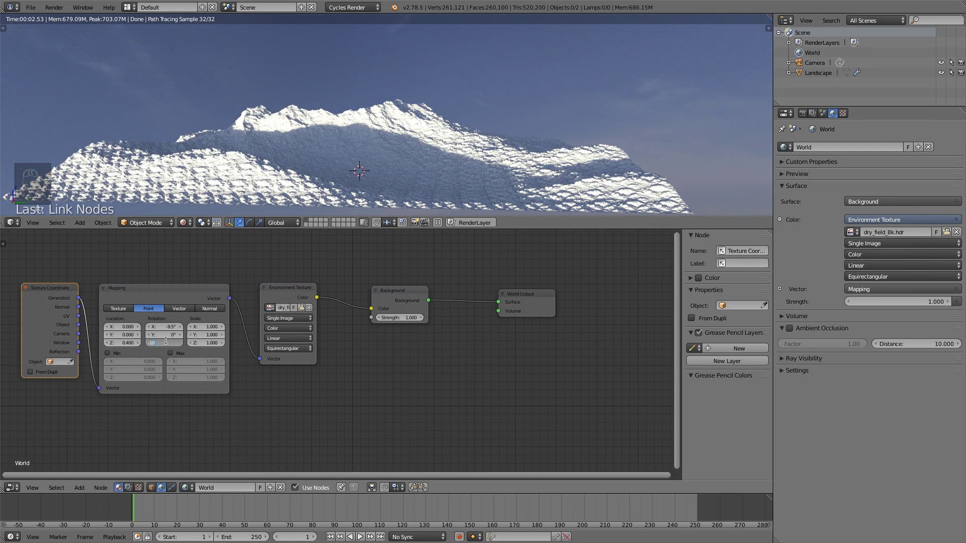
pyautogui.write('7')
pyautogui.press('Return')
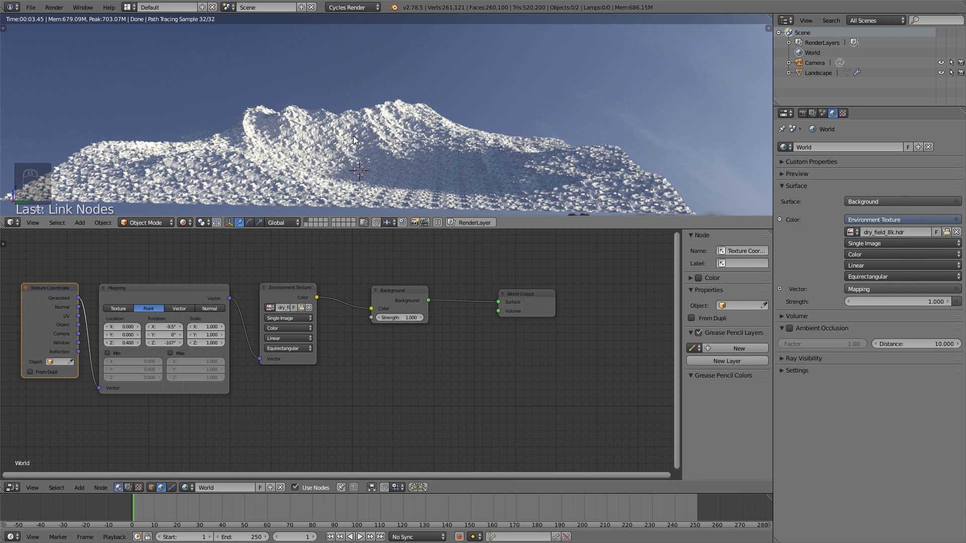
pyautogui.moveTo(162, 335); pyautogui.dragTo(133, 334)
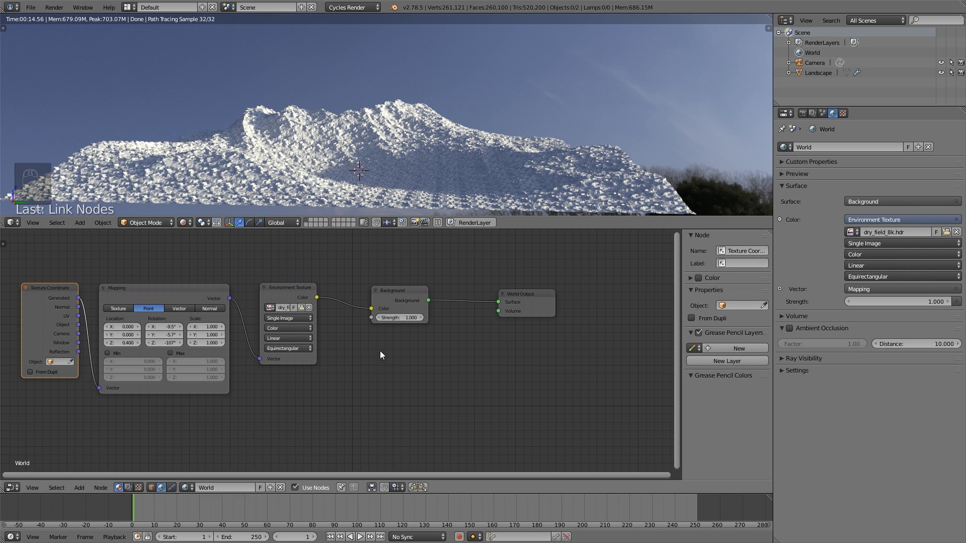
# - Make room beside the Background node and insert an RGB Curves node between the Environment Texture and Background nodes
pyautogui.moveTo(380, 374); pyautogui.dragTo(347, 390, button='middle')
pyautogui.moveTo(371, 310); pyautogui.dragTo(421, 305)
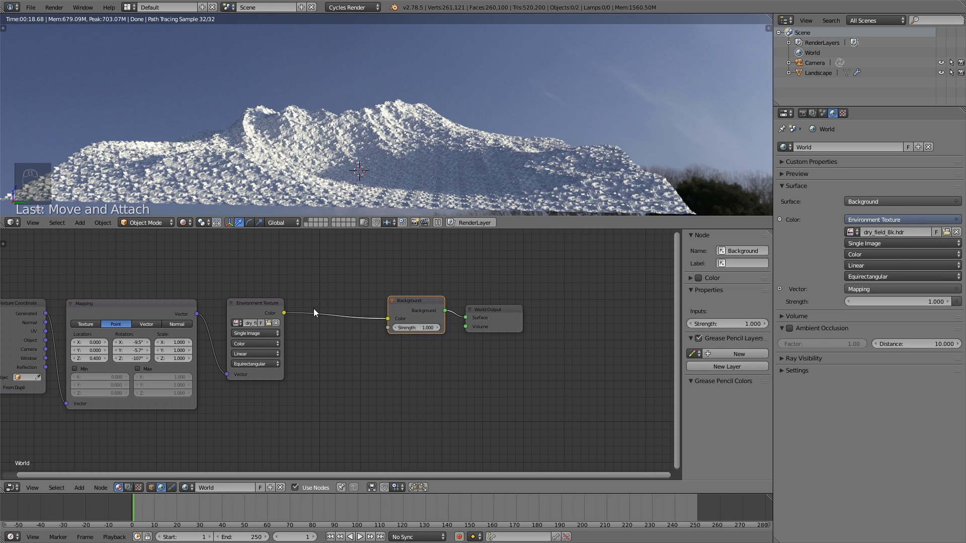
pyautogui.hotkey('shift', 'a')
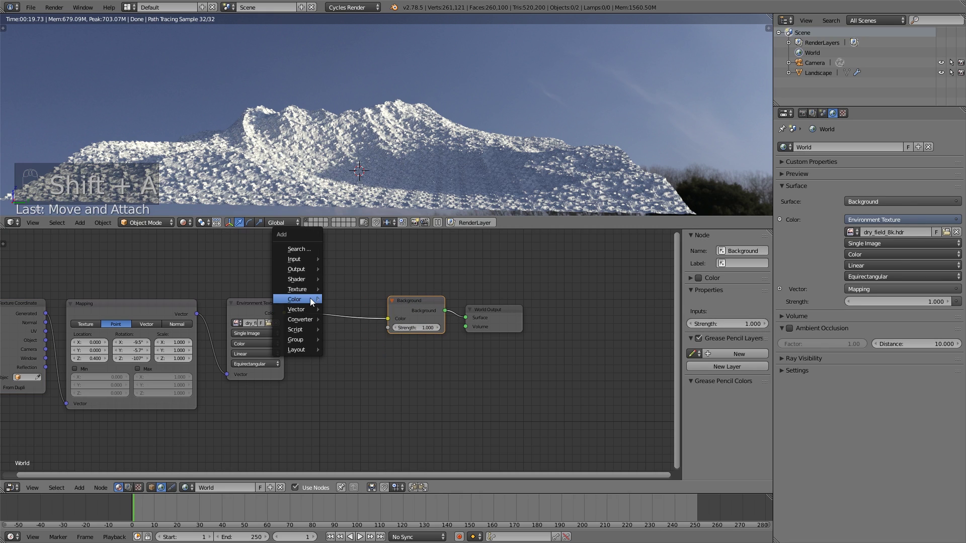
pyautogui.moveTo(310, 302)
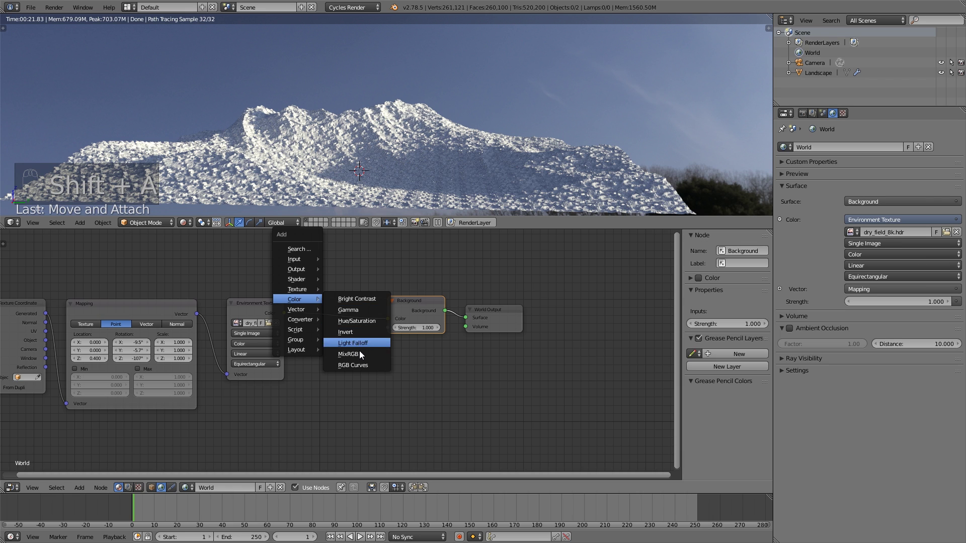
pyautogui.click(355, 365)
pyautogui.click(302, 277)
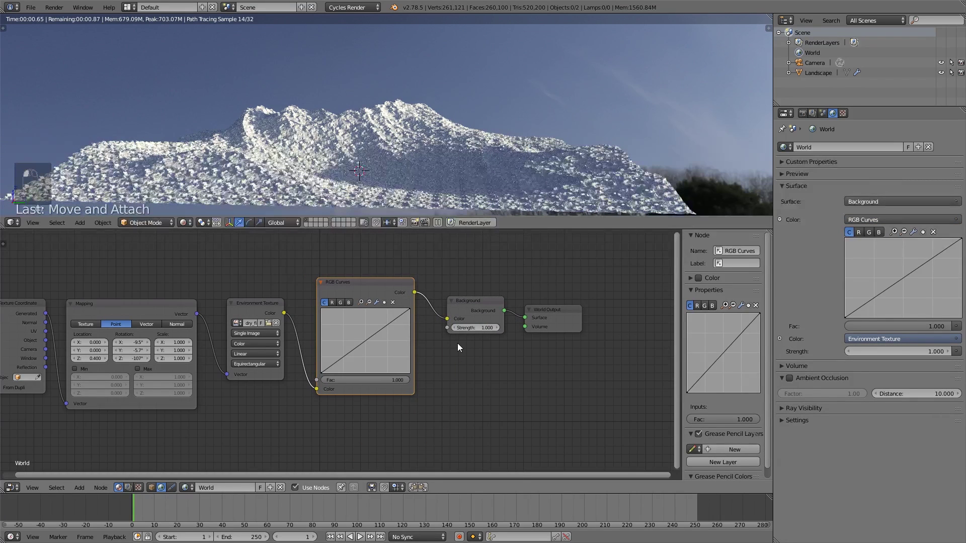
# - Add combined-curve points at about (0.25, 0.25) and (0.83, 0.74) in the RGB Curves node, and set the Background strength to 0.5
pyautogui.scroll(2, 458, 343)
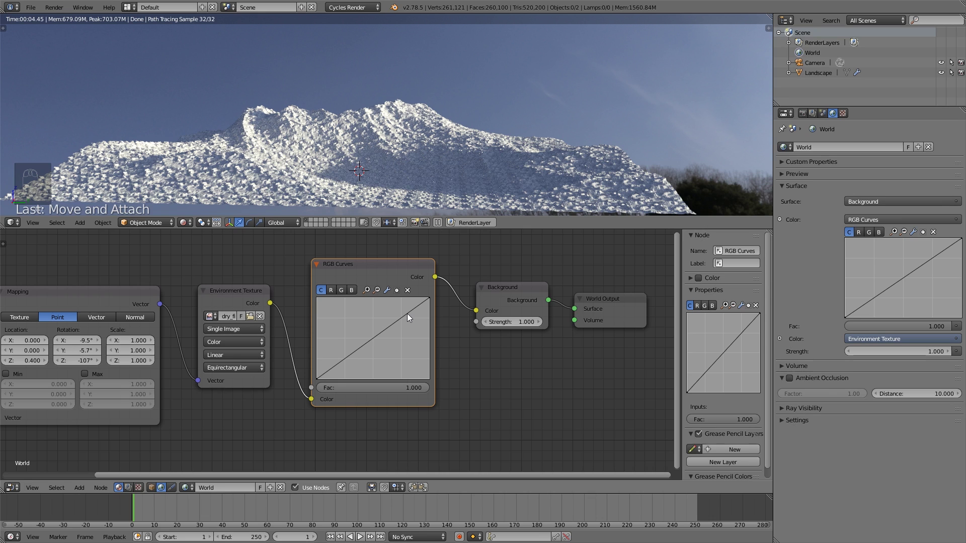
pyautogui.click(345, 358)
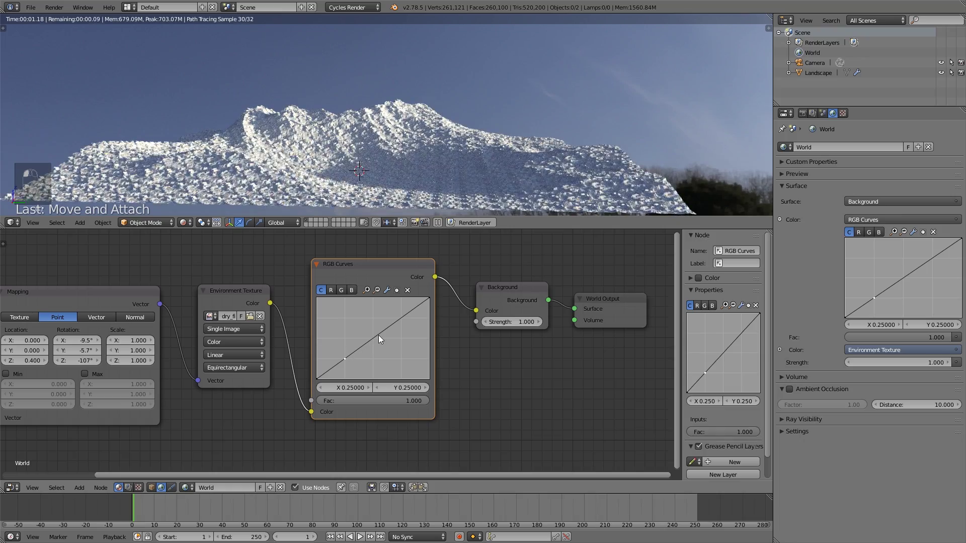
pyautogui.moveTo(401, 318); pyautogui.dragTo(409, 318)
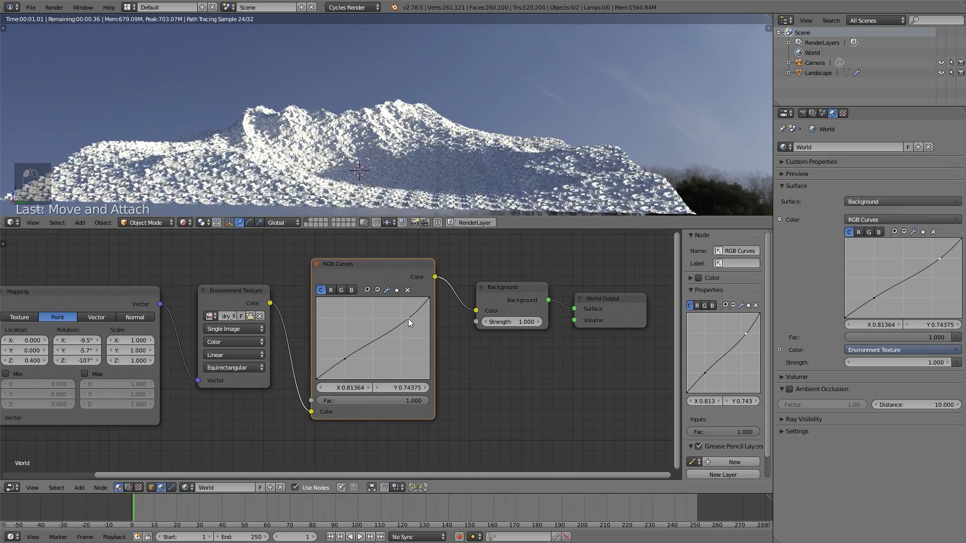
pyautogui.moveTo(412, 321); pyautogui.dragTo(413, 321)
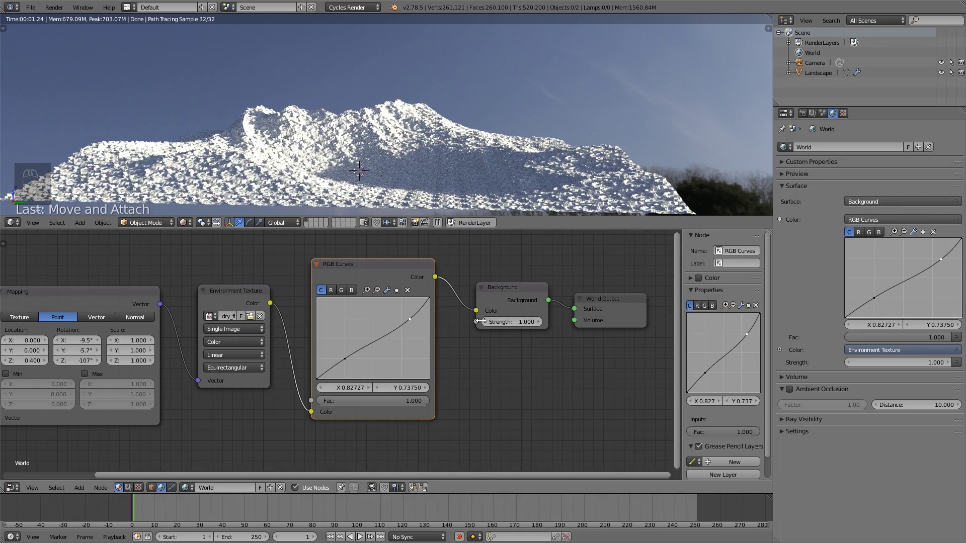
pyautogui.moveTo(480, 322); pyautogui.dragTo(533, 317)
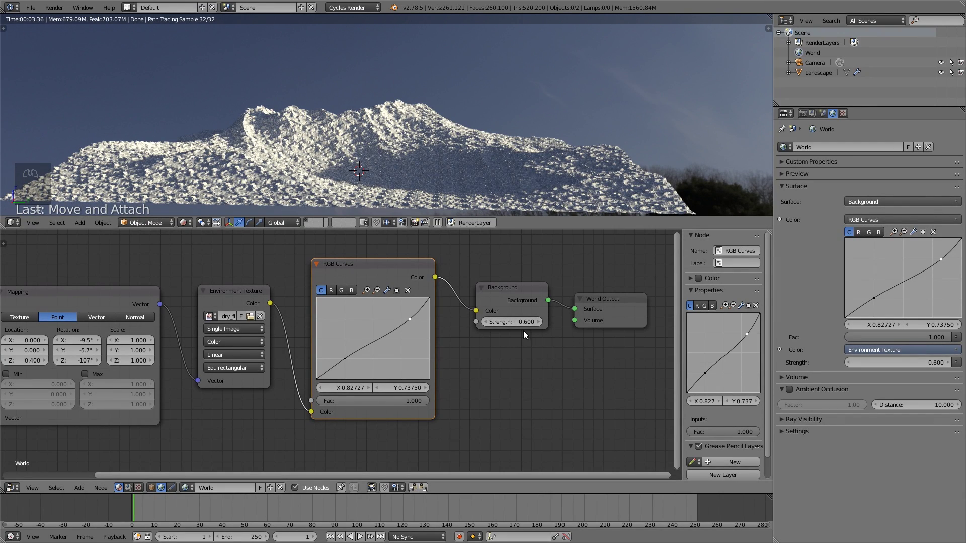
pyautogui.click(484, 323)
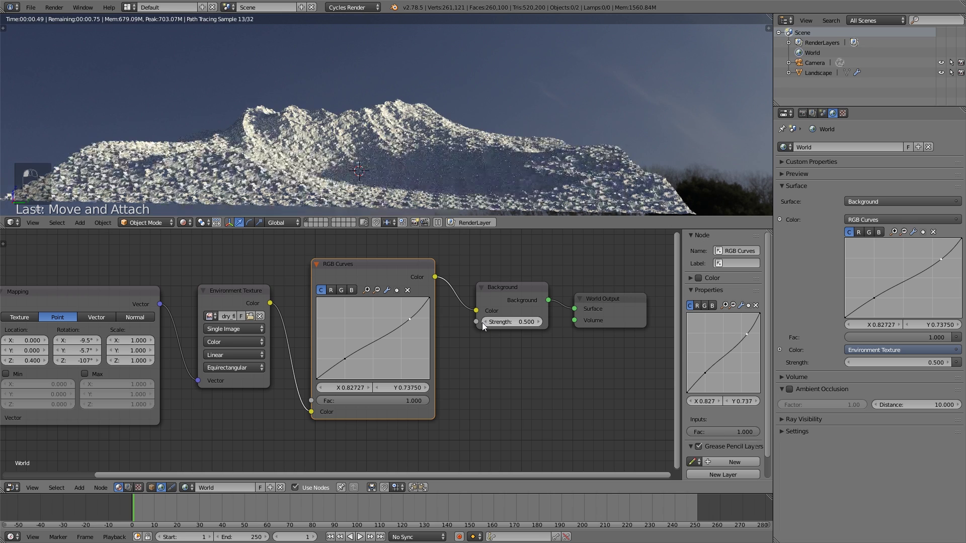
# - Shape the RGB Curves node's red curve with points at about (0.27, 0.23) and (0.82, 0.75)
pyautogui.click(331, 291)
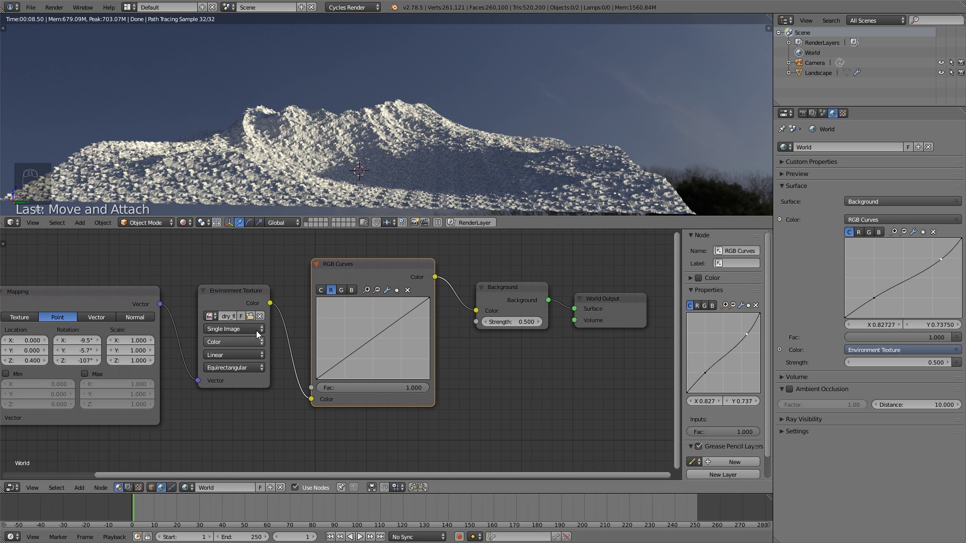
pyautogui.click(401, 317)
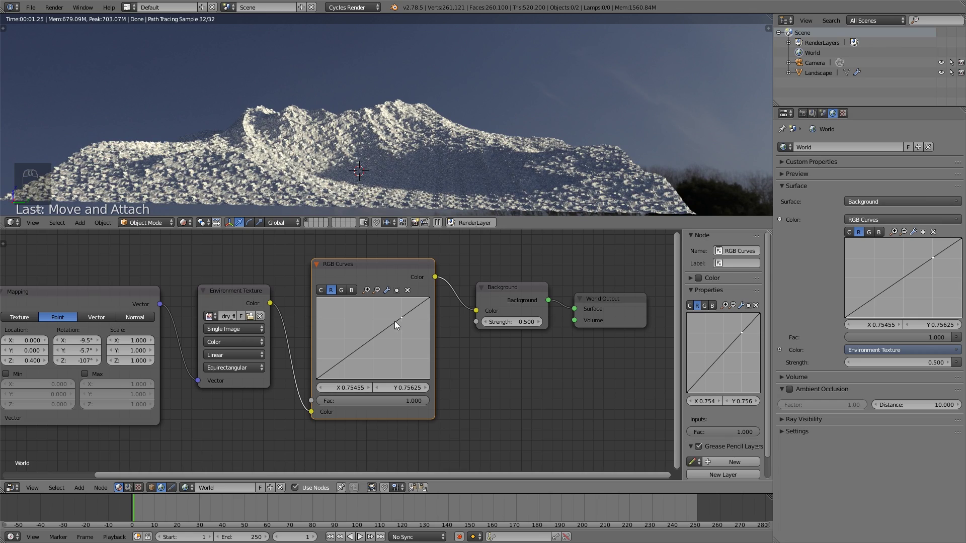
pyautogui.moveTo(345, 358); pyautogui.dragTo(347, 360)
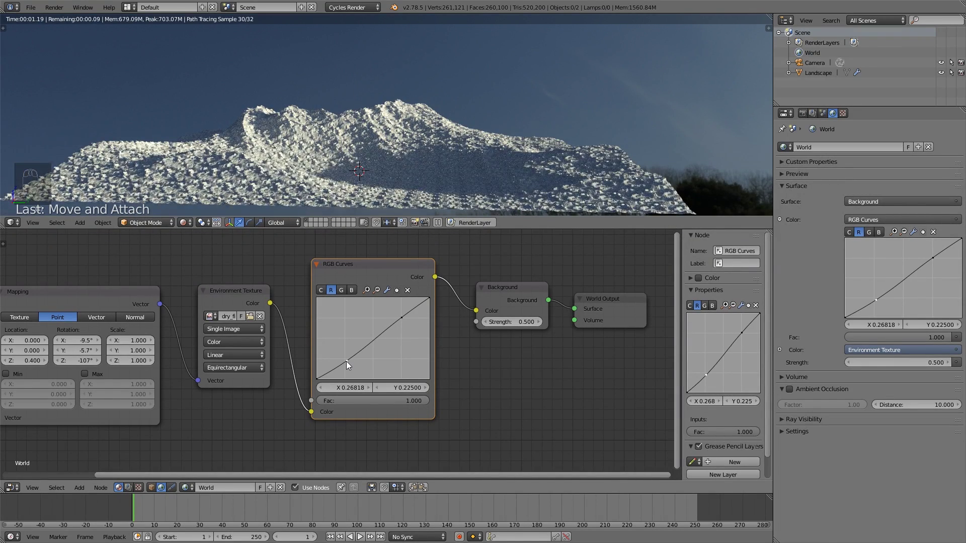
pyautogui.moveTo(398, 316); pyautogui.dragTo(408, 318)
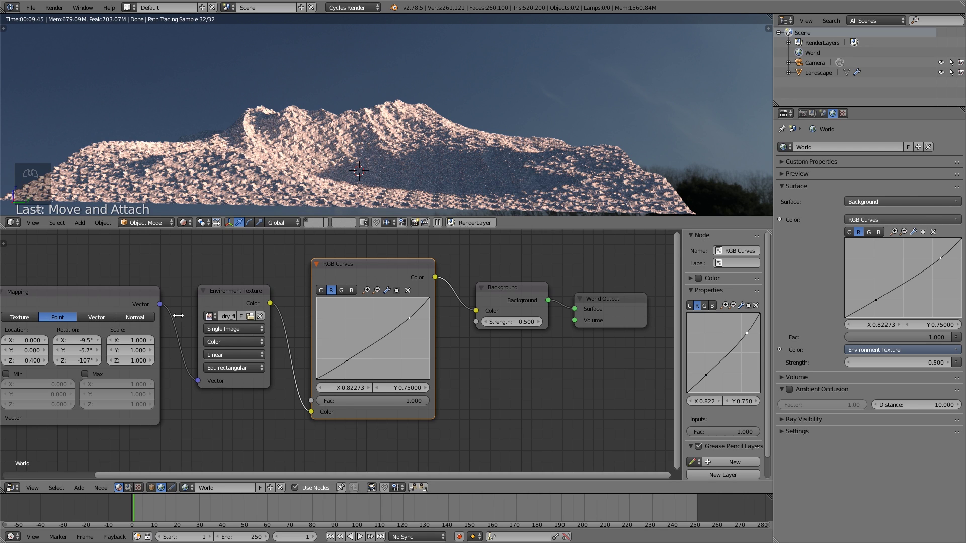
# - Shape the RGB Curves node's green curve with points at about (0.26, 0.25) and (0.75, 0.77)
pyautogui.click(342, 290)
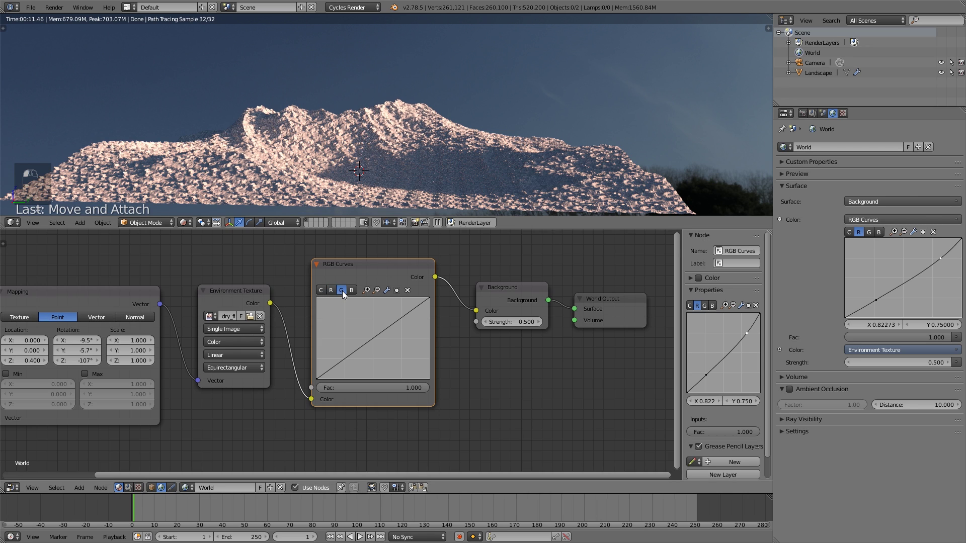
pyautogui.click(345, 358)
pyautogui.click(403, 317)
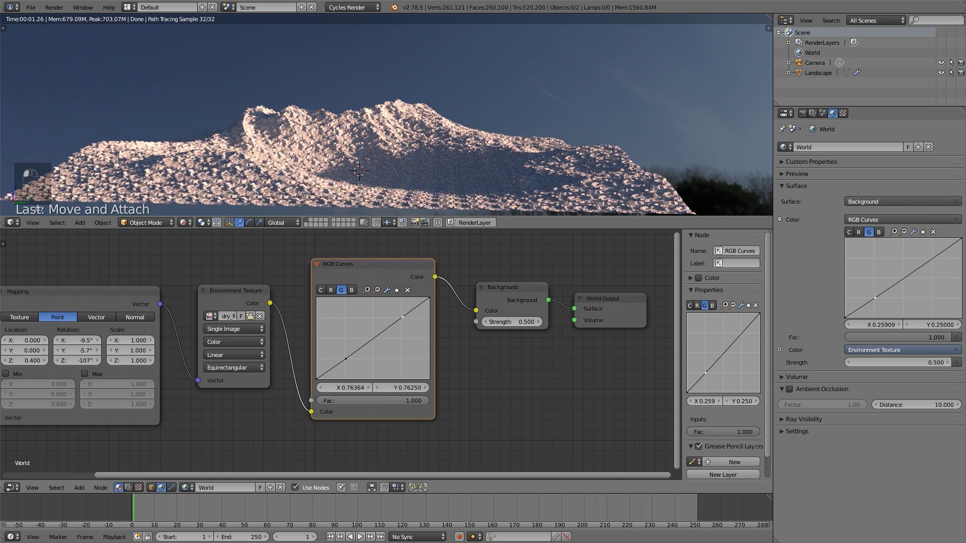
pyautogui.moveTo(403, 317); pyautogui.dragTo(401, 317)
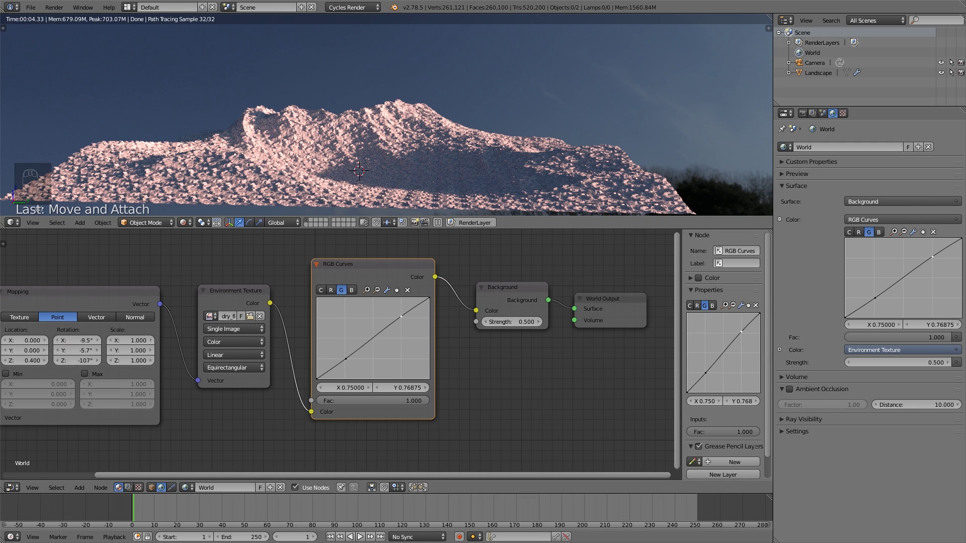
# - Shape the RGB Curves node's blue curve with points at about (0.26, 0.25), (0.52, 0.51) and (0.75, 0.79)
pyautogui.click(352, 290)
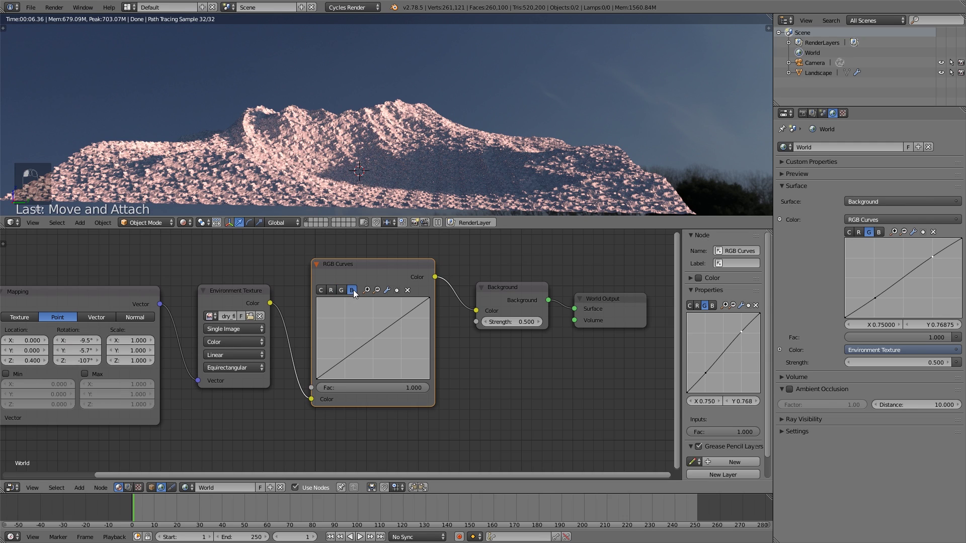
pyautogui.click(346, 358)
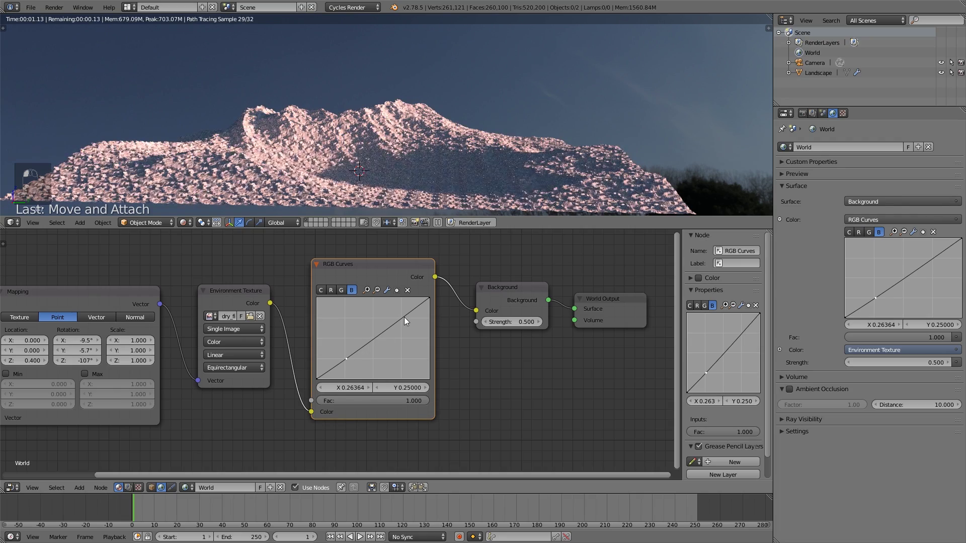
pyautogui.click(403, 317)
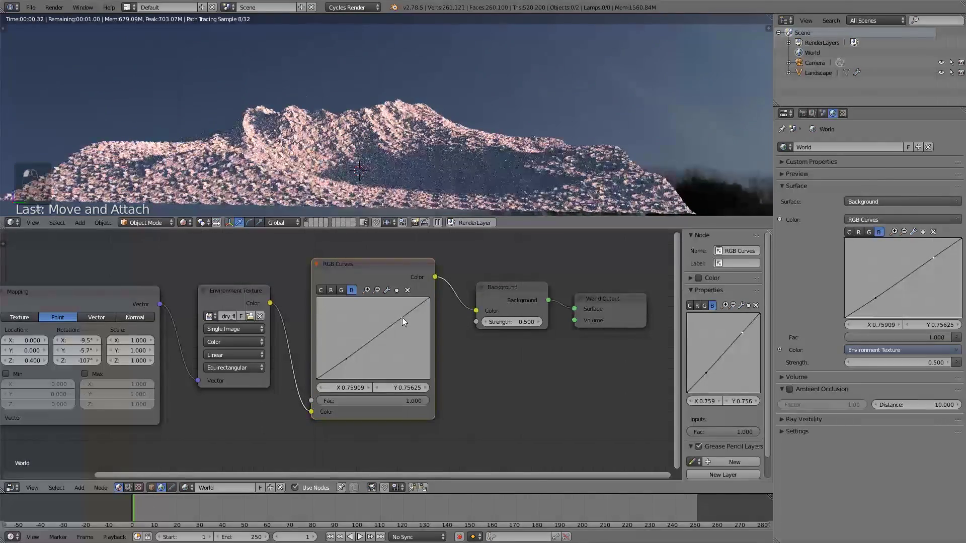
pyautogui.moveTo(403, 317); pyautogui.dragTo(400, 315)
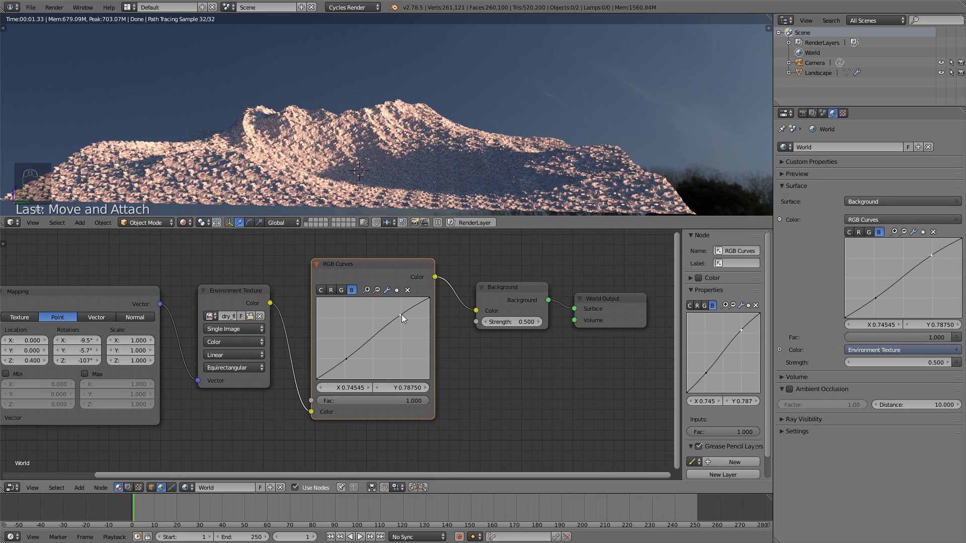
pyautogui.click(373, 336)
pyautogui.moveTo(372, 337)
pyautogui.mouseDown()
pyautogui.moveTo(365, 328)
pyautogui.moveTo(376, 338)
pyautogui.mouseUp()
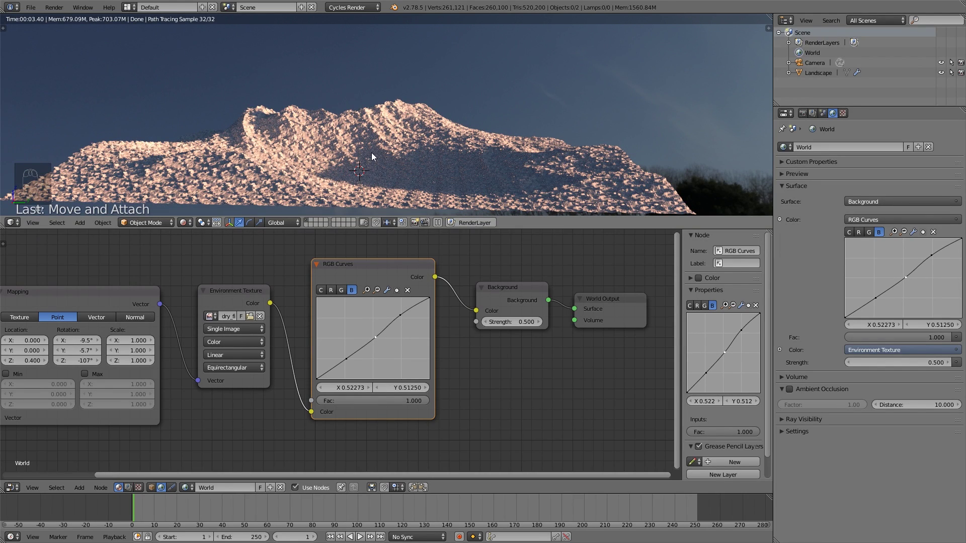
# - Add a middle point to the red curve and move its upper point to about (0.84, 0.78)
pyautogui.click(331, 290)
pyautogui.moveTo(380, 342); pyautogui.dragTo(412, 316)
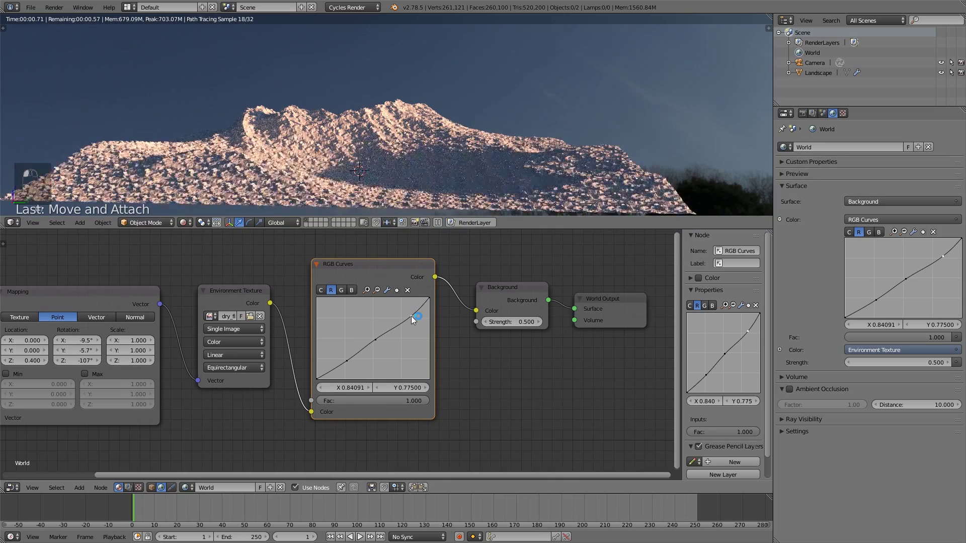
pyautogui.click(412, 316)
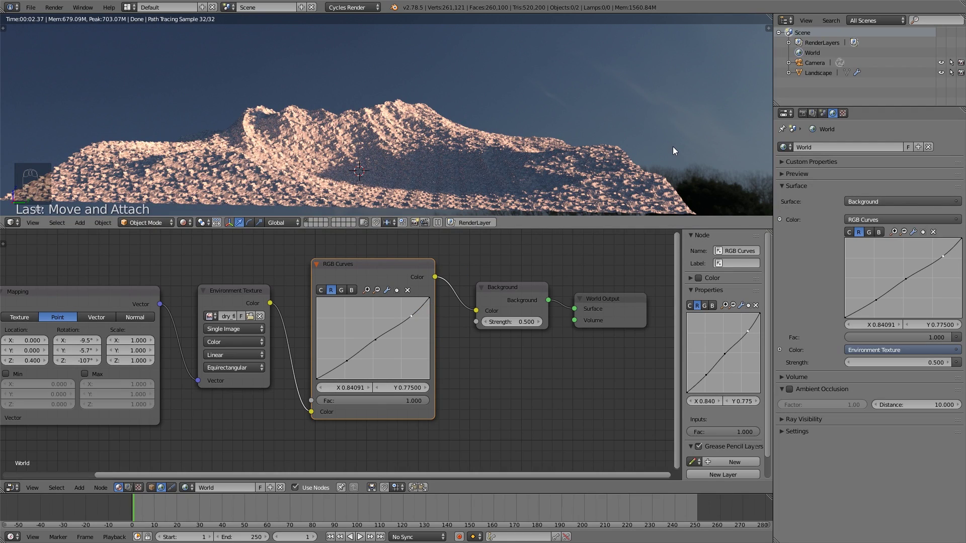
# - Set the scene's color management view transform to Filmic
pyautogui.click(822, 113)
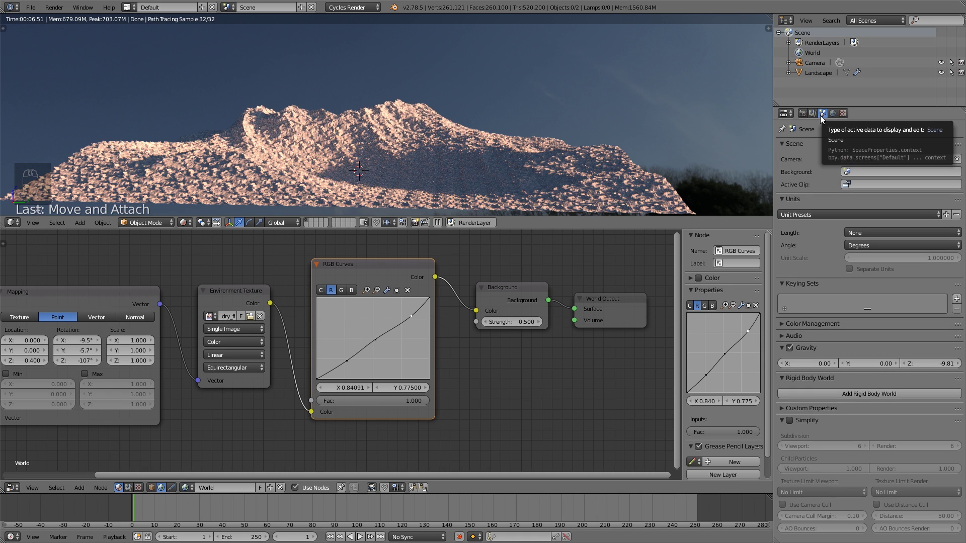
pyautogui.click(783, 324)
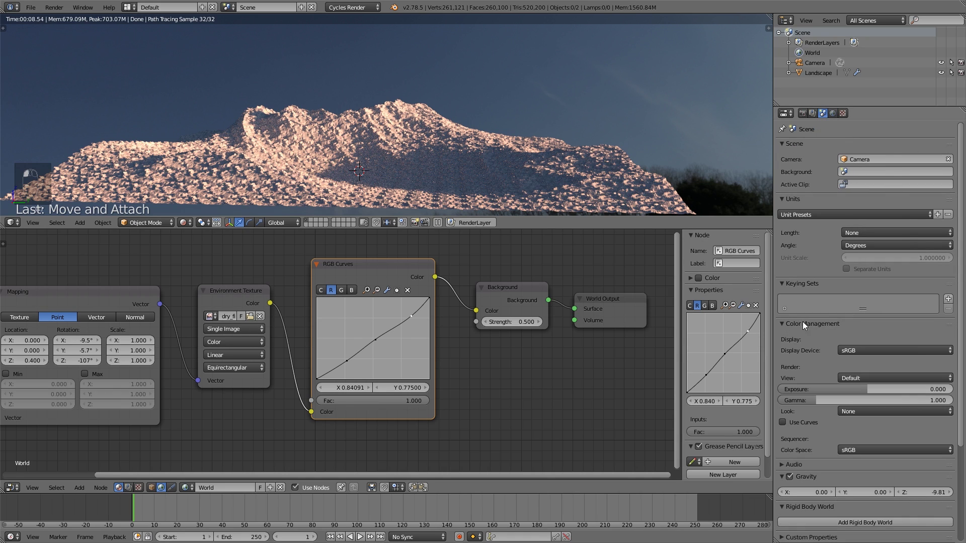
pyautogui.click(864, 350)
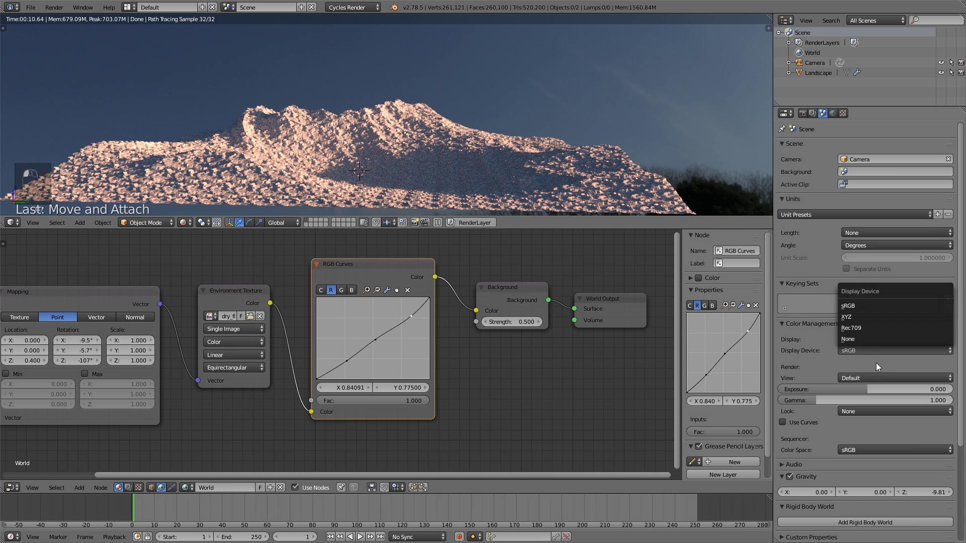
pyautogui.click(876, 377)
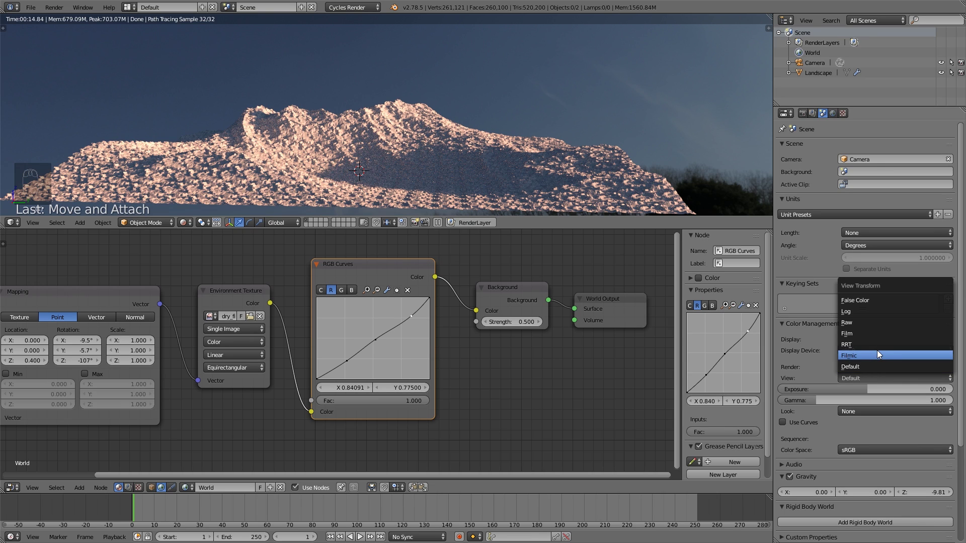
pyautogui.click(878, 353)
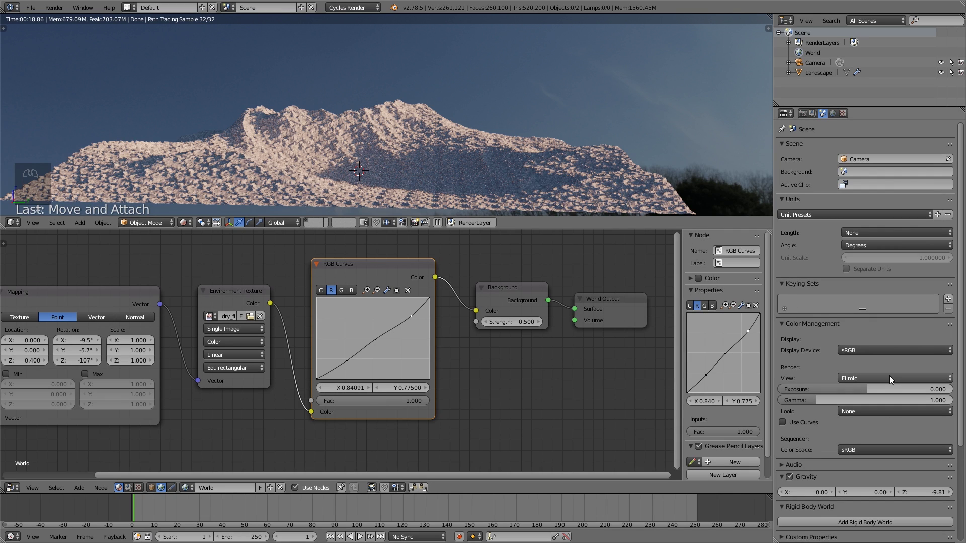
# - Set the color management look to Base Contrast and the sequencer color space to Filmic Log
pyautogui.click(876, 411)
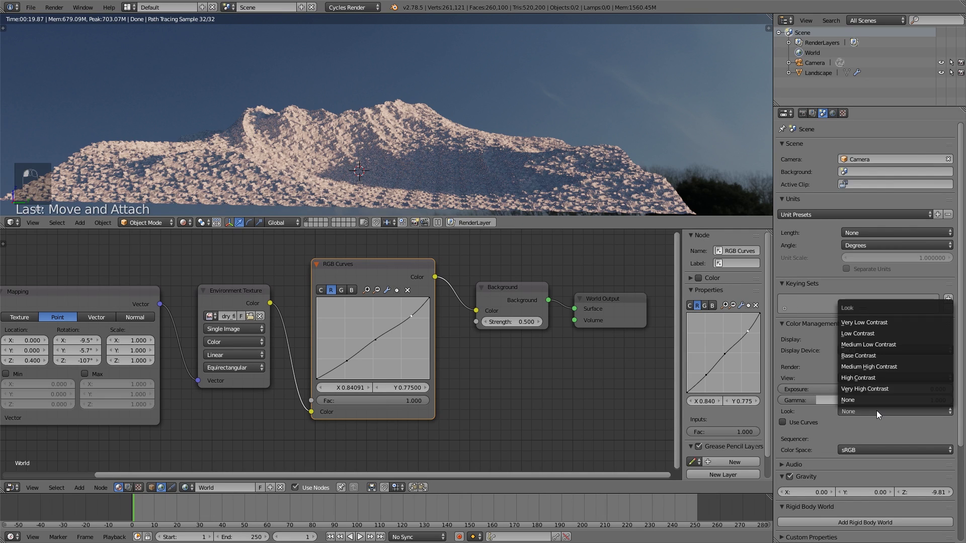
pyautogui.click(886, 354)
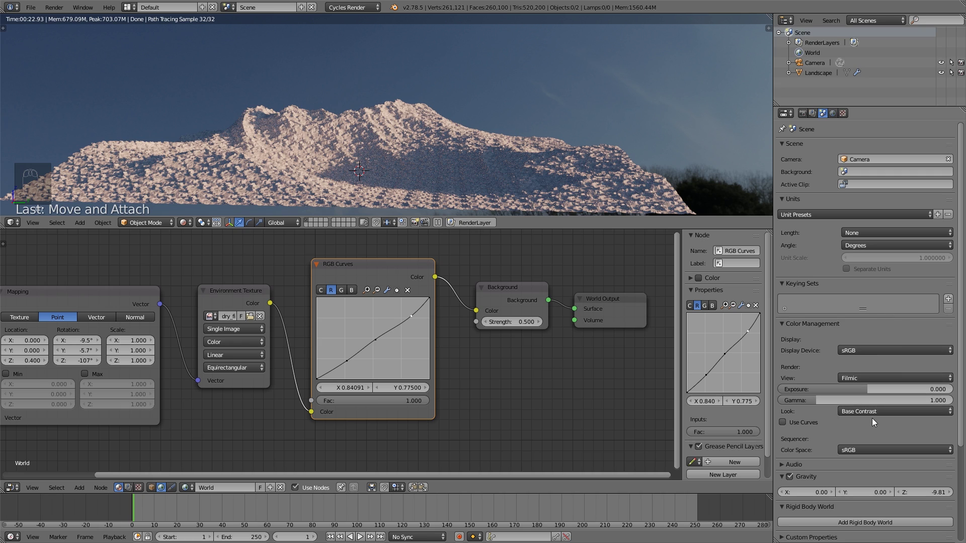
pyautogui.click(865, 449)
pyautogui.click(871, 438)
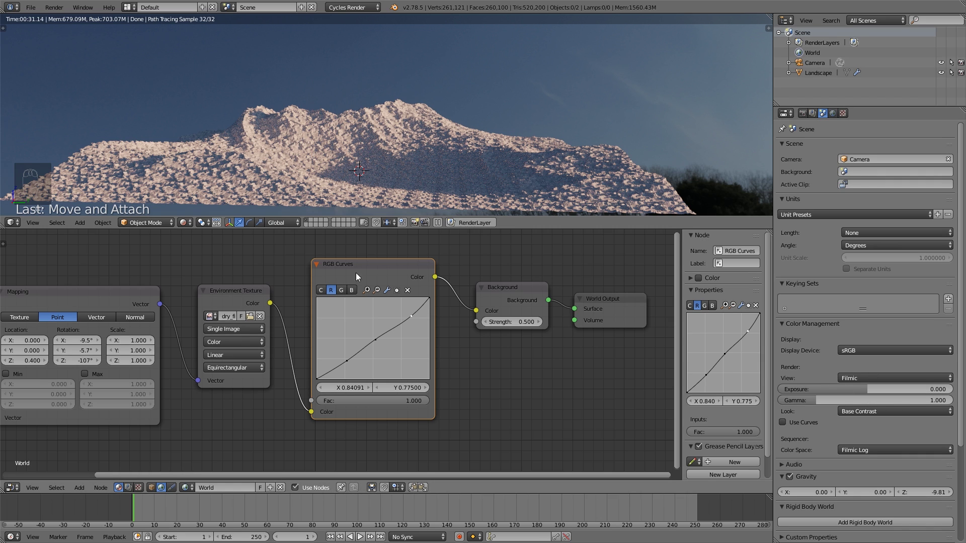
# - On the RGB Curves node's combined curve, move the upper point to about (0.85, 0.74) and add a middle point at about (0.56, 0.52)
pyautogui.scroll(1, 384, 173)
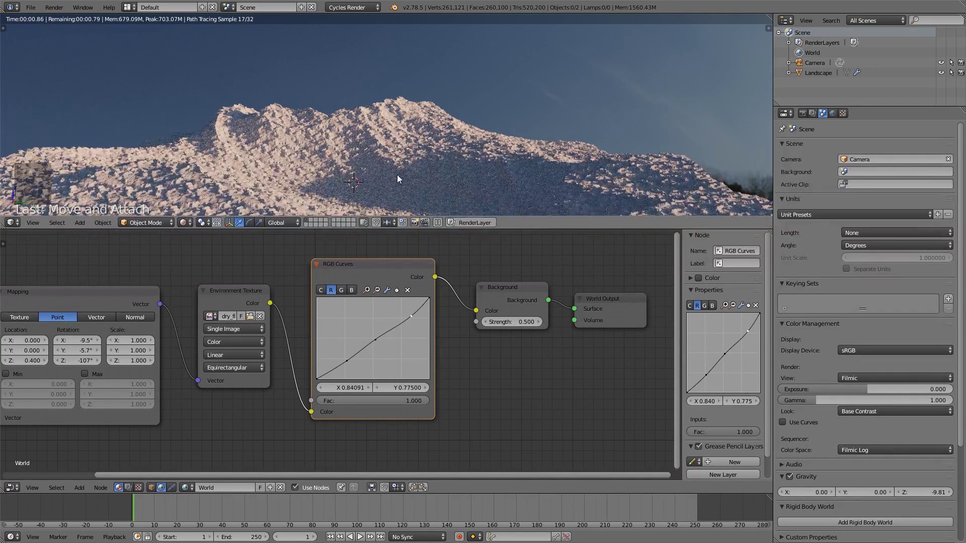
pyautogui.scroll(-1, 403, 166)
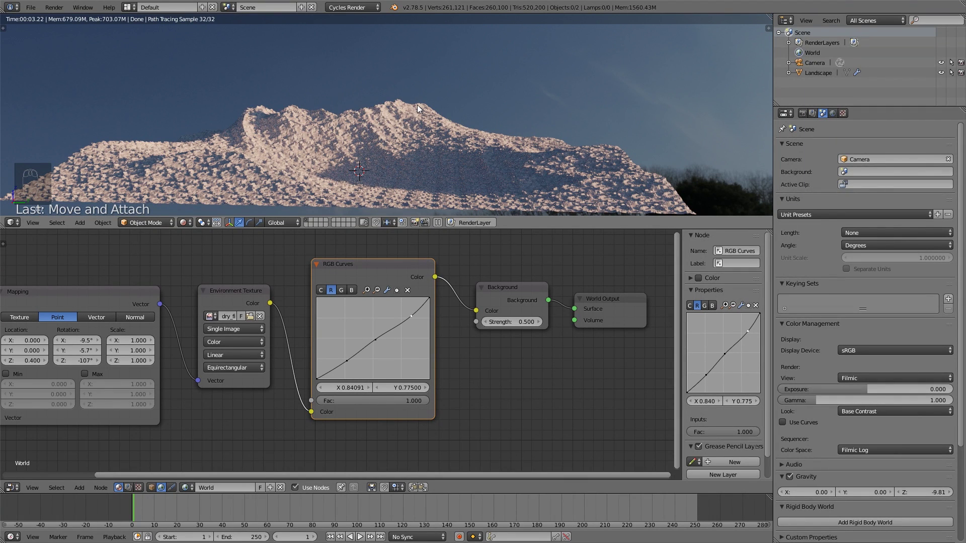
pyautogui.click(321, 290)
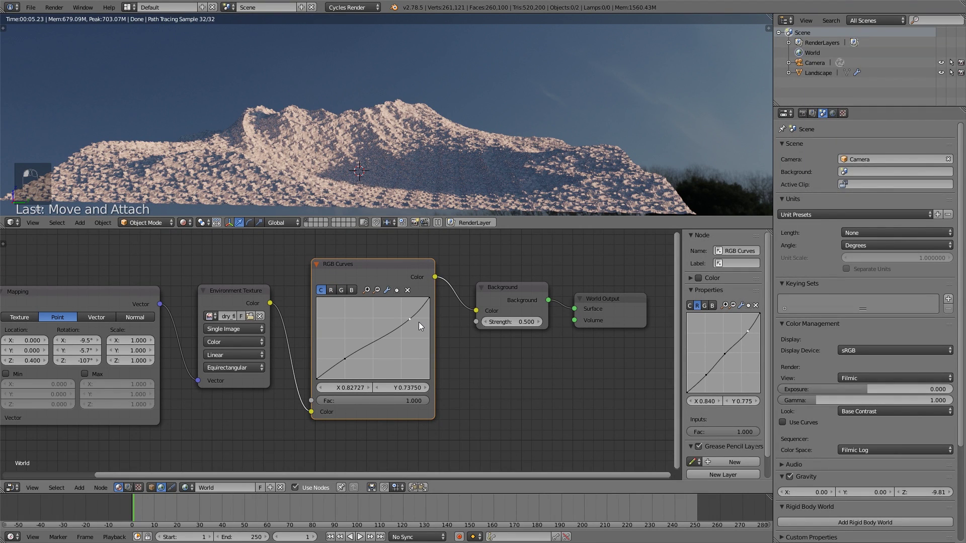
pyautogui.moveTo(409, 319); pyautogui.dragTo(411, 319)
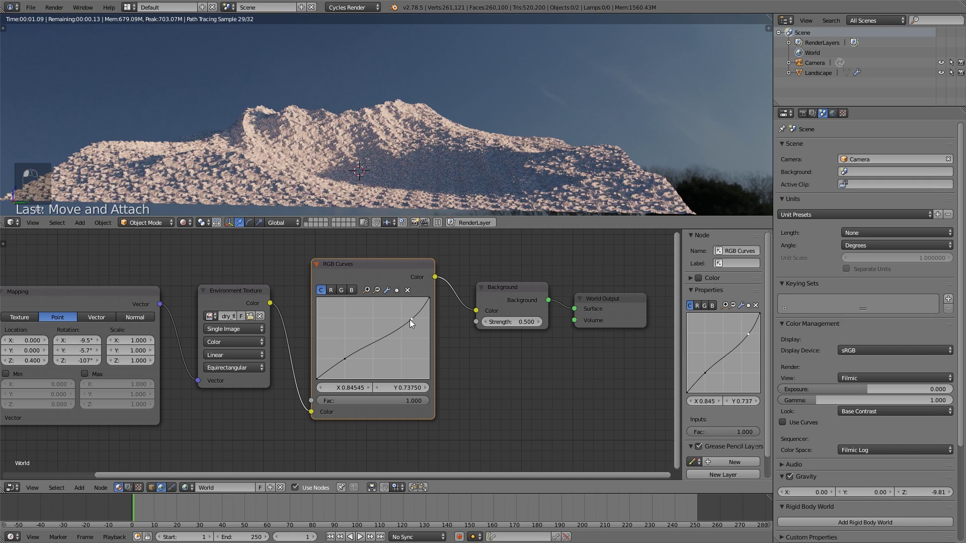
pyautogui.click(381, 337)
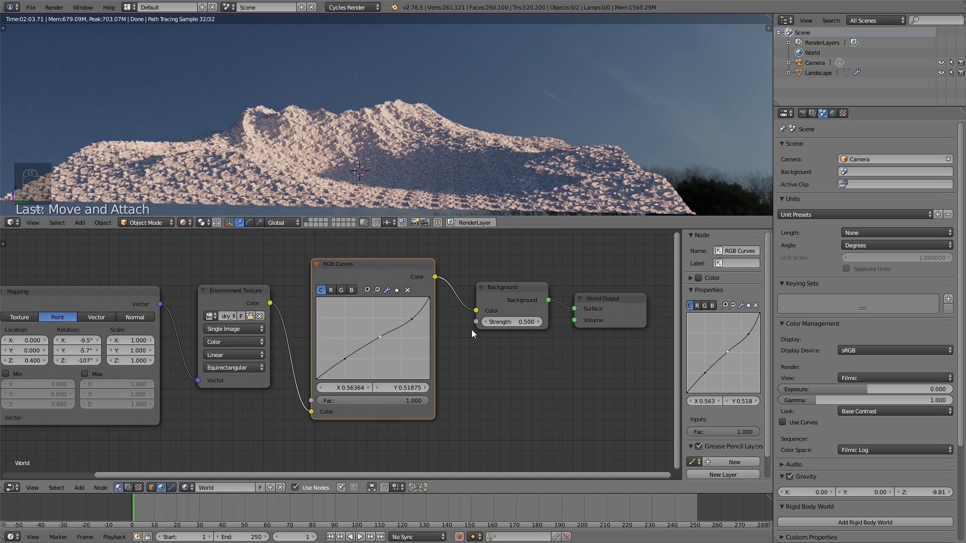
# - Switch the node editor from world to object shader nodes and hide its properties sidebar
pyautogui.click(151, 487)
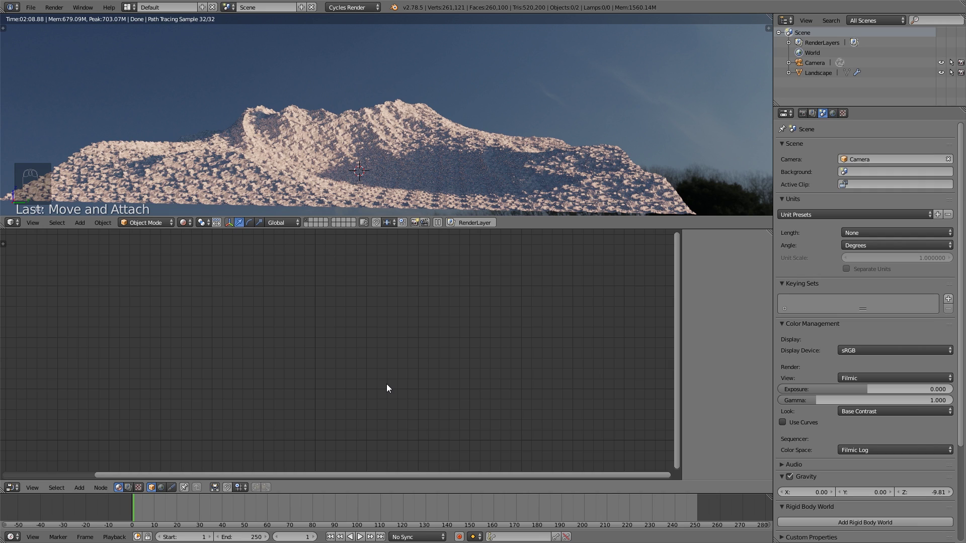
pyautogui.press('n')
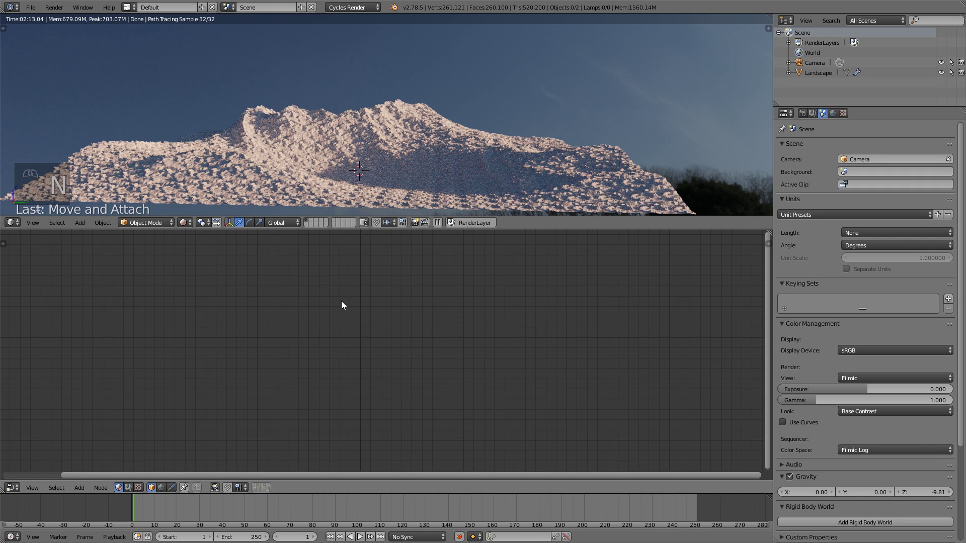
# - Enable the Node Wrangler add-on in the user preferences
pyautogui.click(32, 8)
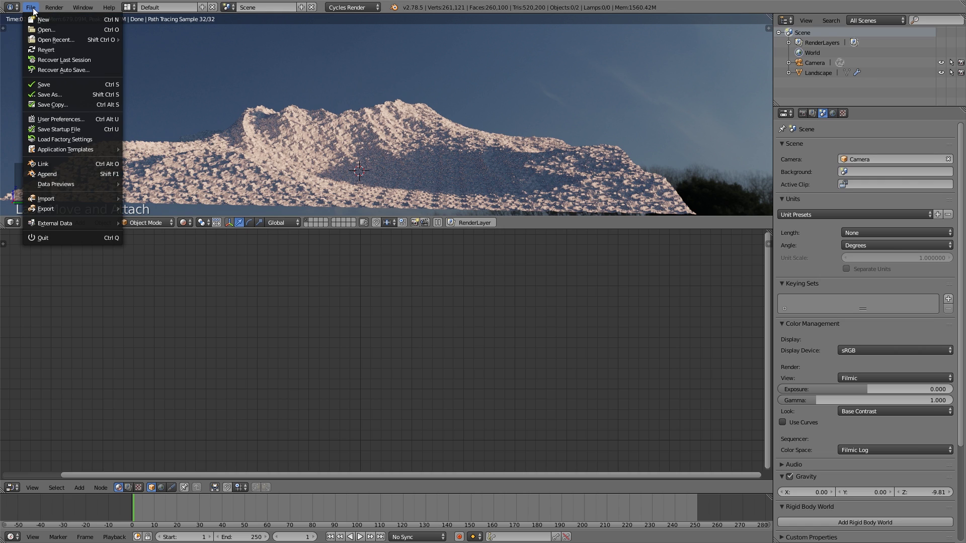
pyautogui.click(74, 120)
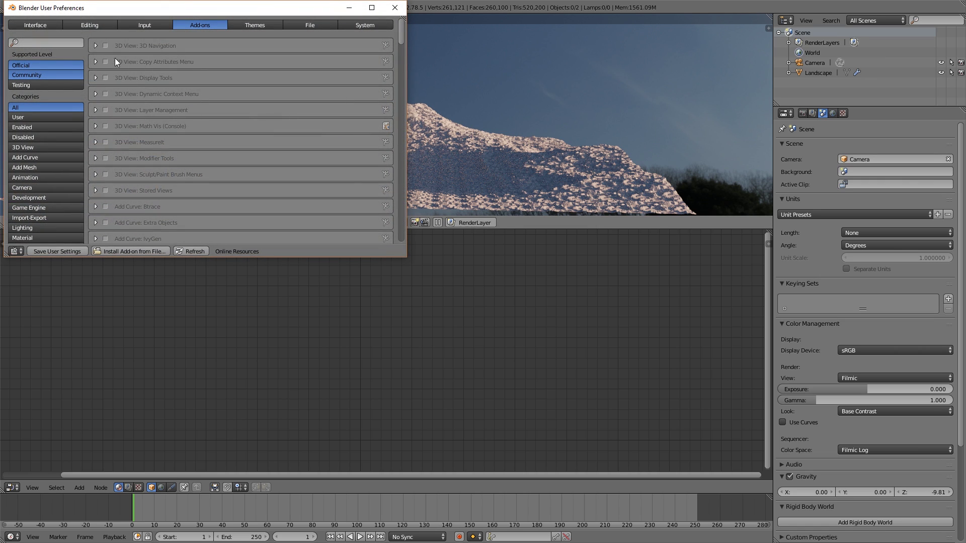
pyautogui.click(70, 44)
pyautogui.write('no')
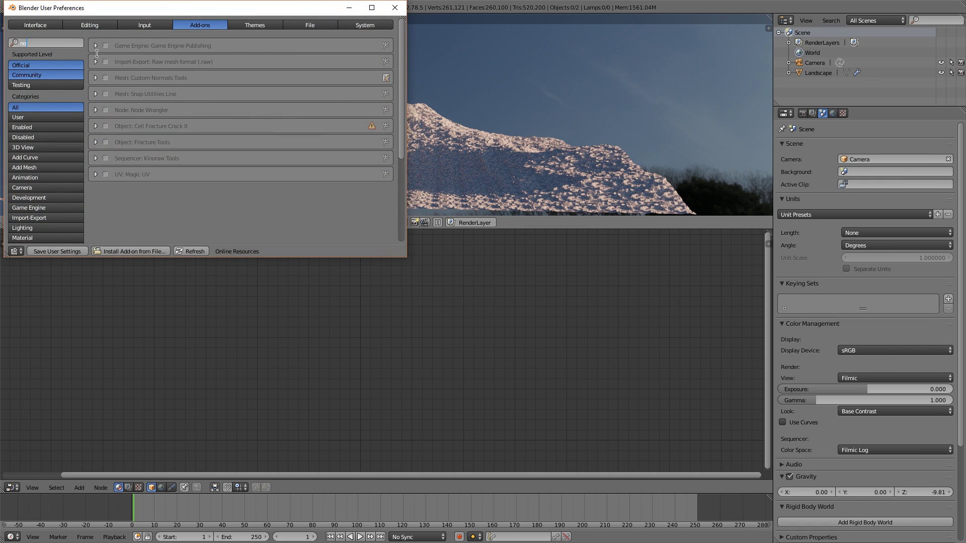
pyautogui.press('Return')
pyautogui.click(105, 110)
pyautogui.click(395, 7)
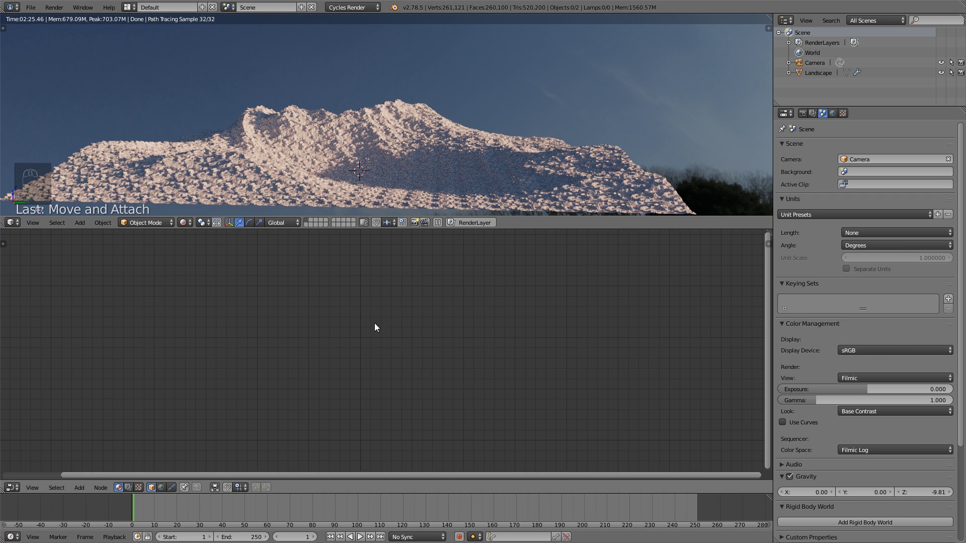
# - Select the landscape and move its material's Mapping, Image Texture and Subtract nodes further below the Diffuse BSDF
pyautogui.rightClick(468, 192)
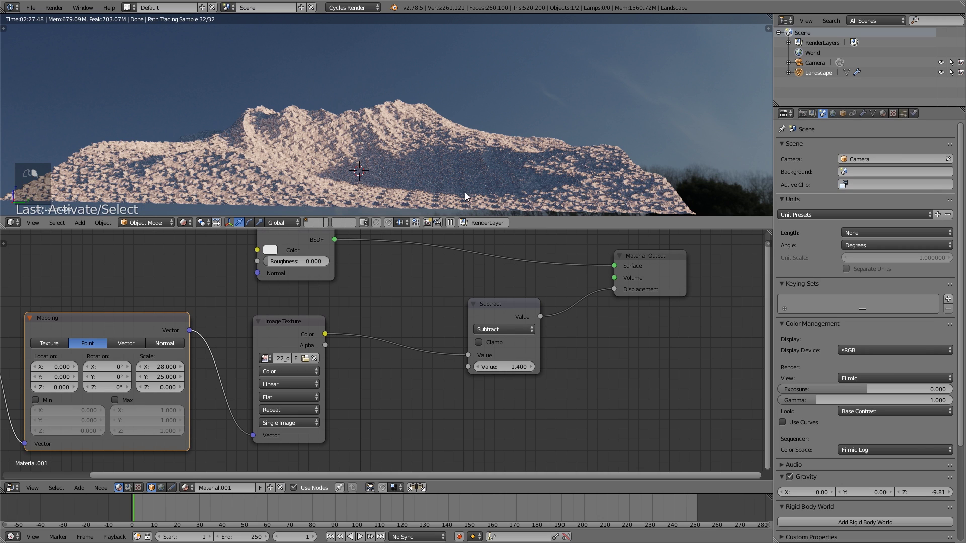
pyautogui.press('Home')
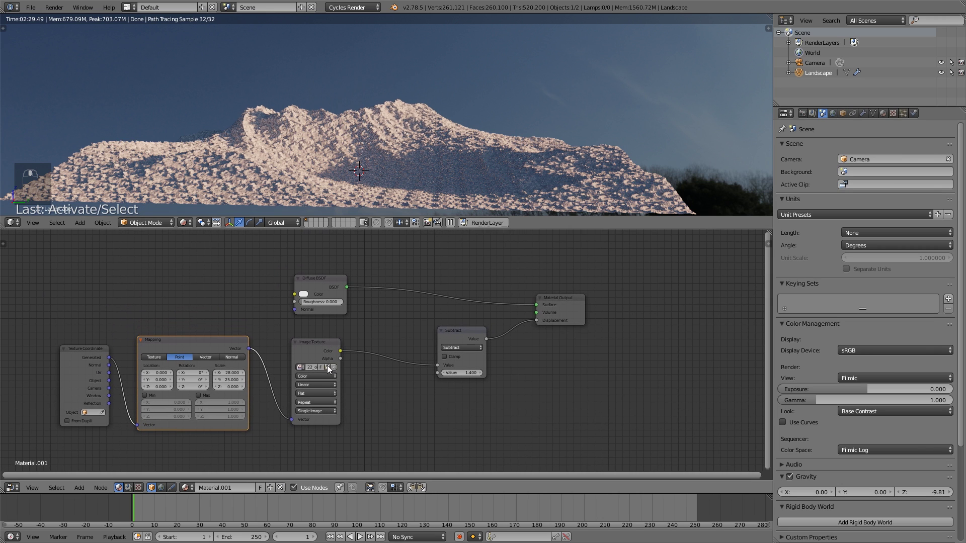
pyautogui.moveTo(216, 348); pyautogui.dragTo(215, 375)
pyautogui.moveTo(314, 343); pyautogui.dragTo(306, 366)
pyautogui.moveTo(451, 331); pyautogui.dragTo(436, 359)
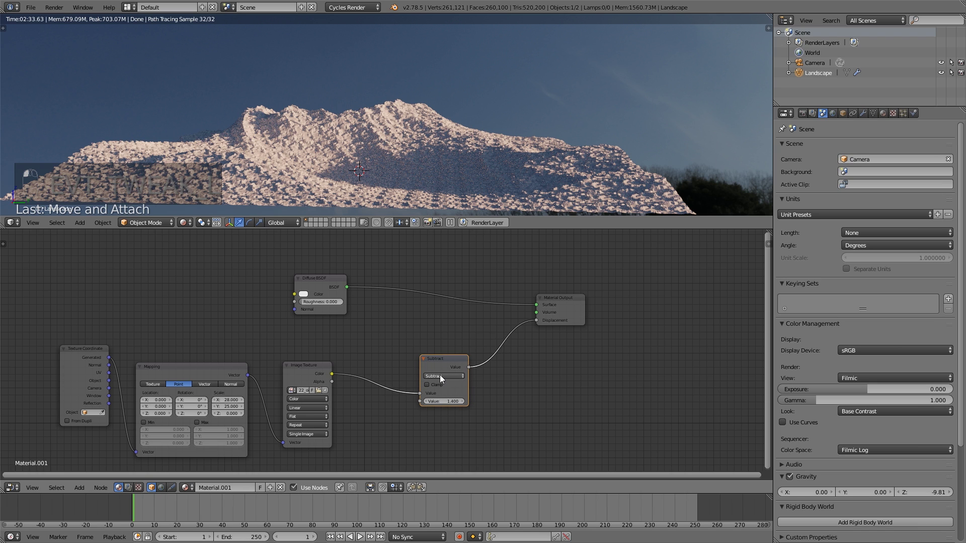
# - Change the displacement Math node's operation to Multiply and refresh the landscape by toggling edit mode
pyautogui.click(440, 376)
pyautogui.click(448, 353)
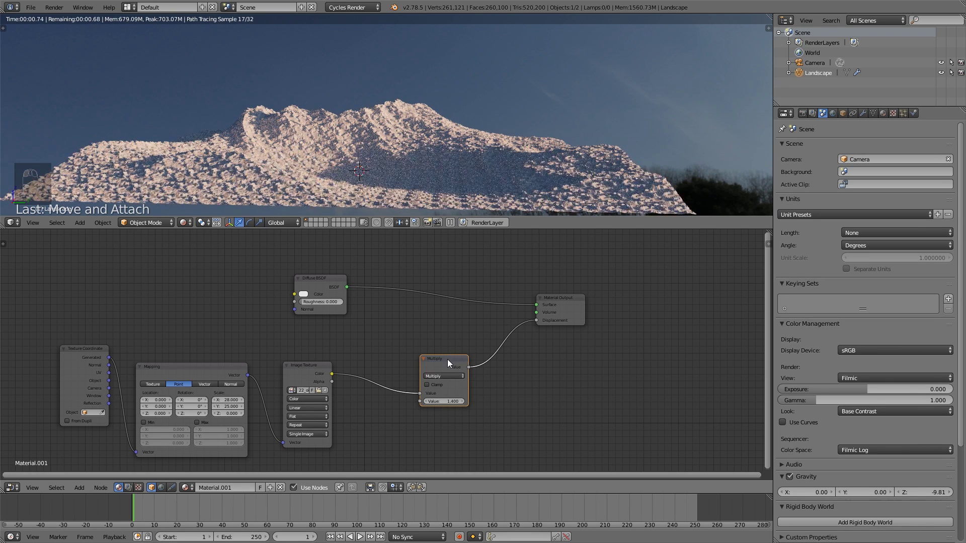
pyautogui.moveTo(448, 360); pyautogui.dragTo(445, 363)
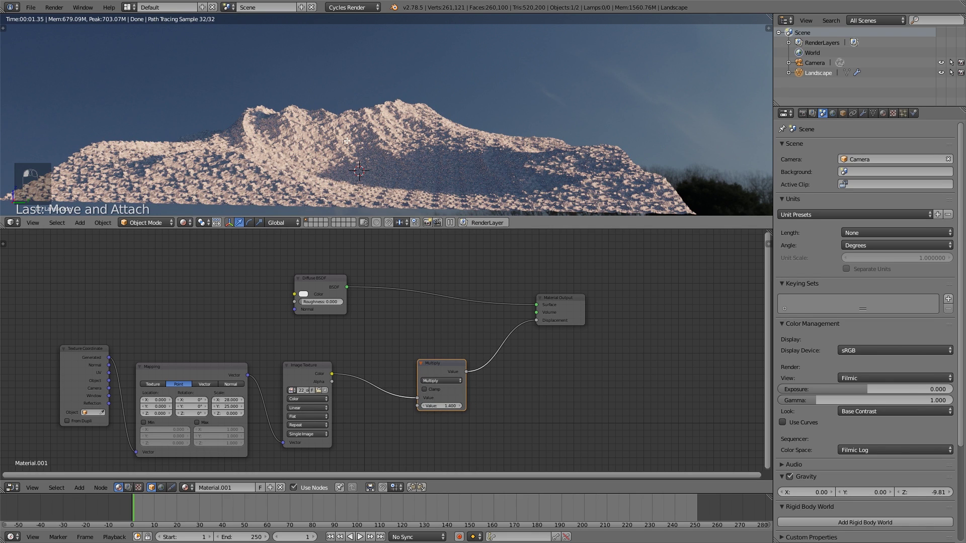
pyautogui.press('Tab')
pyautogui.press('Tab')
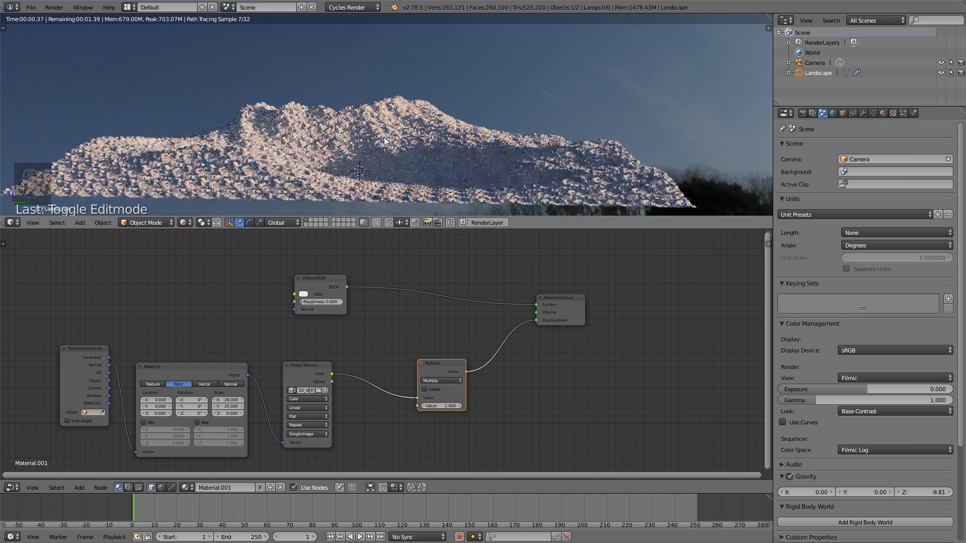
# - Duplicate the Multiply node and insert the copy on the link to the Material Output's Displacement
pyautogui.scroll(2, 534, 334)
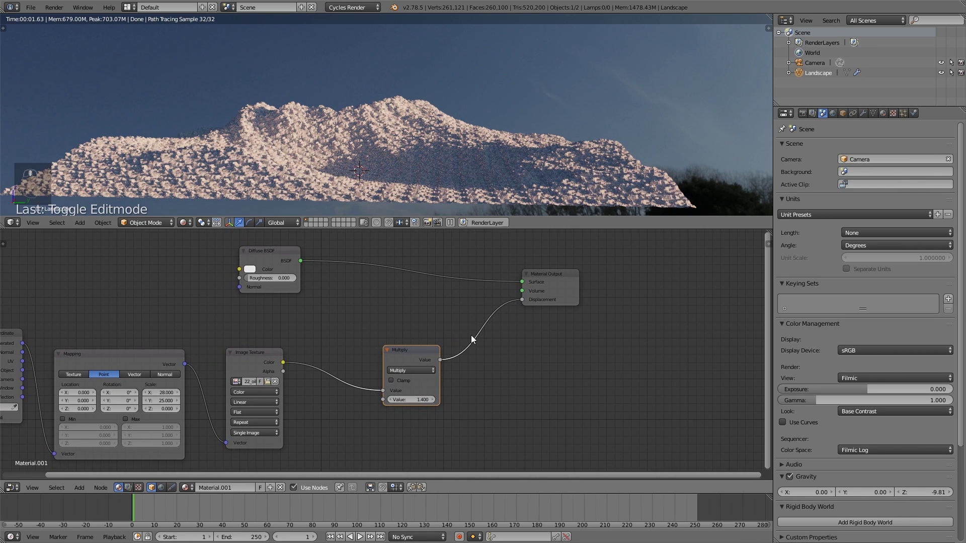
pyautogui.scroll(1, 452, 347)
pyautogui.moveTo(420, 347); pyautogui.dragTo(389, 352)
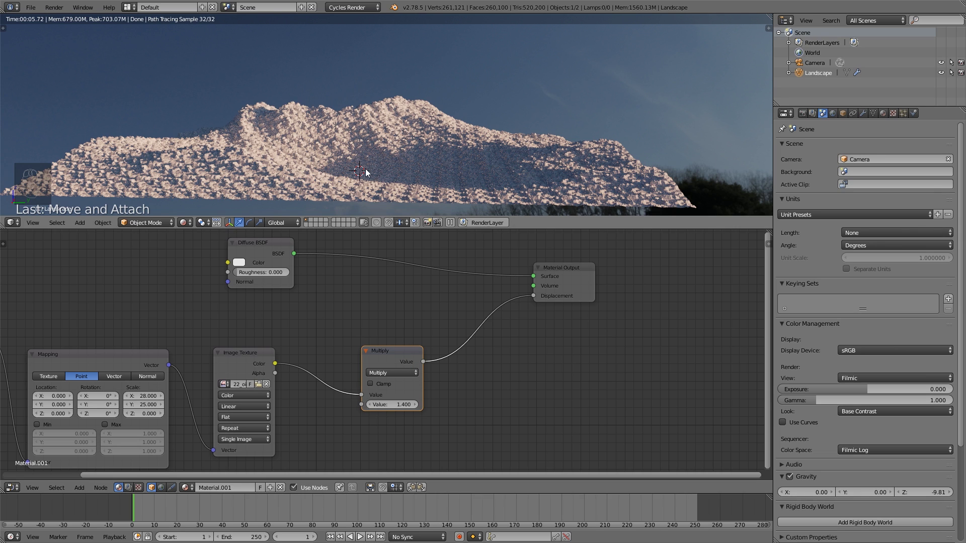
pyautogui.hotkey('shift', 'd')
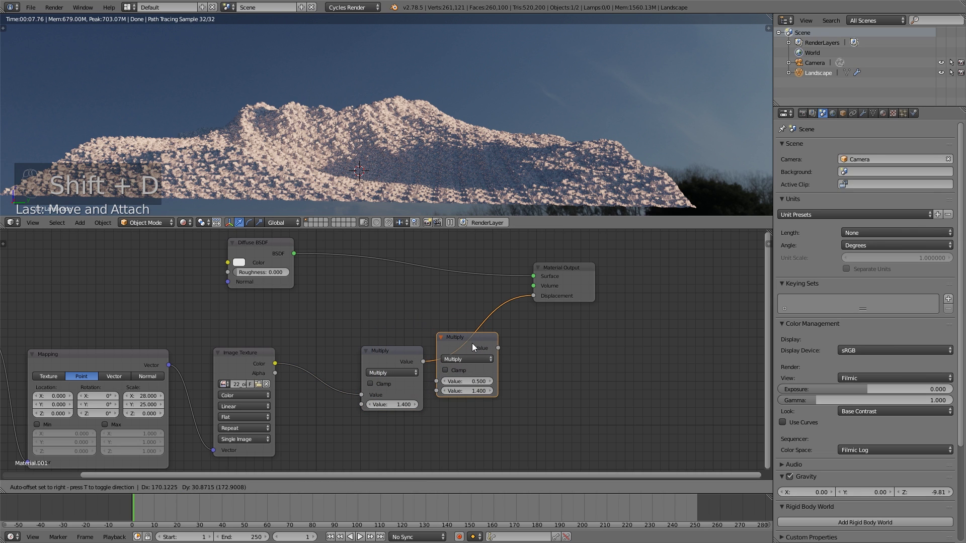
pyautogui.click(471, 343)
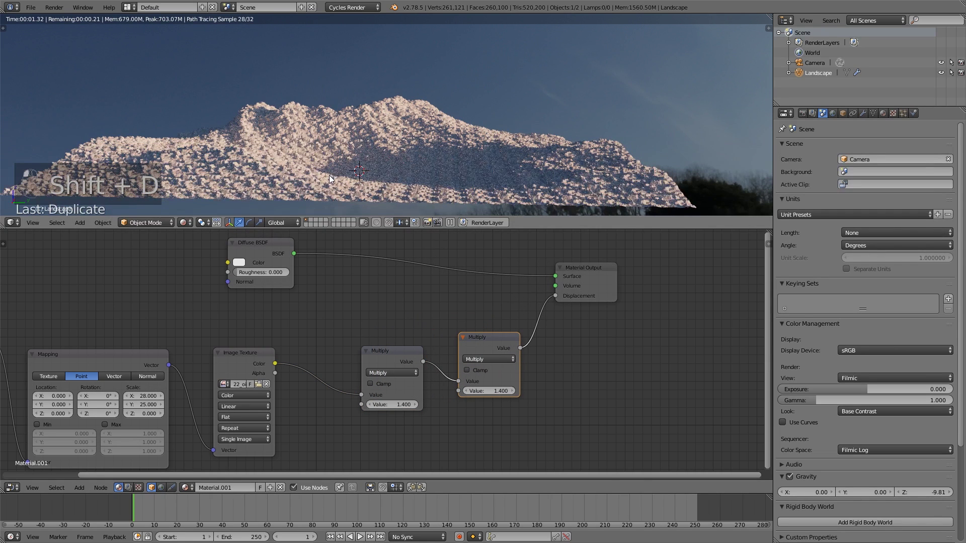
# - Set the duplicated Math node to Subtract with a value of 0.3 and refresh the landscape by toggling edit mode
pyautogui.click(490, 358)
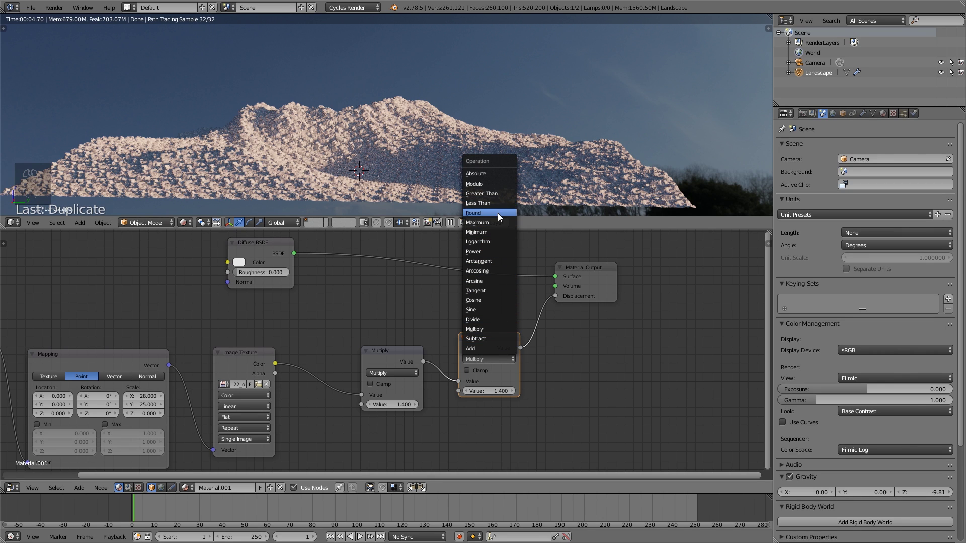
pyautogui.click(501, 340)
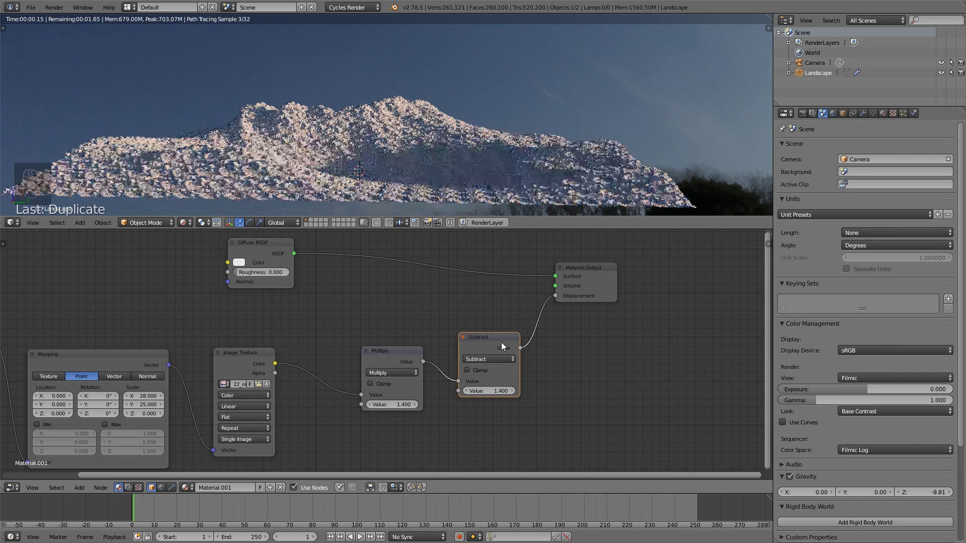
pyautogui.click(504, 392)
pyautogui.write('0.3')
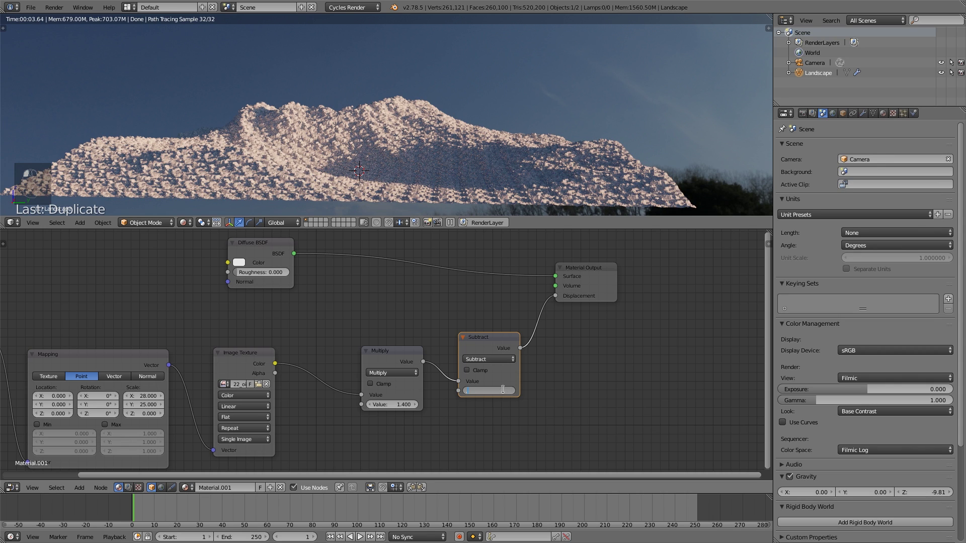
pyautogui.press('Return')
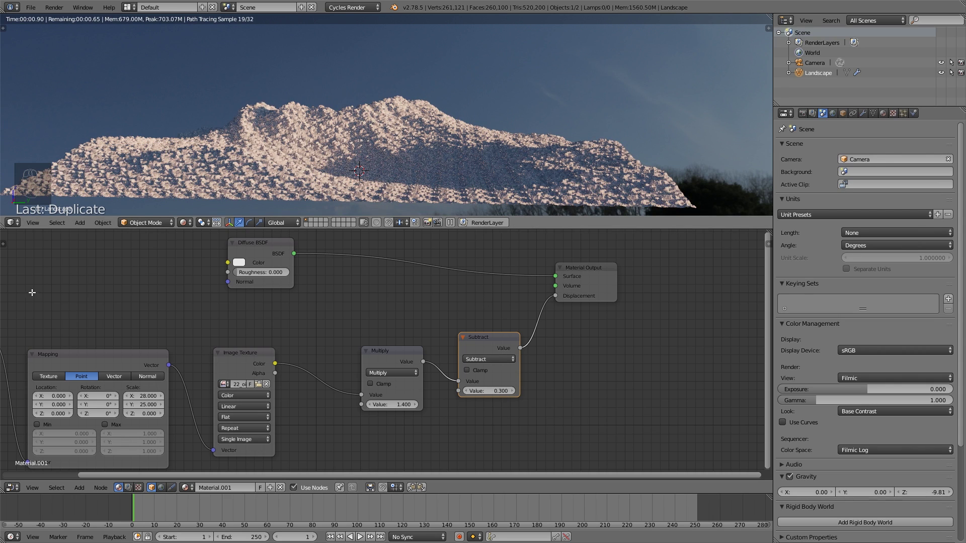
pyautogui.press('Tab')
pyautogui.press('Tab')
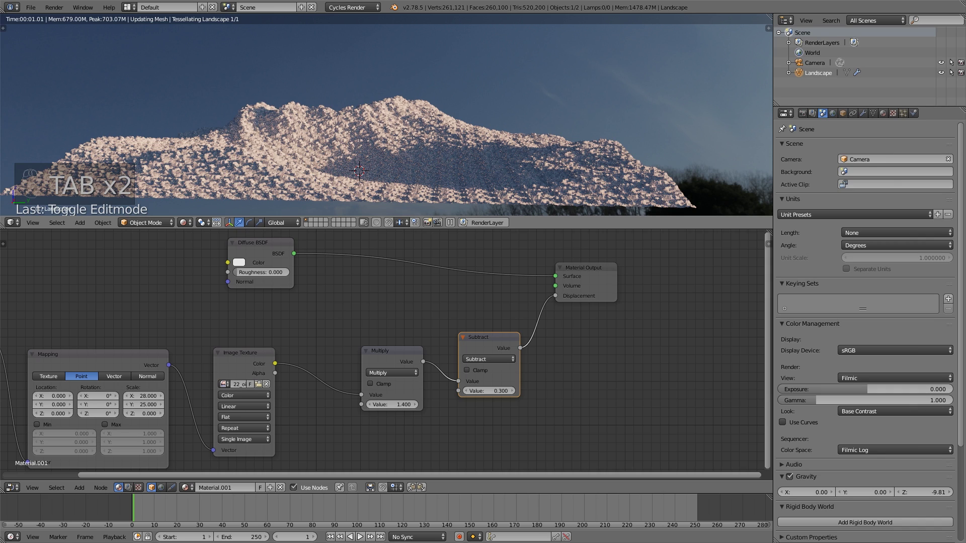
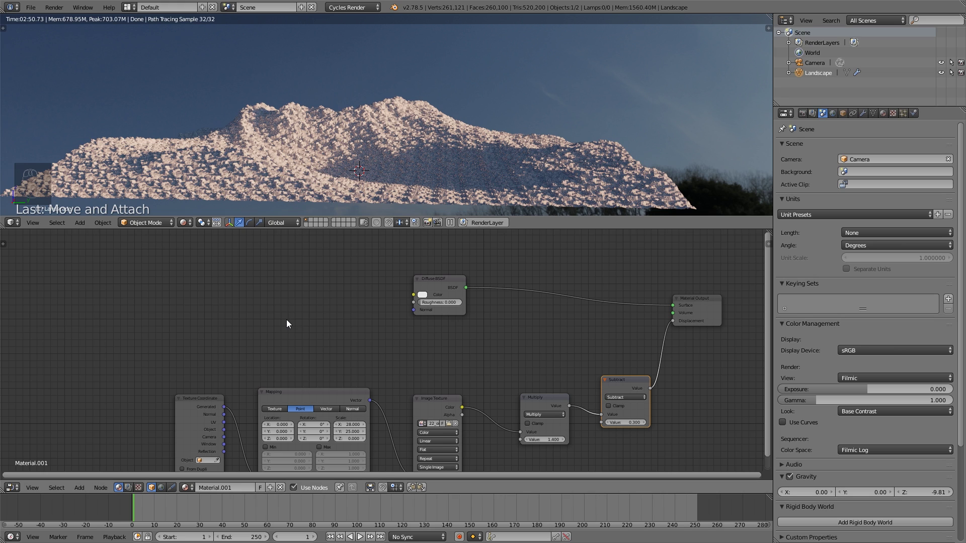
# - Add a Geometry input node and place it in the empty area above and left of the Texture Coordinate node
pyautogui.moveTo(296, 333); pyautogui.dragTo(308, 324, button='middle')
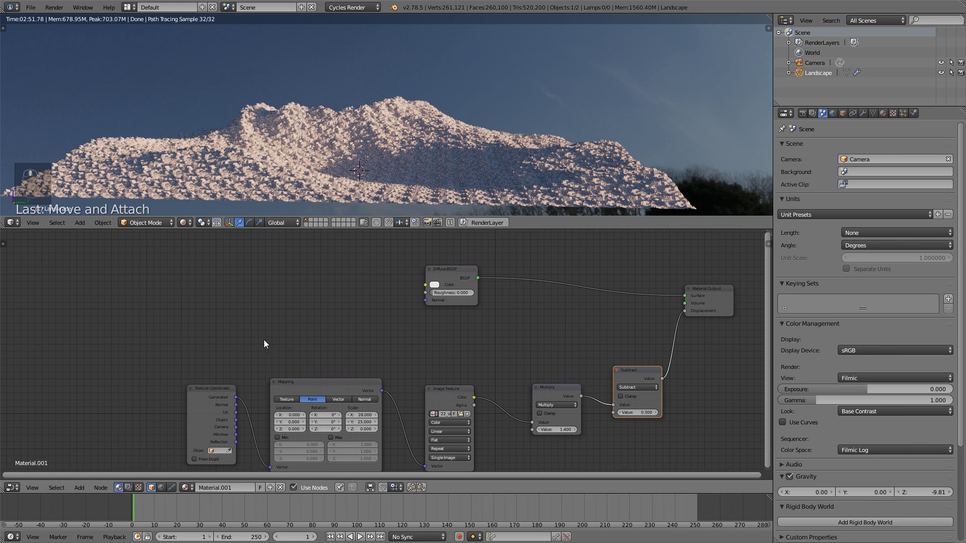
pyautogui.scroll(1, 225, 356)
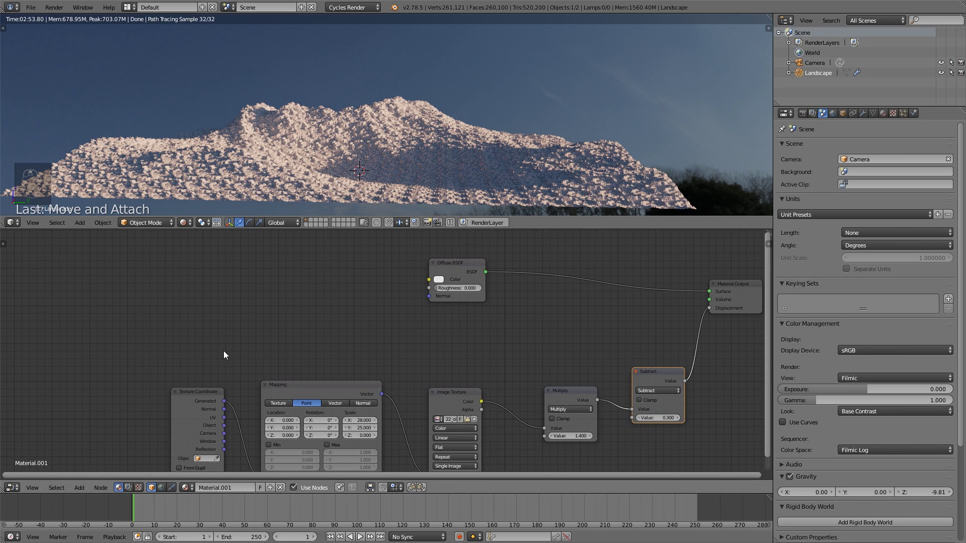
pyautogui.scroll(-1, 192, 354)
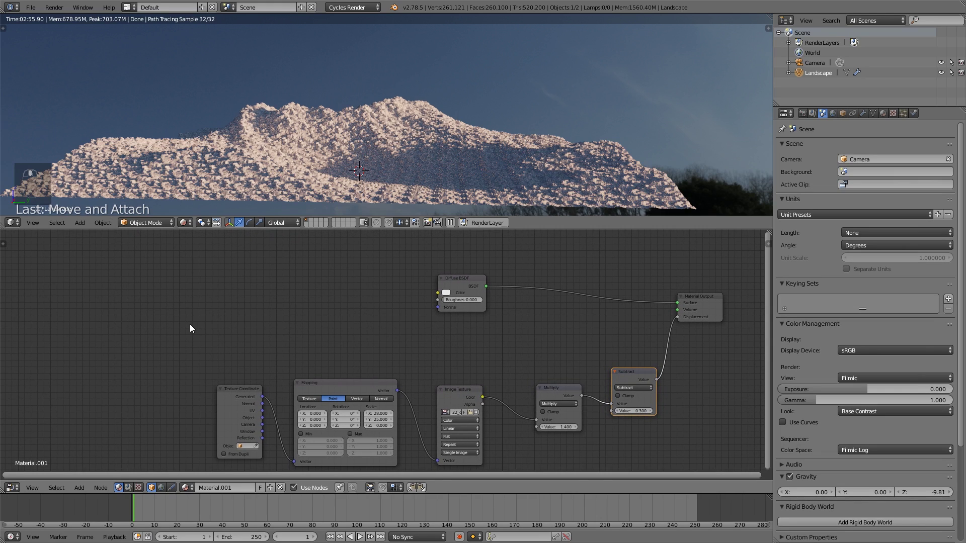
pyautogui.hotkey('shift', 'a')
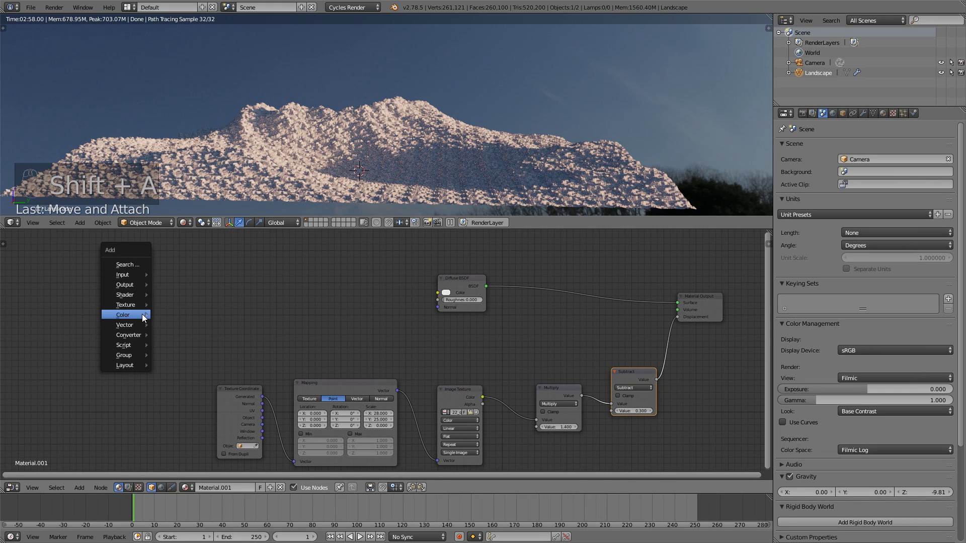
pyautogui.moveTo(143, 316)
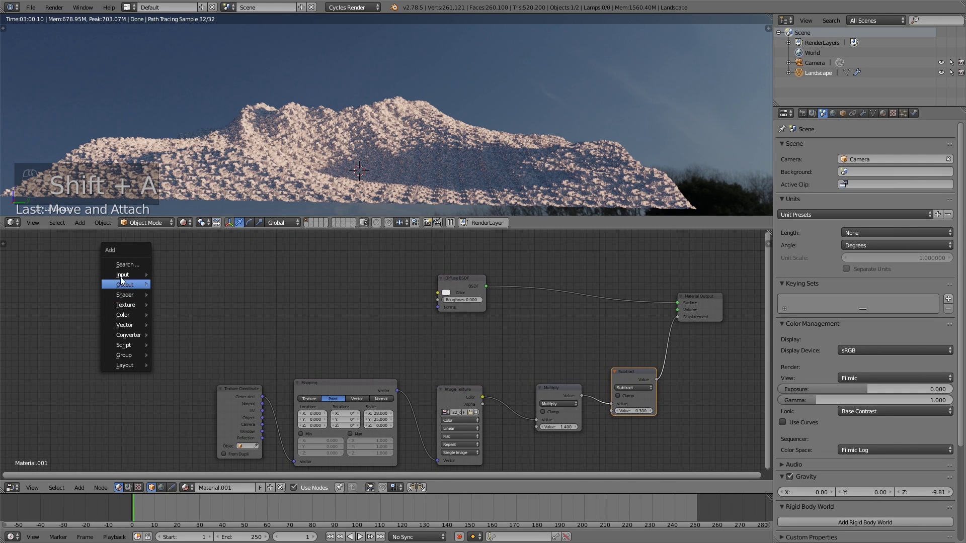
pyautogui.moveTo(120, 276)
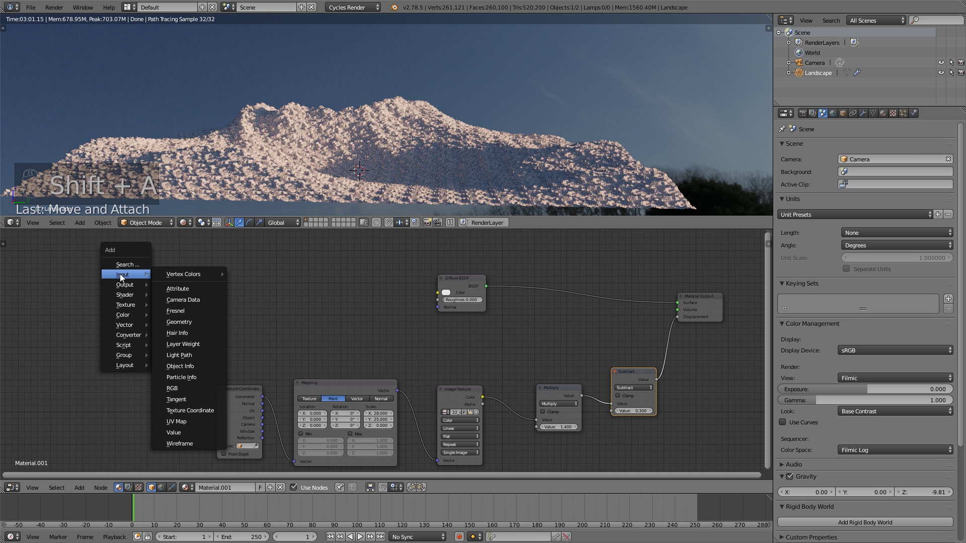
pyautogui.click(201, 320)
pyautogui.click(147, 291)
pyautogui.press('g')
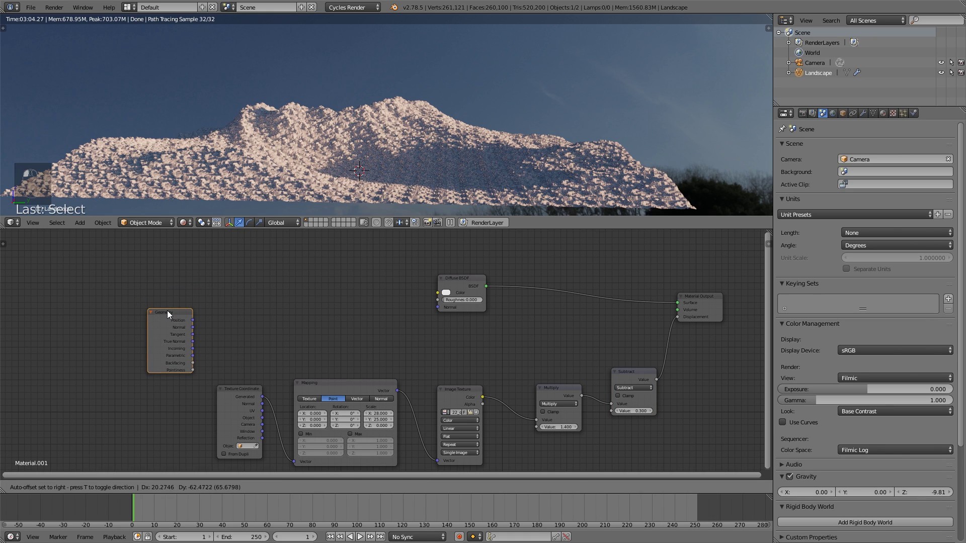
pyautogui.click(167, 310)
pyautogui.moveTo(210, 296); pyautogui.dragTo(216, 309, button='middle')
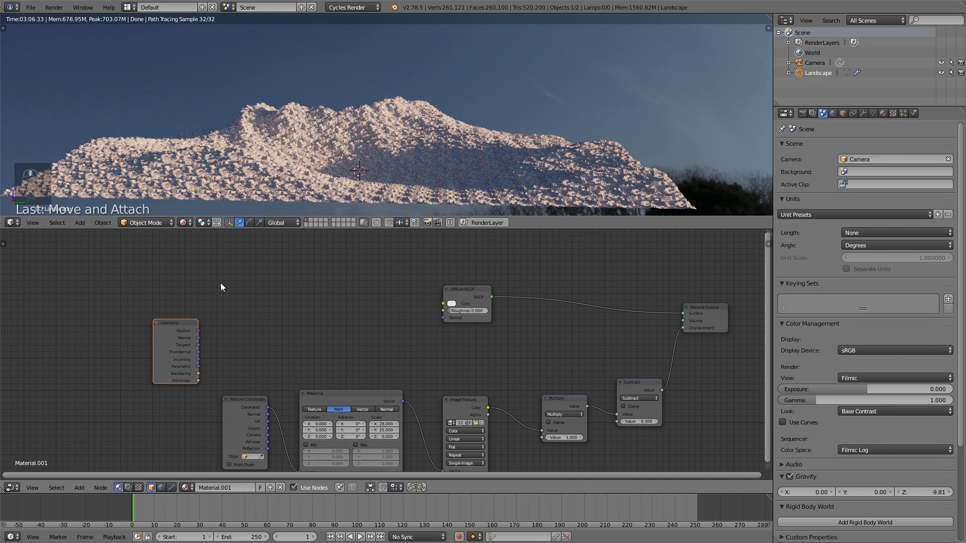
# - Add a Math node in the empty area beside and slightly above the Geometry node
pyautogui.hotkey('shift', 'a')
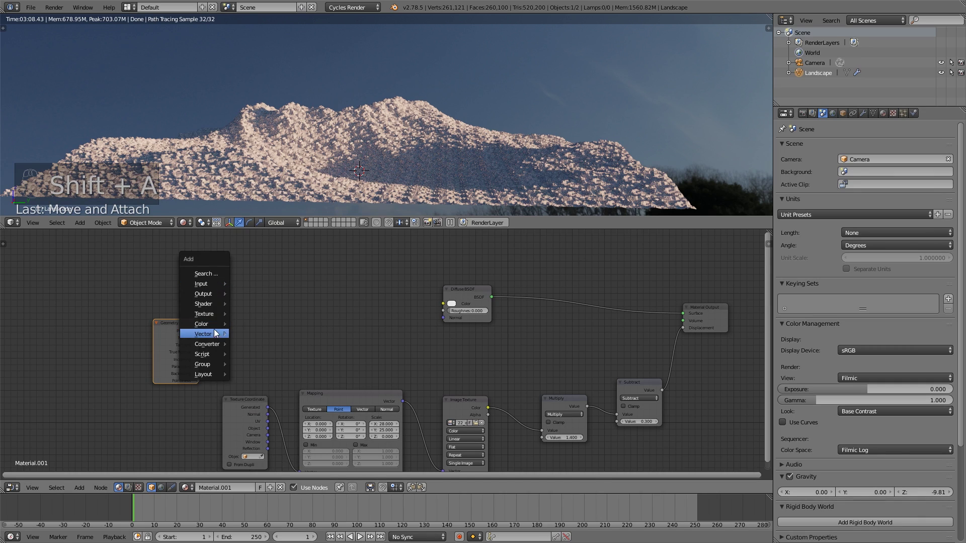
pyautogui.moveTo(224, 334)
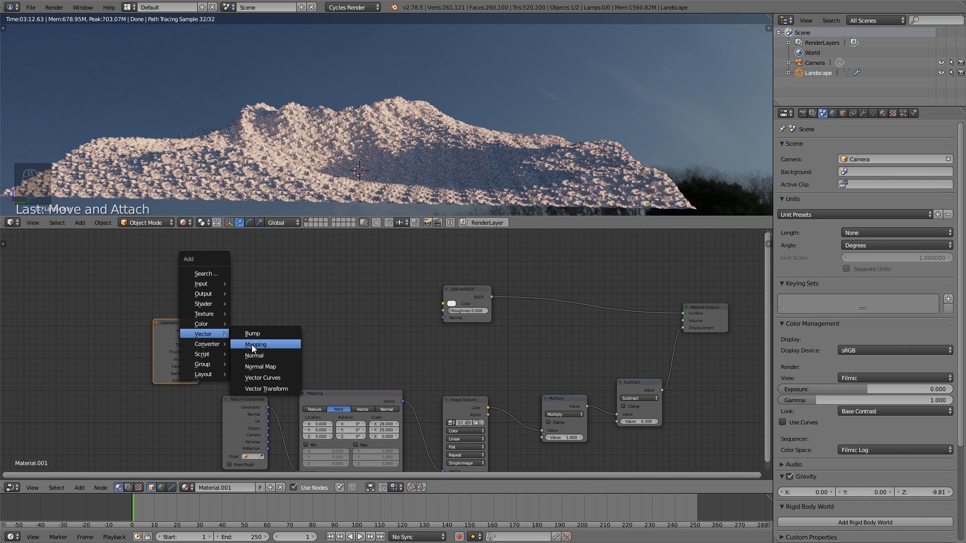
pyautogui.click(254, 399)
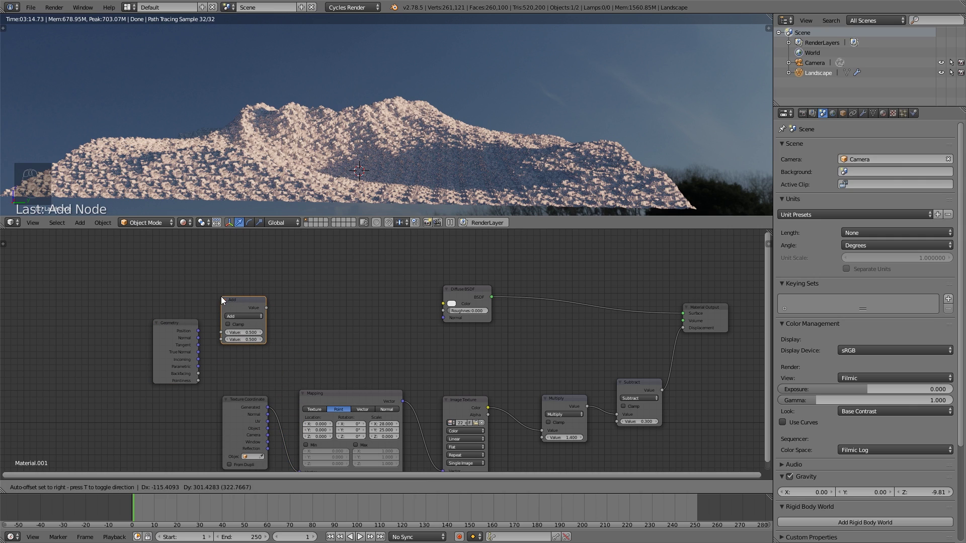
pyautogui.click(221, 297)
pyautogui.scroll(1, 192, 286)
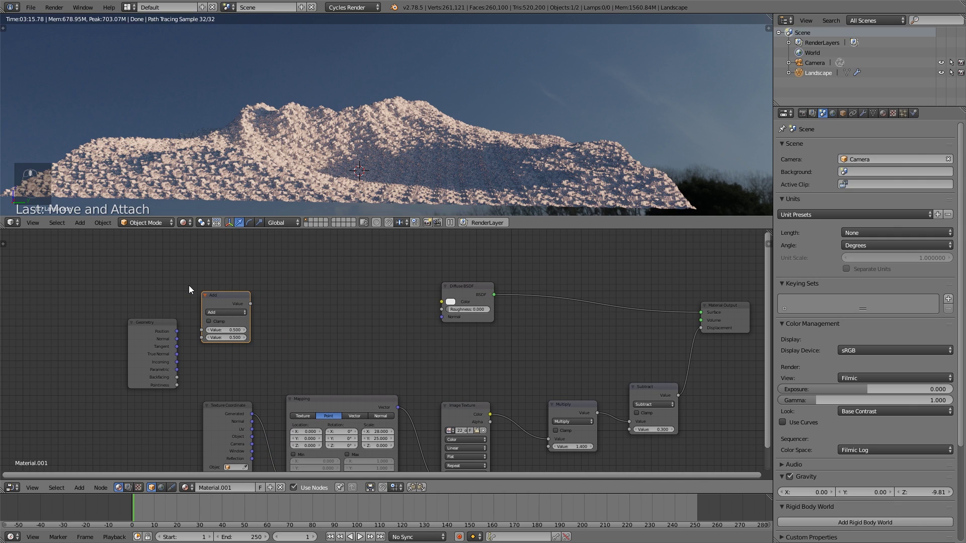
# - Add a Combine XYZ node directly above the Geometry node and adjust the Math node's placement beside them
pyautogui.hotkey('shift', 'a')
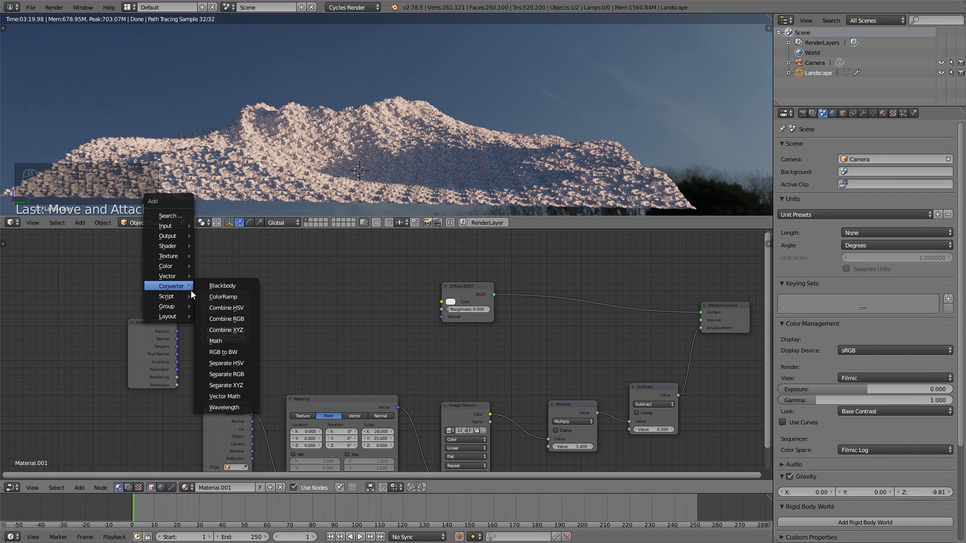
pyautogui.click(242, 330)
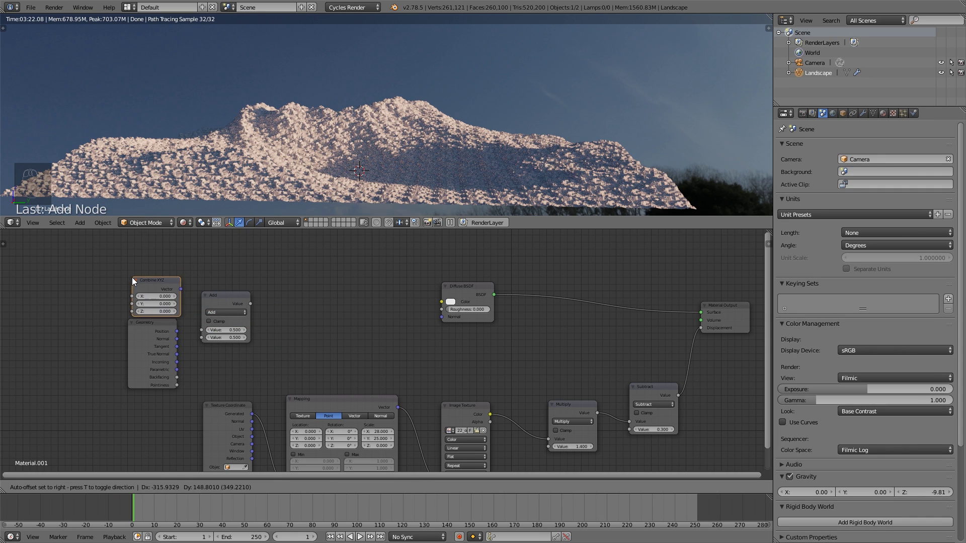
pyautogui.click(129, 274)
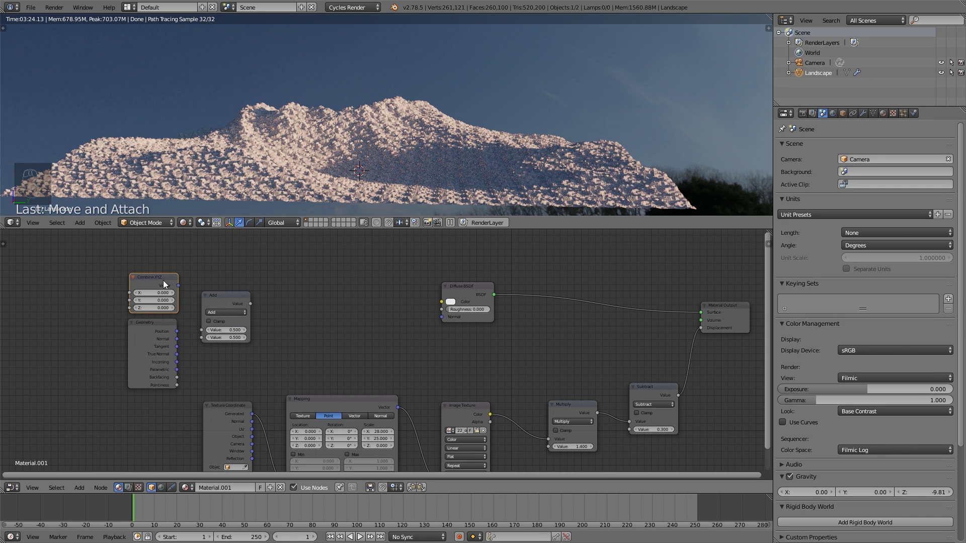
pyautogui.moveTo(231, 293); pyautogui.dragTo(189, 301, button='middle')
pyautogui.moveTo(193, 304); pyautogui.dragTo(187, 300)
pyautogui.moveTo(230, 322); pyautogui.dragTo(218, 324, button='middle')
pyautogui.scroll(1, 215, 324)
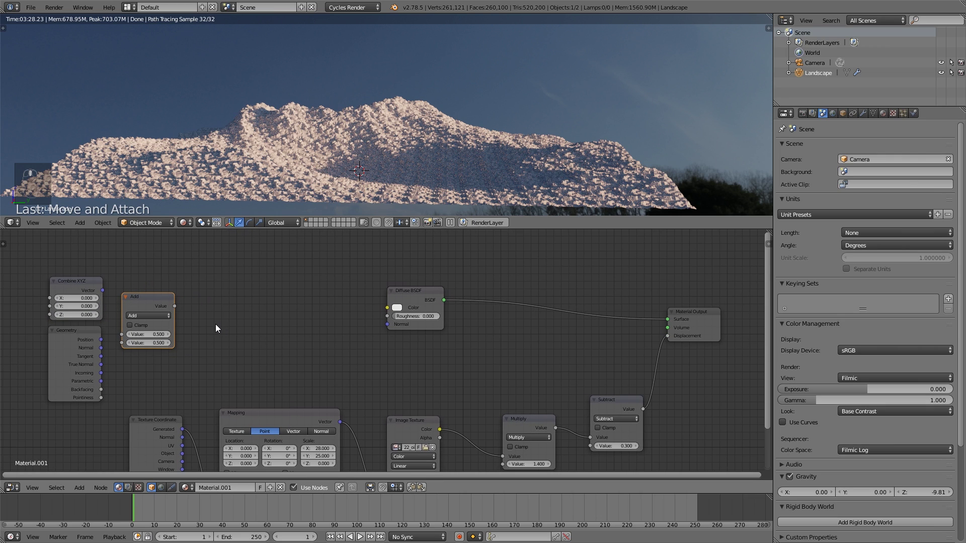
# - Add a Separate XYZ node to the right of the Math node and shift the Geometry node slightly down
pyautogui.hotkey('shift', 'a')
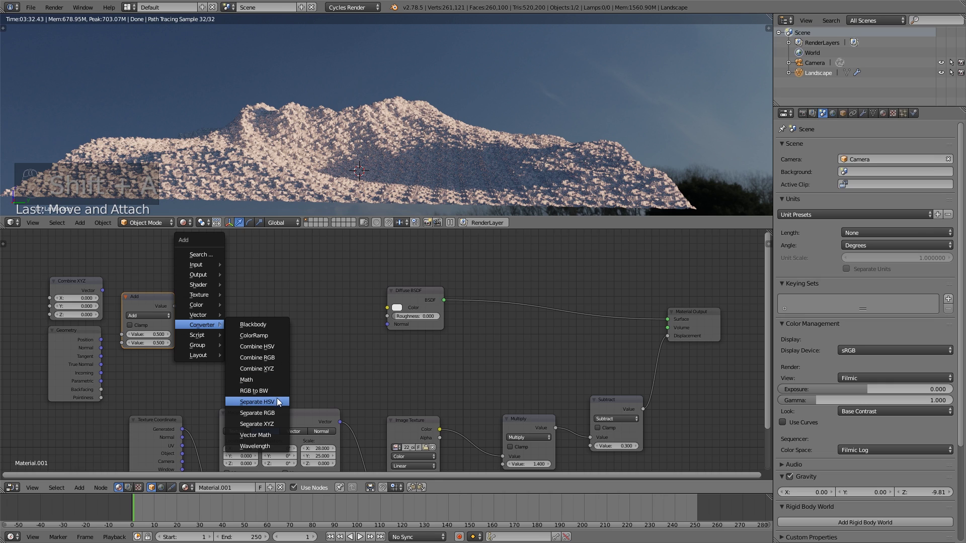
pyautogui.click(279, 424)
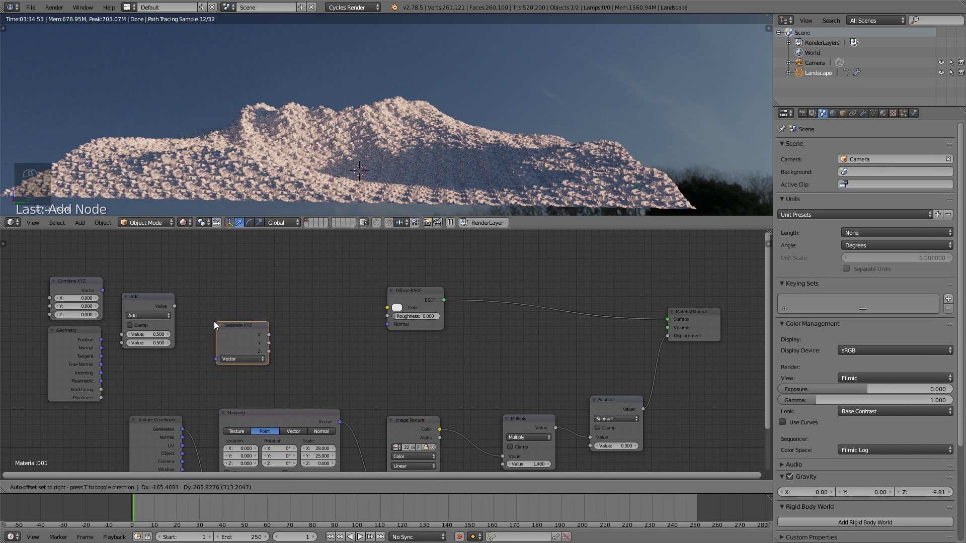
pyautogui.click(201, 300)
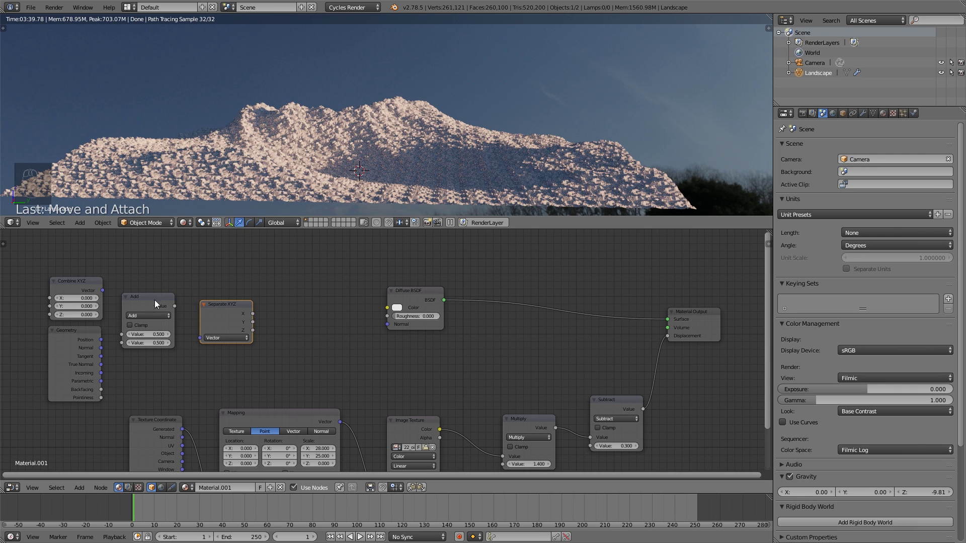
pyautogui.moveTo(80, 336); pyautogui.dragTo(79, 343)
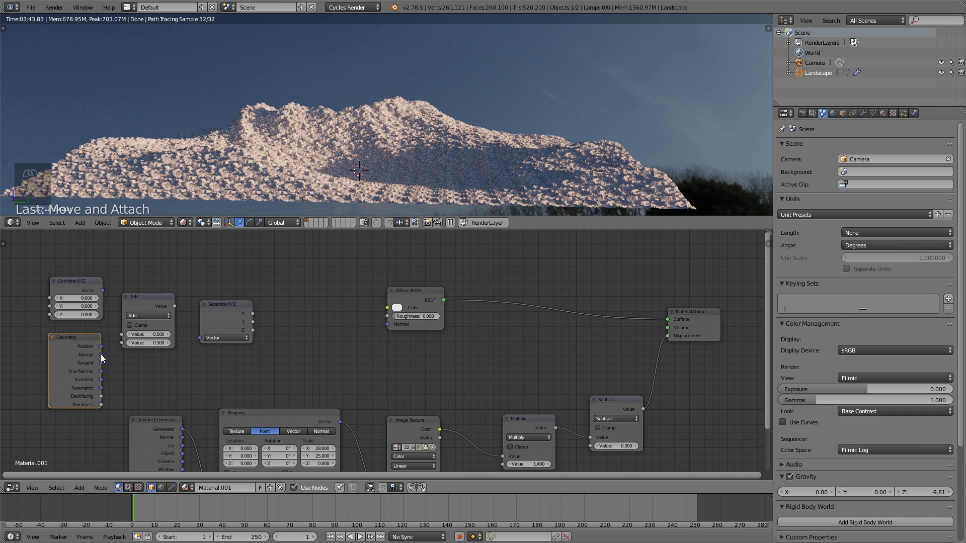
# - Link the Geometry Normal and the Combine XYZ Vector to the Math node's two inputs and check its operations
pyautogui.moveTo(102, 355); pyautogui.dragTo(126, 344)
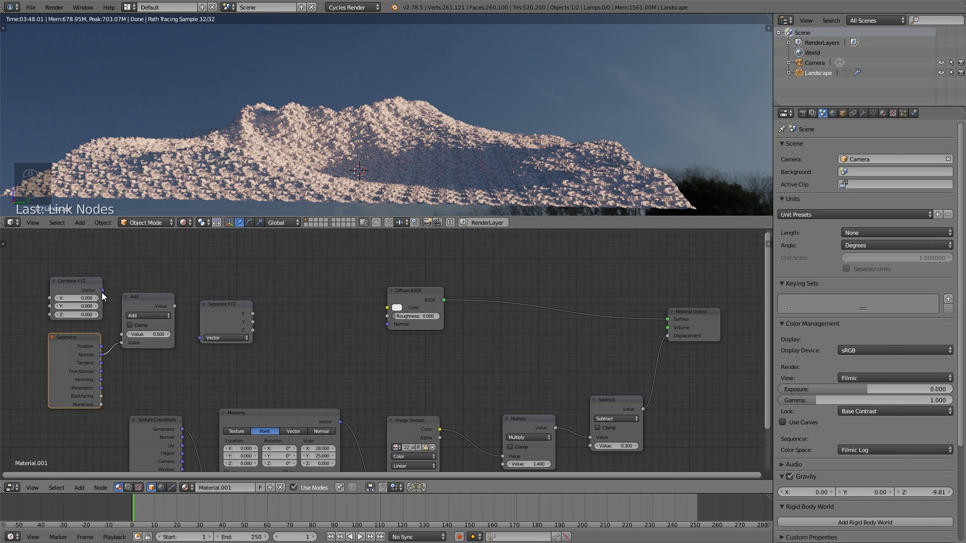
pyautogui.moveTo(103, 291); pyautogui.dragTo(110, 277)
pyautogui.moveTo(125, 337); pyautogui.dragTo(125, 337)
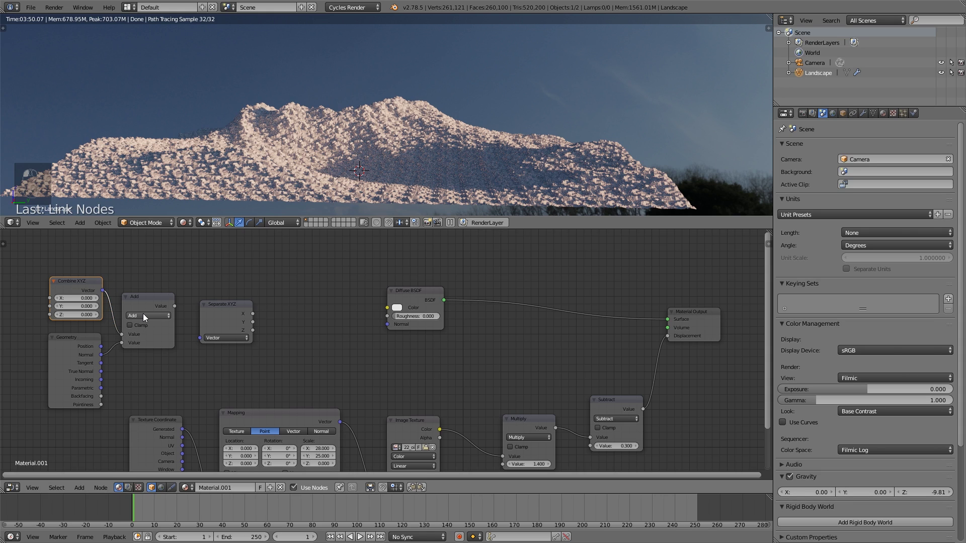
pyautogui.moveTo(144, 294); pyautogui.dragTo(147, 292)
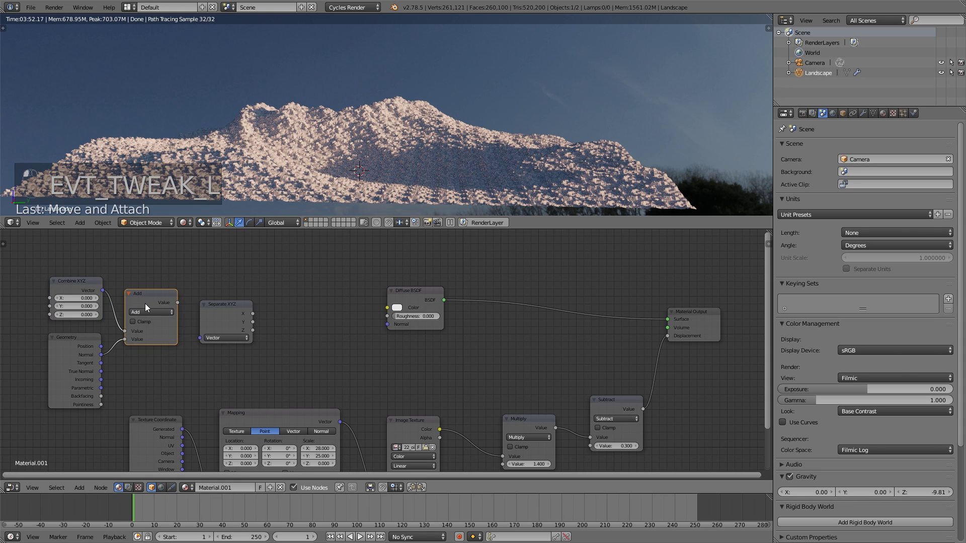
pyautogui.click(144, 313)
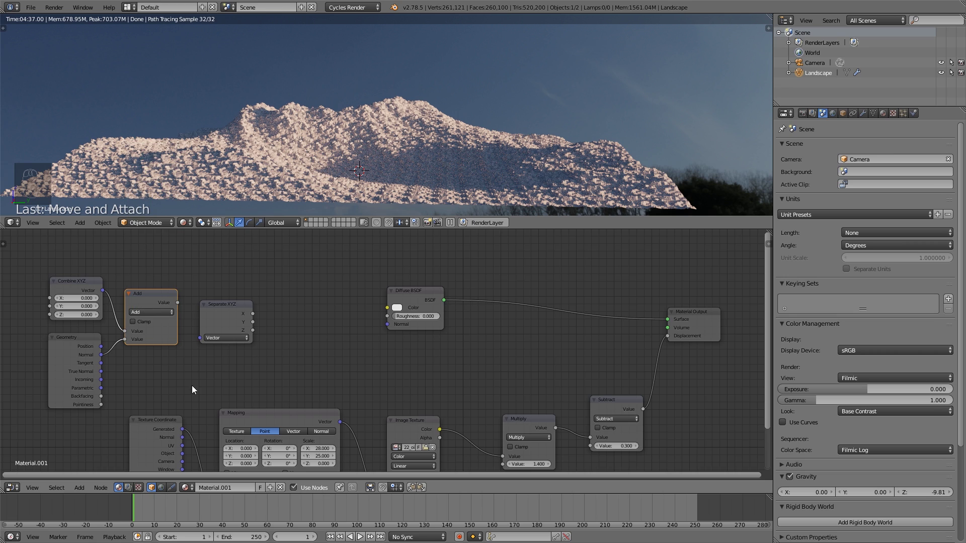
# - Delete the Math node between the Geometry and Separate XYZ nodes
pyautogui.scroll(1, 168, 357)
pyautogui.moveTo(111, 305); pyautogui.dragTo(151, 308, button='middle')
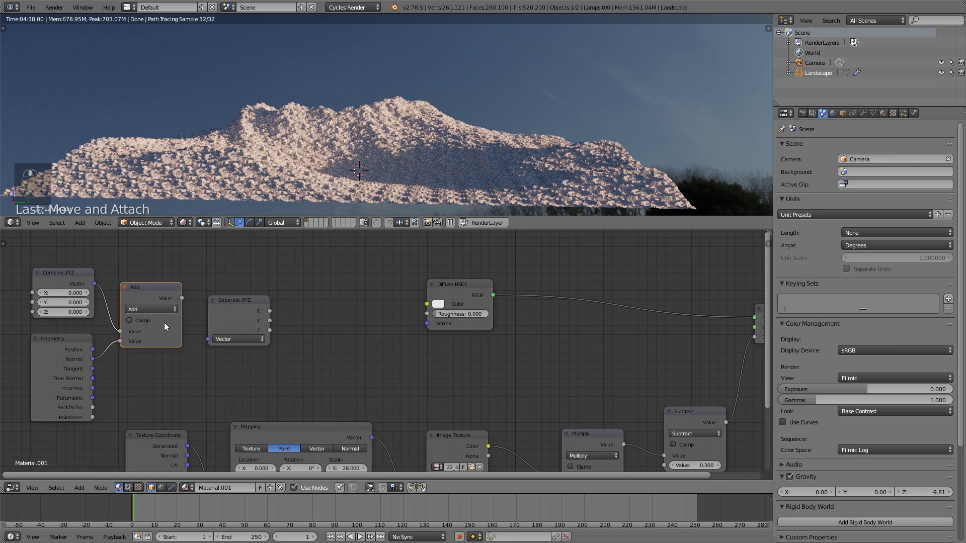
pyautogui.click(162, 298)
pyautogui.press('x')
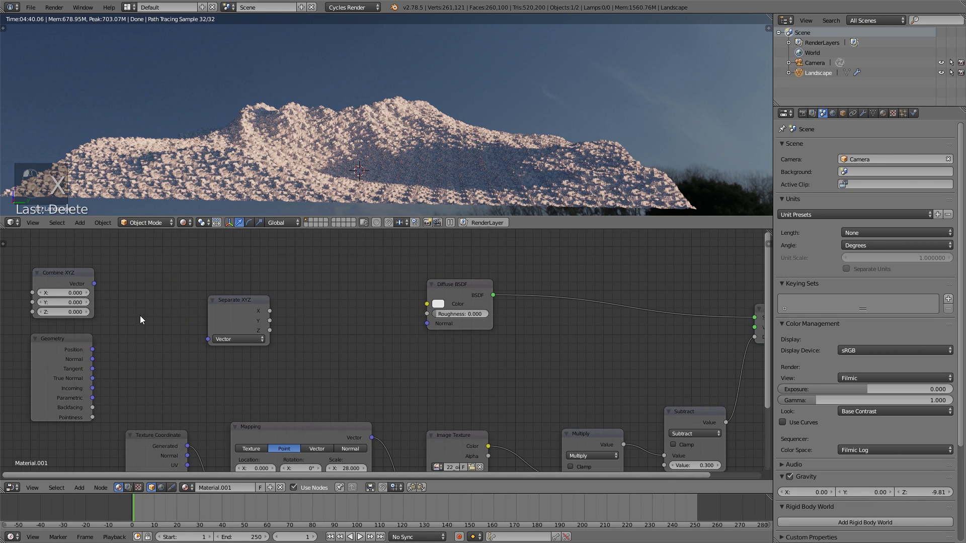
# - Add a Vector Math node between the Geometry and Separate XYZ nodes and set its operation to Average
pyautogui.hotkey('shift', 'a')
pyautogui.moveTo(141, 318)
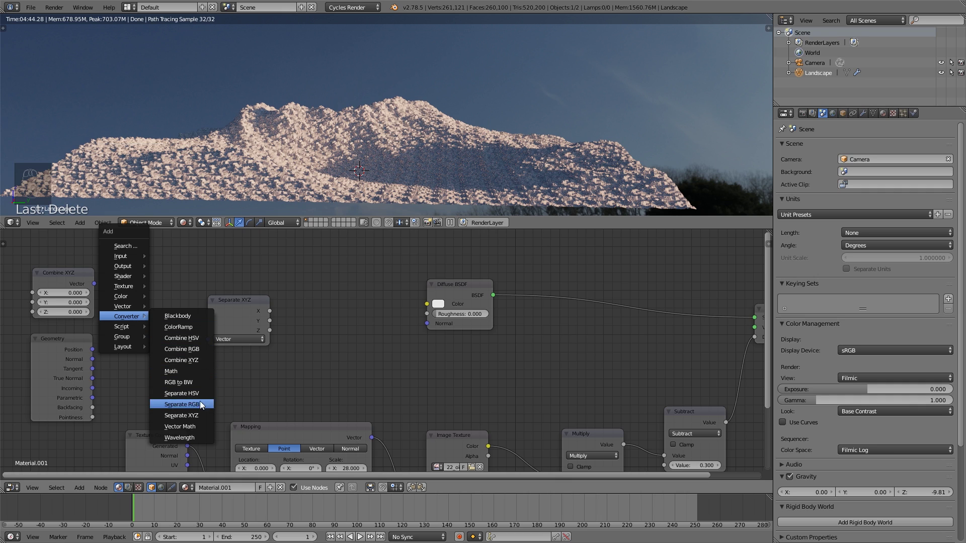
pyautogui.click(198, 427)
pyautogui.click(122, 298)
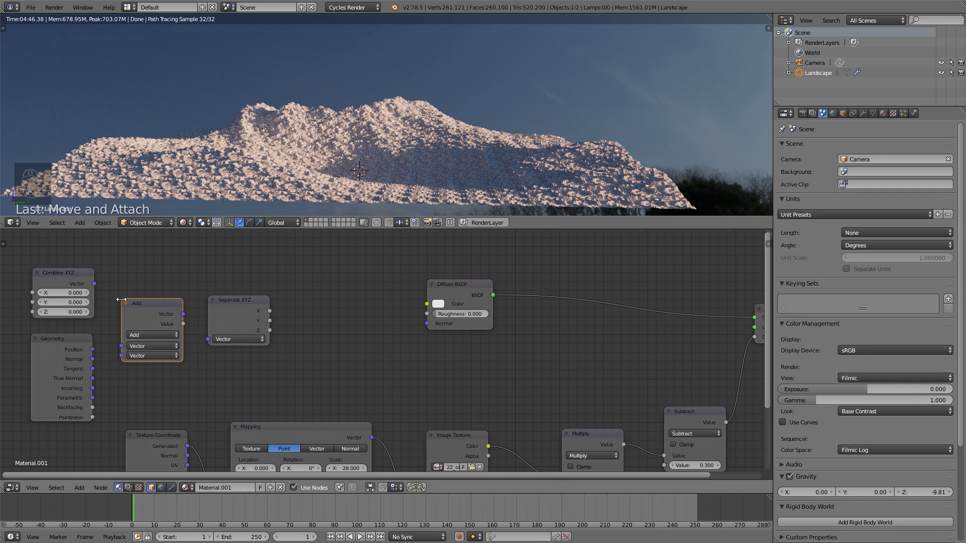
pyautogui.click(146, 336)
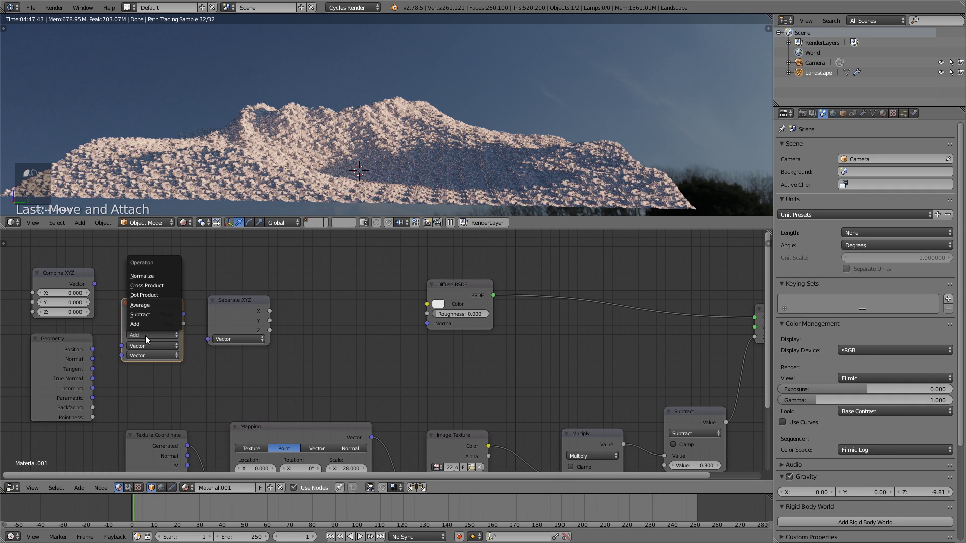
pyautogui.click(149, 305)
# - Link Geometry Normal and Combine XYZ Vector into the Average node, and its Vector output into Separate XYZ
pyautogui.moveTo(98, 341); pyautogui.dragTo(121, 356)
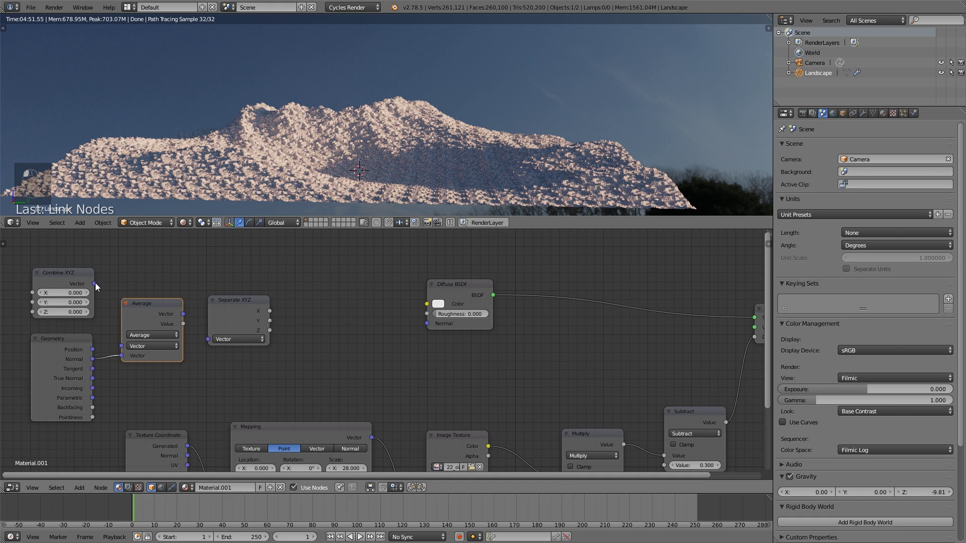
pyautogui.moveTo(94, 283); pyautogui.dragTo(121, 345)
pyautogui.moveTo(147, 300); pyautogui.dragTo(190, 300)
pyautogui.moveTo(216, 339); pyautogui.dragTo(249, 304)
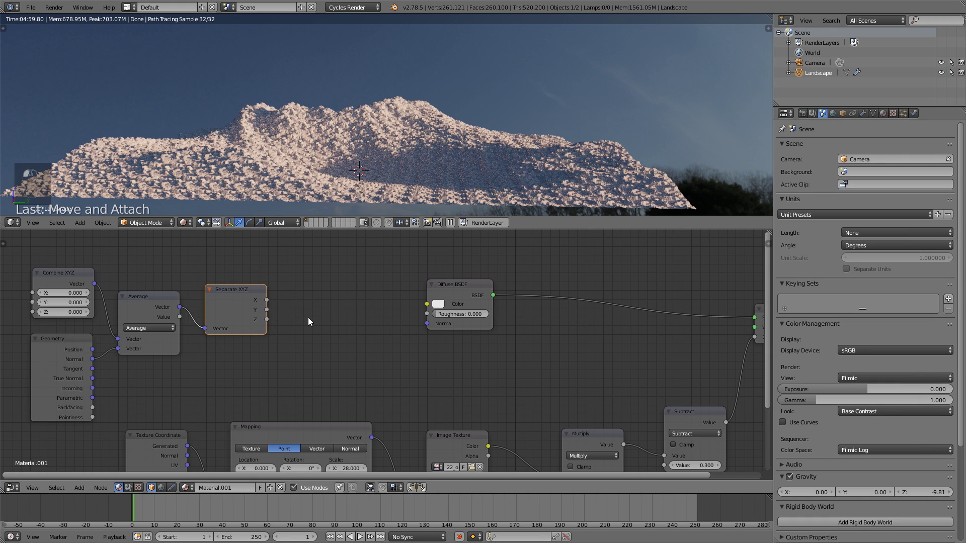
# - Add a ColorRamp node after Separate XYZ and link the Z output to its Fac input
pyautogui.hotkey('shift', 'a')
pyautogui.moveTo(307, 318)
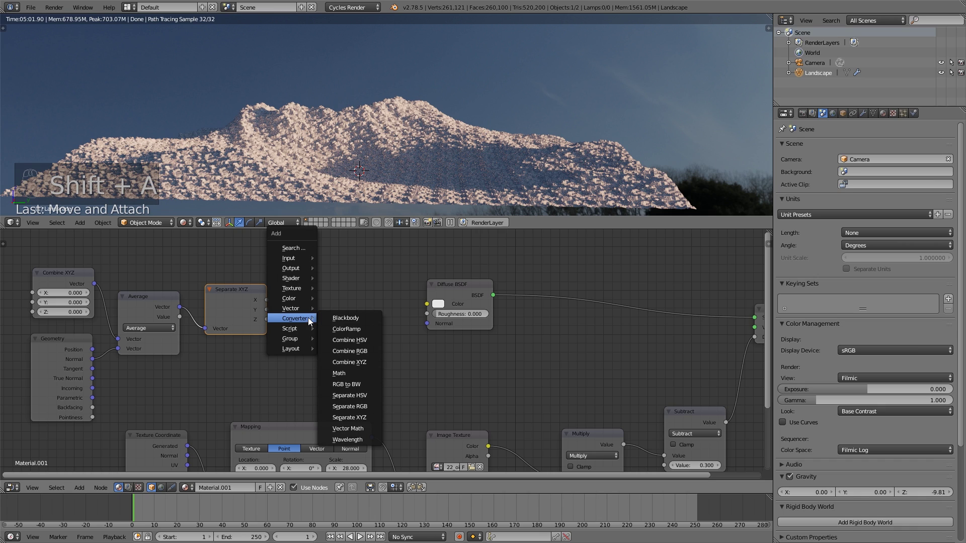
pyautogui.click(354, 329)
pyautogui.click(280, 269)
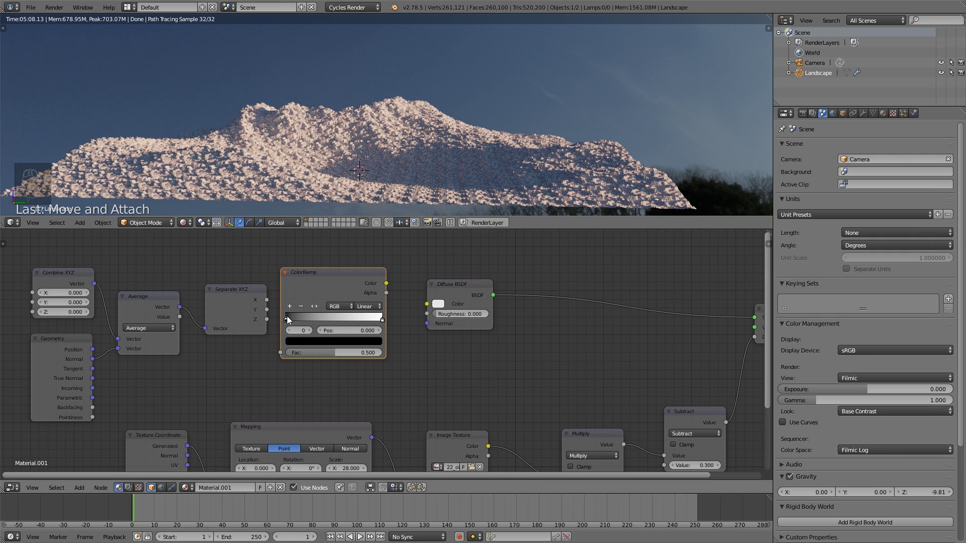
pyautogui.moveTo(266, 320); pyautogui.dragTo(281, 318)
pyautogui.moveTo(282, 350); pyautogui.dragTo(281, 355)
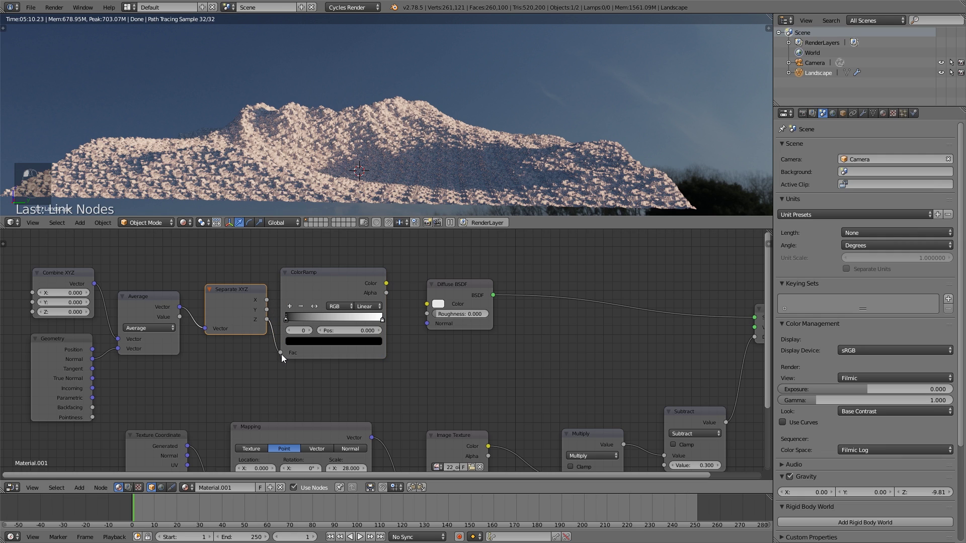
# - Preview the ColorRamp through an emission viewer and bring its stops close together, with the white stop at 0.659
pyautogui.keyDown('ctrl'); pyautogui.keyDown('shift'); pyautogui.click(369, 282); pyautogui.keyUp('shift'); pyautogui.keyUp('ctrl')
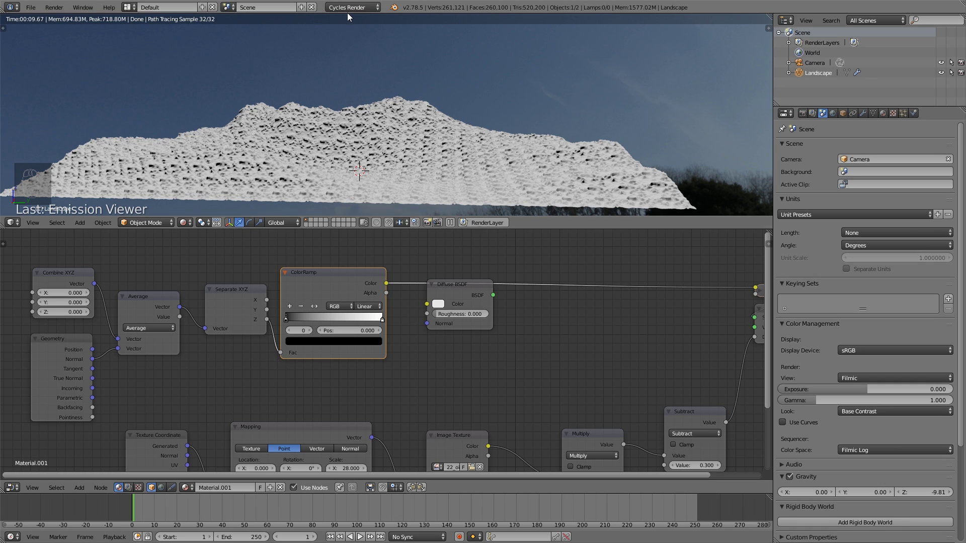
pyautogui.moveTo(285, 320); pyautogui.dragTo(347, 319)
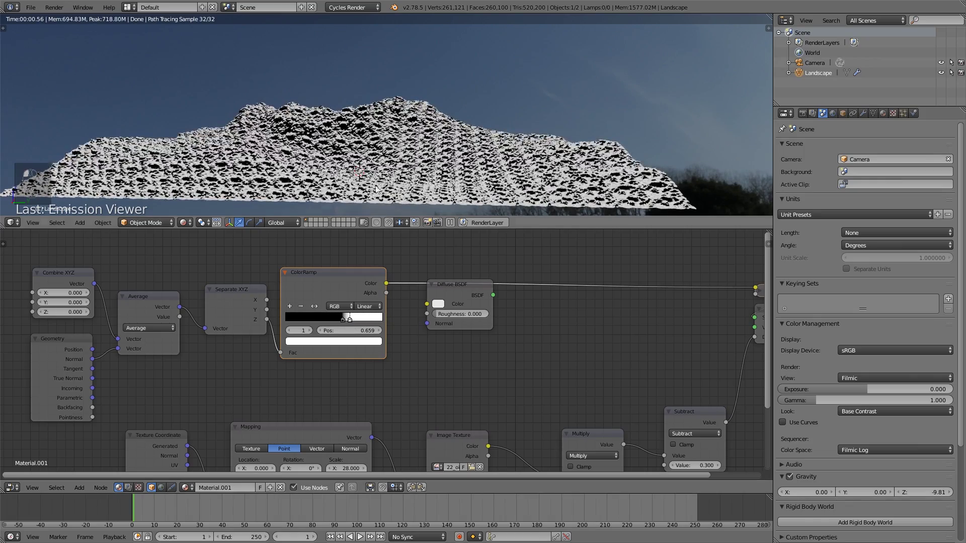
# - Examine the black-and-white slope mask on the landscape from above, from the side and at close range
pyautogui.moveTo(377, 146); pyautogui.dragTo(416, 75, button='middle')
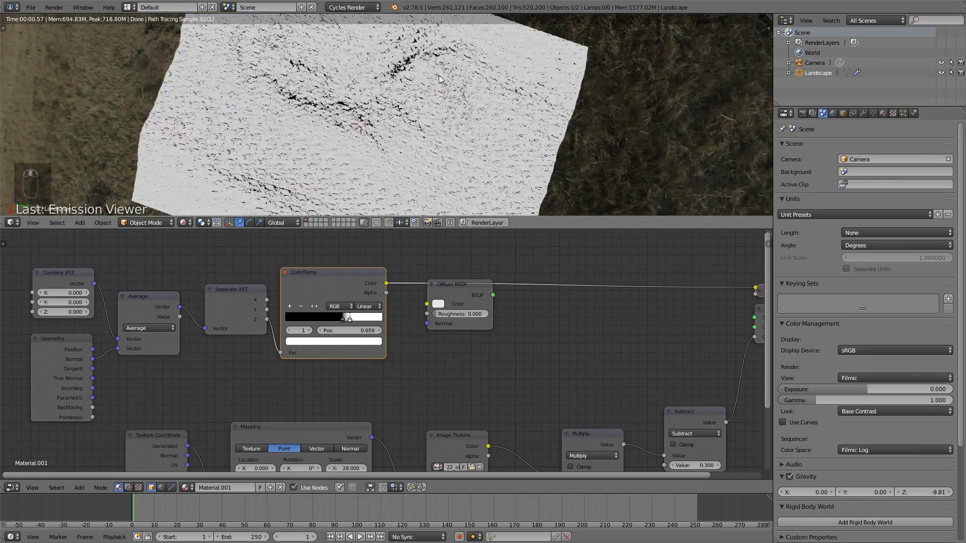
pyautogui.press('KP_7')
pyautogui.scroll(4, 438, 116)
pyautogui.moveTo(439, 116); pyautogui.dragTo(390, 145, button='middle')
pyautogui.press('KP_0')
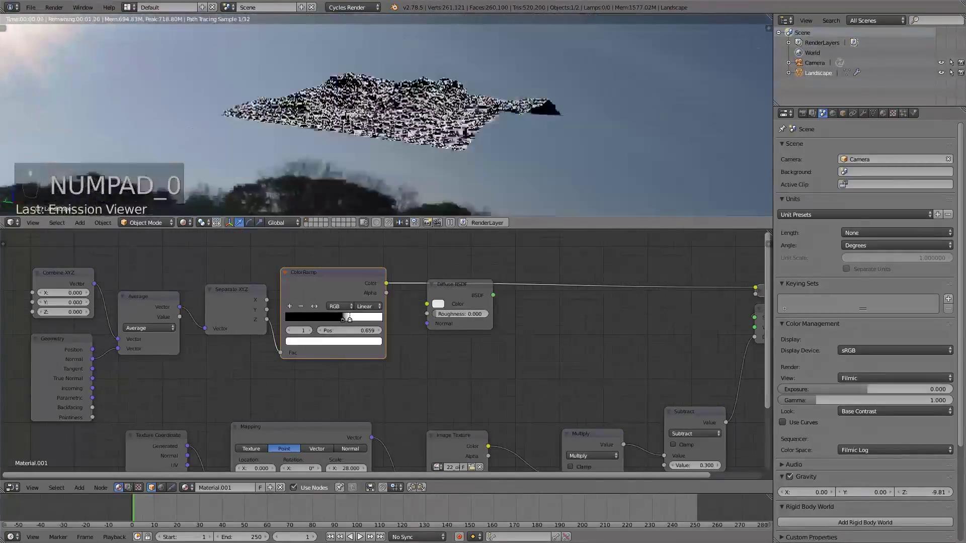
pyautogui.scroll(8, 421, 116)
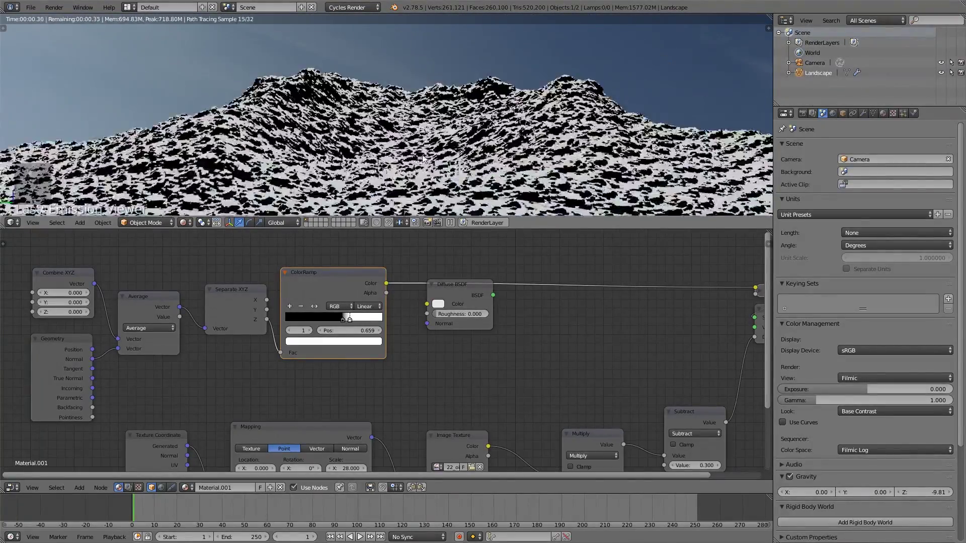
# - Tidy the Average and Separate XYZ nodes and move the Diffuse BSDF up, clear of the ColorRamp's viewer link
pyautogui.scroll(-2, 325, 393)
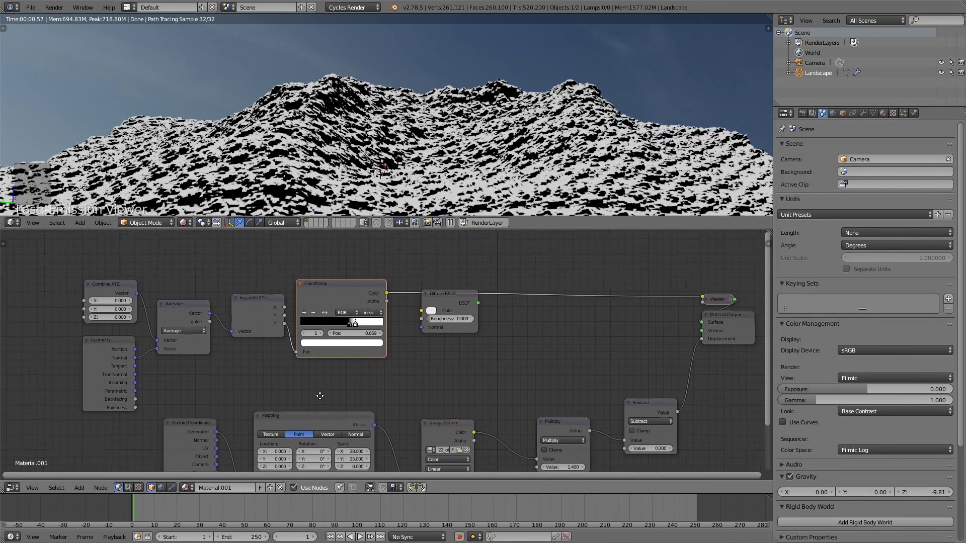
pyautogui.moveTo(189, 321); pyautogui.dragTo(189, 313)
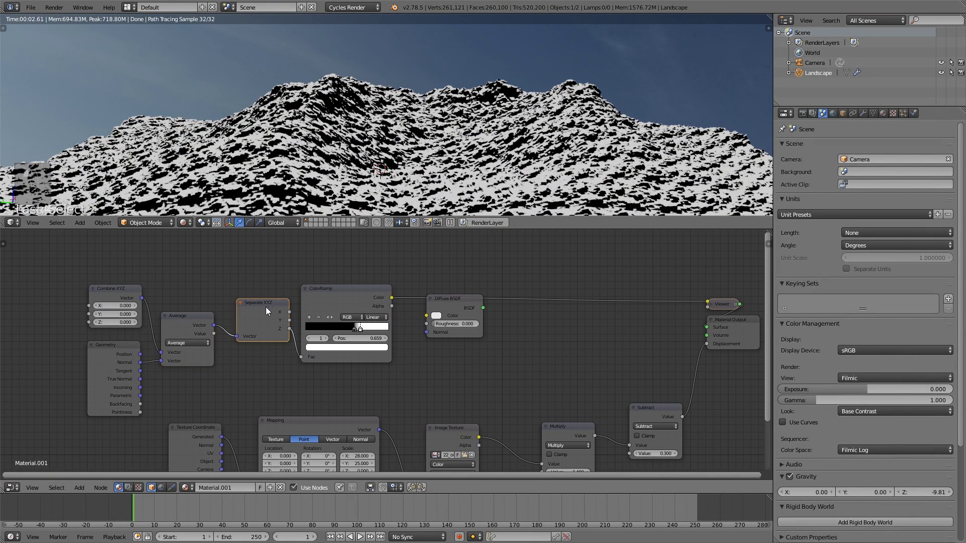
pyautogui.moveTo(265, 307); pyautogui.dragTo(255, 319)
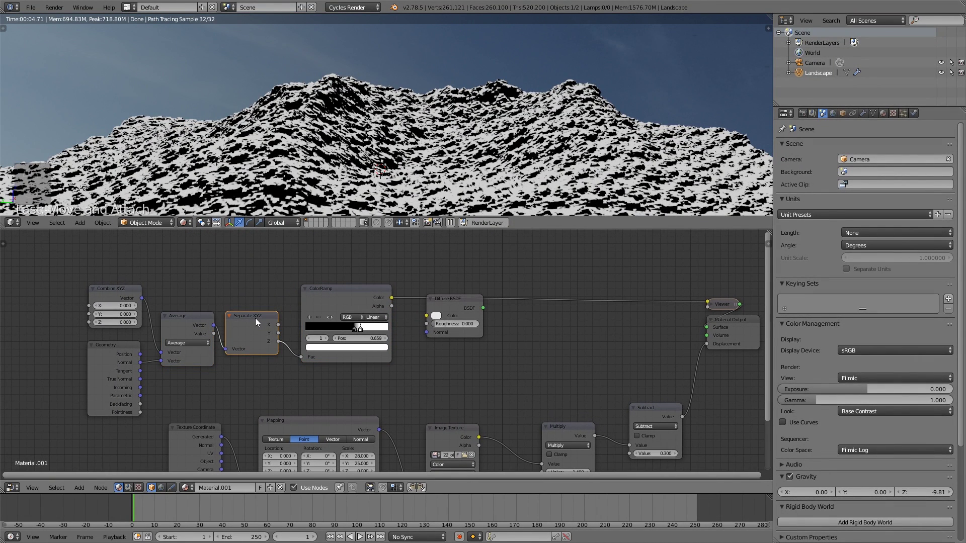
pyautogui.moveTo(459, 307); pyautogui.dragTo(531, 237)
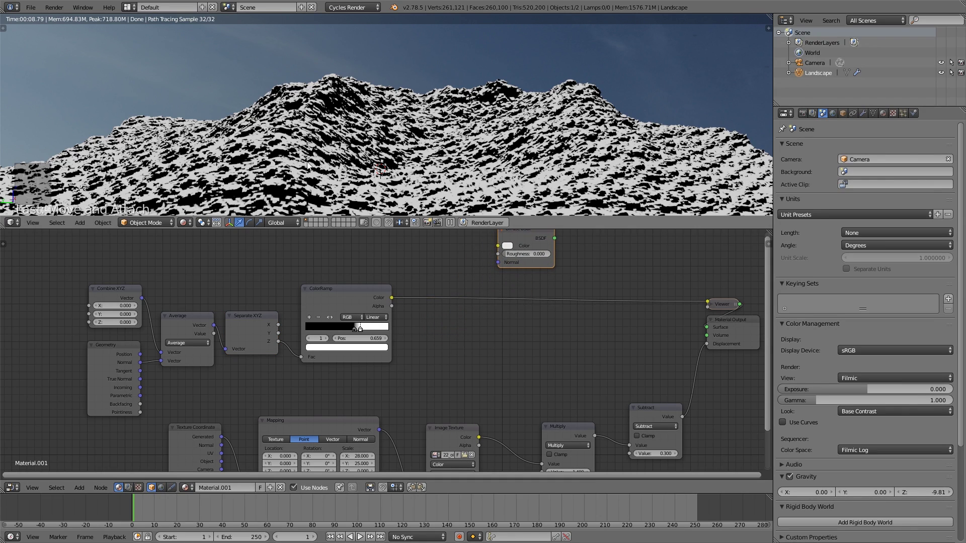
# - Disconnect the Subtract node from the Material Output's Displacement input and refresh the rendered preview by toggling Edit Mode on and off
pyautogui.scroll(-4, 397, 166)
pyautogui.moveTo(474, 366); pyautogui.dragTo(365, 350, button='middle')
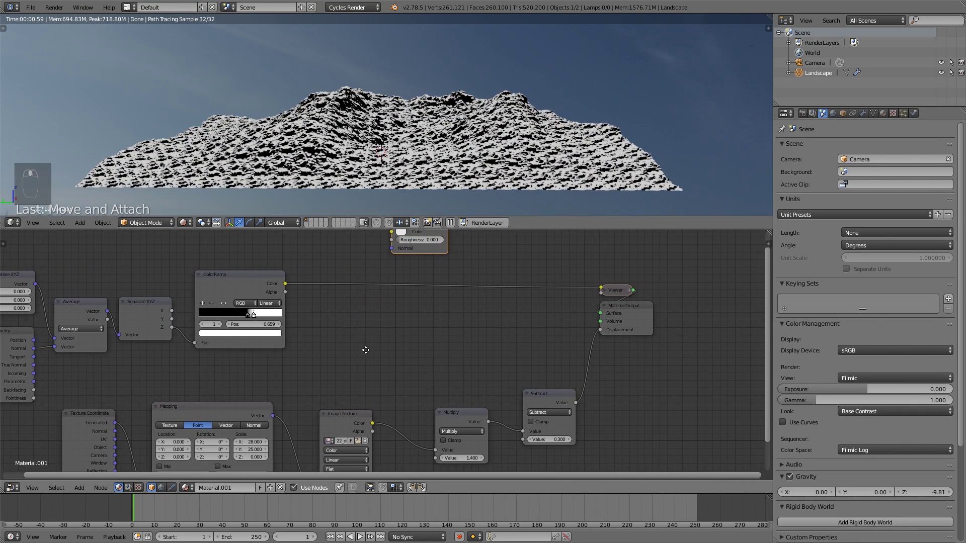
pyautogui.moveTo(287, 301); pyautogui.dragTo(355, 300, button='middle')
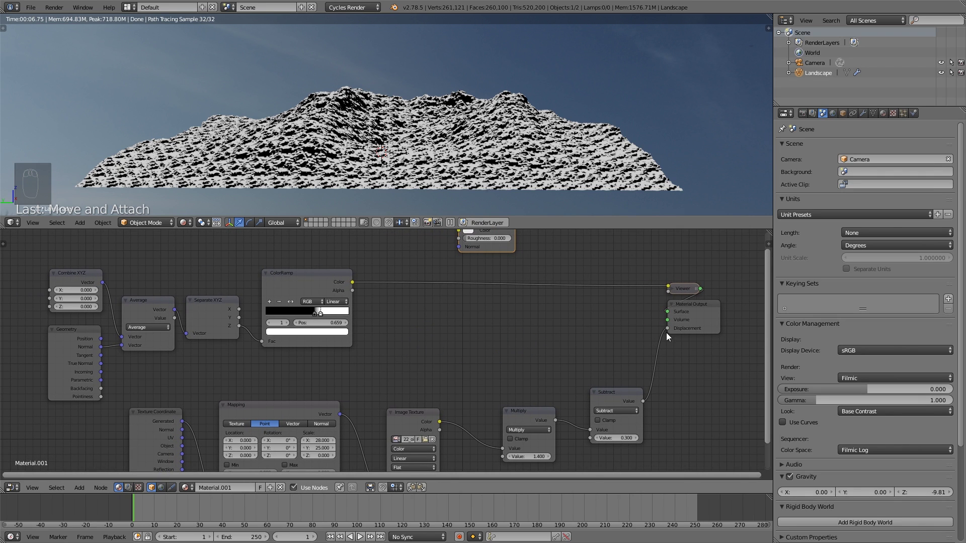
pyautogui.moveTo(667, 330); pyautogui.dragTo(654, 329)
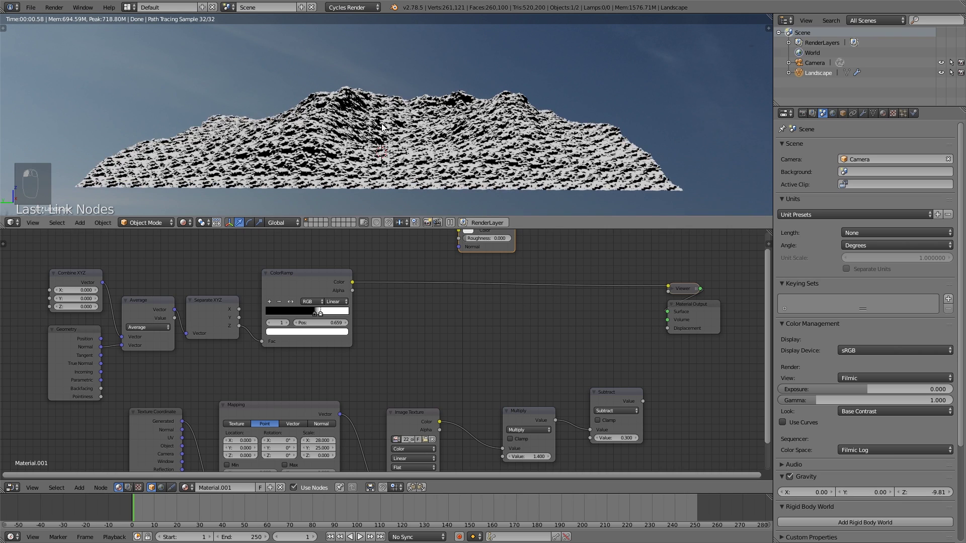
pyautogui.press('Tab')
pyautogui.press('Tab')
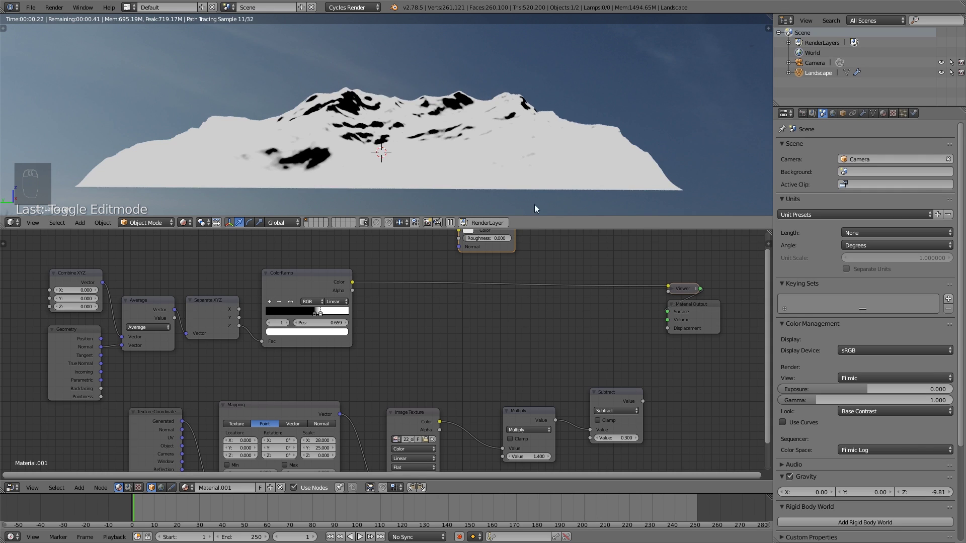
pyautogui.scroll(1, 417, 128)
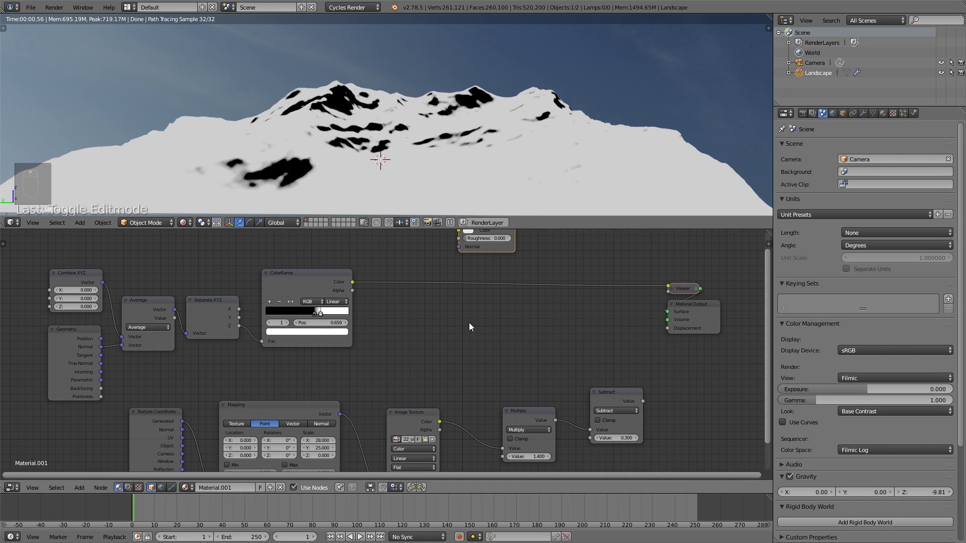
# - Offset the slope mask's direction by setting the Combine XYZ node to X 0.100, Y -0.100 and Z 0.200
pyautogui.moveTo(467, 327); pyautogui.dragTo(480, 315, button='middle')
pyautogui.moveTo(405, 142); pyautogui.dragTo(426, 230, button='middle')
pyautogui.scroll(1, 394, 294)
pyautogui.scroll(1, 364, 332)
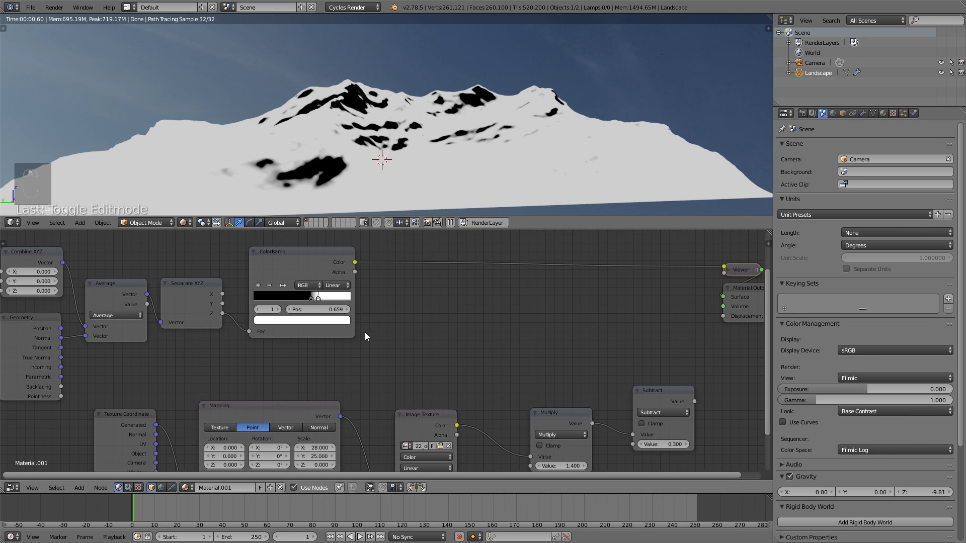
pyautogui.moveTo(364, 332); pyautogui.dragTo(381, 332, button='middle')
pyautogui.moveTo(120, 302); pyautogui.dragTo(139, 307, button='middle')
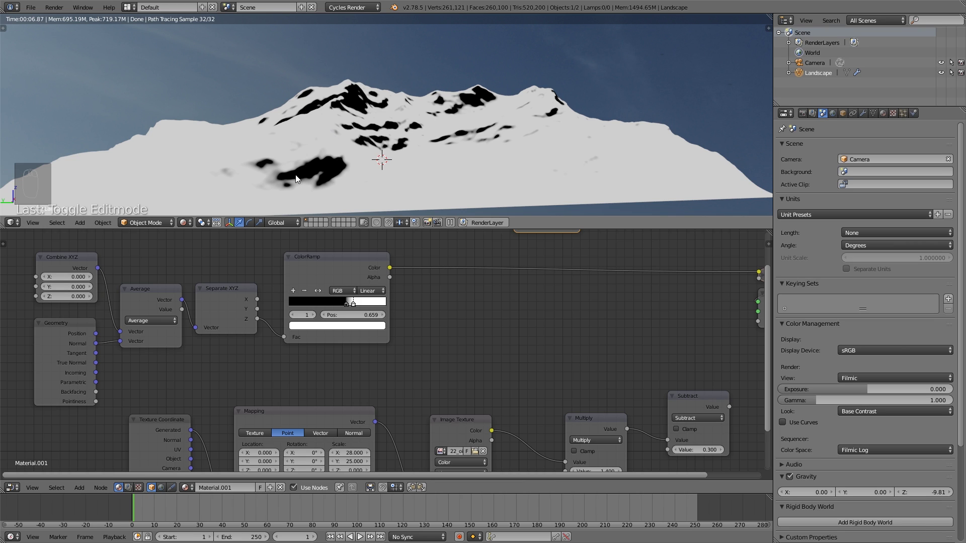
pyautogui.moveTo(53, 255); pyautogui.dragTo(51, 253)
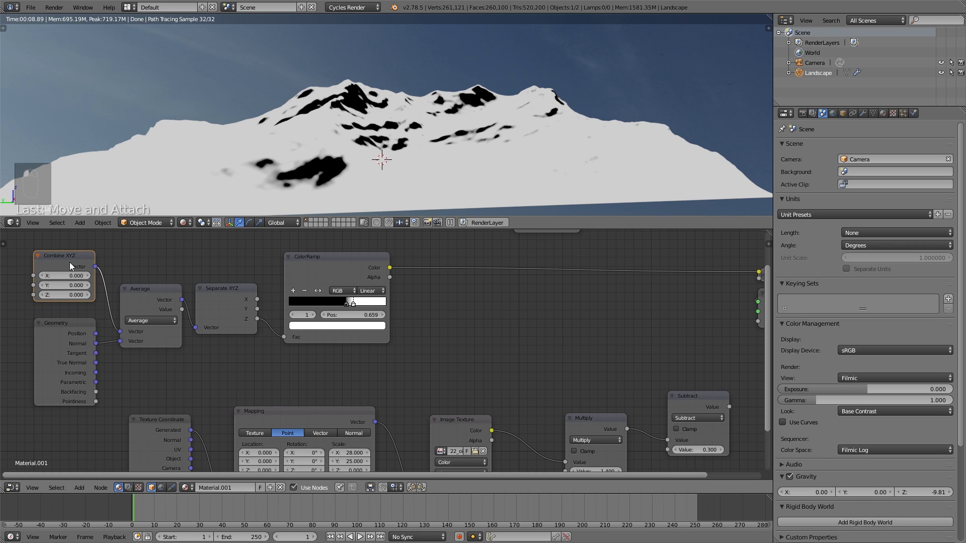
pyautogui.click(89, 276)
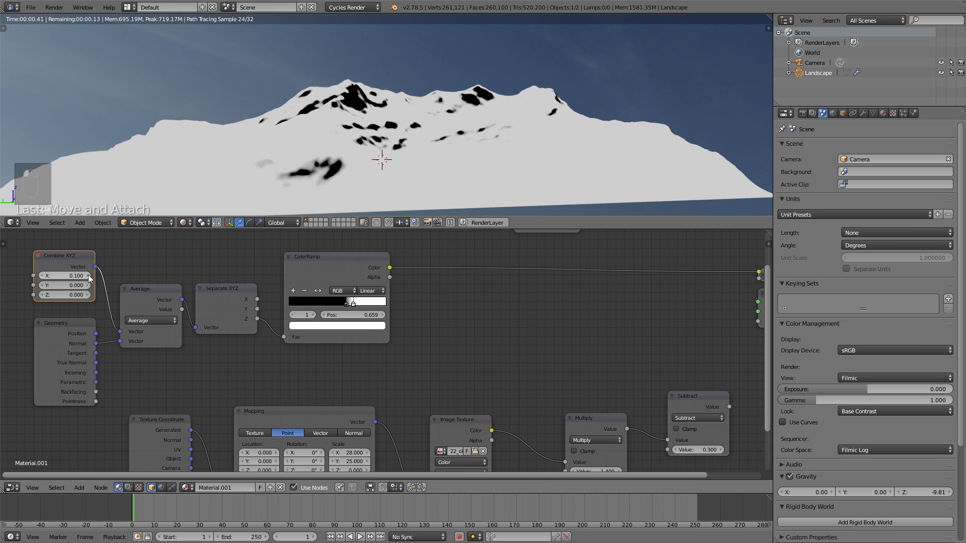
pyautogui.click(42, 285)
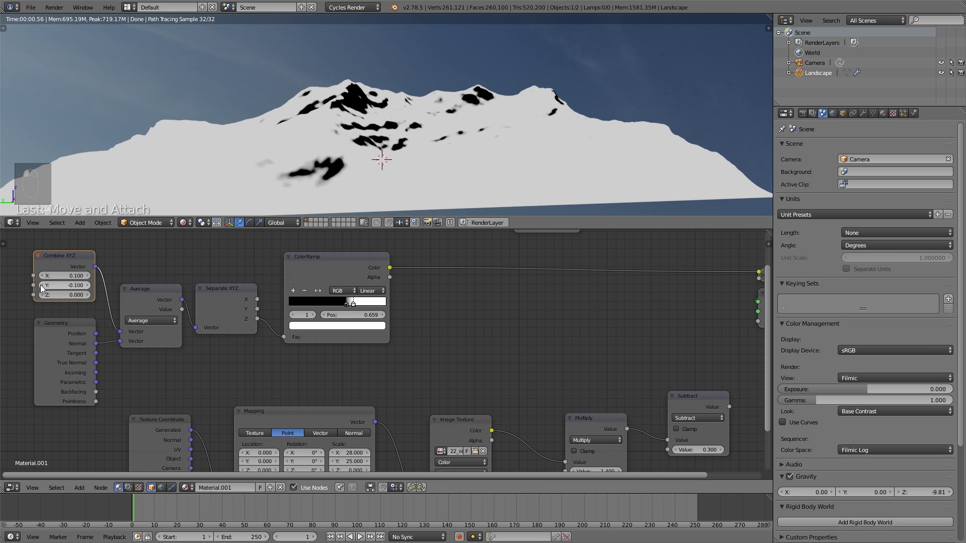
pyautogui.click(87, 294)
pyautogui.click(87, 295)
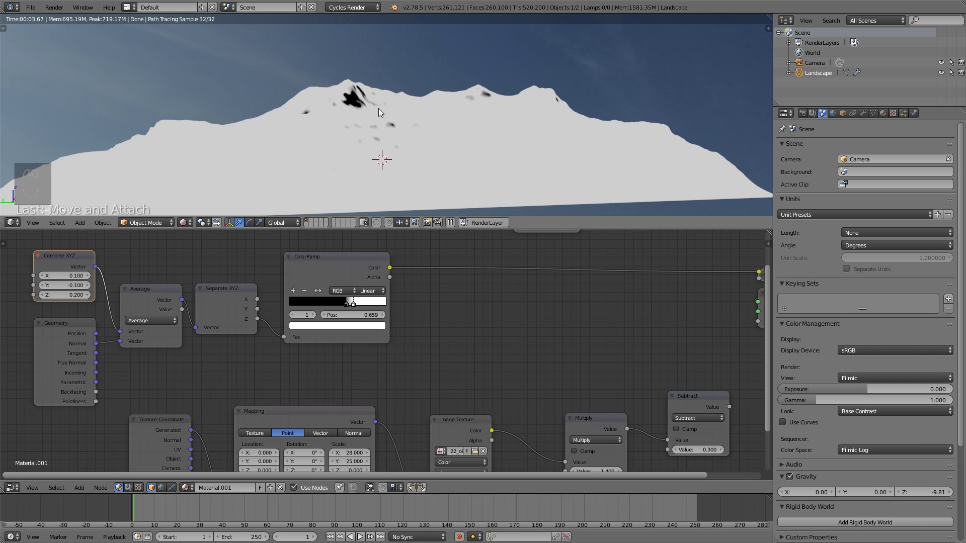
# - Check the shifted slope mask from another side of the landscape and move the Combine XYZ node slightly up, away from Geometry
pyautogui.moveTo(378, 108); pyautogui.dragTo(270, 143, button='middle')
pyautogui.press('KP_1')
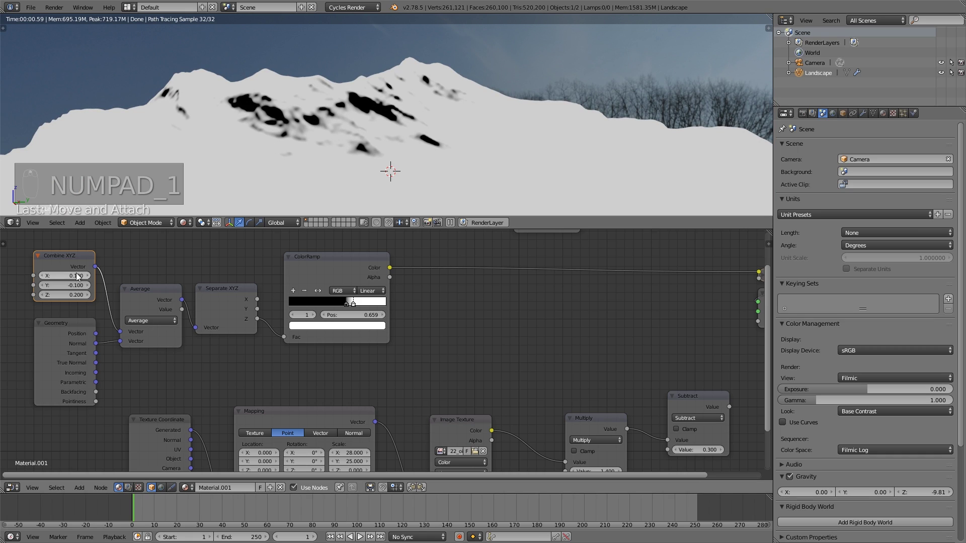
pyautogui.moveTo(67, 259); pyautogui.dragTo(68, 249)
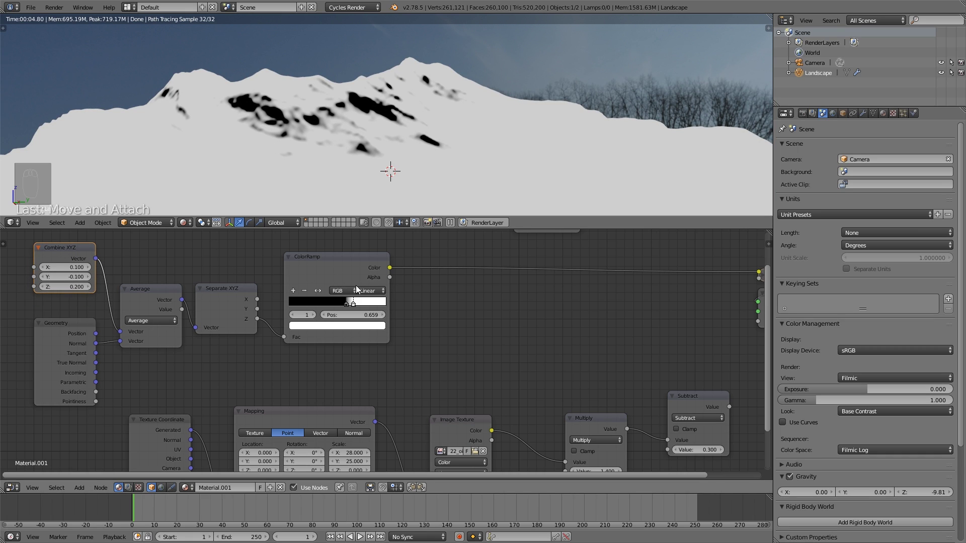
# - Set the ColorRamp interpolation to Constant and shift its white stop to position 0.664
pyautogui.click(378, 294)
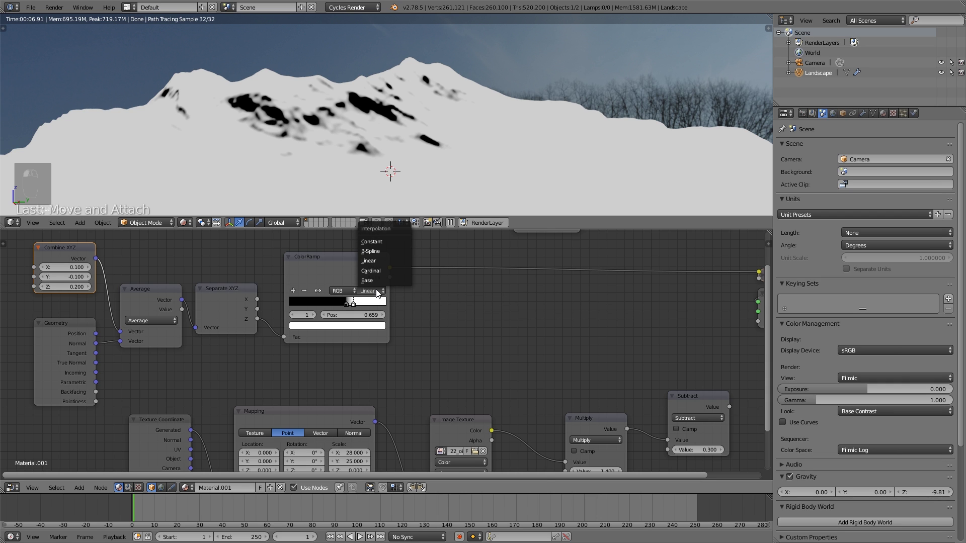
pyautogui.click(385, 242)
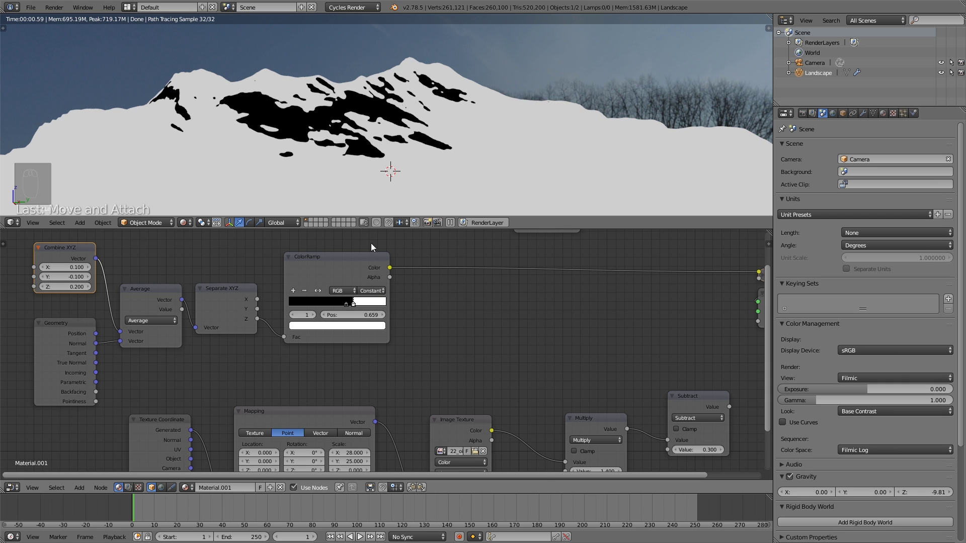
pyautogui.scroll(4, 332, 174)
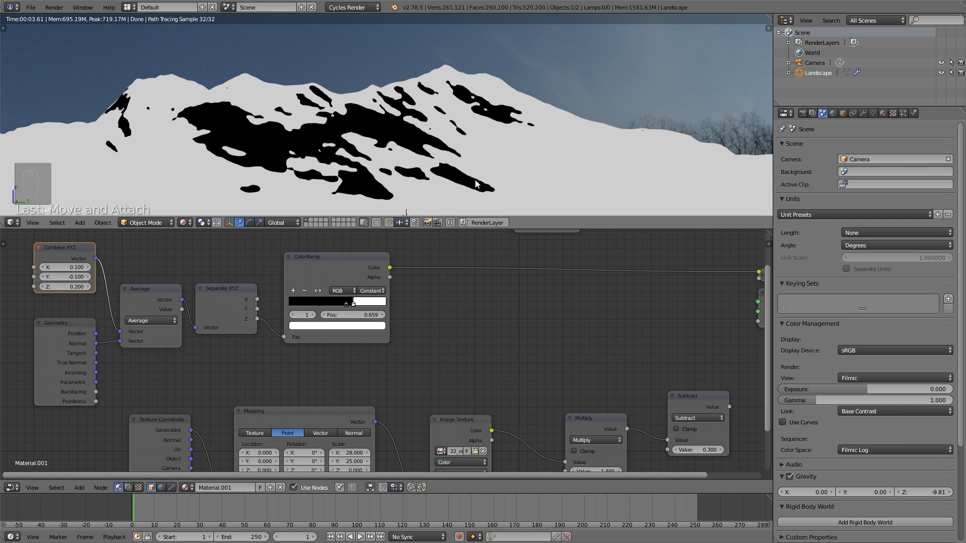
pyautogui.moveTo(352, 305); pyautogui.dragTo(352, 301)
# - Try different Z and Y values in the Combine XYZ node, leaving Z at 0.200 and Y at -0.200
pyautogui.click(87, 287)
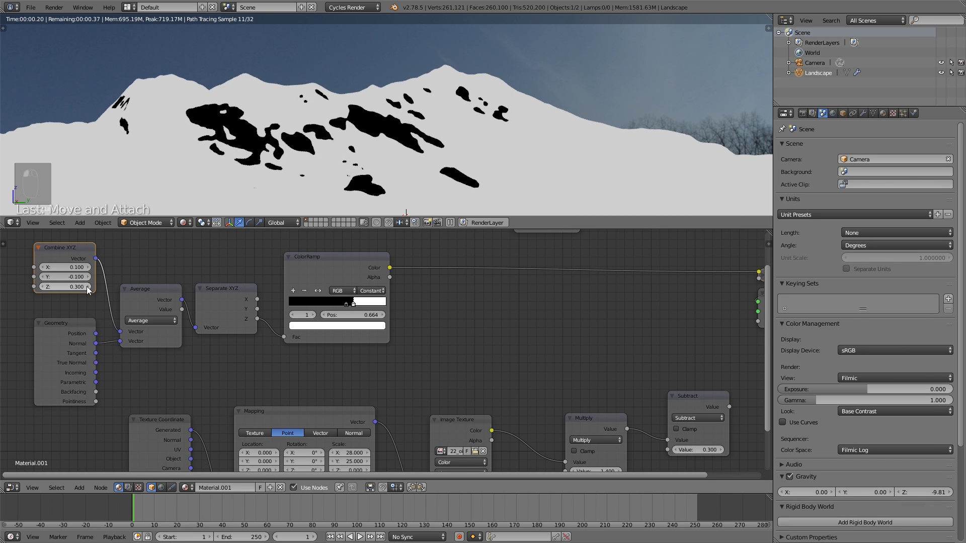
pyautogui.click(40, 288)
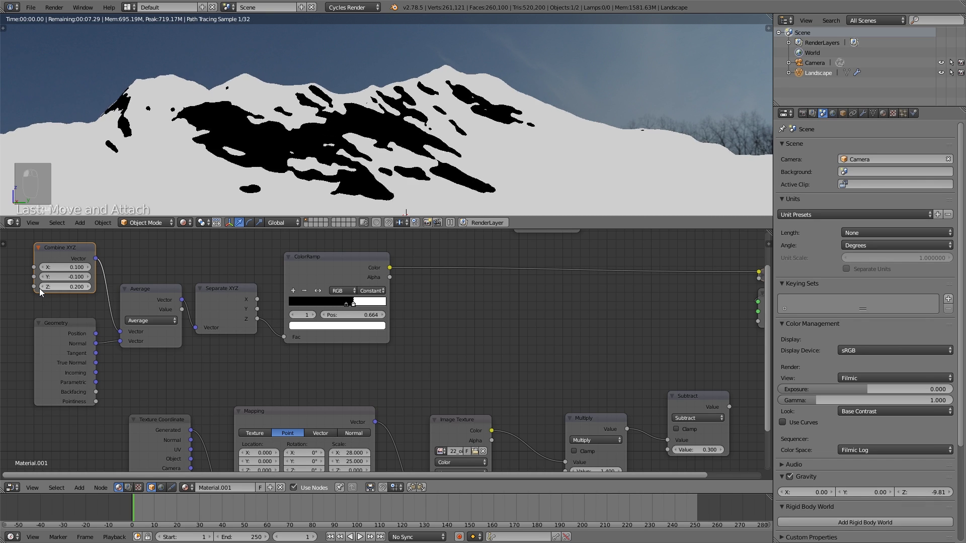
pyautogui.click(88, 277)
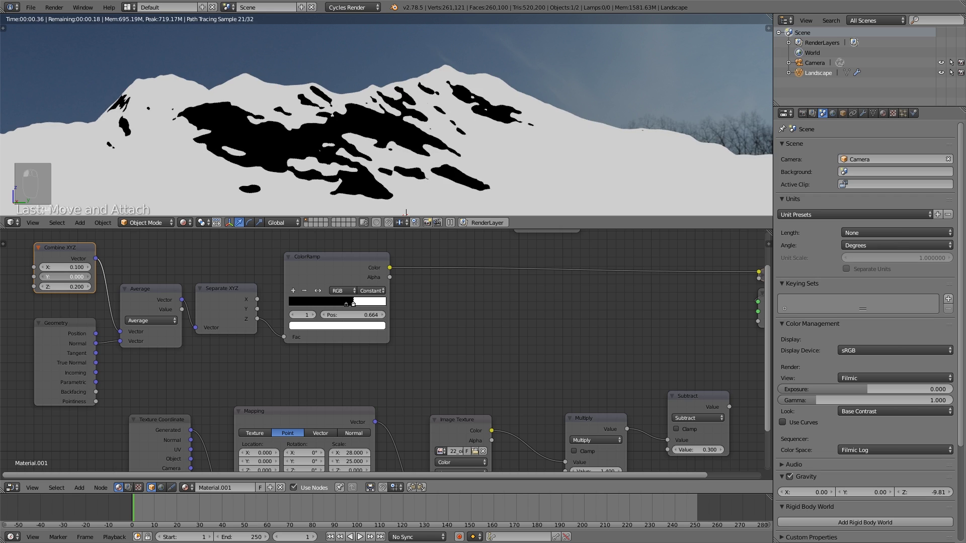
pyautogui.click(88, 277)
pyautogui.click(46, 279)
pyautogui.click(46, 278)
pyautogui.click(46, 278)
pyautogui.click(46, 278)
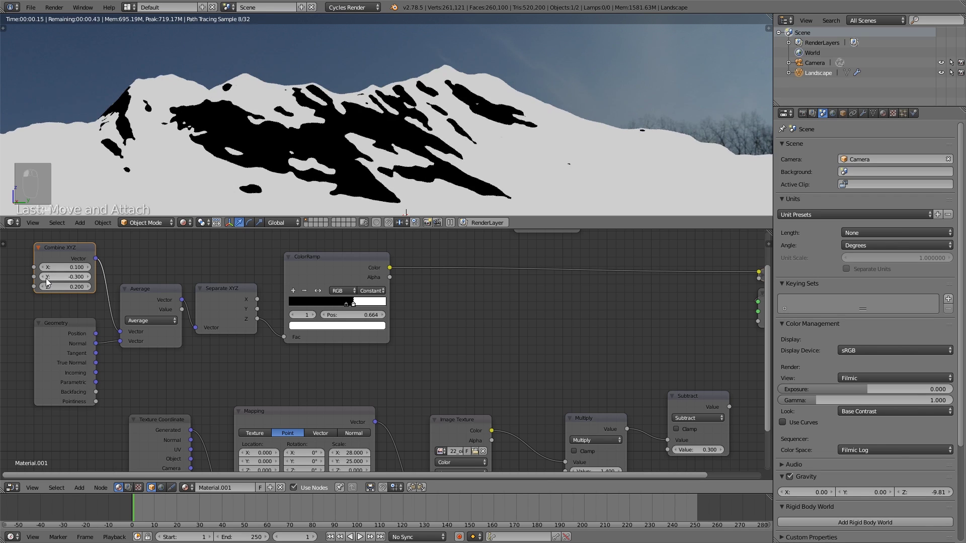
pyautogui.click(88, 275)
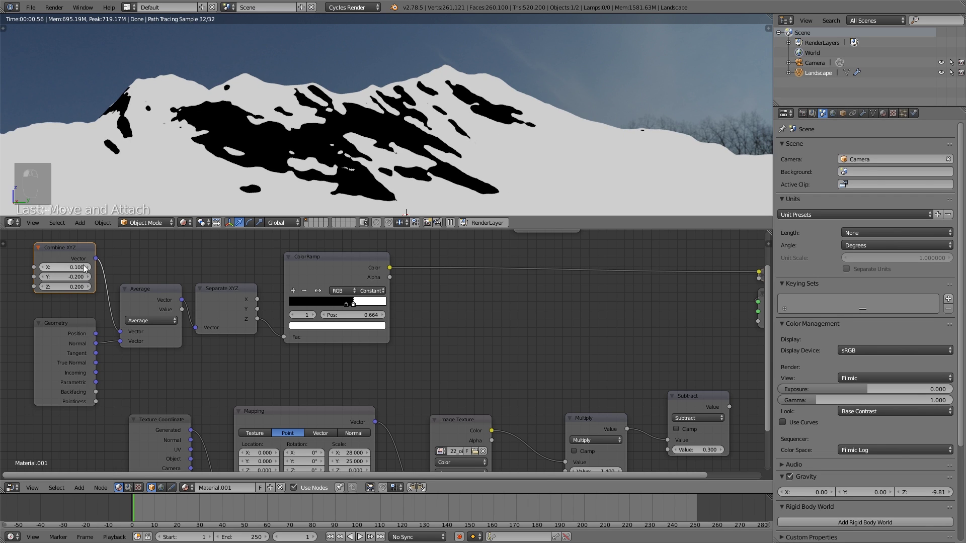
# - Test the Combine XYZ node's X value in 0.1 increments and leave it at 0.200
pyautogui.click(88, 267)
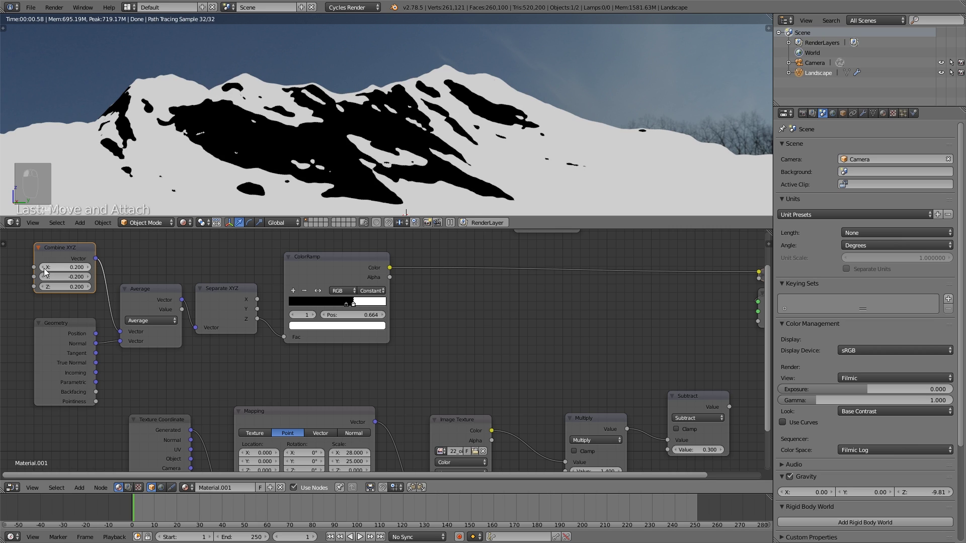
pyautogui.click(44, 268)
pyautogui.click(44, 269)
pyautogui.click(87, 268)
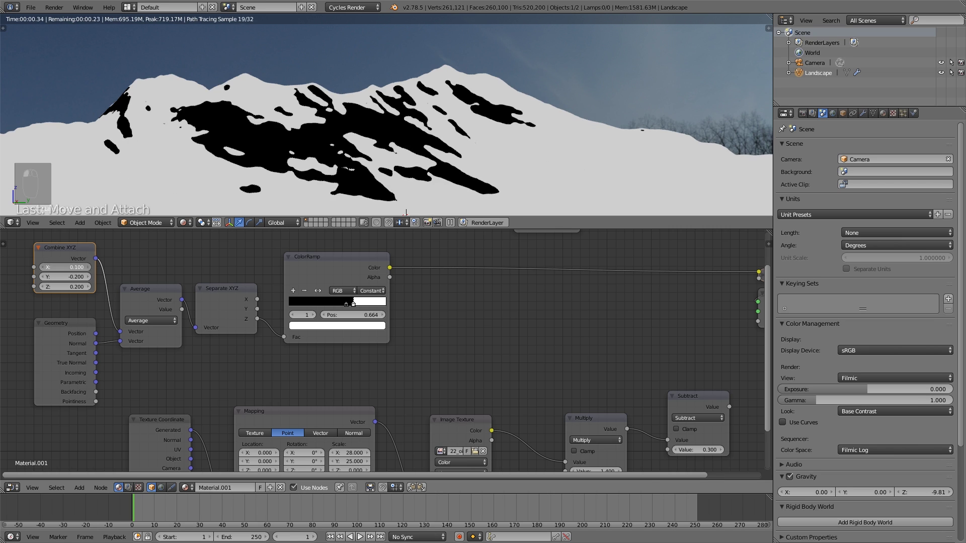
pyautogui.click(89, 268)
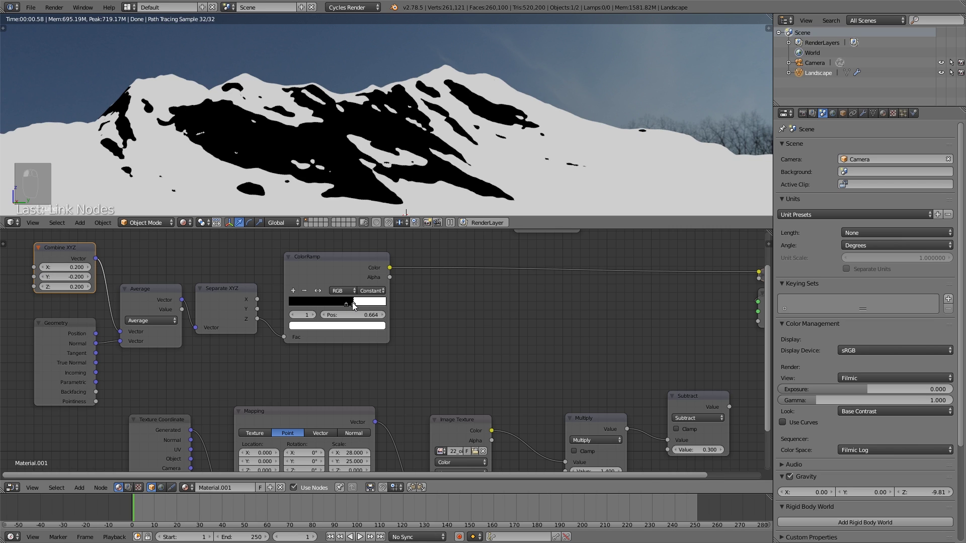
# - Shift the ColorRamp's black stop to position 0.468 and inspect the mask from another side of the mountain
pyautogui.moveTo(352, 303); pyautogui.dragTo(334, 303)
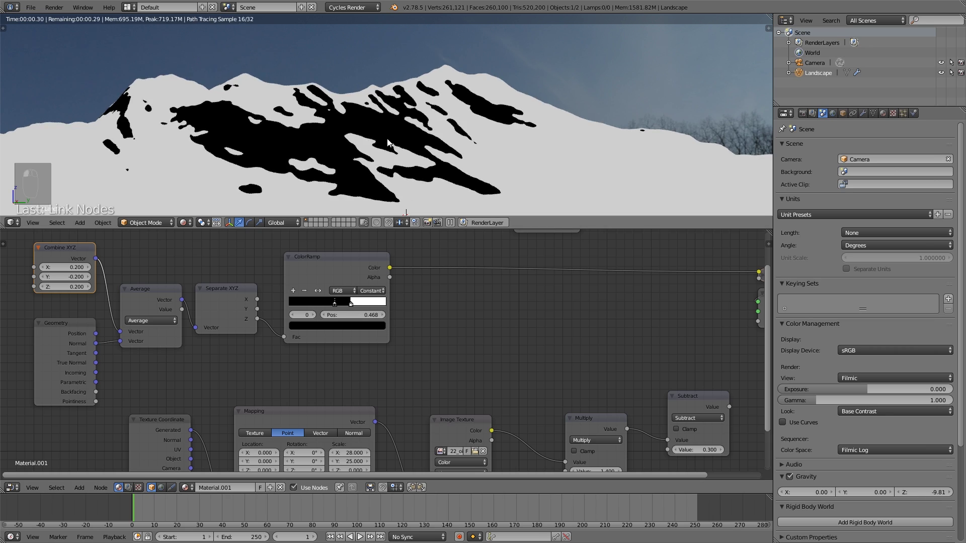
pyautogui.scroll(-5, 387, 140)
pyautogui.moveTo(386, 140); pyautogui.dragTo(431, 168, button='middle')
pyautogui.moveTo(334, 190); pyautogui.dragTo(394, 180, button='middle')
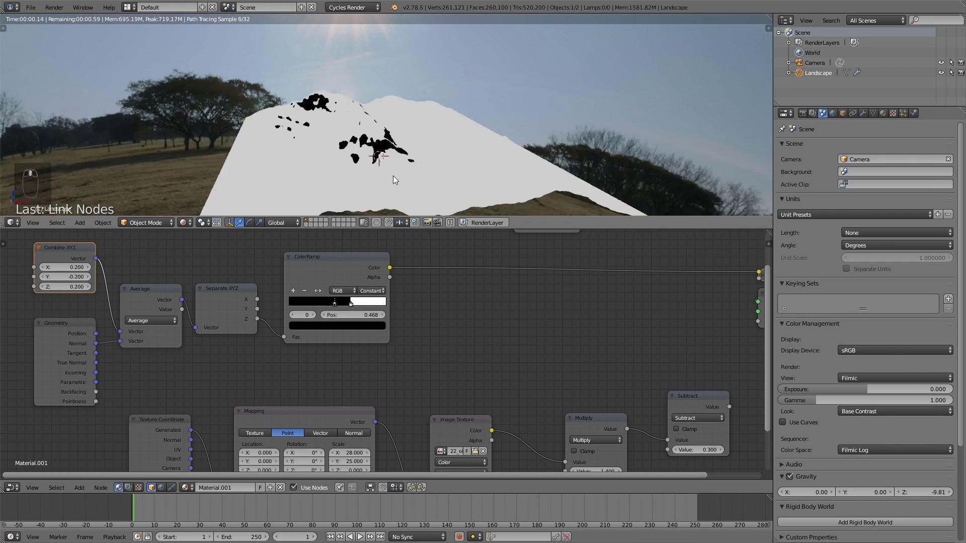
# - Set the Combine XYZ node's Y to -0.300 and the ColorRamp's white stop to position 0.686
pyautogui.click(88, 276)
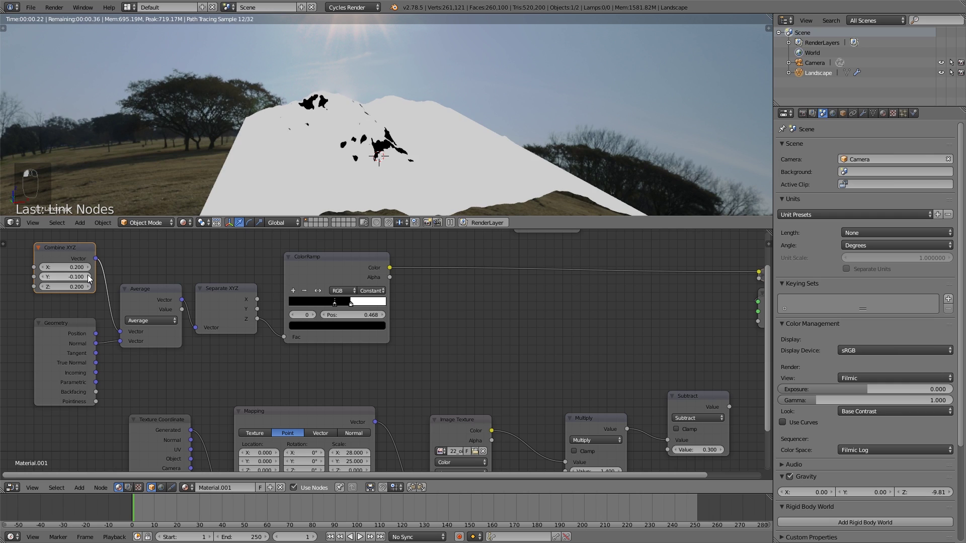
pyautogui.click(43, 277)
pyautogui.click(42, 276)
pyautogui.moveTo(327, 194); pyautogui.dragTo(232, 172, button='middle')
pyautogui.click(351, 303)
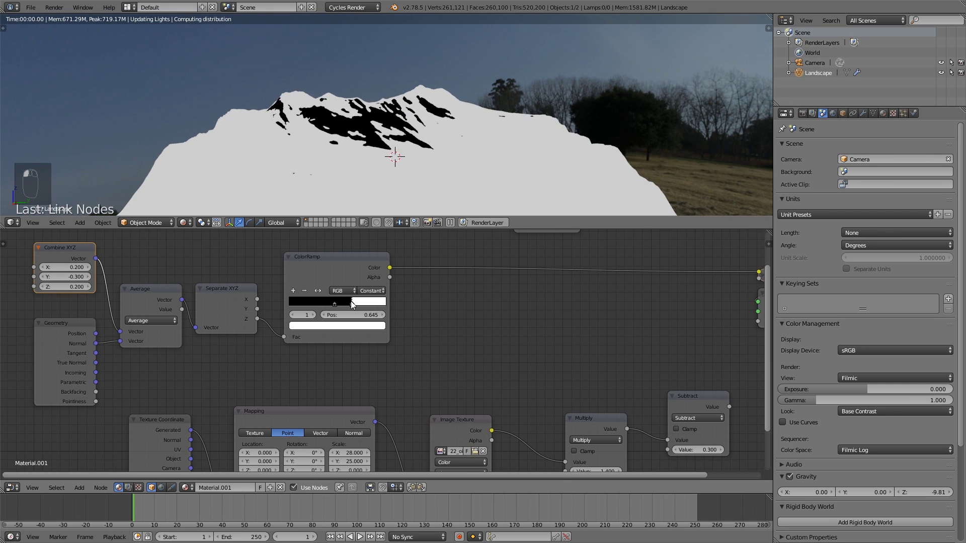
pyautogui.moveTo(351, 302); pyautogui.dragTo(355, 300)
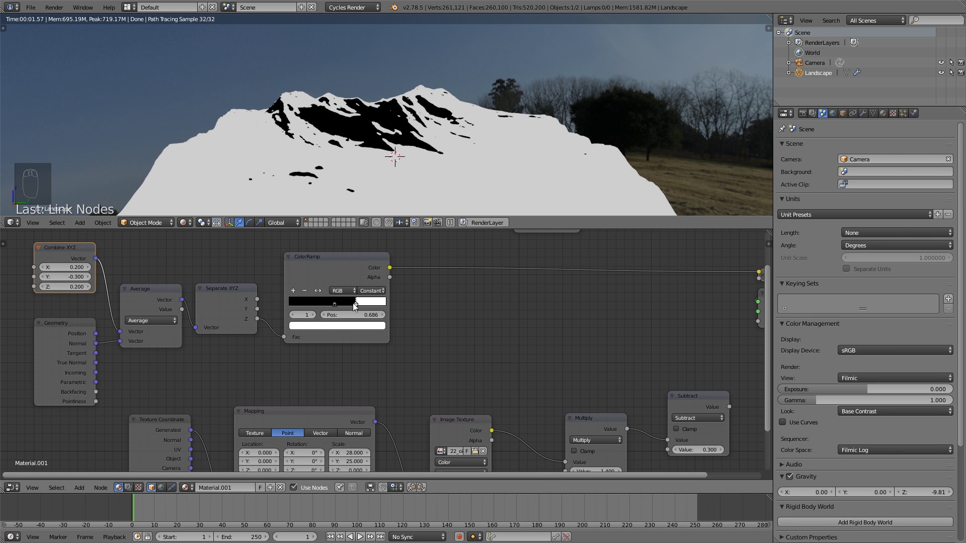
# - Compare neighbouring Y and Z values in the Combine XYZ node, keeping Y at -0.300 and setting Z to 0.300
pyautogui.scroll(1, 245, 314)
pyautogui.moveTo(244, 314); pyautogui.dragTo(353, 302, button='middle')
pyautogui.click(144, 253)
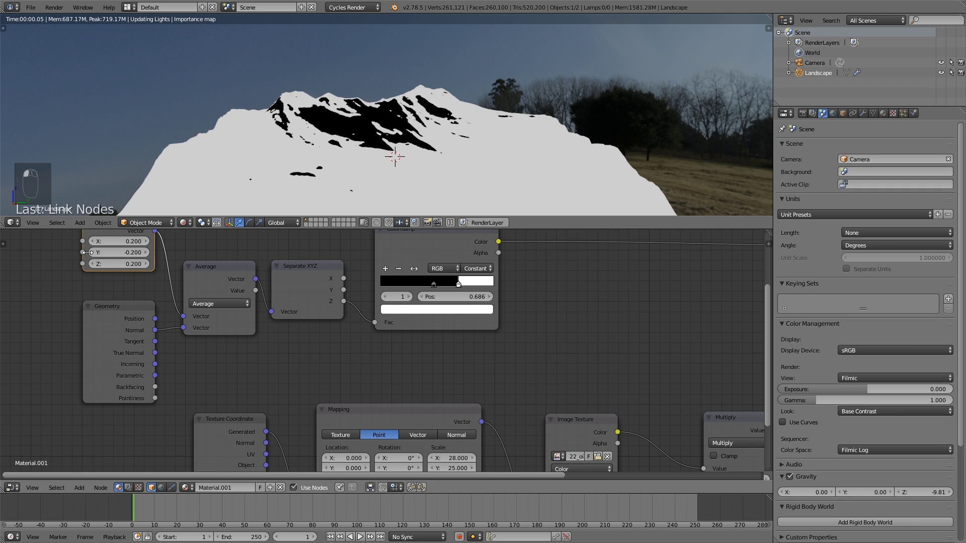
pyautogui.click(94, 253)
pyautogui.click(145, 264)
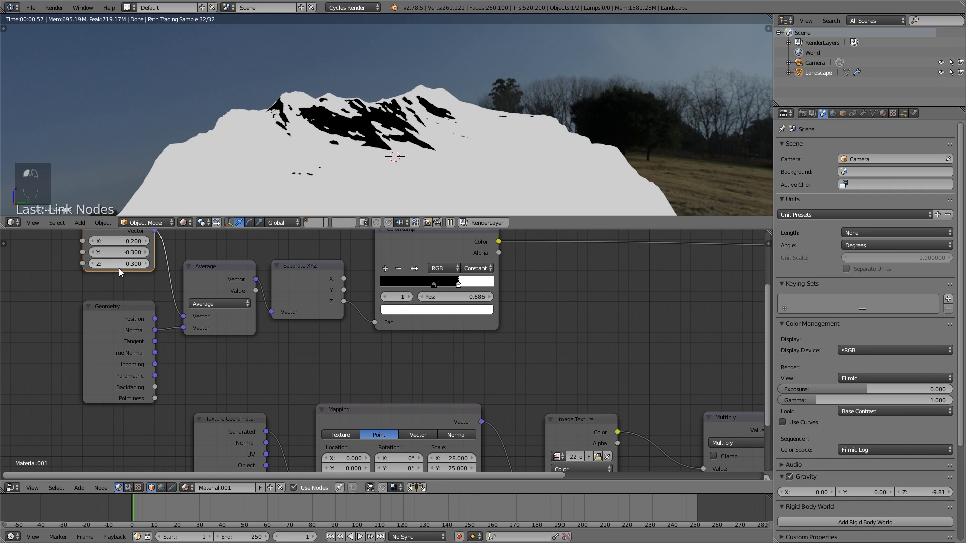
pyautogui.moveTo(322, 121)
pyautogui.mouseDown(button='middle')
pyautogui.moveTo(399, 152)
pyautogui.moveTo(426, 135)
pyautogui.moveTo(333, 125)
pyautogui.mouseUp(button='middle')
pyautogui.click(146, 264)
pyautogui.click(147, 264)
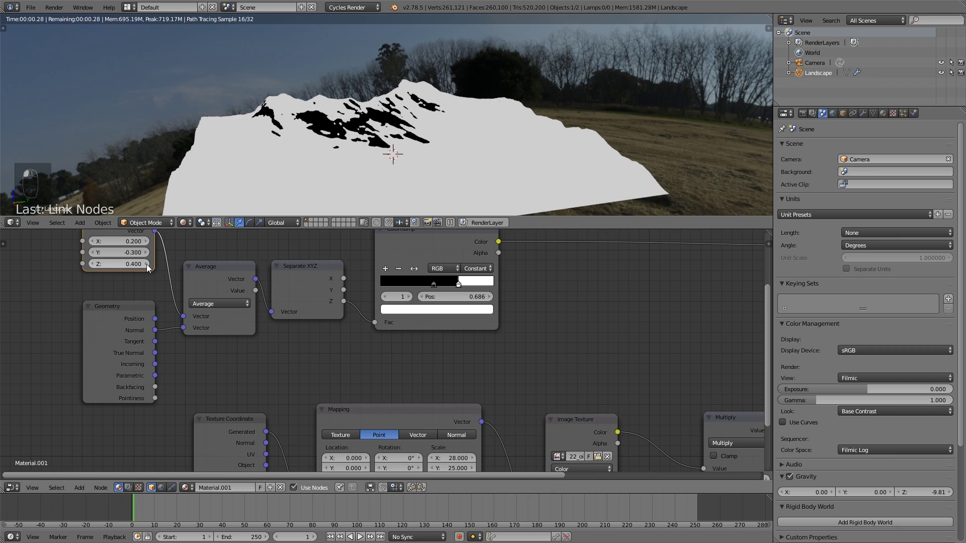
pyautogui.click(92, 266)
pyautogui.click(89, 266)
# - Shift the ColorRamp's white stop to position 0.655 while checking the mask on the mountain's front
pyautogui.moveTo(437, 158)
pyautogui.mouseDown(button='middle')
pyautogui.moveTo(350, 161)
pyautogui.moveTo(421, 121)
pyautogui.moveTo(455, 120)
pyautogui.moveTo(440, 146)
pyautogui.mouseUp(button='middle')
pyautogui.moveTo(458, 284); pyautogui.dragTo(453, 285)
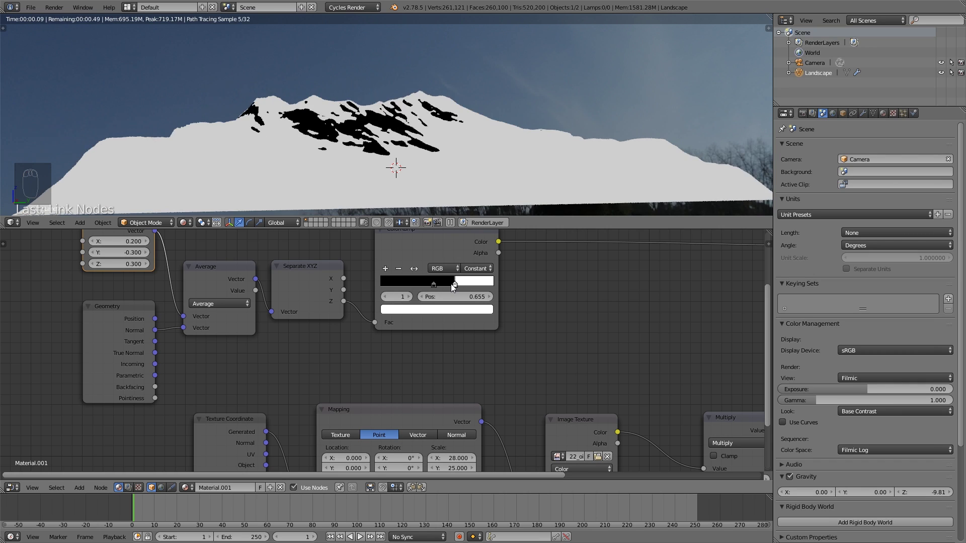
pyautogui.scroll(1, 405, 150)
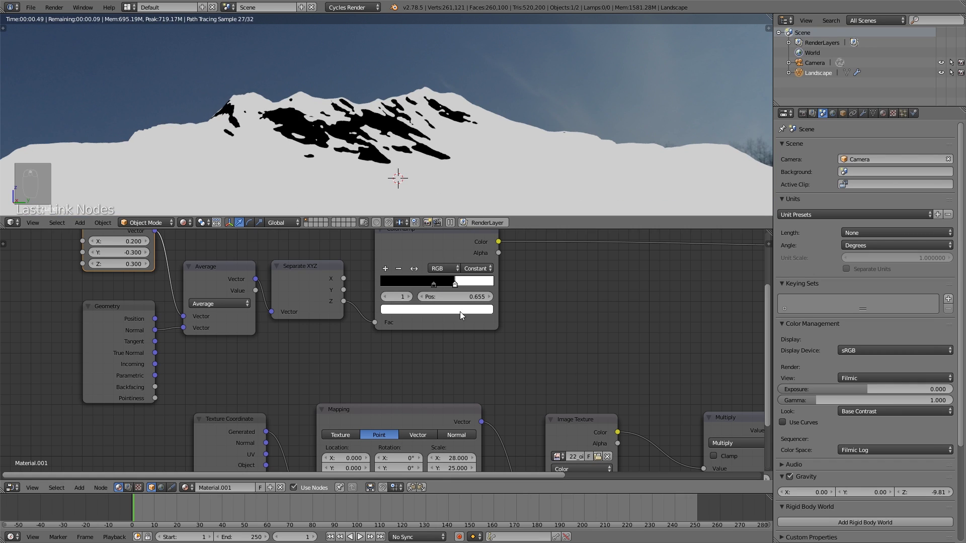
# - Reposition the Subtract and Material Output nodes to make room for another node between them
pyautogui.moveTo(460, 312); pyautogui.dragTo(373, 349, button='middle')
pyautogui.scroll(-1, 496, 334)
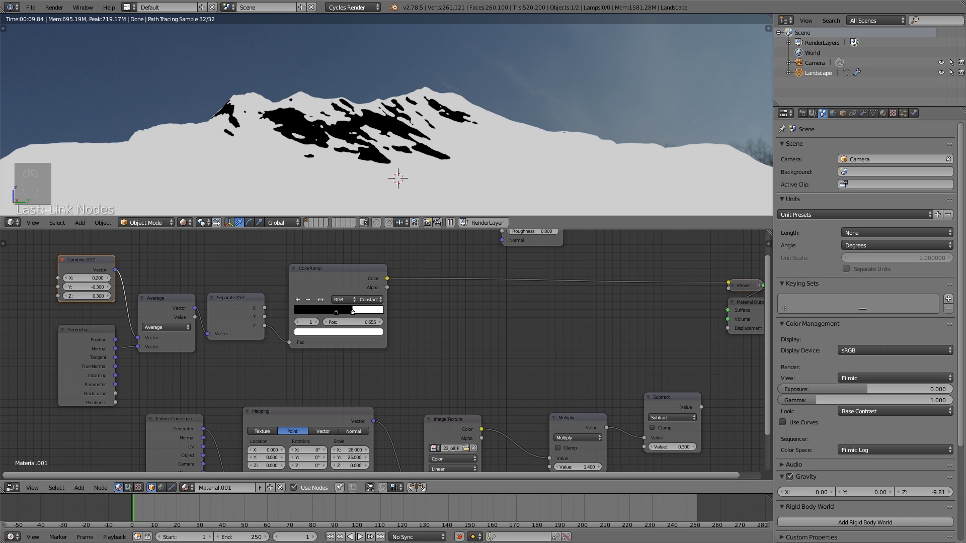
pyautogui.moveTo(287, 334); pyautogui.dragTo(81, 294, button='middle')
pyautogui.moveTo(464, 366); pyautogui.dragTo(449, 361)
pyautogui.moveTo(452, 317); pyautogui.dragTo(344, 335, button='middle')
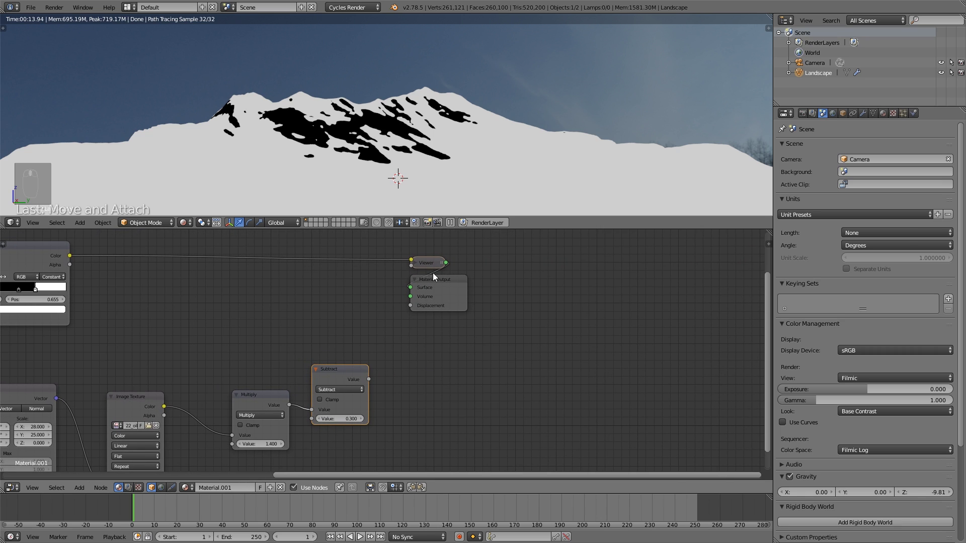
pyautogui.moveTo(496, 283); pyautogui.dragTo(532, 277)
# - Add a MixRGB node beneath the Viewer node and set its blend mode to Multiply
pyautogui.hotkey('shift', 'a')
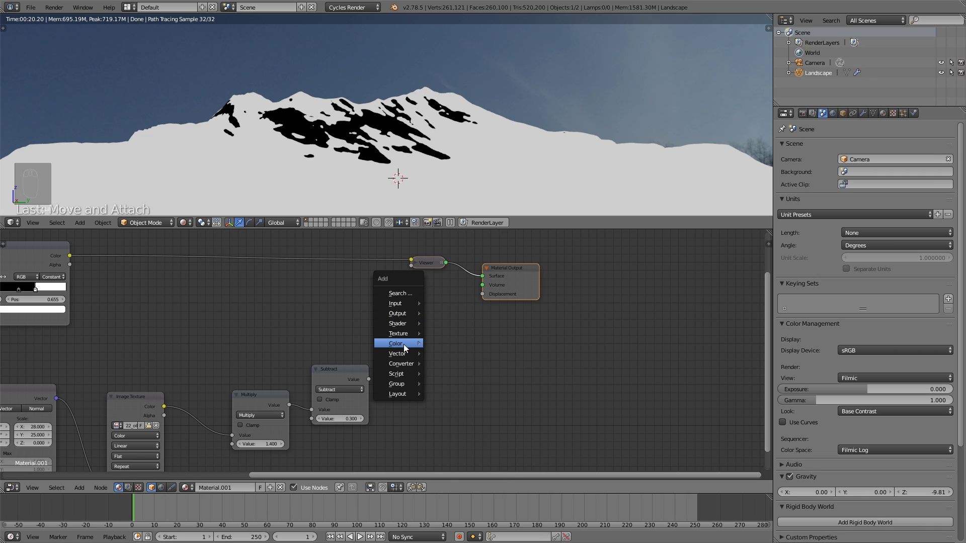
pyautogui.moveTo(403, 344)
pyautogui.click(467, 398)
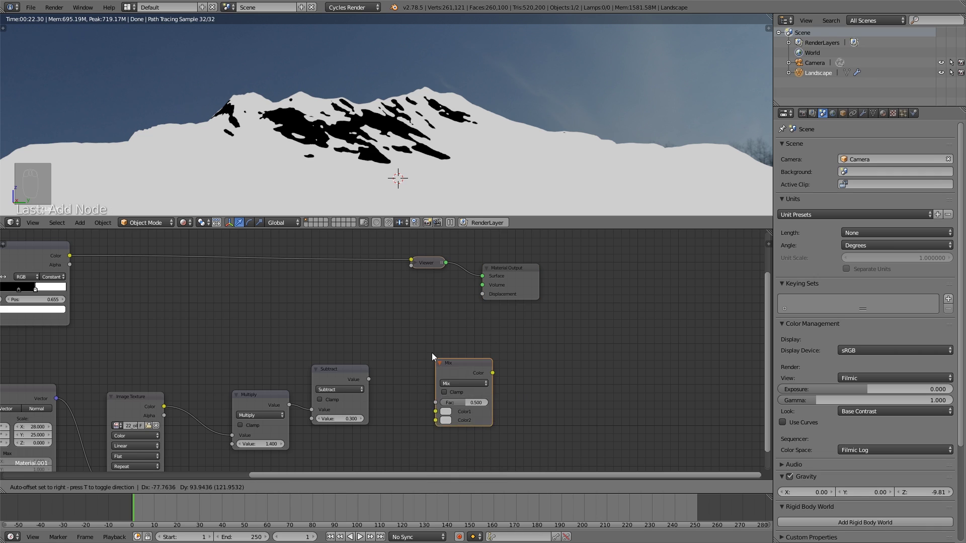
pyautogui.click(404, 298)
pyautogui.click(420, 310)
pyautogui.click(424, 284)
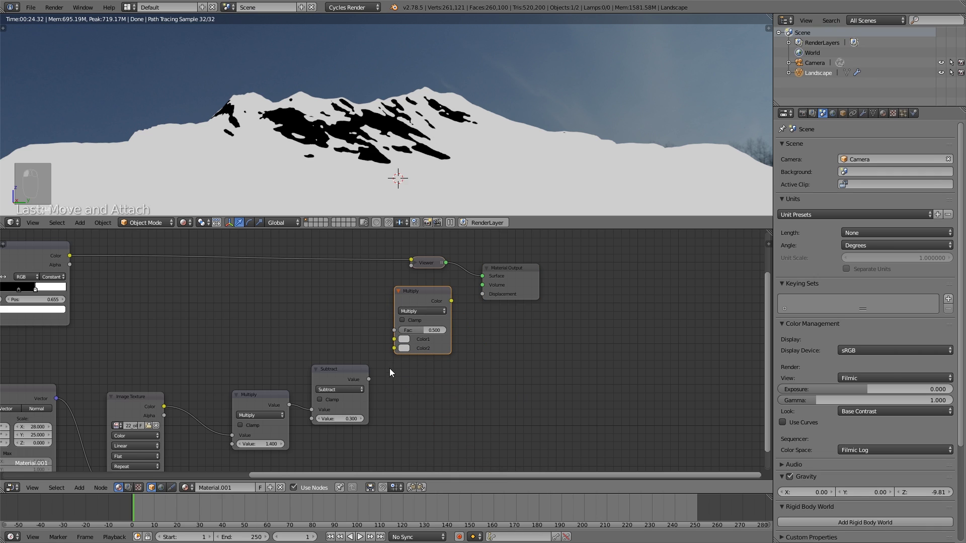
# - Link Subtract to the colour Multiply node's Color1, the ColorRamp's Color to Color2, and the result to the Material Output's Displacement
pyautogui.moveTo(368, 379); pyautogui.dragTo(399, 339)
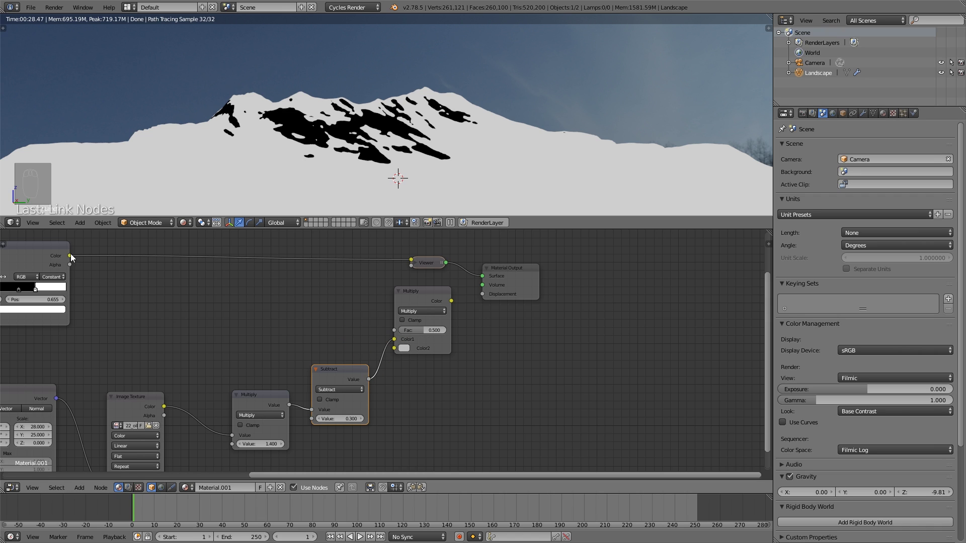
pyautogui.moveTo(70, 257); pyautogui.dragTo(395, 348)
pyautogui.moveTo(452, 301); pyautogui.dragTo(487, 297)
# - Link the ColorRamp's Color to the Material Output's Surface and toggle edit mode on the landscape to refresh the render
pyautogui.moveTo(294, 251); pyautogui.dragTo(333, 320, button='middle')
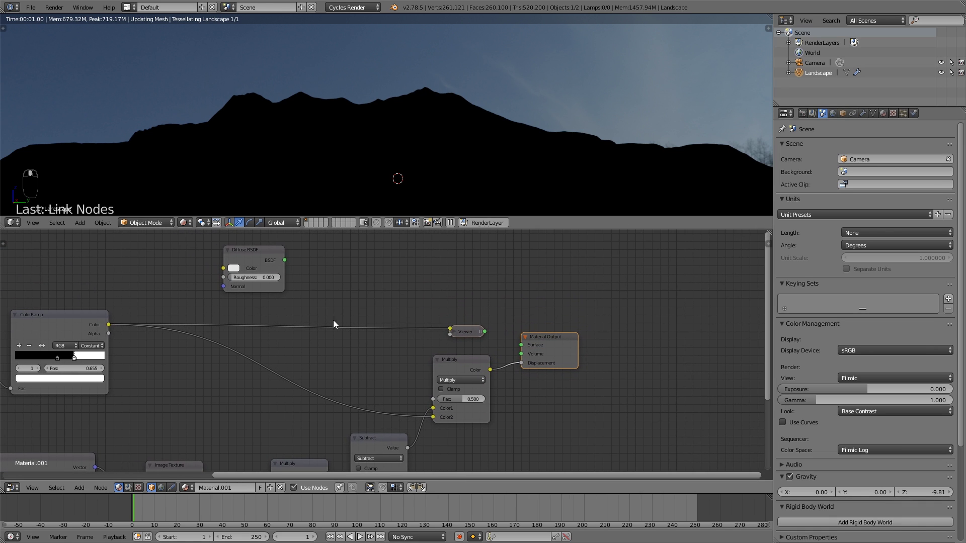
pyautogui.moveTo(108, 324); pyautogui.dragTo(521, 345)
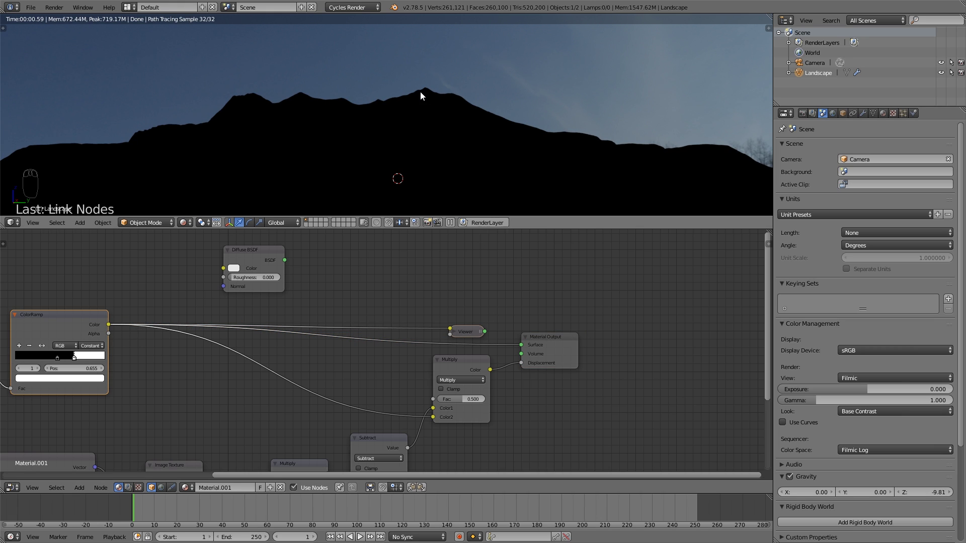
pyautogui.press('Tab')
pyautogui.press('Tab')
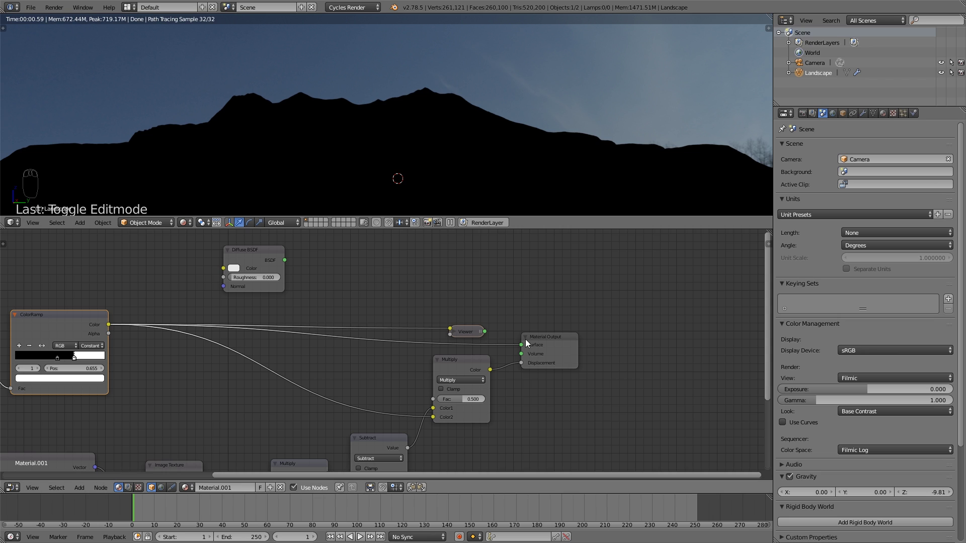
# - Preview the ColorRamp on the landscape's surface through the emission Viewer node and nudge that node slightly upward
pyautogui.scroll(-2, 436, 329)
pyautogui.moveTo(435, 329); pyautogui.dragTo(486, 317, button='middle')
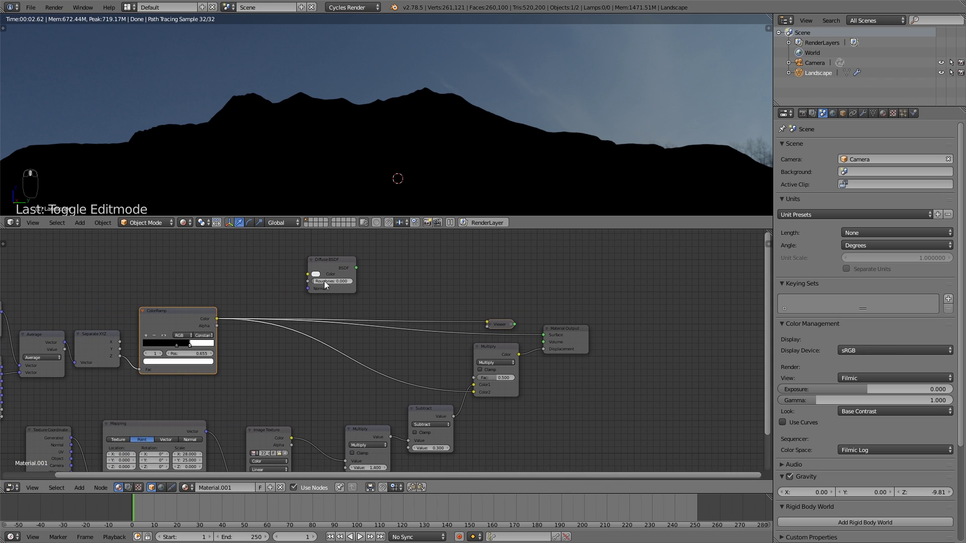
pyautogui.keyDown('ctrl'); pyautogui.keyDown('shift'); pyautogui.click(194, 318); pyautogui.keyUp('shift'); pyautogui.keyUp('ctrl')
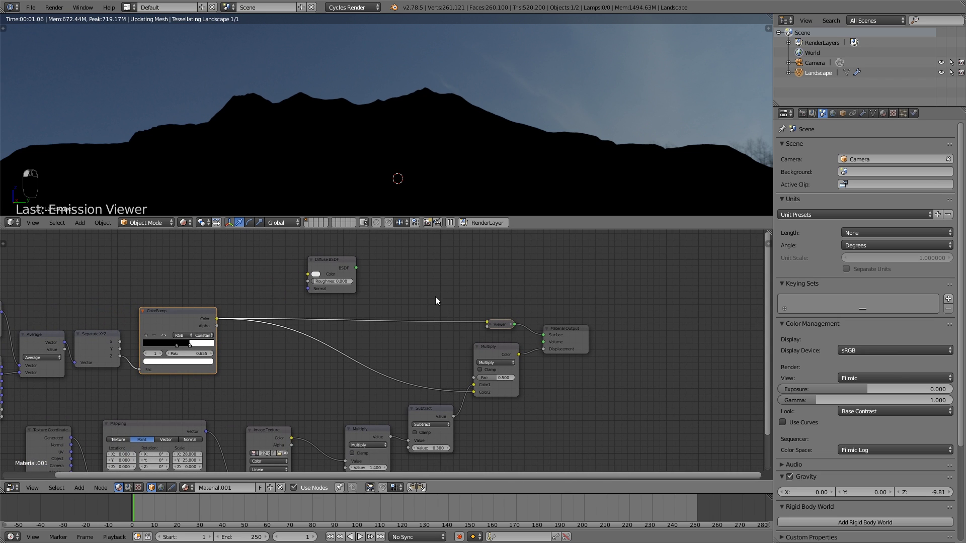
pyautogui.moveTo(498, 325); pyautogui.dragTo(498, 321)
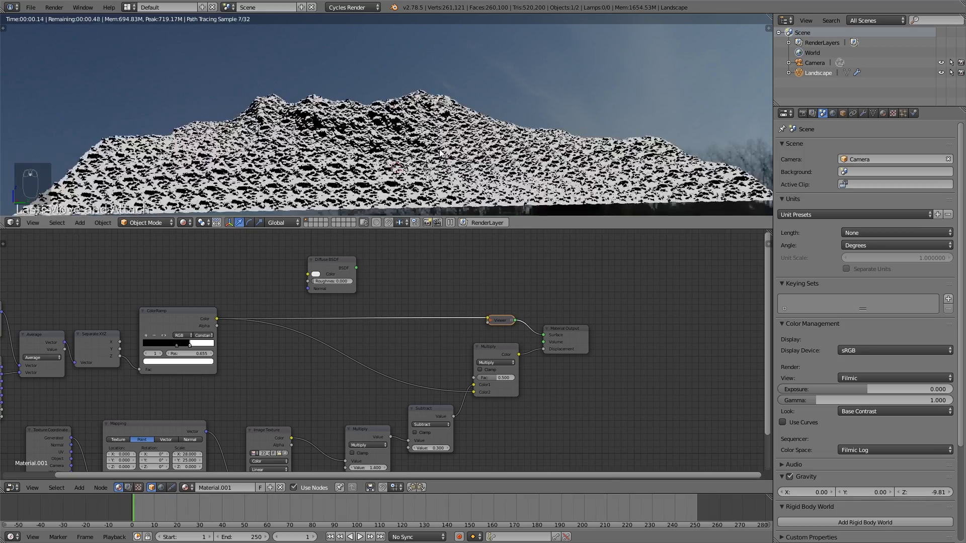
# - Set the factor of the colour Multiply node feeding Displacement to 1.000
pyautogui.scroll(5, 404, 173)
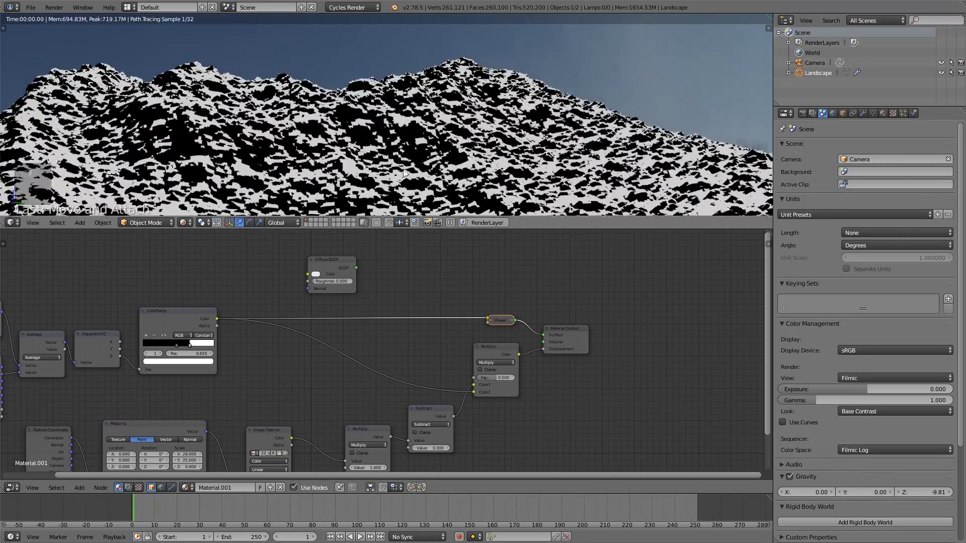
pyautogui.moveTo(502, 375); pyautogui.dragTo(533, 373)
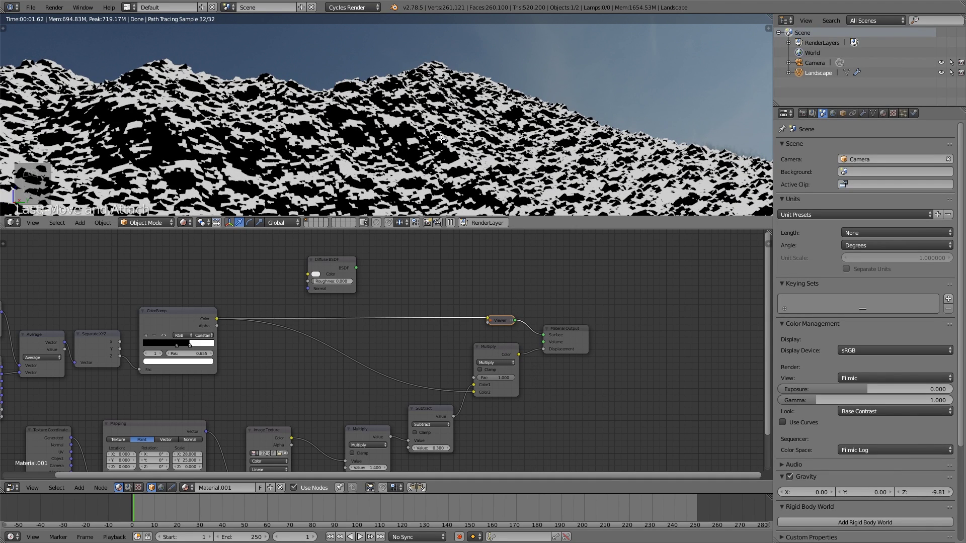
# - Insert an Invert node on the link from the ColorRamp to the colour Multiply node and toggle edit mode to refresh the landscape render
pyautogui.press('Tab')
pyautogui.press('Tab')
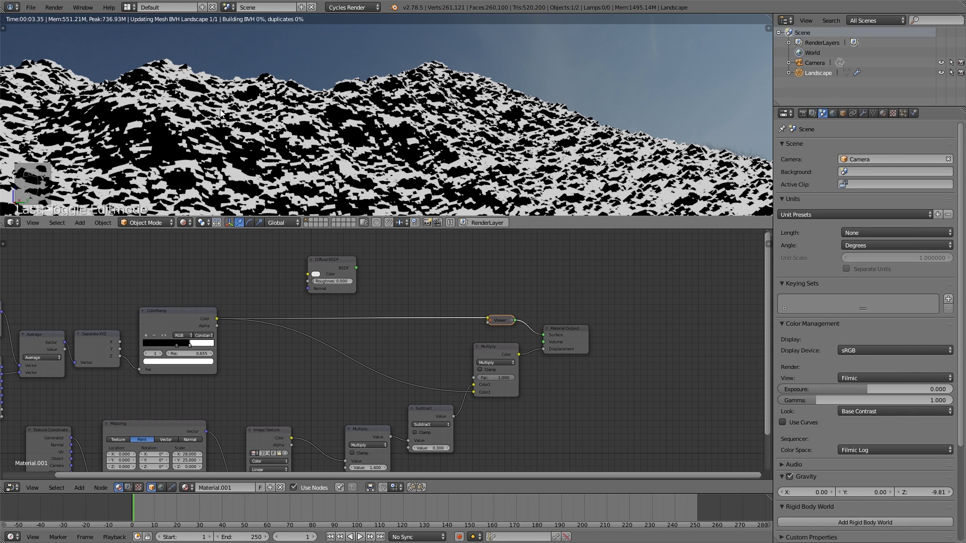
pyautogui.hotkey('shift', 'a')
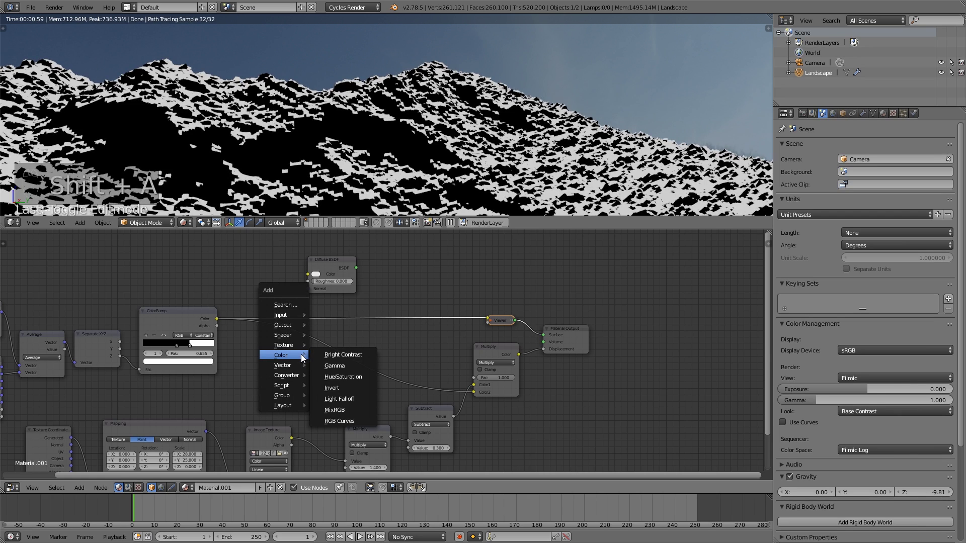
pyautogui.click(339, 385)
pyautogui.click(326, 350)
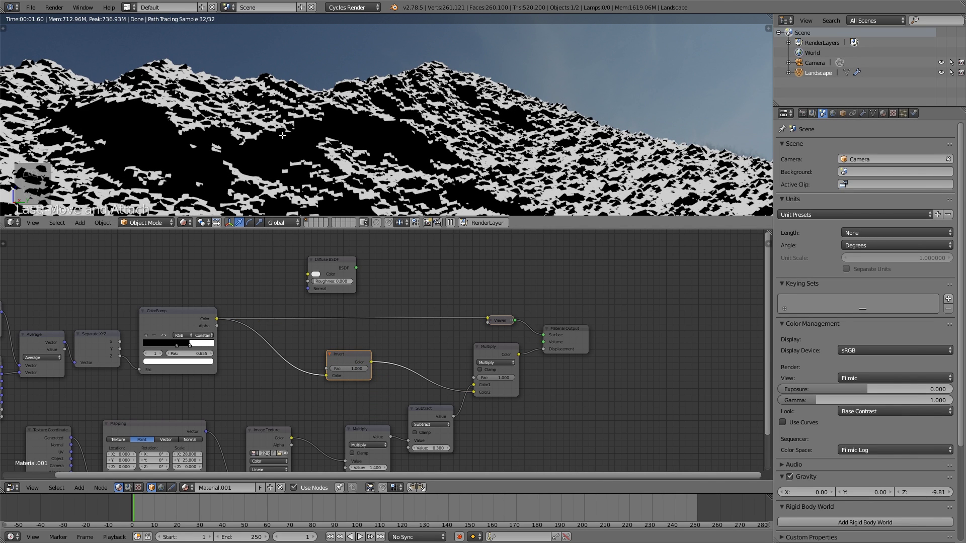
pyautogui.press('Tab')
pyautogui.press('Tab')
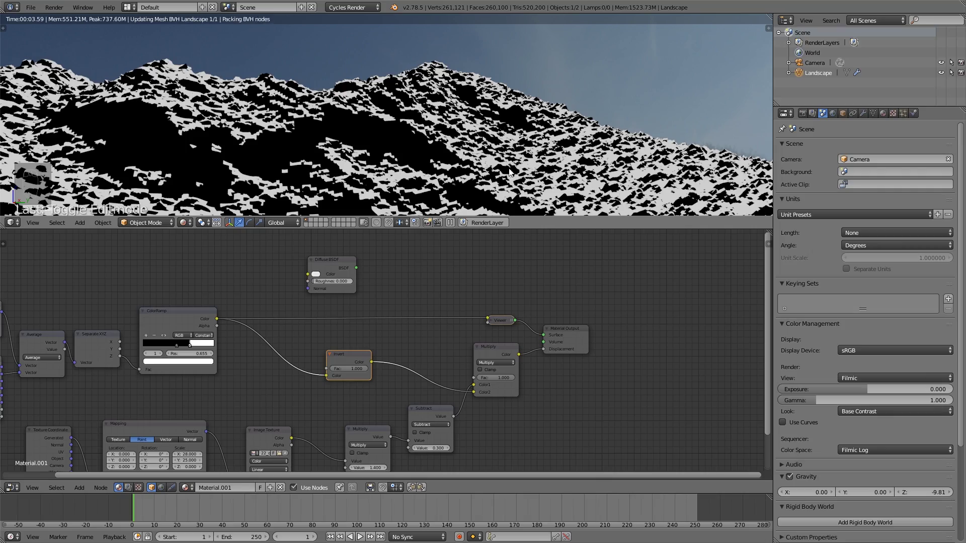
pyautogui.moveTo(501, 176)
pyautogui.mouseDown(button='middle')
pyautogui.moveTo(373, 167)
pyautogui.moveTo(572, 164)
pyautogui.moveTo(430, 192)
pyautogui.moveTo(475, 194)
pyautogui.moveTo(472, 207)
pyautogui.moveTo(481, 206)
pyautogui.moveTo(447, 191)
pyautogui.mouseUp(button='middle')
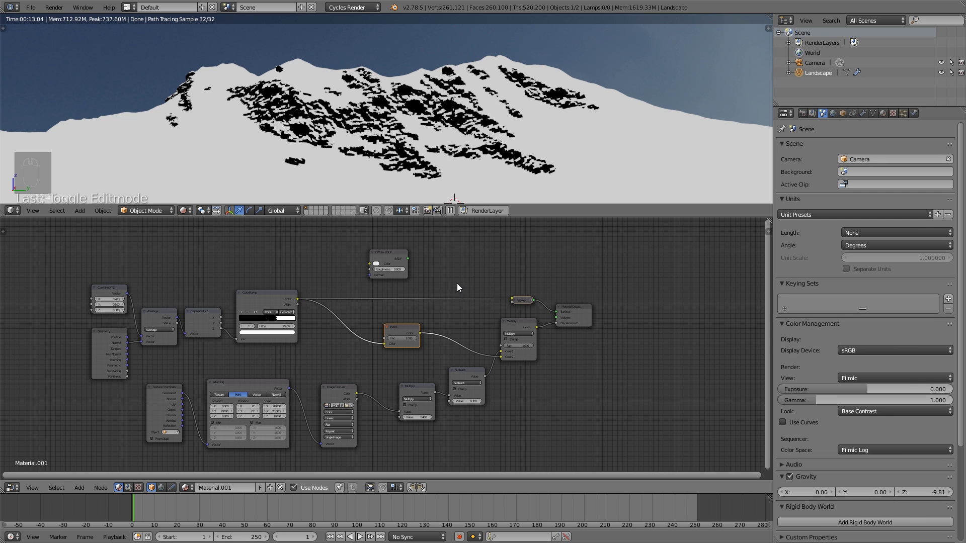
# - Enlarge the node editor by lowering the height of the 3D view and delete the unlinked Diffuse BSDF node
pyautogui.moveTo(457, 288); pyautogui.dragTo(425, 298, button='middle')
pyautogui.moveTo(454, 216); pyautogui.dragTo(455, 192)
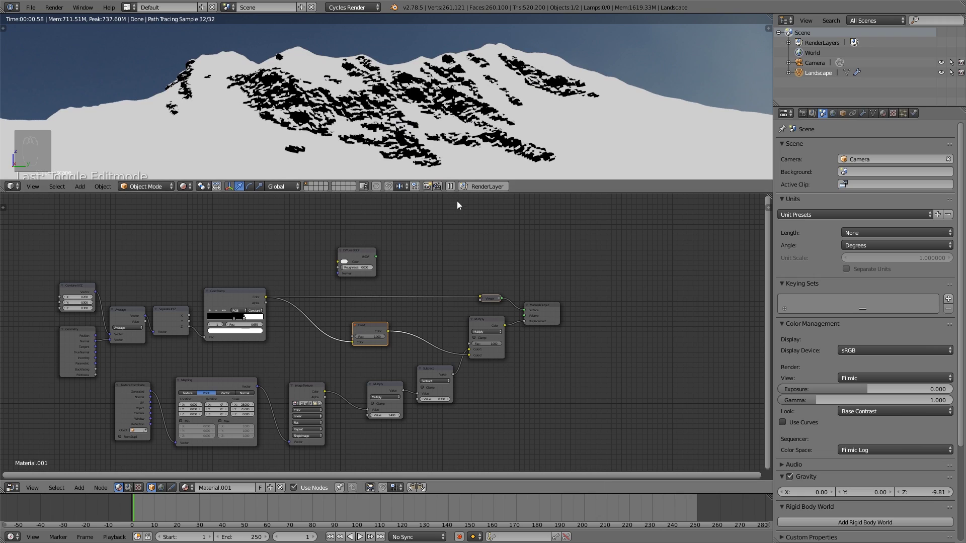
pyautogui.click(358, 254)
pyautogui.moveTo(390, 277); pyautogui.dragTo(364, 303, button='middle')
pyautogui.press('x')
pyautogui.scroll(-1, 387, 294)
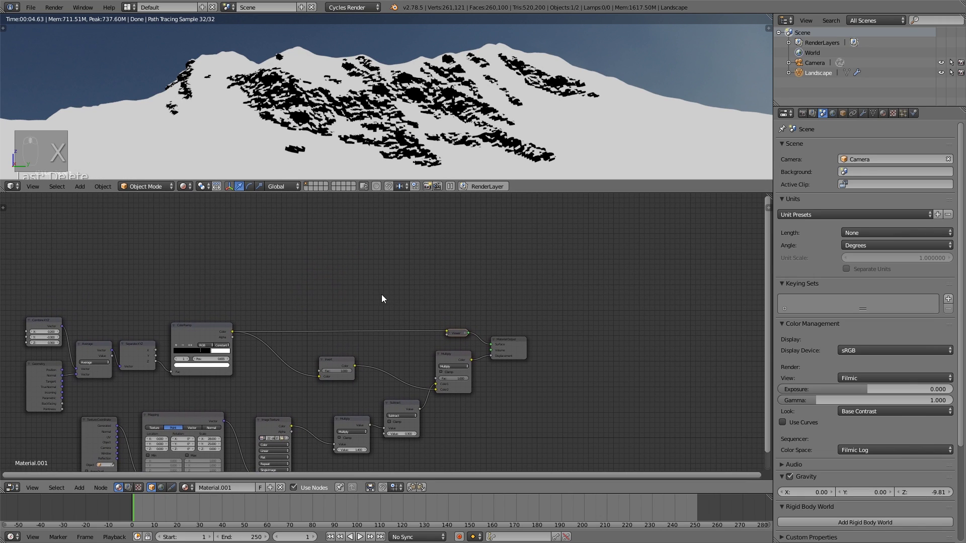
# - Add a Principled BSDF node in the empty area above the displacement node tree
pyautogui.hotkey('shift', 'a')
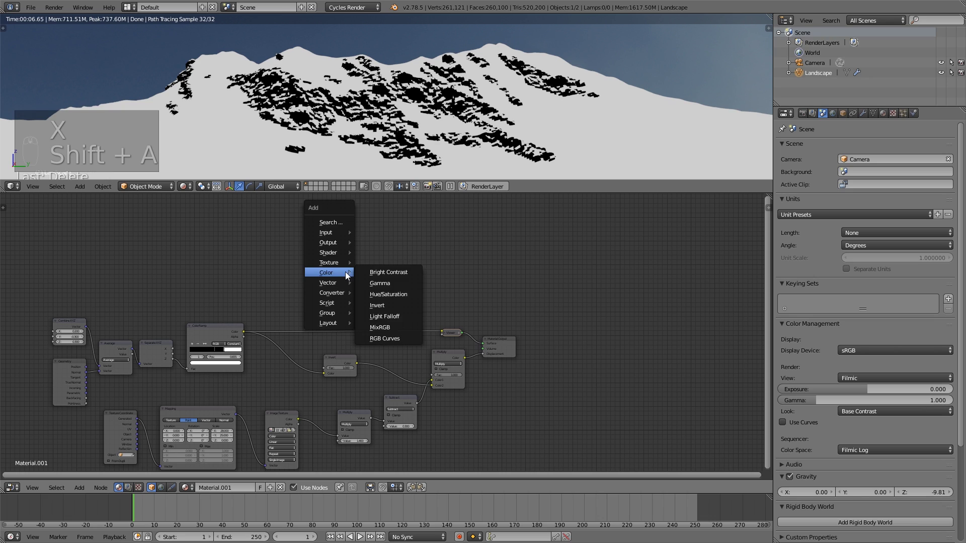
pyautogui.moveTo(337, 256)
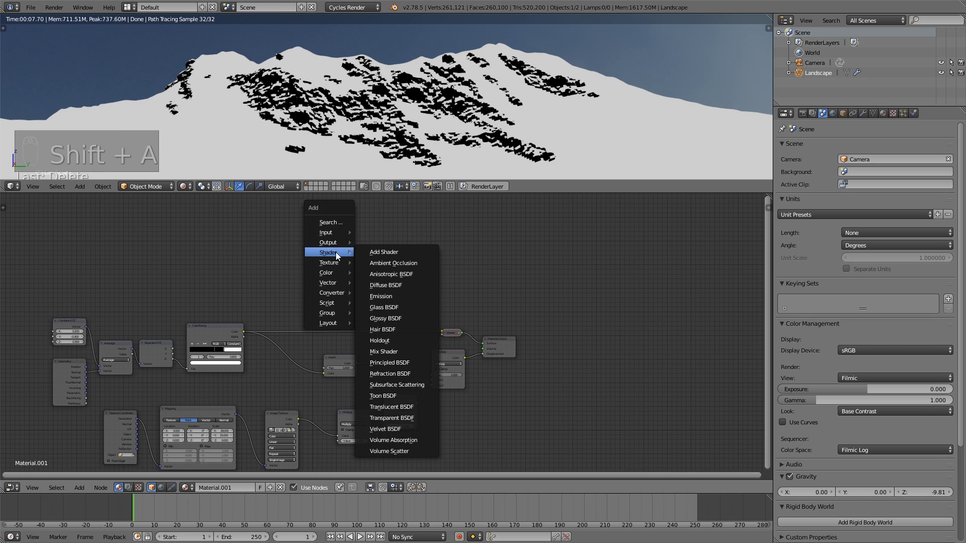
pyautogui.click(417, 362)
pyautogui.click(351, 194)
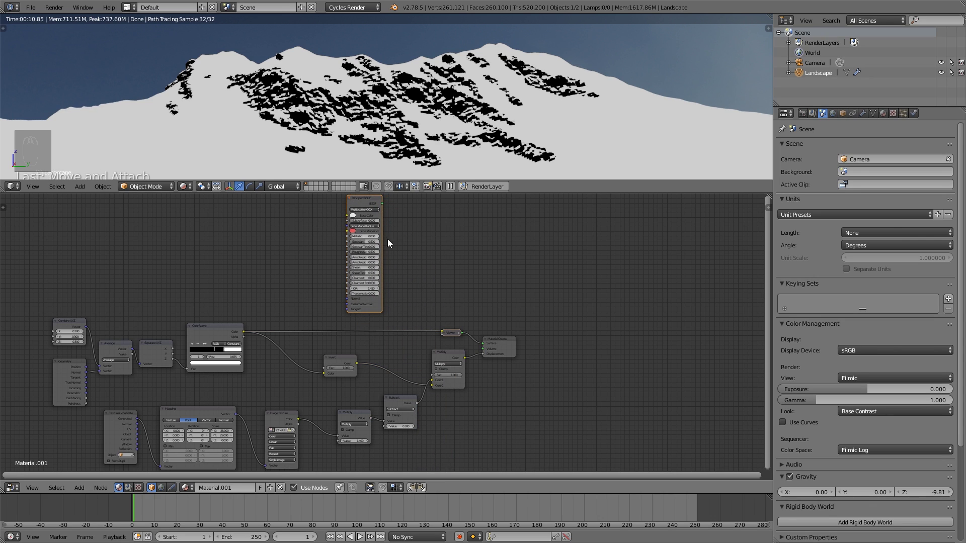
pyautogui.press('Tab')
pyautogui.scroll(2, 415, 255)
pyautogui.moveTo(425, 276); pyautogui.dragTo(424, 300, button='middle')
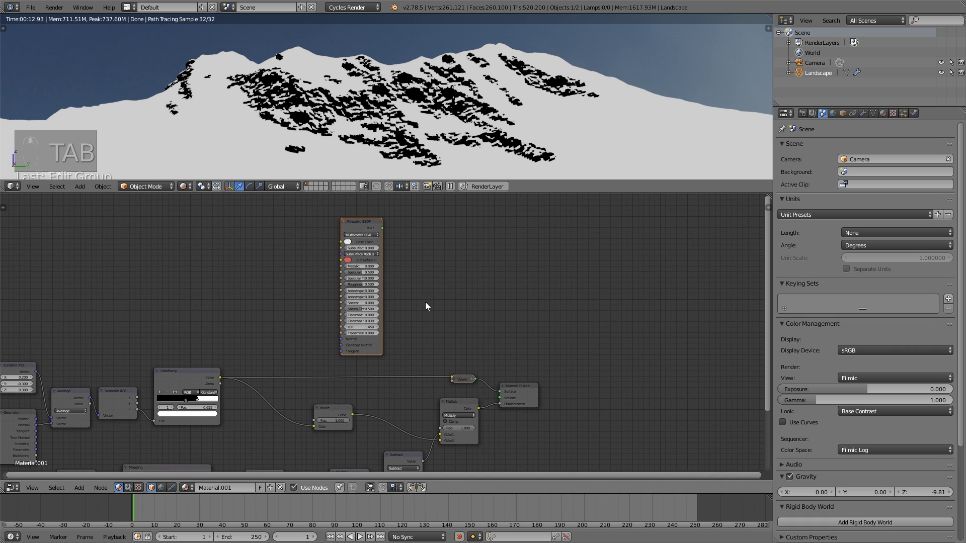
# - Move the Principled BSDF node further up, away from the mask nodes
pyautogui.click(367, 229)
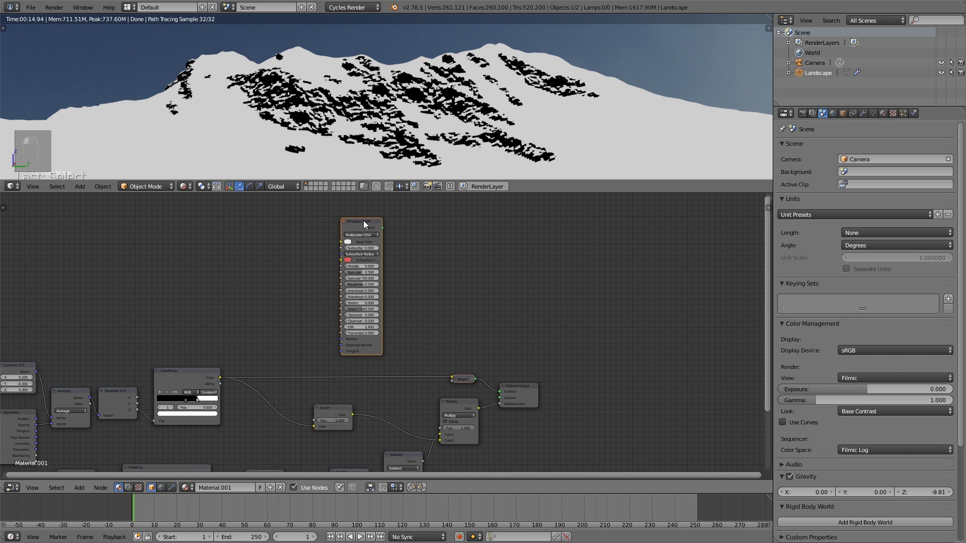
pyautogui.moveTo(363, 220); pyautogui.dragTo(368, 214)
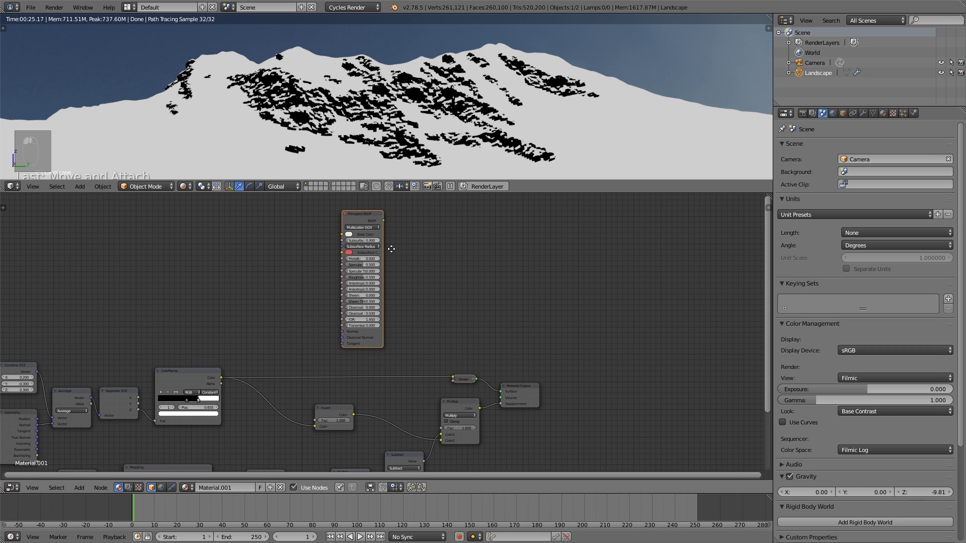
pyautogui.moveTo(388, 248); pyautogui.dragTo(418, 272, button='middle')
pyautogui.scroll(-1, 402, 284)
pyautogui.moveTo(389, 257); pyautogui.dragTo(377, 222)
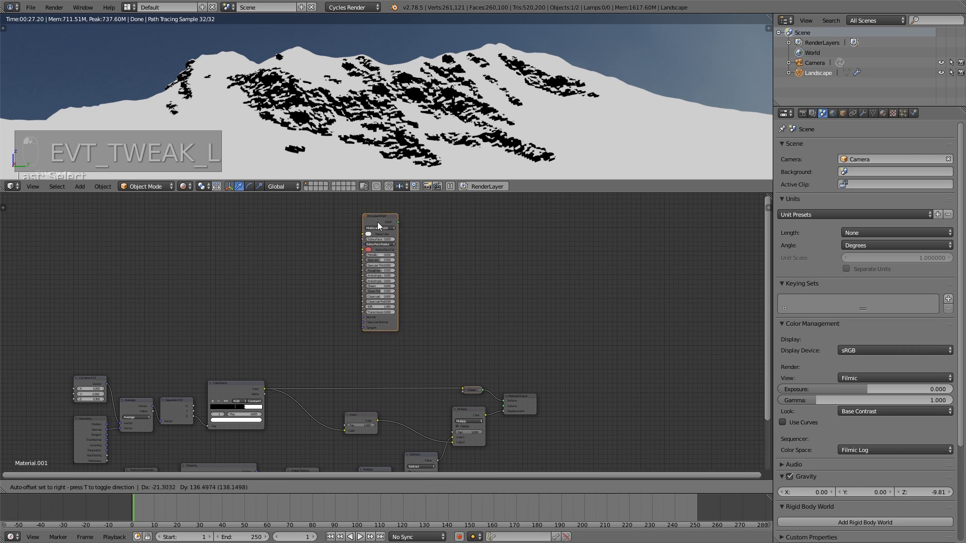
pyautogui.moveTo(435, 230); pyautogui.dragTo(426, 269, button='middle')
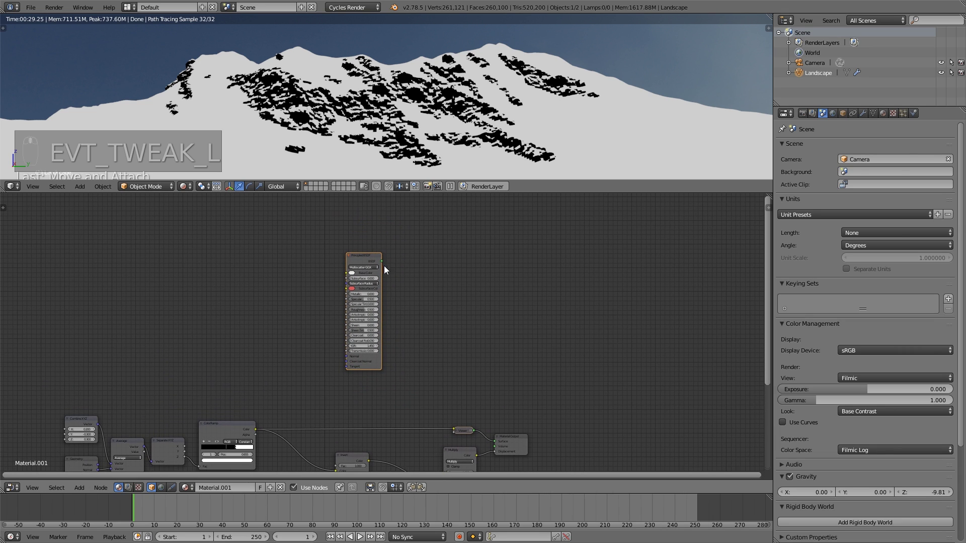
pyautogui.moveTo(369, 256); pyautogui.dragTo(369, 256)
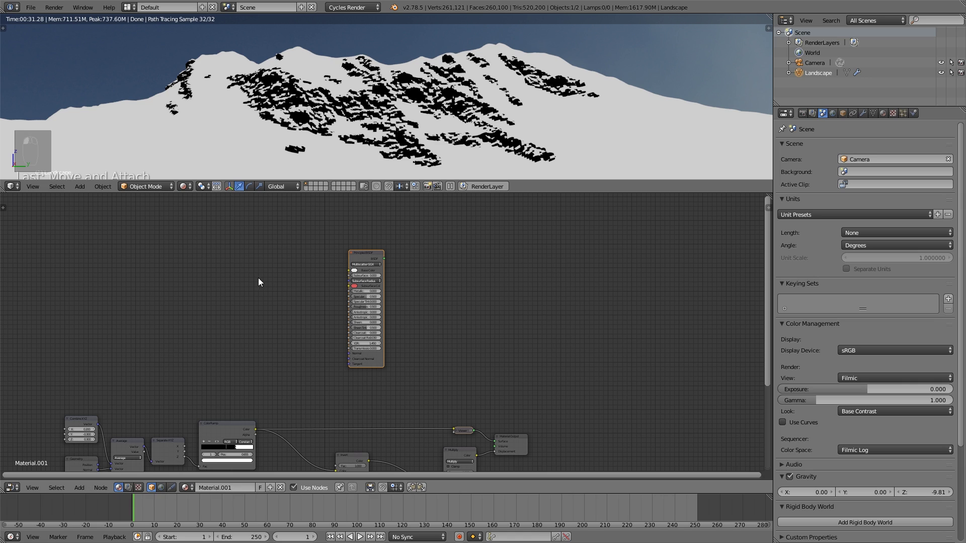
# - Add an Image Texture node on the input side of the Principled BSDF
pyautogui.hotkey('shift', 'a')
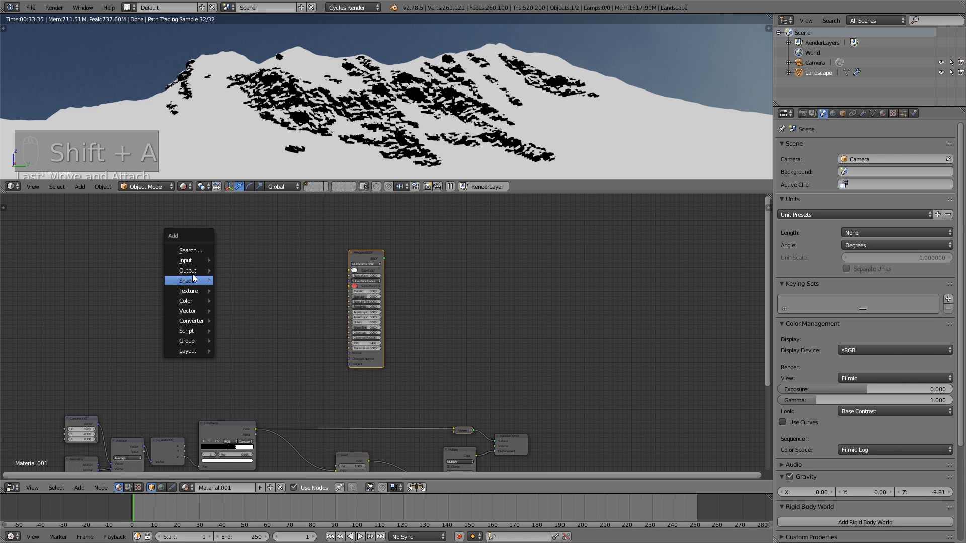
pyautogui.moveTo(202, 290)
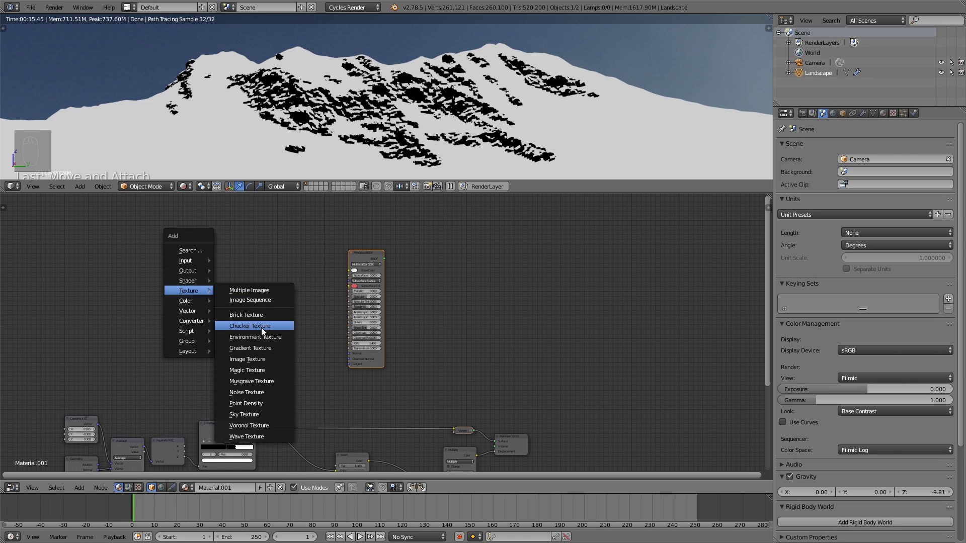
pyautogui.click(267, 361)
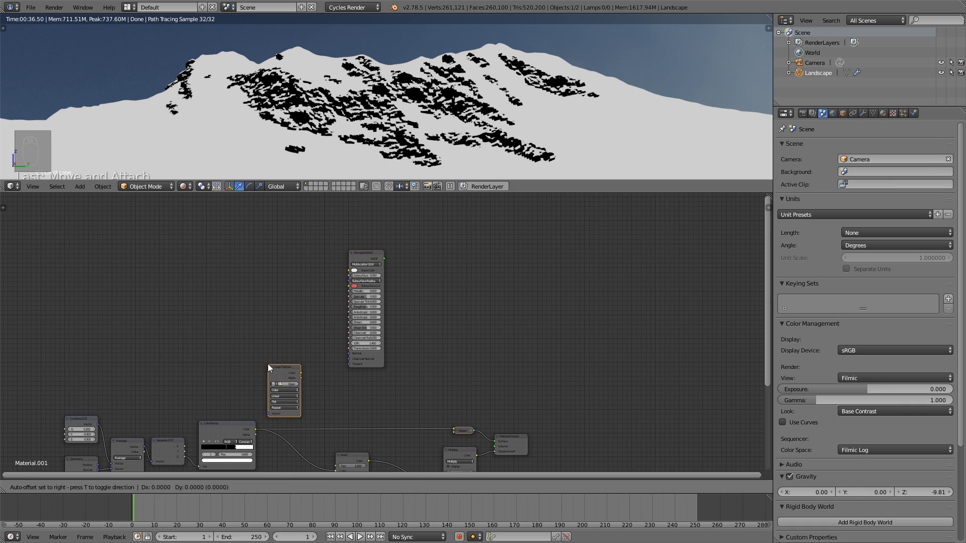
pyautogui.click(239, 273)
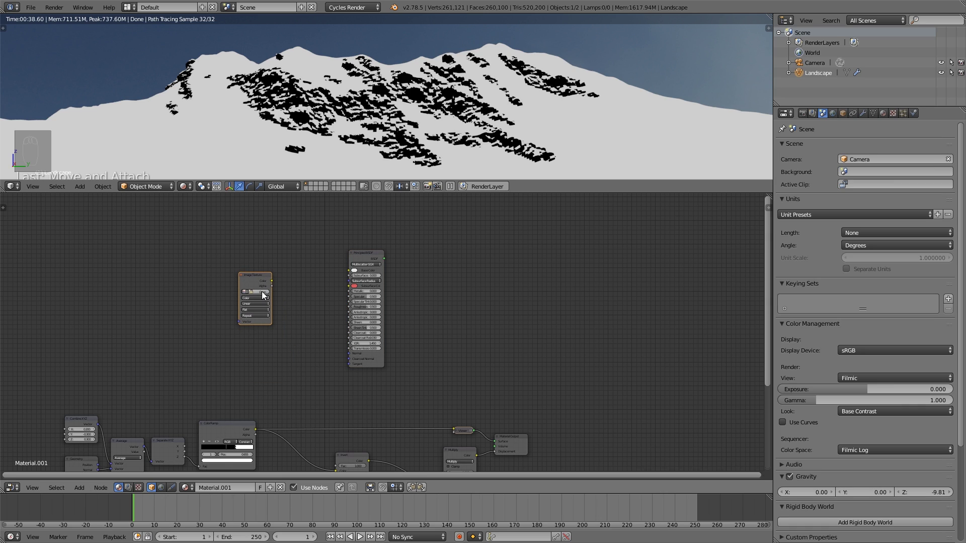
# - Load TexturesCom_SnowDetail_512_albedo.tif from the Textures\Snow folder into the new Image Texture node, browsing the files as thumbnails
pyautogui.click(262, 292)
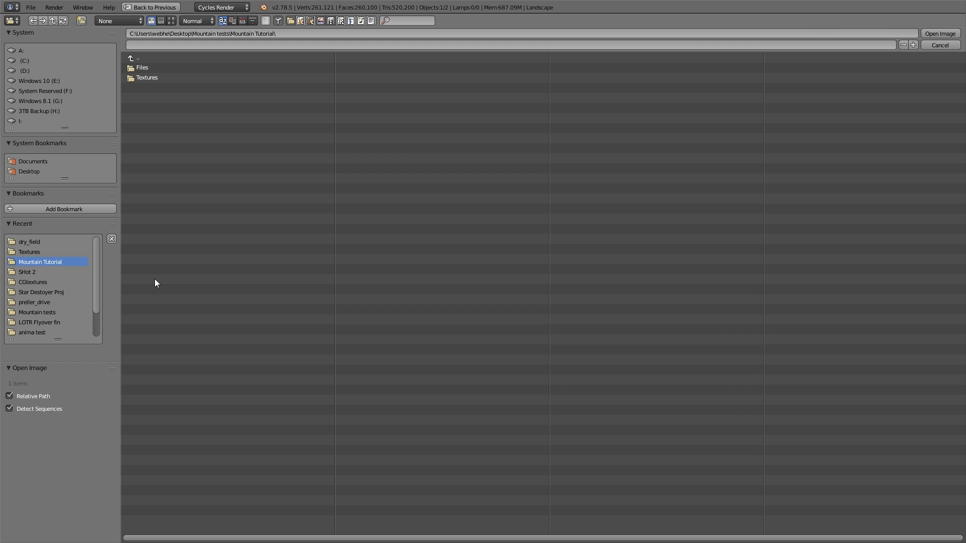
pyautogui.click(159, 78)
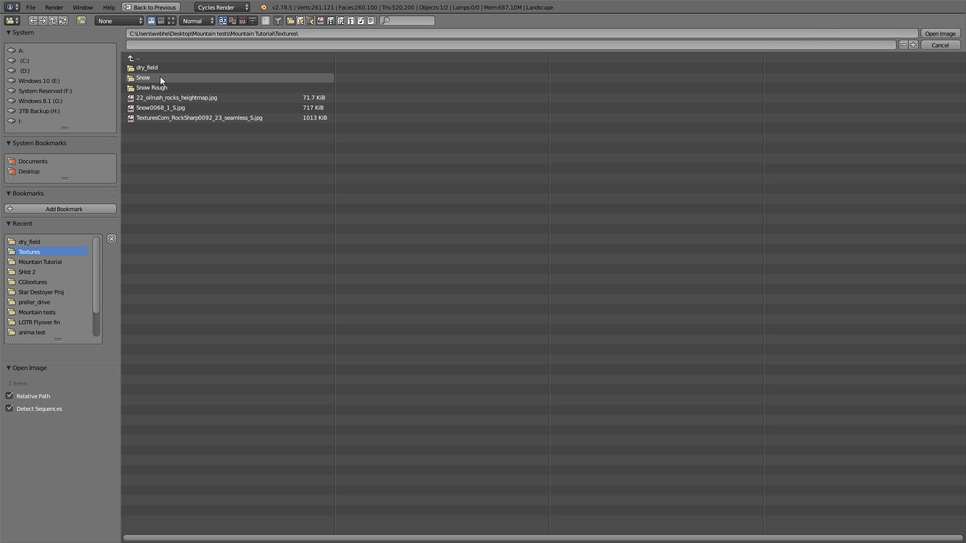
pyautogui.click(160, 78)
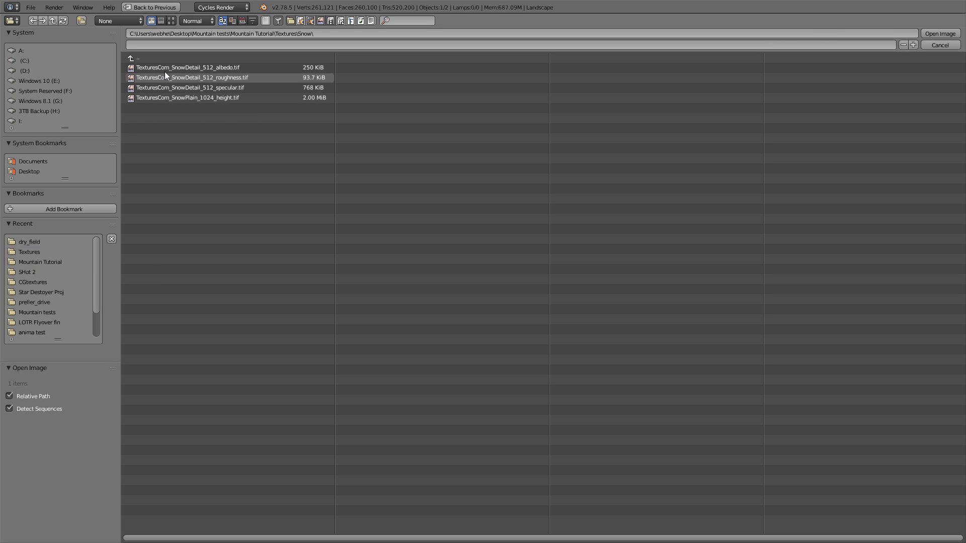
pyautogui.click(171, 21)
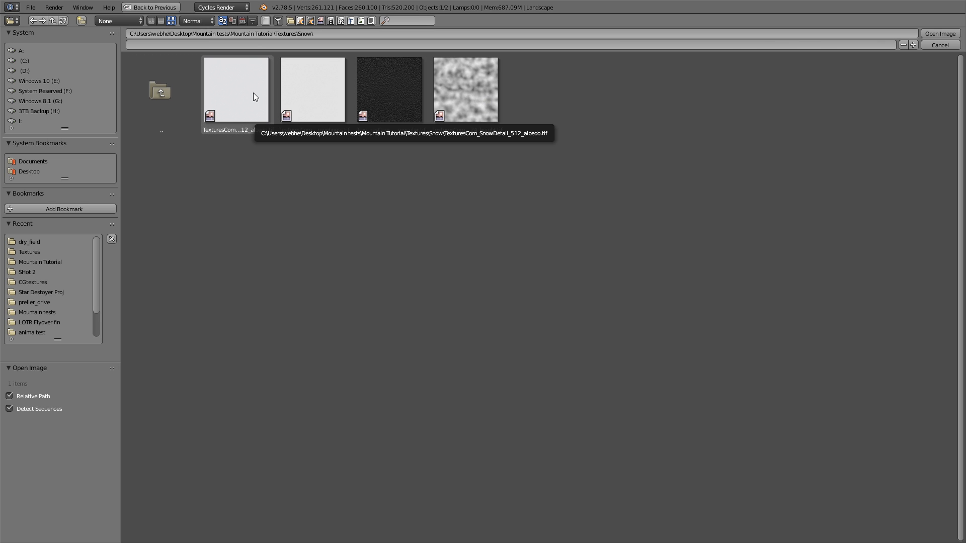
pyautogui.doubleClick(234, 83)
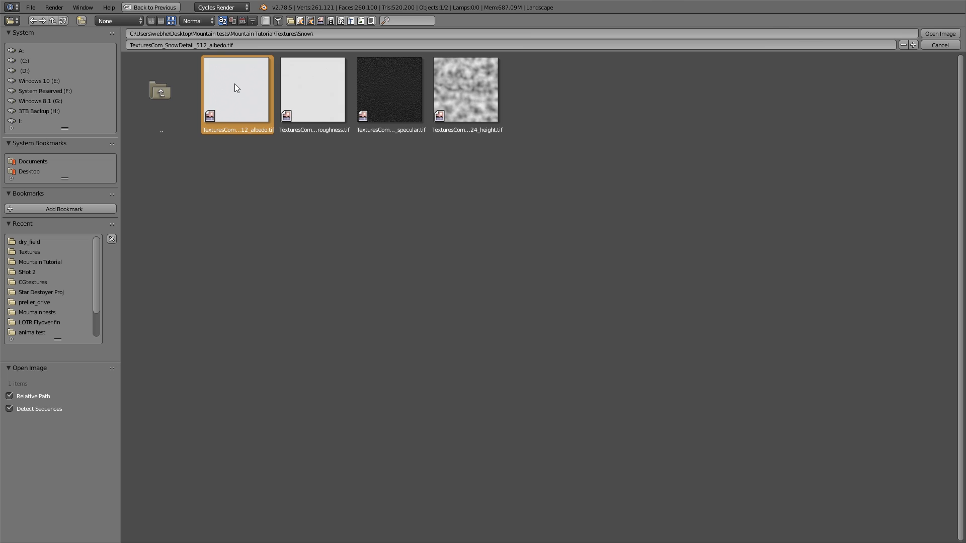
# - Link the snow albedo texture's Color to the Principled BSDF's Base Color and adjust the texture node's position
pyautogui.moveTo(254, 276); pyautogui.dragTo(348, 271)
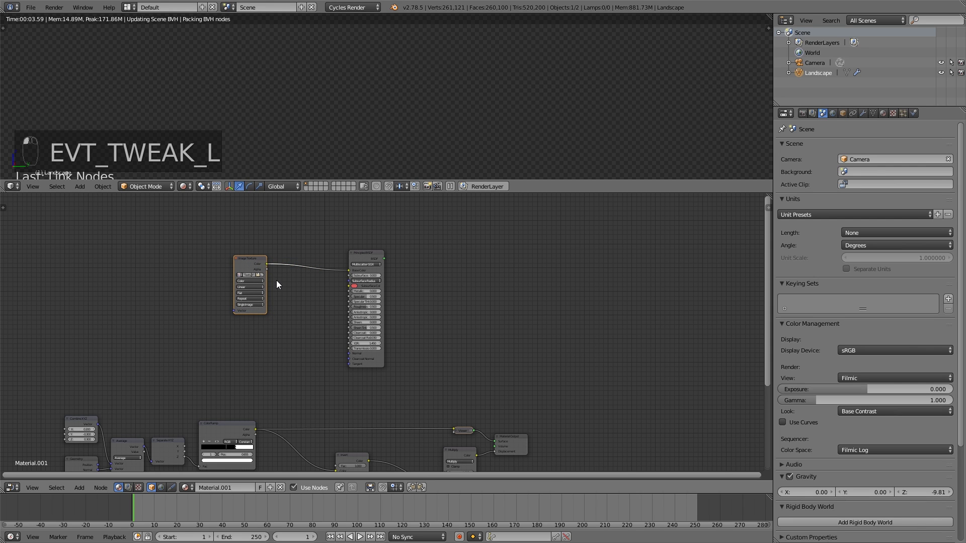
pyautogui.moveTo(276, 280); pyautogui.dragTo(309, 249, button='middle')
pyautogui.moveTo(281, 233); pyautogui.dragTo(277, 235)
# - Duplicate the Texture Coordinate and Mapping nodes of the displacement texture and place the copies above the mask nodes
pyautogui.moveTo(199, 278); pyautogui.dragTo(251, 261, button='middle')
pyautogui.scroll(1, 278, 282)
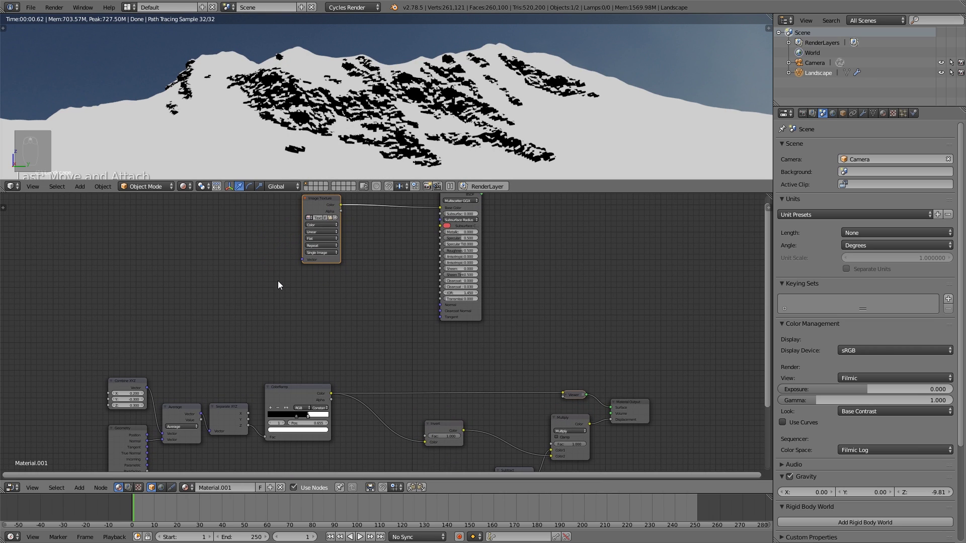
pyautogui.scroll(1, 233, 255)
pyautogui.hotkey('shift', 'a')
pyautogui.moveTo(163, 249)
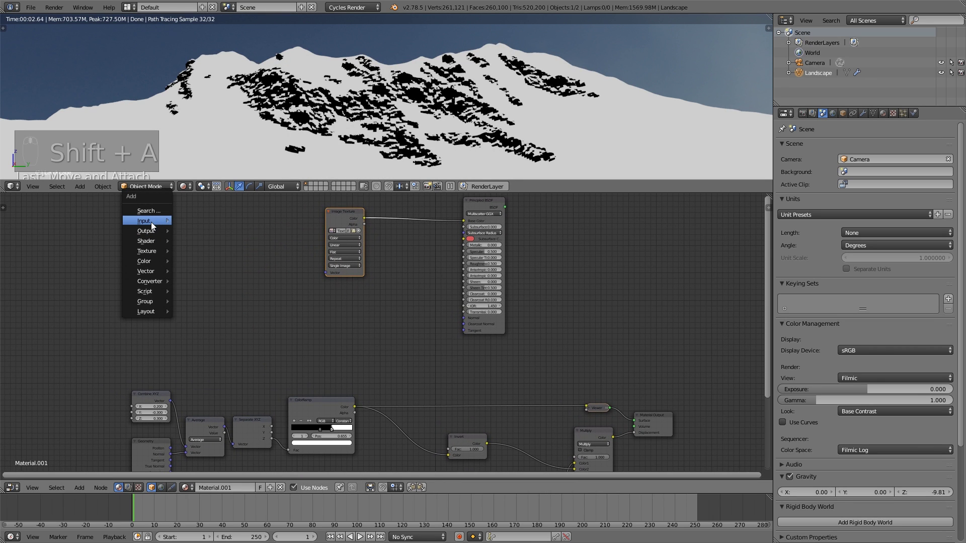
pyautogui.moveTo(306, 393); pyautogui.dragTo(293, 278, button='middle')
pyautogui.click(297, 388)
pyautogui.keyDown('shift'); pyautogui.moveTo(206, 390); pyautogui.dragTo(297, 337, button='right'); pyautogui.keyUp('shift')
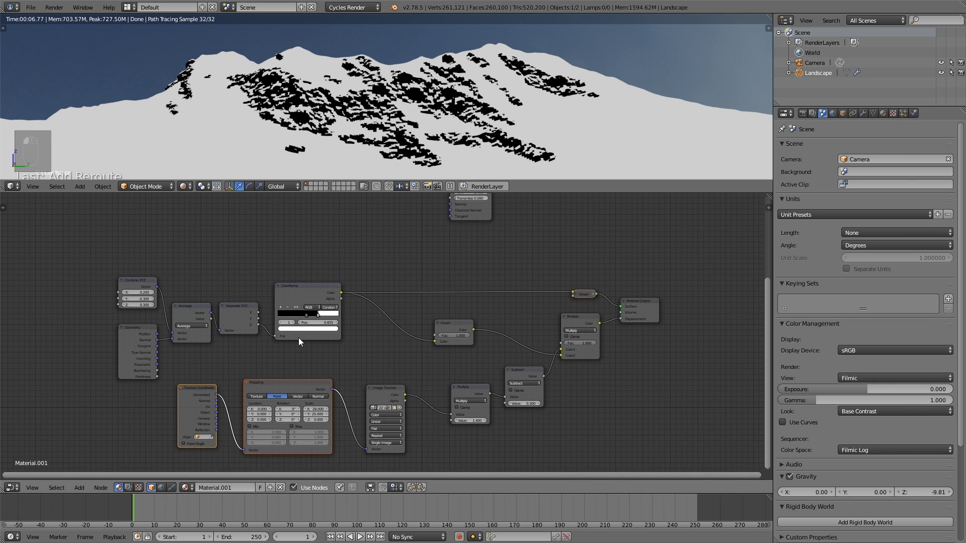
pyautogui.hotkey('shift', 'd')
pyautogui.click(245, 471)
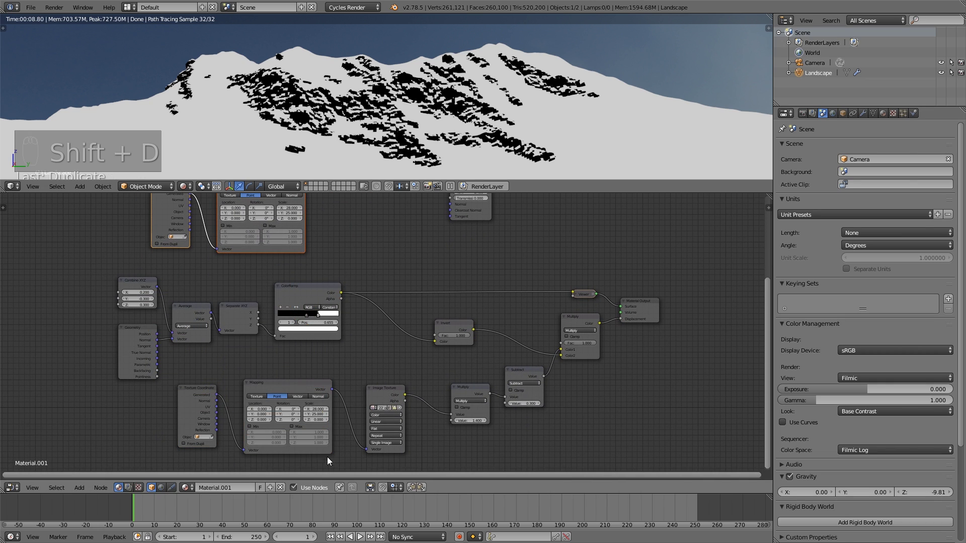
# - Move the duplicated coordinate nodes next to the snow albedo texture and link the Mapping's Vector output to the texture's Vector input
pyautogui.moveTo(314, 317); pyautogui.dragTo(295, 421, button='middle')
pyautogui.scroll(1, 267, 294)
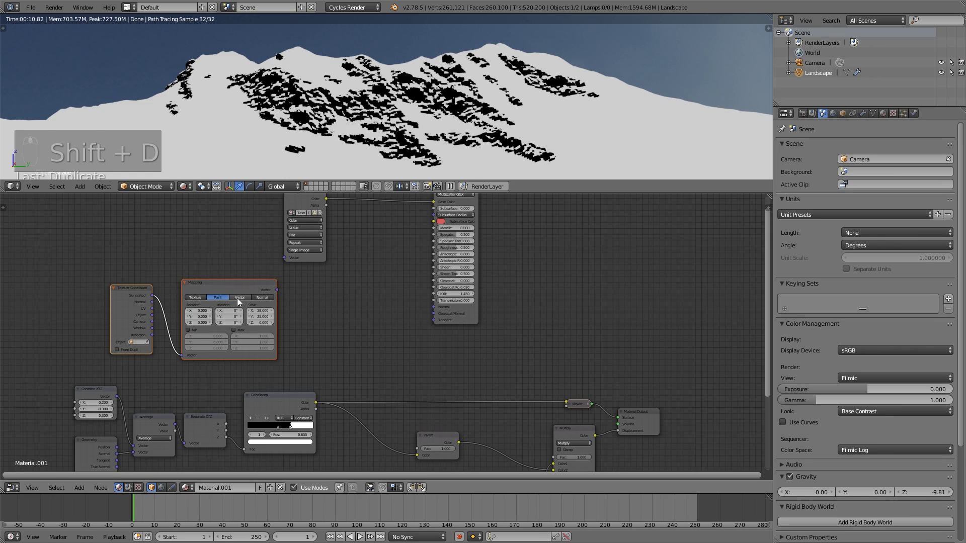
pyautogui.press('g')
pyautogui.click(189, 245)
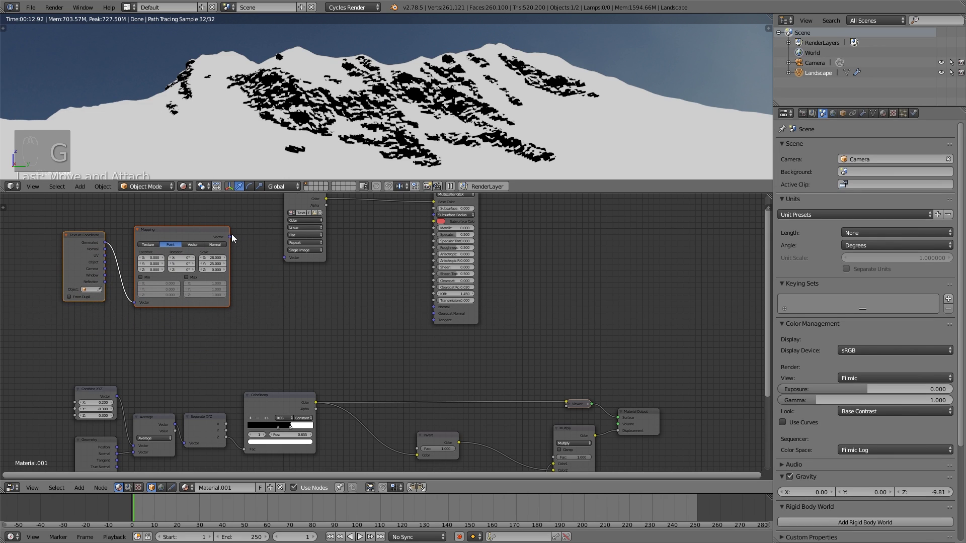
pyautogui.moveTo(228, 235); pyautogui.dragTo(284, 256)
# - Increase the scale of the Mapping node that feeds the snow albedo texture
pyautogui.scroll(3, 283, 281)
pyautogui.moveTo(281, 291); pyautogui.dragTo(298, 319, button='middle')
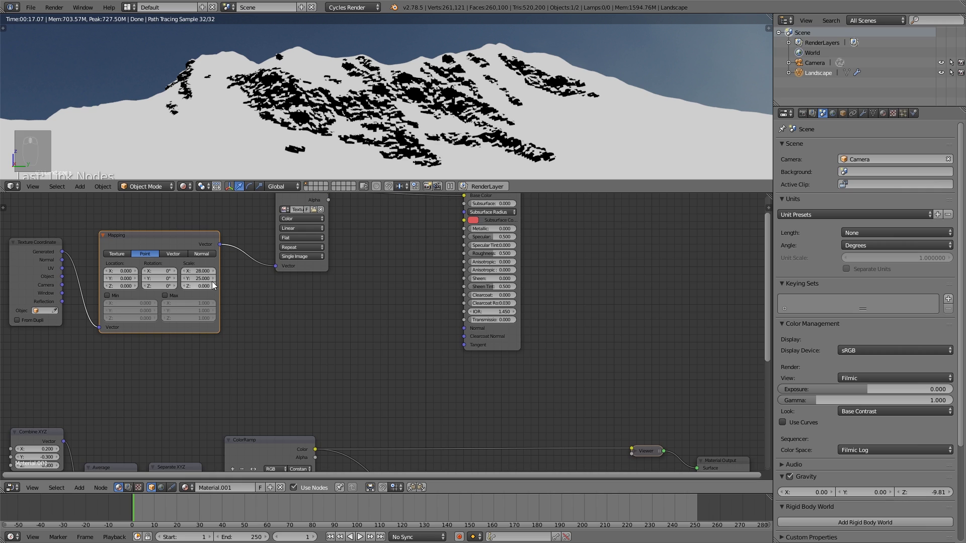
pyautogui.moveTo(204, 272)
pyautogui.mouseDown()
pyautogui.moveTo(221, 279)
pyautogui.moveTo(209, 272)
pyautogui.mouseUp()
# - Move the Material Output node away from the Viewer node and link the Principled BSDF's output to its Surface
pyautogui.moveTo(309, 313); pyautogui.dragTo(239, 378, button='middle')
pyautogui.scroll(-5, 246, 374)
pyautogui.moveTo(529, 433); pyautogui.dragTo(413, 374, button='middle')
pyautogui.moveTo(443, 409); pyautogui.dragTo(477, 393)
pyautogui.moveTo(311, 212); pyautogui.dragTo(466, 385)
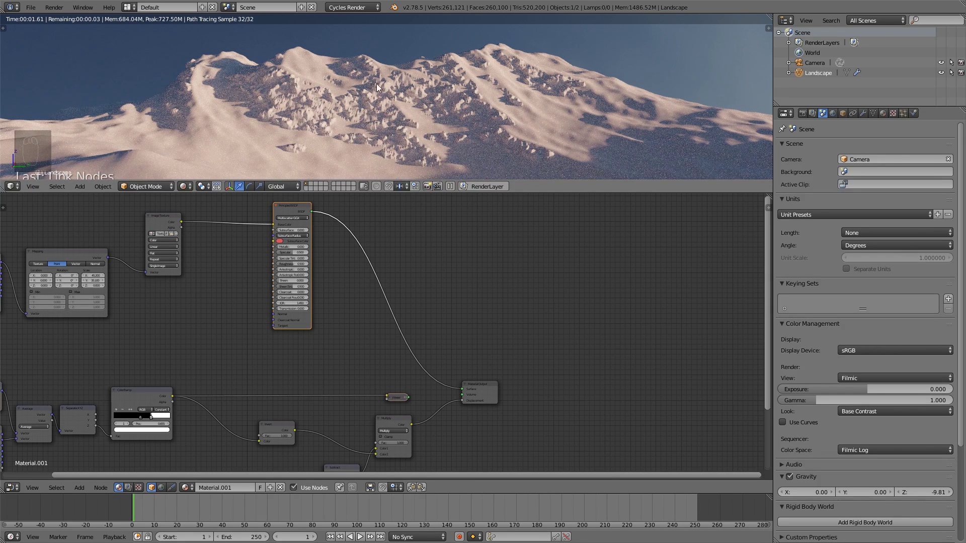
pyautogui.moveTo(449, 322); pyautogui.dragTo(466, 270, button='middle')
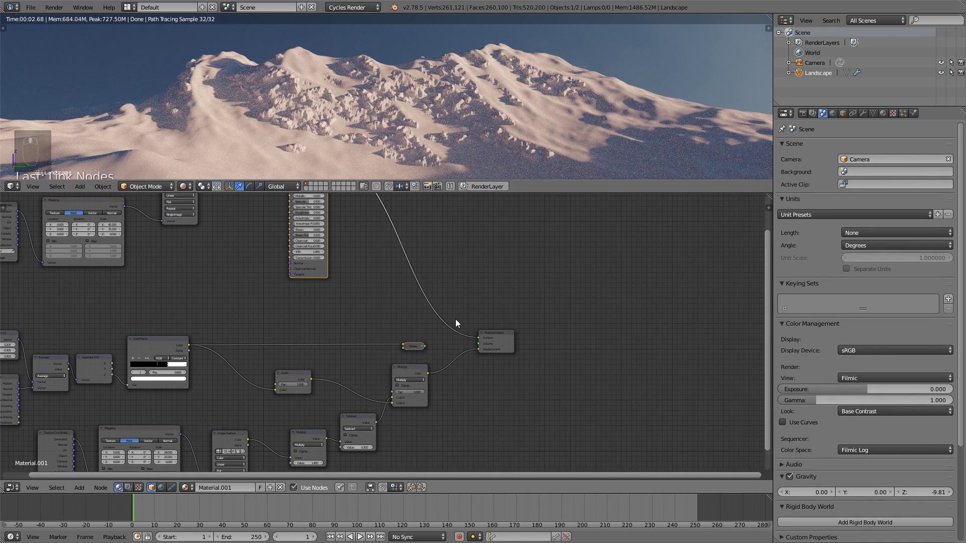
# - Apply smooth shading to the landscape object
pyautogui.moveTo(399, 358); pyautogui.dragTo(408, 328, button='middle')
pyautogui.moveTo(423, 203); pyautogui.dragTo(416, 246, button='middle')
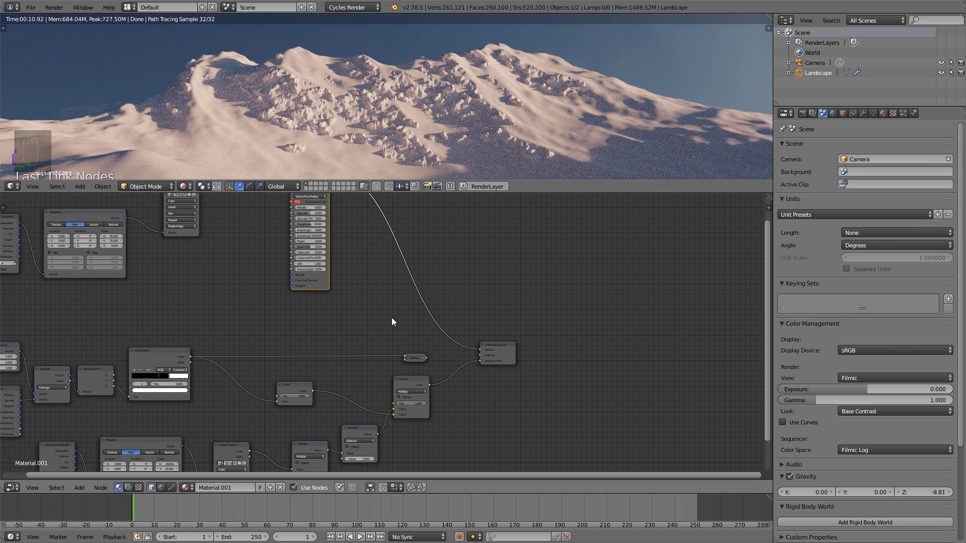
pyautogui.moveTo(320, 326); pyautogui.dragTo(363, 389, button='middle')
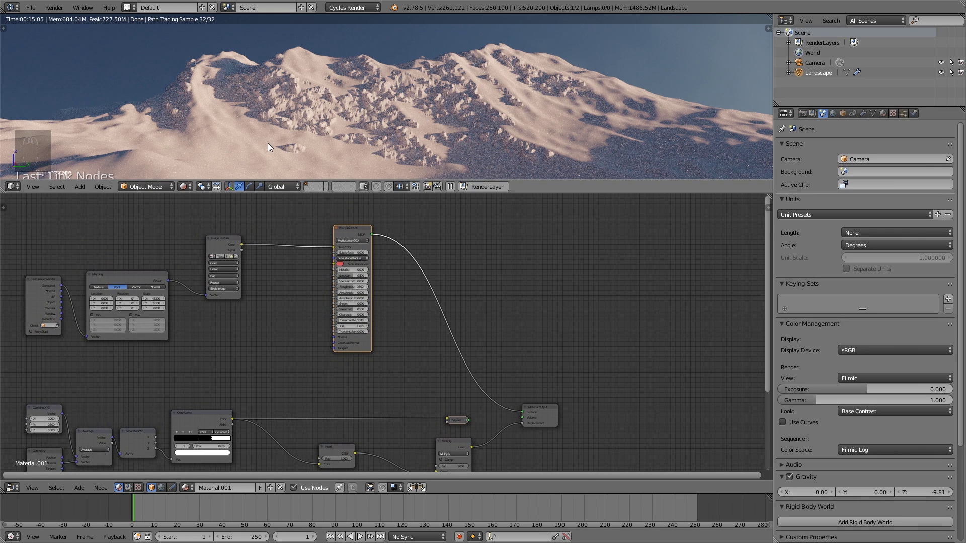
pyautogui.press('t')
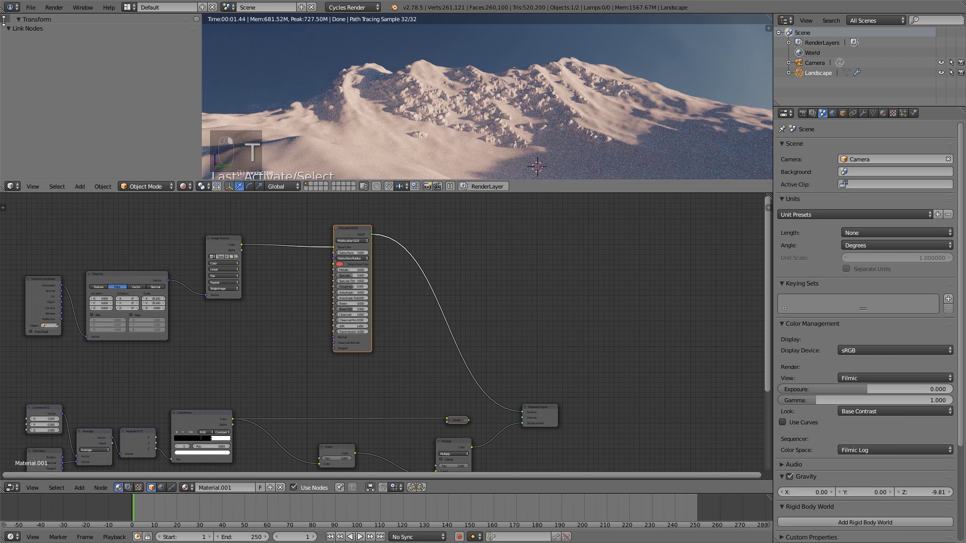
pyautogui.moveTo(59, 24); pyautogui.dragTo(70, 162)
pyautogui.scroll(-3, 87, 129)
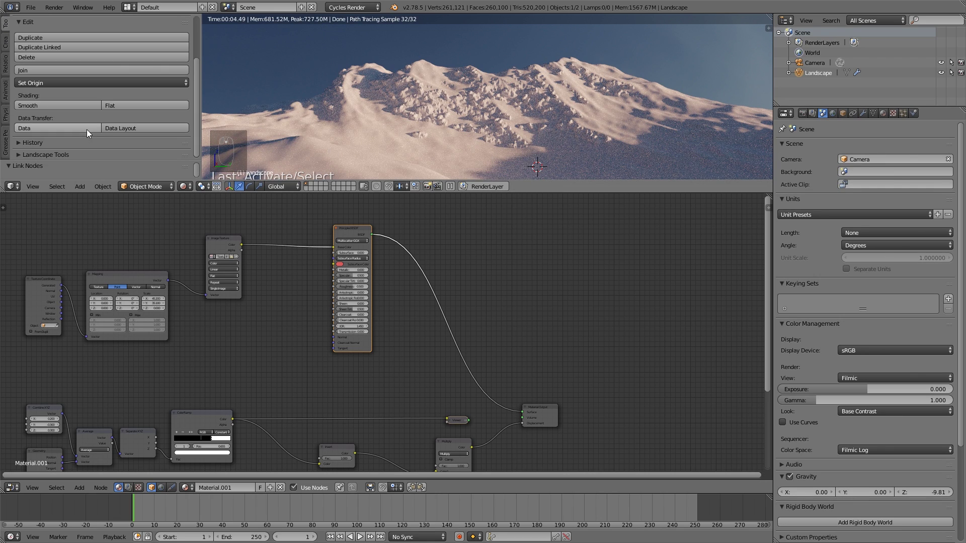
pyautogui.click(74, 106)
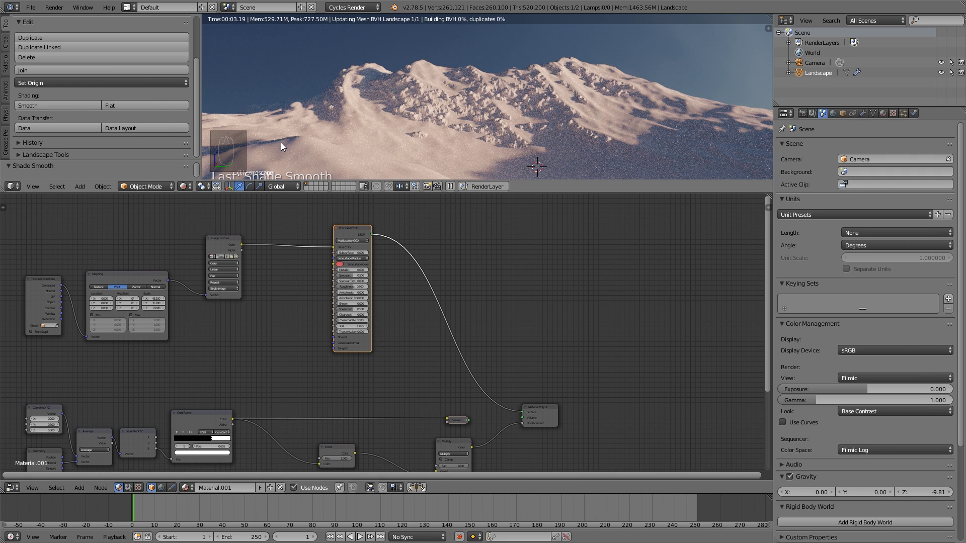
pyautogui.click(40, 107)
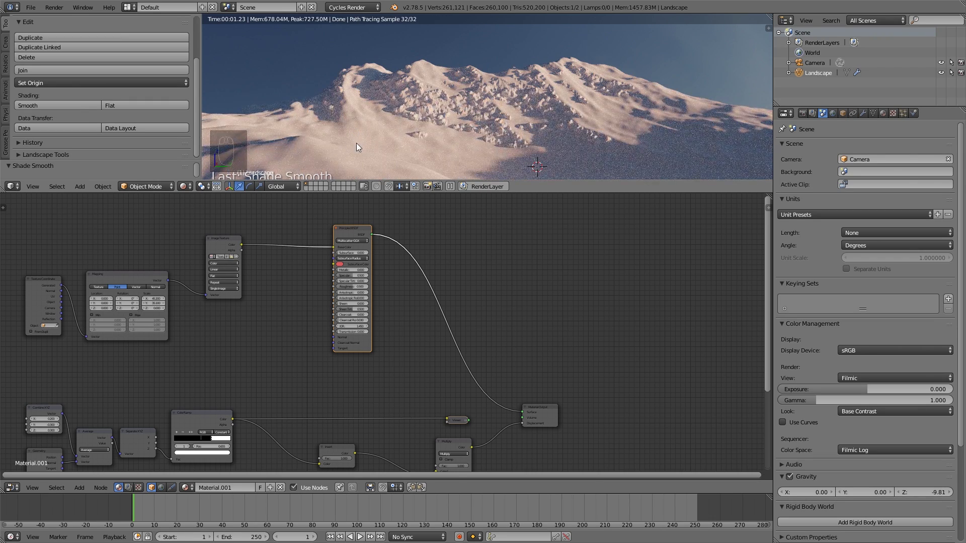
pyautogui.moveTo(356, 142); pyautogui.dragTo(320, 105, button='middle')
pyautogui.press('t')
pyautogui.moveTo(363, 132); pyautogui.dragTo(445, 151, button='middle')
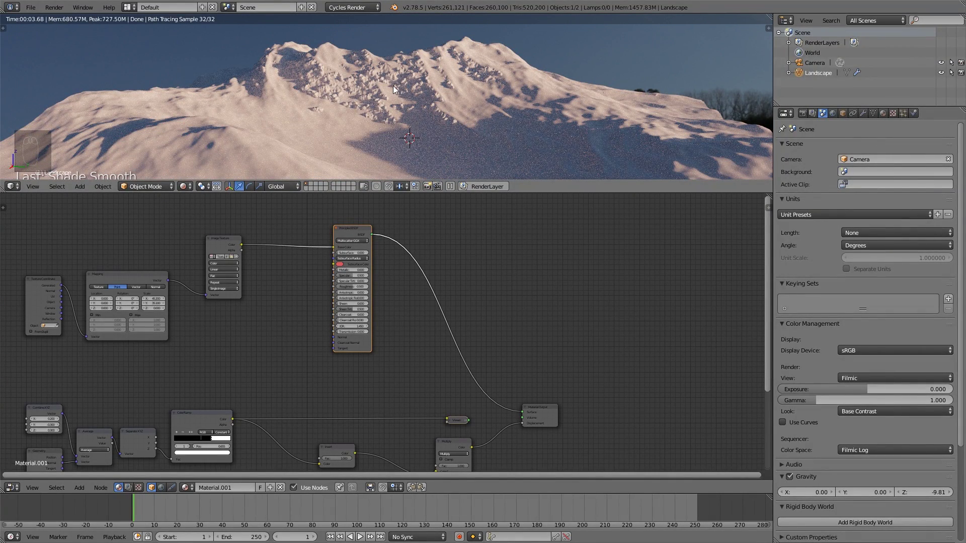
# - Duplicate the snow albedo Image Texture node and load TexturesCom_SnowDetail_512_roughness.tif into the copy
pyautogui.moveTo(340, 262); pyautogui.dragTo(361, 255, button='middle')
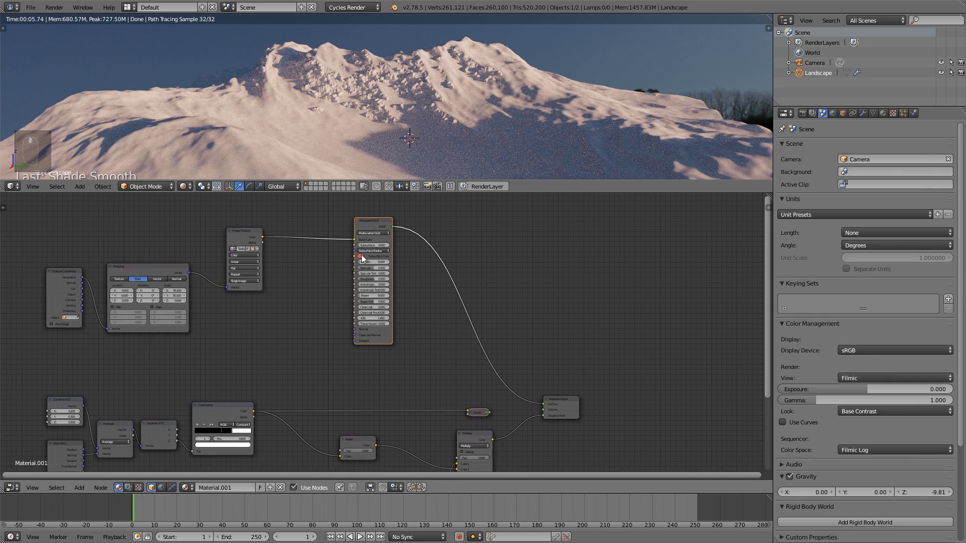
pyautogui.moveTo(243, 233); pyautogui.dragTo(248, 216)
pyautogui.moveTo(377, 214); pyautogui.dragTo(366, 259, button='middle')
pyautogui.moveTo(359, 269); pyautogui.dragTo(372, 240)
pyautogui.moveTo(242, 258); pyautogui.dragTo(246, 239)
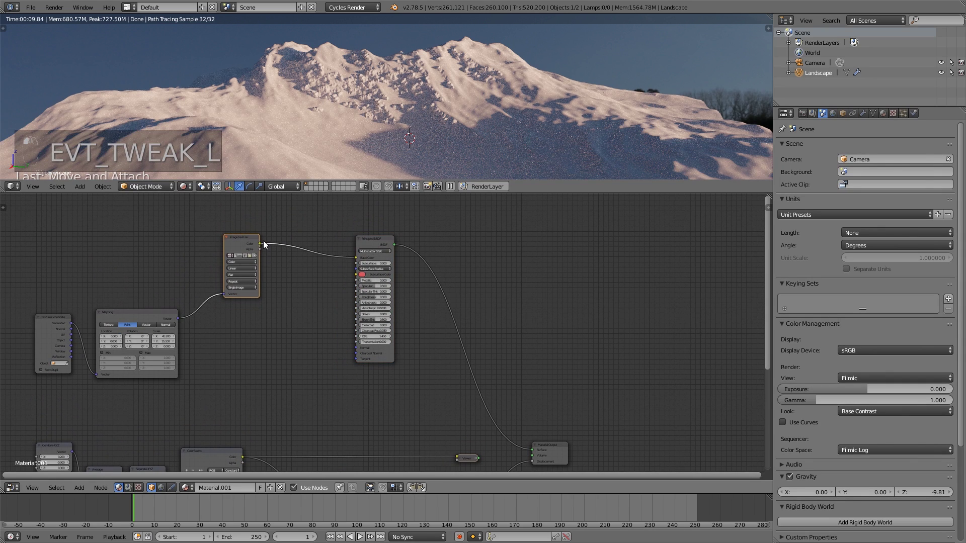
pyautogui.hotkey('shift', 'd')
pyautogui.click(305, 280)
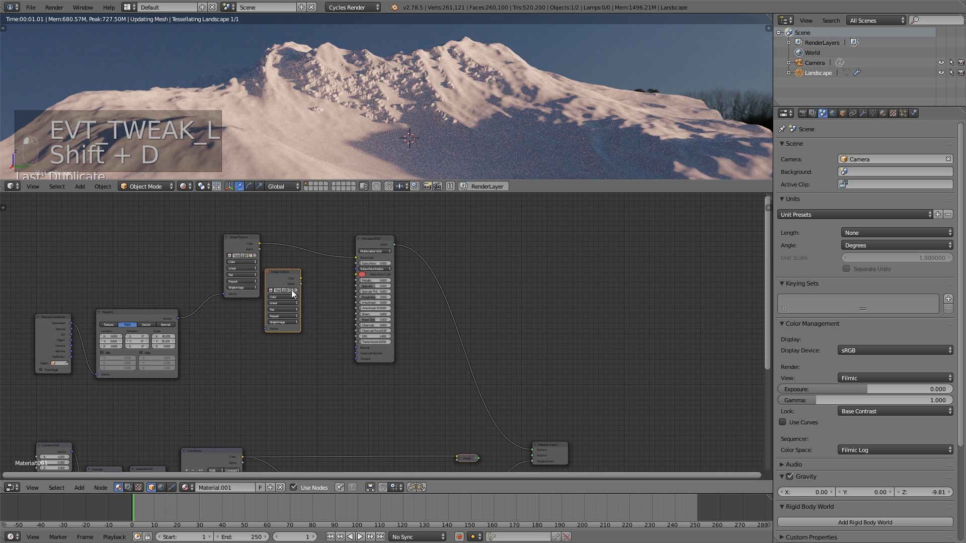
pyautogui.click(292, 290)
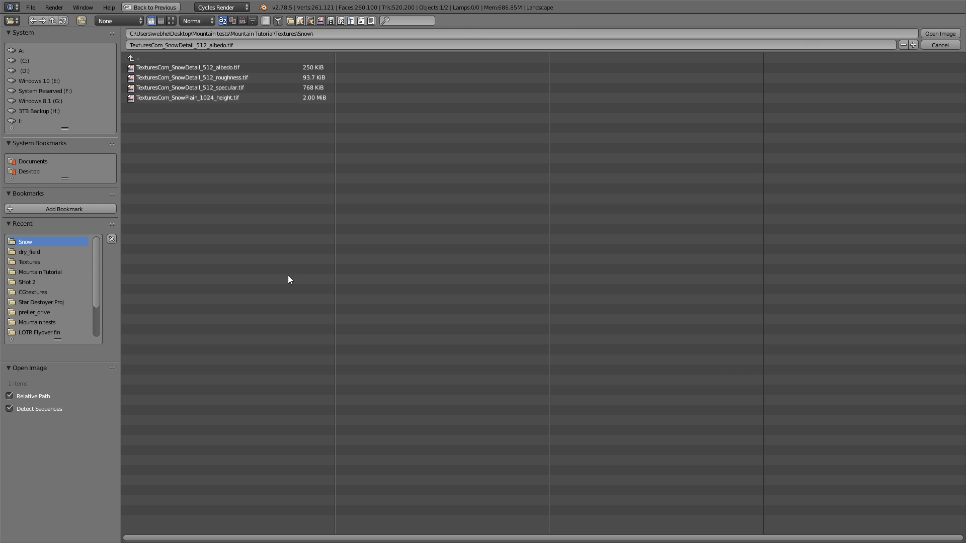
pyautogui.doubleClick(209, 78)
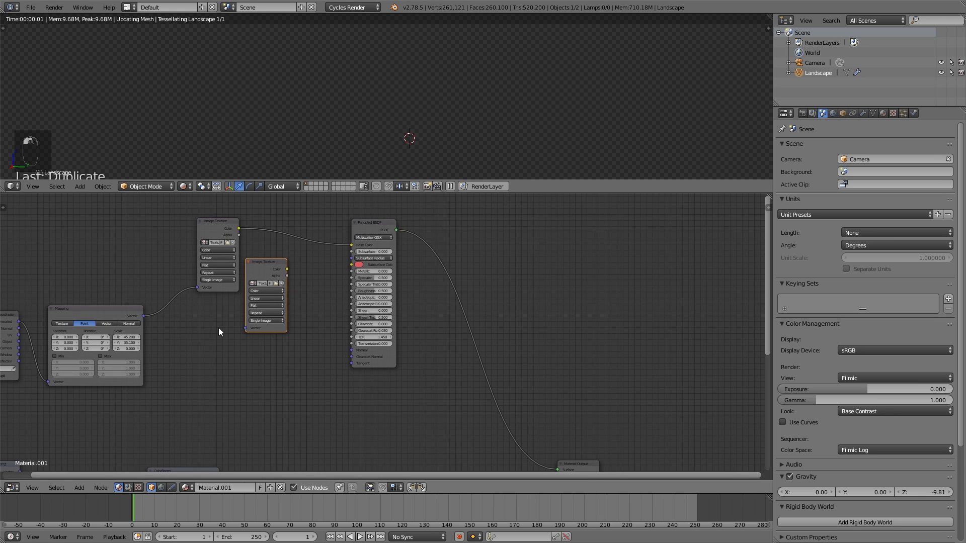
# - Link the Mapping's Vector output to the roughness texture and the texture's Color output to the Principled BSDF's Roughness input
pyautogui.moveTo(144, 316); pyautogui.dragTo(246, 328)
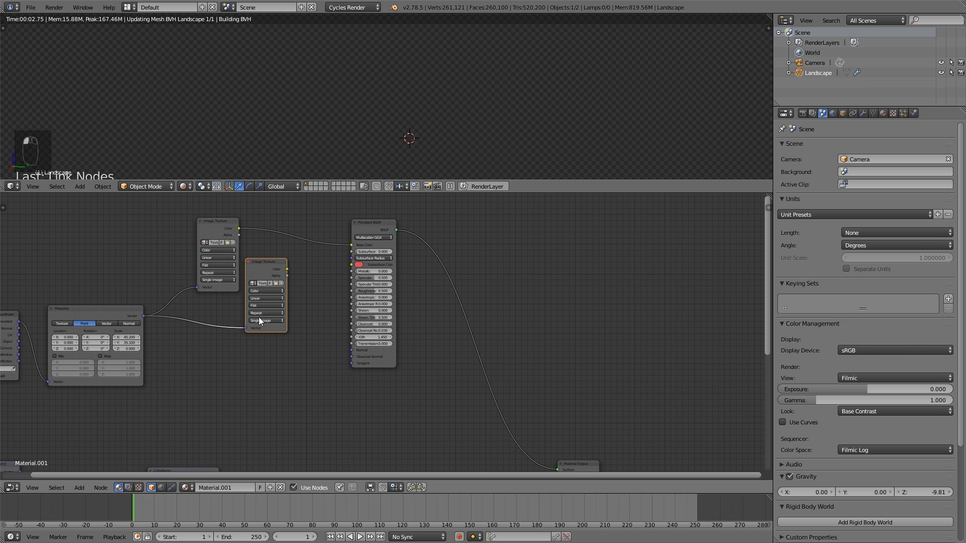
pyautogui.moveTo(216, 232); pyautogui.dragTo(255, 186)
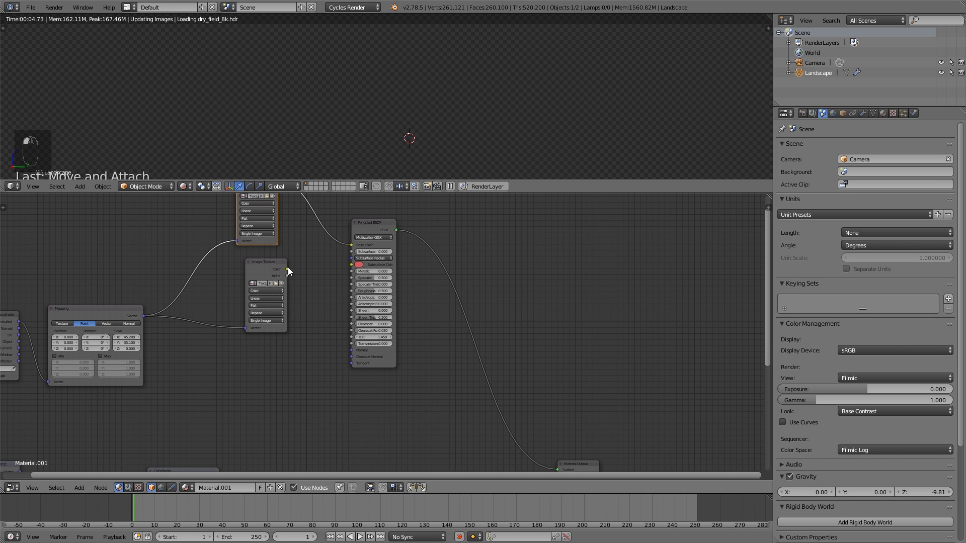
pyautogui.moveTo(288, 271); pyautogui.dragTo(352, 291)
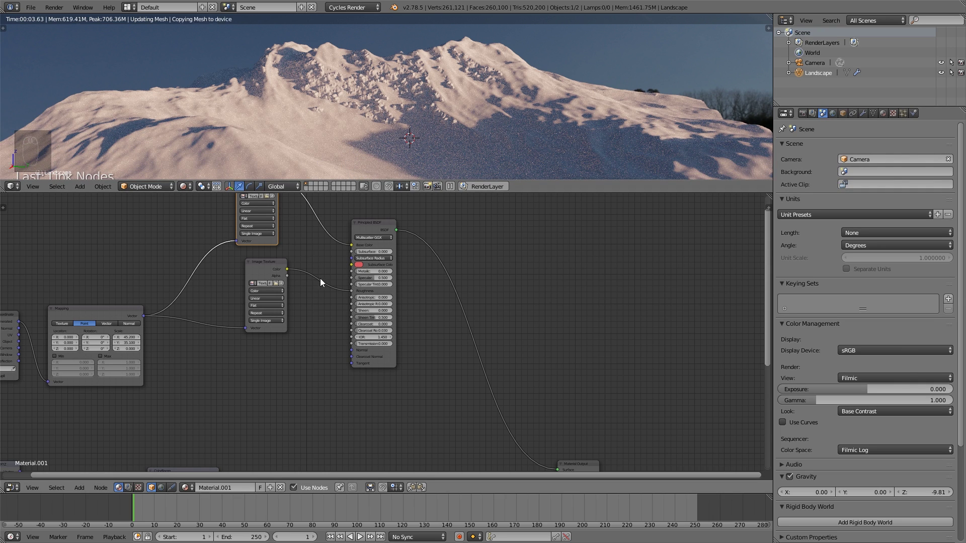
# - Duplicate the roughness texture node, place the copy below it, and load TexturesCom_SnowDetail_512_specular.tif
pyautogui.moveTo(325, 284); pyautogui.dragTo(340, 276, button='middle')
pyautogui.moveTo(282, 253); pyautogui.dragTo(275, 243)
pyautogui.hotkey('shift', 'd')
pyautogui.click(302, 325)
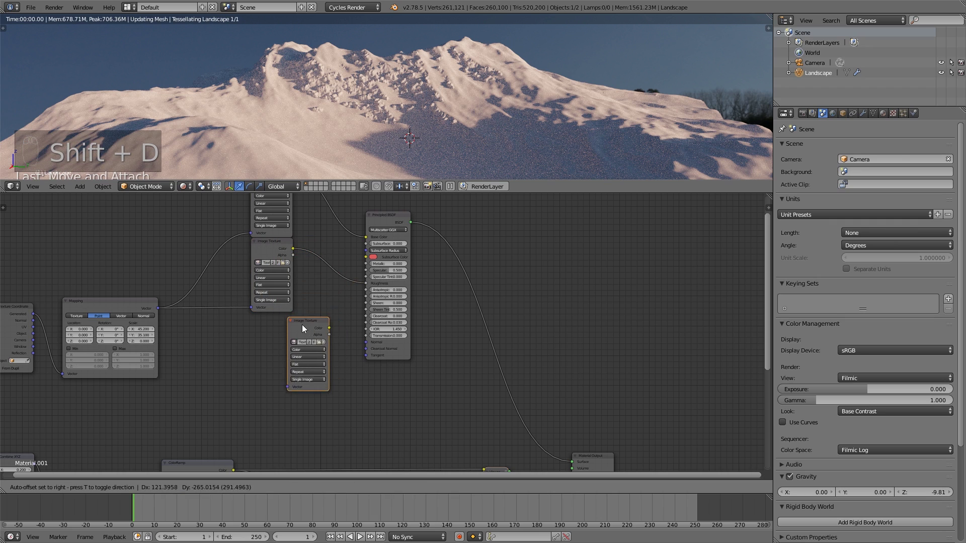
pyautogui.click(275, 317)
pyautogui.click(282, 337)
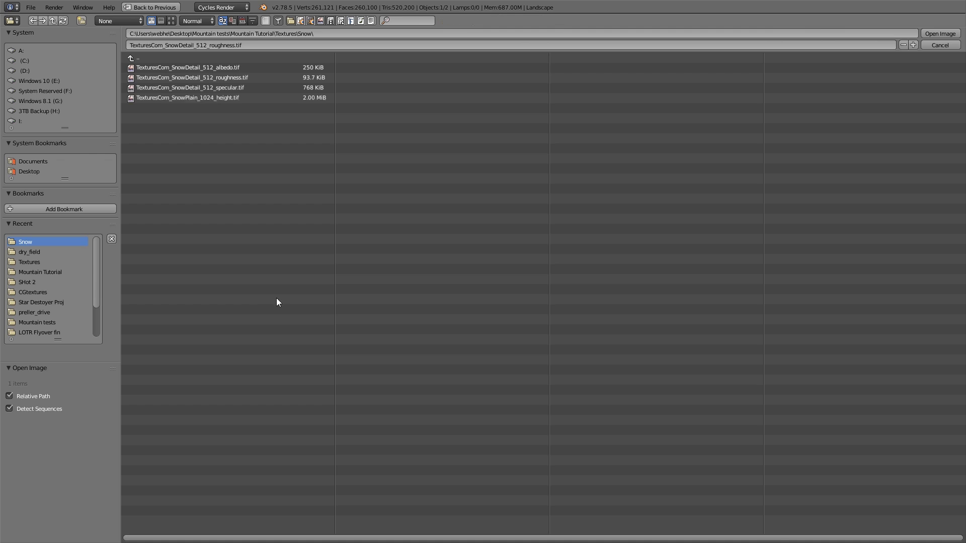
pyautogui.doubleClick(233, 87)
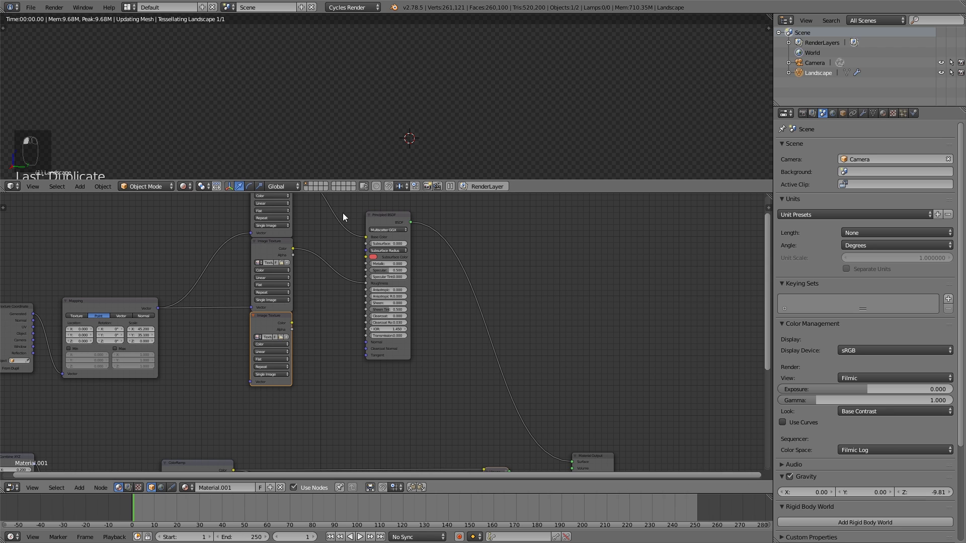
# - Link the Mapping's Vector output to the specular texture and the texture's Color output to the Principled BSDF's Specular input
pyautogui.moveTo(159, 309); pyautogui.dragTo(251, 382)
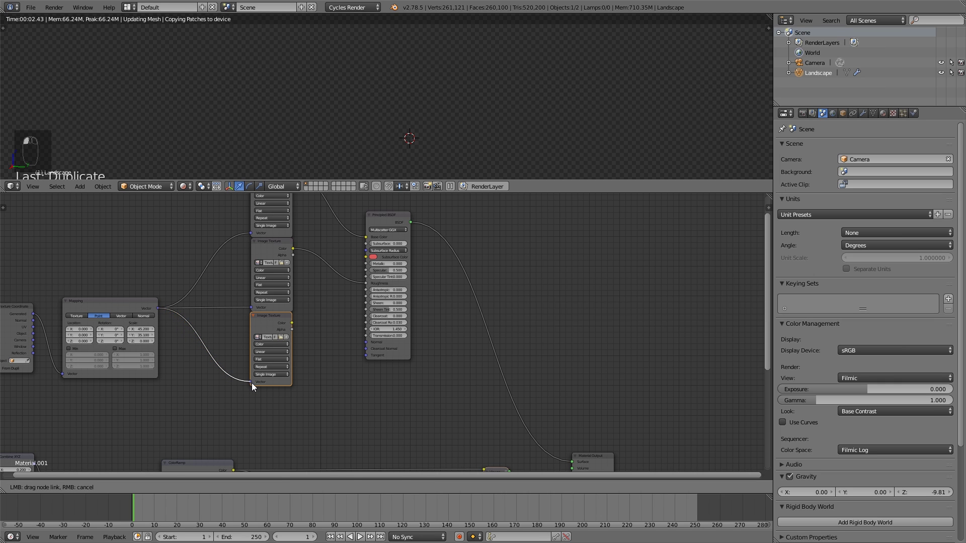
pyautogui.moveTo(291, 322); pyautogui.dragTo(372, 271)
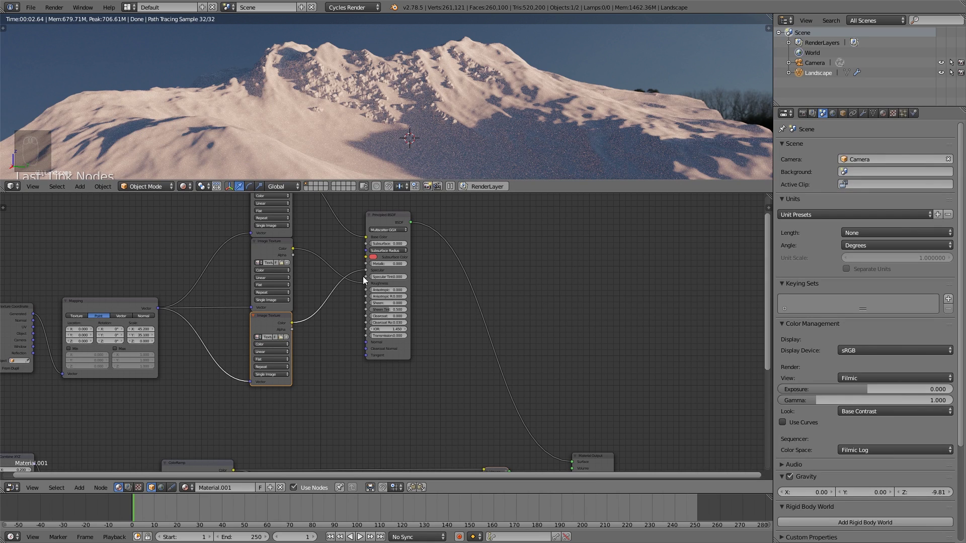
pyautogui.moveTo(390, 220); pyautogui.dragTo(392, 215)
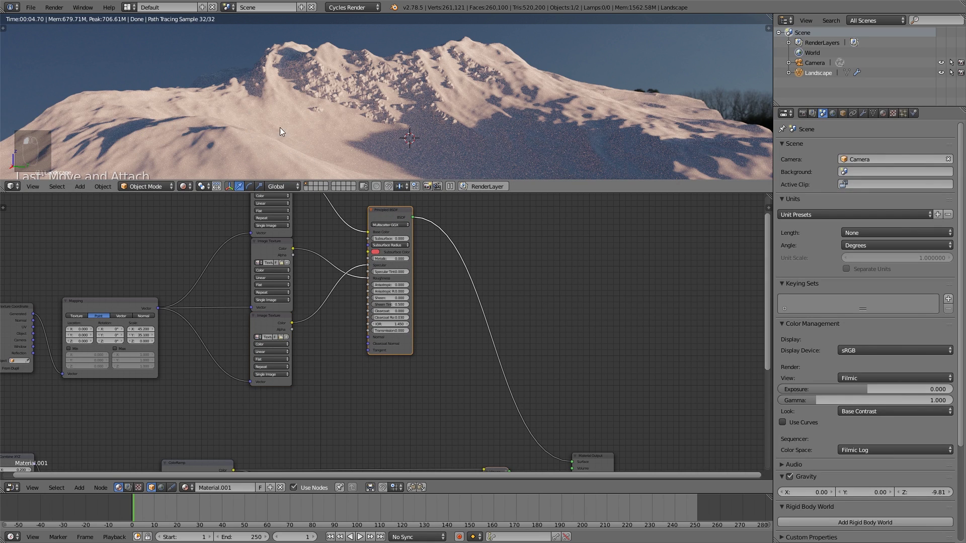
# - Space out the three snow texture nodes in a column and move the Principled BSDF farther away from them
pyautogui.moveTo(277, 252); pyautogui.dragTo(285, 274, button='middle')
pyautogui.moveTo(275, 347); pyautogui.dragTo(273, 352)
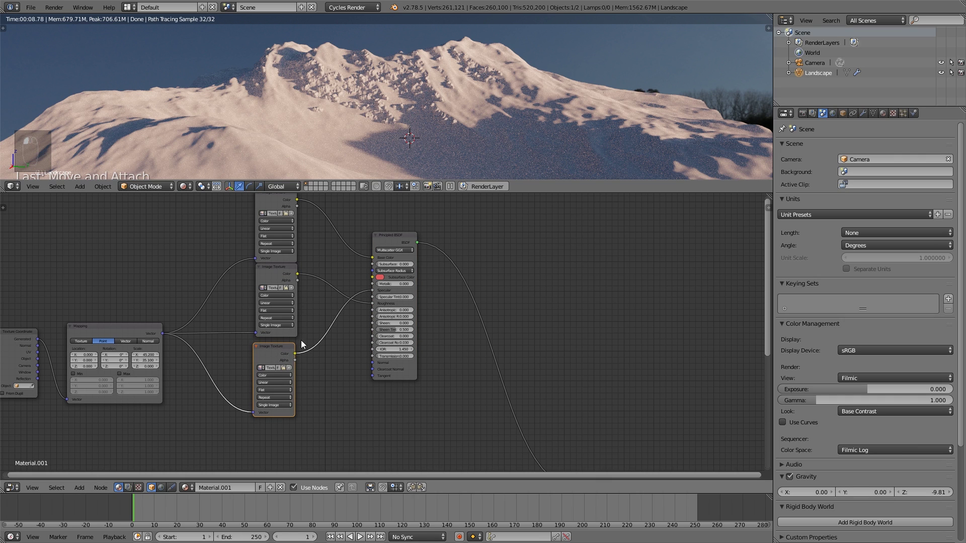
pyautogui.moveTo(385, 243); pyautogui.dragTo(403, 229)
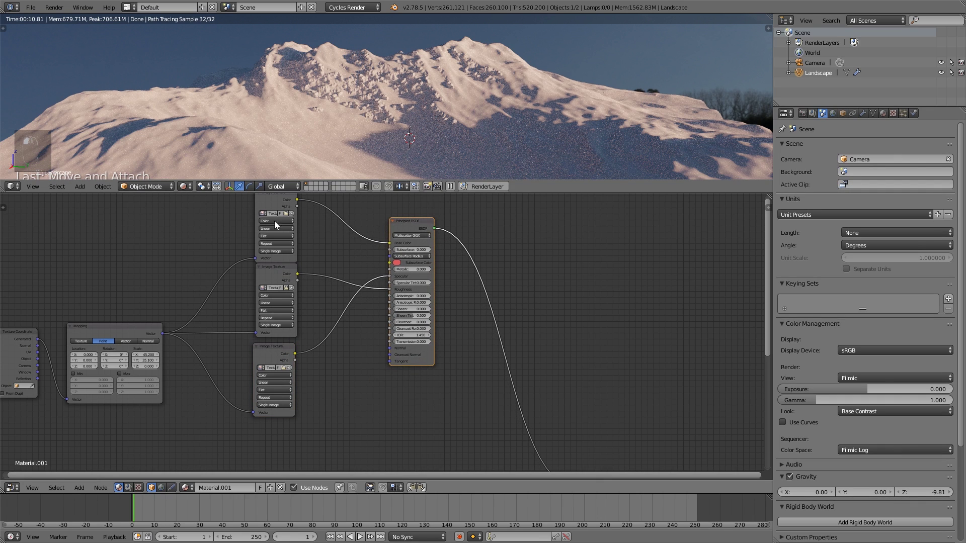
pyautogui.moveTo(274, 221); pyautogui.dragTo(276, 244, button='middle')
pyautogui.moveTo(277, 223); pyautogui.dragTo(271, 198)
pyautogui.moveTo(280, 295); pyautogui.dragTo(275, 275)
pyautogui.moveTo(268, 373); pyautogui.dragTo(265, 350)
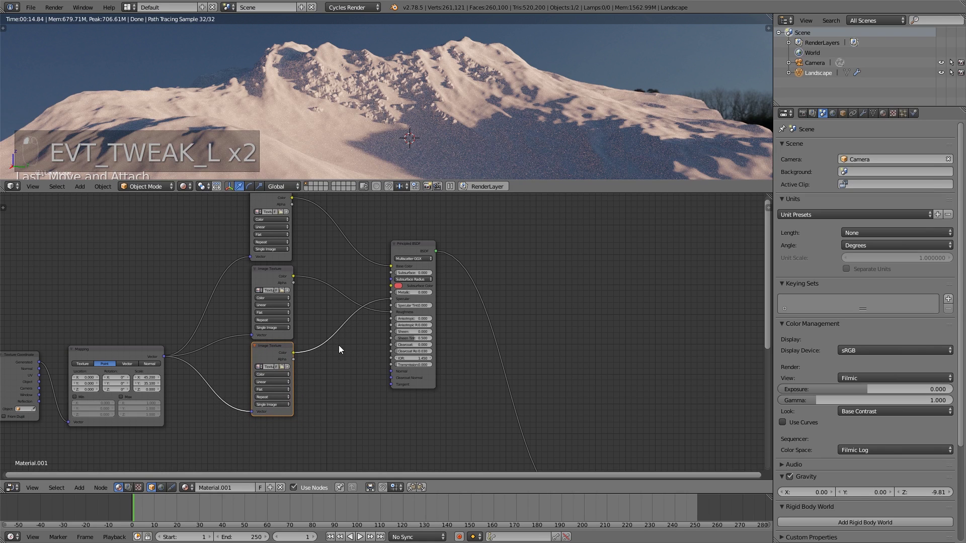
# - Duplicate the specular texture node, load TexturesCom_SnowPlain_1024_height.tif into the copy, and place it at the bottom of the texture column
pyautogui.moveTo(339, 349); pyautogui.dragTo(335, 325, button='middle')
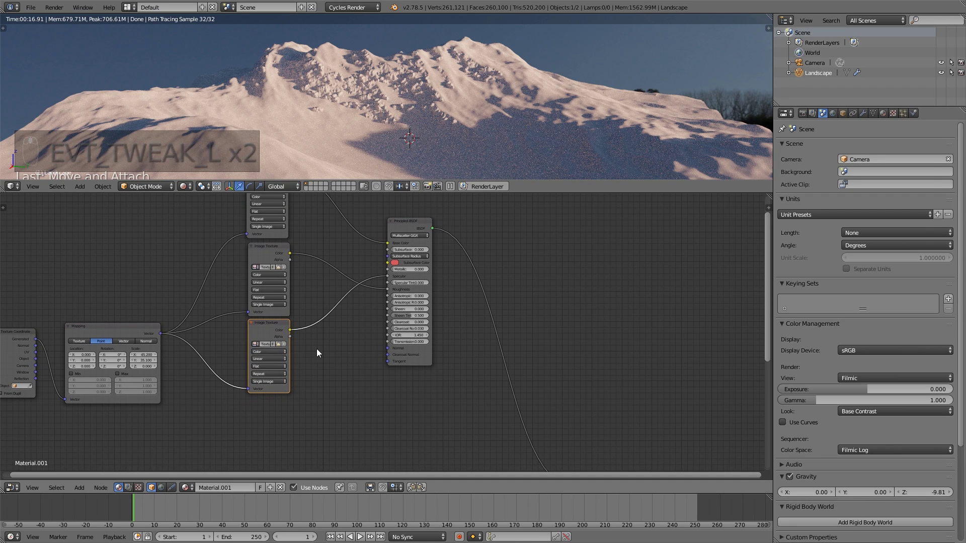
pyautogui.hotkey('shift', 'a')
pyautogui.moveTo(324, 348)
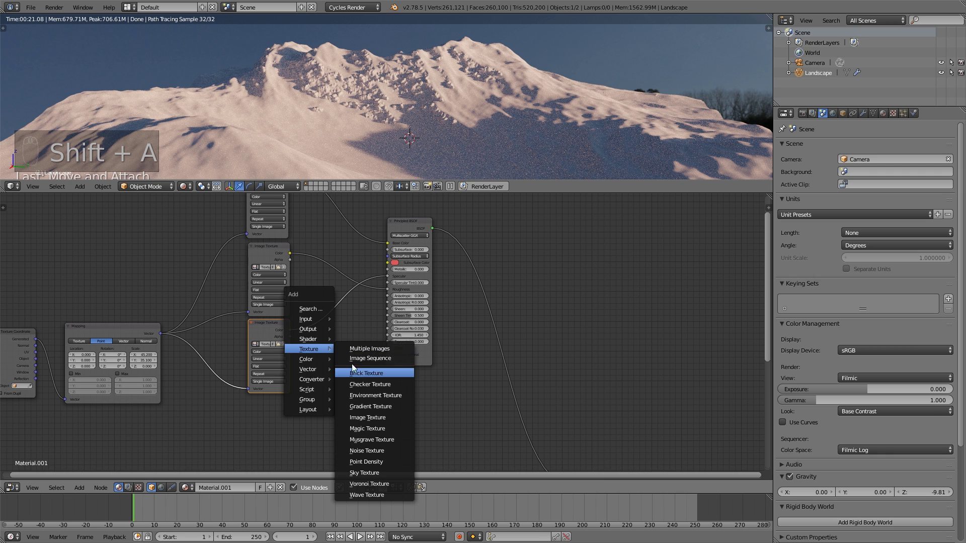
pyautogui.click(254, 333)
pyautogui.moveTo(324, 346); pyautogui.dragTo(313, 290, button='middle')
pyautogui.hotkey('shift', 'd')
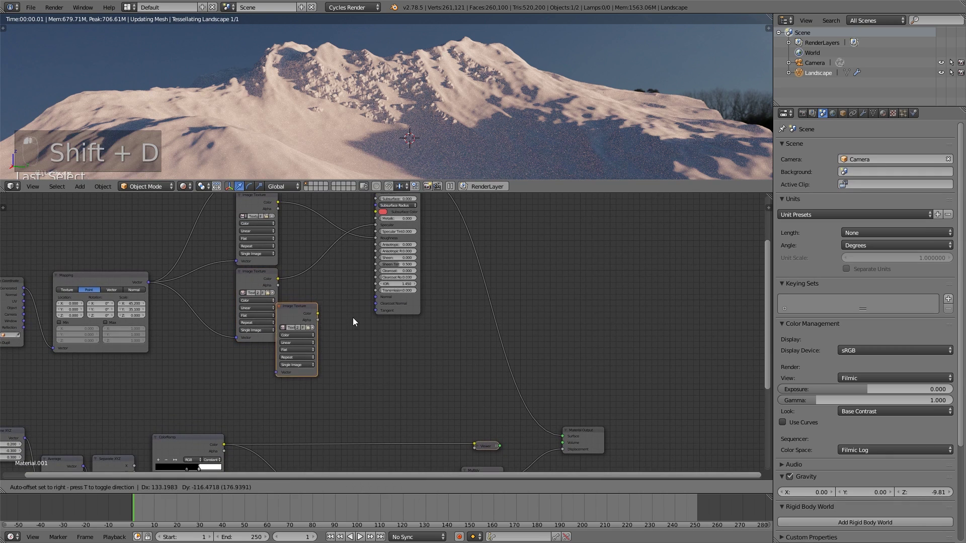
pyautogui.click(360, 322)
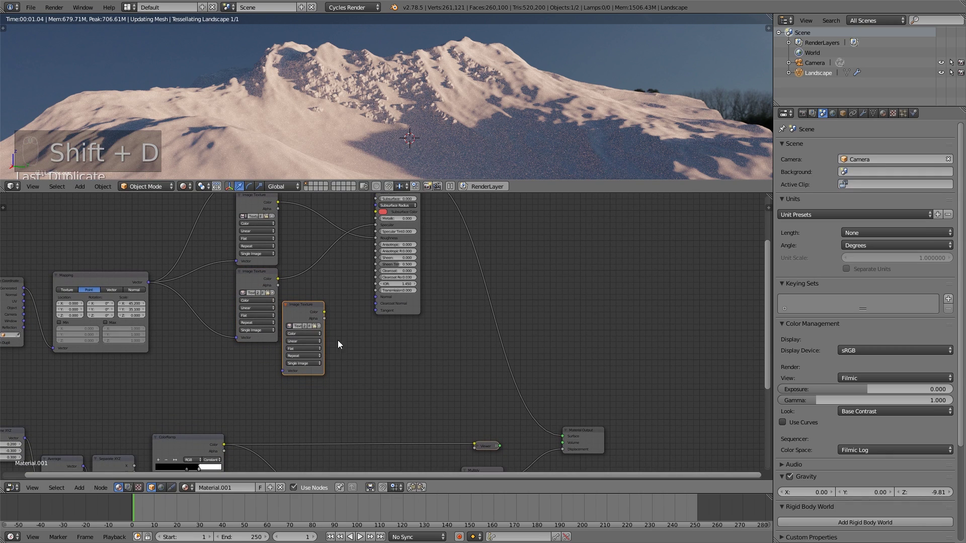
pyautogui.click(315, 326)
pyautogui.doubleClick(231, 97)
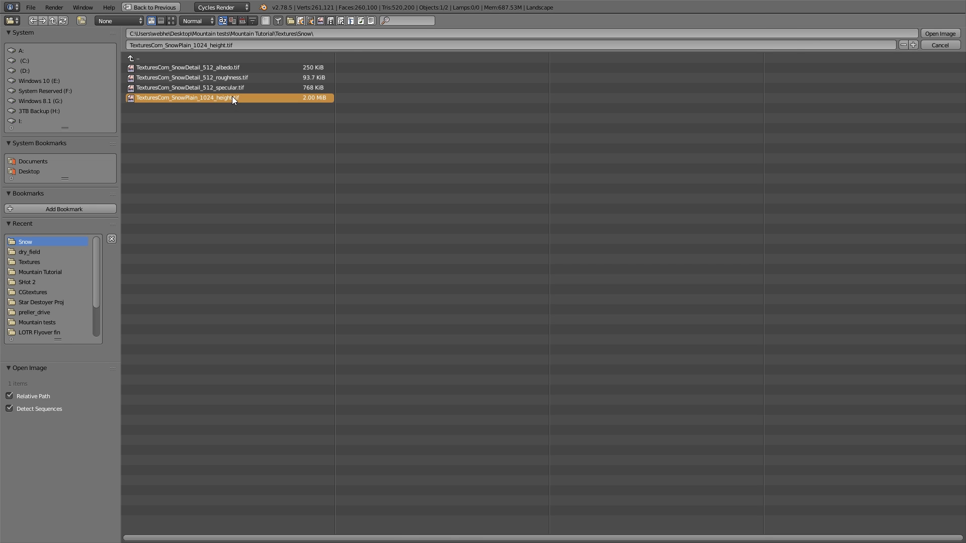
pyautogui.moveTo(297, 315); pyautogui.dragTo(248, 358)
# - Add a Bump node beside the height texture and link its Normal output to the Principled BSDF's Normal input
pyautogui.hotkey('shift', 'a')
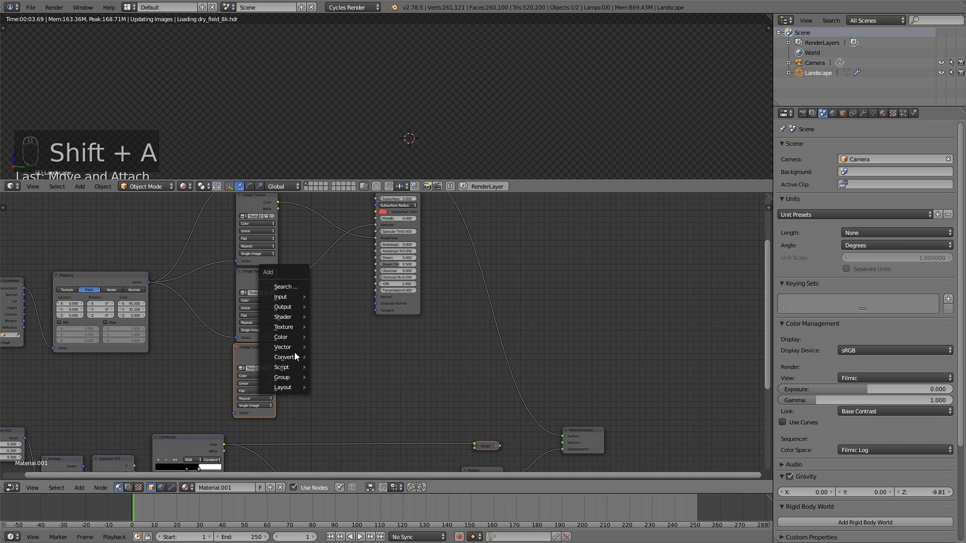
pyautogui.moveTo(289, 348)
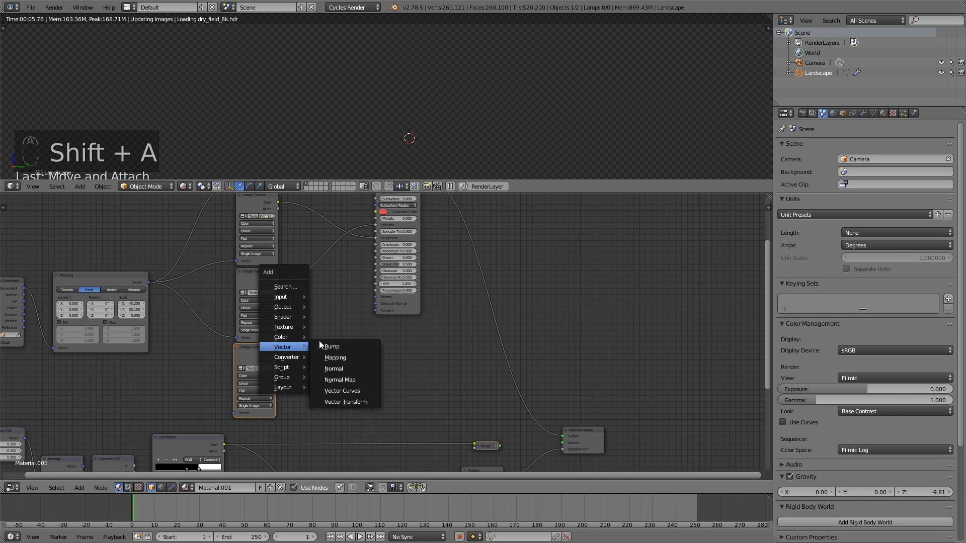
pyautogui.click(331, 347)
pyautogui.click(301, 315)
pyautogui.moveTo(343, 325); pyautogui.dragTo(376, 298)
# - Link the height texture's Color output to the Bump node's Height input and the Mapping's Vector output to the height texture
pyautogui.click(274, 352)
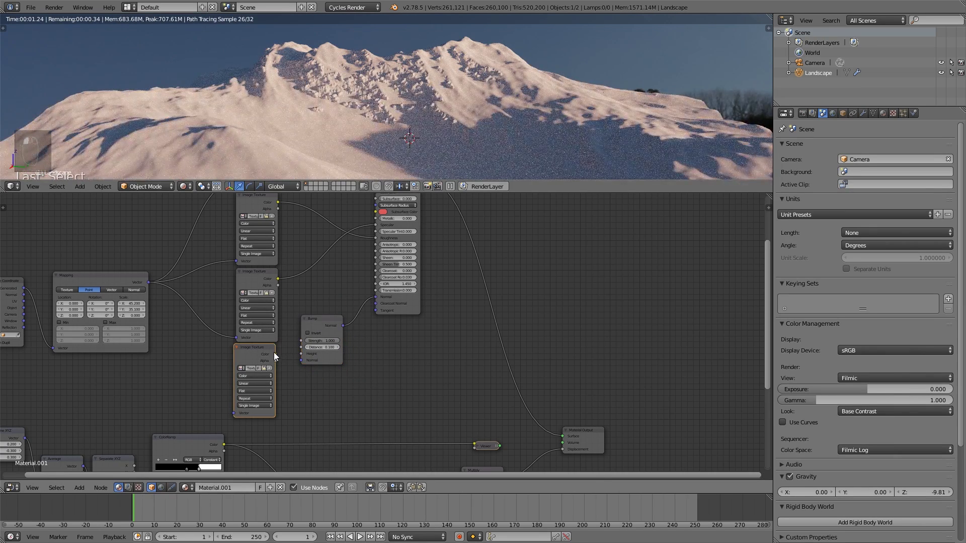
pyautogui.moveTo(274, 354)
pyautogui.mouseDown()
pyautogui.moveTo(295, 343)
pyautogui.moveTo(300, 353)
pyautogui.moveTo(261, 361)
pyautogui.mouseUp()
pyautogui.moveTo(148, 282); pyautogui.dragTo(239, 420)
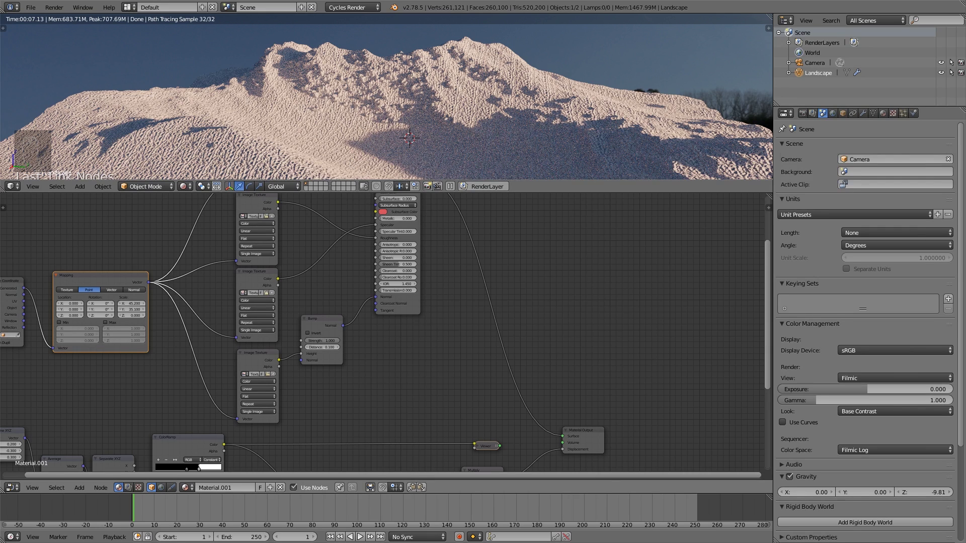
# - Set the Bump node's strength to 0.1
pyautogui.click(331, 341)
pyautogui.write('.2')
pyautogui.press('Return')
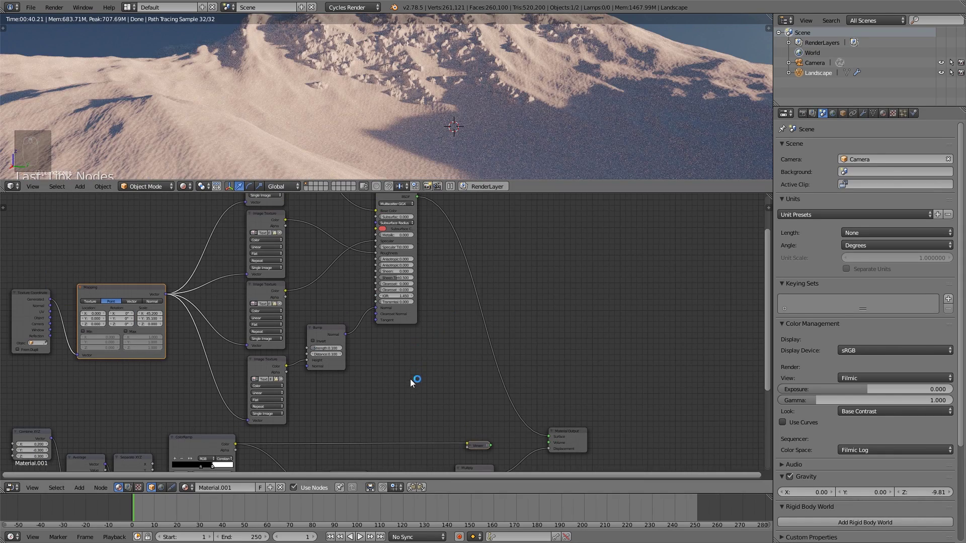
pyautogui.scroll(3, 410, 379)
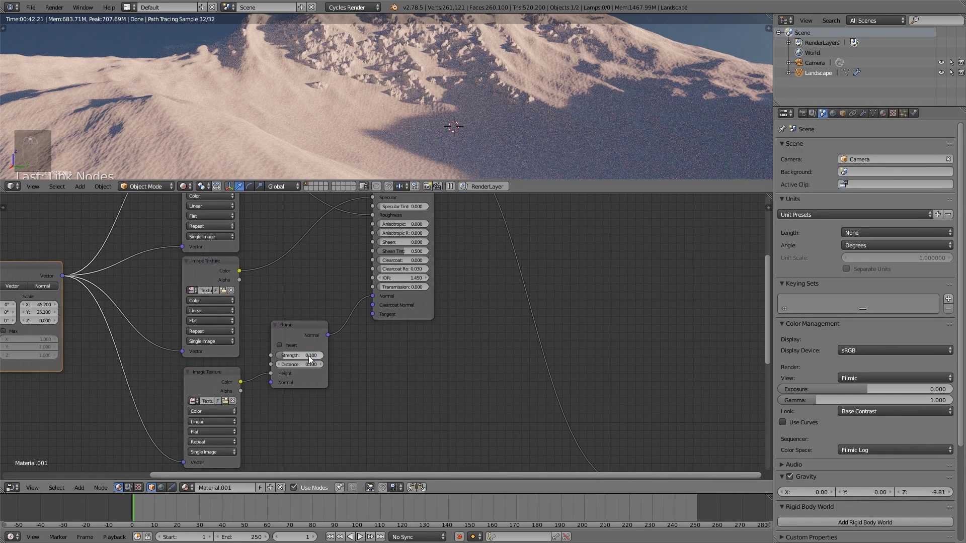
# - Set the color space of the height, specular and roughness image textures to Non-Color Data
pyautogui.click(208, 412)
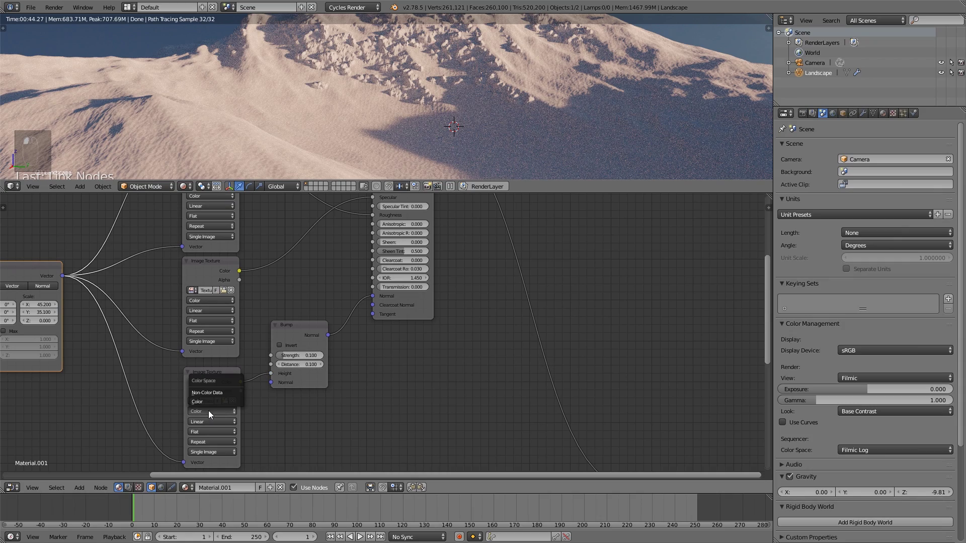
pyautogui.click(218, 393)
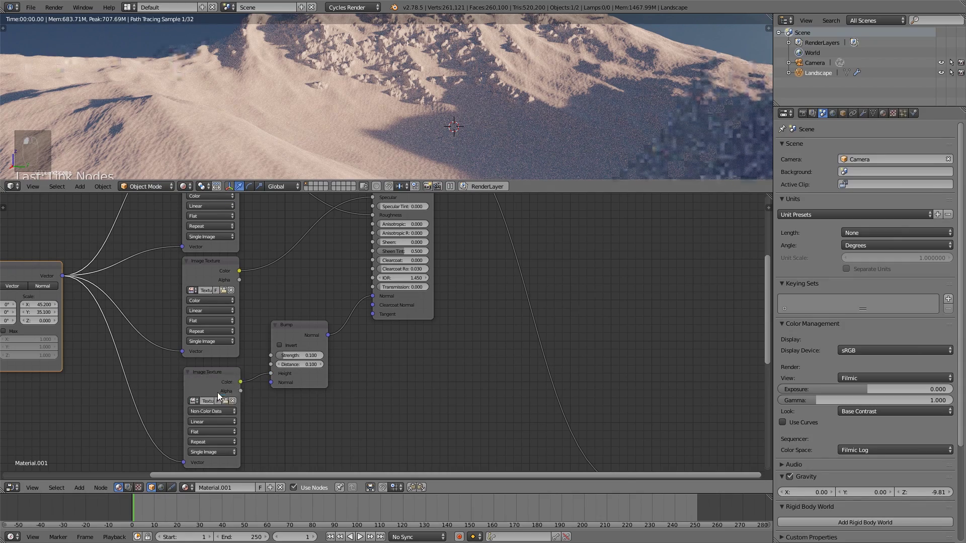
pyautogui.click(215, 301)
pyautogui.click(212, 282)
pyautogui.keyDown('shift'); pyautogui.scroll(5, 237, 262); pyautogui.keyUp('shift')
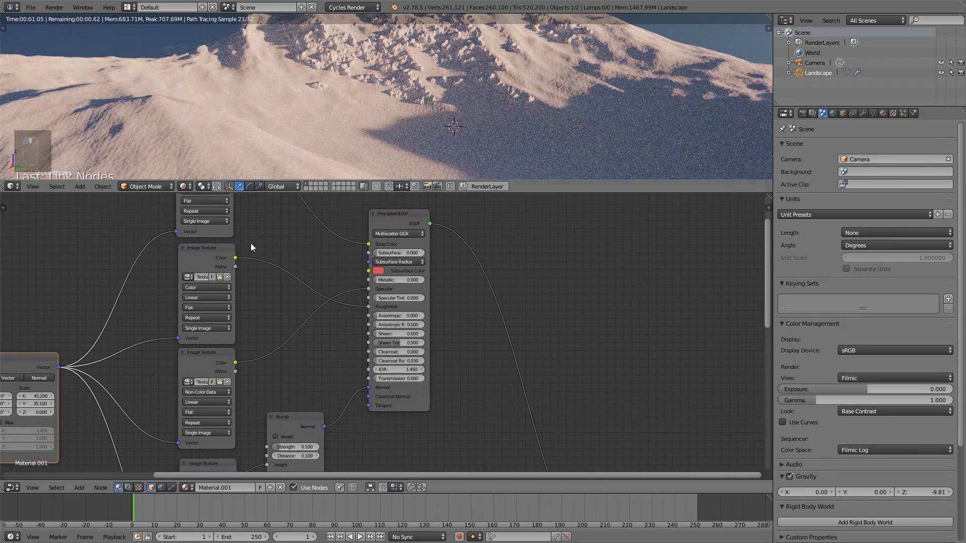
pyautogui.click(207, 288)
pyautogui.click(199, 267)
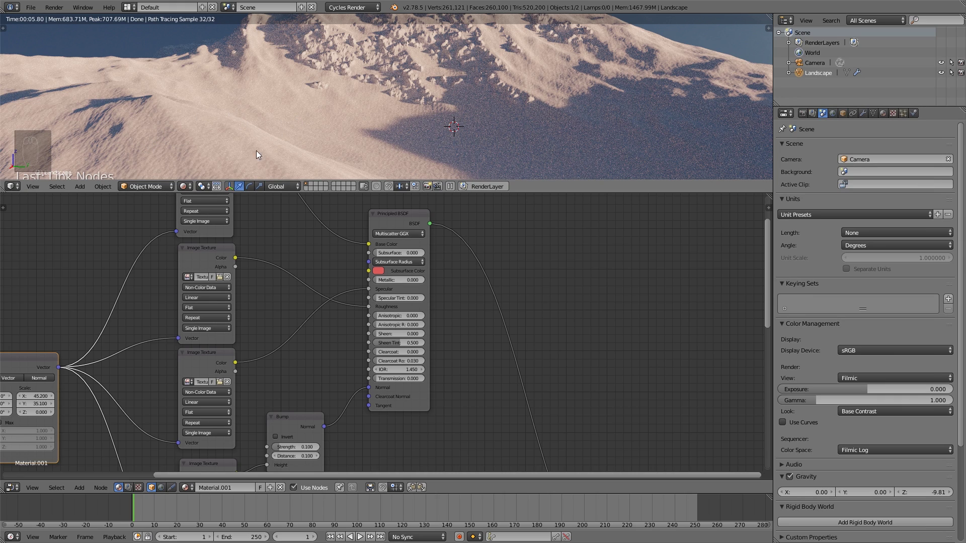
# - Set the Mapping node's scale to 42.4 in X and 25.4 in Y
pyautogui.moveTo(257, 258); pyautogui.dragTo(296, 274, button='middle')
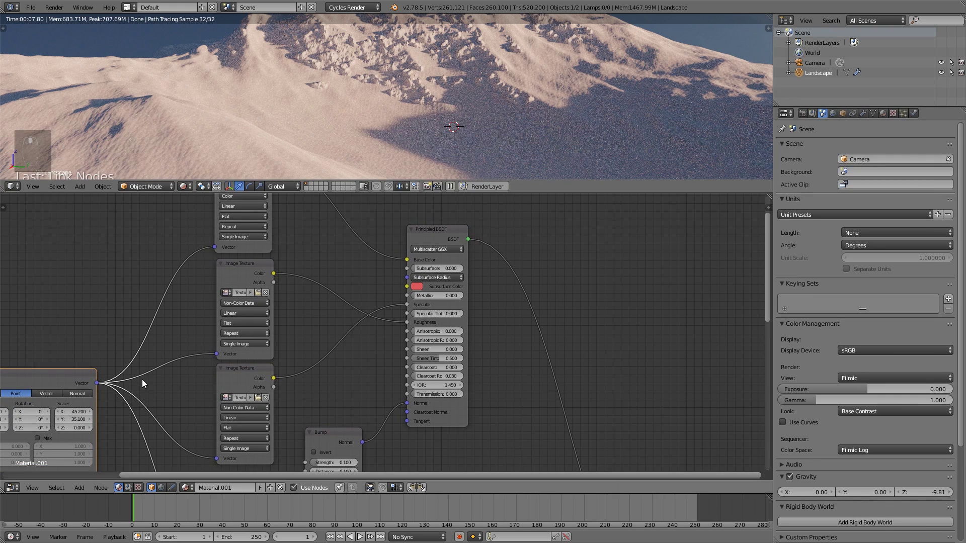
pyautogui.moveTo(74, 411); pyautogui.dragTo(101, 411)
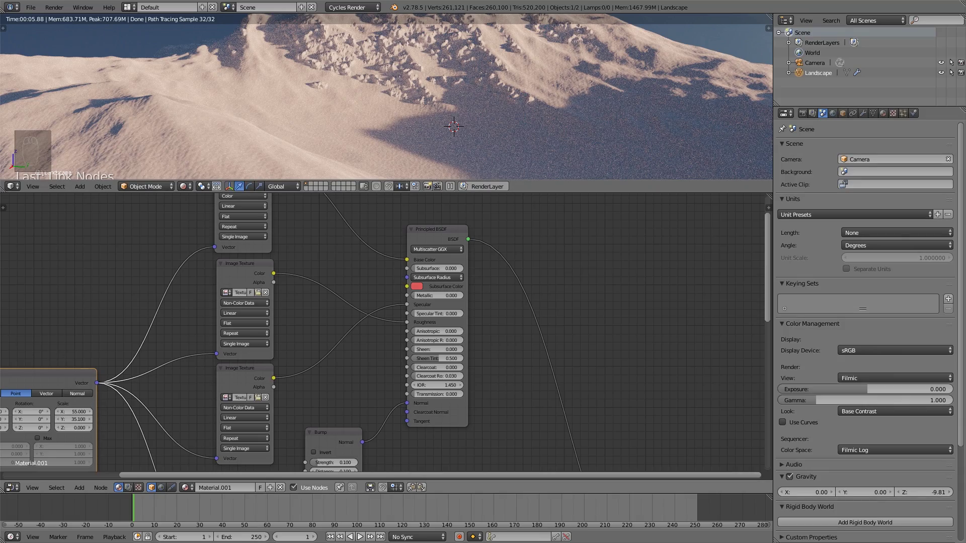
pyautogui.moveTo(81, 420); pyautogui.dragTo(21, 419)
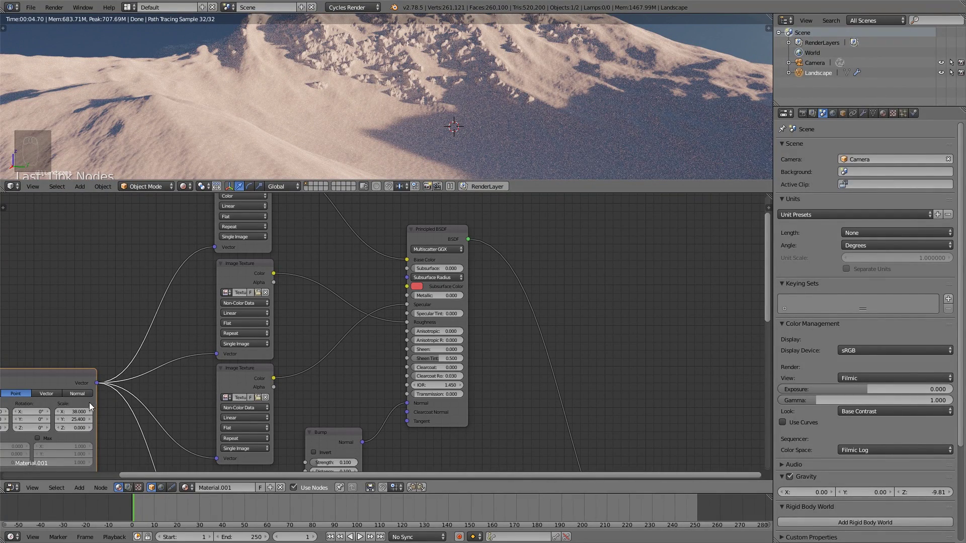
pyautogui.moveTo(78, 414); pyautogui.dragTo(99, 414)
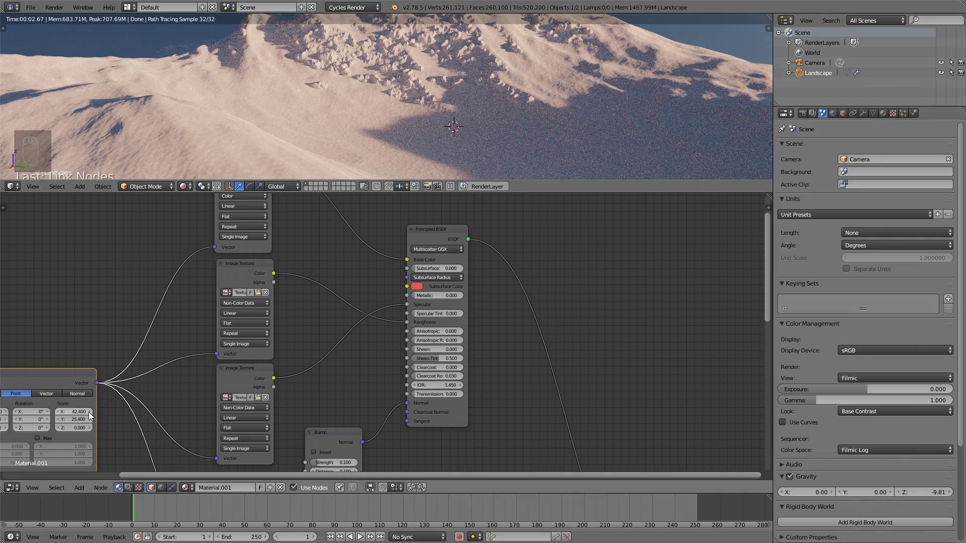
# - Examine the snow texture on the rendered mountain from farther away and closer up, and review the shader node layout
pyautogui.scroll(-3, 234, 406)
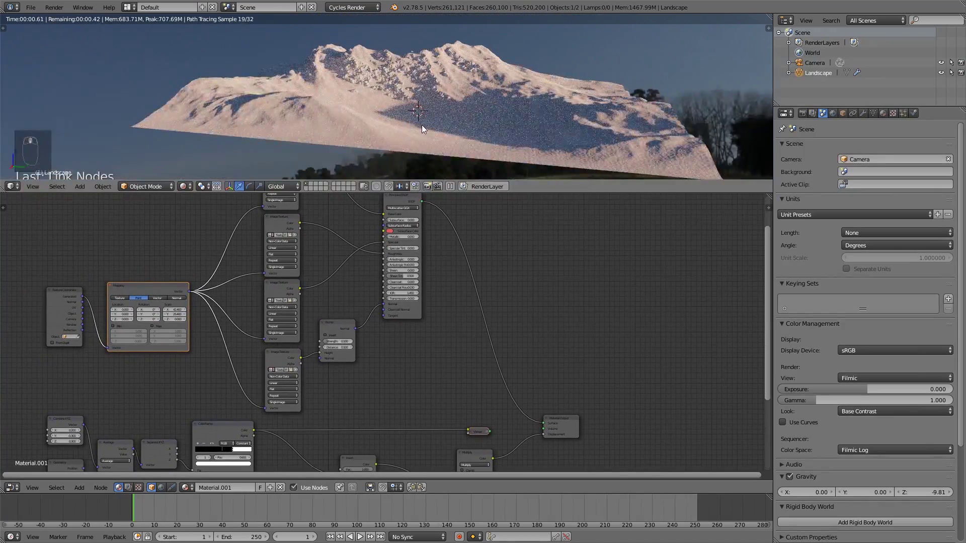
pyautogui.moveTo(422, 125); pyautogui.dragTo(475, 152, button='middle')
pyautogui.scroll(1, 474, 152)
pyautogui.scroll(2, 475, 151)
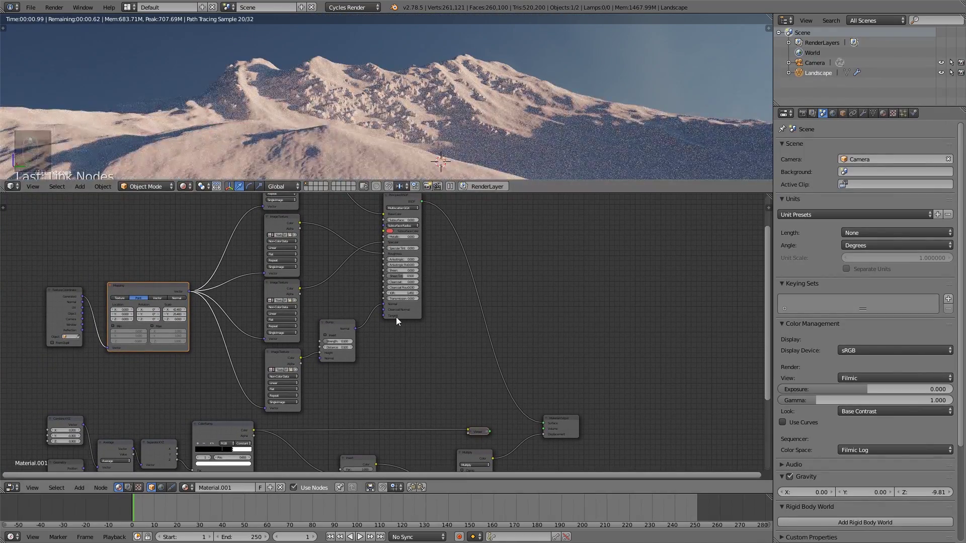
pyautogui.scroll(3, 392, 325)
pyautogui.moveTo(379, 354); pyautogui.dragTo(386, 370, button='middle')
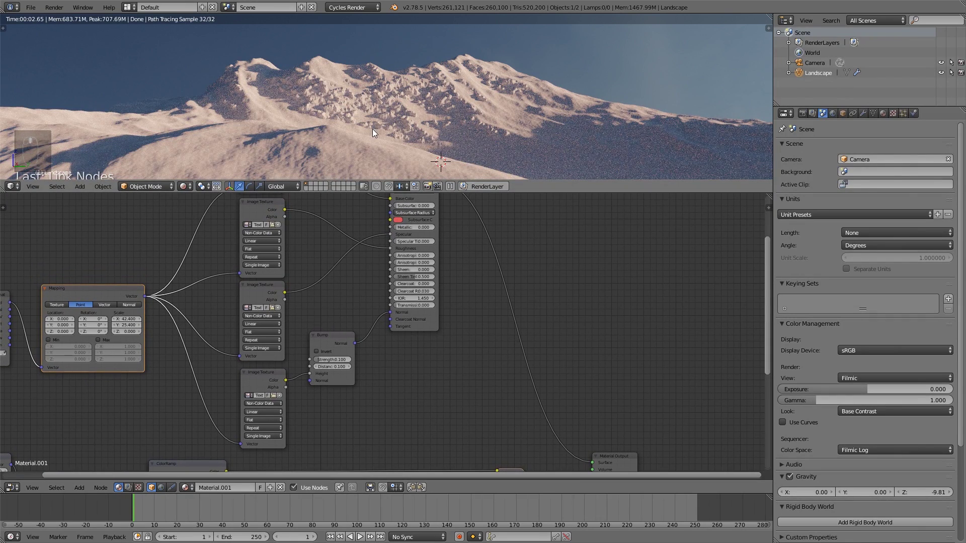
pyautogui.scroll(1, 372, 132)
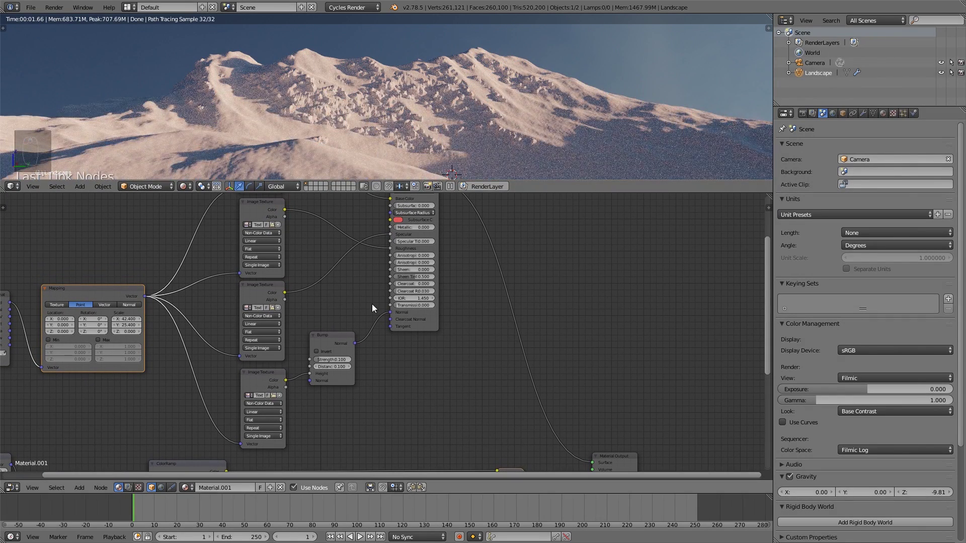
pyautogui.scroll(-1, 378, 349)
pyautogui.moveTo(395, 325); pyautogui.dragTo(409, 333, button='middle')
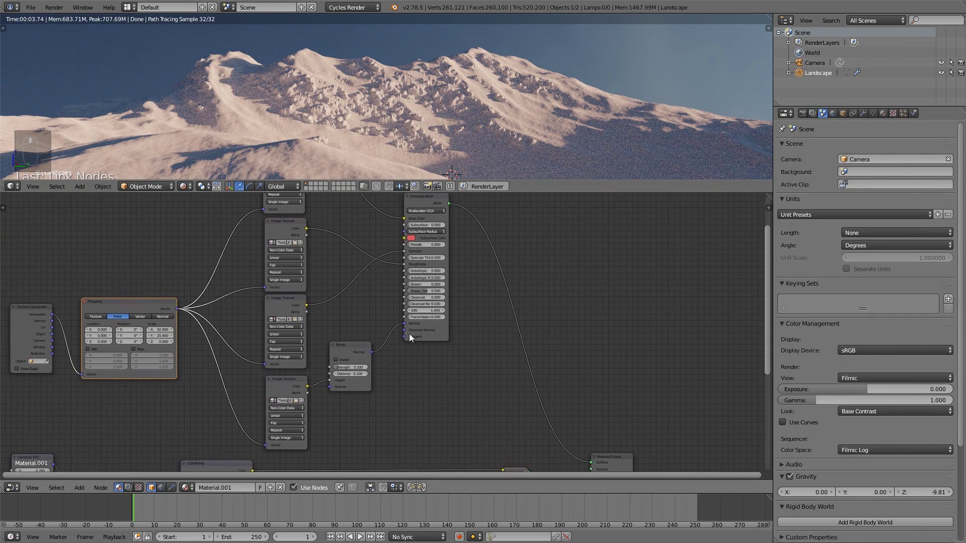
pyautogui.moveTo(432, 290); pyautogui.dragTo(435, 325, button='middle')
# - Join all the snow shader nodes into one frame and move it up, clear of the displacement nodes
pyautogui.moveTo(430, 230); pyautogui.dragTo(441, 215)
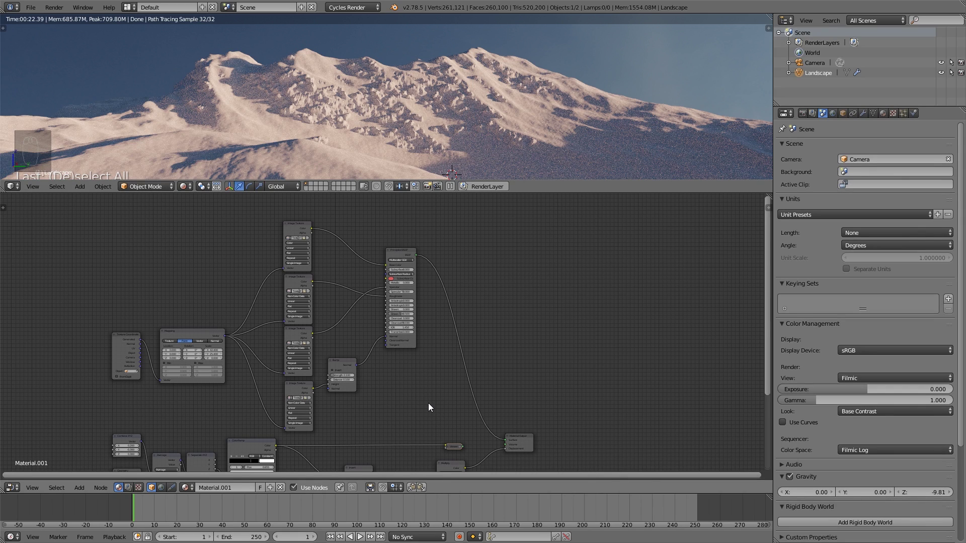
pyautogui.press('b')
pyautogui.moveTo(427, 403); pyautogui.dragTo(115, 236)
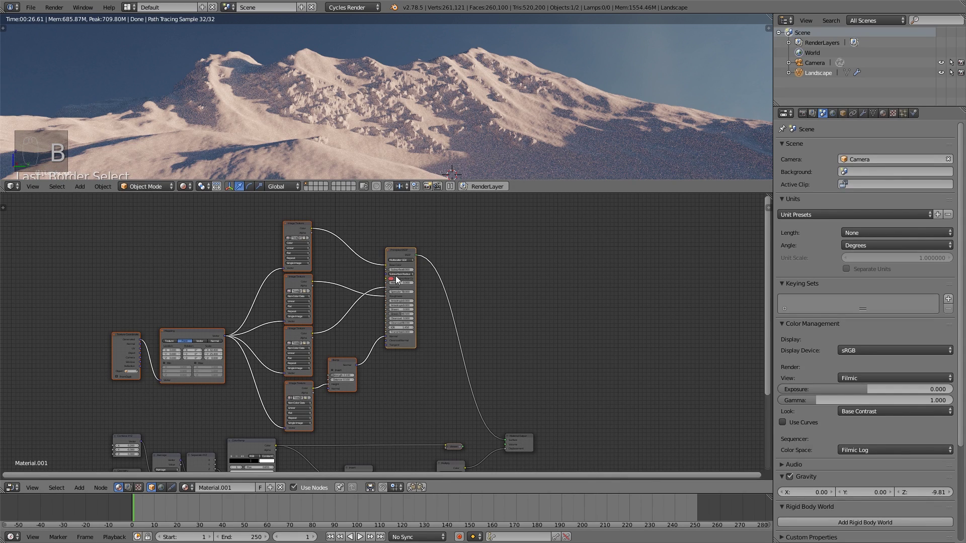
pyautogui.hotkey('ctrl', 'j')
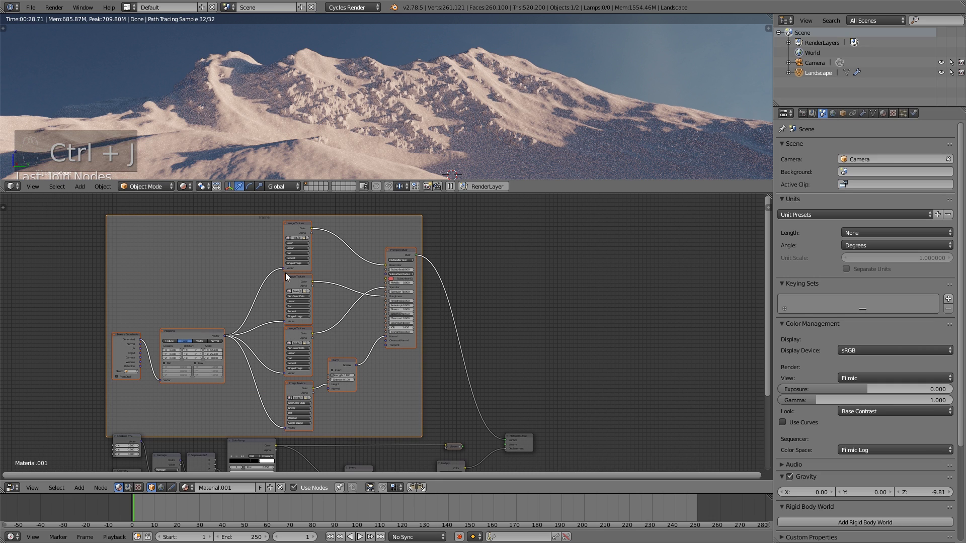
pyautogui.press('g')
pyautogui.click(356, 322)
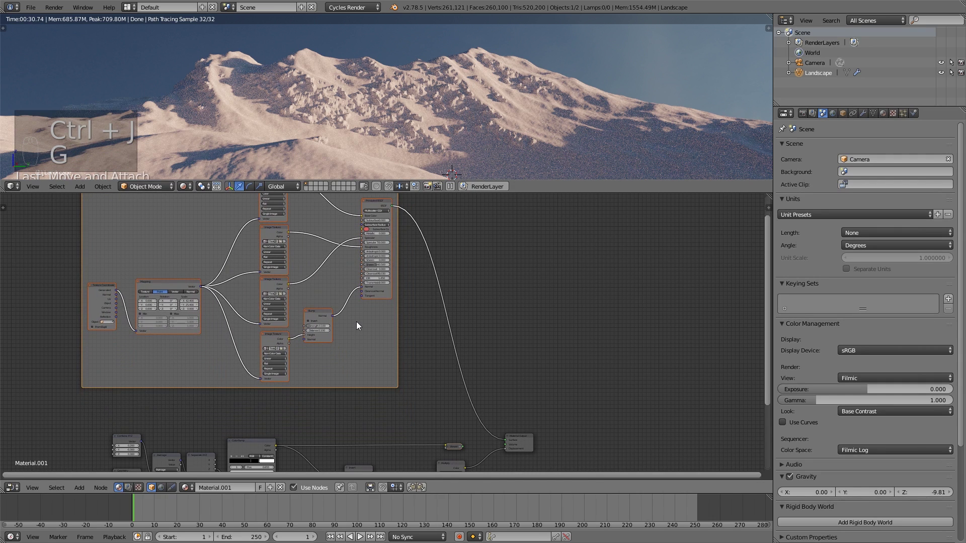
# - Arrange the four image textures and the Bump node more compactly inside the snow frame
pyautogui.scroll(-2, 356, 321)
pyautogui.scroll(2, 373, 351)
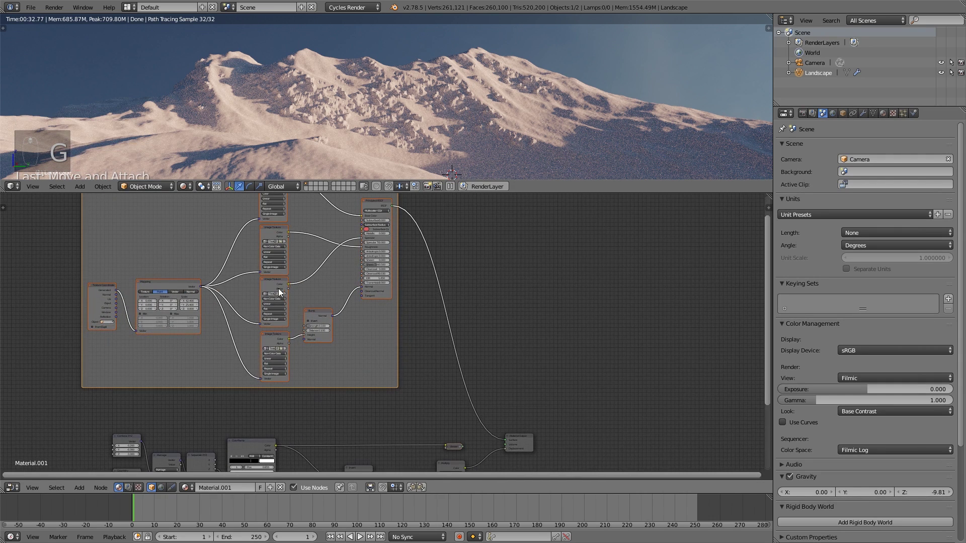
pyautogui.moveTo(277, 285); pyautogui.dragTo(309, 246)
pyautogui.moveTo(283, 205); pyautogui.dragTo(279, 225, button='middle')
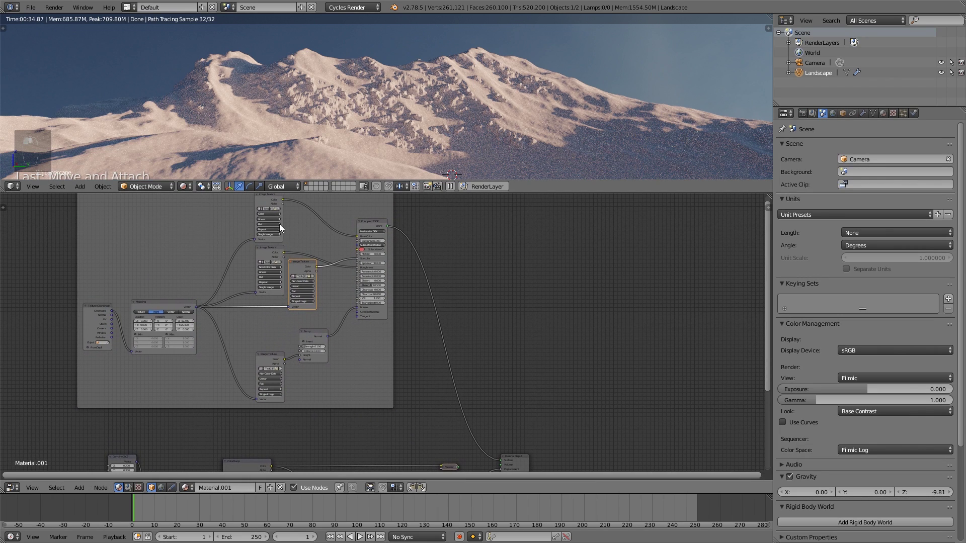
pyautogui.moveTo(261, 197); pyautogui.dragTo(241, 221)
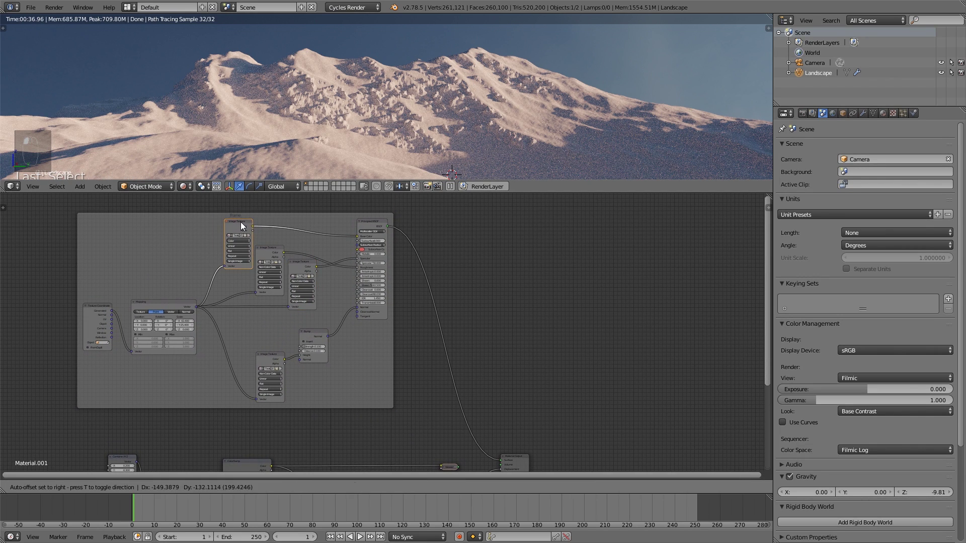
pyautogui.moveTo(315, 336); pyautogui.dragTo(316, 318)
pyautogui.moveTo(273, 356); pyautogui.dragTo(267, 316)
# - Move the snow frame farther up to leave room for a second frame above the displacement nodes
pyautogui.scroll(-1, 363, 333)
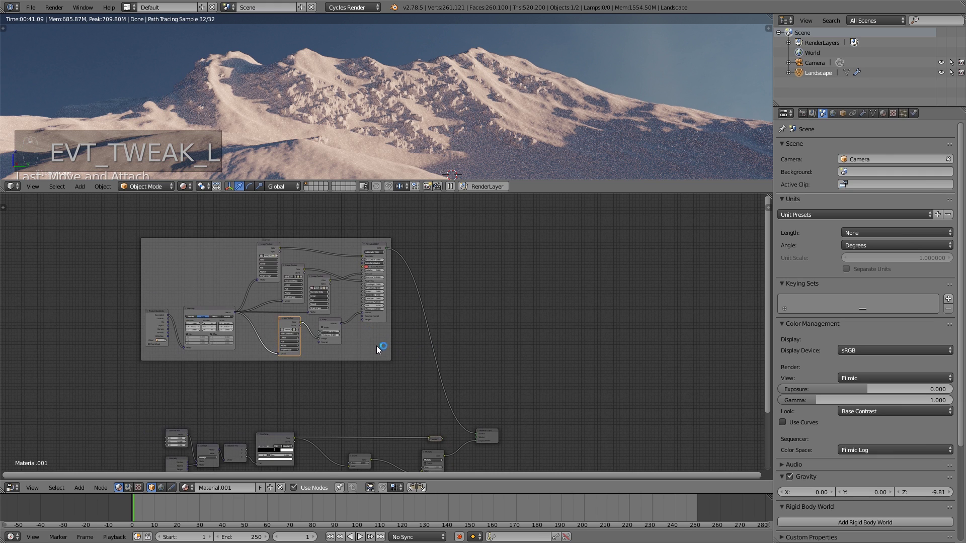
pyautogui.click(382, 359)
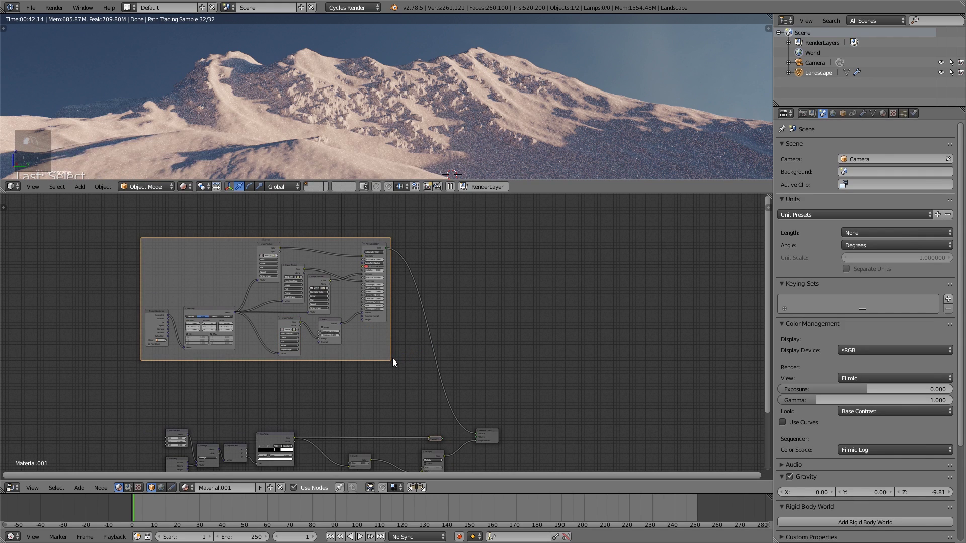
pyautogui.press('g')
pyautogui.click(365, 310)
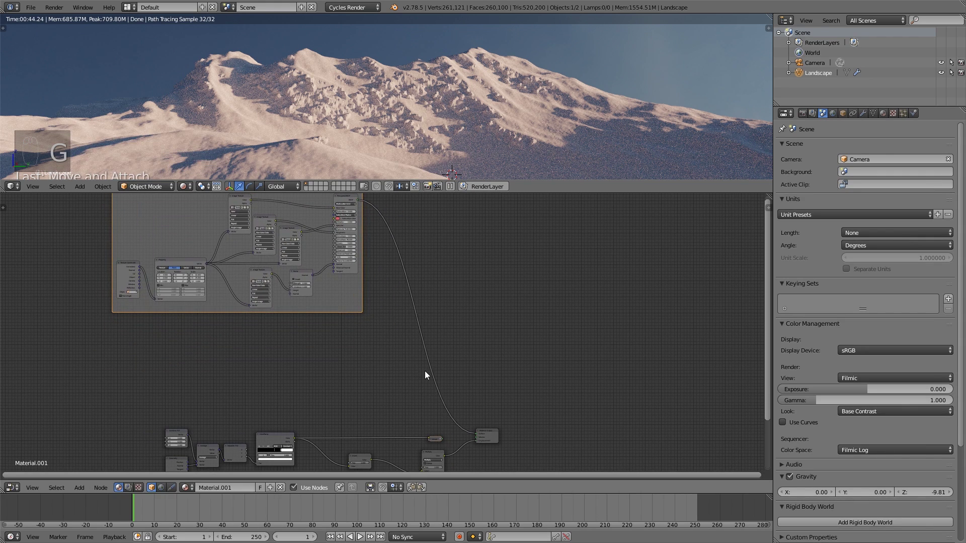
pyautogui.scroll(-2, 424, 368)
pyautogui.moveTo(388, 336); pyautogui.dragTo(364, 313, button='middle')
pyautogui.scroll(3, 387, 323)
pyautogui.press('g')
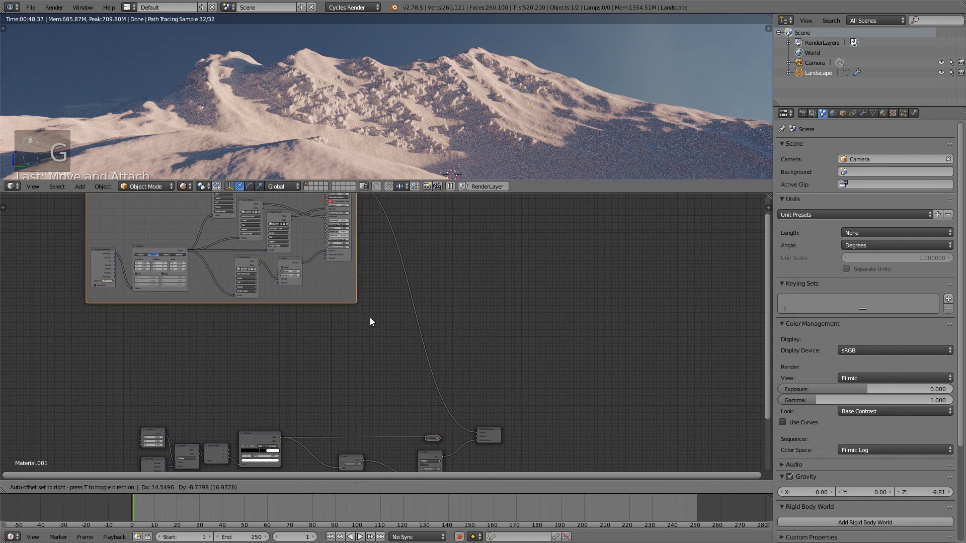
pyautogui.click(385, 283)
pyautogui.scroll(-1, 385, 264)
pyautogui.moveTo(384, 261); pyautogui.dragTo(366, 295, button='middle')
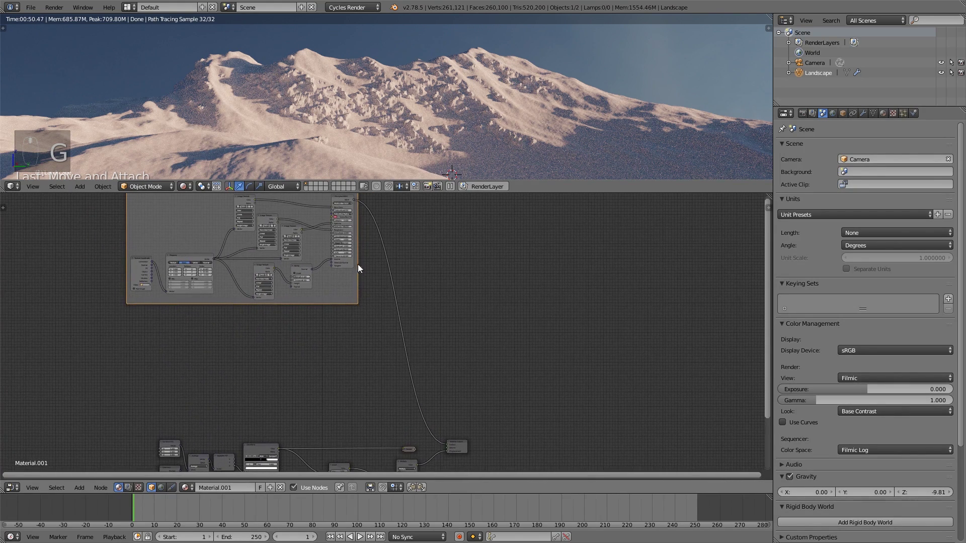
pyautogui.hotkey('shift', 'd')
pyautogui.click(339, 340)
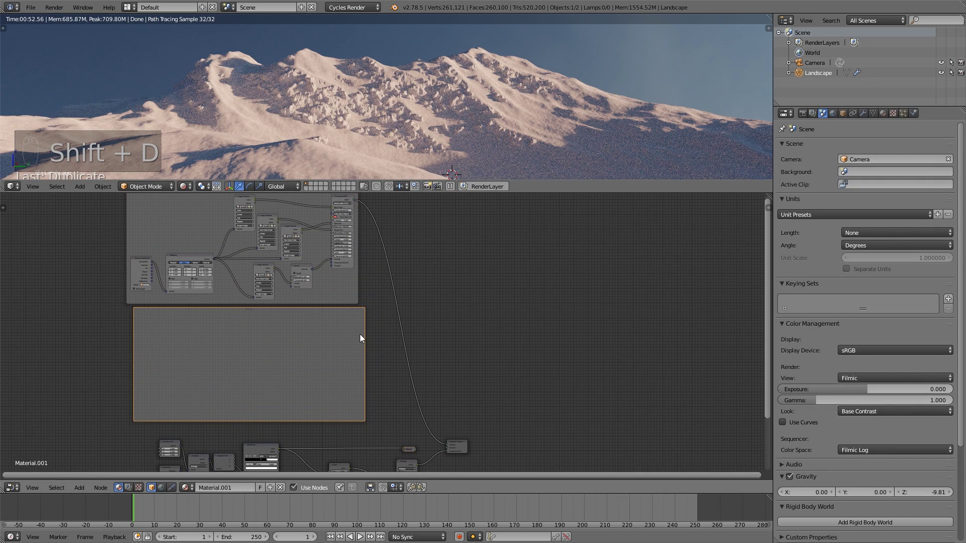
pyautogui.hotkey('ctrl', 'z')
# - Duplicate the snow frame together with all its nodes and place the copy beneath the original
pyautogui.press('b')
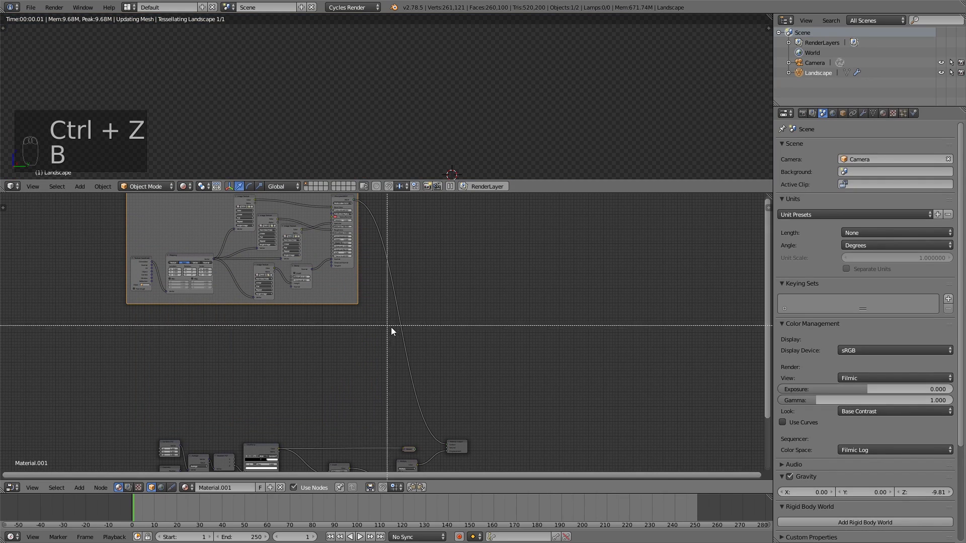
pyautogui.moveTo(391, 326); pyautogui.dragTo(127, 187)
pyautogui.scroll(-2, 295, 291)
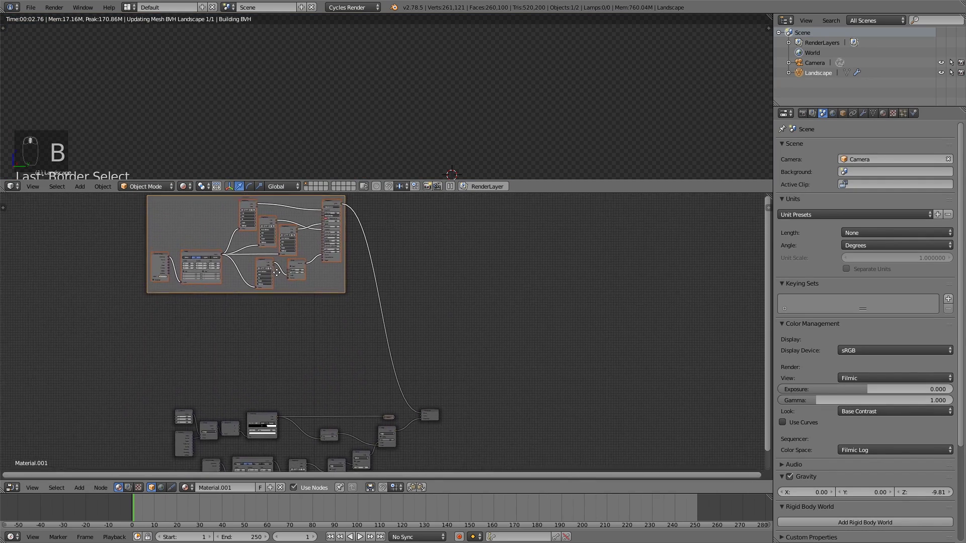
pyautogui.hotkey('shift', 'd')
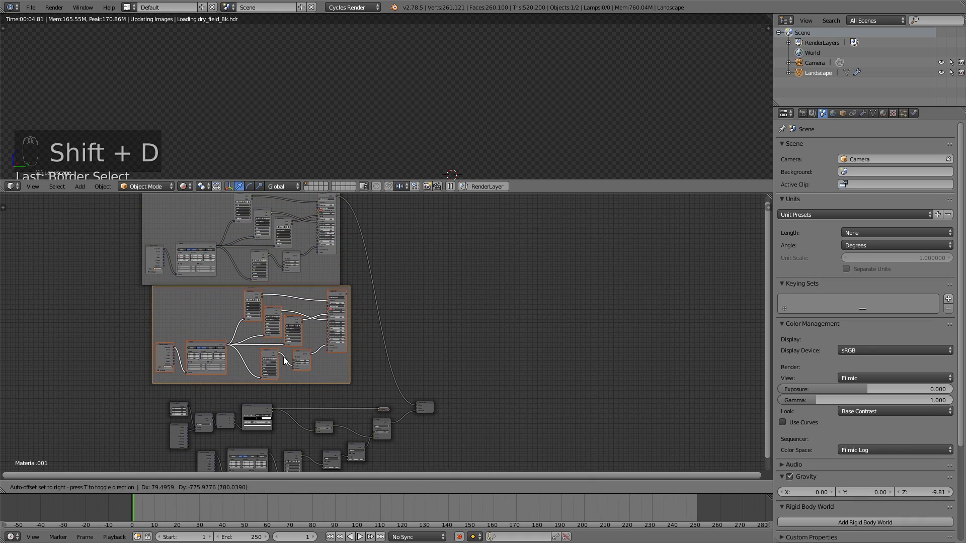
pyautogui.click(283, 357)
# - Move the original snow frame up and shift the duplicated frame to space the two apart
pyautogui.keyDown('shift'); pyautogui.scroll(2, 288, 227); pyautogui.keyUp('shift')
pyautogui.rightClick(288, 227)
pyautogui.press('g')
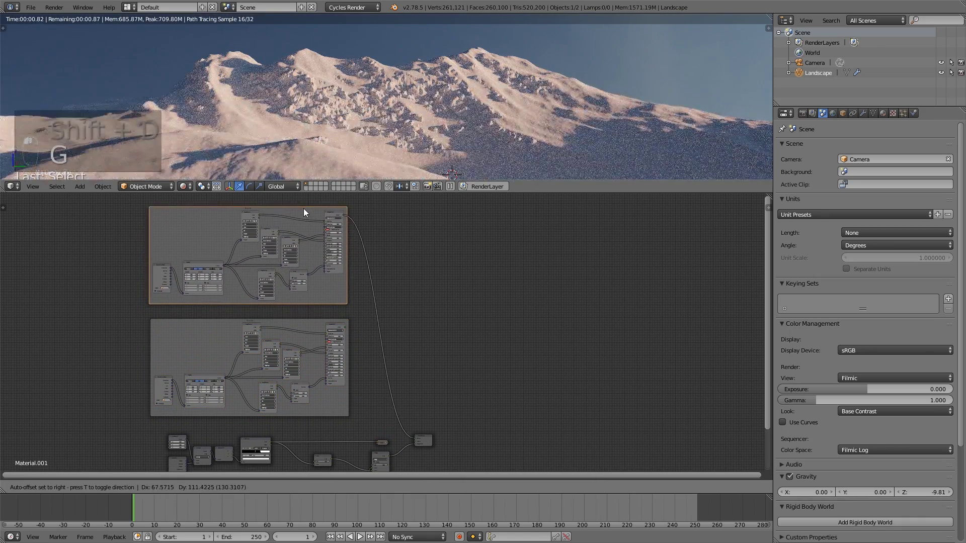
pyautogui.click(308, 199)
pyautogui.scroll(4, 323, 347)
pyautogui.moveTo(324, 355); pyautogui.dragTo(448, 285, button='middle')
pyautogui.rightClick(344, 242)
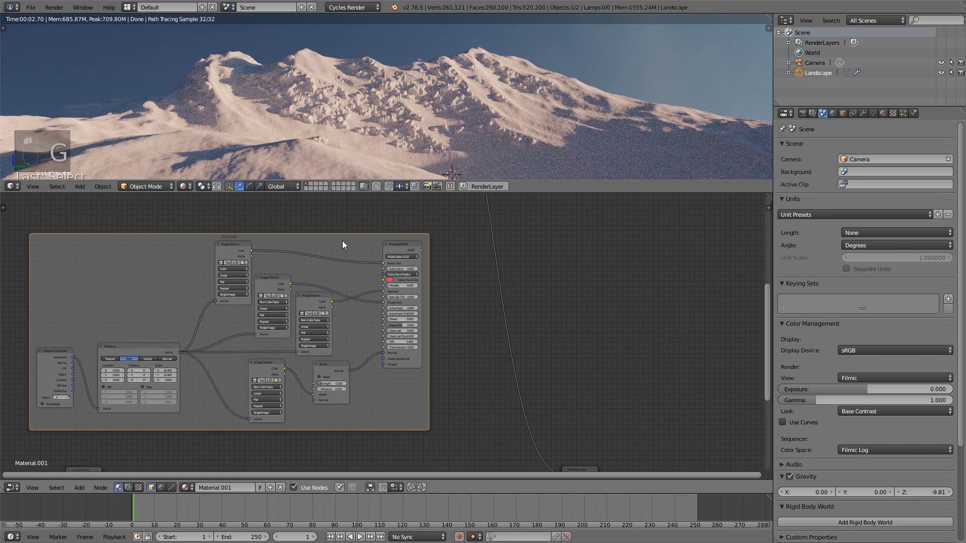
pyautogui.press('g')
pyautogui.click(350, 240)
# - In the duplicated frame, nudge the roughness and specular texture nodes, and delete the roughness texture node
pyautogui.scroll(1, 351, 251)
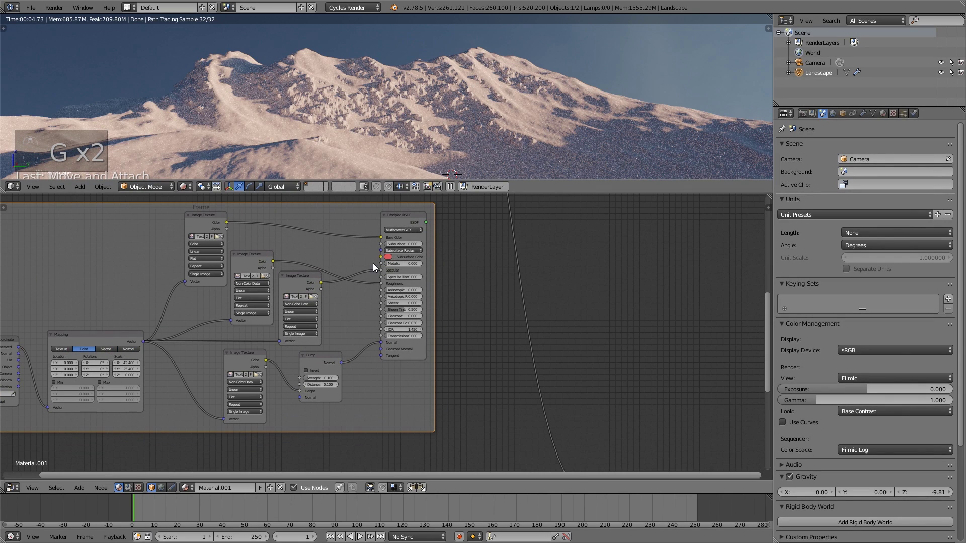
pyautogui.moveTo(267, 277); pyautogui.dragTo(302, 285, button='middle')
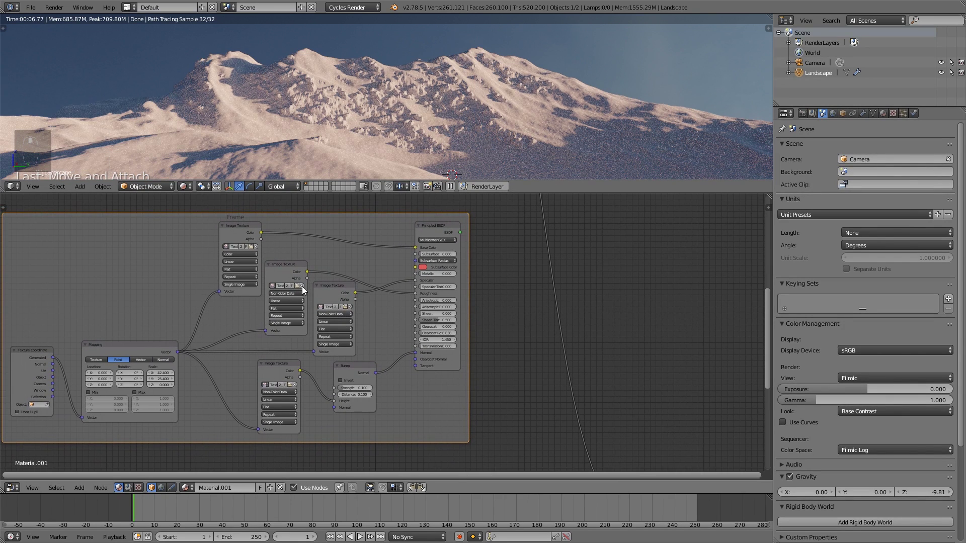
pyautogui.moveTo(287, 266); pyautogui.dragTo(293, 259)
pyautogui.moveTo(334, 290); pyautogui.dragTo(343, 284)
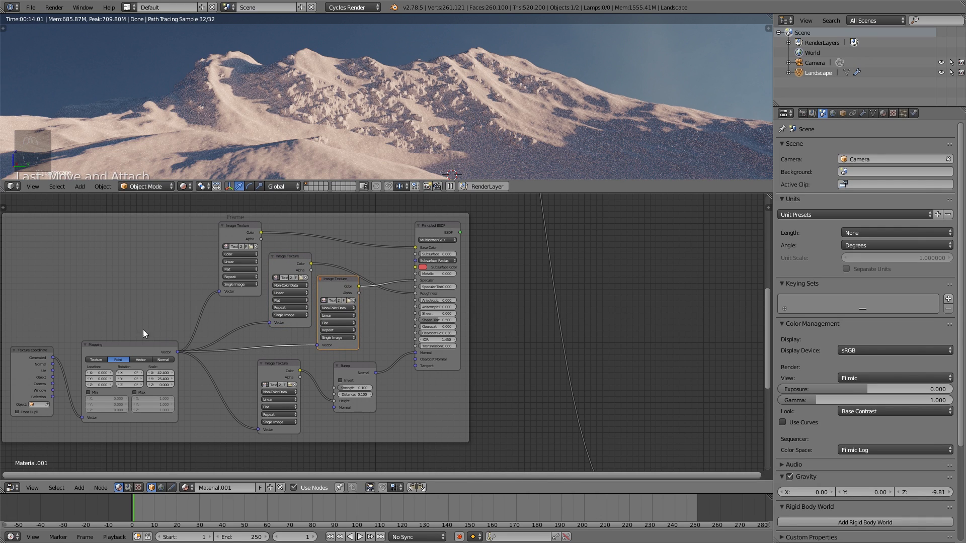
pyautogui.click(289, 264)
pyautogui.press('x')
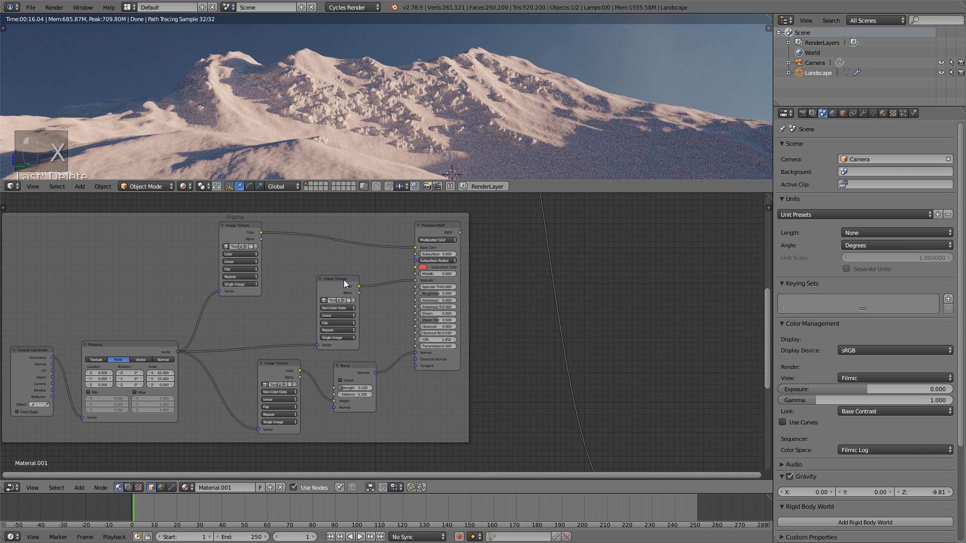
# - In the duplicated frame, delete the specular texture node and load TexturesCom_RockSharp0092_23_seamless_S.jpg into the base color image texture
pyautogui.click(343, 280)
pyautogui.press('x')
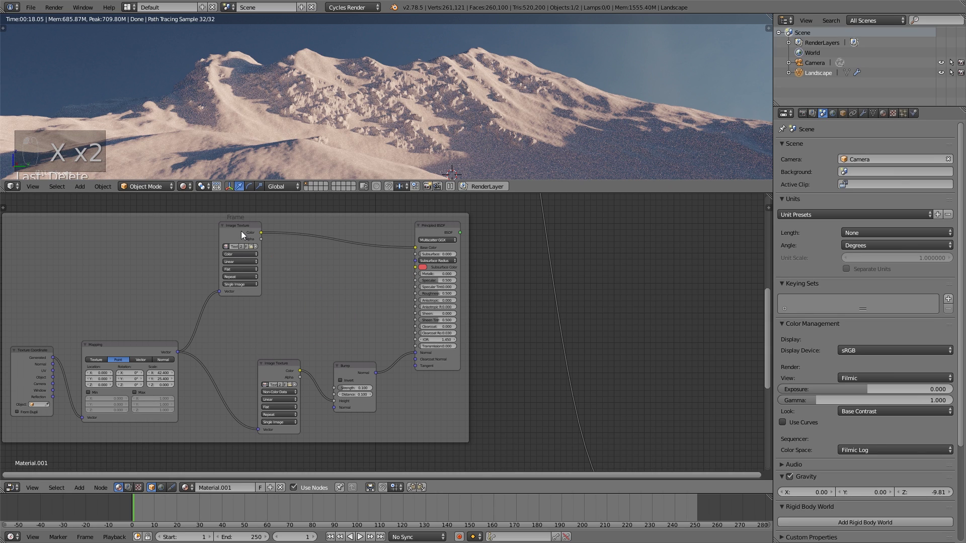
pyautogui.moveTo(247, 234); pyautogui.dragTo(242, 236)
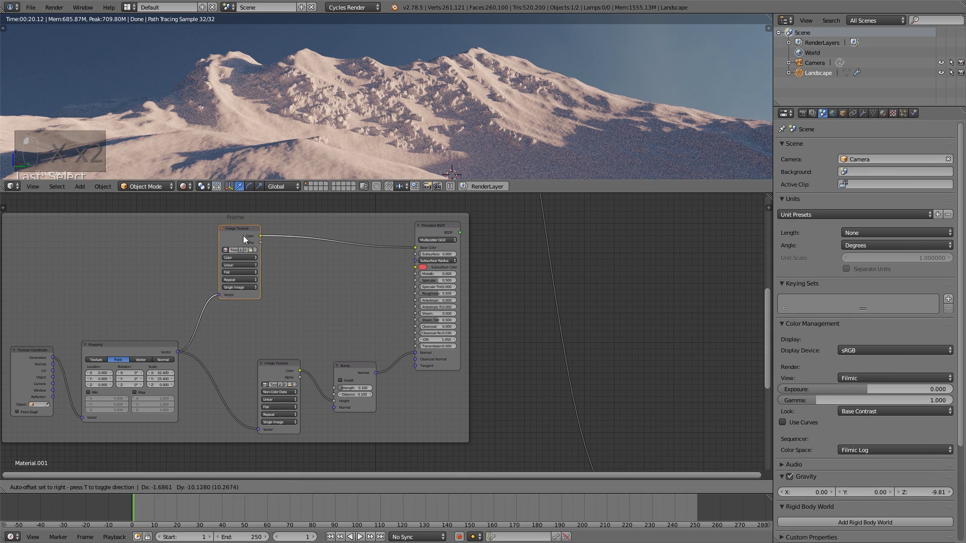
pyautogui.click(245, 250)
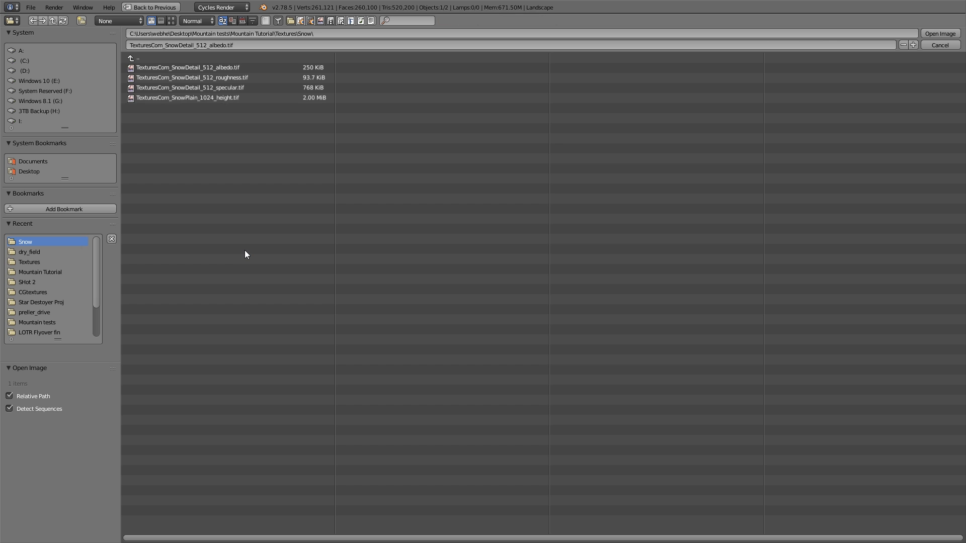
pyautogui.click(146, 58)
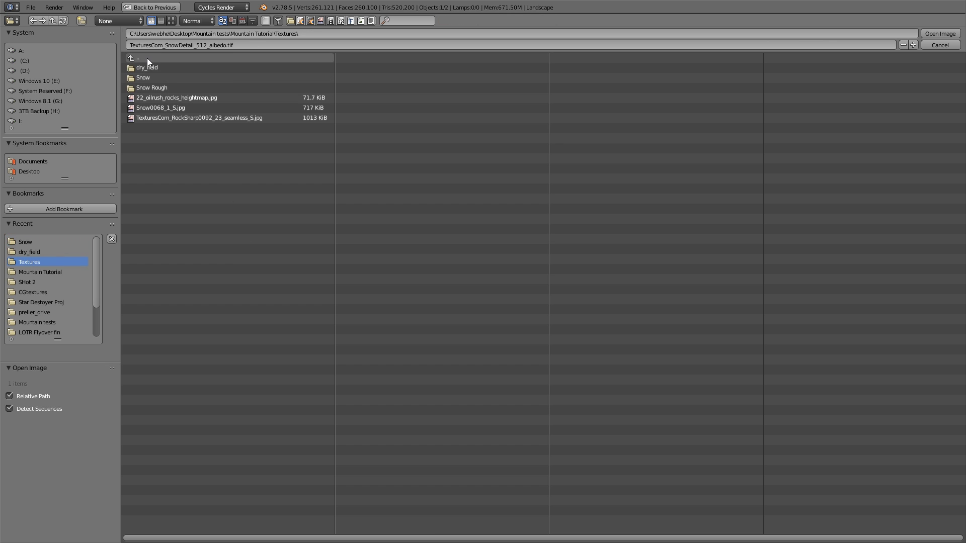
pyautogui.doubleClick(239, 118)
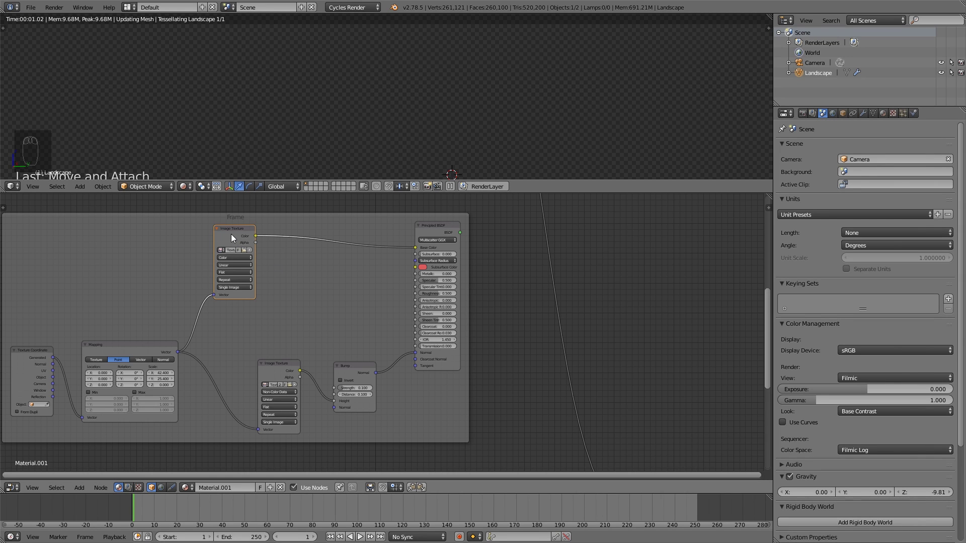
pyautogui.moveTo(231, 234)
pyautogui.mouseDown()
pyautogui.moveTo(246, 237)
pyautogui.moveTo(235, 253)
pyautogui.mouseUp()
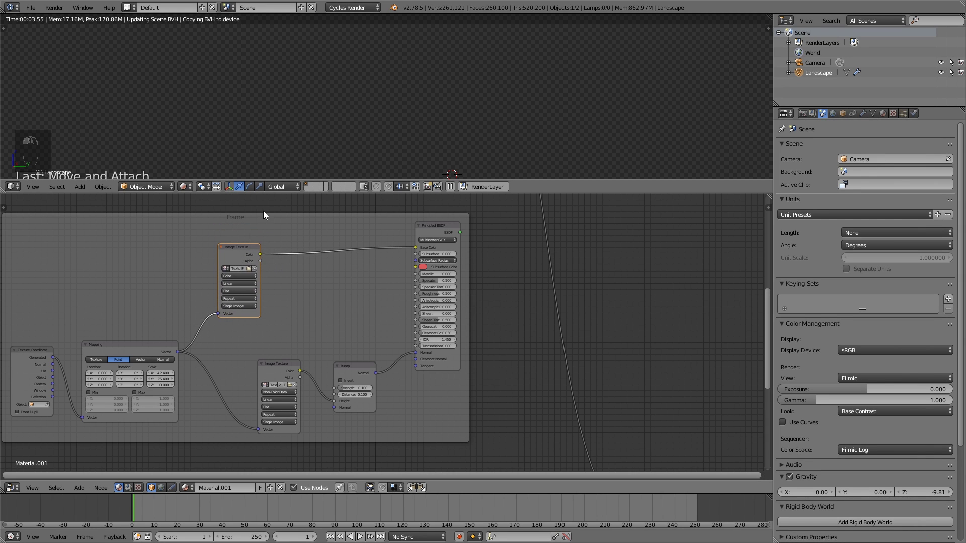
# - Insert a Mix Shader before the Material Output and connect the duplicated frame's Principled BSDF to its free shader input
pyautogui.scroll(-2, 542, 325)
pyautogui.moveTo(523, 321); pyautogui.dragTo(392, 345, button='middle')
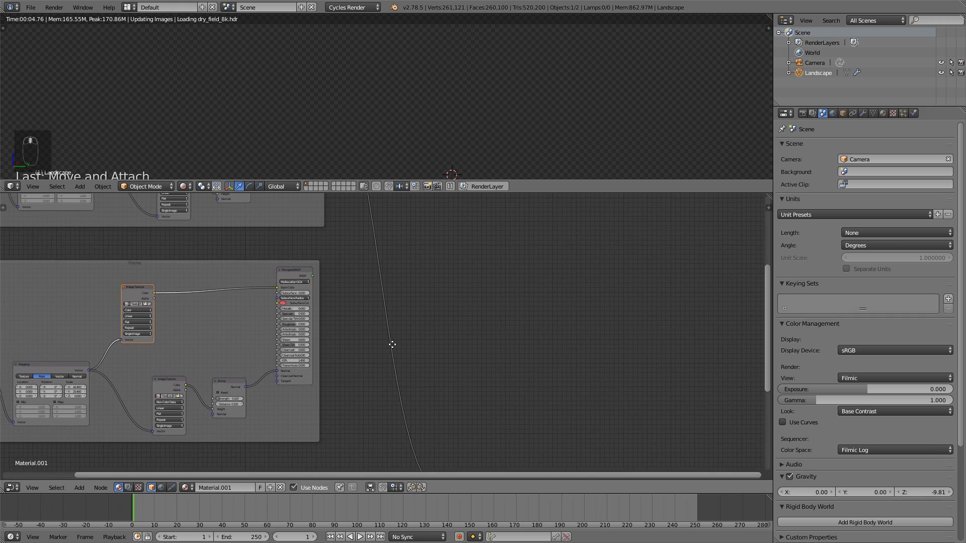
pyautogui.scroll(-2, 348, 316)
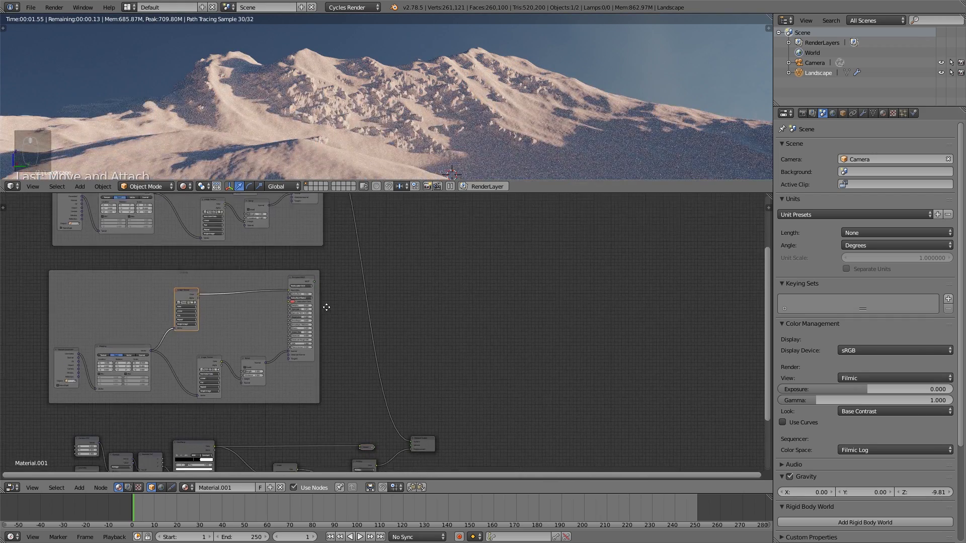
pyautogui.moveTo(327, 308); pyautogui.dragTo(315, 300, button='middle')
pyautogui.scroll(1, 315, 300)
pyautogui.scroll(1, 312, 346)
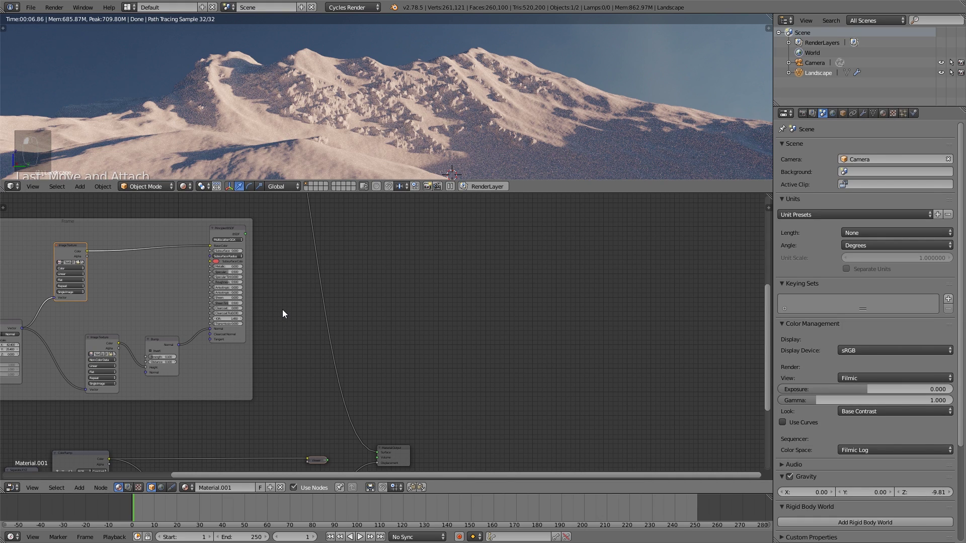
pyautogui.hotkey('shift', 'a')
pyautogui.moveTo(284, 301)
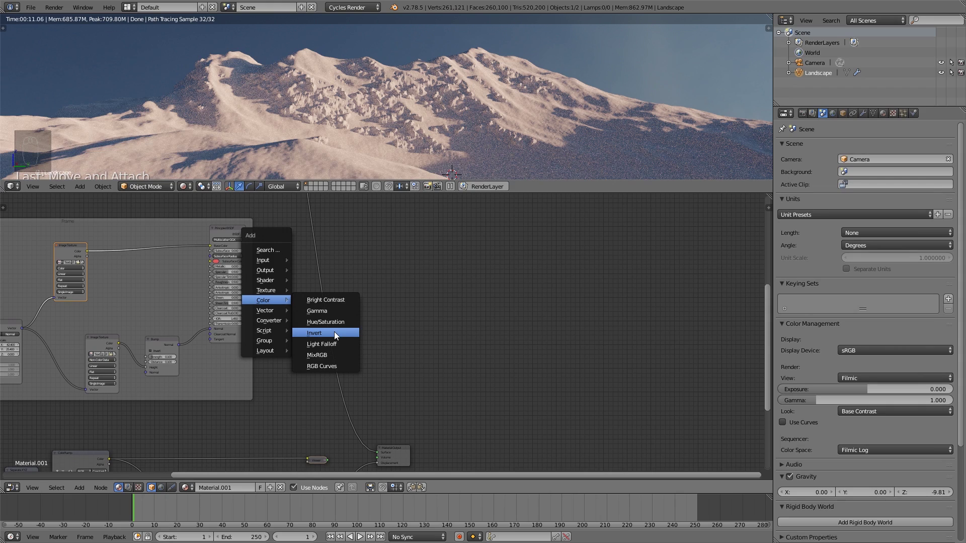
pyautogui.moveTo(274, 279)
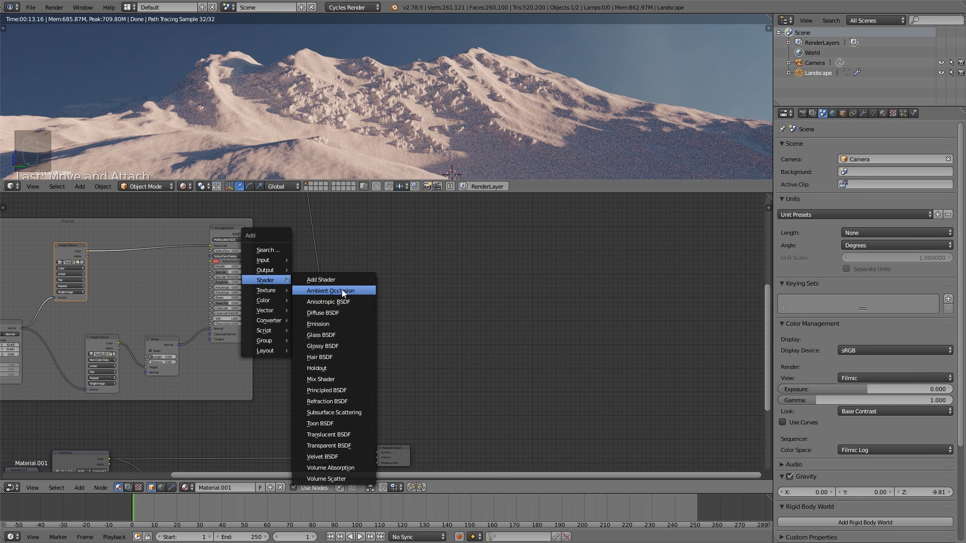
pyautogui.click(351, 380)
pyautogui.click(306, 291)
pyautogui.moveTo(319, 305); pyautogui.dragTo(338, 296)
pyautogui.moveTo(245, 233); pyautogui.dragTo(316, 310)
# - Try the slope ColorRamp as the Mix Shader's factor, and replace it with the Invert node's output
pyautogui.moveTo(315, 310); pyautogui.dragTo(346, 288, button='middle')
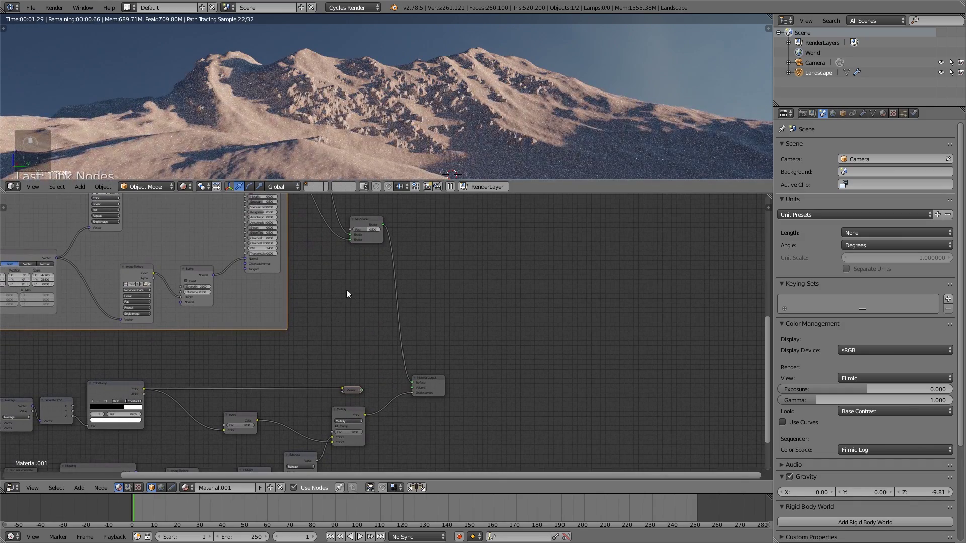
pyautogui.moveTo(144, 390); pyautogui.dragTo(350, 232)
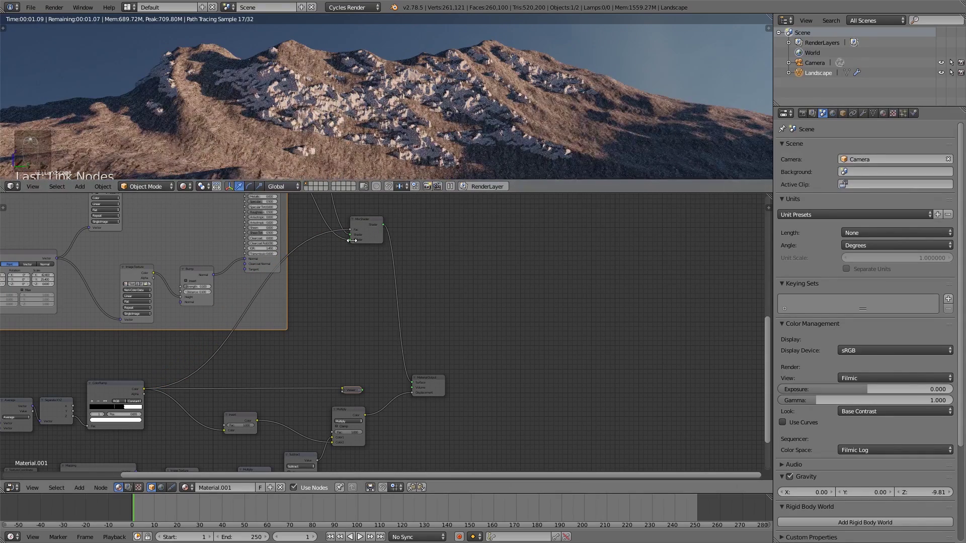
pyautogui.moveTo(348, 234); pyautogui.dragTo(349, 240)
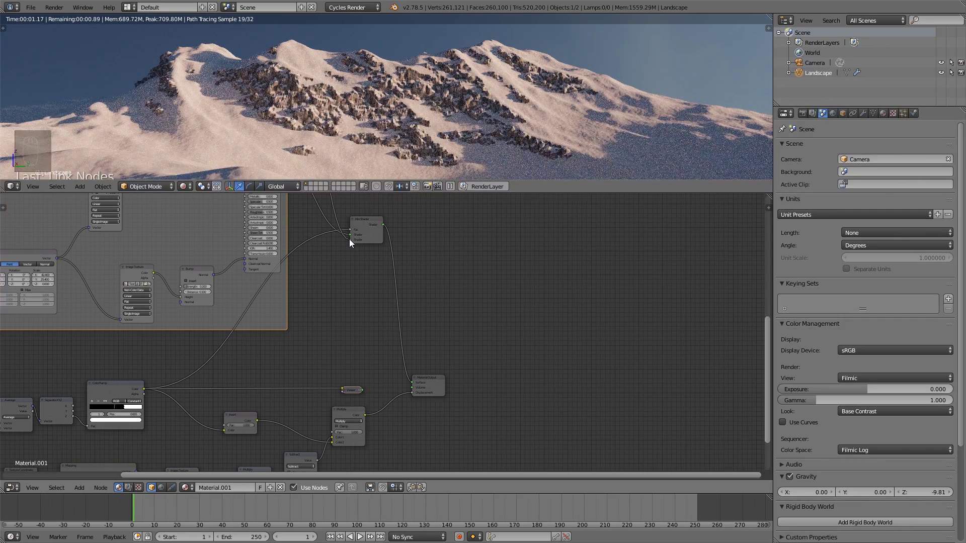
pyautogui.moveTo(349, 241); pyautogui.dragTo(322, 282)
pyautogui.moveTo(257, 420); pyautogui.dragTo(352, 231)
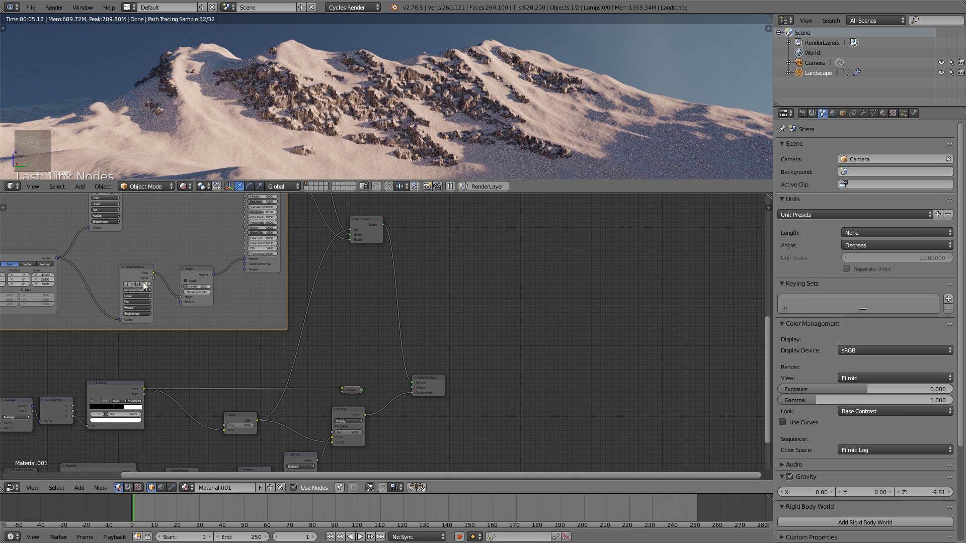
# - Insert a Bright/Contrast node between the rock image texture and the Base Color of the duplicated Principled BSDF
pyautogui.moveTo(144, 283); pyautogui.dragTo(180, 300, button='middle')
pyautogui.scroll(4, 180, 301)
pyautogui.moveTo(126, 244); pyautogui.dragTo(205, 340, button='middle')
pyautogui.scroll(2, 173, 285)
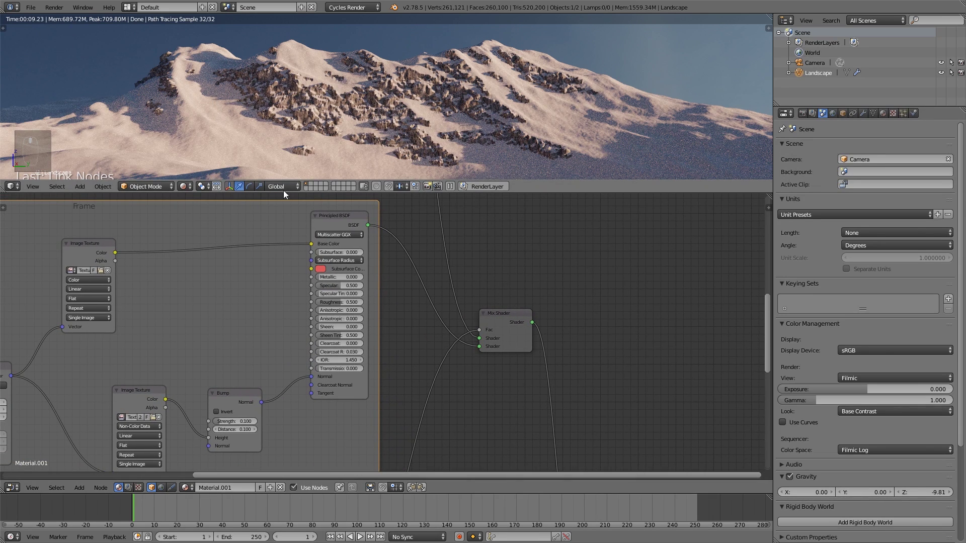
pyautogui.moveTo(89, 250); pyautogui.dragTo(91, 244)
pyautogui.hotkey('shift', 'a')
pyautogui.moveTo(140, 270)
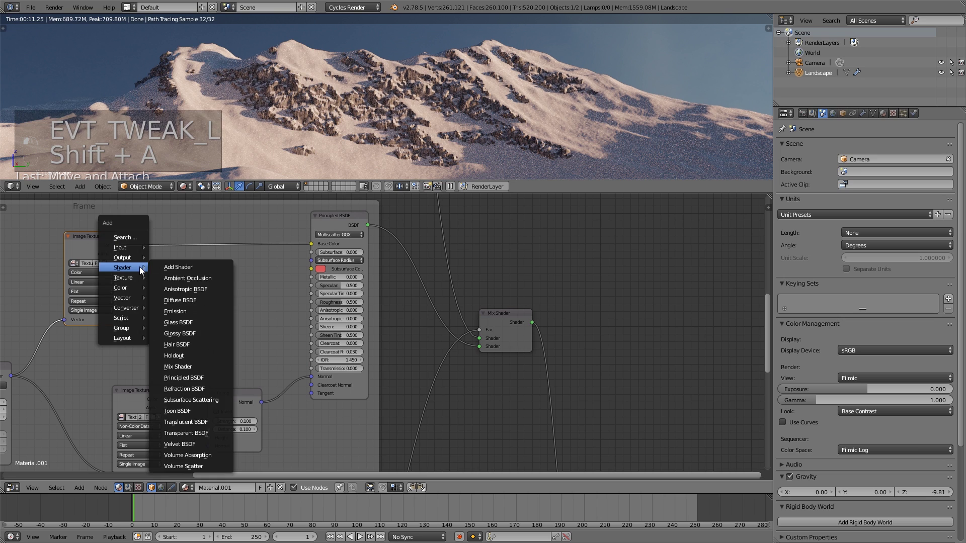
pyautogui.moveTo(121, 288)
pyautogui.click(179, 285)
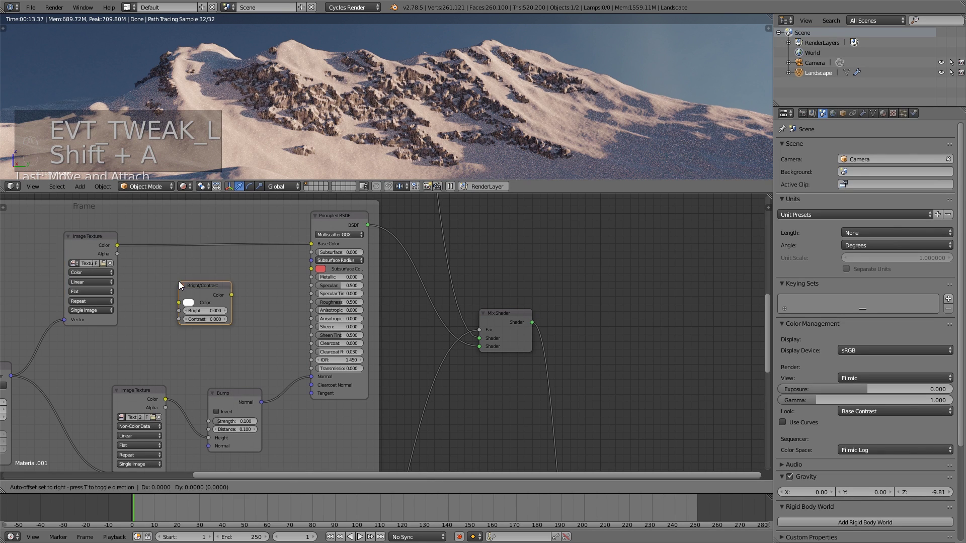
pyautogui.click(167, 234)
# - Set the Bright value of the Bright/Contrast node to -0.08 to darken the rock
pyautogui.click(192, 263)
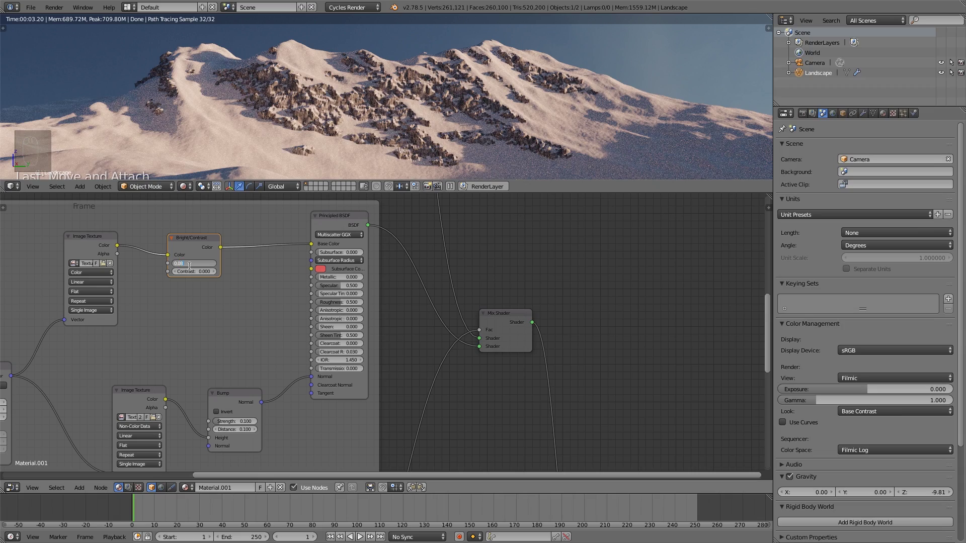
pyautogui.press('Return')
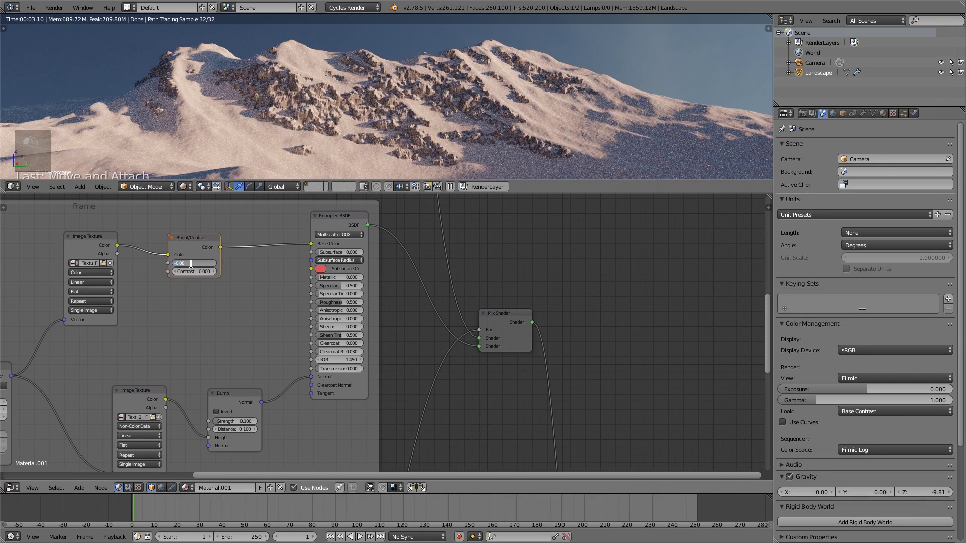
pyautogui.press('Return')
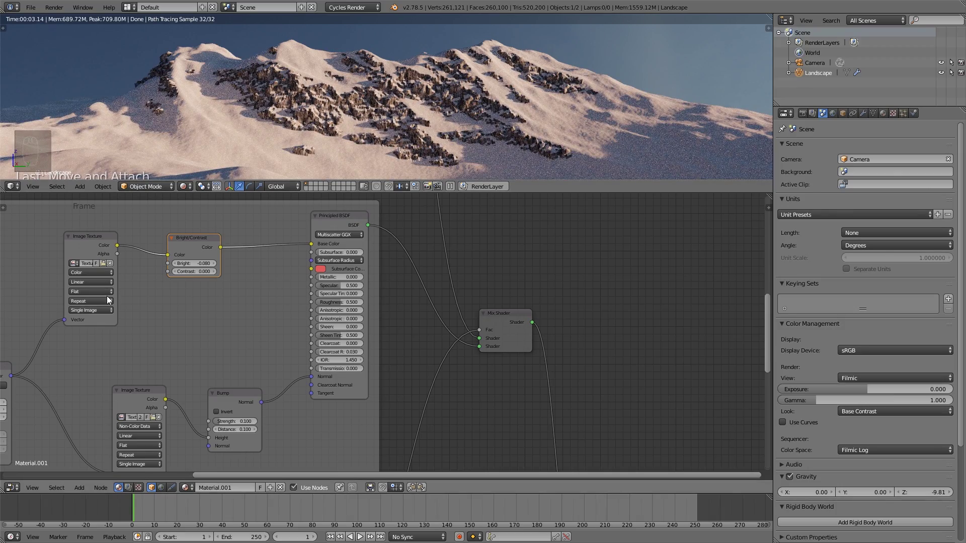
# - Set the rock frame's Mapping scale to 31.6 in X and 27.2 in Y, and check the rock detail up close
pyautogui.moveTo(107, 295); pyautogui.dragTo(158, 297, button='middle')
pyautogui.scroll(5, 323, 123)
pyautogui.scroll(3, 321, 127)
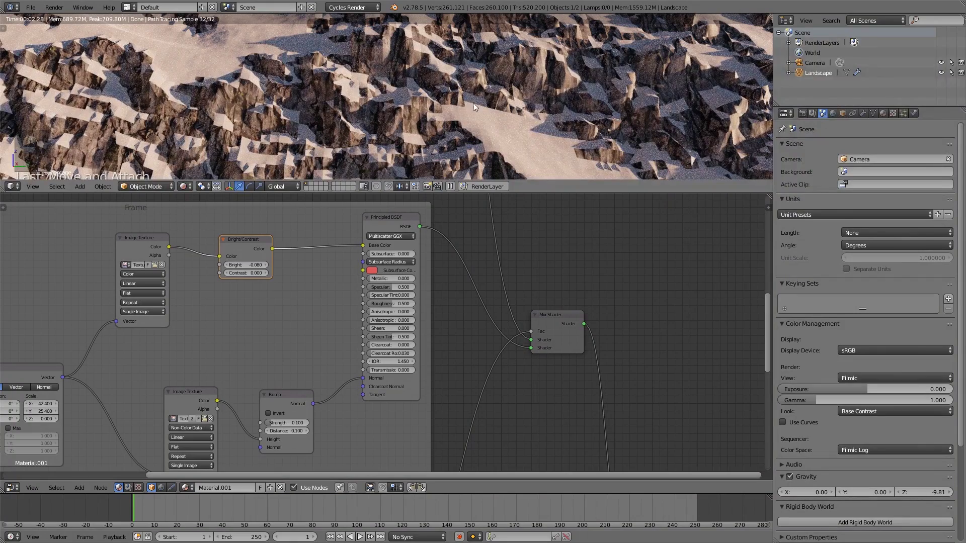
pyautogui.scroll(-1, 321, 252)
pyautogui.moveTo(321, 253); pyautogui.dragTo(418, 218, button='middle')
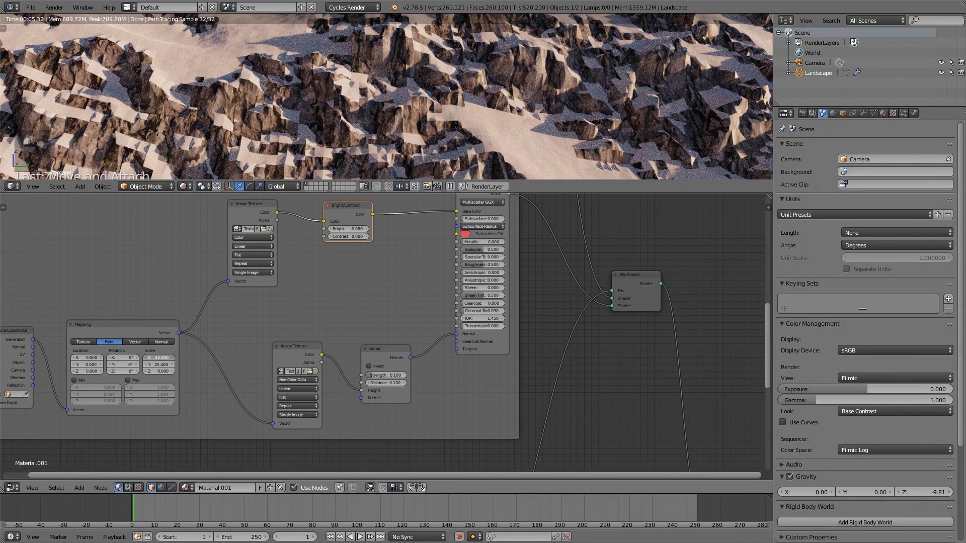
pyautogui.moveTo(170, 358)
pyautogui.mouseDown()
pyautogui.moveTo(135, 358)
pyautogui.moveTo(160, 366)
pyautogui.mouseUp()
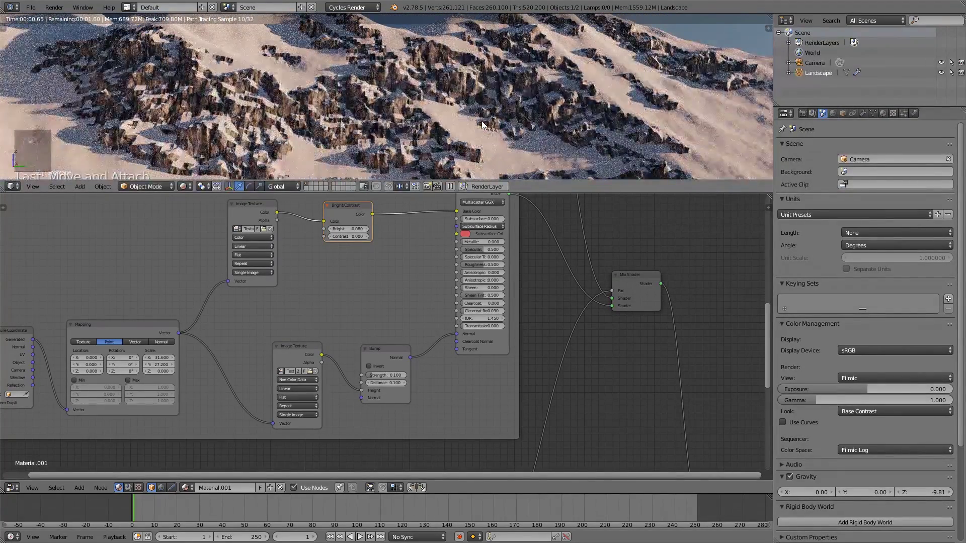
pyautogui.moveTo(472, 123); pyautogui.dragTo(408, 126, button='middle')
pyautogui.scroll(3, 408, 125)
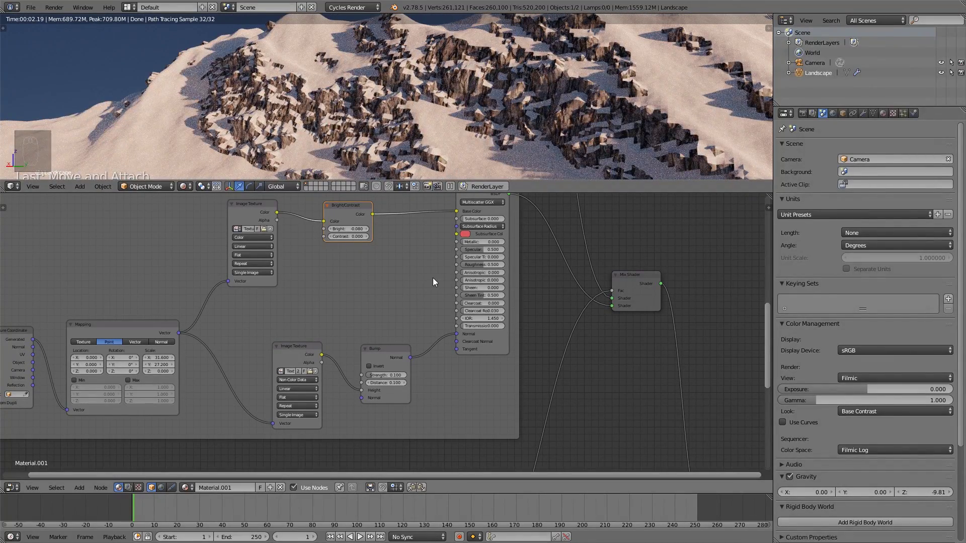
# - Delete the height image texture feeding the rock's Bump node and add a ColorRamp node in its place
pyautogui.moveTo(300, 349); pyautogui.dragTo(256, 361)
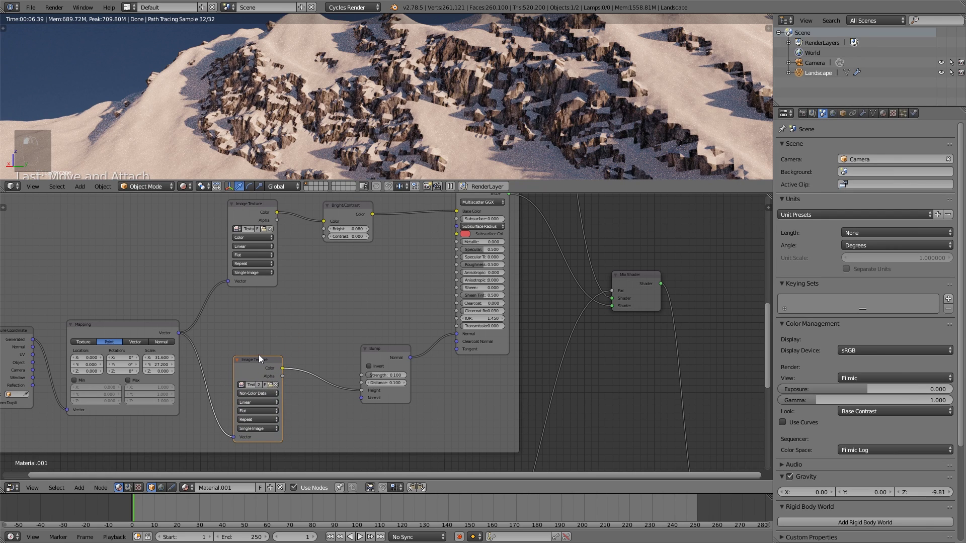
pyautogui.press('x')
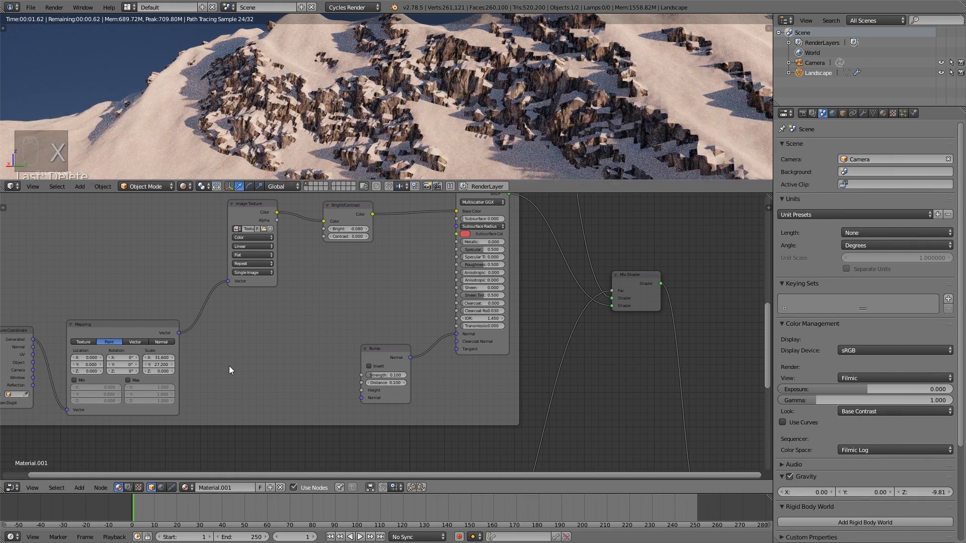
pyautogui.hotkey('shift', 'a')
pyautogui.moveTo(216, 366)
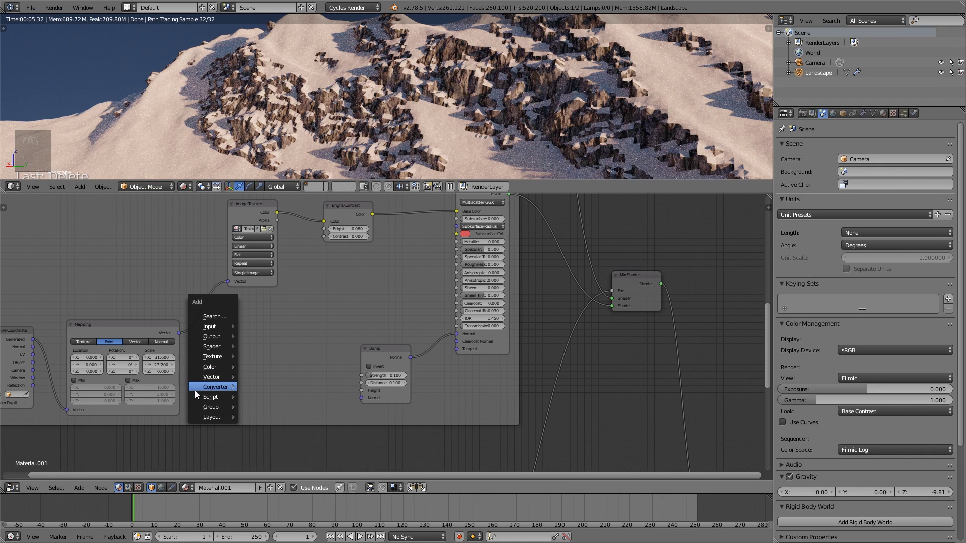
pyautogui.moveTo(207, 386)
pyautogui.click(258, 396)
pyautogui.click(243, 341)
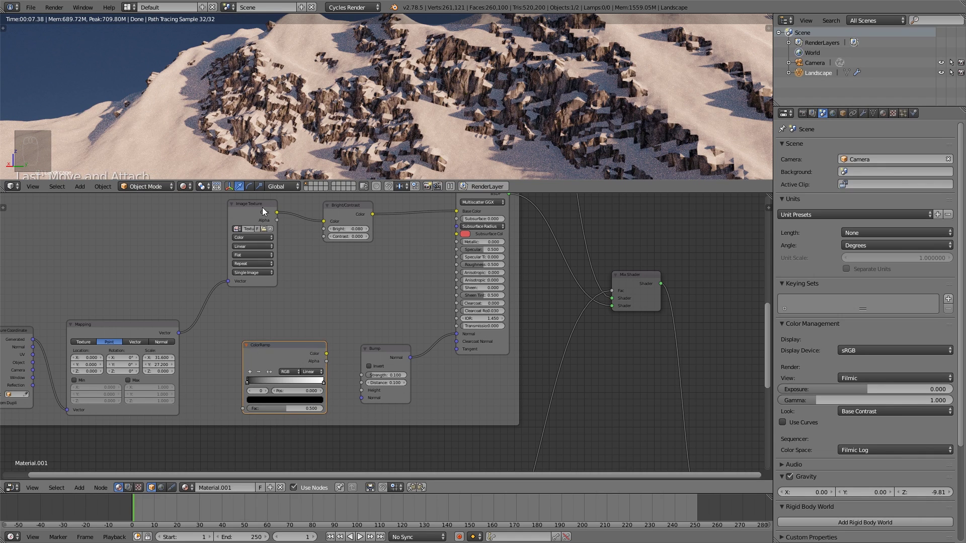
# - Feed the rock texture's color into the new ColorRamp, preview the ramp on the mountain, and link it to the Bump height
pyautogui.moveTo(261, 208); pyautogui.dragTo(249, 407)
pyautogui.keyDown('ctrl'); pyautogui.keyDown('shift'); pyautogui.click(317, 357); pyautogui.keyUp('shift'); pyautogui.keyUp('ctrl')
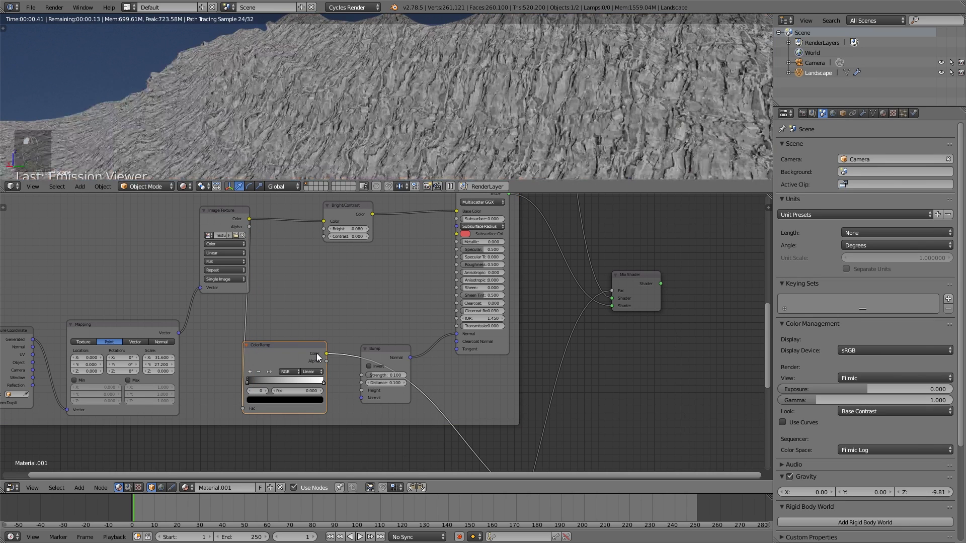
pyautogui.moveTo(326, 353); pyautogui.dragTo(367, 393)
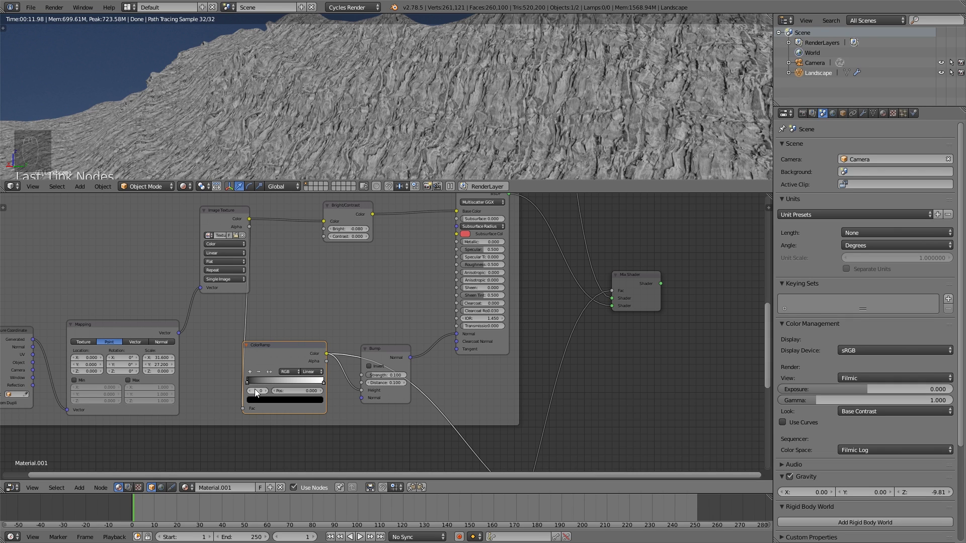
# - Move the rock ColorRamp's black stop to 0.109 and white stop to 0.536, and send the Mix Shader back to the output
pyautogui.moveTo(249, 382); pyautogui.dragTo(258, 381)
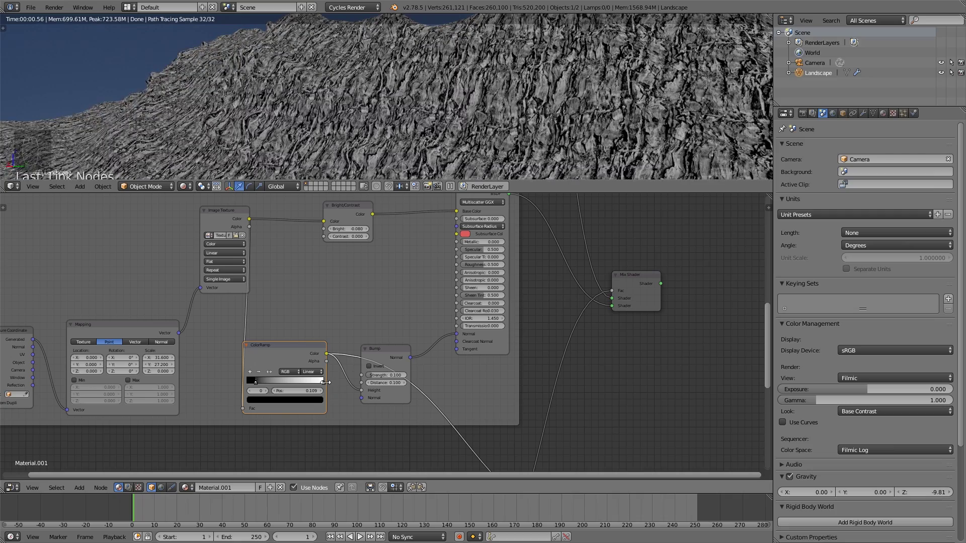
pyautogui.moveTo(321, 382); pyautogui.dragTo(287, 381)
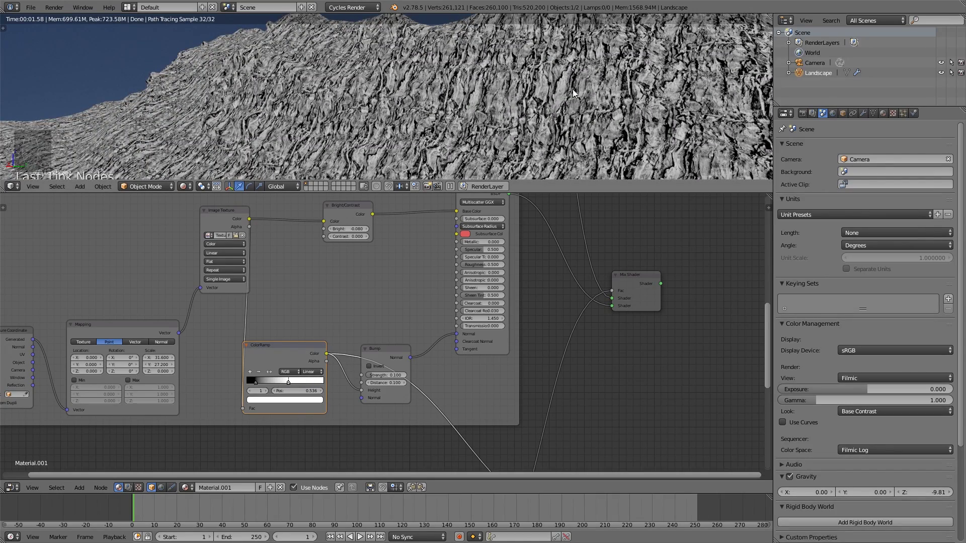
pyautogui.scroll(-1, 403, 352)
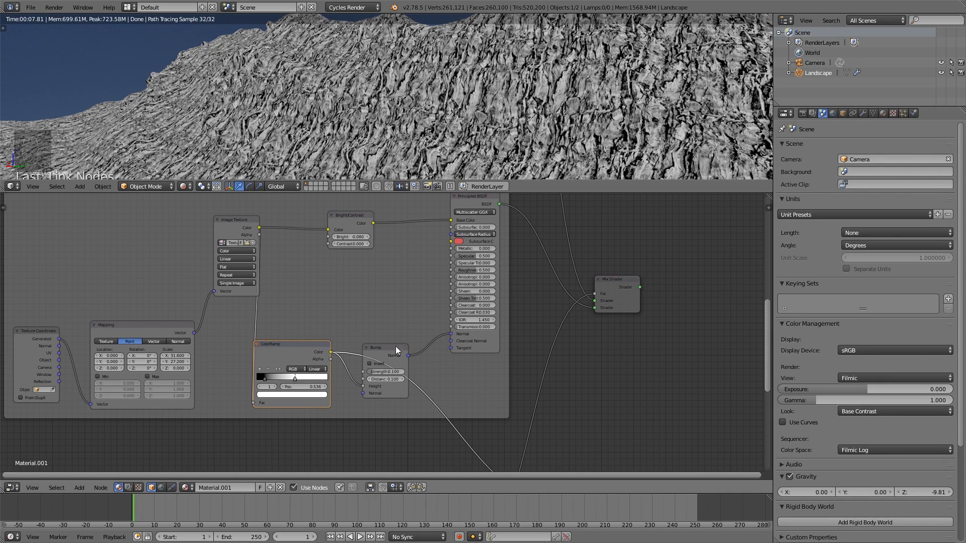
pyautogui.moveTo(448, 248); pyautogui.dragTo(417, 279, button='middle')
pyautogui.keyDown('ctrl'); pyautogui.keyDown('shift'); pyautogui.click(595, 317); pyautogui.keyUp('shift'); pyautogui.keyUp('ctrl')
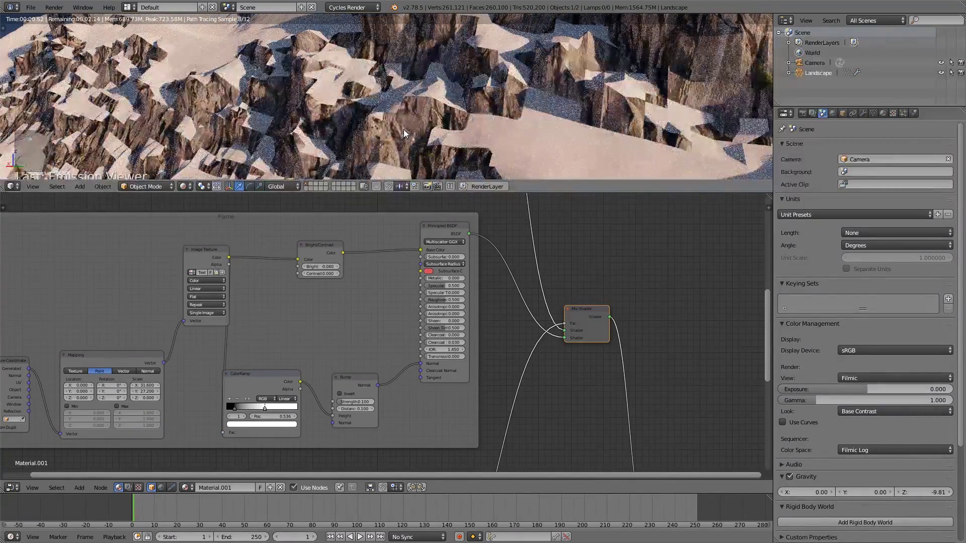
# - Try a distance of 0.8 on the rock frame's Bump node
pyautogui.click(373, 409)
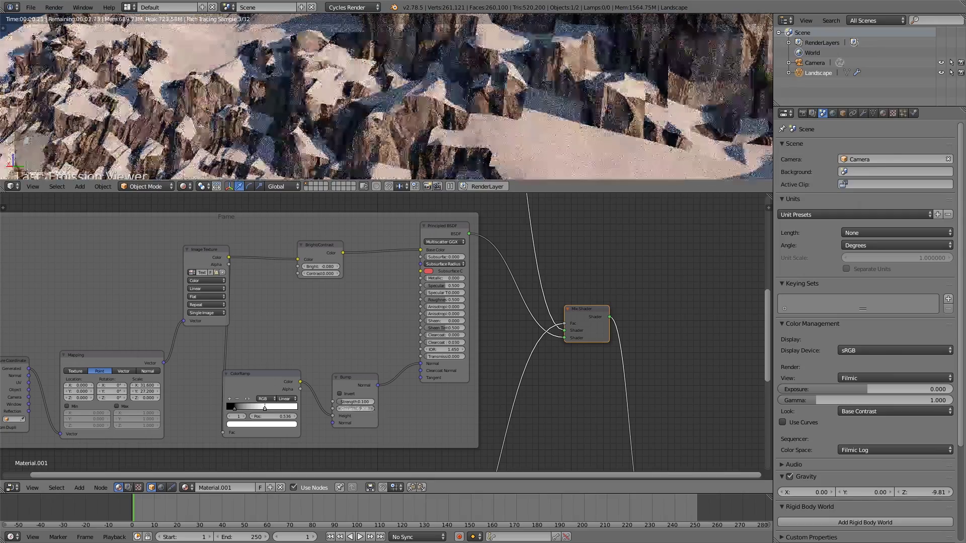
pyautogui.click(373, 409)
pyautogui.click(374, 409)
pyautogui.click(373, 409)
pyautogui.click(373, 409)
pyautogui.click(373, 409)
pyautogui.click(374, 409)
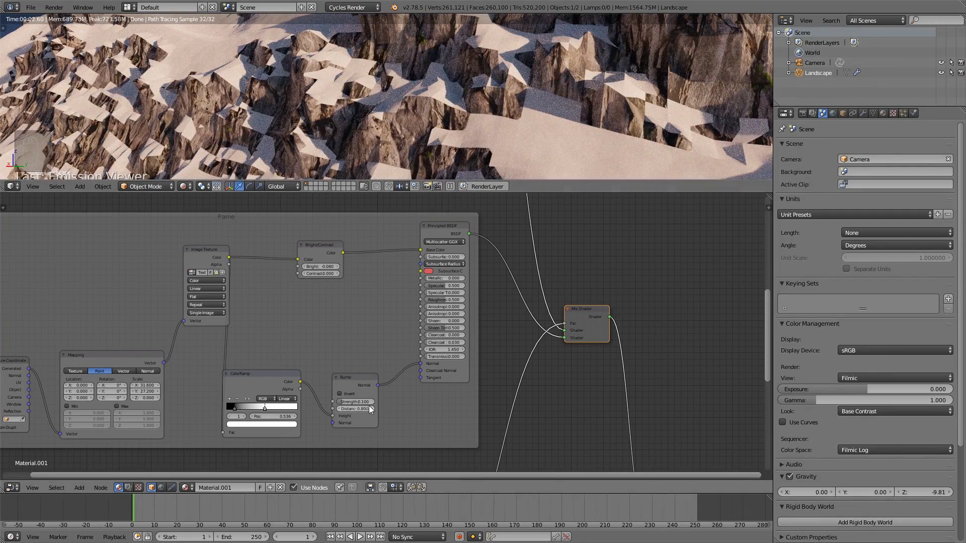
# - Set the rock Bump node's distance to 0.4 and its strength to 0.5
pyautogui.click(337, 409)
pyautogui.moveTo(353, 402); pyautogui.dragTo(362, 402)
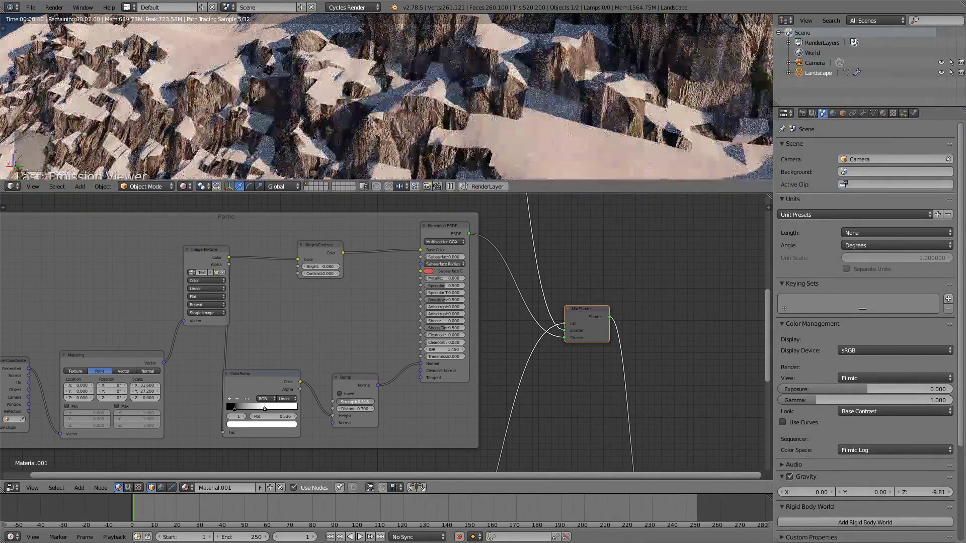
pyautogui.click(338, 409)
pyautogui.click(338, 409)
pyautogui.click(338, 409)
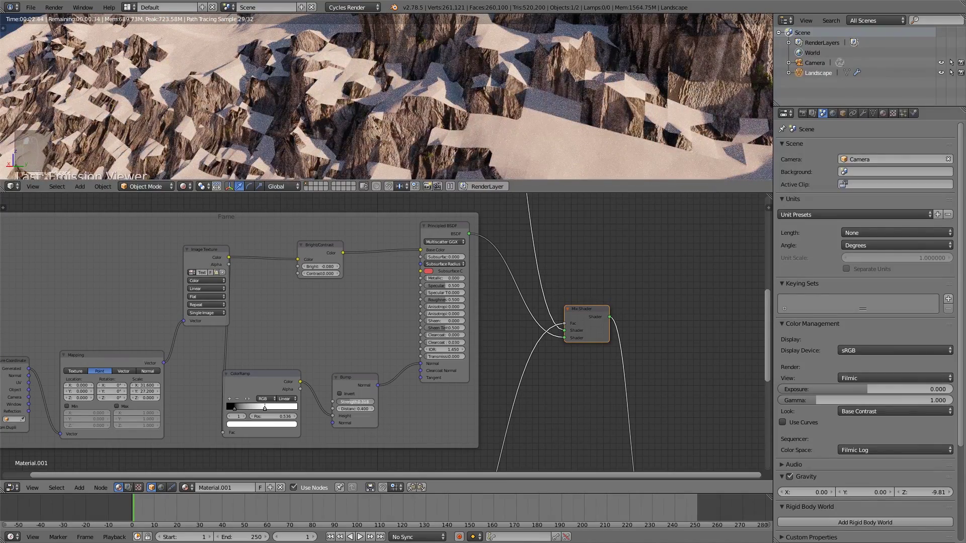
pyautogui.moveTo(352, 402); pyautogui.dragTo(358, 402)
pyautogui.click(359, 402)
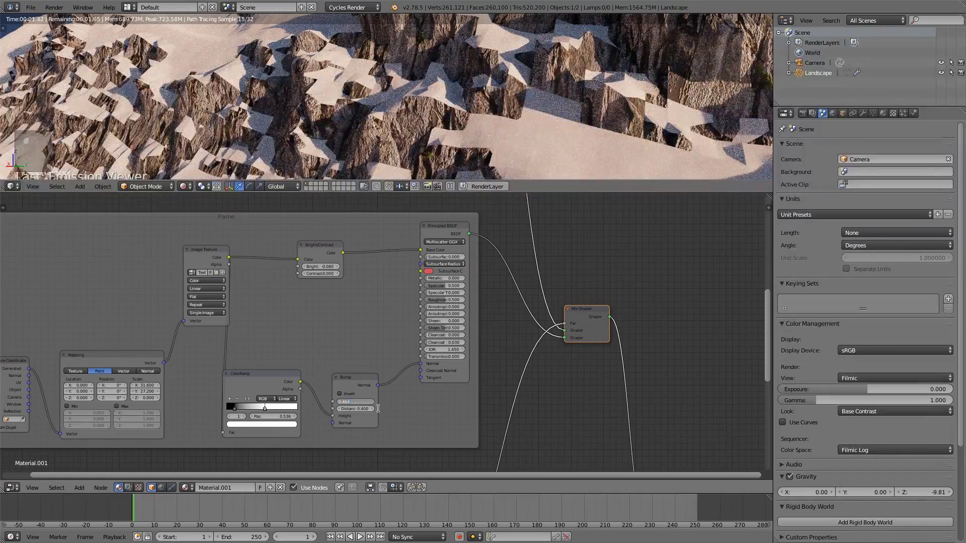
pyautogui.write('0.5')
pyautogui.press('Return')
# - Move the rock ColorRamp's black stop to 0.091 and shift the ColorRamp node closer to the Bump node
pyautogui.moveTo(237, 407)
pyautogui.mouseDown()
pyautogui.moveTo(255, 404)
pyautogui.moveTo(237, 405)
pyautogui.mouseUp()
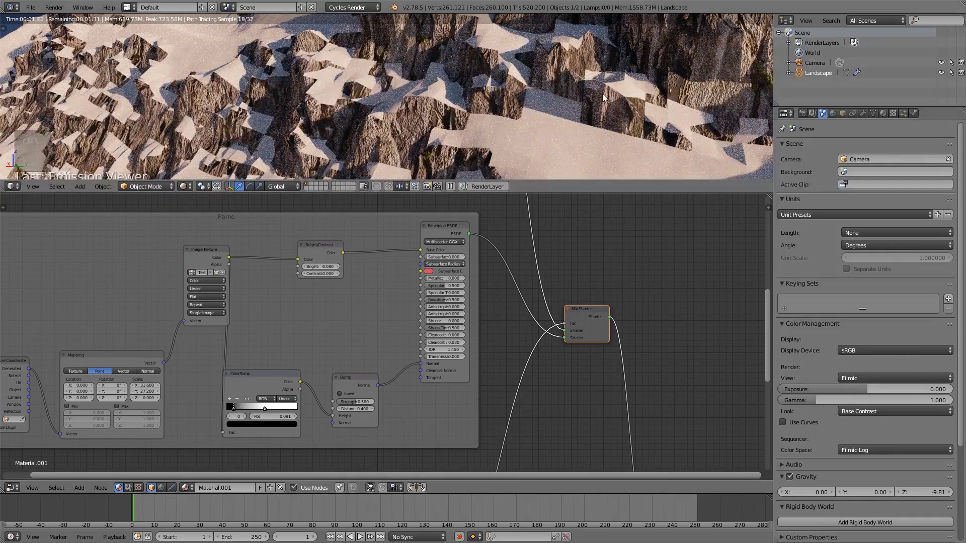
pyautogui.scroll(-4, 602, 93)
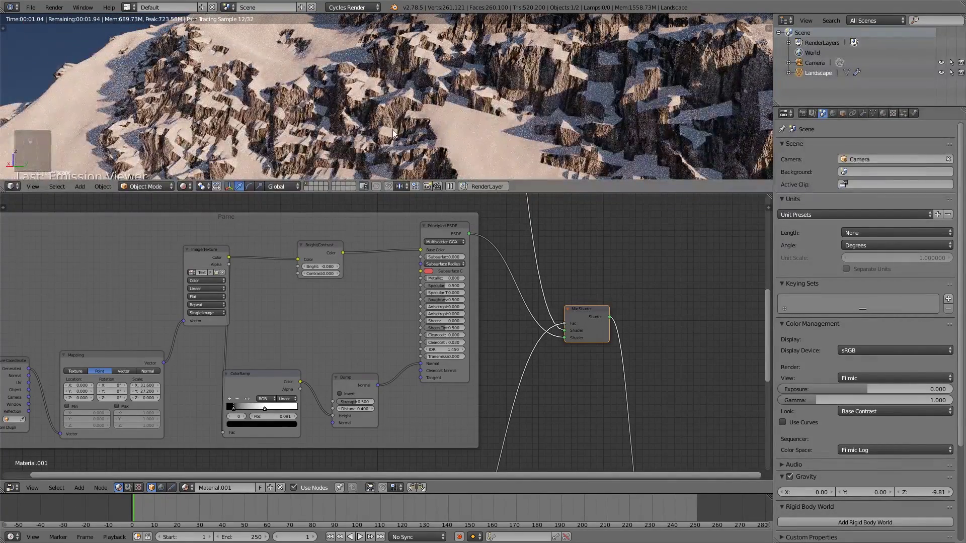
pyautogui.moveTo(254, 384); pyautogui.dragTo(274, 383)
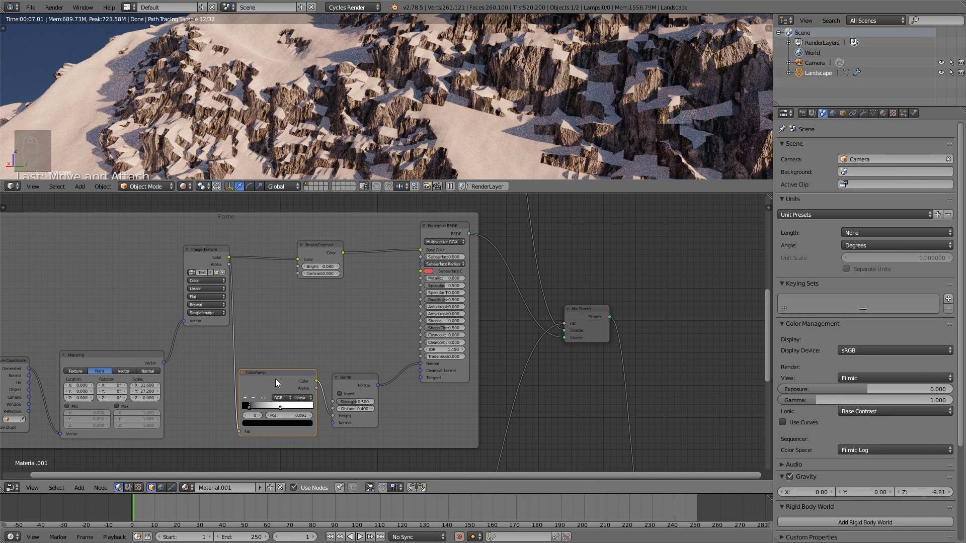
# - Duplicate the rock frame's Bright/Contrast node below the original and feed the rock image texture's color into the copy
pyautogui.moveTo(316, 247); pyautogui.dragTo(313, 235)
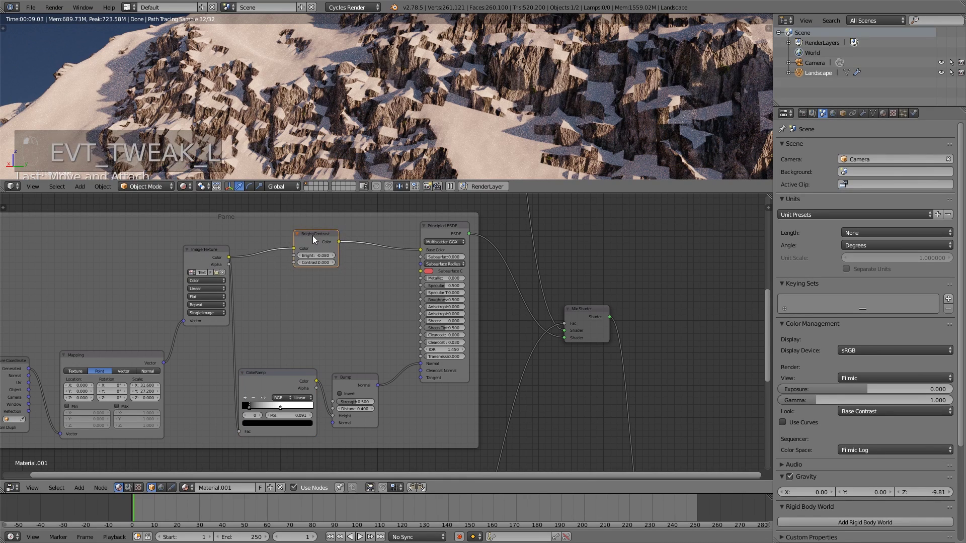
pyautogui.hotkey('shift', 'd')
pyautogui.click(302, 287)
pyautogui.moveTo(229, 257); pyautogui.dragTo(282, 312)
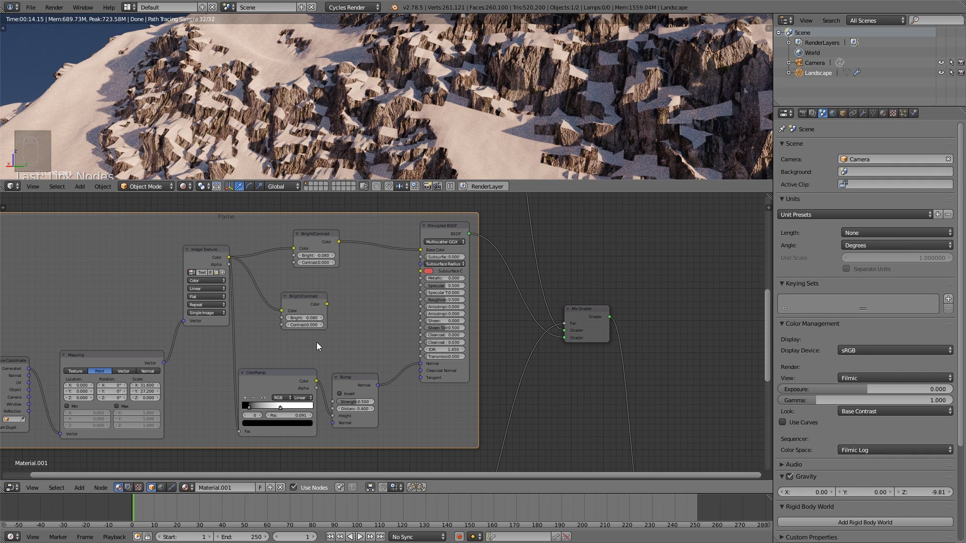
# - Set the duplicated Bright/Contrast node to Bright 0.2 and Contrast -0.3, previewing its output on the mountain
pyautogui.scroll(1, 317, 343)
pyautogui.moveTo(271, 324); pyautogui.dragTo(270, 324)
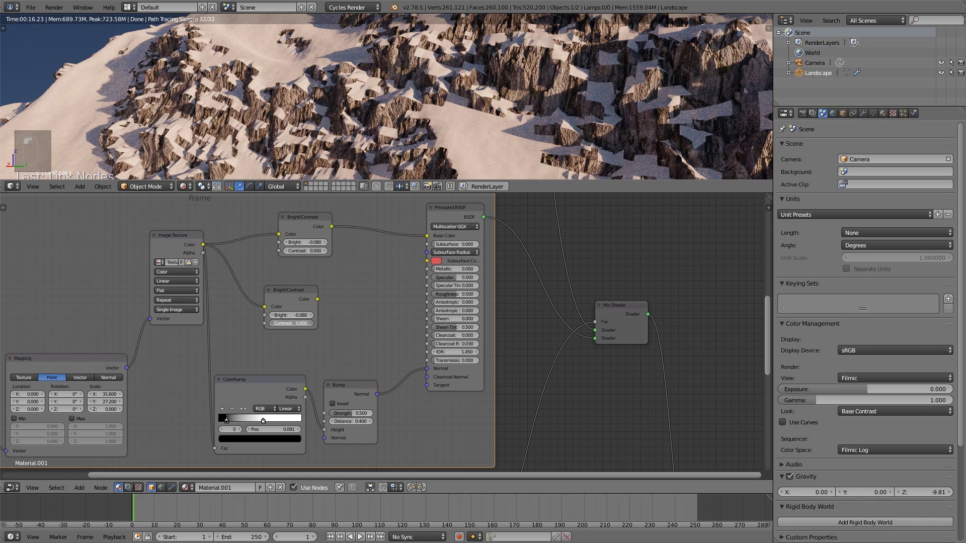
pyautogui.click(311, 315)
pyautogui.click(311, 315)
pyautogui.keyDown('ctrl'); pyautogui.keyDown('shift'); pyautogui.click(303, 302); pyautogui.keyUp('shift'); pyautogui.keyUp('ctrl')
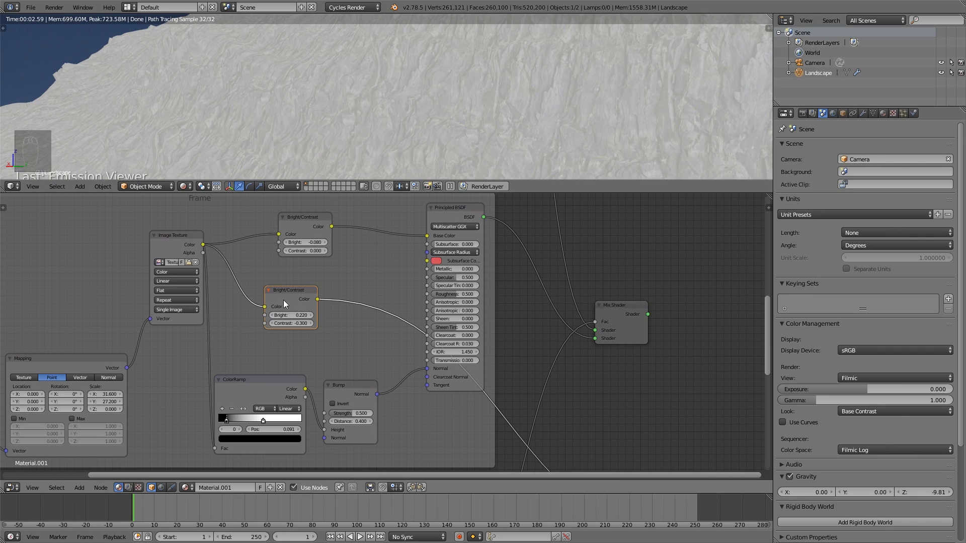
pyautogui.click(297, 313)
pyautogui.press('Return')
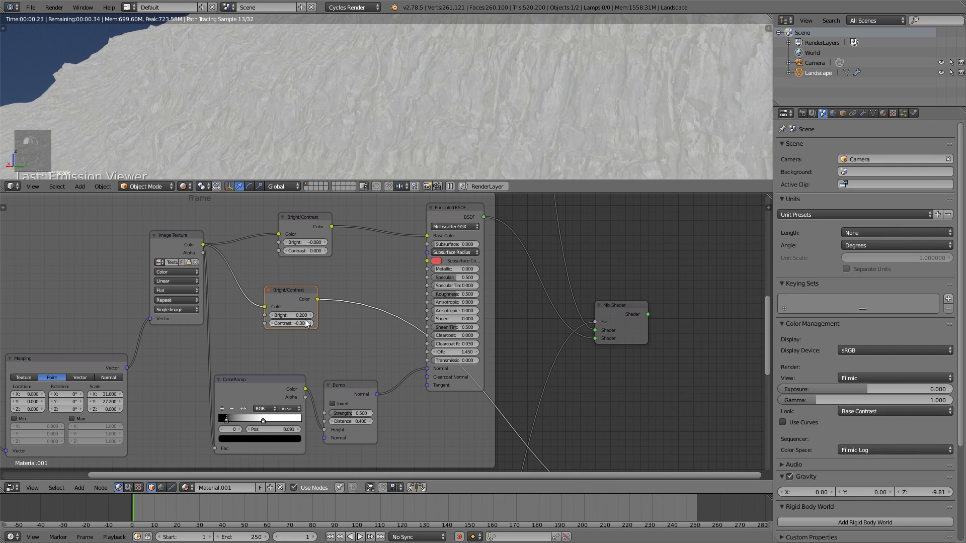
# - Link the duplicated Bright/Contrast node to the rock Principled BSDF's Roughness and send the Mix Shader back to the output
pyautogui.moveTo(294, 292); pyautogui.dragTo(428, 294)
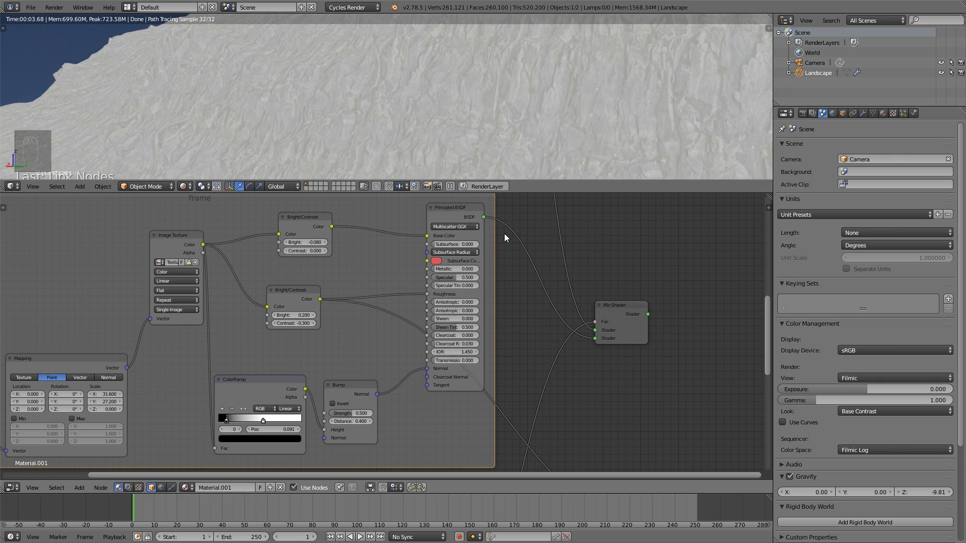
pyautogui.keyDown('ctrl'); pyautogui.keyDown('shift'); pyautogui.click(628, 312); pyautogui.keyUp('shift'); pyautogui.keyUp('ctrl')
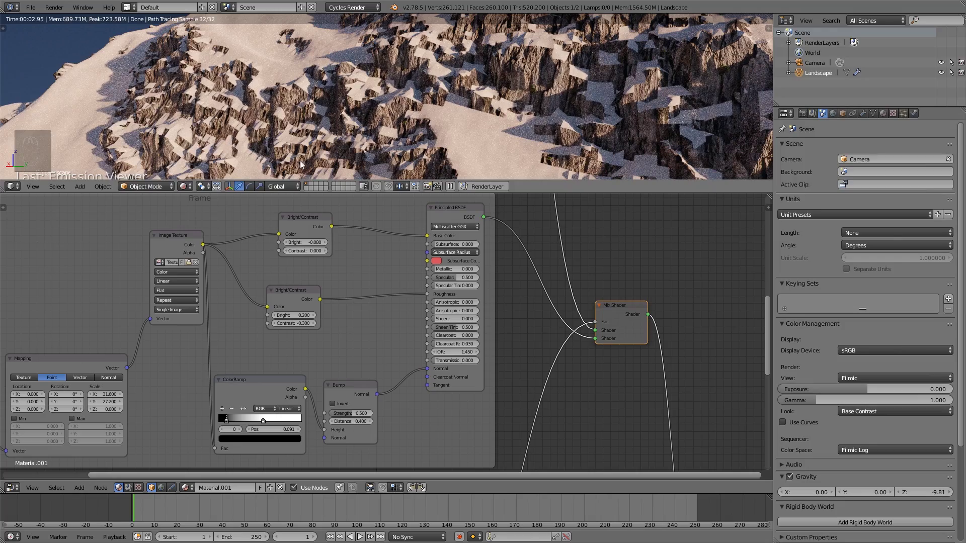
pyautogui.moveTo(300, 164); pyautogui.dragTo(428, 128, button='middle')
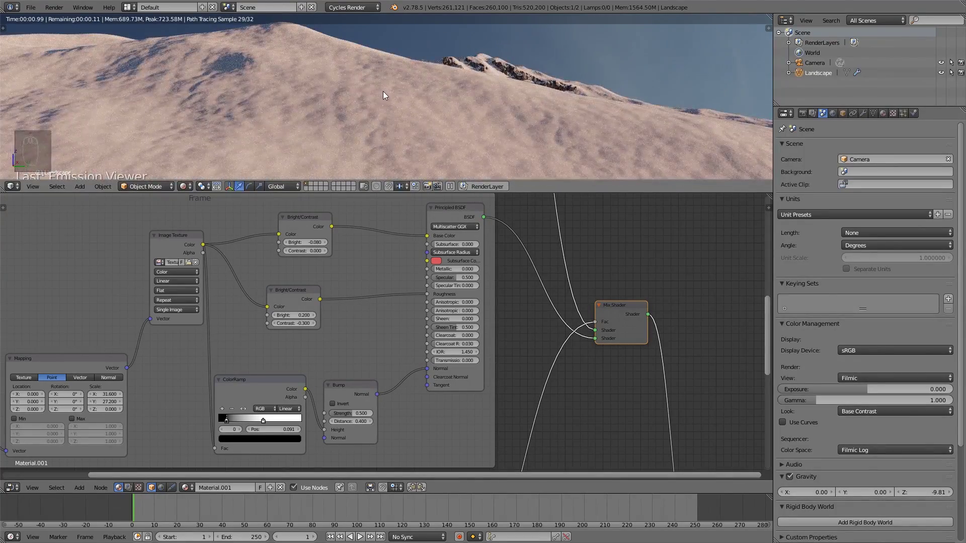
pyautogui.moveTo(383, 95); pyautogui.dragTo(430, 137, button='middle')
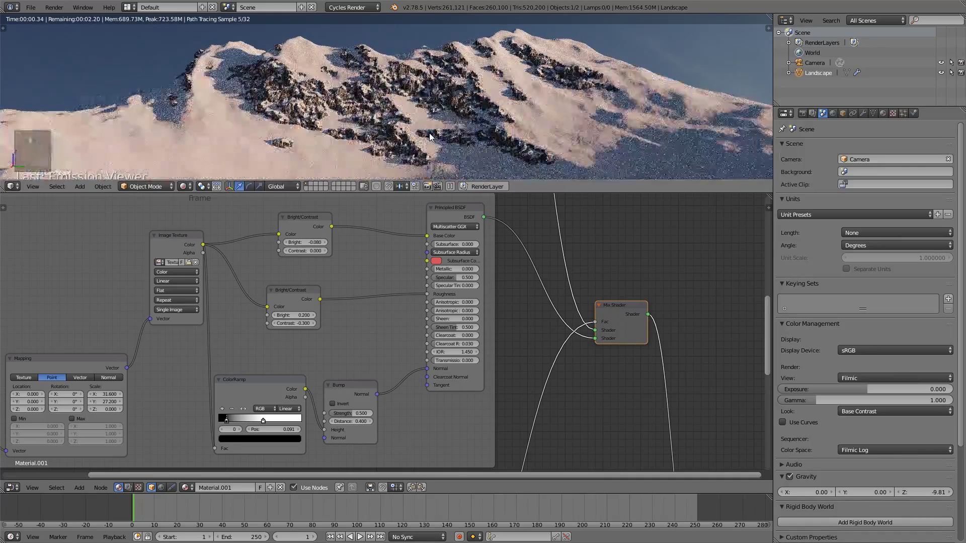
# - Save the file and toggle the landscape in and out of Edit Mode to refresh its displacement
pyautogui.click(33, 8)
pyautogui.click(63, 84)
pyautogui.scroll(1, 452, 111)
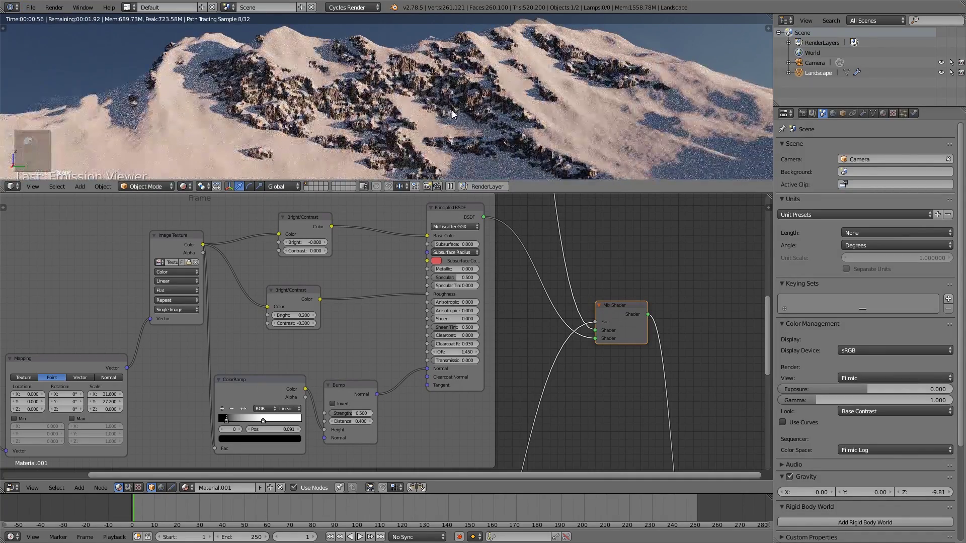
pyautogui.scroll(-2, 452, 115)
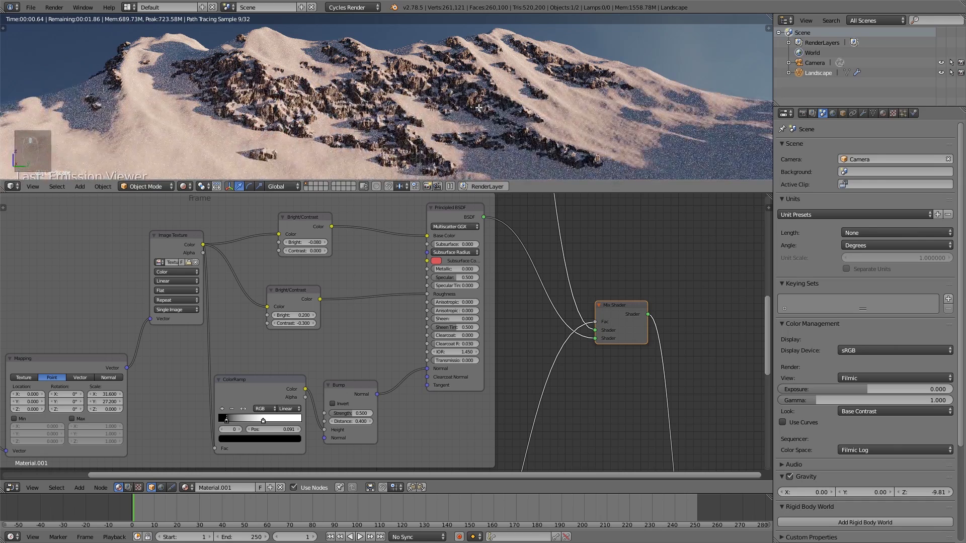
pyautogui.press('Tab')
pyautogui.press('Tab')
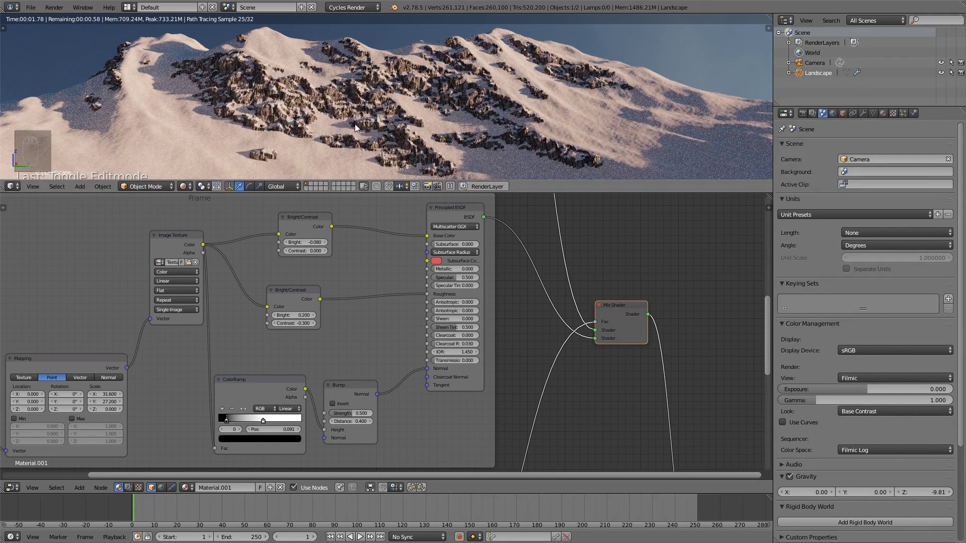
# - Set the Subtract node's value in the displacement chain to 0.32 and refresh the landscape mesh through Edit Mode
pyautogui.scroll(-3, 374, 325)
pyautogui.moveTo(375, 319); pyautogui.dragTo(384, 181, button='middle')
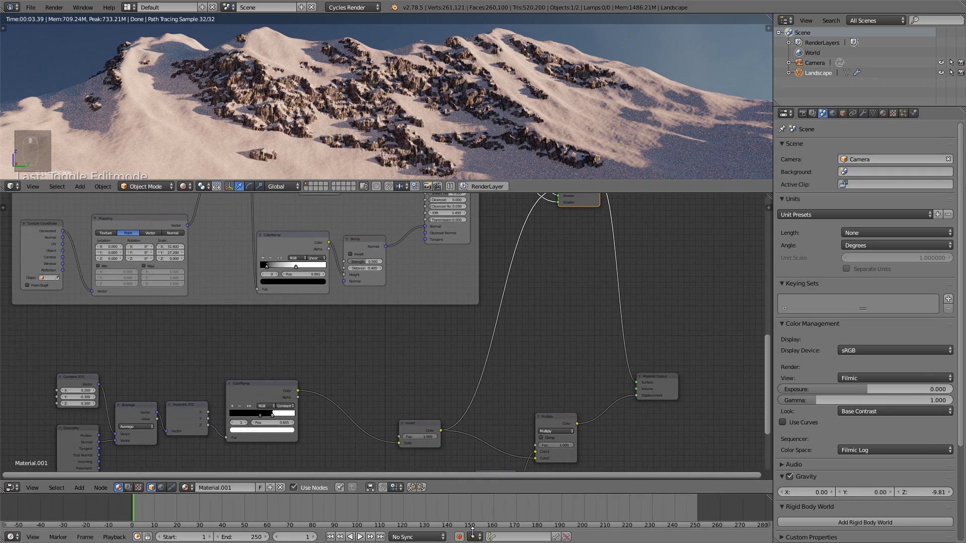
pyautogui.moveTo(518, 432); pyautogui.dragTo(466, 332, button='middle')
pyautogui.scroll(4, 451, 384)
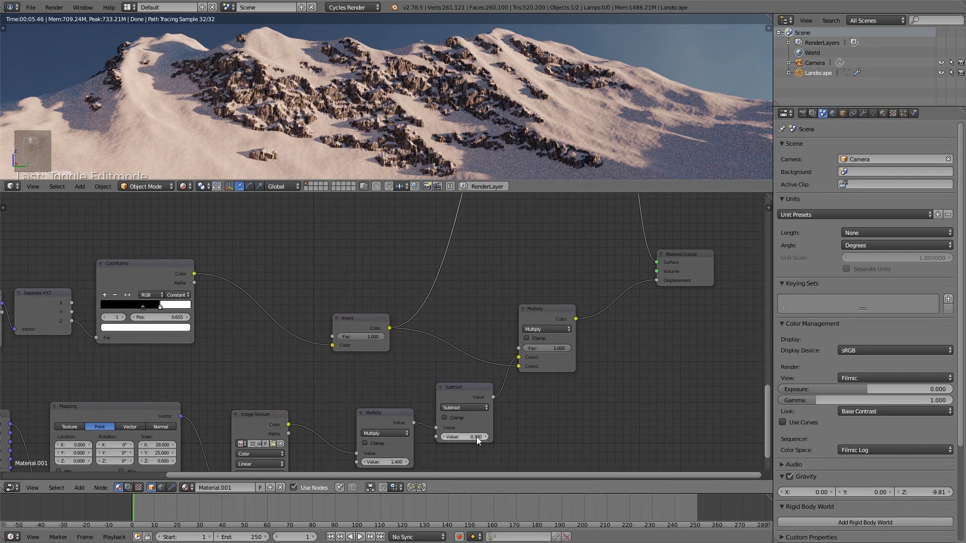
pyautogui.press('Return')
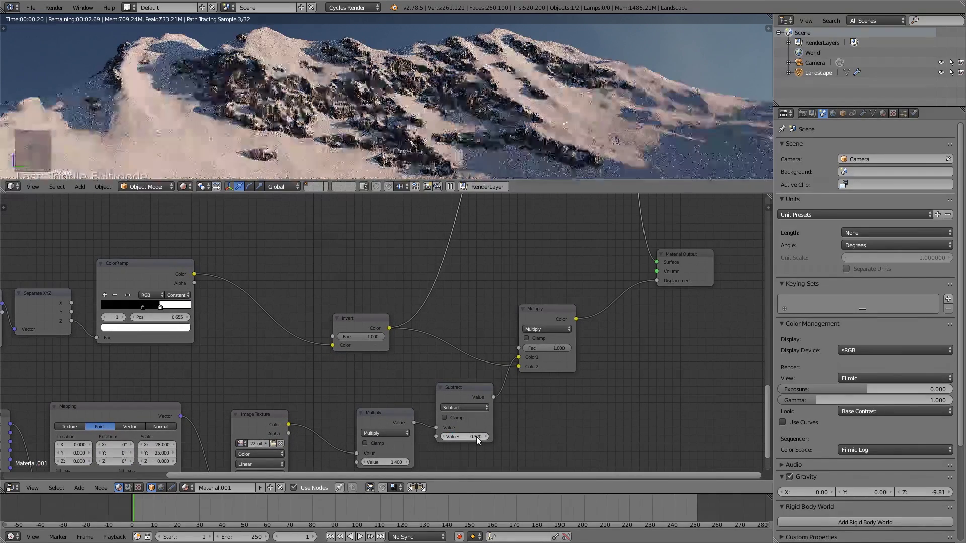
pyautogui.press('Tab')
pyautogui.press('Tab')
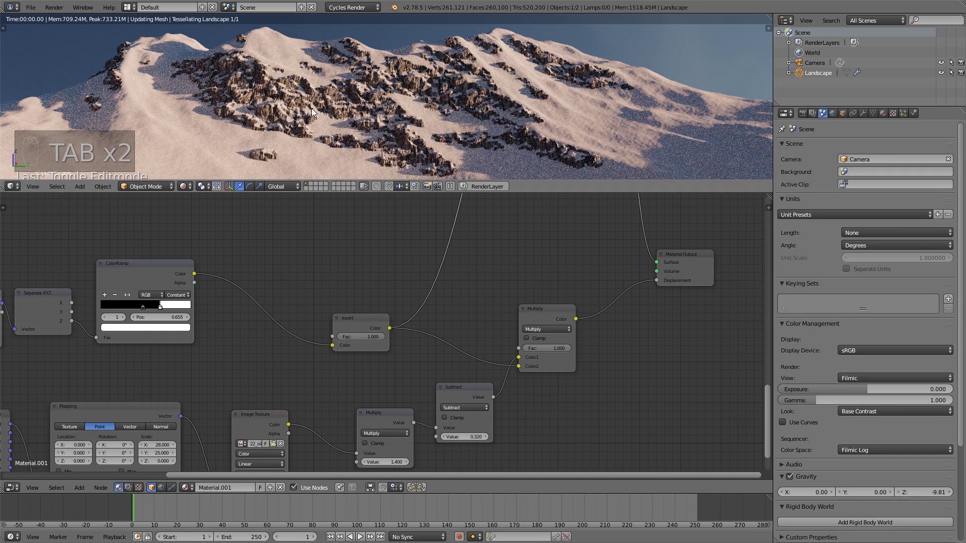
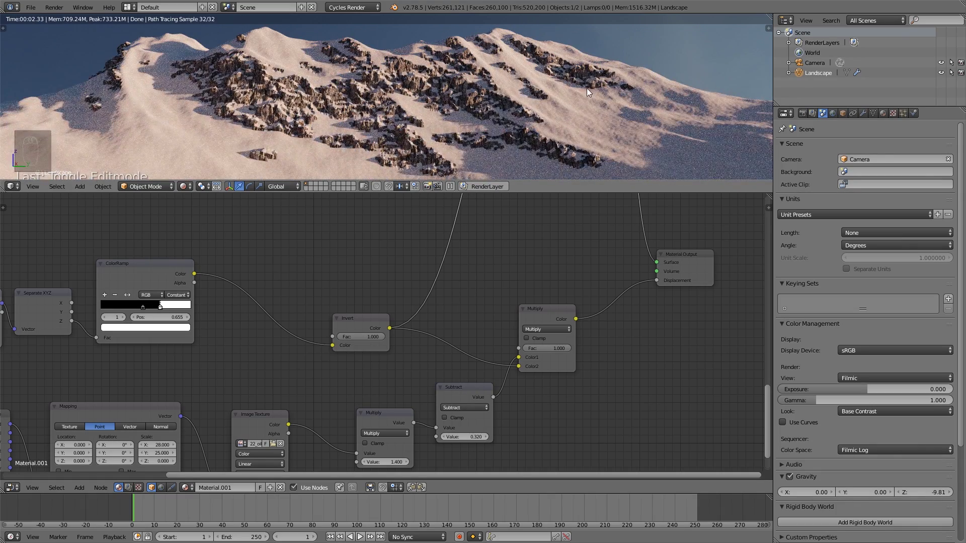
# - Move the Material Output node farther away from the Mix Shader and displacement Multiply nodes
pyautogui.scroll(3, 478, 83)
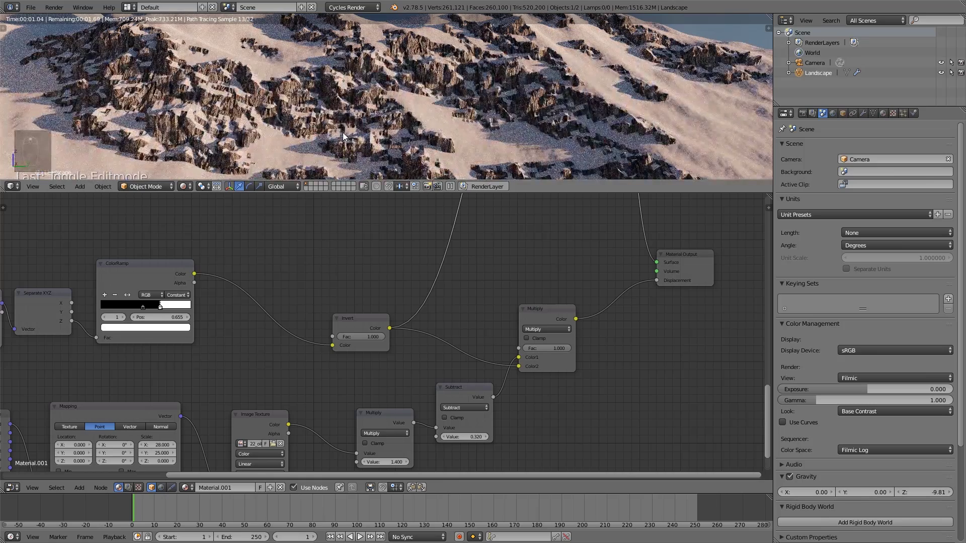
pyautogui.scroll(-3, 340, 144)
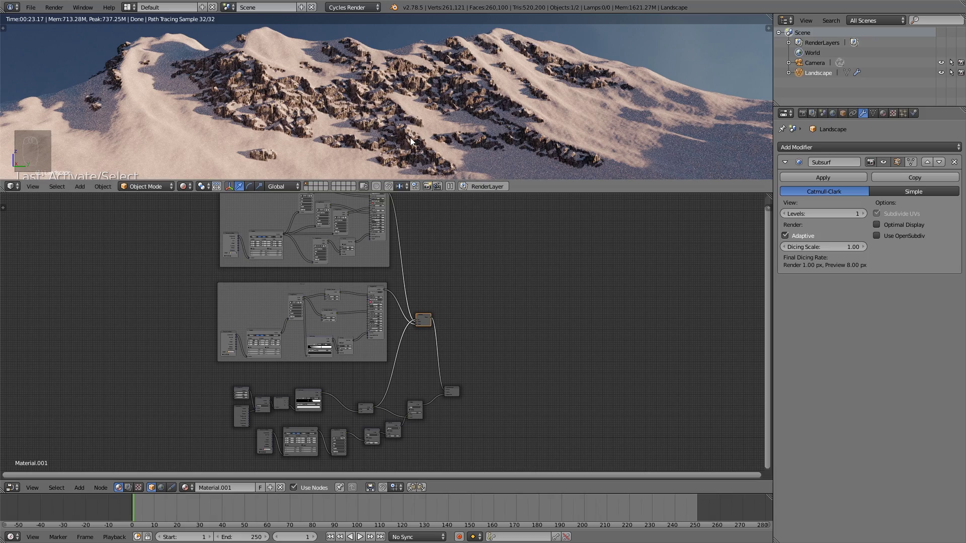
pyautogui.scroll(1, 410, 143)
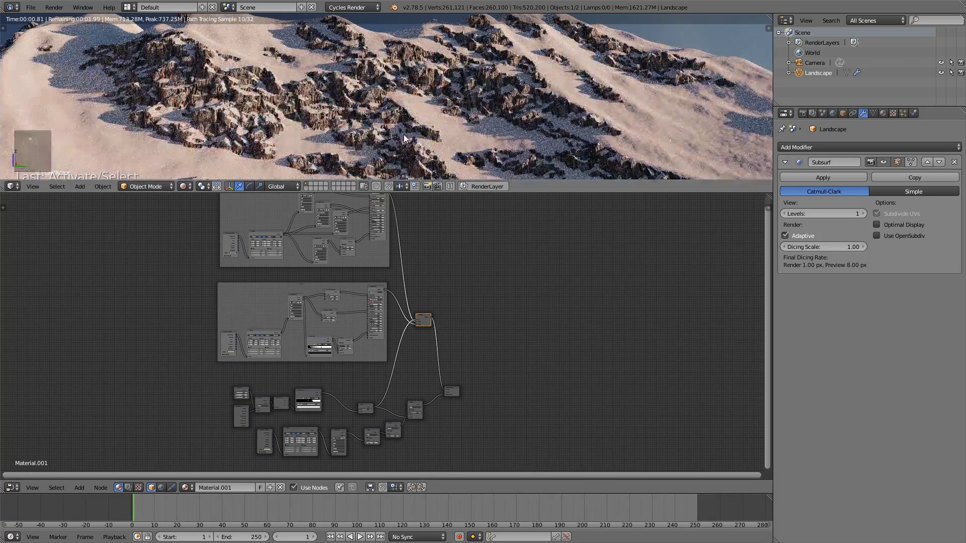
pyautogui.scroll(2, 403, 136)
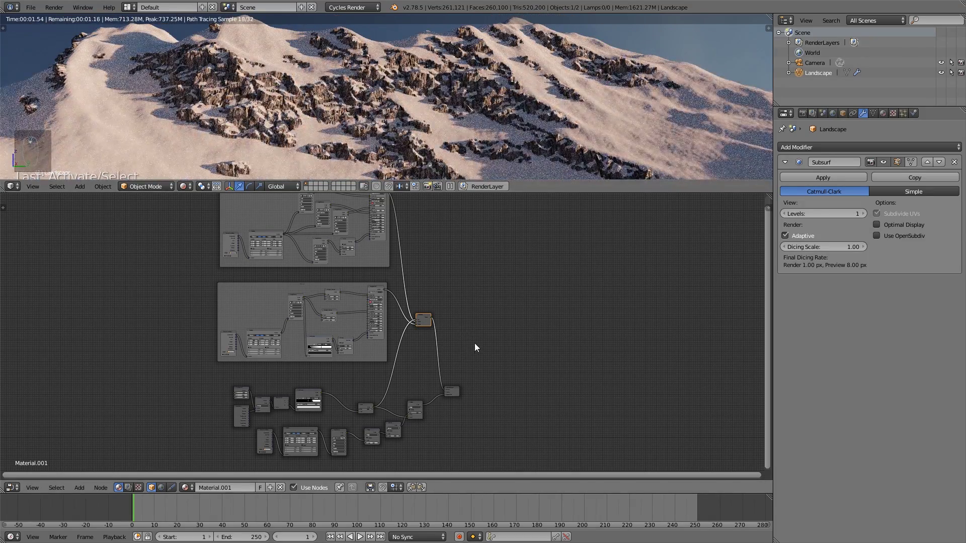
pyautogui.scroll(3, 477, 385)
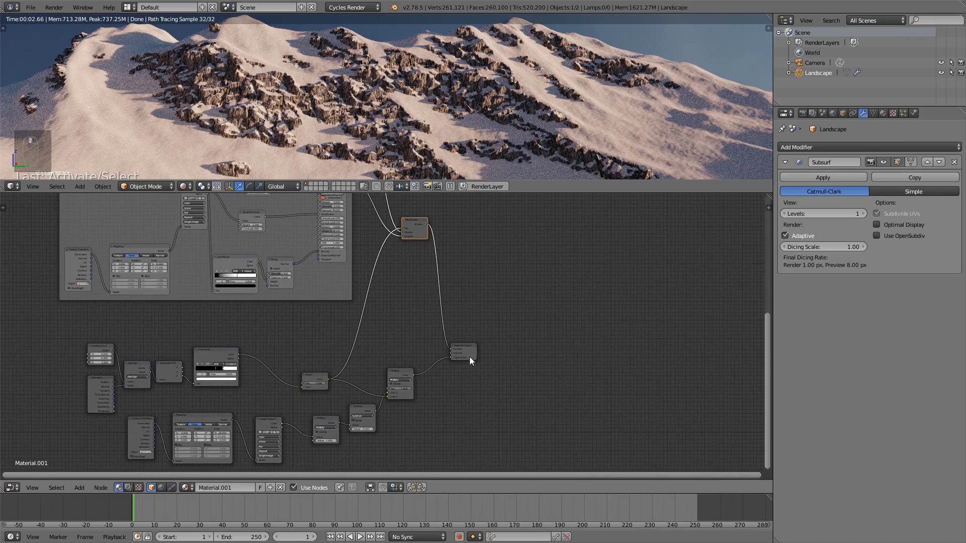
pyautogui.moveTo(469, 356); pyautogui.dragTo(516, 339)
# - Reposition the slope mask's ColorRamp and bring the Invert node closer to it
pyautogui.scroll(2, 482, 314)
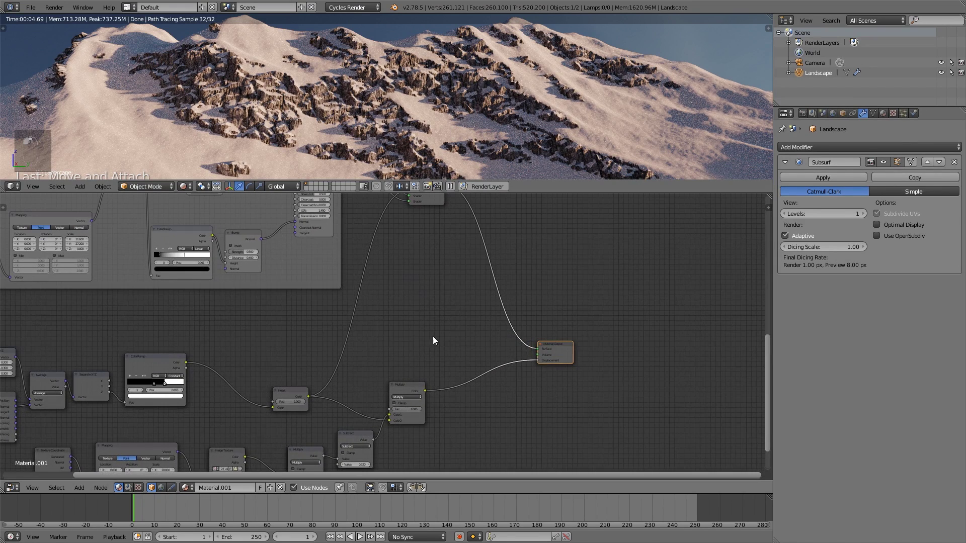
pyautogui.moveTo(339, 328); pyautogui.dragTo(417, 368, button='middle')
pyautogui.moveTo(485, 310); pyautogui.dragTo(425, 303, button='middle')
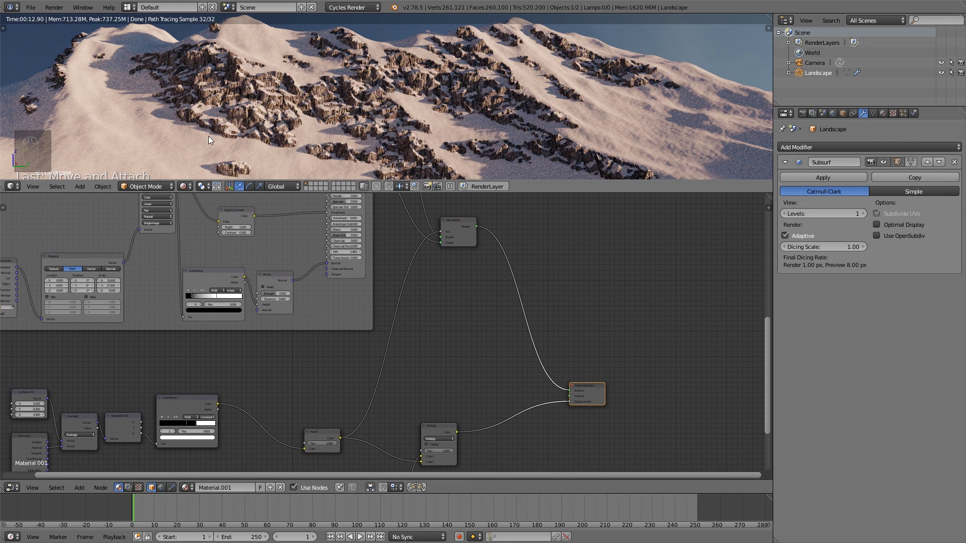
pyautogui.moveTo(423, 333); pyautogui.dragTo(448, 226, button='middle')
pyautogui.scroll(1, 362, 292)
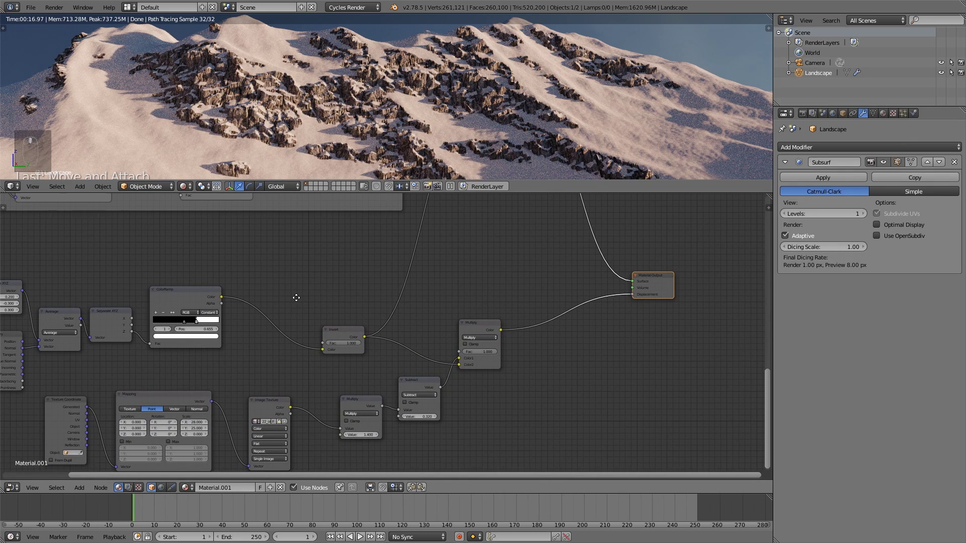
pyautogui.moveTo(295, 297); pyautogui.dragTo(360, 361, button='middle')
pyautogui.moveTo(231, 359); pyautogui.dragTo(237, 365)
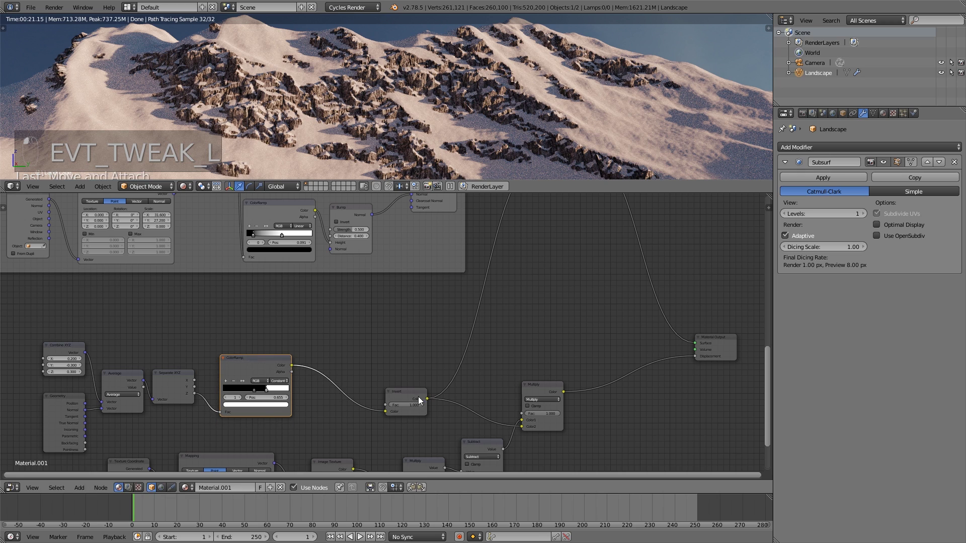
pyautogui.moveTo(418, 397); pyautogui.dragTo(384, 394)
# - Duplicate the slope mask's ColorRamp node and place the copy above the original
pyautogui.click(245, 361)
pyautogui.scroll(1, 249, 372)
pyautogui.hotkey('shift', 'd')
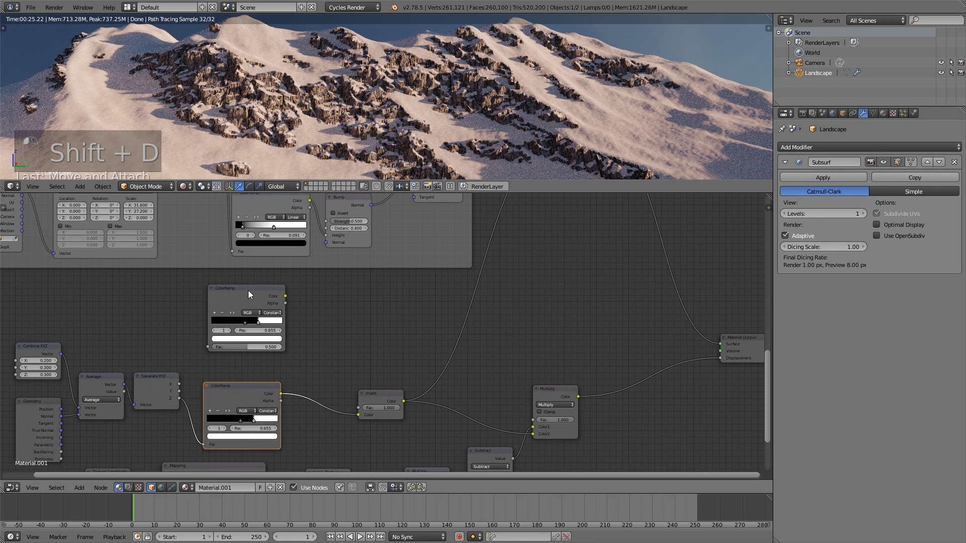
# - Connect Separate XYZ's Z output to the duplicated ColorRamp and move its white stop to about 0.491 while previewing the mask
pyautogui.click(244, 323)
pyautogui.moveTo(179, 398); pyautogui.dragTo(204, 372)
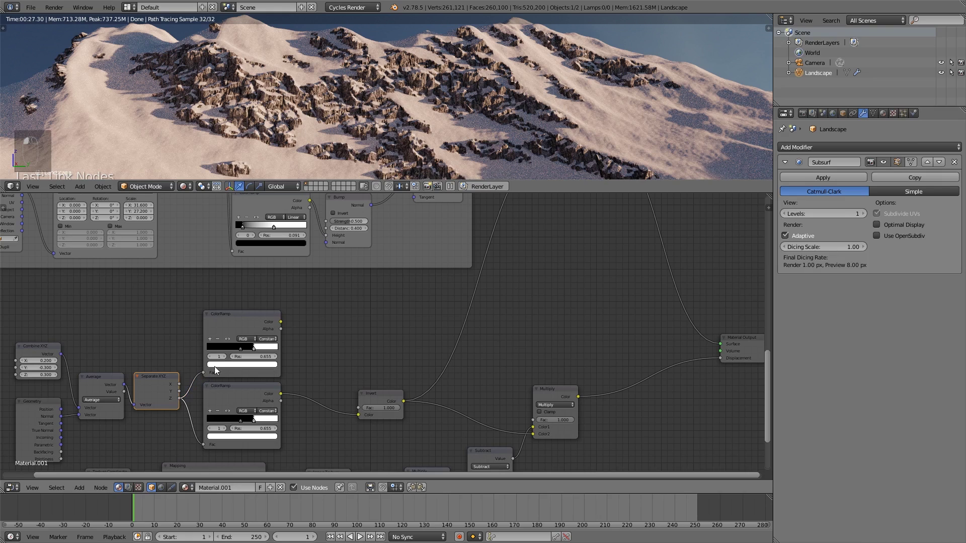
pyautogui.keyDown('ctrl'); pyautogui.keyDown('shift'); pyautogui.click(252, 327); pyautogui.keyUp('shift'); pyautogui.keyUp('ctrl')
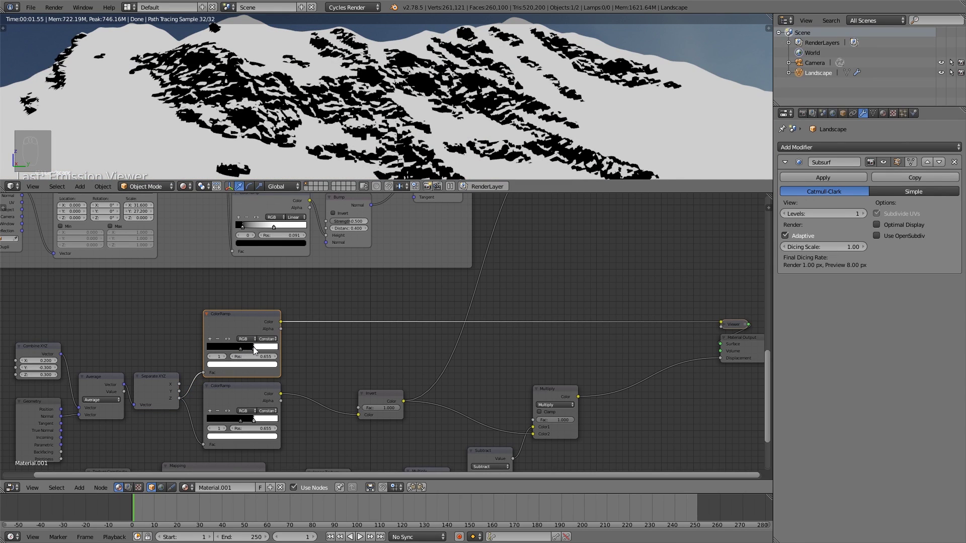
pyautogui.moveTo(254, 347); pyautogui.dragTo(242, 352)
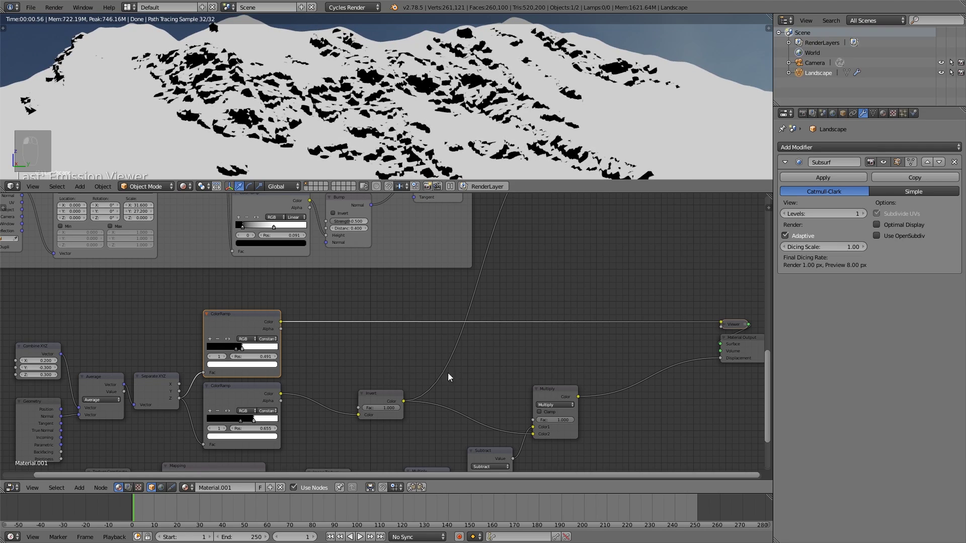
# - Duplicate the Invert node and insert the copy on the duplicated ColorRamp's output link
pyautogui.scroll(-3, 448, 375)
pyautogui.moveTo(448, 376); pyautogui.dragTo(289, 446, button='middle')
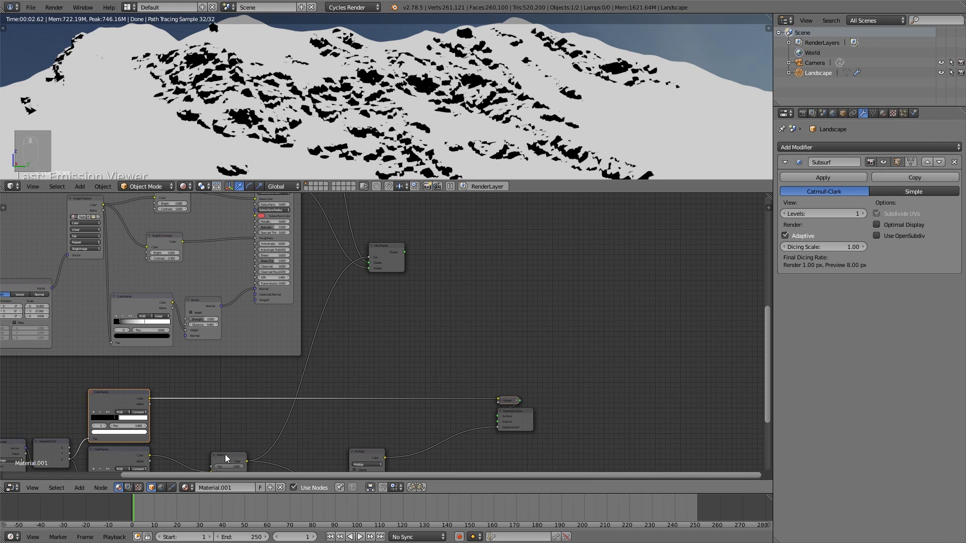
pyautogui.moveTo(225, 455); pyautogui.dragTo(221, 457)
pyautogui.hotkey('shift', 'd')
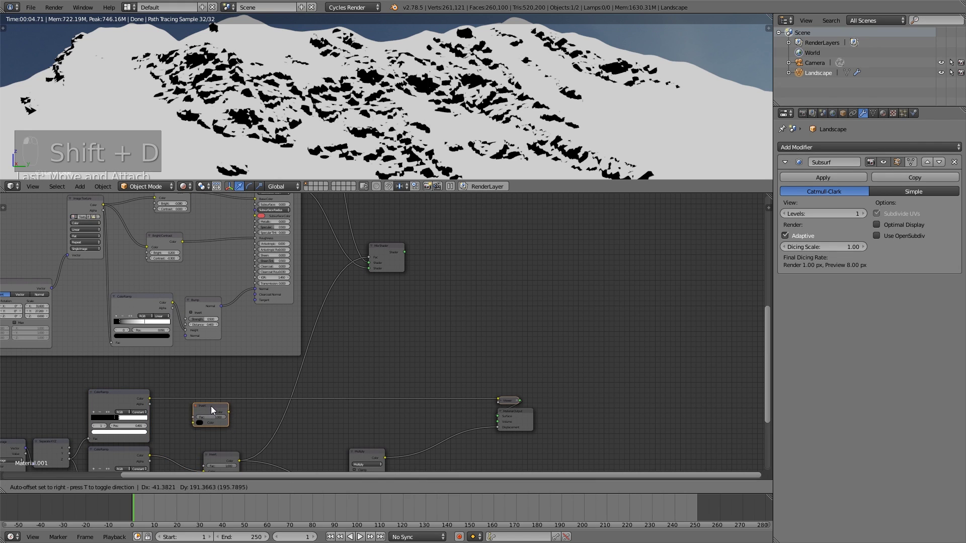
pyautogui.click(215, 398)
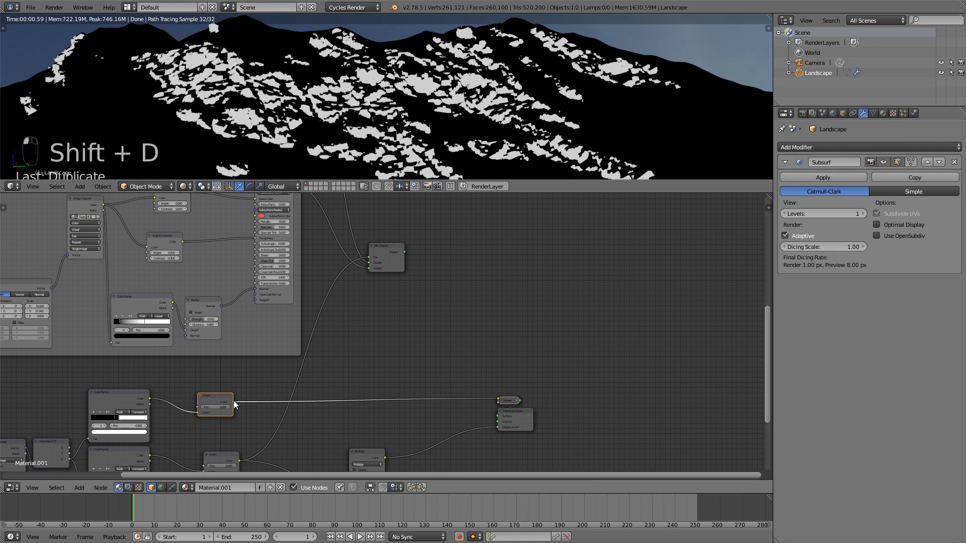
# - Connect the new Invert node to the Mix Shader's factor and preview the mixed snow and rock shader on the landscape
pyautogui.moveTo(233, 401); pyautogui.dragTo(370, 257)
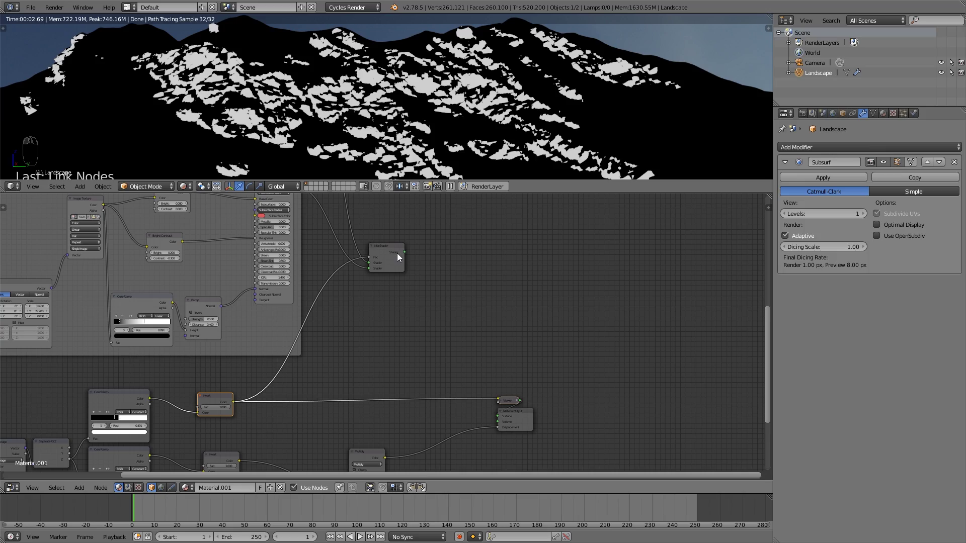
pyautogui.keyDown('ctrl'); pyautogui.keyDown('shift'); pyautogui.click(397, 253); pyautogui.keyUp('shift'); pyautogui.keyUp('ctrl')
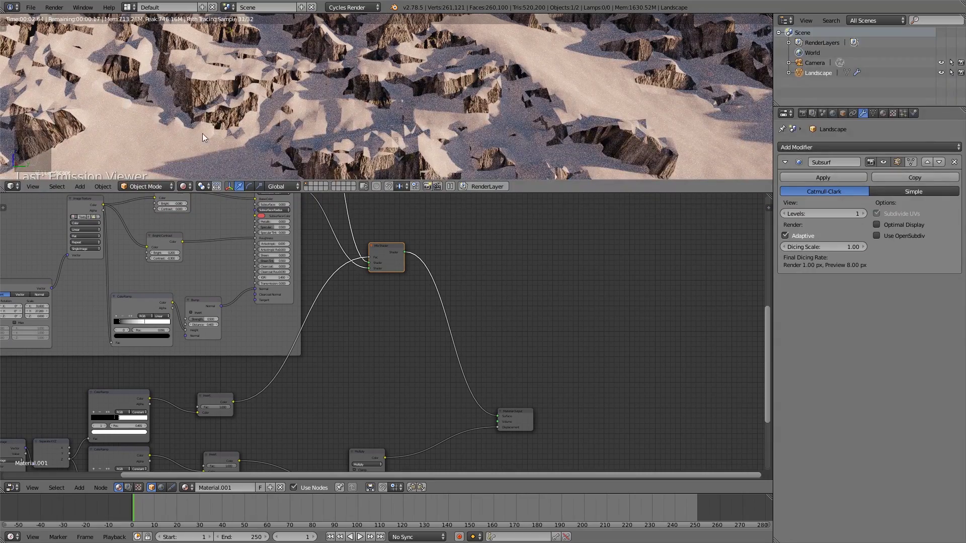
pyautogui.moveTo(268, 117); pyautogui.dragTo(402, 119, button='middle')
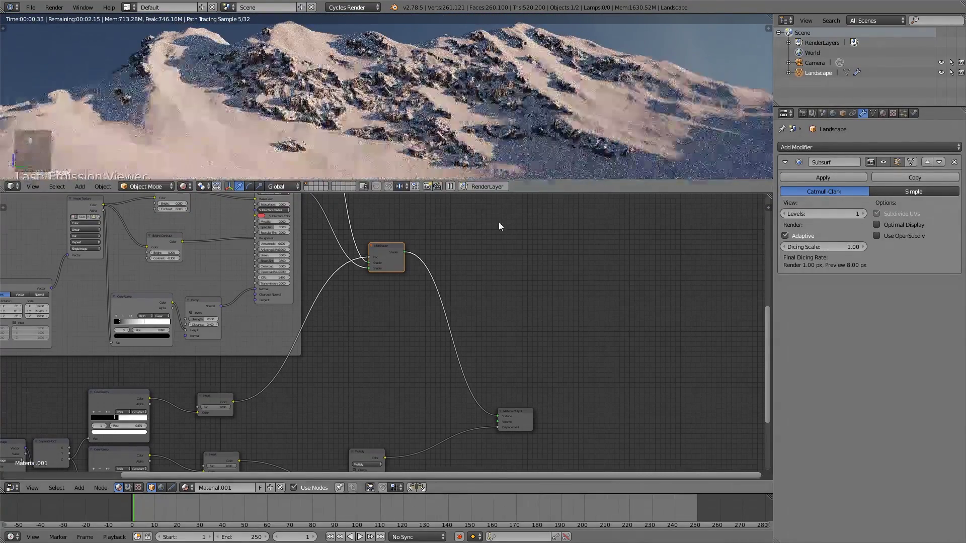
pyautogui.moveTo(308, 334); pyautogui.dragTo(432, 308, button='middle')
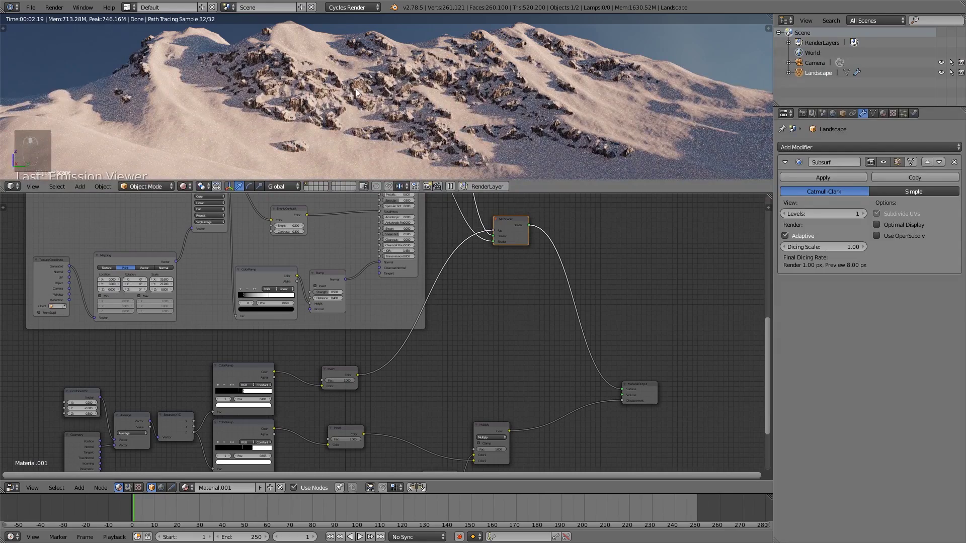
pyautogui.moveTo(355, 89); pyautogui.dragTo(312, 69, button='middle')
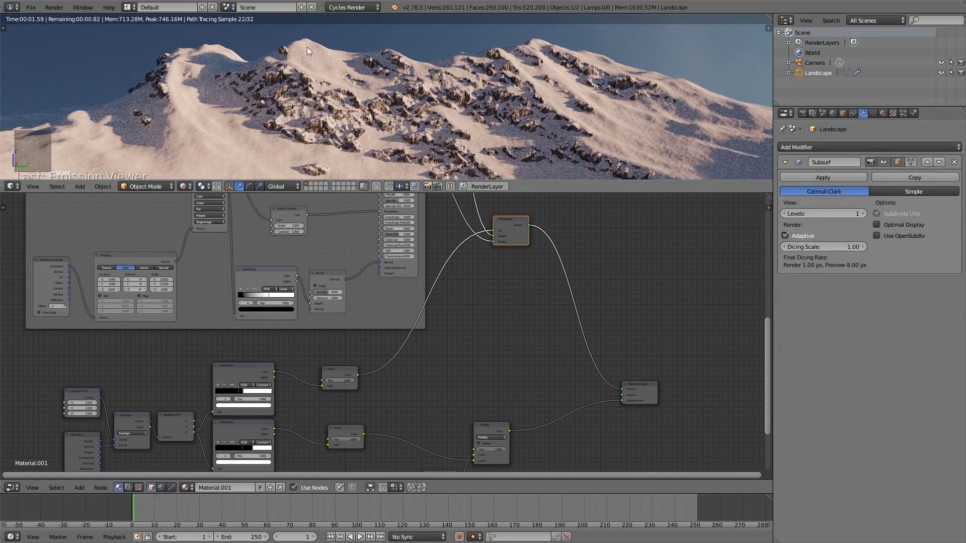
# - Preview the Separate XYZ outputs and the original displacement-mask ColorRamp on the landscape
pyautogui.moveTo(165, 392); pyautogui.dragTo(248, 321, button='middle')
pyautogui.scroll(1, 303, 352)
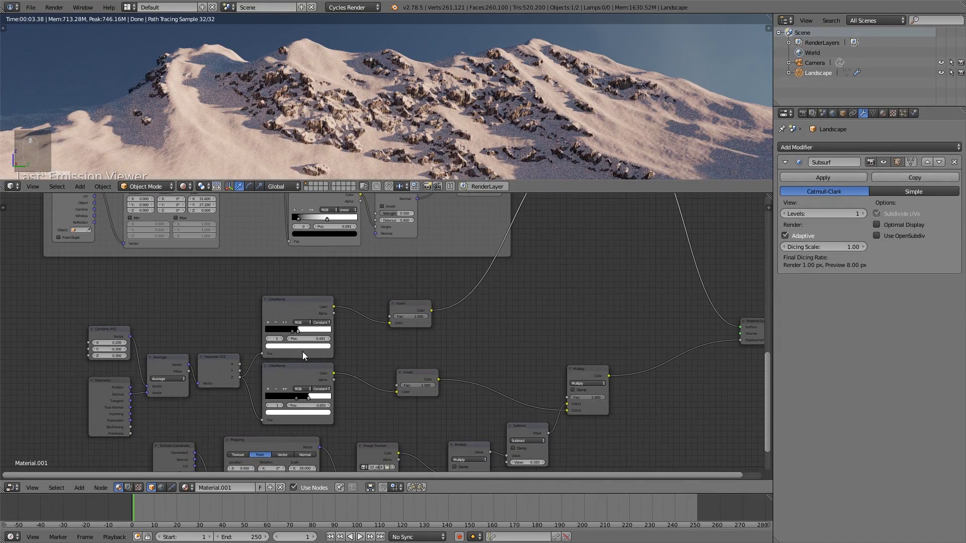
pyautogui.keyDown('ctrl'); pyautogui.keyDown('shift'); pyautogui.click(229, 363); pyautogui.keyUp('shift'); pyautogui.keyUp('ctrl')
pyautogui.keyDown('ctrl'); pyautogui.keyDown('shift'); pyautogui.click(230, 362); pyautogui.keyUp('shift'); pyautogui.keyUp('ctrl')
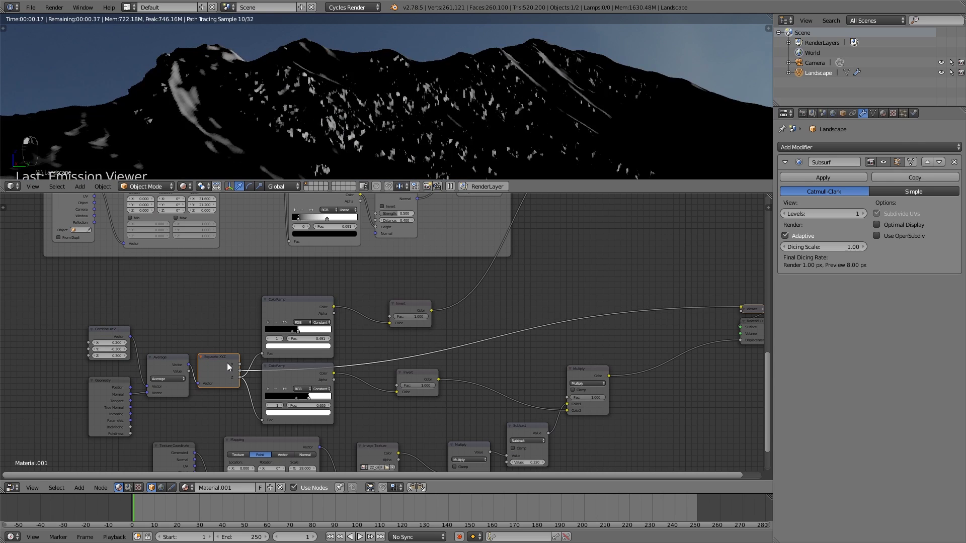
pyautogui.keyDown('ctrl'); pyautogui.keyDown('shift'); pyautogui.click(230, 361); pyautogui.keyUp('shift'); pyautogui.keyUp('ctrl')
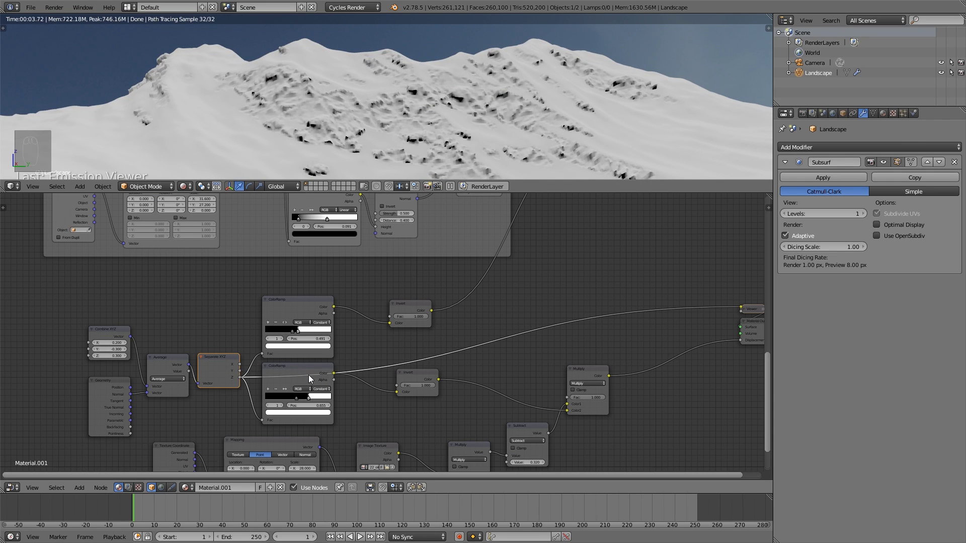
pyautogui.scroll(1, 309, 376)
pyautogui.keyDown('ctrl'); pyautogui.keyDown('shift'); pyautogui.click(310, 382); pyautogui.keyUp('shift'); pyautogui.keyUp('ctrl')
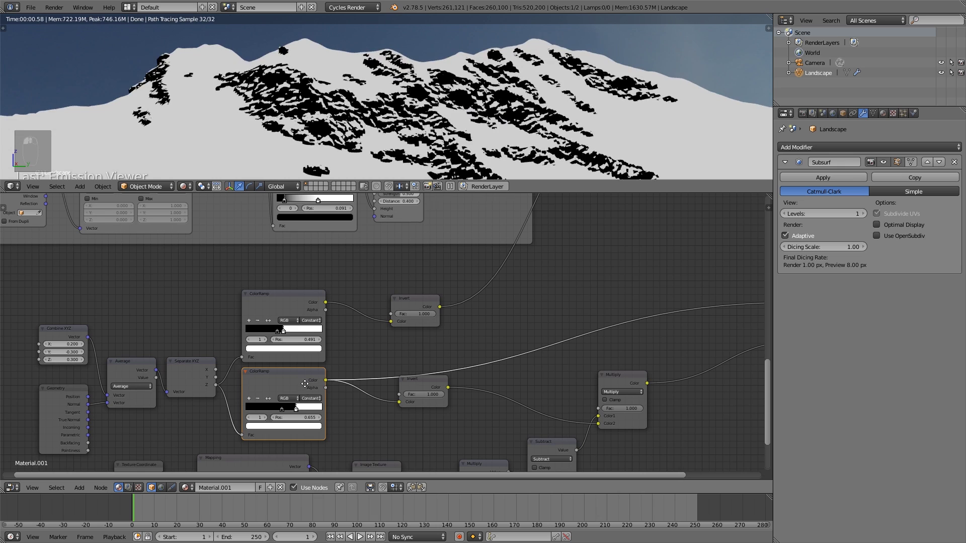
pyautogui.moveTo(305, 384); pyautogui.dragTo(315, 380, button='middle')
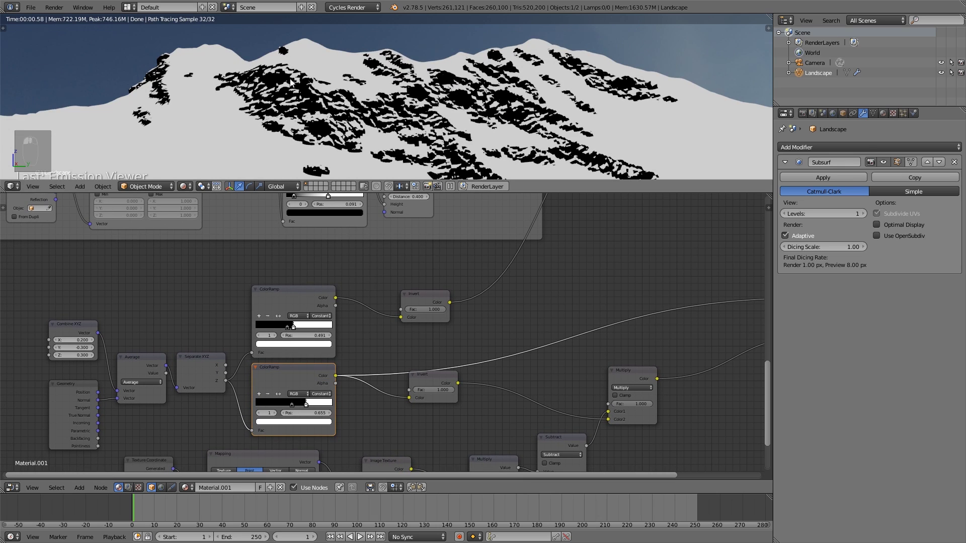
# - Try the Combine XYZ node with Z at 0.400 and 0.100, Y at -0.100 and X at 0.400
pyautogui.click(92, 355)
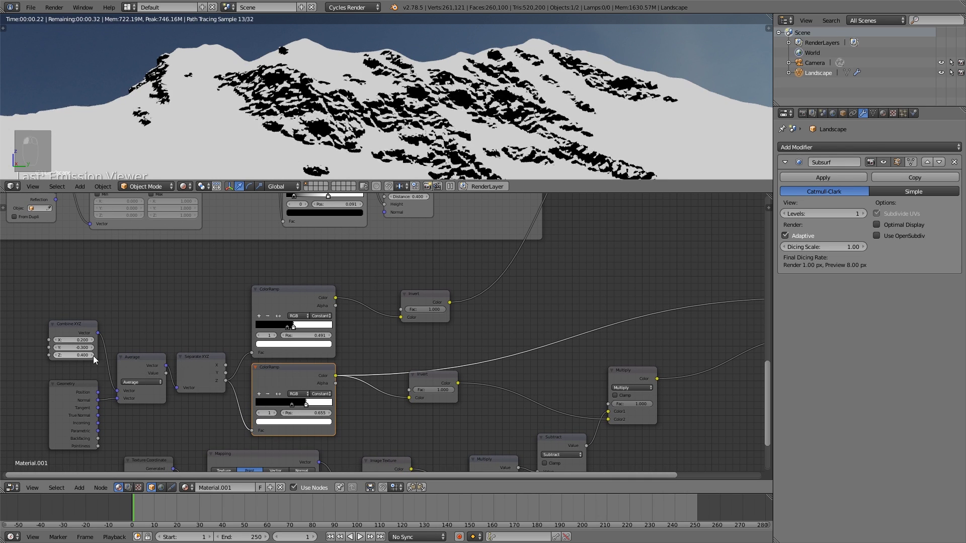
pyautogui.click(92, 356)
pyautogui.moveTo(91, 356); pyautogui.dragTo(58, 357)
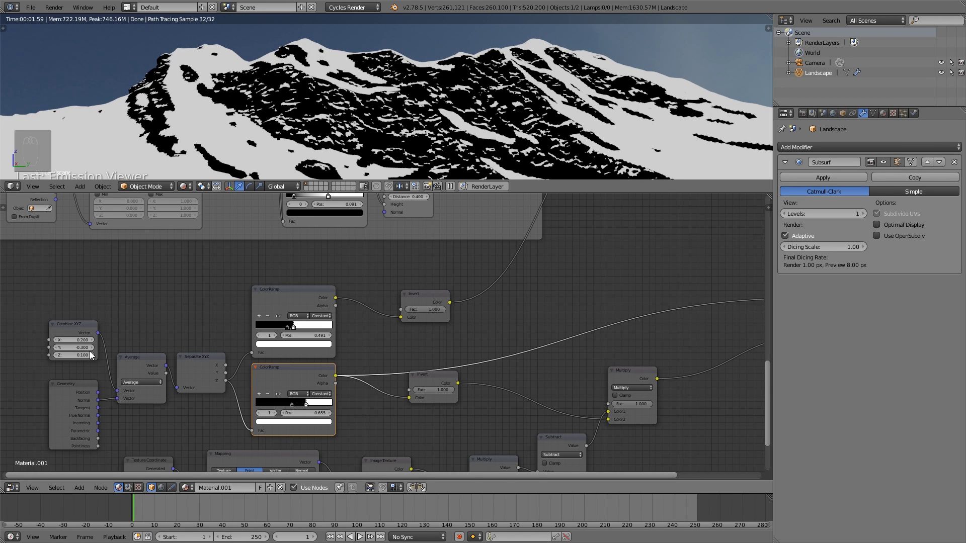
pyautogui.click(58, 348)
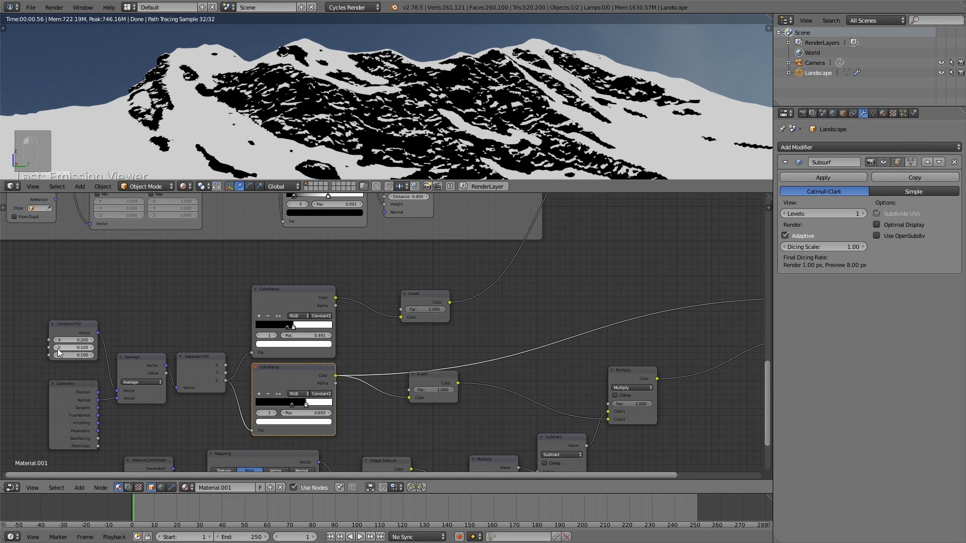
pyautogui.moveTo(61, 341); pyautogui.dragTo(74, 344)
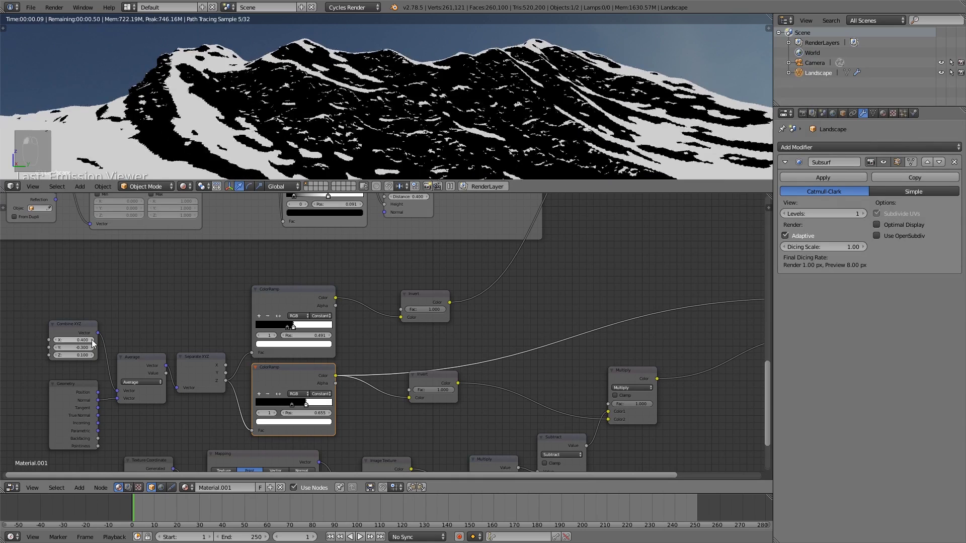
# - Set the Combine XYZ node's Z to 0.200 and X to 0.300, trying X at -0.100 on the way
pyautogui.click(57, 341)
pyautogui.click(56, 341)
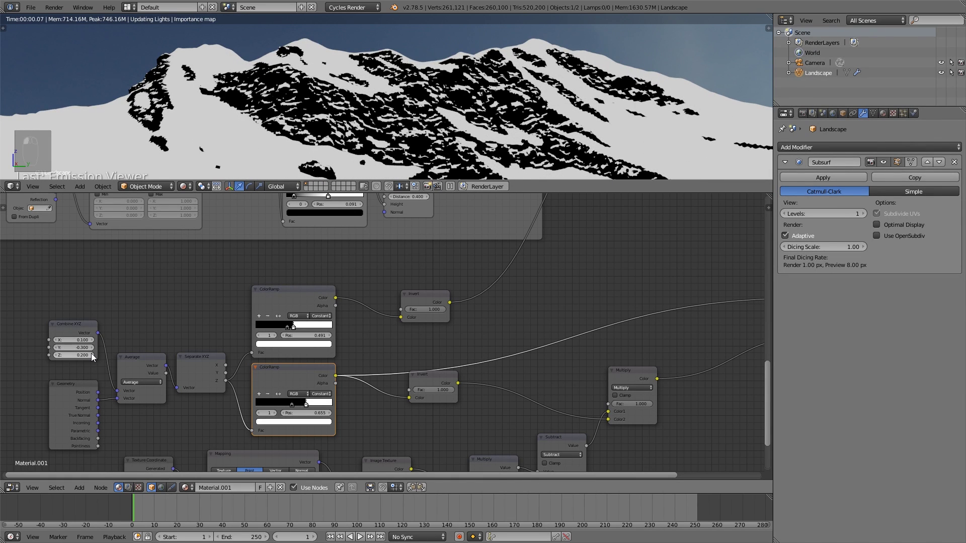
pyautogui.click(55, 341)
pyautogui.click(55, 341)
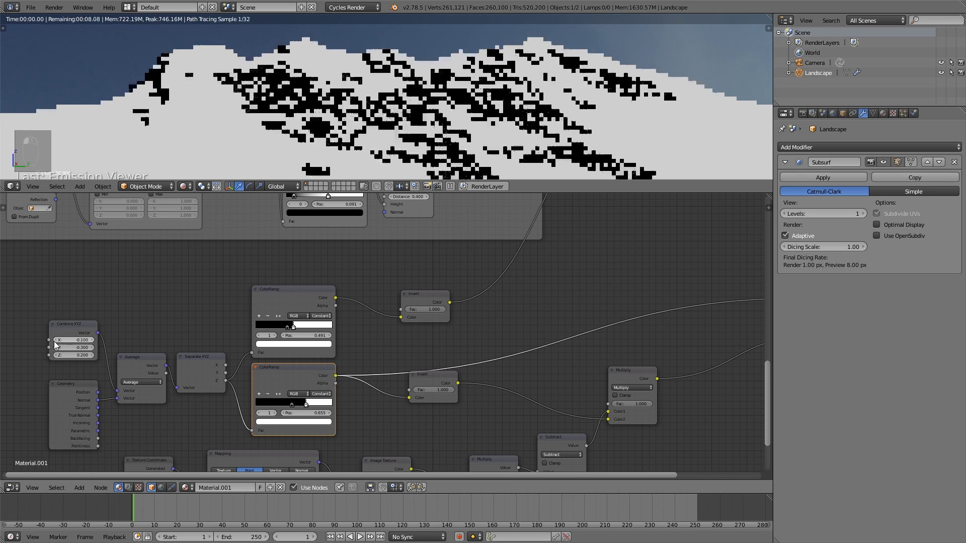
pyautogui.click(91, 340)
pyautogui.click(92, 340)
pyautogui.click(91, 340)
pyautogui.click(92, 340)
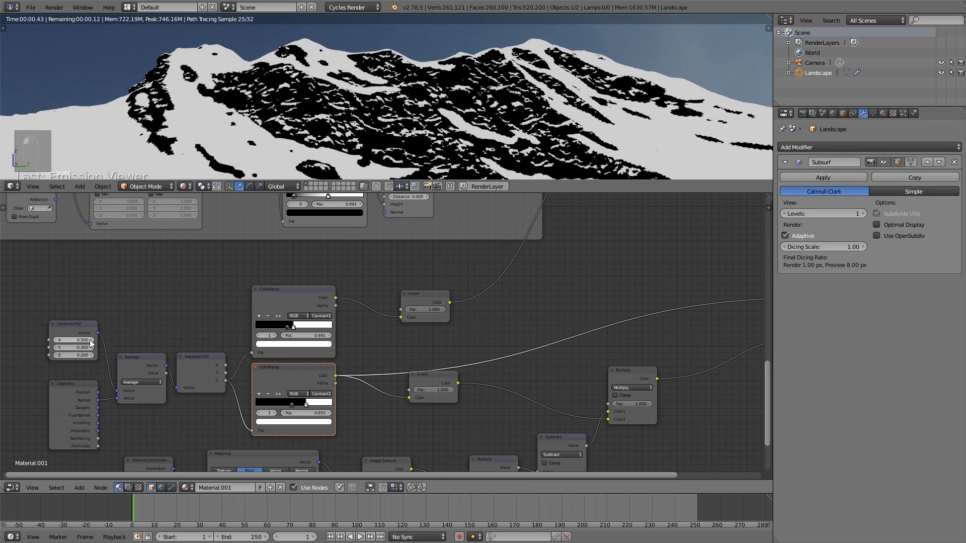
# - Try higher Y values on the Combine XYZ node and bring Y down to -0.400
pyautogui.click(93, 347)
pyautogui.click(92, 347)
pyautogui.click(92, 347)
pyautogui.click(93, 348)
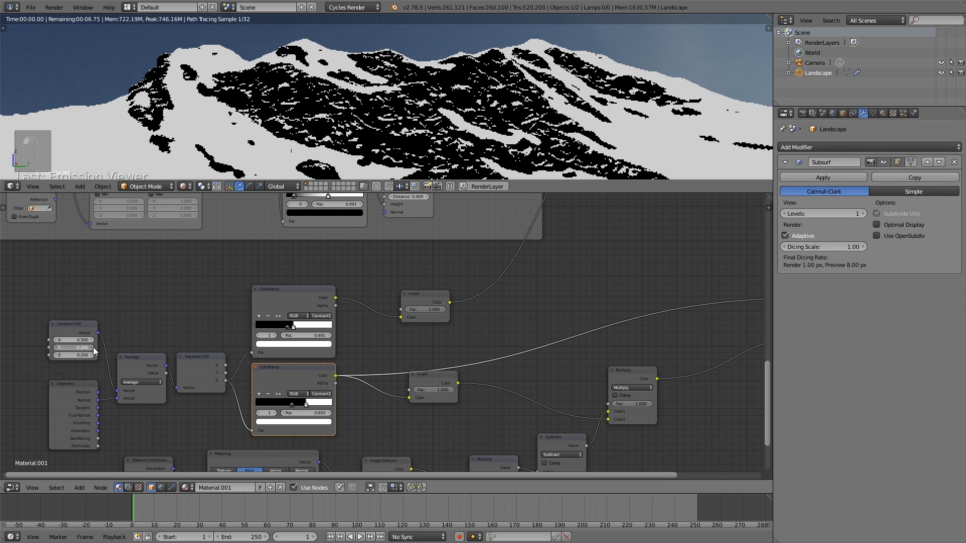
pyautogui.click(55, 348)
pyautogui.click(56, 348)
pyautogui.click(55, 348)
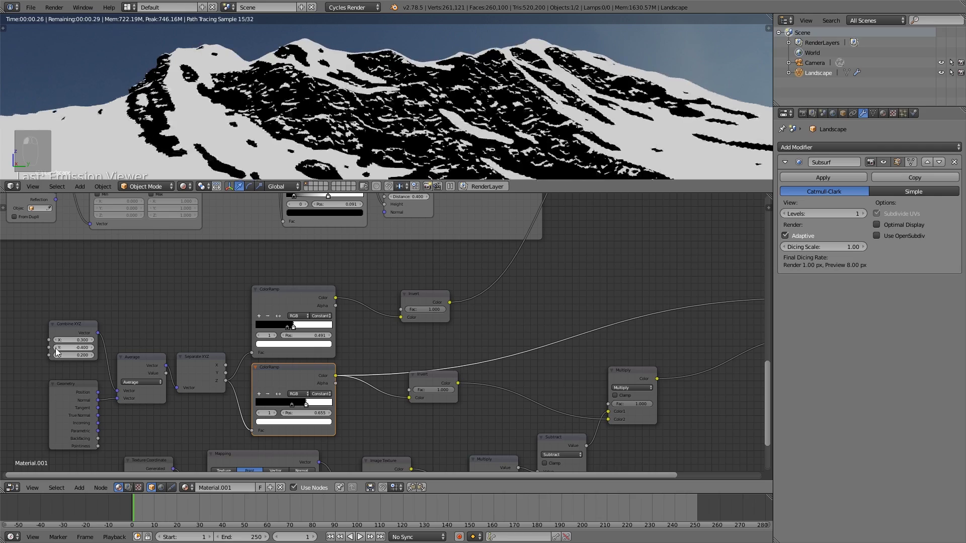
# - Try Z at 0.400 on the Combine XYZ node, return it to 0.200, and lower Y to -0.500
pyautogui.click(88, 355)
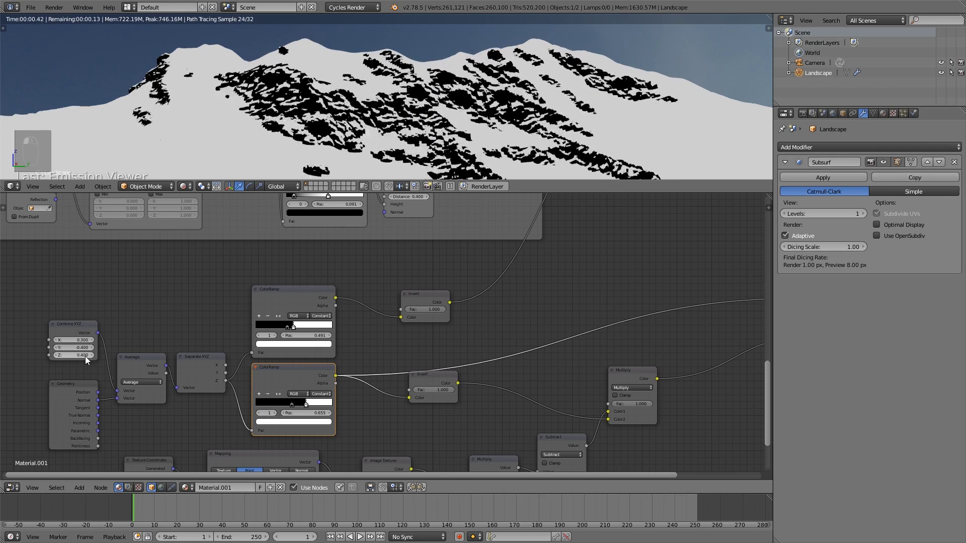
pyautogui.click(56, 355)
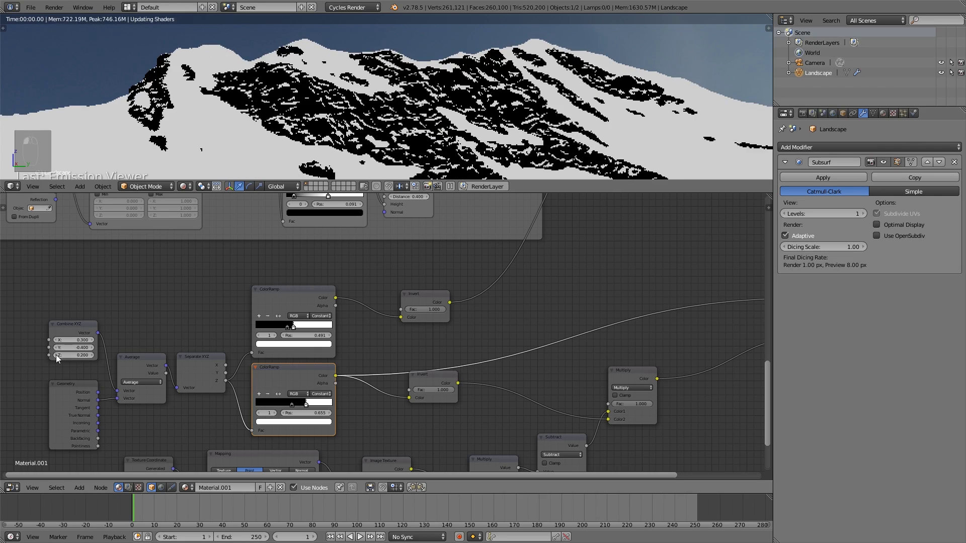
pyautogui.click(95, 355)
pyautogui.click(91, 347)
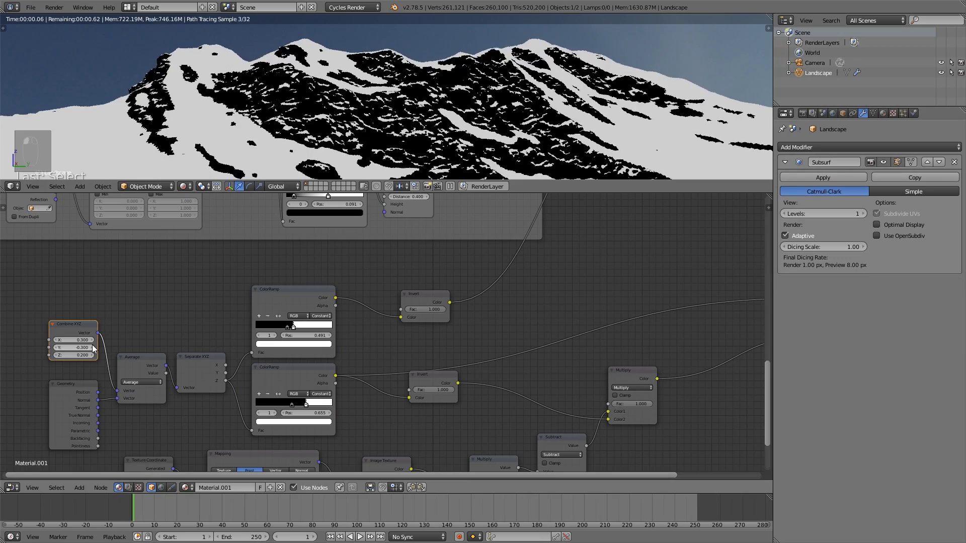
pyautogui.click(54, 348)
pyautogui.click(55, 348)
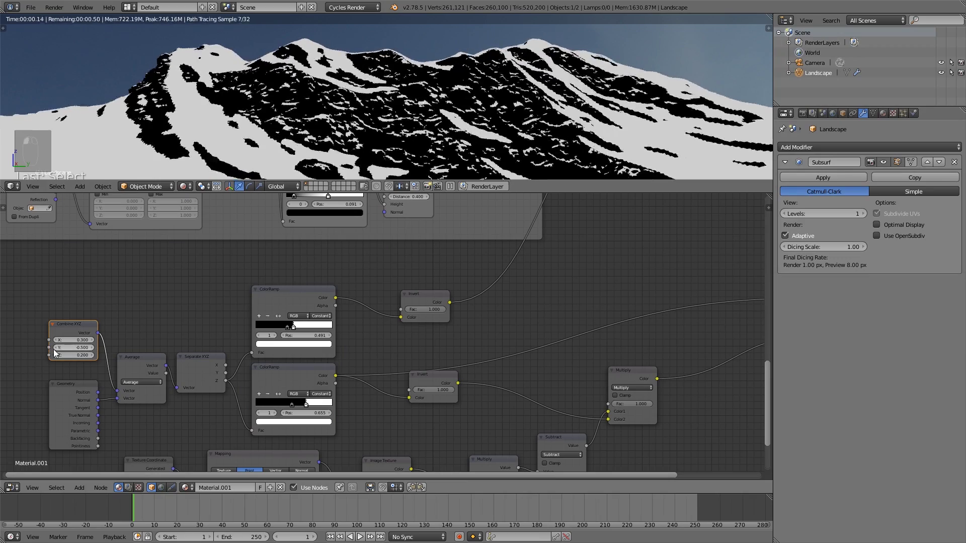
# - Raise the Combine XYZ node's Y value to 0.200
pyautogui.click(92, 348)
pyautogui.click(93, 348)
pyautogui.click(92, 348)
pyautogui.click(92, 348)
pyautogui.click(92, 348)
pyautogui.click(93, 348)
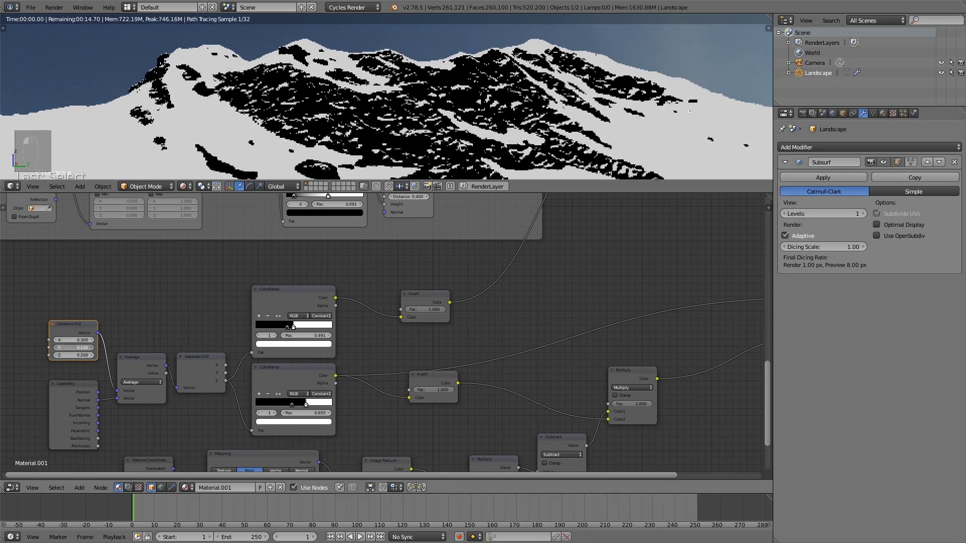
pyautogui.click(92, 348)
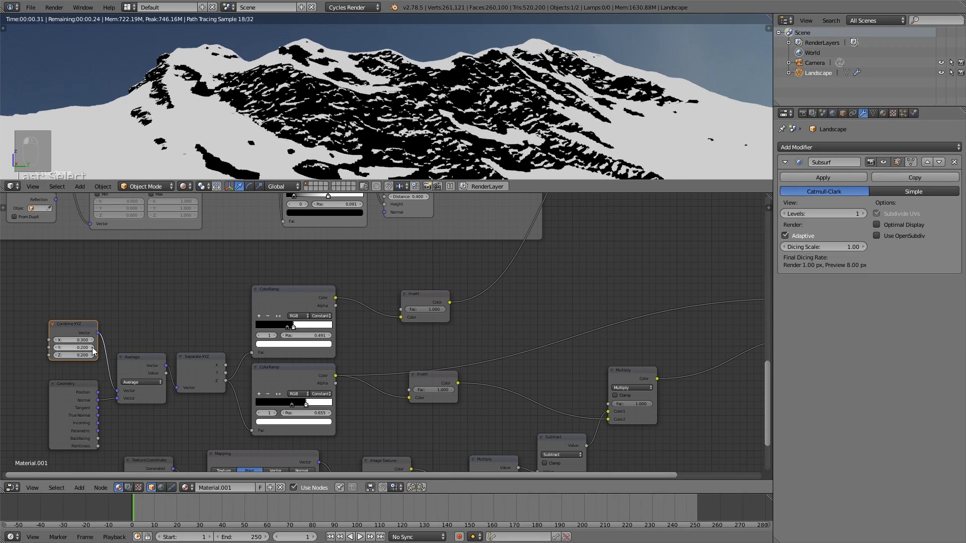
# - Set the Combine XYZ node's X to 0.100 and Y to 0.400
pyautogui.click(56, 341)
pyautogui.click(56, 340)
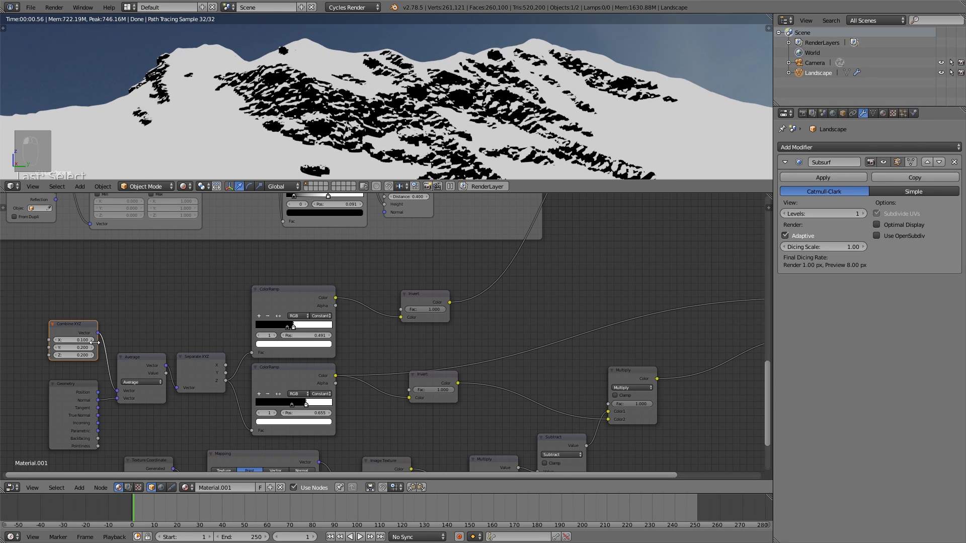
pyautogui.click(58, 349)
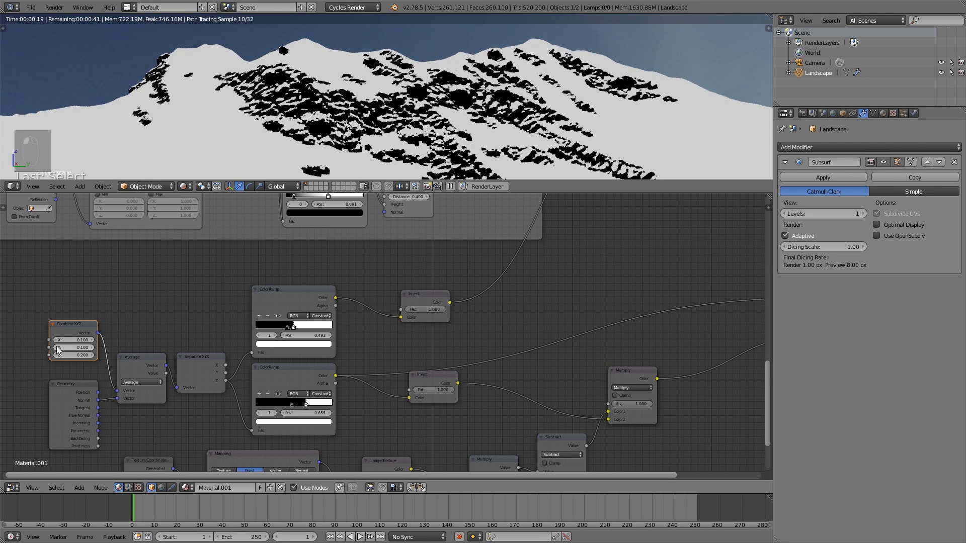
pyautogui.click(93, 348)
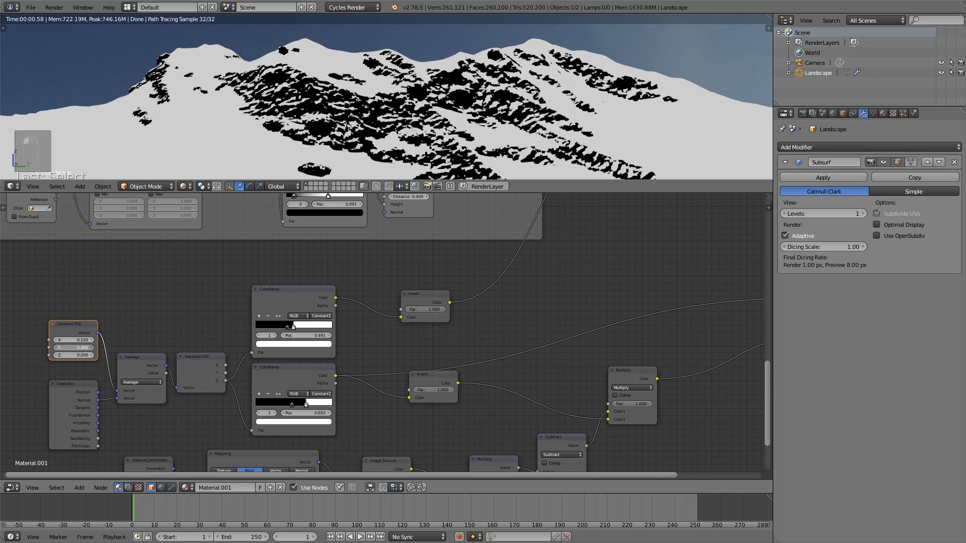
pyautogui.click(93, 348)
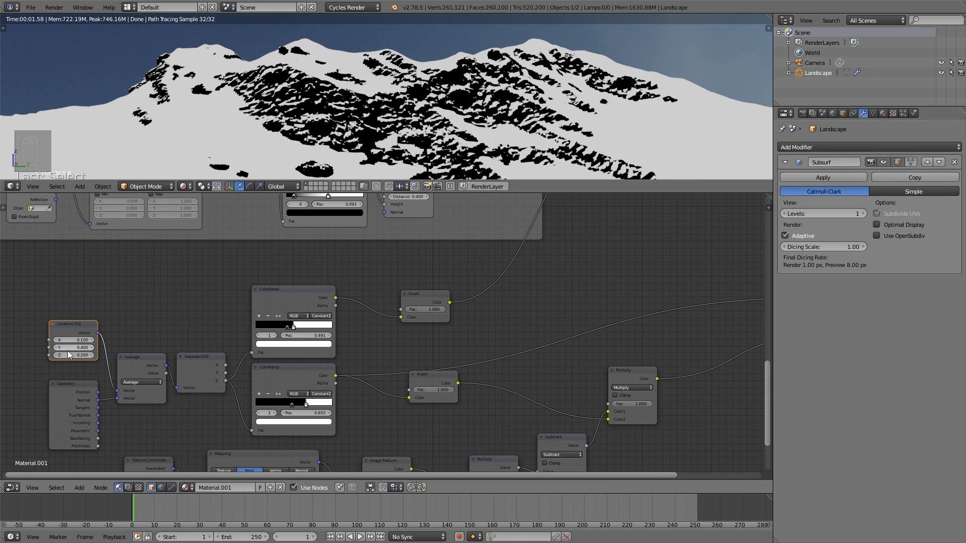
# - Set the Combine XYZ node's X to 0.000 and Y to 0.500 and check the slope mask
pyautogui.click(52, 355)
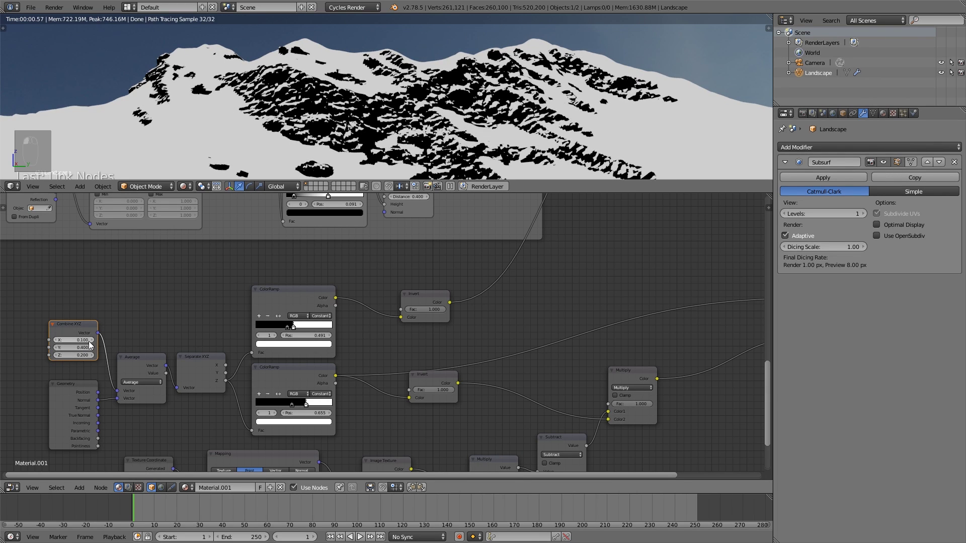
pyautogui.click(95, 341)
pyautogui.click(57, 340)
pyautogui.click(56, 340)
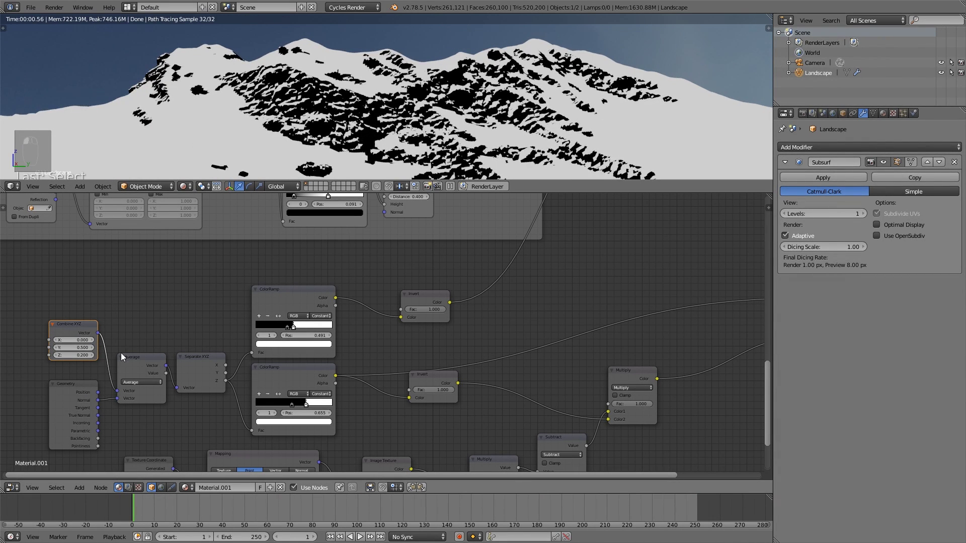
pyautogui.scroll(-3, 449, 141)
pyautogui.moveTo(449, 141); pyautogui.dragTo(442, 113, button='middle')
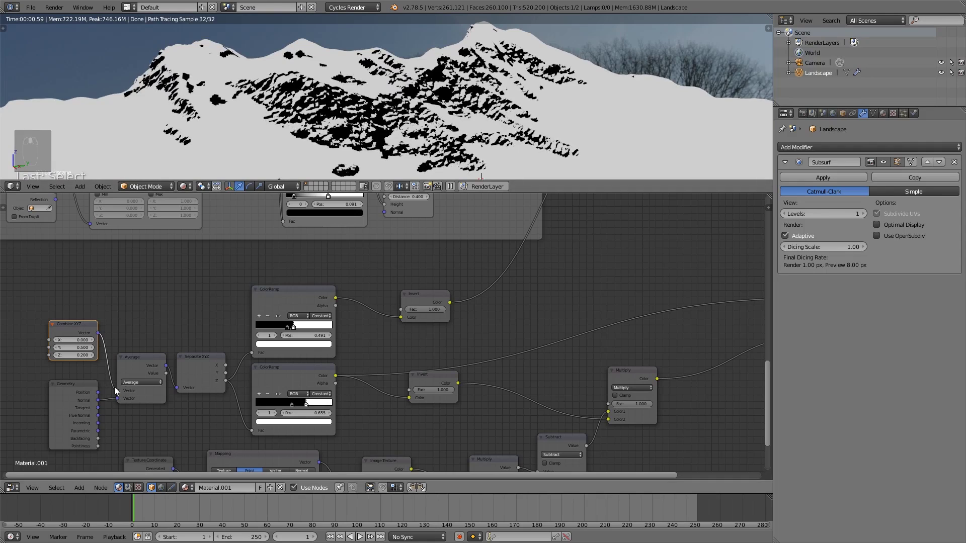
# - Try Z at 0.300 on the Combine XYZ node, lower it to 0.100, and view the whole mountain mask
pyautogui.scroll(2, 93, 357)
pyautogui.moveTo(92, 357); pyautogui.dragTo(140, 360, button='middle')
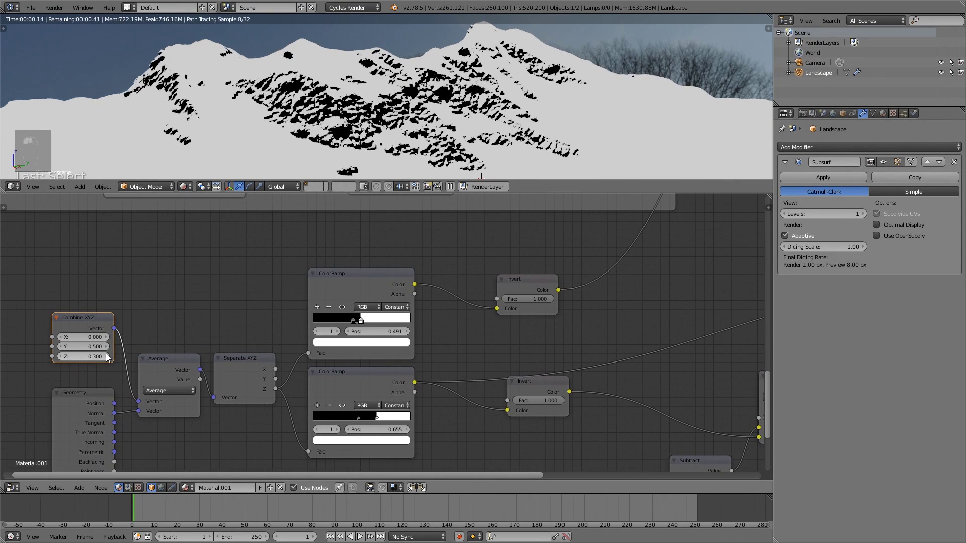
pyautogui.click(59, 356)
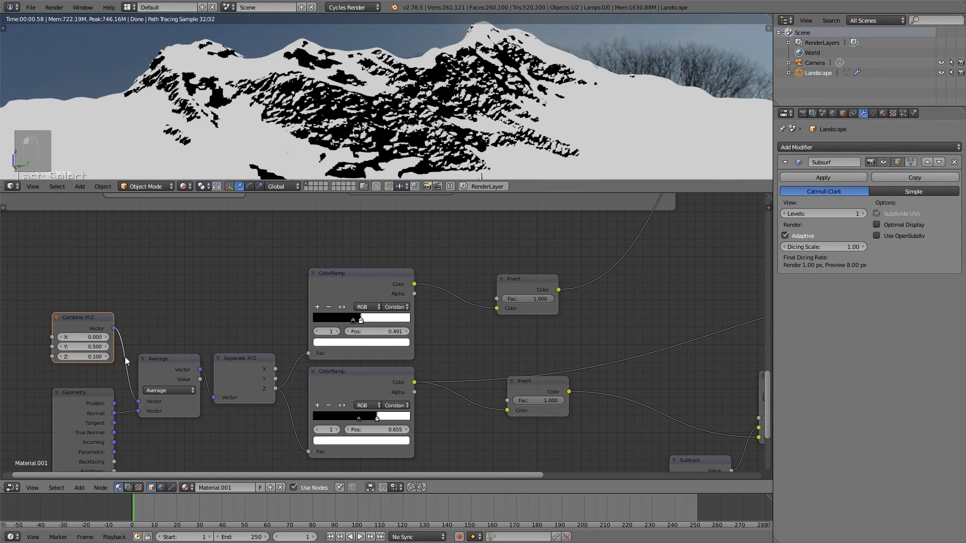
pyautogui.moveTo(125, 357); pyautogui.dragTo(127, 359, button='middle')
pyautogui.scroll(-3, 301, 155)
pyautogui.moveTo(301, 156); pyautogui.dragTo(292, 147, button='middle')
pyautogui.scroll(-2, 518, 327)
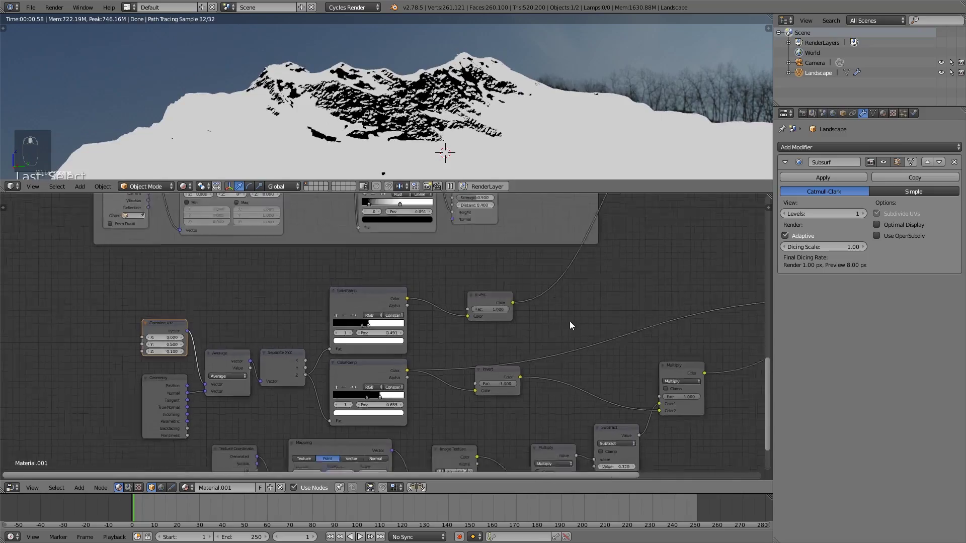
# - Preview the Mix Shader's output, refresh the landscape through Edit Mode, and examine the snow and rock distribution
pyautogui.moveTo(572, 323); pyautogui.dragTo(455, 339, button='middle')
pyautogui.scroll(-1, 455, 339)
pyautogui.keyDown('ctrl'); pyautogui.keyDown('shift'); pyautogui.click(362, 271); pyautogui.keyUp('shift'); pyautogui.keyUp('ctrl')
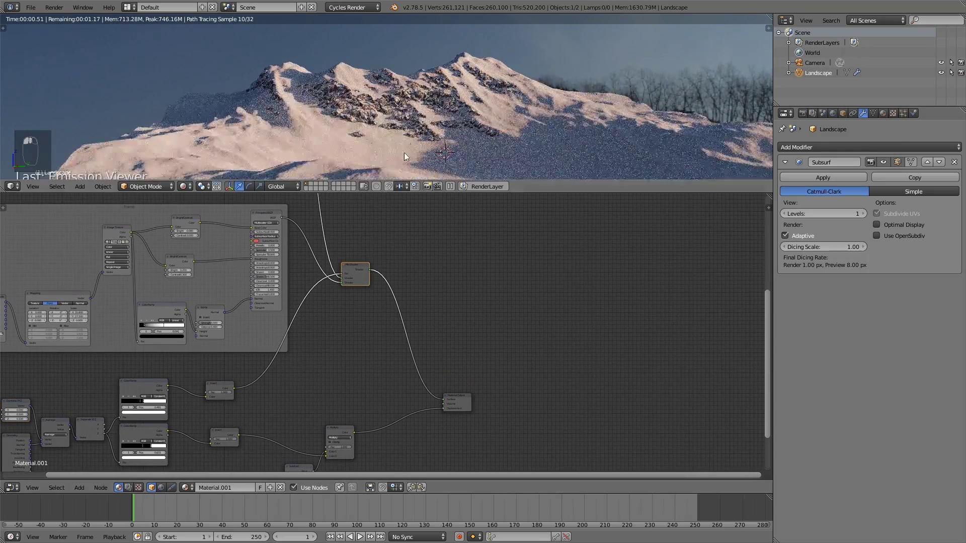
pyautogui.scroll(3, 410, 141)
pyautogui.press('Tab')
pyautogui.press('Tab')
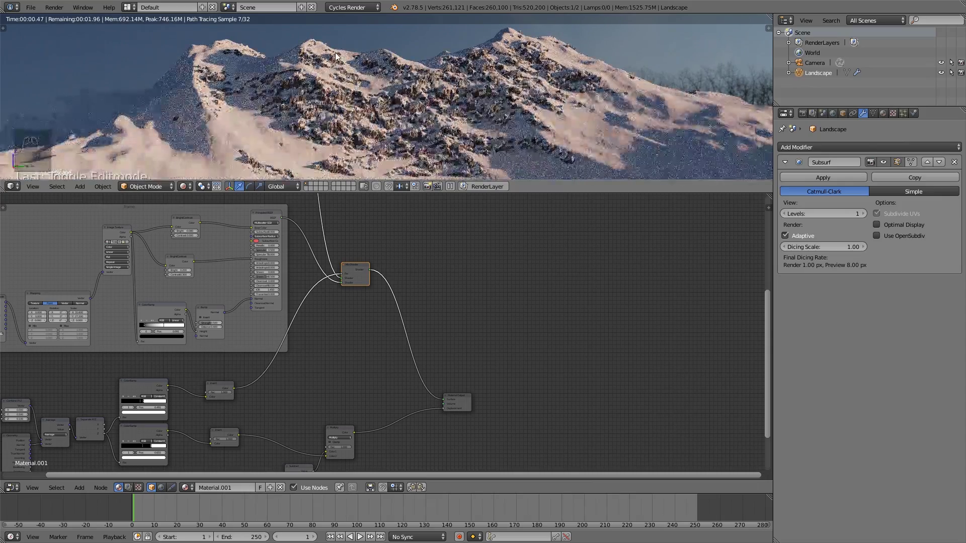
pyautogui.scroll(2, 515, 129)
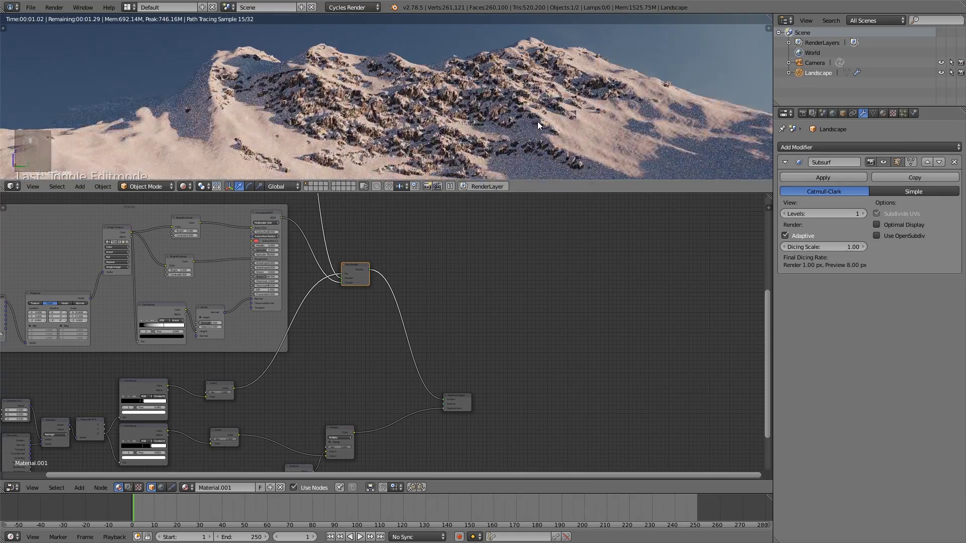
pyautogui.scroll(-2, 536, 124)
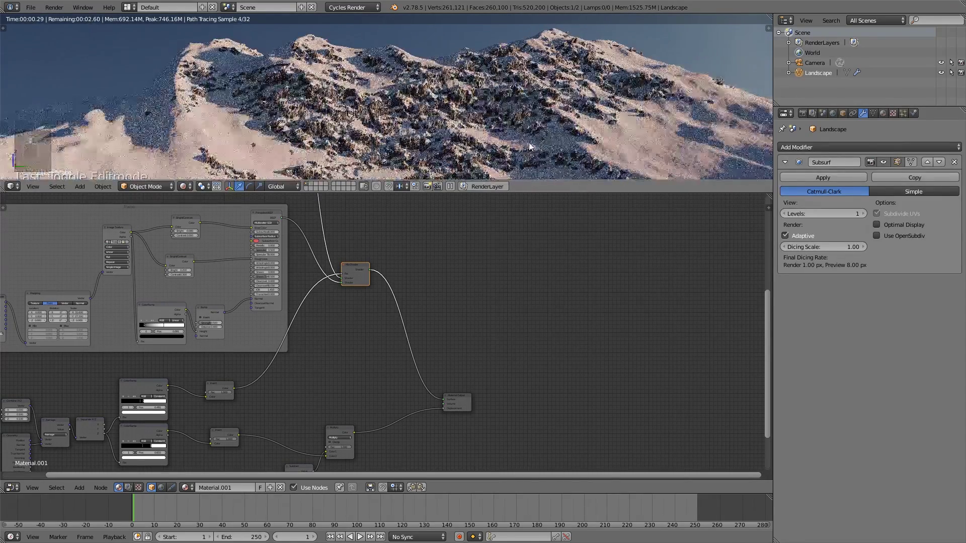
pyautogui.scroll(3, 565, 151)
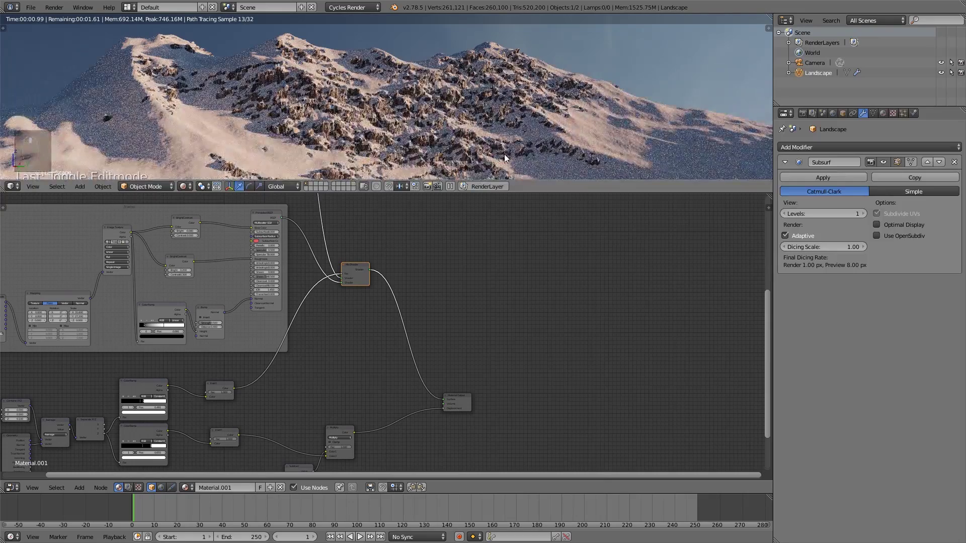
# - Preview the lower ColorRamp's displacement mask and move its white stop to position 0.577
pyautogui.moveTo(354, 321); pyautogui.dragTo(415, 274, button='middle')
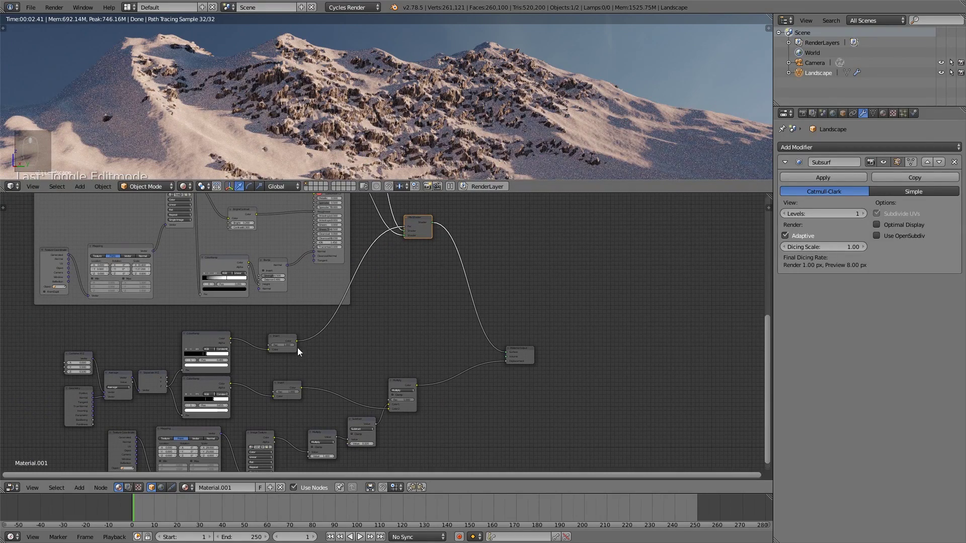
pyautogui.keyDown('ctrl'); pyautogui.keyDown('shift'); pyautogui.click(213, 382); pyautogui.keyUp('shift'); pyautogui.keyUp('ctrl')
pyautogui.scroll(1, 305, 386)
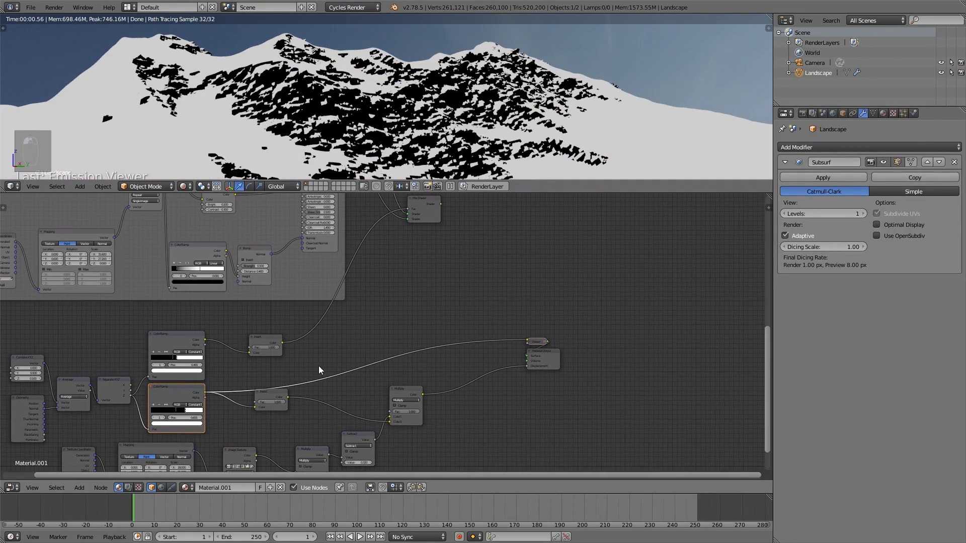
pyautogui.moveTo(295, 367); pyautogui.dragTo(316, 347, button='middle')
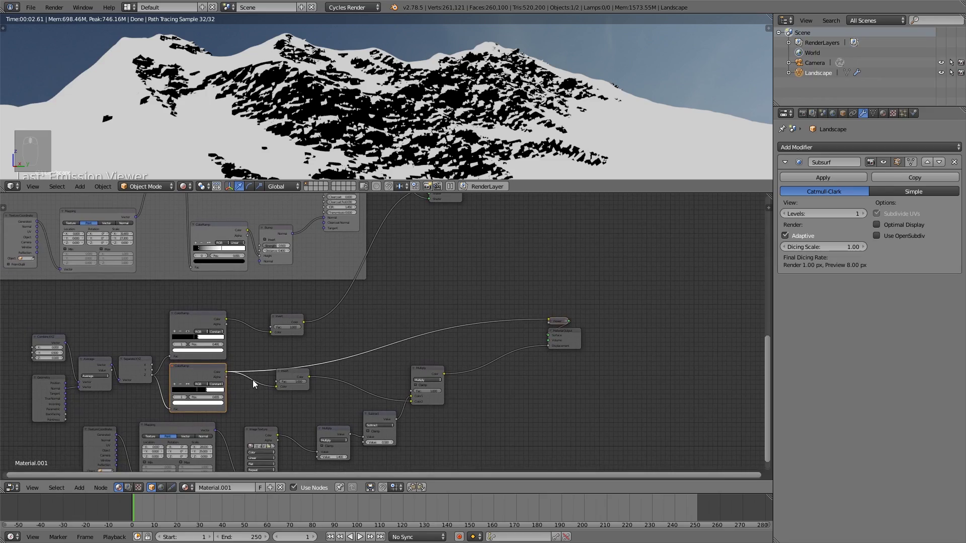
pyautogui.moveTo(211, 393); pyautogui.dragTo(204, 399)
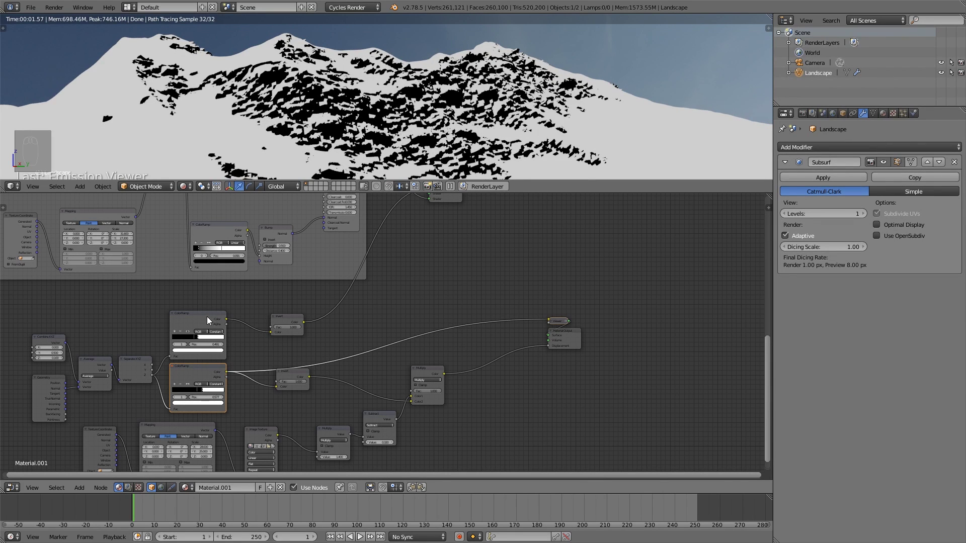
# - Preview the upper ColorRamp's mask and the Multiply node's displacement output on the mountain
pyautogui.keyDown('ctrl'); pyautogui.keyDown('shift'); pyautogui.click(207, 316); pyautogui.keyUp('shift'); pyautogui.keyUp('ctrl')
pyautogui.keyDown('ctrl'); pyautogui.keyDown('shift'); pyautogui.click(434, 370); pyautogui.keyUp('shift'); pyautogui.keyUp('ctrl')
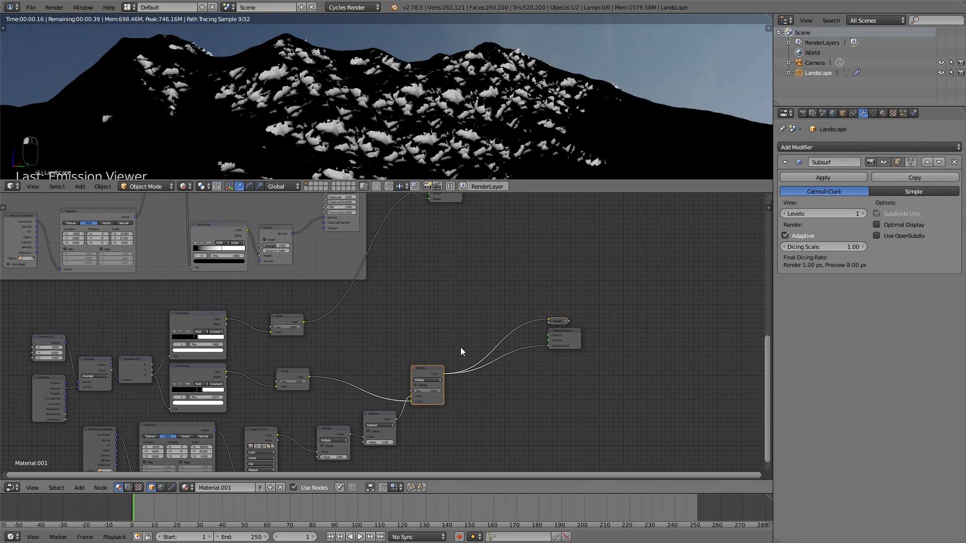
pyautogui.moveTo(463, 200); pyautogui.dragTo(405, 282, button='middle')
# - Return the preview to the Mix Shader, rebuild the displaced landscape through Edit Mode, and inspect it from another angle
pyautogui.keyDown('ctrl'); pyautogui.keyDown('shift'); pyautogui.click(397, 272); pyautogui.keyUp('shift'); pyautogui.keyUp('ctrl')
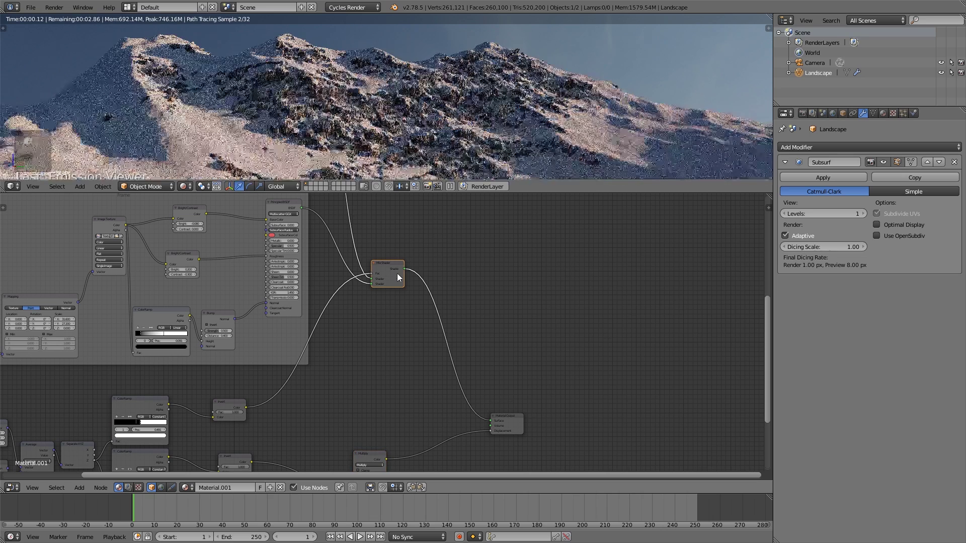
pyautogui.press('Tab')
pyautogui.press('Tab')
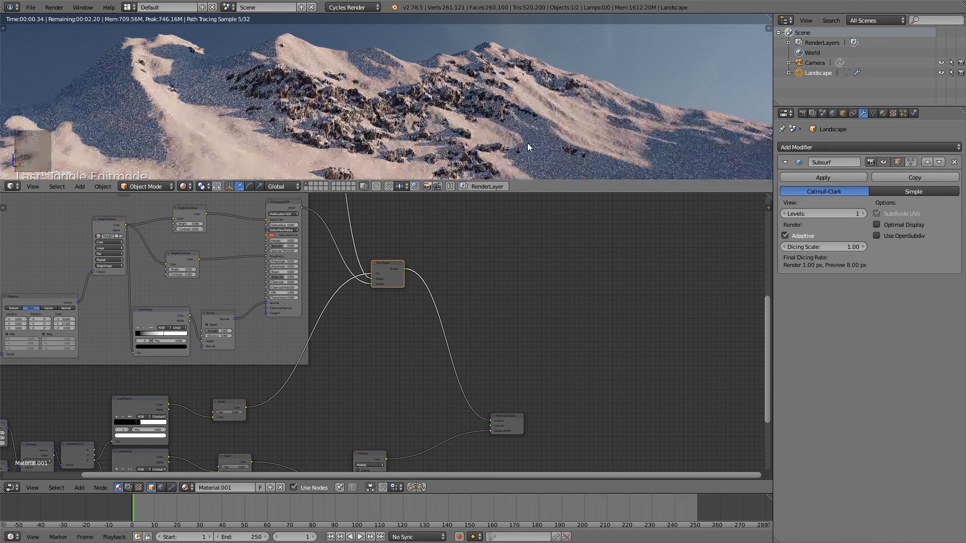
pyautogui.moveTo(375, 343); pyautogui.dragTo(430, 295, button='middle')
pyautogui.moveTo(426, 151); pyautogui.dragTo(361, 201, button='middle')
pyautogui.scroll(2, 344, 340)
pyautogui.moveTo(343, 345); pyautogui.dragTo(447, 282, button='middle')
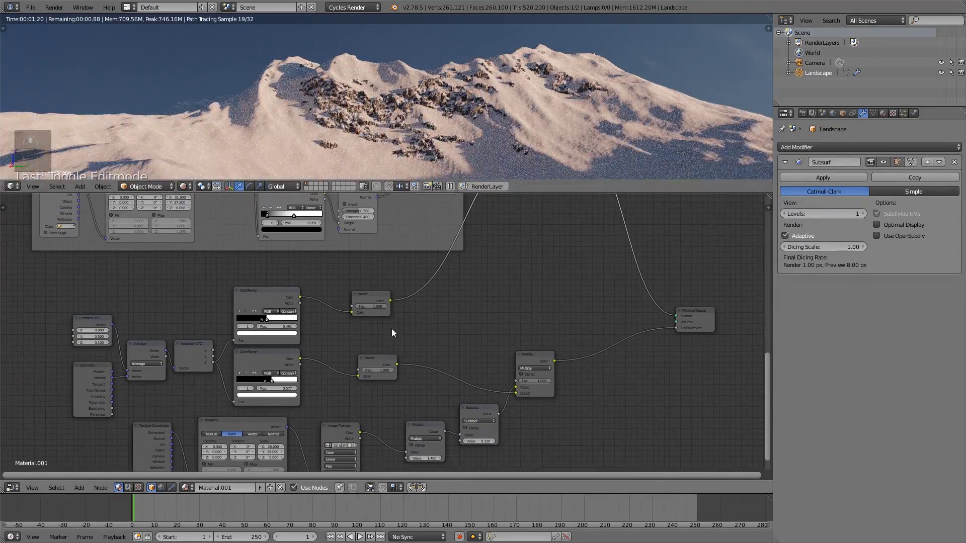
# - Preview the lower ColorRamp's mask and bring the Combine XYZ node's Z to -0.100 after trying 0.300 and 0.000
pyautogui.moveTo(391, 328); pyautogui.dragTo(426, 292, button='middle')
pyautogui.scroll(2, 366, 315)
pyautogui.keyDown('ctrl'); pyautogui.keyDown('shift'); pyautogui.click(312, 325); pyautogui.keyUp('shift'); pyautogui.keyUp('ctrl')
pyautogui.scroll(1, 319, 322)
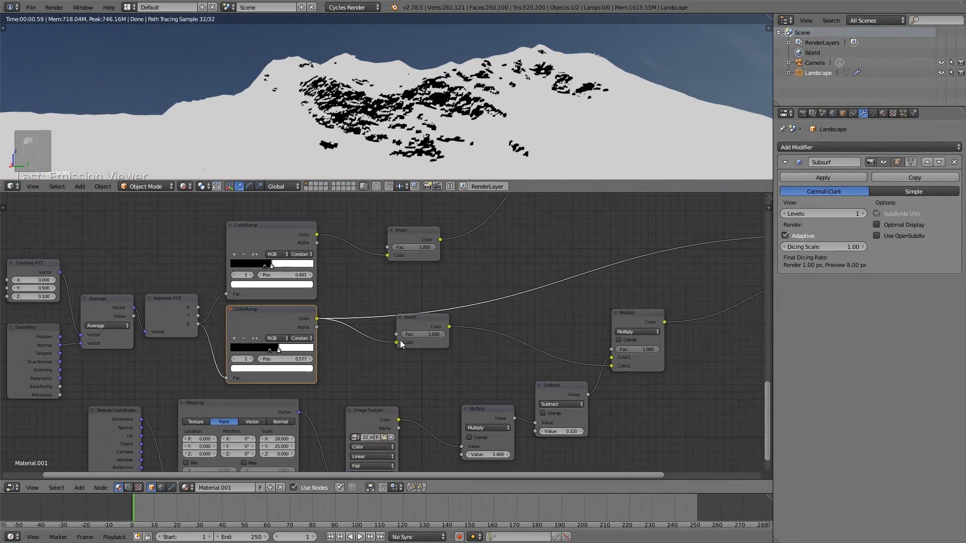
pyautogui.moveTo(251, 355); pyautogui.dragTo(369, 368, button='middle')
pyautogui.scroll(1, 372, 368)
pyautogui.click(66, 300)
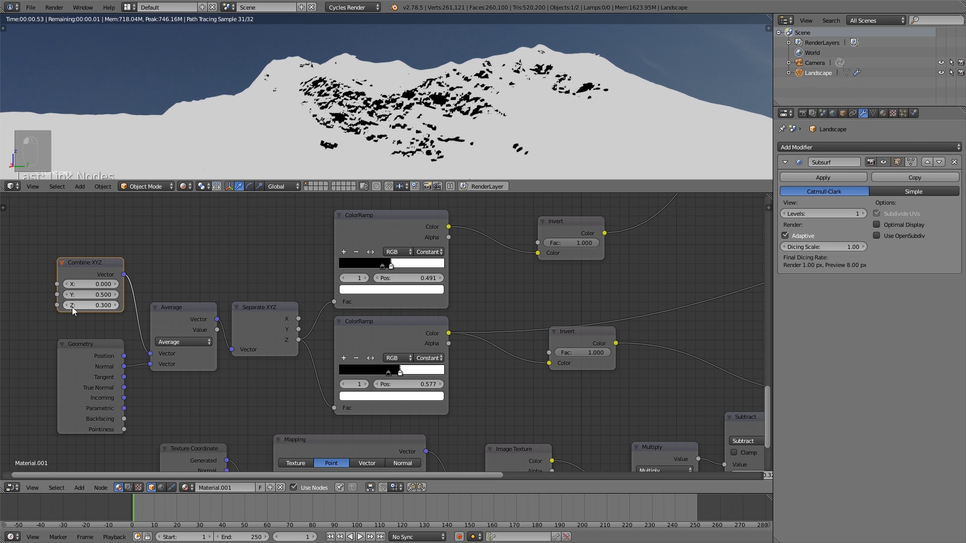
pyautogui.click(65, 305)
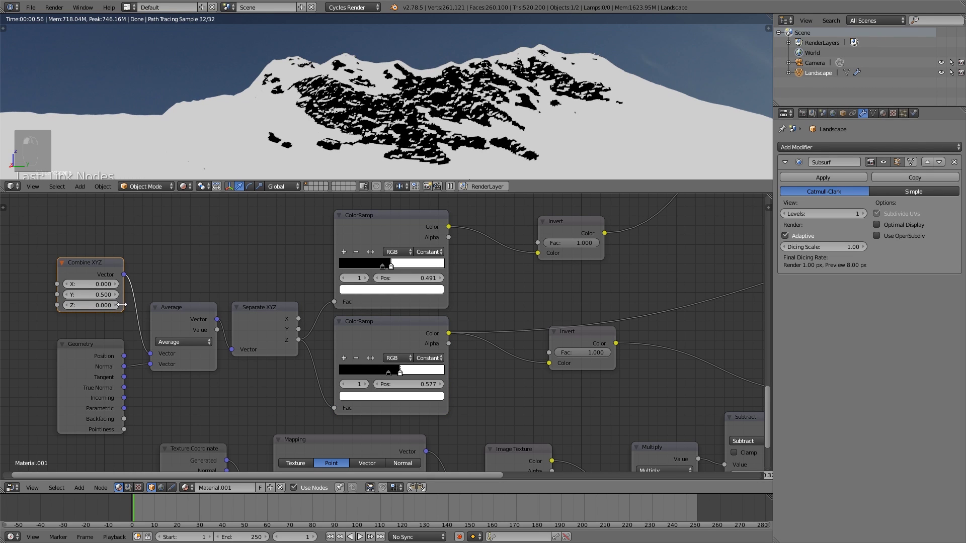
pyautogui.click(66, 306)
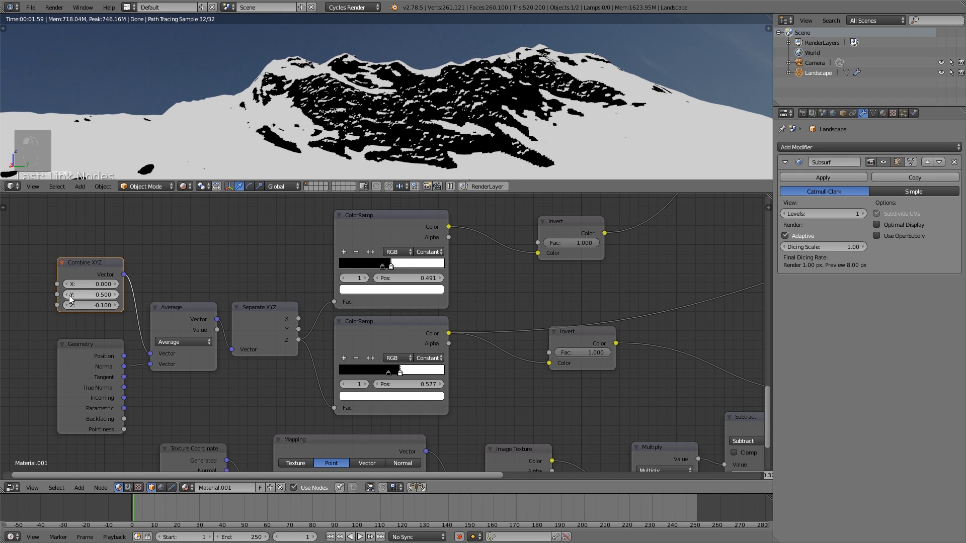
# - Set both X and Y of the Combine XYZ node to 0.100, trying Y at 0.000 and X at -0.200 first
pyautogui.click(66, 295)
pyautogui.click(66, 295)
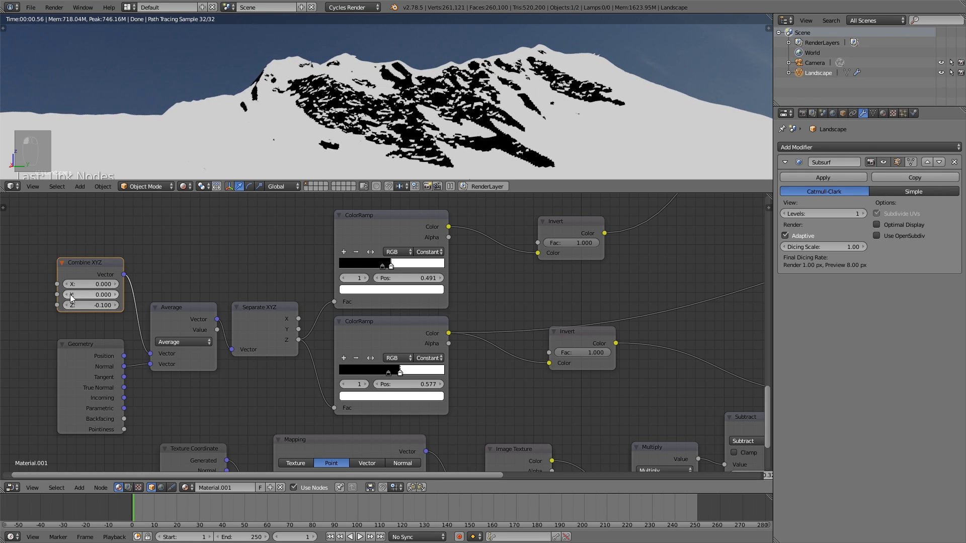
pyautogui.click(115, 295)
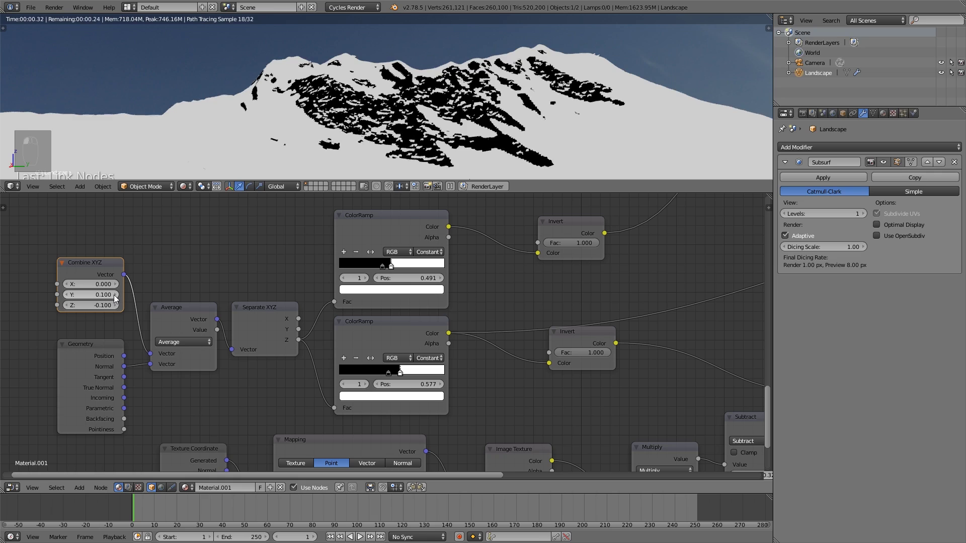
pyautogui.click(67, 284)
pyautogui.click(67, 284)
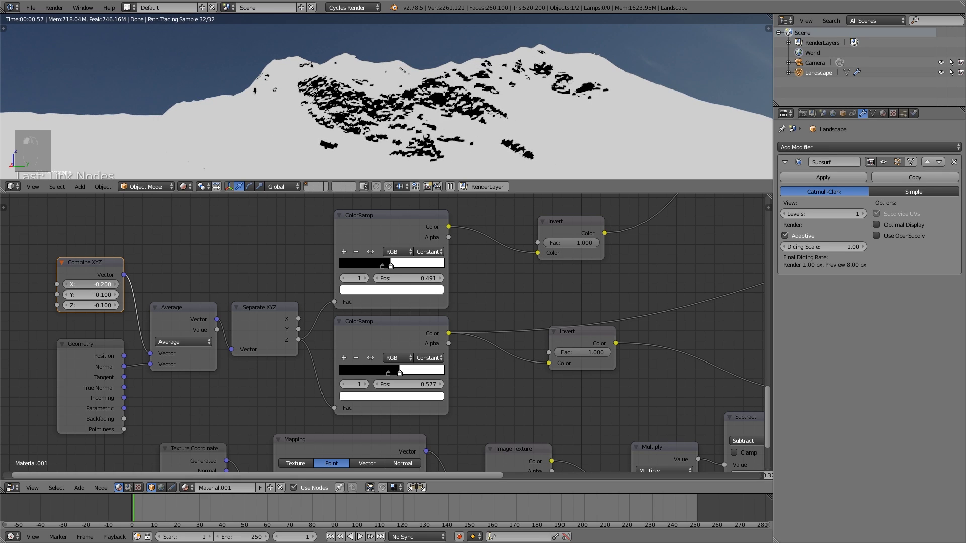
pyautogui.moveTo(91, 284); pyautogui.dragTo(123, 284)
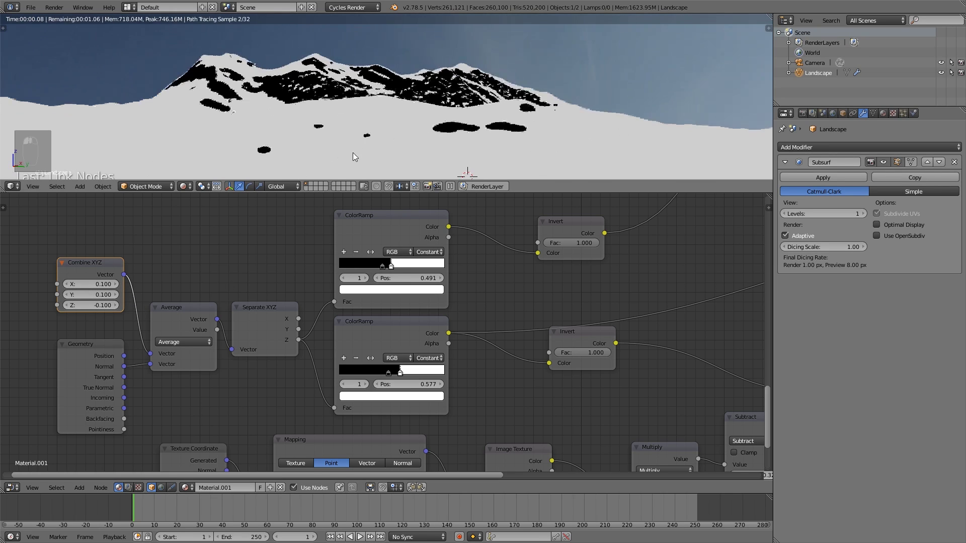
pyautogui.scroll(4, 353, 157)
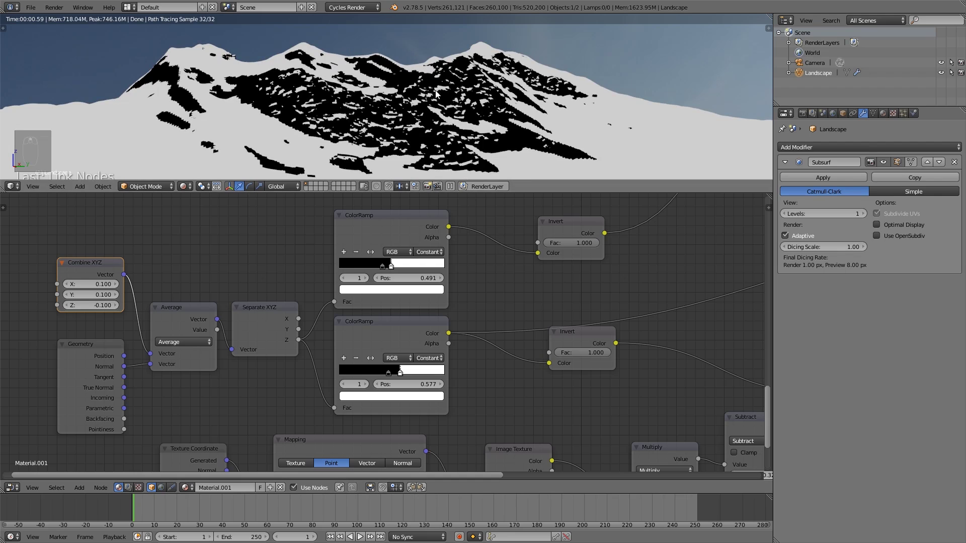
# - Set the Combine XYZ node's Y to 0.200, keep X at 0.100, and move the lower ColorRamp's white stop to 0.568
pyautogui.click(115, 294)
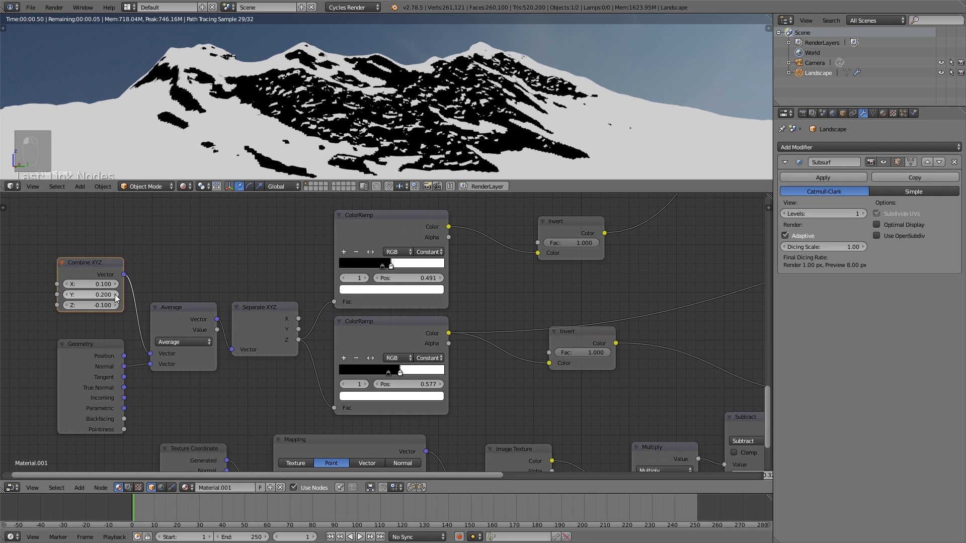
pyautogui.click(115, 285)
pyautogui.click(67, 284)
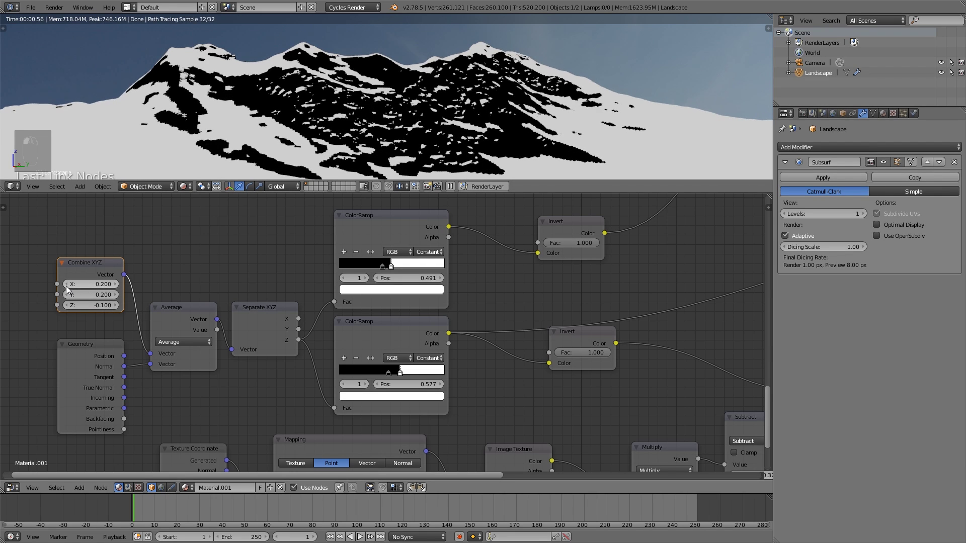
pyautogui.moveTo(404, 375); pyautogui.dragTo(400, 375)
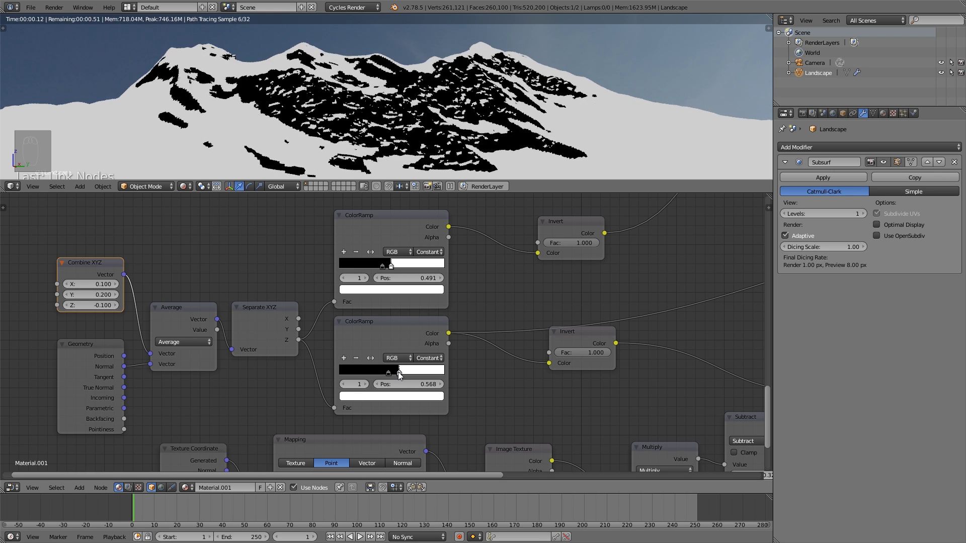
# - Preview the upper ColorRamp's snow and rock mask, and reconnect the Mix Shader to the material output
pyautogui.keyDown('ctrl'); pyautogui.keyDown('shift'); pyautogui.click(418, 220); pyautogui.keyUp('shift'); pyautogui.keyUp('ctrl')
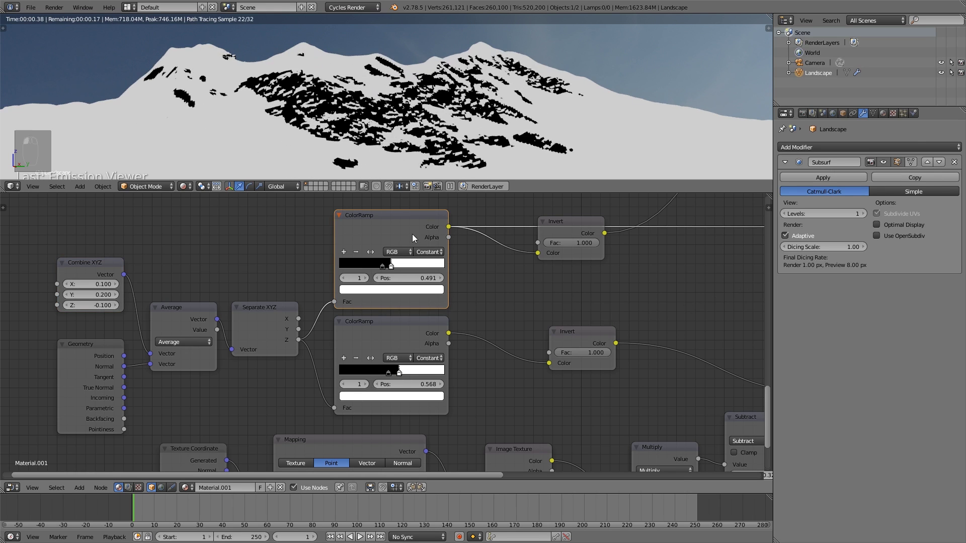
pyautogui.moveTo(528, 303); pyautogui.dragTo(466, 318, button='middle')
pyautogui.scroll(-3, 465, 318)
pyautogui.moveTo(578, 365); pyautogui.dragTo(352, 337, button='middle')
pyautogui.scroll(-2, 352, 337)
pyautogui.moveTo(496, 333); pyautogui.dragTo(414, 377, button='middle')
pyautogui.moveTo(365, 196); pyautogui.dragTo(340, 317, button='middle')
pyautogui.keyDown('ctrl'); pyautogui.keyDown('shift'); pyautogui.click(338, 311); pyautogui.keyUp('shift'); pyautogui.keyUp('ctrl')
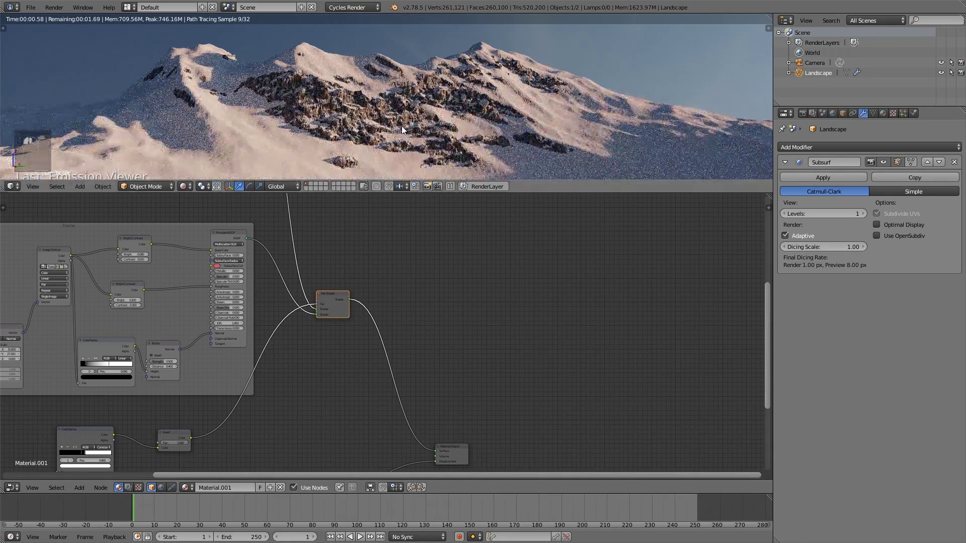
# - Refresh the landscape's displacement through Edit Mode and examine the rendered mountain from a wider angle
pyautogui.press('Tab')
pyautogui.press('q')
pyautogui.press('Tab')
pyautogui.press('Tab')
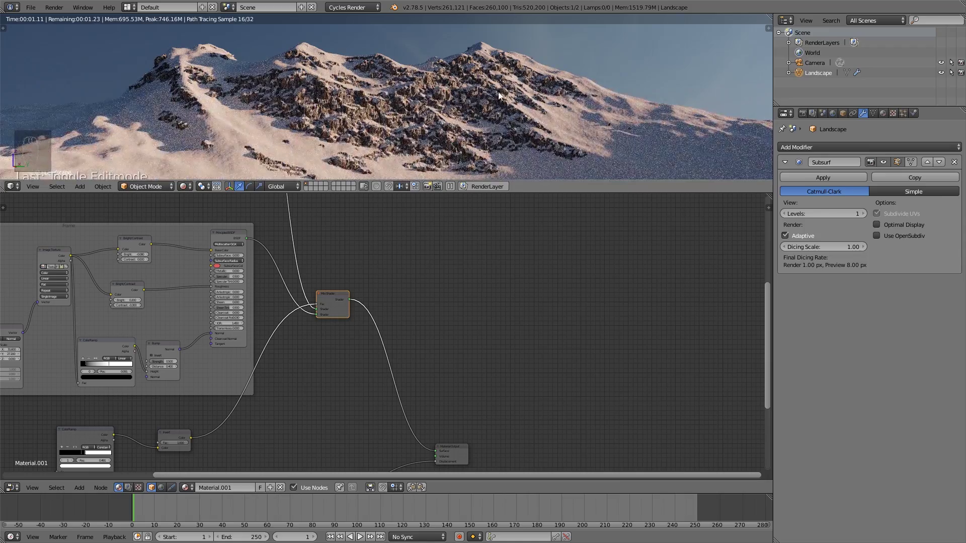
pyautogui.moveTo(427, 122); pyautogui.dragTo(488, 141, button='middle')
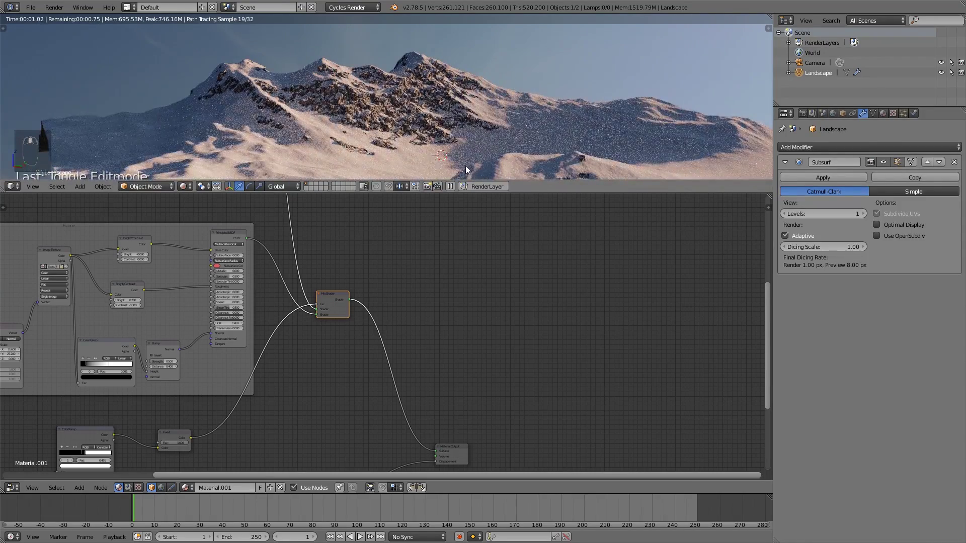
# - Move the Mix Shader and Material Output nodes farther from the texture frames to free up space
pyautogui.scroll(2, 439, 139)
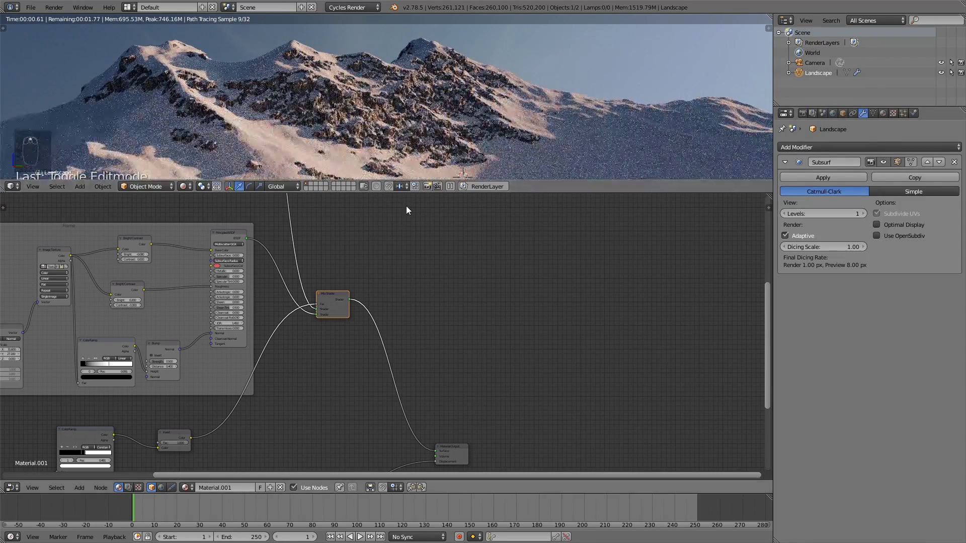
pyautogui.scroll(-2, 327, 394)
pyautogui.moveTo(327, 394); pyautogui.dragTo(403, 366, button='middle')
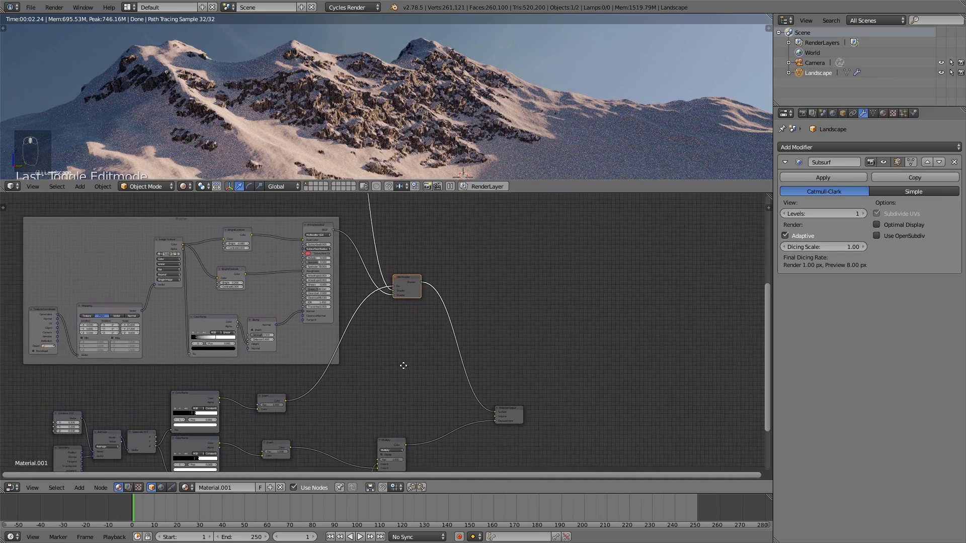
pyautogui.moveTo(387, 322); pyautogui.dragTo(397, 371, button='middle')
pyautogui.press('a')
pyautogui.scroll(-3, 392, 328)
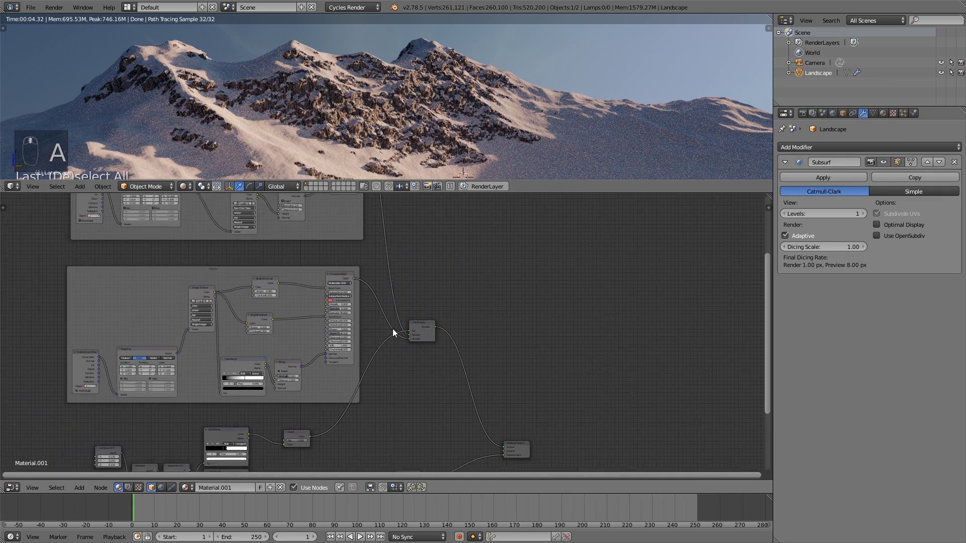
pyautogui.moveTo(392, 330); pyautogui.dragTo(363, 391, button='middle')
pyautogui.moveTo(389, 389); pyautogui.dragTo(410, 385)
pyautogui.moveTo(460, 439); pyautogui.dragTo(430, 384, button='middle')
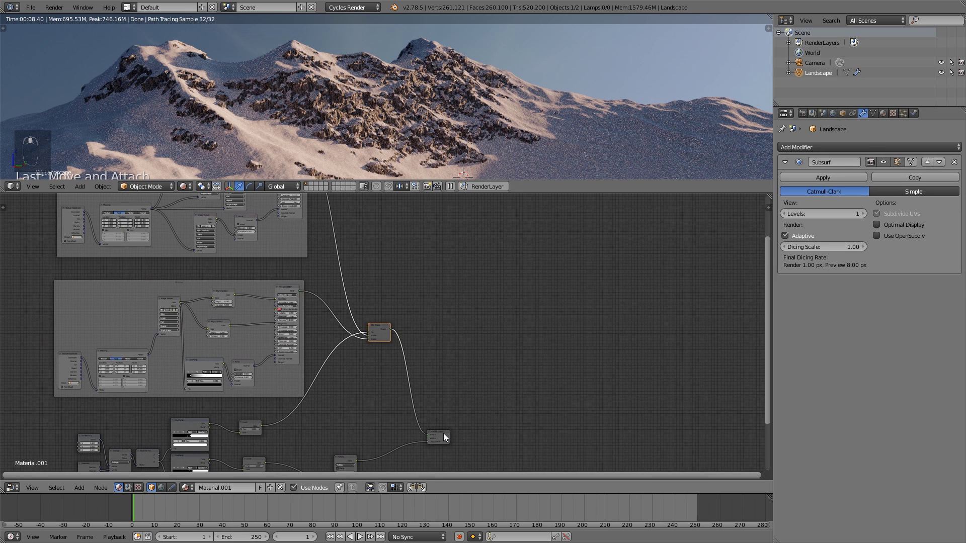
pyautogui.moveTo(442, 433); pyautogui.dragTo(509, 409)
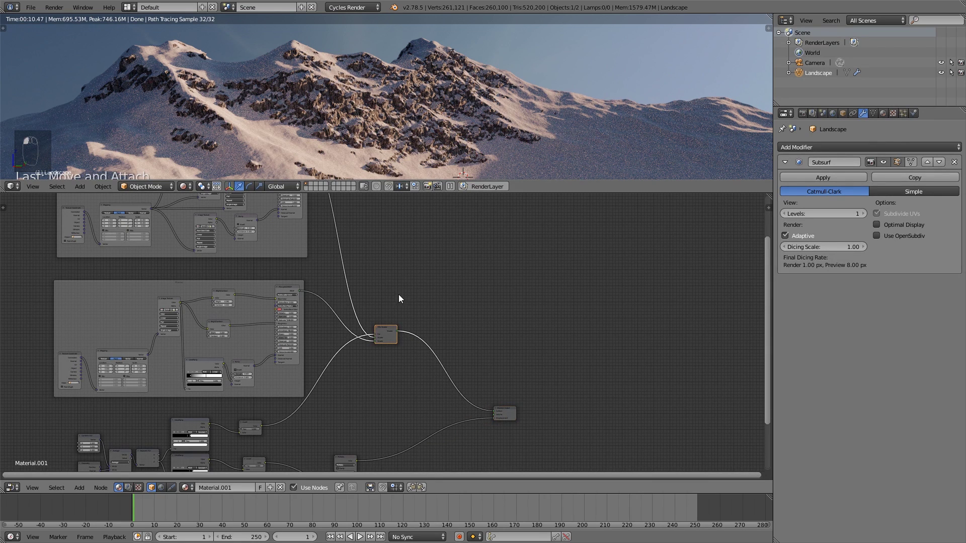
# - Move the snow material's frame away from the Mix Shader to make room for another frame beside it
pyautogui.moveTo(397, 301); pyautogui.dragTo(345, 358, button='middle')
pyautogui.click(202, 211)
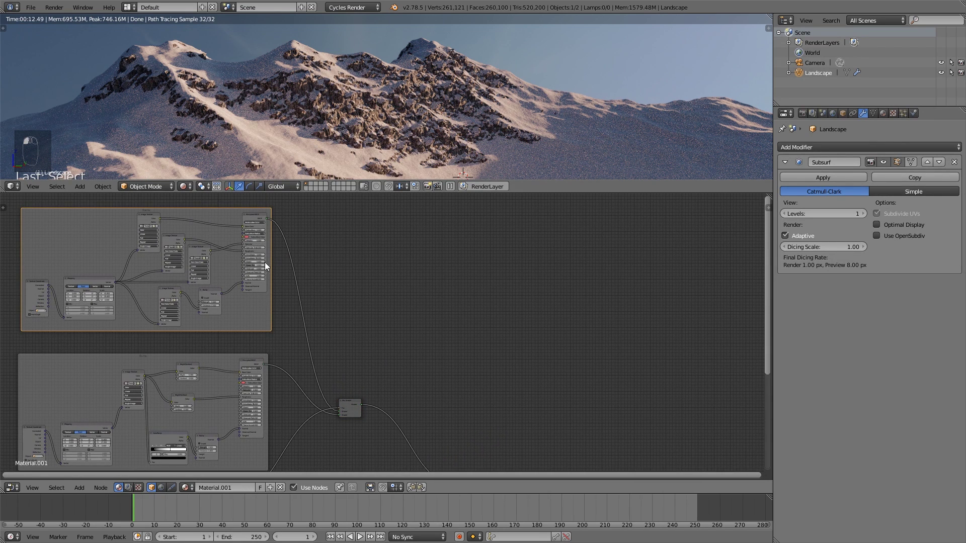
pyautogui.moveTo(247, 291); pyautogui.dragTo(113, 275, button='middle')
pyautogui.scroll(-3, 225, 315)
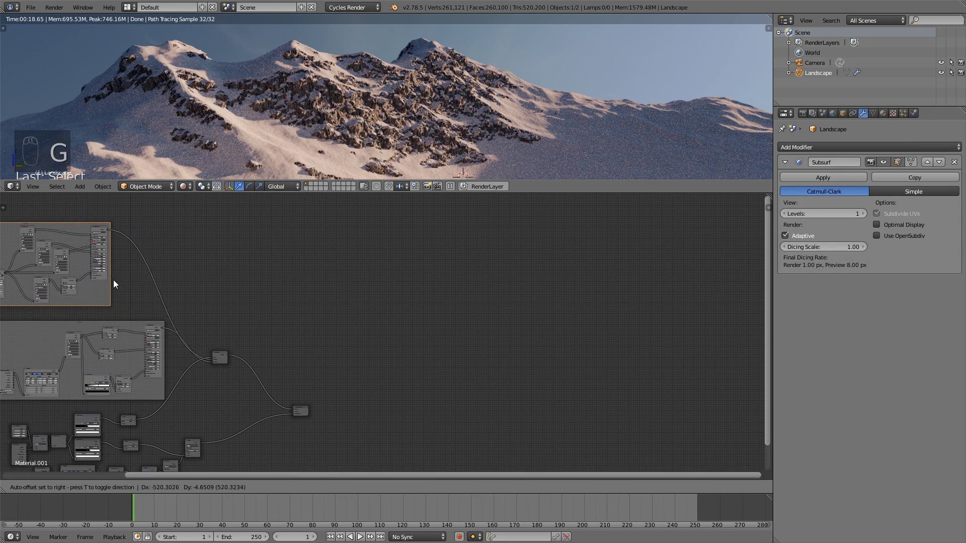
pyautogui.click(95, 278)
pyautogui.hotkey('shift', 'd')
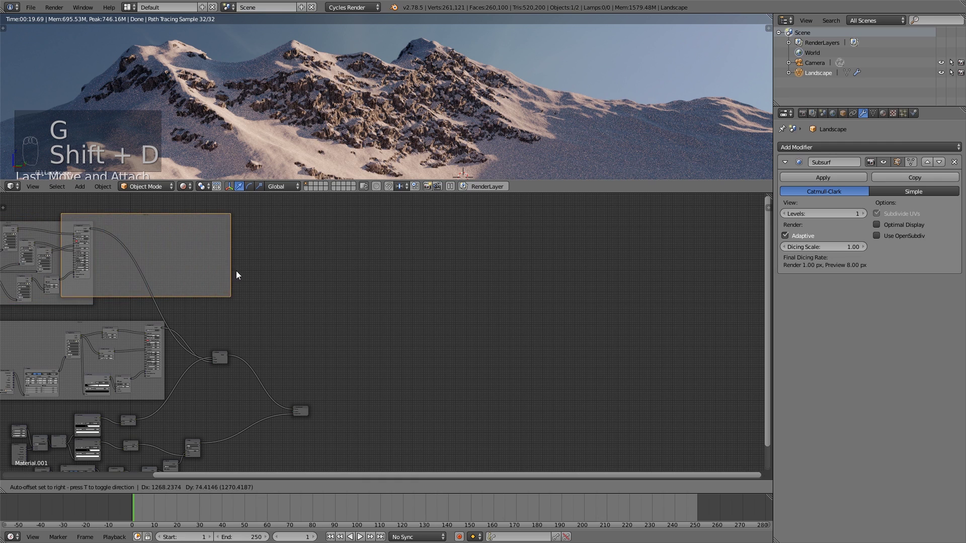
pyautogui.click(285, 266)
pyautogui.hotkey('ctrl', 'z')
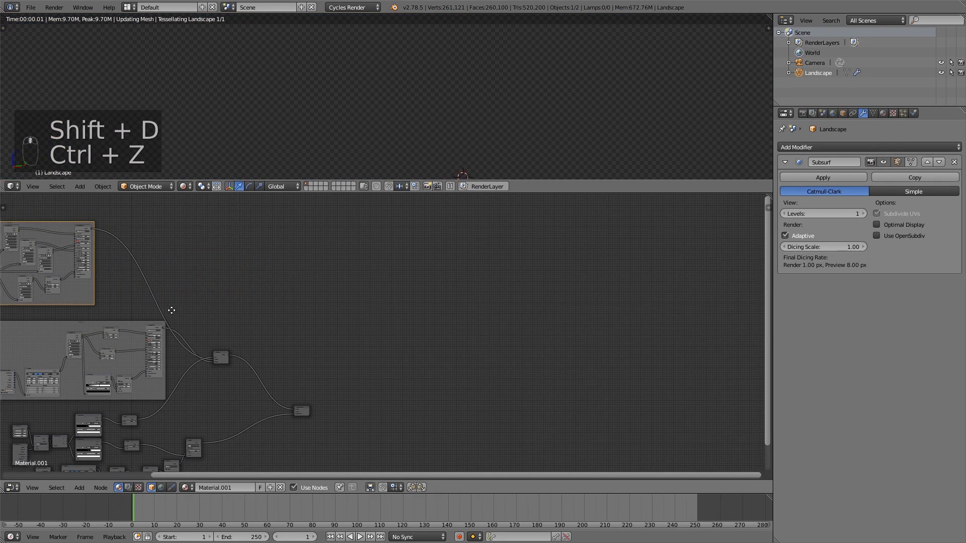
# - Duplicate the snow frame together with all its nodes and place the copy beside the original
pyautogui.press('b')
pyautogui.moveTo(173, 308); pyautogui.dragTo(35, 247)
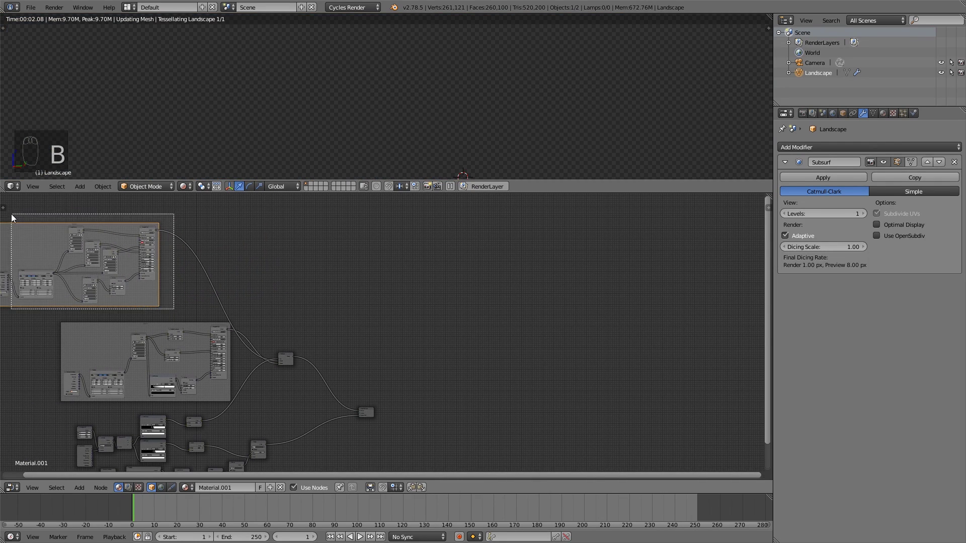
pyautogui.hotkey('shift', 'd')
pyautogui.click(276, 270)
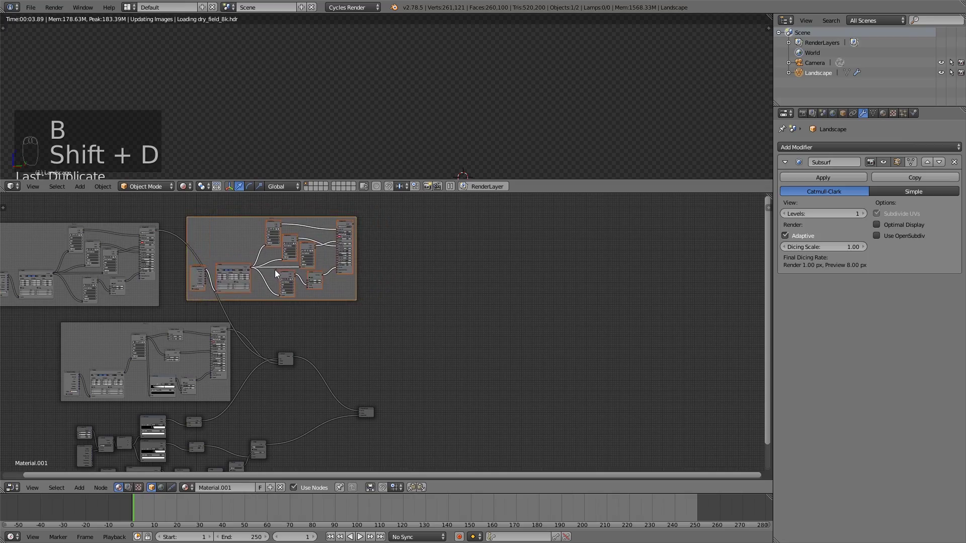
# - Preview the duplicated snow frame's Principled BSDF directly on the landscape
pyautogui.scroll(6, 375, 300)
pyautogui.moveTo(330, 287); pyautogui.dragTo(381, 336, button='middle')
pyautogui.scroll(7, 381, 336)
pyautogui.moveTo(288, 283); pyautogui.dragTo(311, 422, button='middle')
pyautogui.press('a')
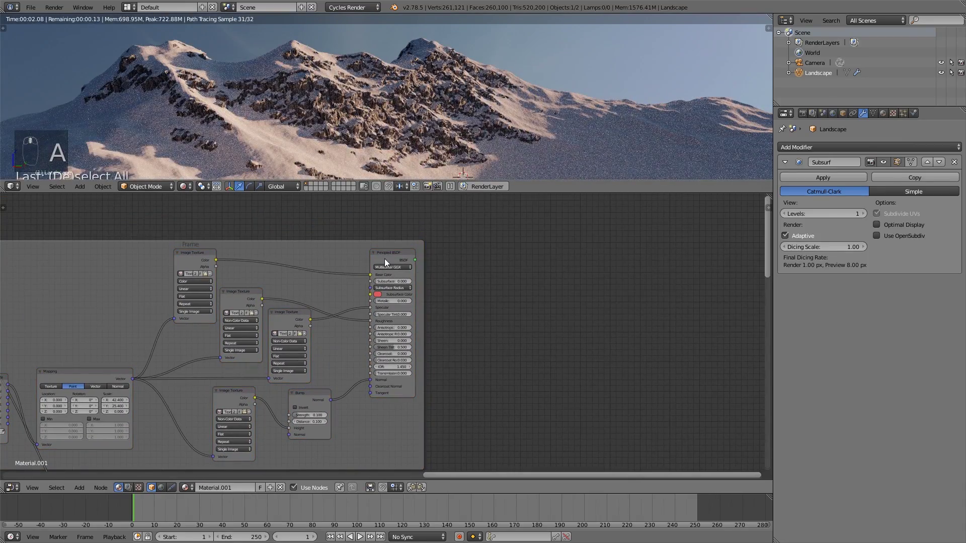
pyautogui.keyDown('ctrl'); pyautogui.keyDown('shift'); pyautogui.click(403, 260); pyautogui.keyUp('shift'); pyautogui.keyUp('ctrl')
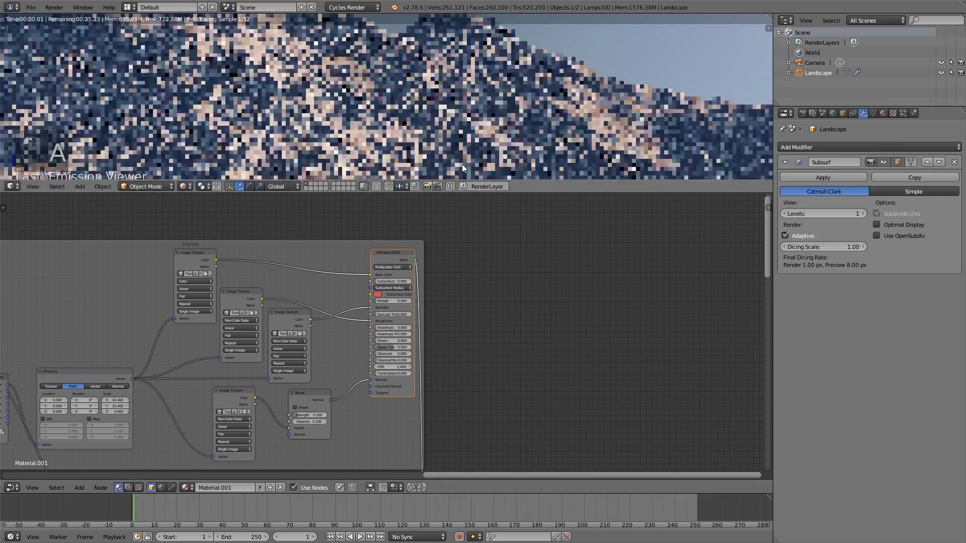
pyautogui.scroll(1, 294, 296)
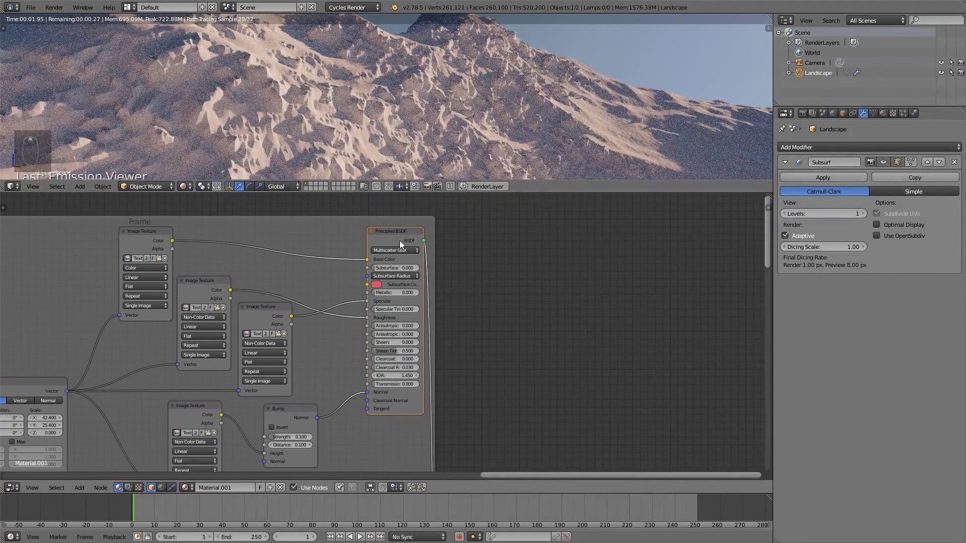
pyautogui.moveTo(400, 241); pyautogui.dragTo(395, 246)
pyautogui.scroll(1, 246, 268)
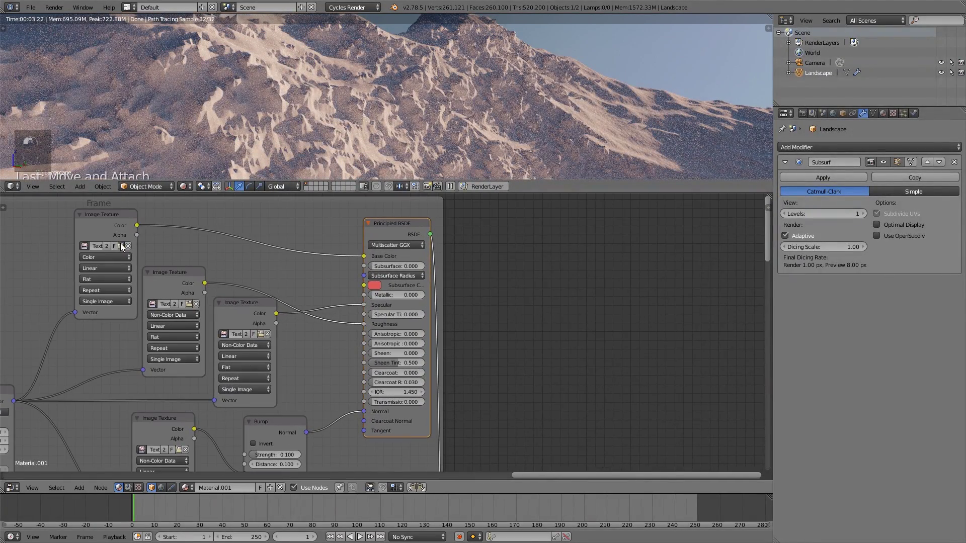
# - Load TexturesCom_SnowRough_512_albedo.tif from the Snow Rough folder into the duplicated frame's base color Image Texture node
pyautogui.click(121, 246)
pyautogui.click(143, 62)
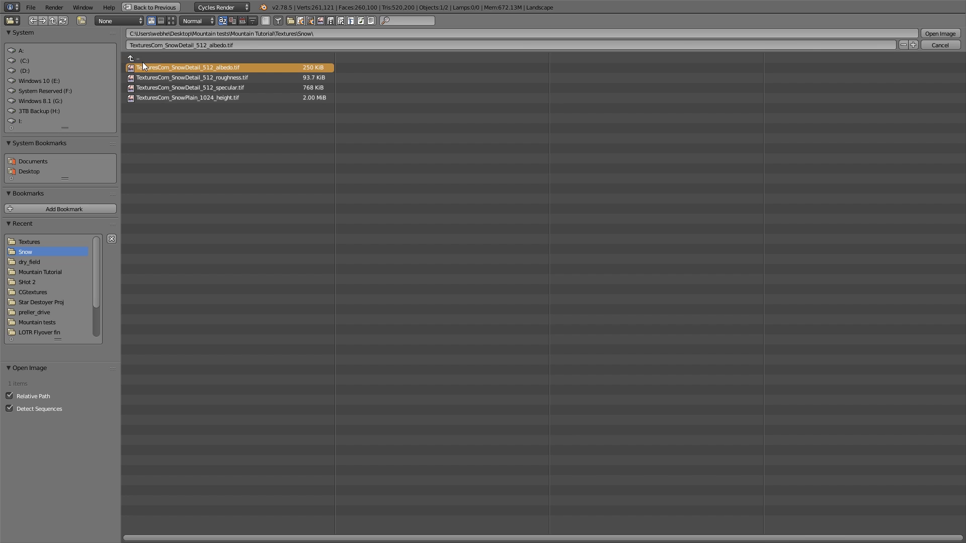
pyautogui.click(138, 59)
pyautogui.click(175, 85)
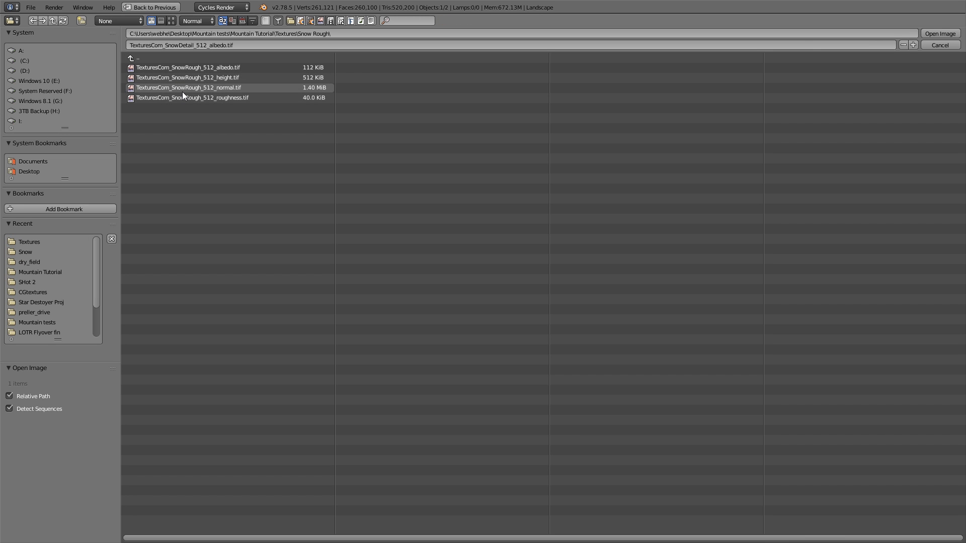
pyautogui.doubleClick(201, 68)
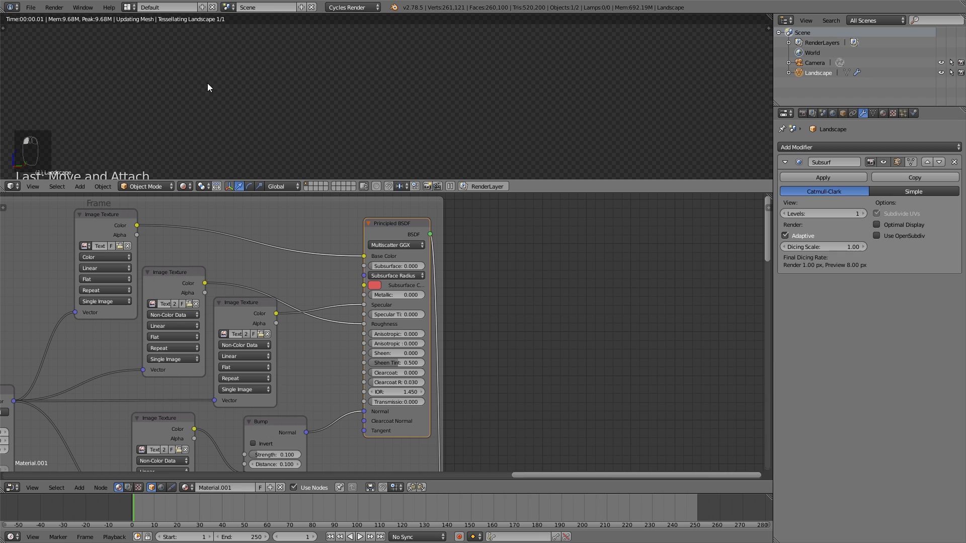
pyautogui.moveTo(104, 221); pyautogui.dragTo(98, 216)
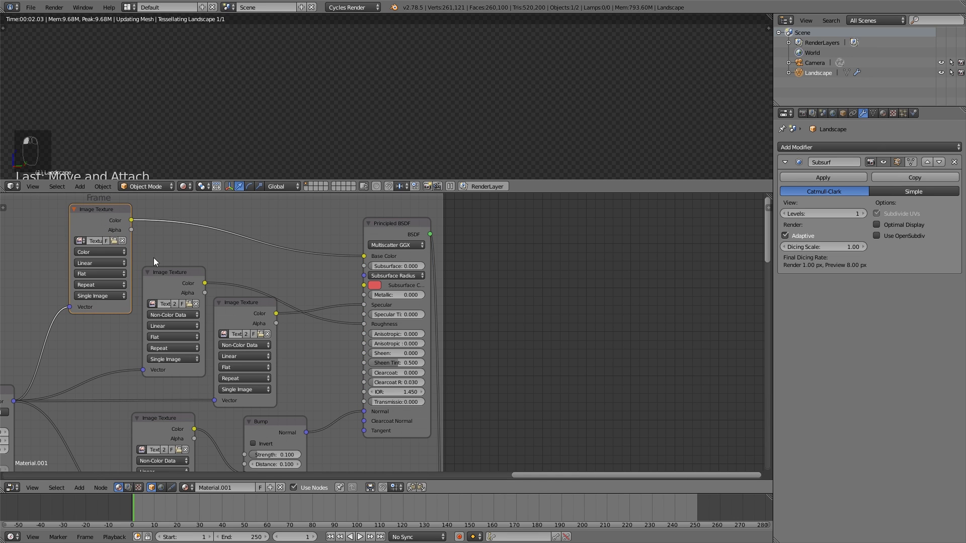
# - Load TexturesCom_SnowDetail_512_roughness.tif and TexturesCom_SnowDetail_512_specular.tif into the duplicated frame's roughness and specular Image Texture nodes
pyautogui.moveTo(169, 280); pyautogui.dragTo(166, 282)
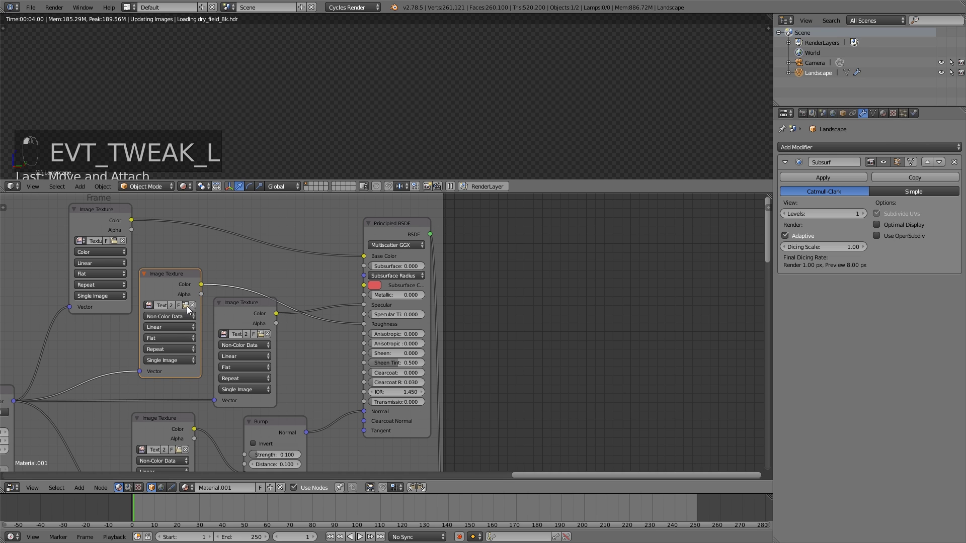
pyautogui.click(186, 306)
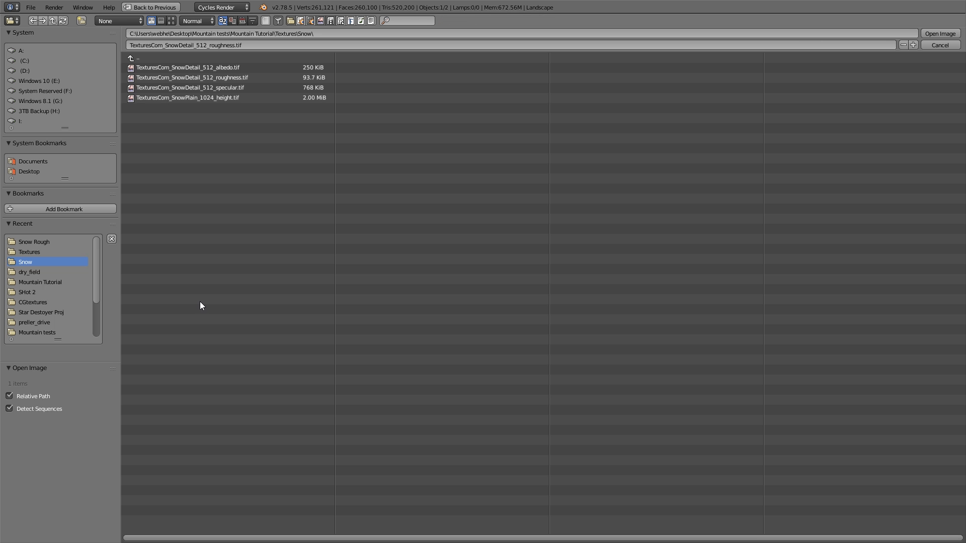
pyautogui.doubleClick(235, 79)
pyautogui.click(247, 303)
pyautogui.moveTo(247, 303); pyautogui.dragTo(244, 301)
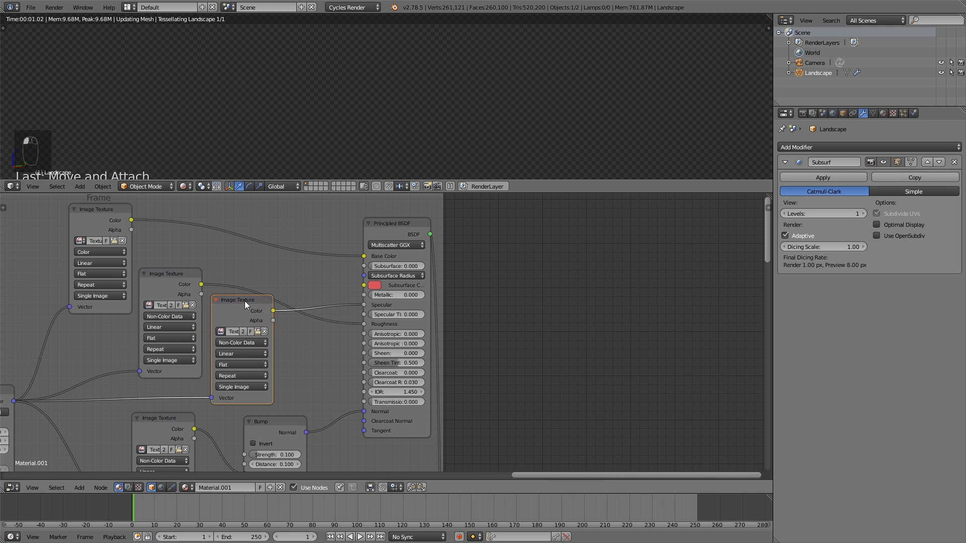
pyautogui.click(256, 331)
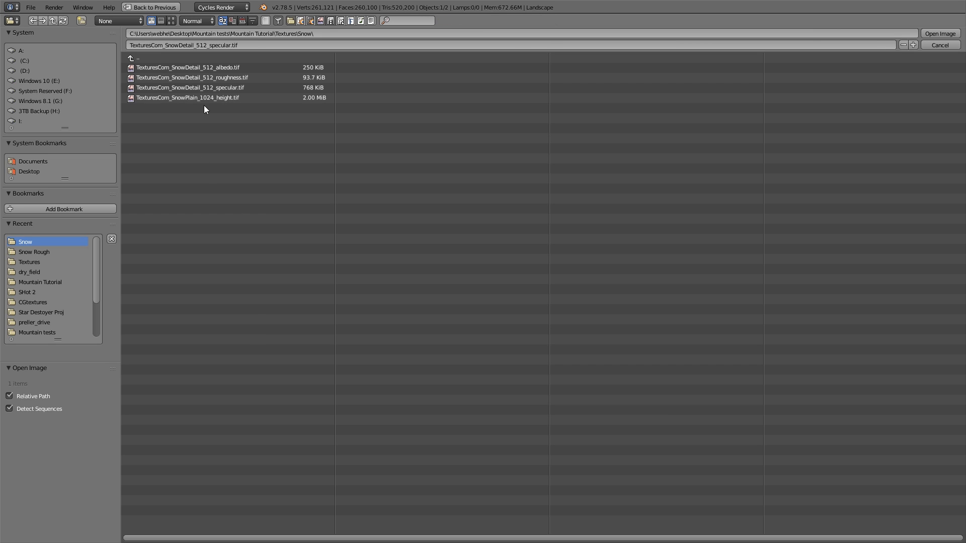
pyautogui.doubleClick(215, 87)
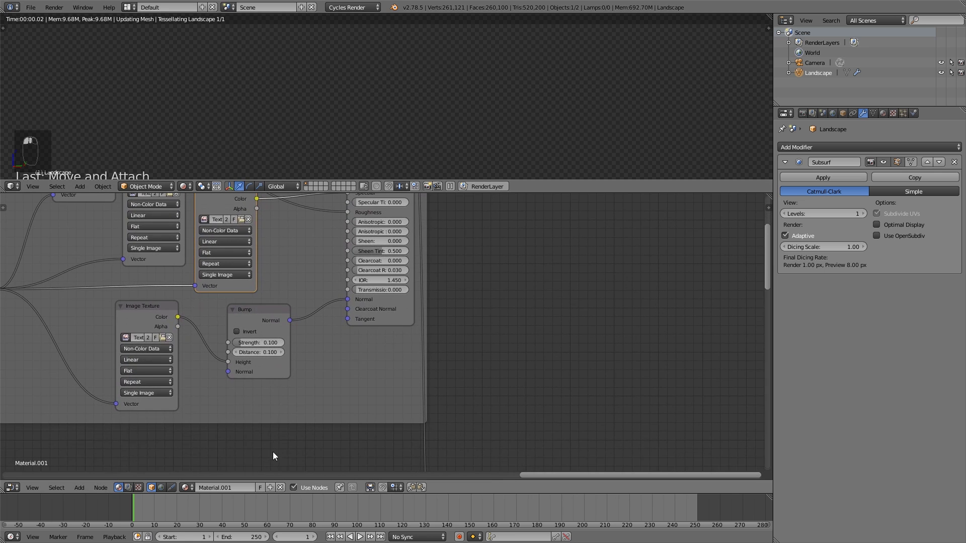
# - Load TexturesCom_SnowPlain_1024_height.tif into the Image Texture node that feeds the duplicated frame's Bump node
pyautogui.click(166, 339)
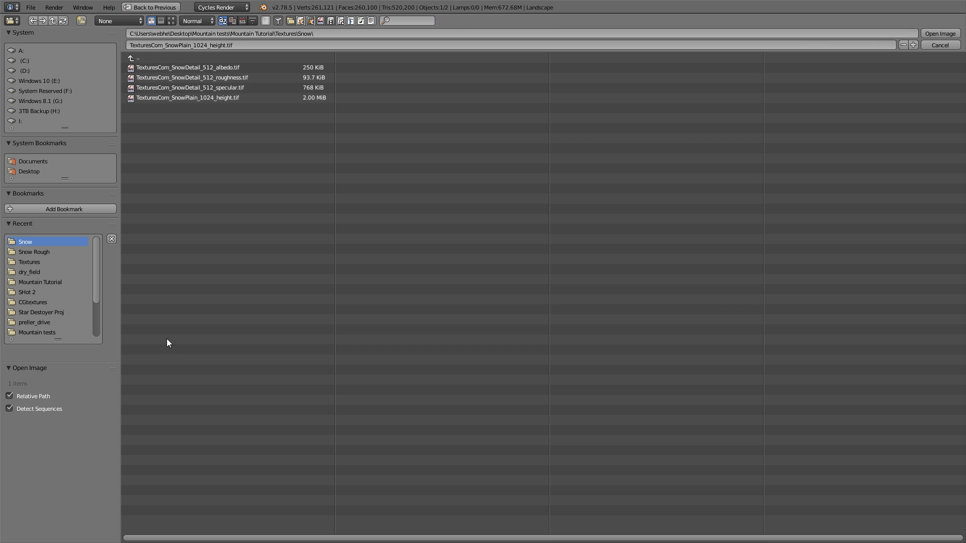
pyautogui.click(213, 97)
pyautogui.doubleClick(213, 97)
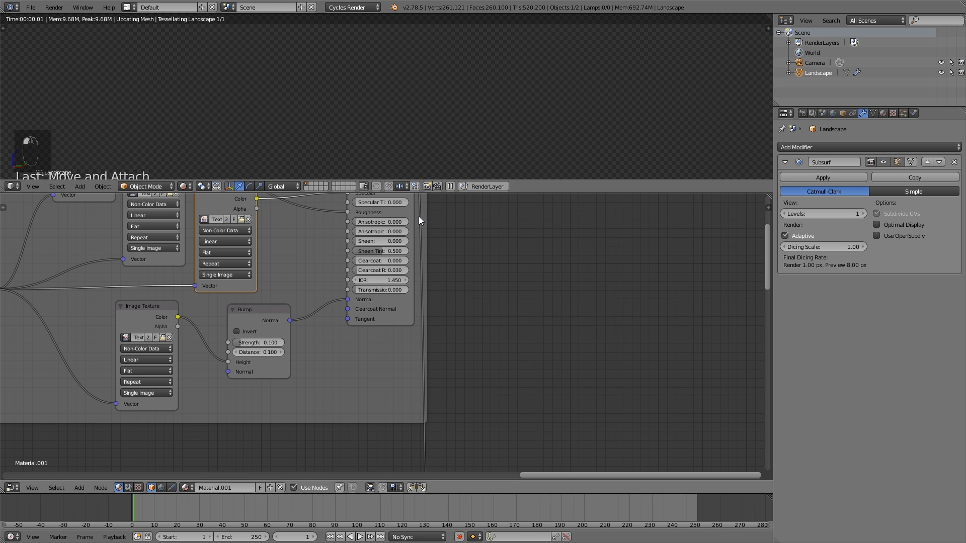
# - Set the duplicated frame's Bump strength to 0.3 and check the snow surface on the mountain up close and from afar
pyautogui.moveTo(418, 217); pyautogui.dragTo(368, 398, button='middle')
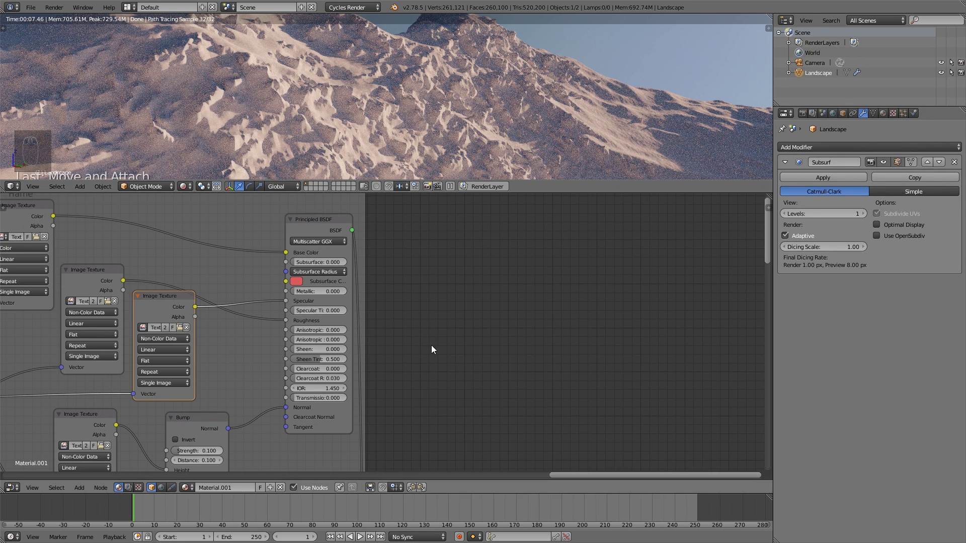
pyautogui.click(218, 451)
pyautogui.write('0.3')
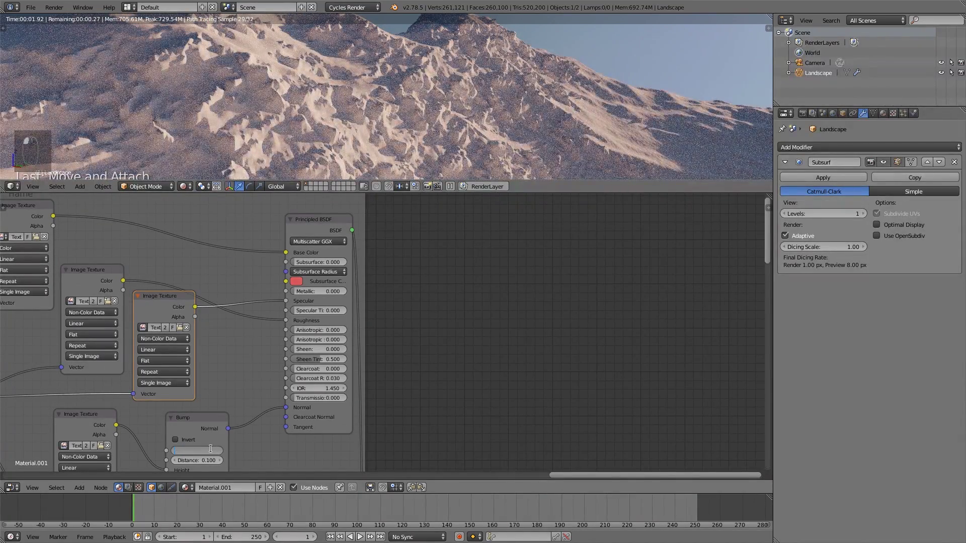
pyautogui.press('Return')
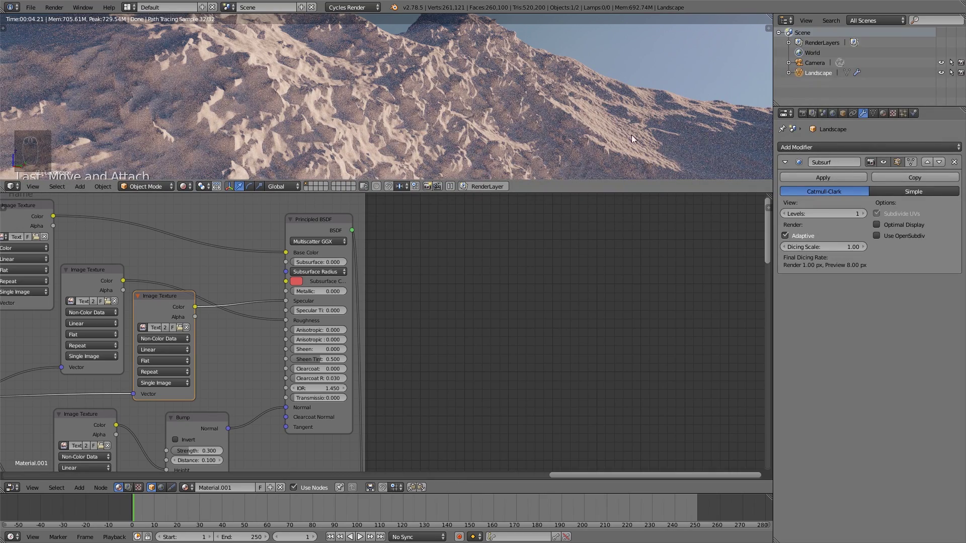
pyautogui.moveTo(645, 134); pyautogui.dragTo(640, 131, button='middle')
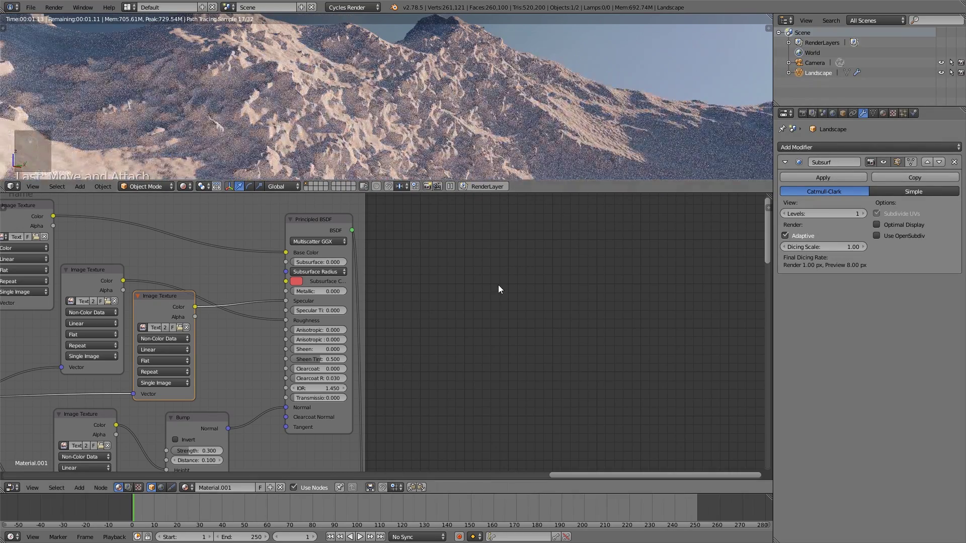
pyautogui.scroll(-1, 441, 283)
pyautogui.moveTo(441, 282); pyautogui.dragTo(423, 236, button='middle')
pyautogui.moveTo(323, 200); pyautogui.dragTo(327, 207)
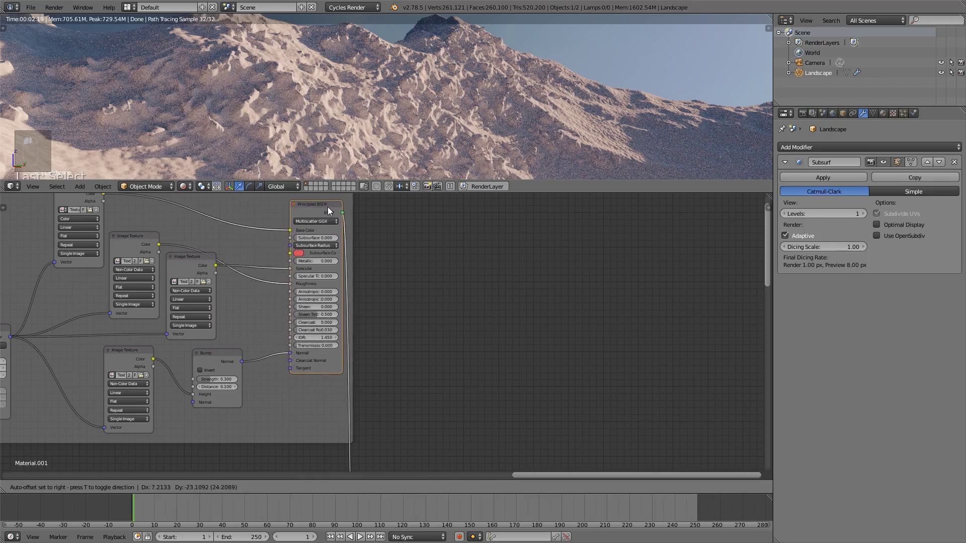
pyautogui.scroll(-3, 524, 113)
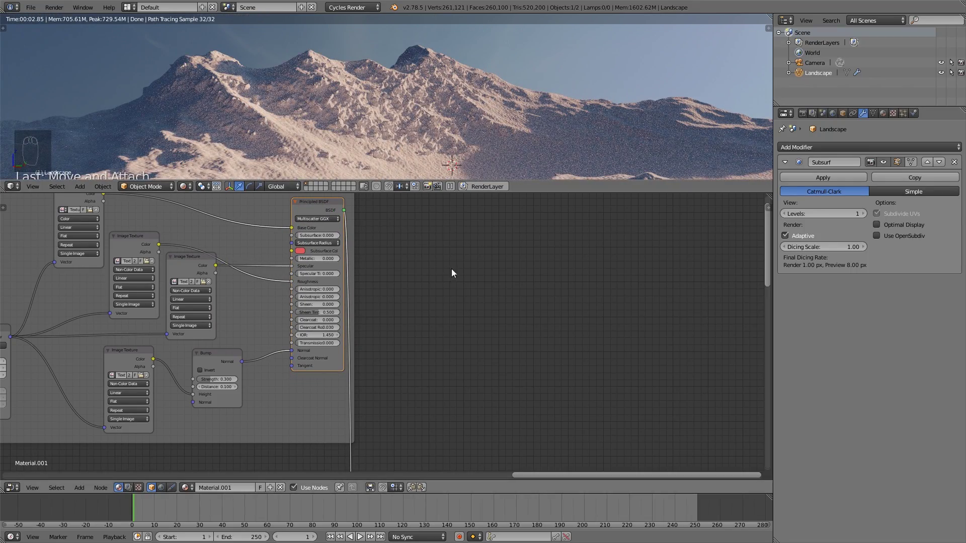
pyautogui.scroll(5, 482, 136)
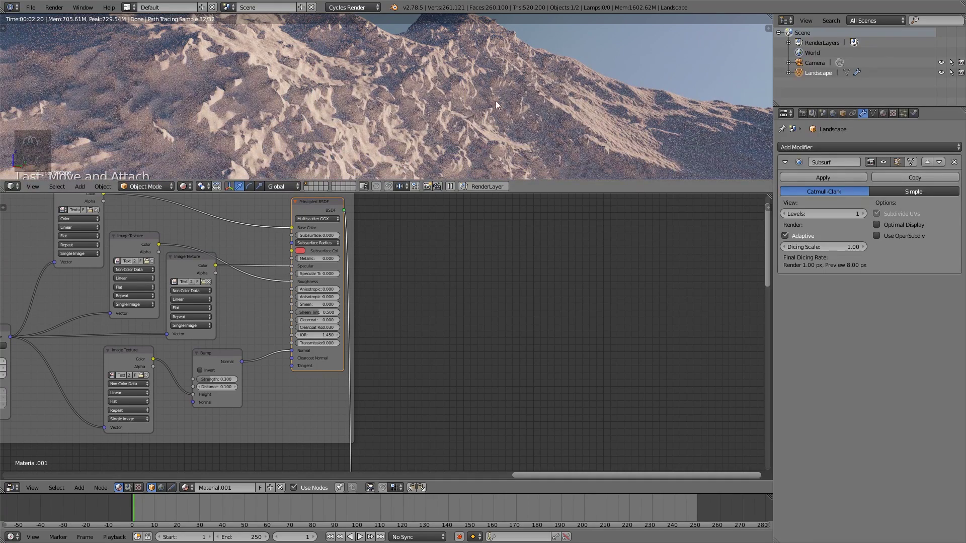
# - Move the Material Output node farther from the Mix Shader to leave room for another mixing node
pyautogui.scroll(-8, 459, 354)
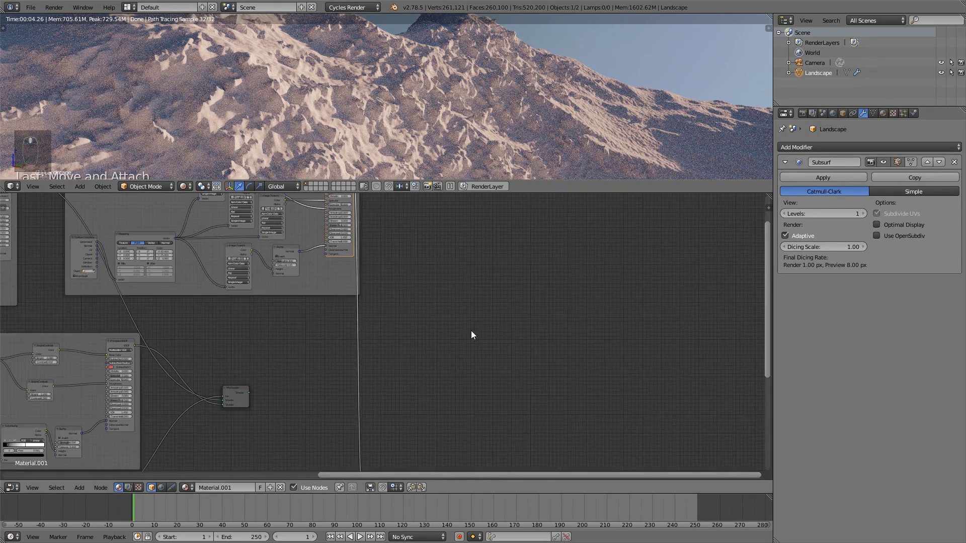
pyautogui.moveTo(376, 345); pyautogui.dragTo(523, 289)
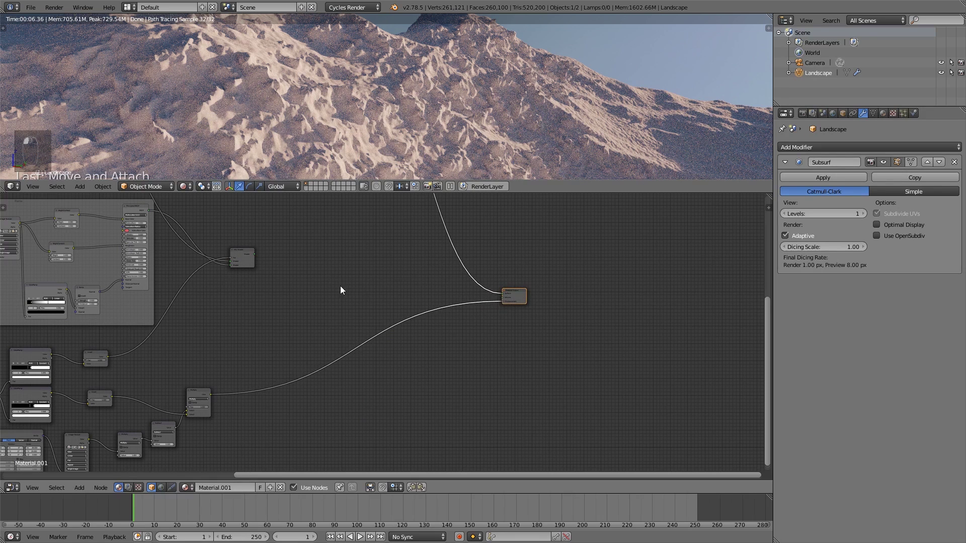
pyautogui.moveTo(340, 286); pyautogui.dragTo(464, 280, button='middle')
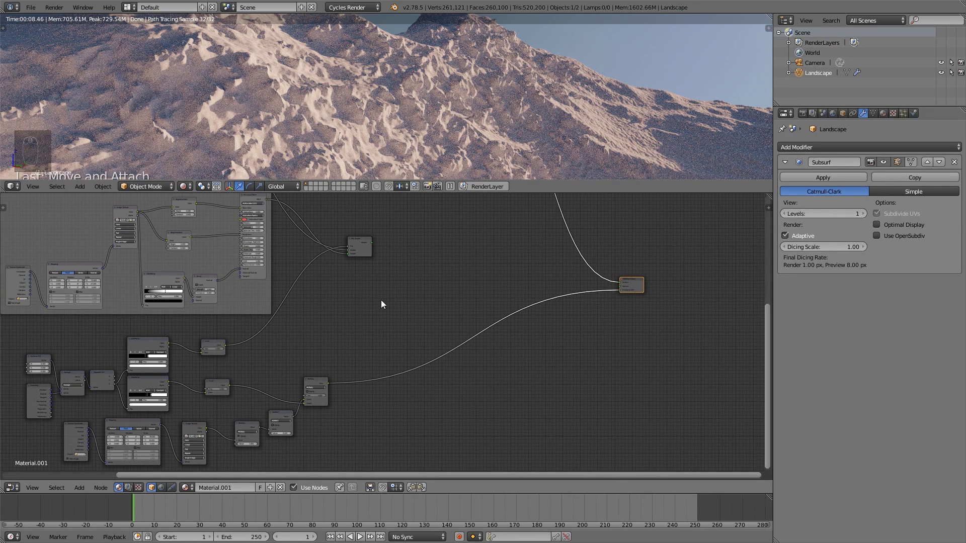
pyautogui.keyDown('ctrl'); pyautogui.hscroll(-4, 382, 300); pyautogui.keyUp('ctrl')
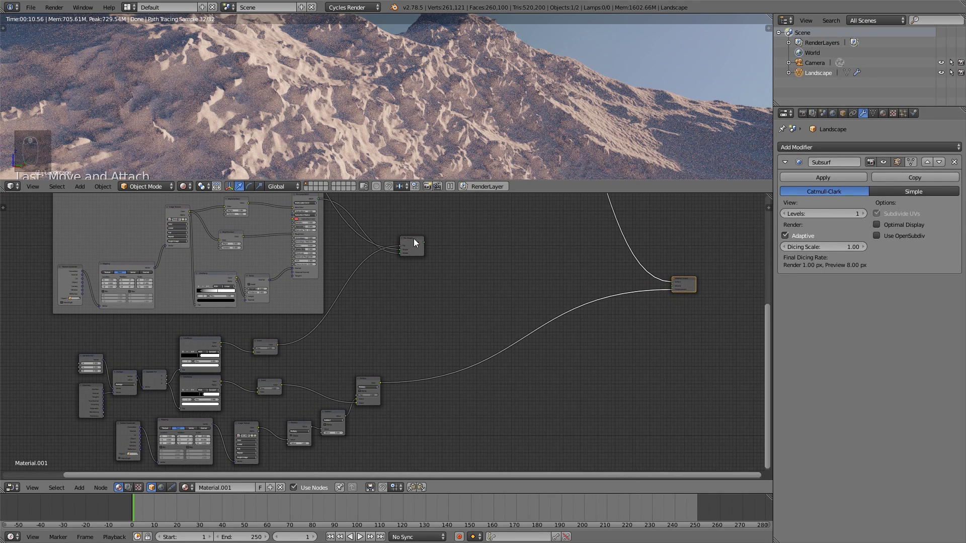
# - Move the whole group of slope-mask nodes below the frame further down to free space above it
pyautogui.moveTo(413, 239); pyautogui.dragTo(420, 232)
pyautogui.scroll(4, 382, 331)
pyautogui.moveTo(294, 326); pyautogui.dragTo(405, 275, button='middle')
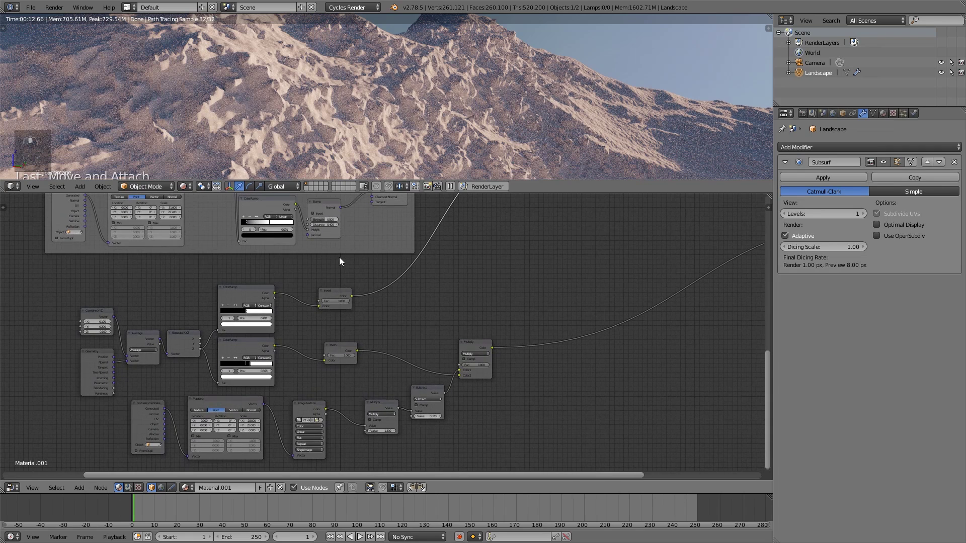
pyautogui.moveTo(352, 293); pyautogui.dragTo(346, 262, button='middle')
pyautogui.press('a')
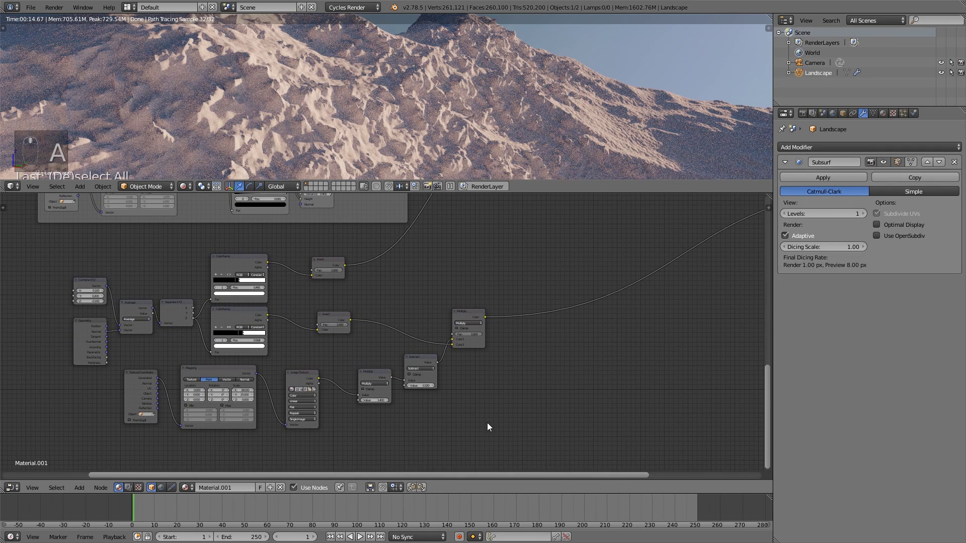
pyautogui.press('b')
pyautogui.moveTo(474, 437); pyautogui.dragTo(75, 259)
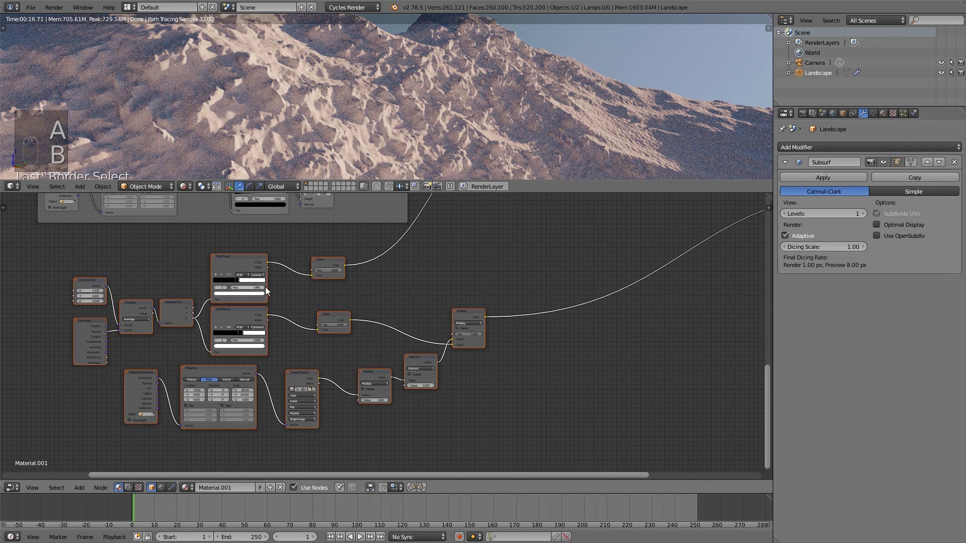
pyautogui.press('g')
pyautogui.click(300, 364)
pyautogui.press('a')
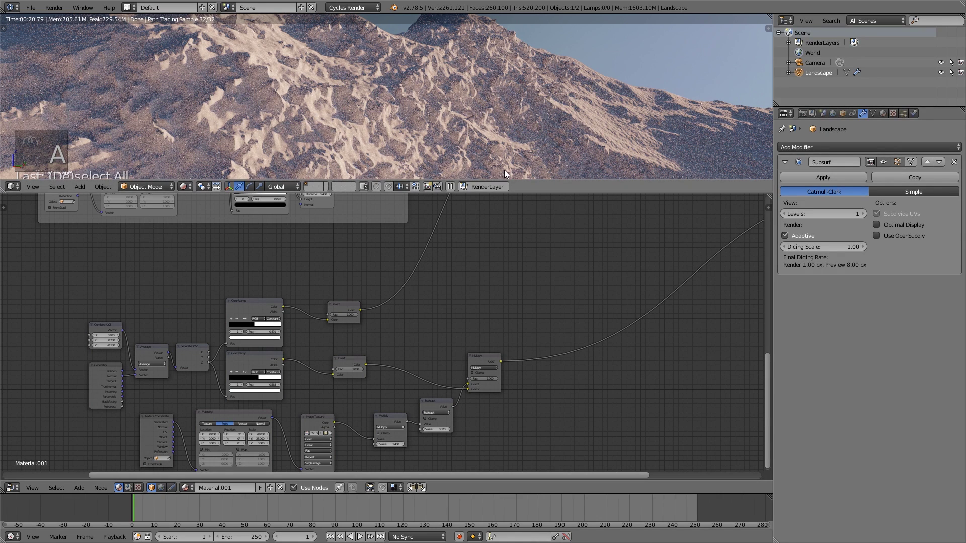
# - Preview the lower and then the upper constant ColorRamp mask on the landscape with the Emission Viewer
pyautogui.scroll(3, 389, 311)
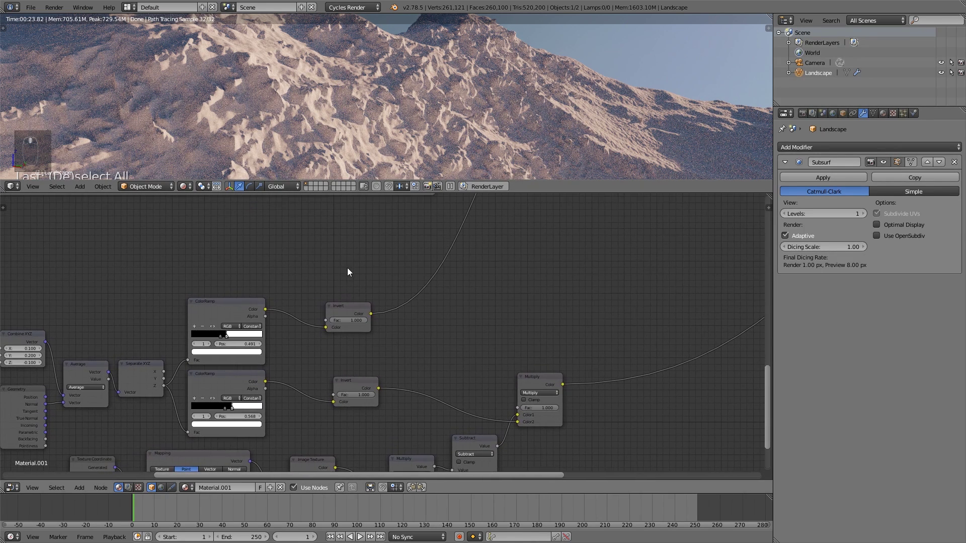
pyautogui.click(238, 311)
pyautogui.moveTo(240, 304); pyautogui.dragTo(236, 301)
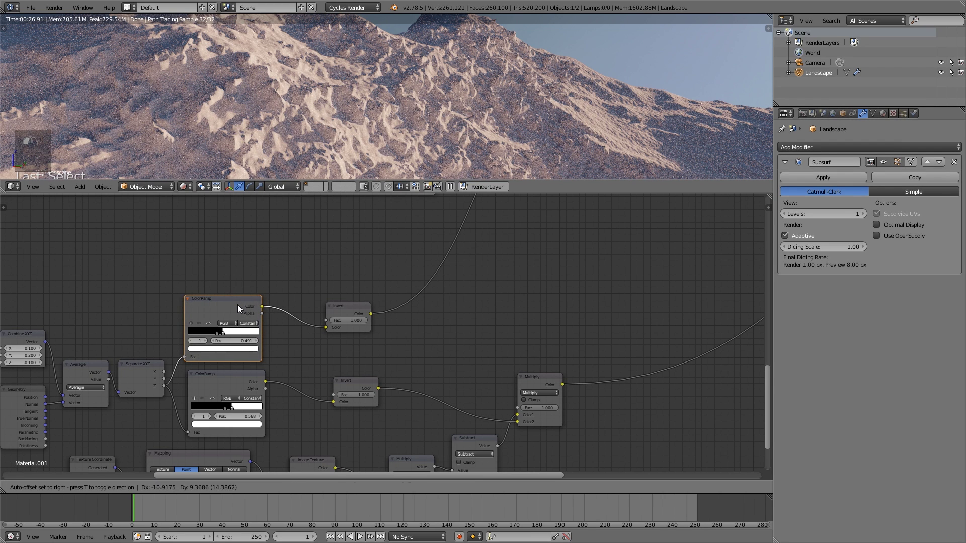
pyautogui.moveTo(475, 275); pyautogui.dragTo(360, 324, button='middle')
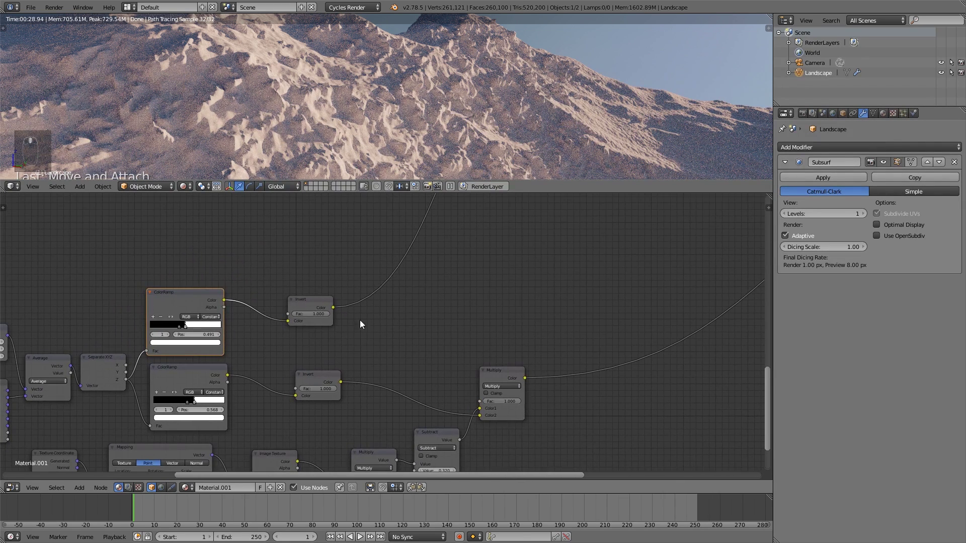
pyautogui.keyDown('ctrl'); pyautogui.keyDown('shift'); pyautogui.click(212, 379); pyautogui.keyUp('shift'); pyautogui.keyUp('ctrl')
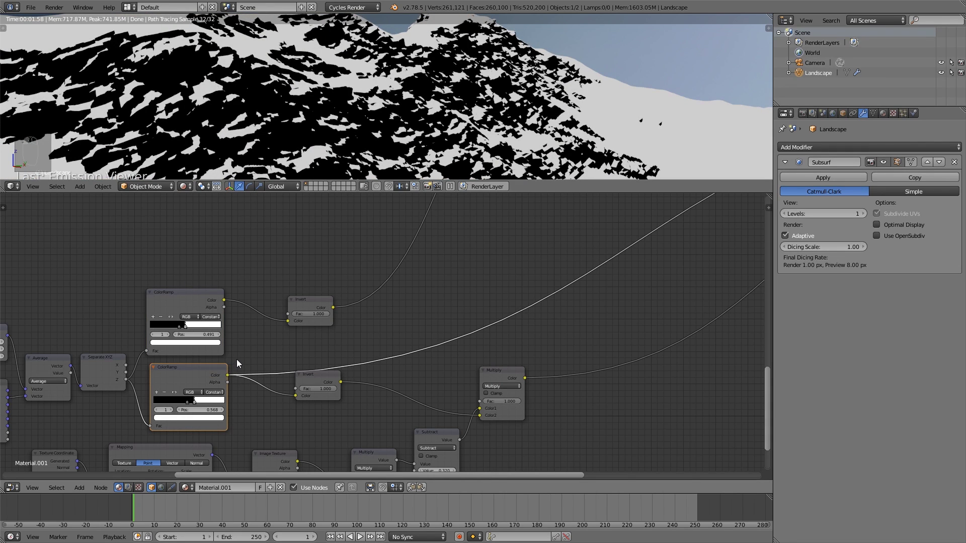
pyautogui.moveTo(200, 295); pyautogui.dragTo(245, 352, button='middle')
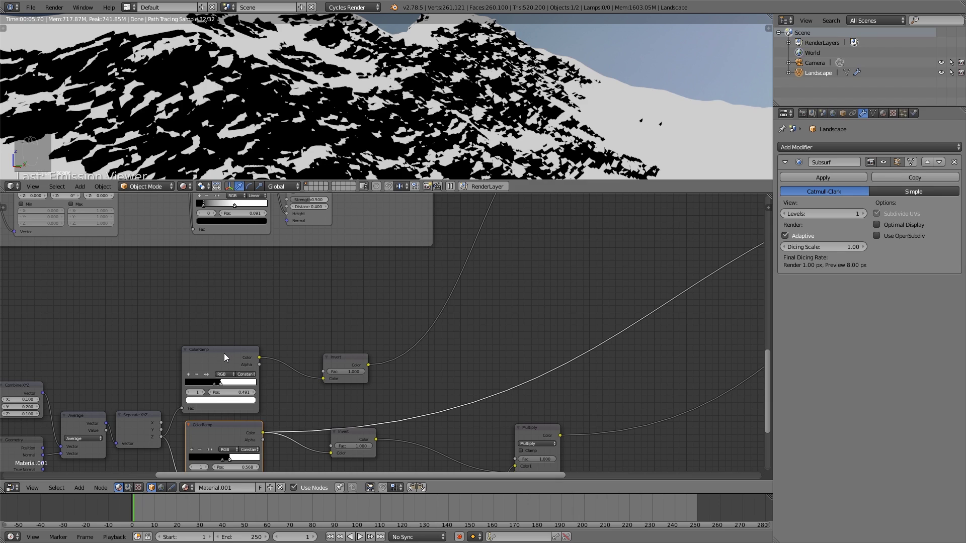
pyautogui.keyDown('ctrl'); pyautogui.keyDown('shift'); pyautogui.click(224, 353); pyautogui.keyUp('shift'); pyautogui.keyUp('ctrl')
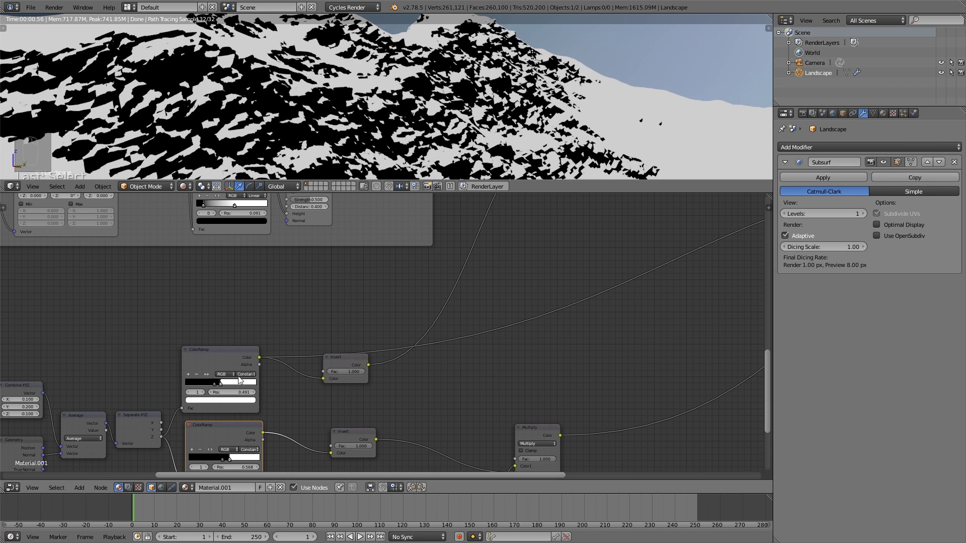
# - Duplicate the upper constant ColorRamp, place the copy above it and connect the Z output of Separate XYZ to its Fac
pyautogui.click(227, 354)
pyautogui.hotkey('shift', 'd')
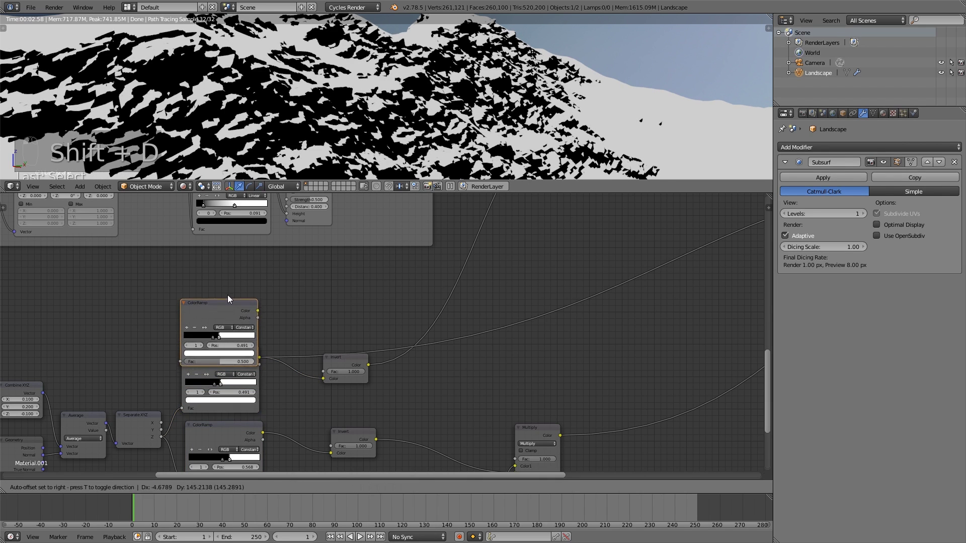
pyautogui.click(233, 267)
pyautogui.moveTo(161, 435); pyautogui.dragTo(187, 329)
# - Set the duplicated ColorRamp's interpolation to Linear and its black stop position to 0.345
pyautogui.click(251, 296)
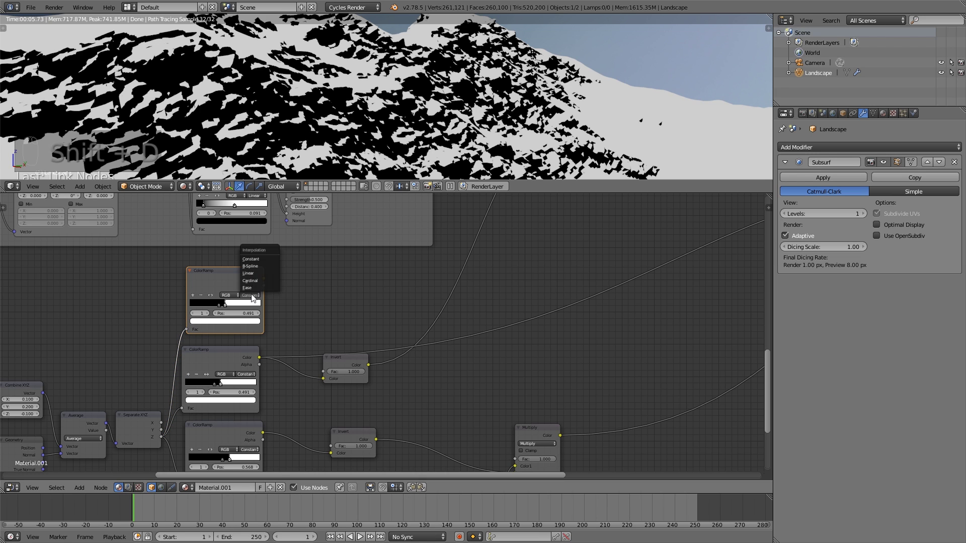
pyautogui.click(270, 267)
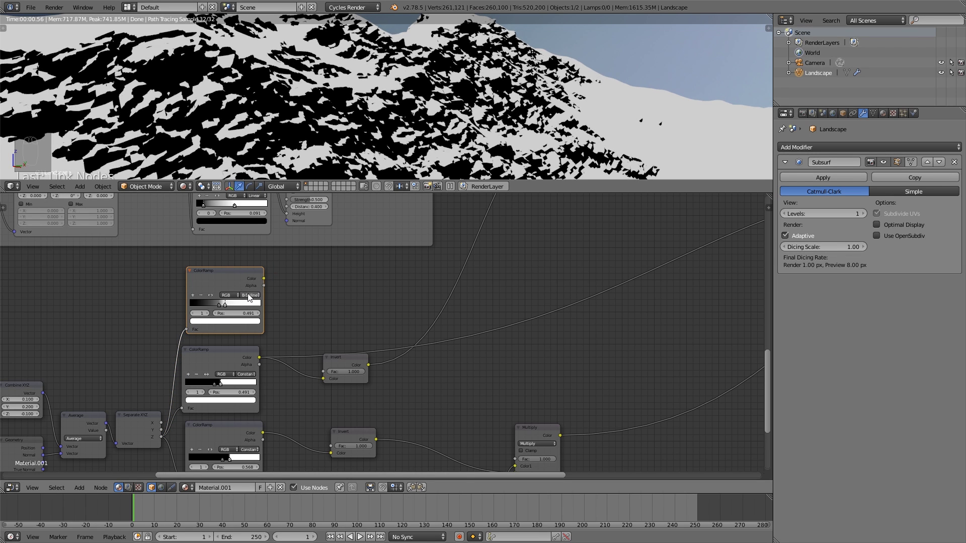
pyautogui.click(251, 296)
pyautogui.click(258, 276)
pyautogui.moveTo(225, 304); pyautogui.dragTo(216, 273)
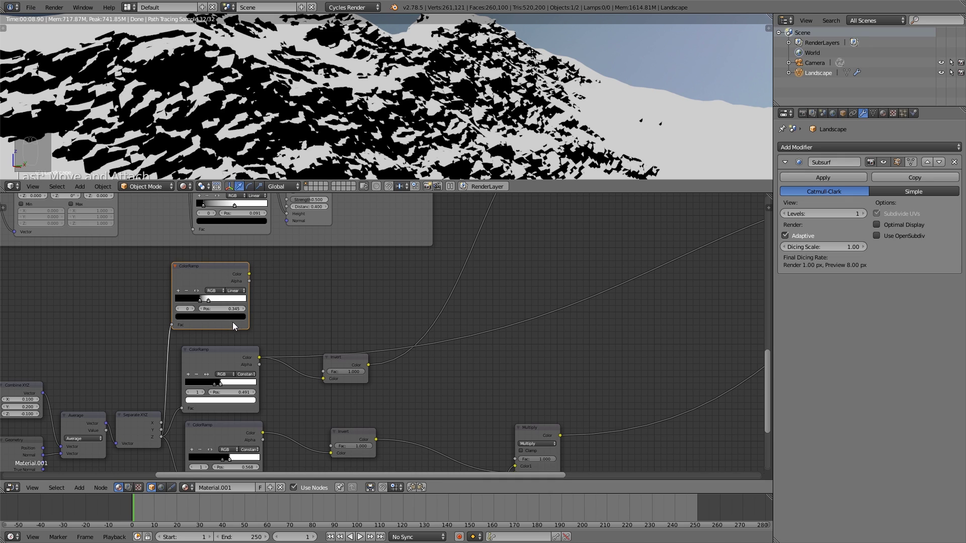
# - Space out the linear ColorRamp and the upper constant ColorRamp so the two nodes sit clearly apart
pyautogui.moveTo(238, 364); pyautogui.dragTo(232, 362)
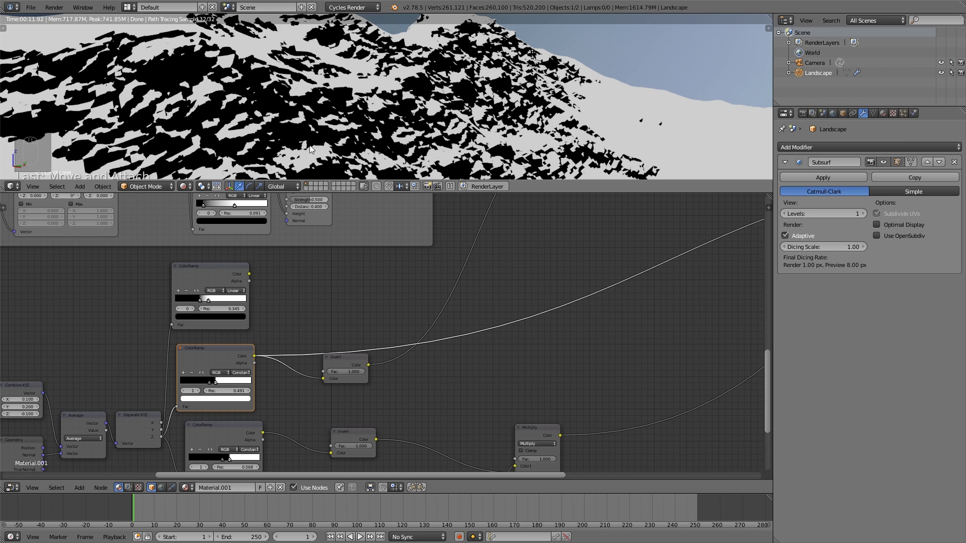
pyautogui.moveTo(336, 368); pyautogui.dragTo(309, 316, button='middle')
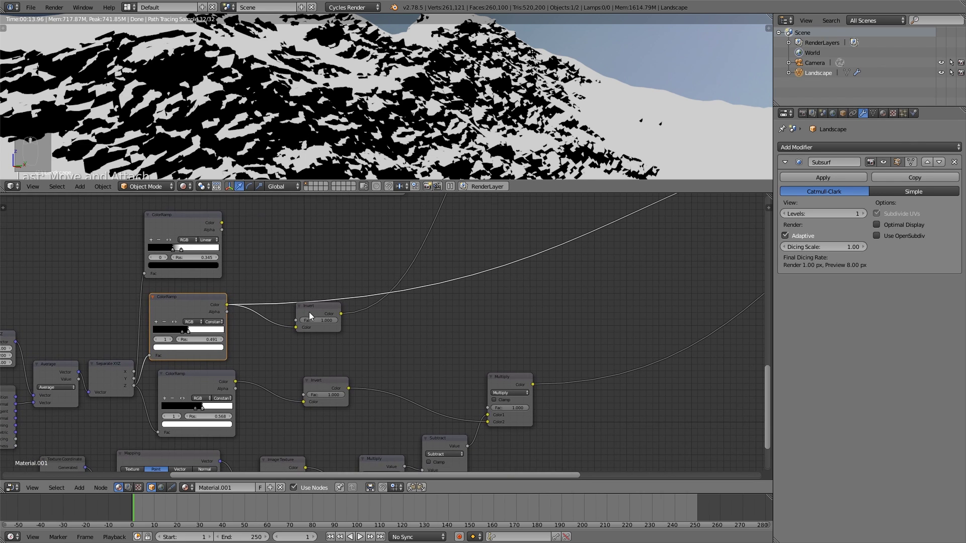
pyautogui.moveTo(204, 303); pyautogui.dragTo(216, 294)
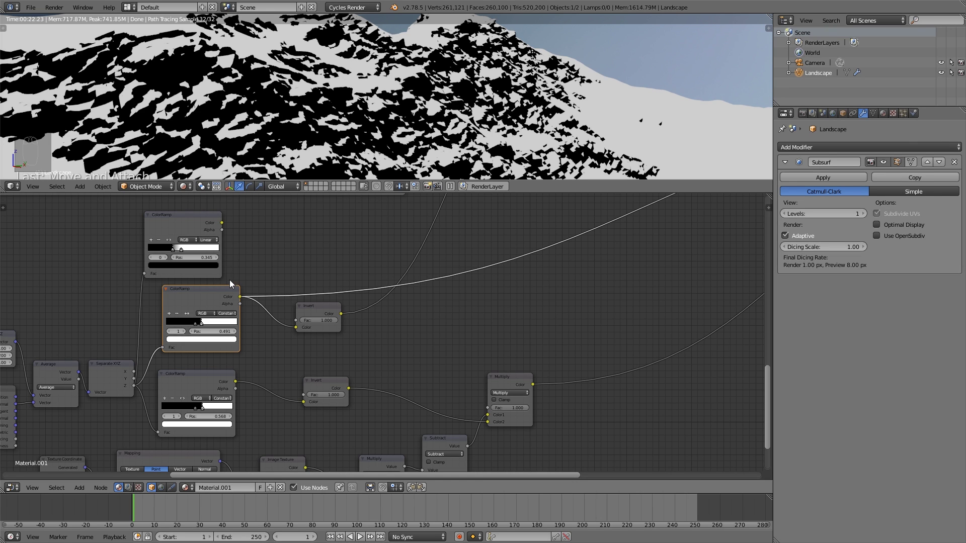
pyautogui.moveTo(238, 297); pyautogui.dragTo(202, 289, button='middle')
pyautogui.scroll(-1, 187, 276)
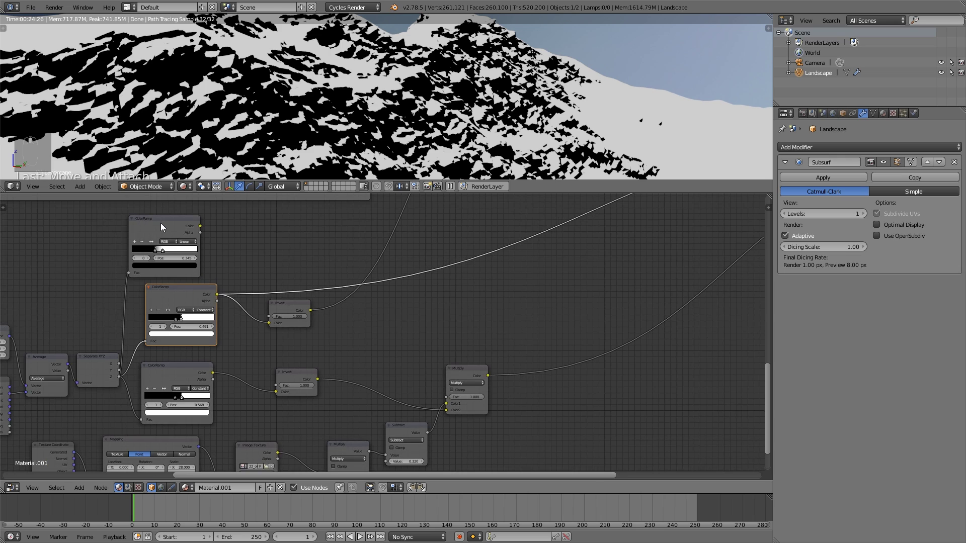
pyautogui.moveTo(161, 222); pyautogui.dragTo(175, 215)
# - Duplicate the upper Invert node, feed it the linear ColorRamp's color and preview it with the Emission Viewer
pyautogui.moveTo(288, 307); pyautogui.dragTo(294, 317)
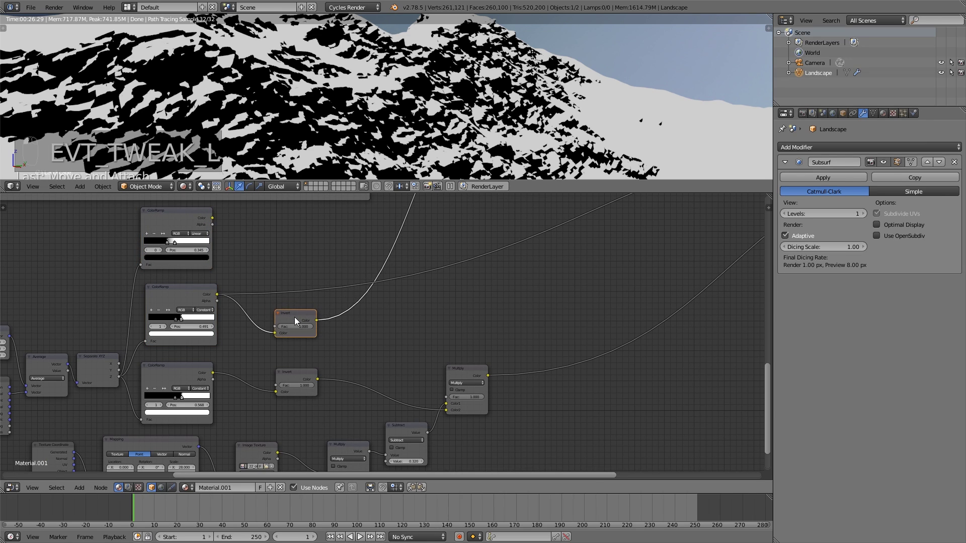
pyautogui.hotkey('shift', 'd')
pyautogui.click(240, 231)
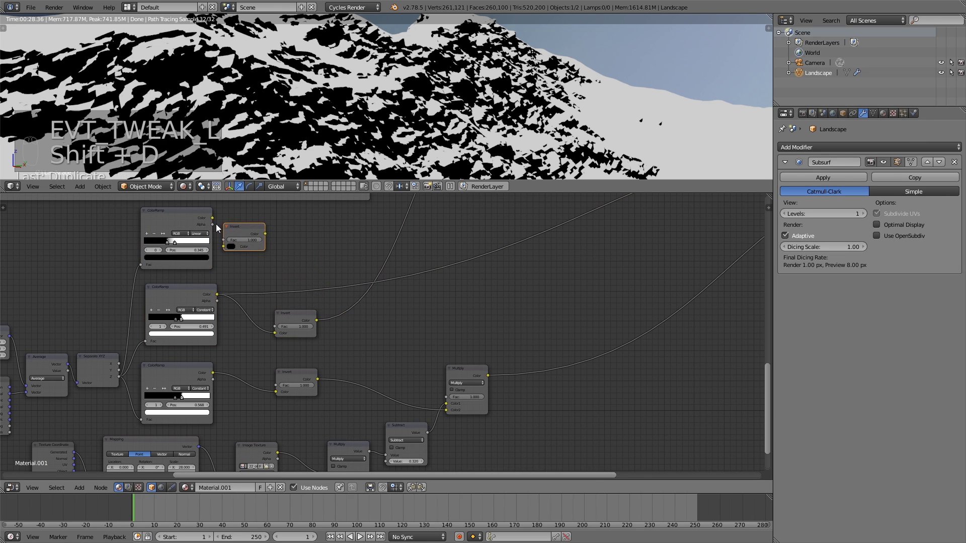
pyautogui.moveTo(213, 219); pyautogui.dragTo(227, 247)
pyautogui.keyDown('ctrl'); pyautogui.keyDown('shift'); pyautogui.click(236, 227); pyautogui.keyUp('shift'); pyautogui.keyUp('ctrl')
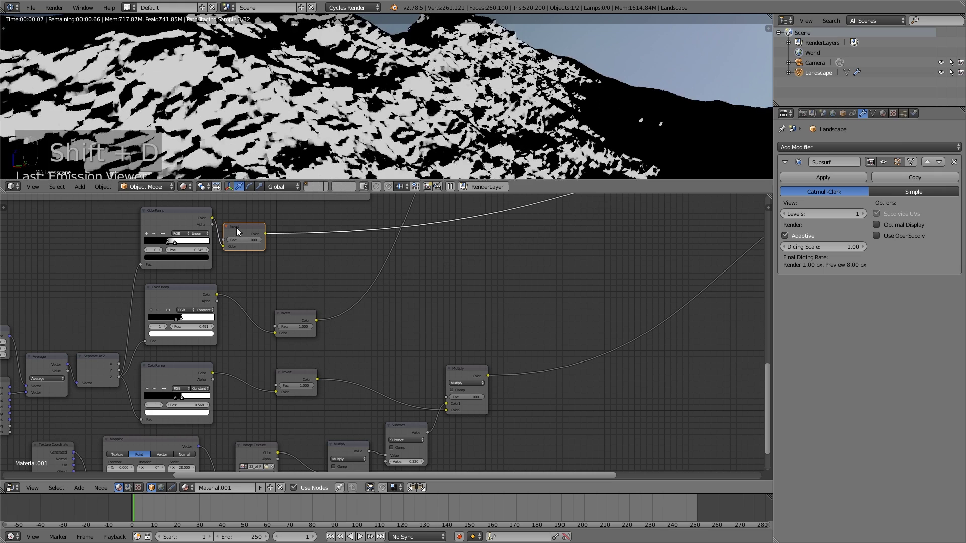
# - Preview the upper constant ColorRamp's Invert node, followed by that ColorRamp itself, to compare their masks
pyautogui.scroll(1, 286, 257)
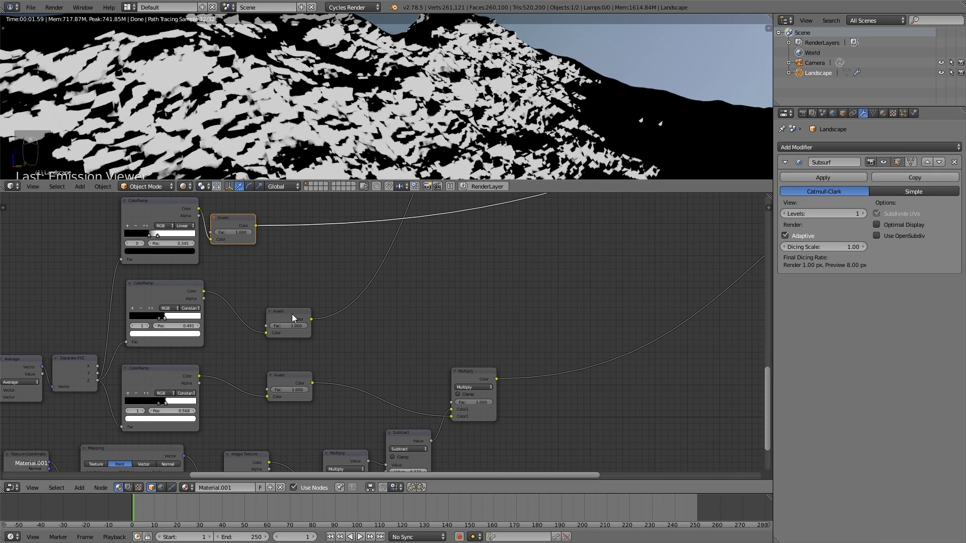
pyautogui.moveTo(292, 314); pyautogui.dragTo(289, 307)
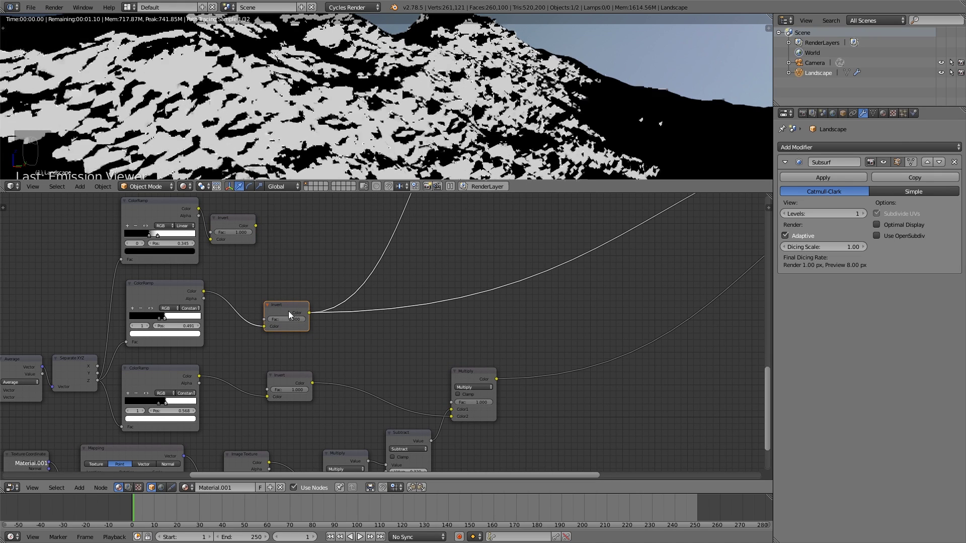
pyautogui.keyDown('ctrl'); pyautogui.keyDown('shift'); pyautogui.click(173, 292); pyautogui.keyUp('shift'); pyautogui.keyUp('ctrl')
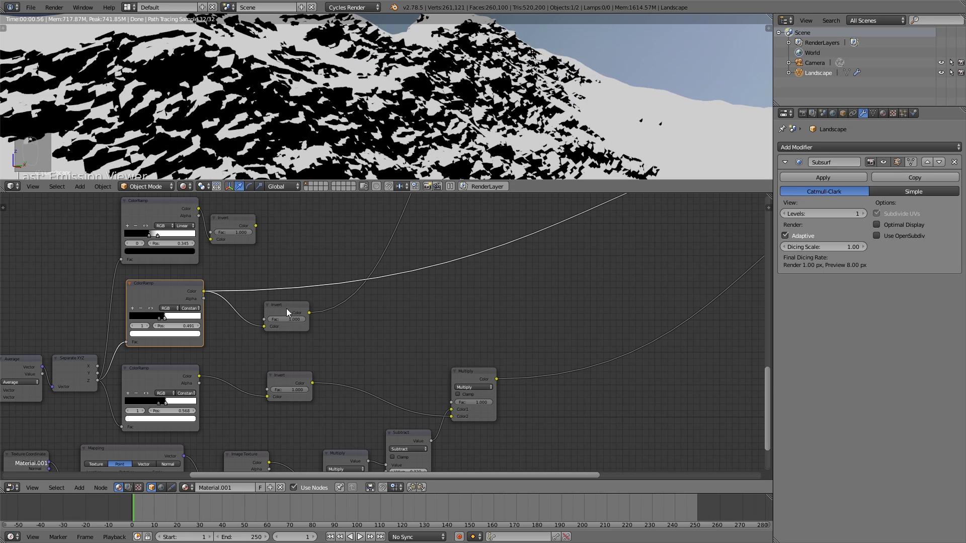
# - Move the constant ramp's Invert node aside and add a MixRGB node set to Multiply beside the duplicated Invert
pyautogui.moveTo(287, 311); pyautogui.dragTo(340, 303)
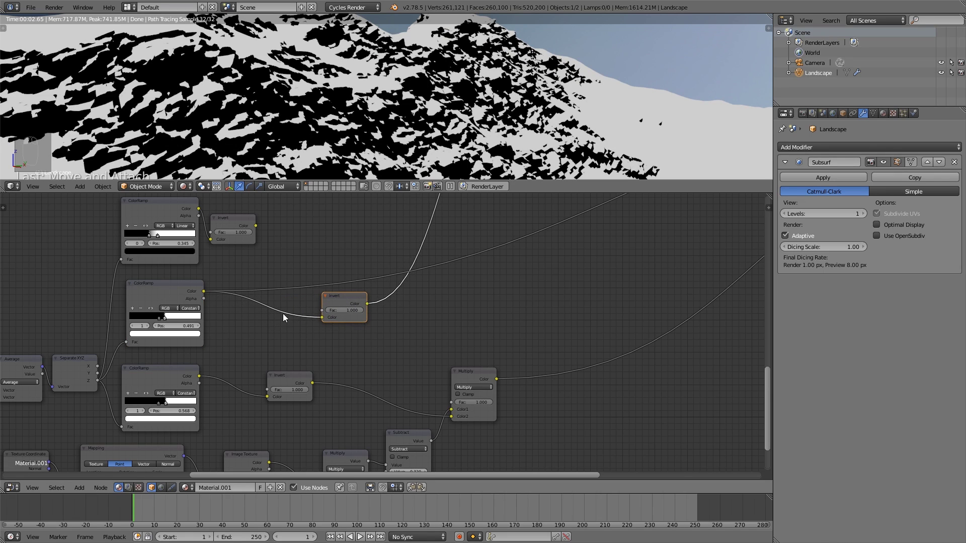
pyautogui.keyDown('shift'); pyautogui.scroll(3, 283, 313); pyautogui.keyUp('shift')
pyautogui.hotkey('shift', 'a')
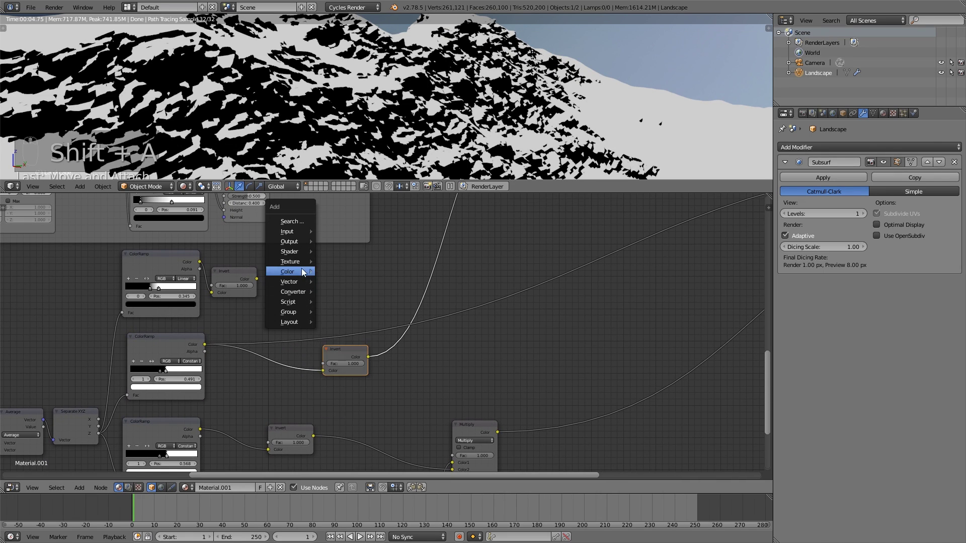
pyautogui.moveTo(301, 270)
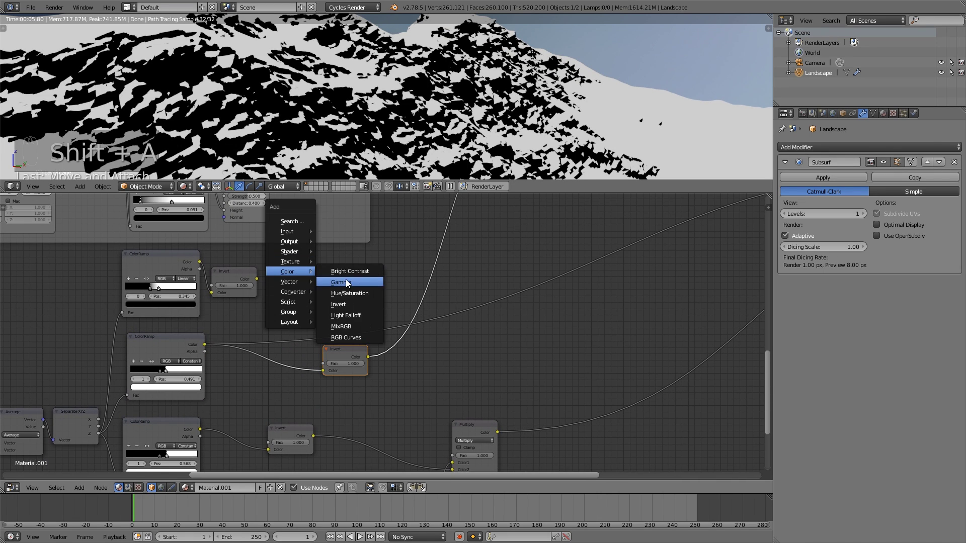
pyautogui.click(347, 327)
pyautogui.click(274, 276)
pyautogui.click(297, 296)
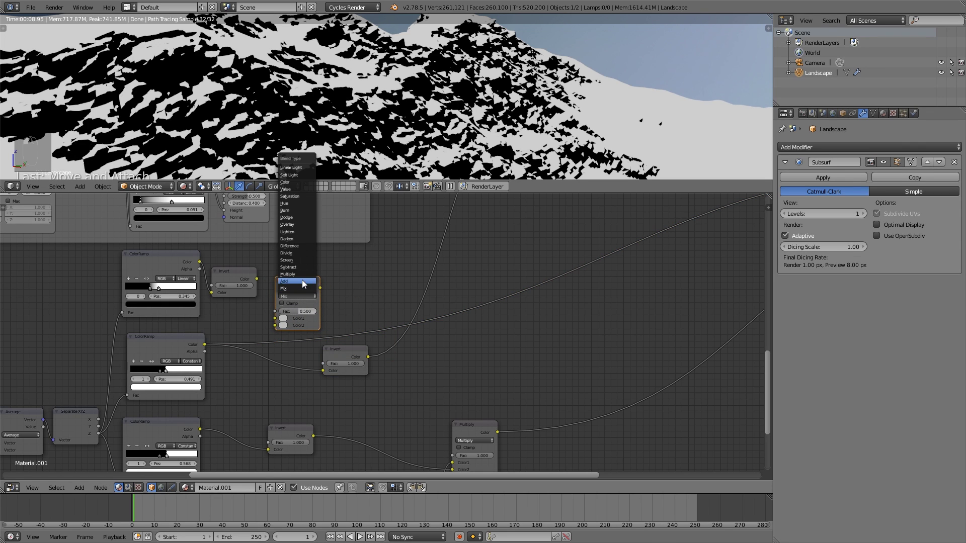
pyautogui.click(288, 275)
# - Connect the duplicated Invert to Color1 and the upper constant ColorRamp to Color2 of the new Multiply node, and preview the result
pyautogui.click(170, 345)
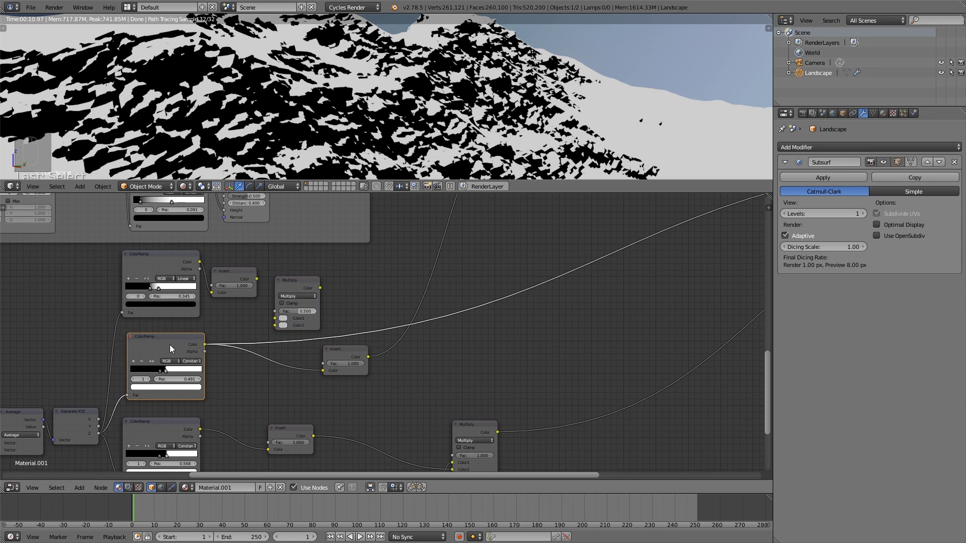
pyautogui.moveTo(342, 344); pyautogui.dragTo(338, 347)
pyautogui.moveTo(204, 345); pyautogui.dragTo(275, 326)
pyautogui.moveTo(257, 279); pyautogui.dragTo(280, 318)
pyautogui.keyDown('ctrl'); pyautogui.keyDown('shift'); pyautogui.click(300, 286); pyautogui.keyUp('shift'); pyautogui.keyUp('ctrl')
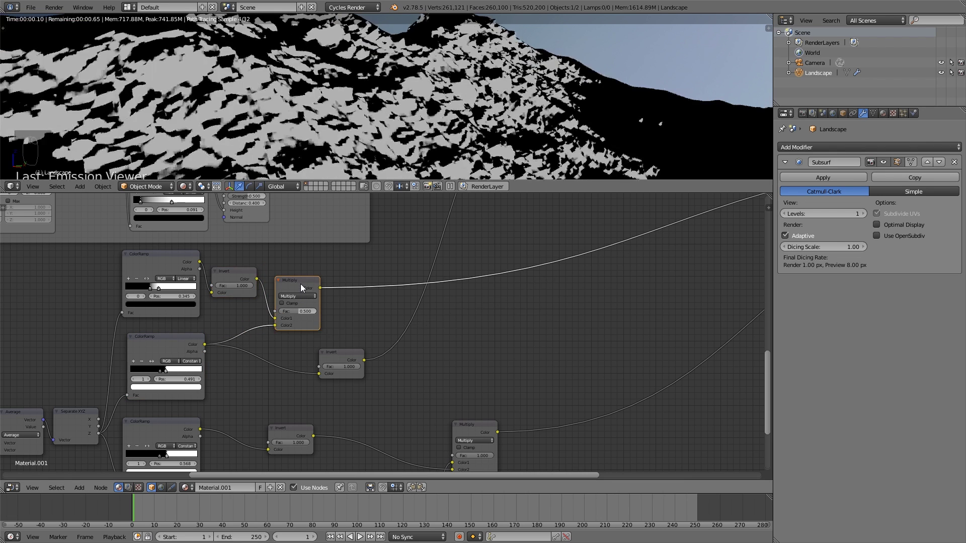
# - Shift the linear ColorRamp's stops towards the dark end, with the black stop at 0.164, and set its interpolation to Ease
pyautogui.moveTo(158, 287); pyautogui.dragTo(136, 290)
pyautogui.click(185, 274)
pyautogui.click(187, 278)
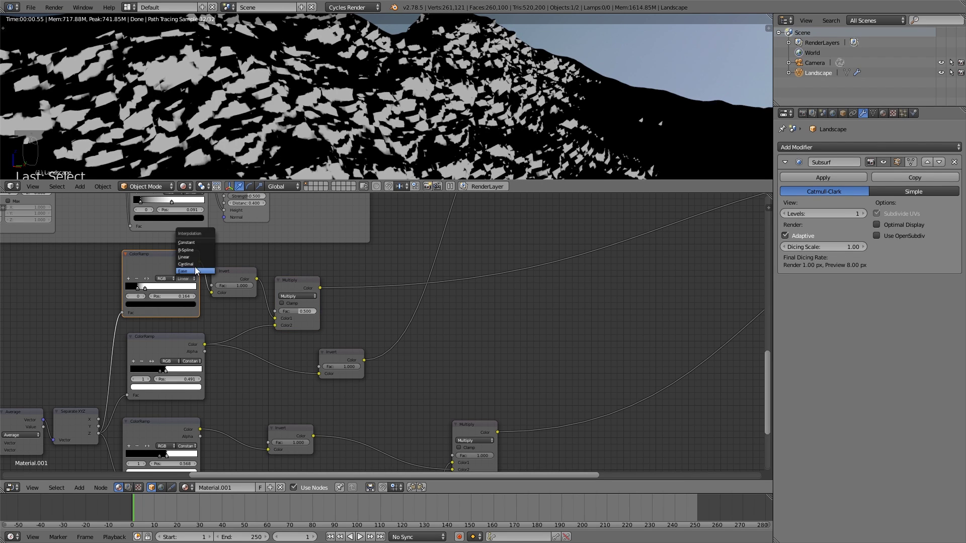
pyautogui.click(195, 272)
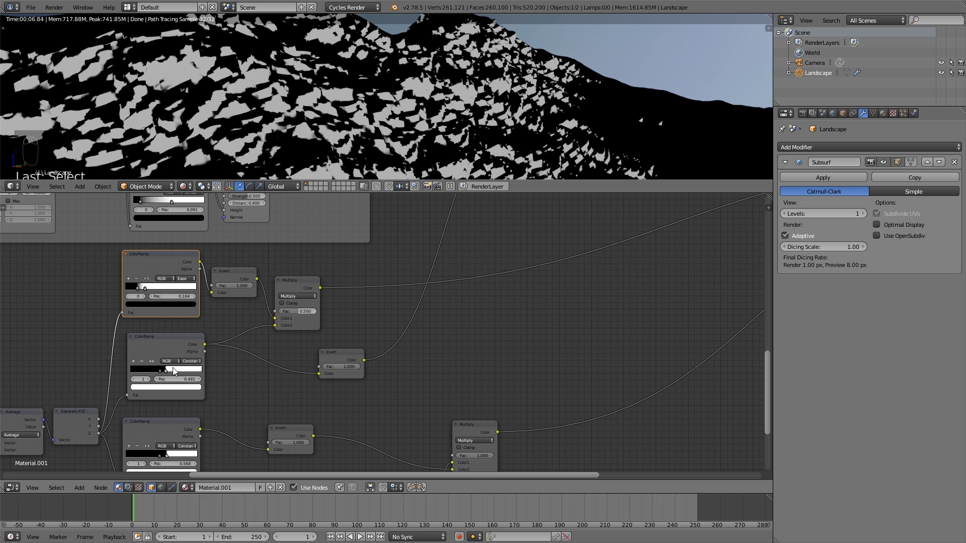
# - Try moving the white stop of the upper constant ColorRamp slightly, and undo the change
pyautogui.moveTo(166, 371); pyautogui.dragTo(170, 371)
pyautogui.hotkey('ctrl', 'z')
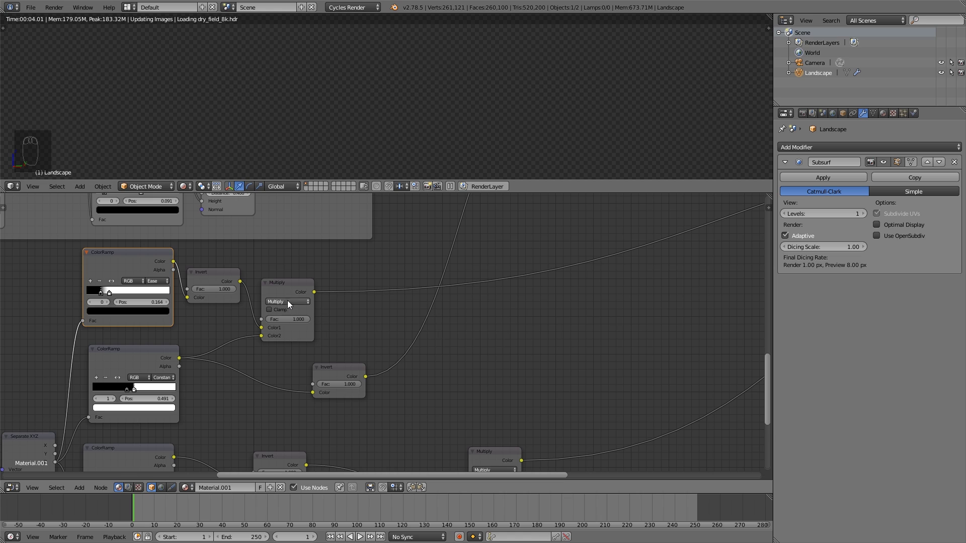
# - Preview the new Multiply node and its Invert input while setting the Ease ColorRamp's white stop to 0.686 and black stop to 0.527
pyautogui.keyDown('ctrl'); pyautogui.keyDown('shift'); pyautogui.click(294, 288); pyautogui.keyUp('shift'); pyautogui.keyUp('ctrl')
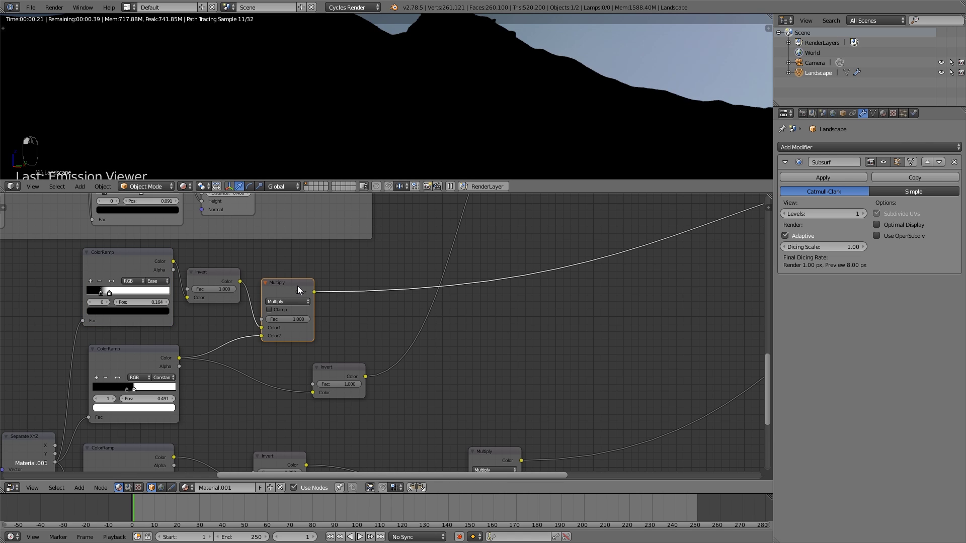
pyautogui.moveTo(112, 293); pyautogui.dragTo(128, 292)
pyautogui.click(102, 292)
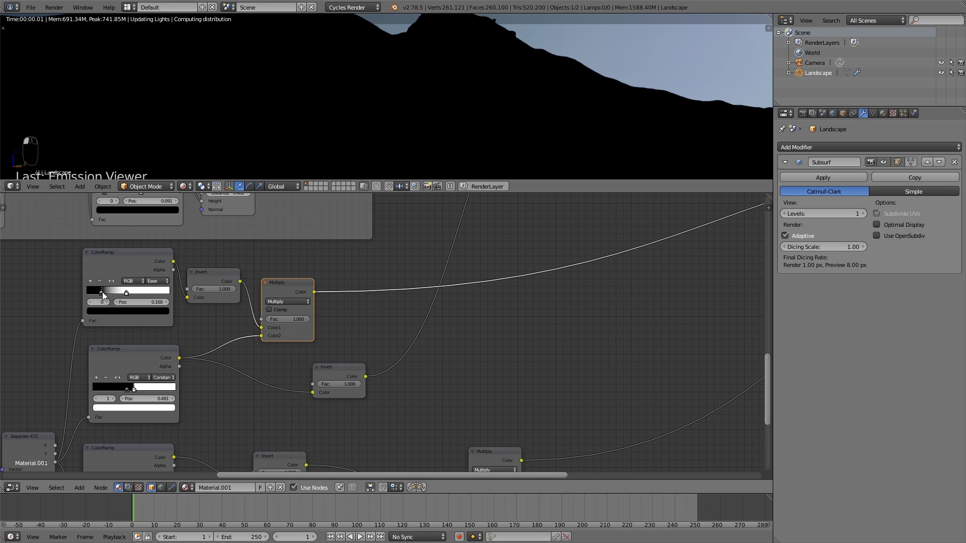
pyautogui.keyDown('ctrl'); pyautogui.keyDown('shift'); pyautogui.click(222, 274); pyautogui.keyUp('shift'); pyautogui.keyUp('ctrl')
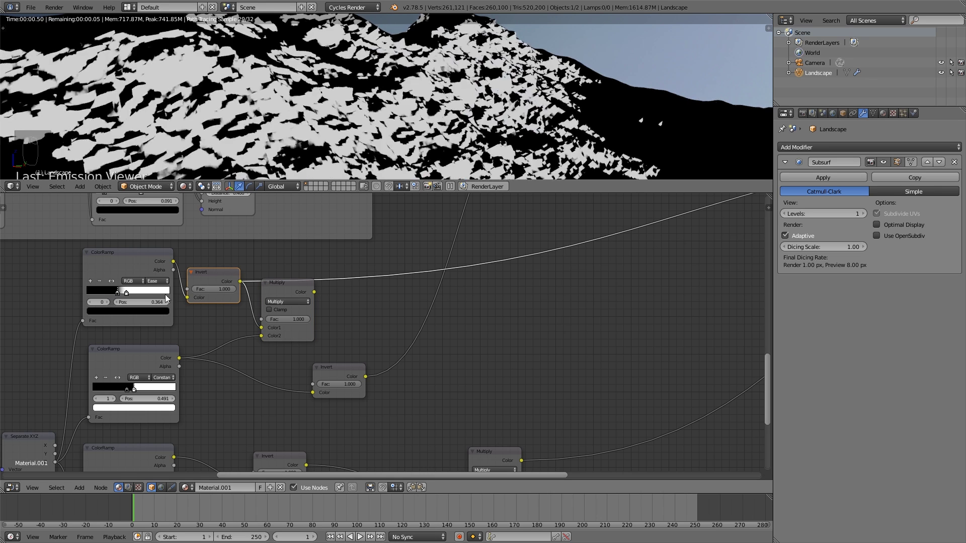
pyautogui.keyDown('ctrl'); pyautogui.keyDown('shift'); pyautogui.click(283, 292); pyautogui.keyUp('shift'); pyautogui.keyUp('ctrl')
pyautogui.moveTo(127, 290); pyautogui.dragTo(156, 292)
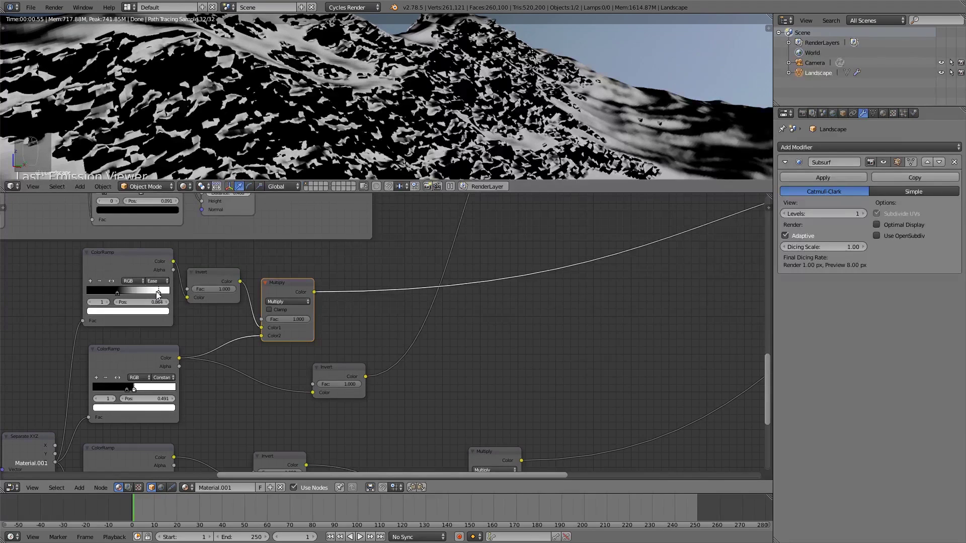
pyautogui.click(117, 291)
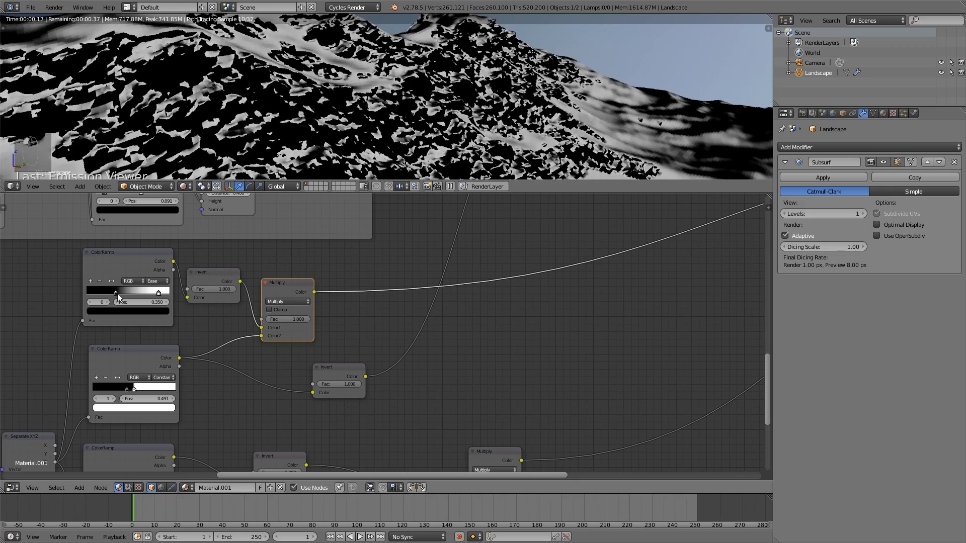
pyautogui.moveTo(117, 294); pyautogui.dragTo(142, 294)
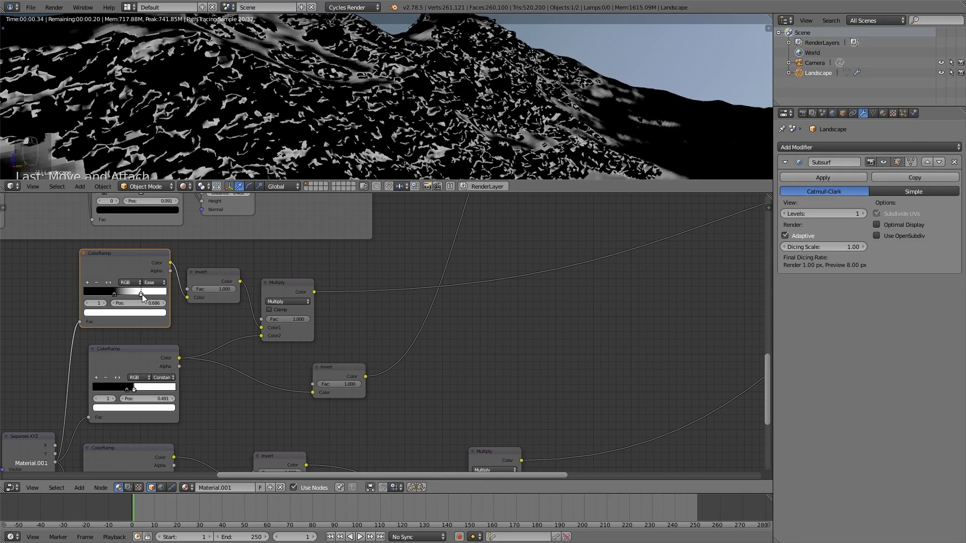
pyautogui.scroll(-5, 446, 95)
pyautogui.scroll(1, 234, 278)
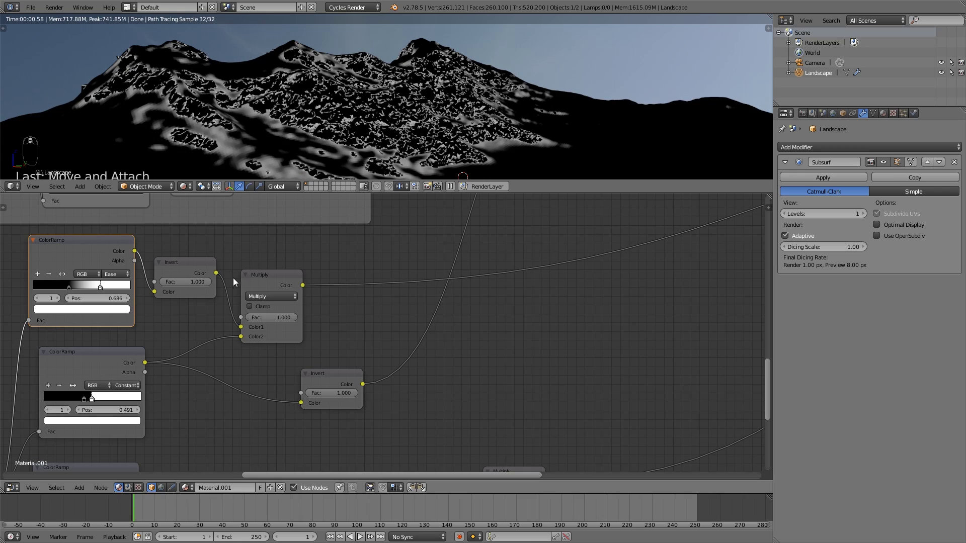
pyautogui.moveTo(73, 289); pyautogui.dragTo(84, 283)
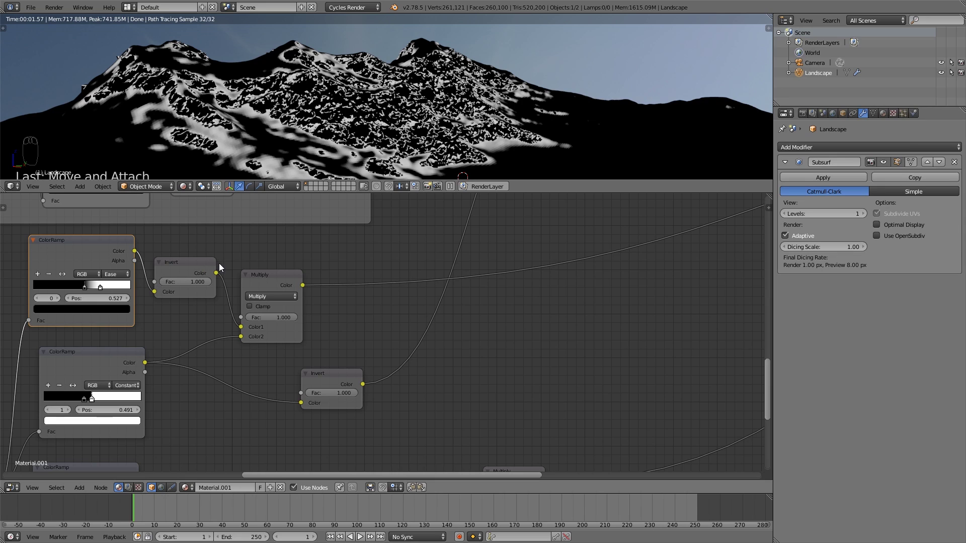
# - Tidy the mask nodes by spacing out the Ease ColorRamp, its Invert, the Multiply node and the constant ColorRamp below
pyautogui.scroll(-2, 224, 270)
pyautogui.moveTo(229, 273); pyautogui.dragTo(270, 239, button='middle')
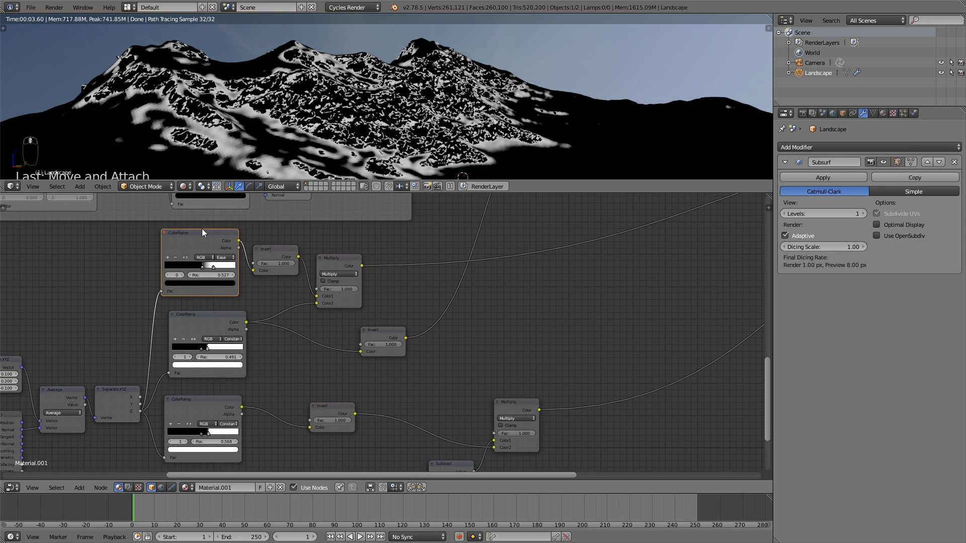
pyautogui.moveTo(204, 232); pyautogui.dragTo(206, 236)
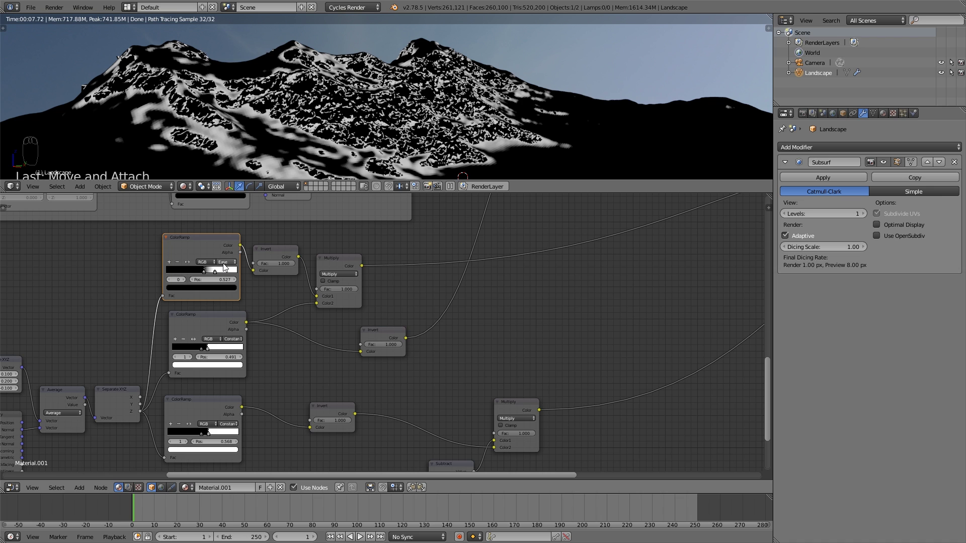
pyautogui.moveTo(279, 251); pyautogui.dragTo(280, 247)
pyautogui.moveTo(345, 259); pyautogui.dragTo(358, 251)
pyautogui.moveTo(222, 320); pyautogui.dragTo(222, 327)
pyautogui.moveTo(362, 307); pyautogui.dragTo(273, 309, button='middle')
pyautogui.moveTo(272, 309); pyautogui.dragTo(279, 296)
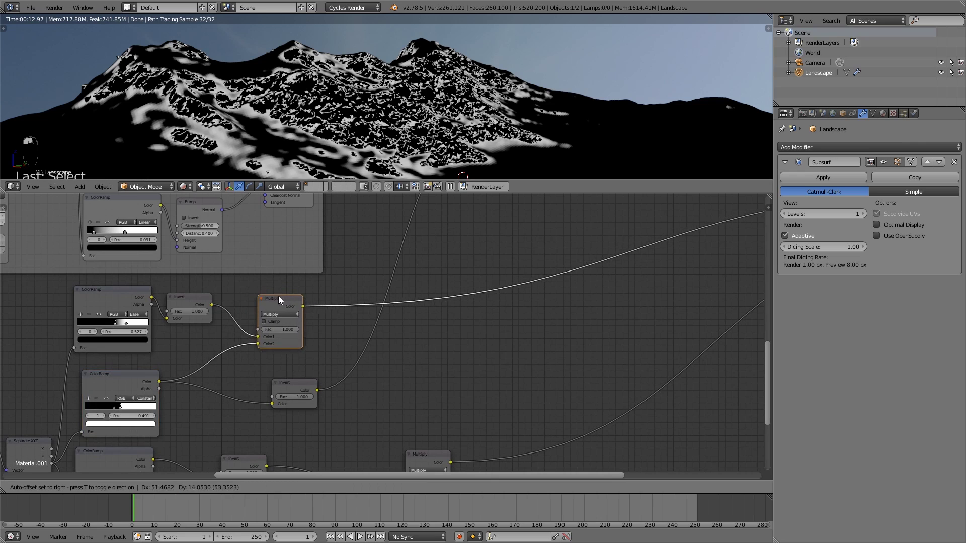
# - Nudge the rightmost texture frame slightly and move the Mix Shader node further right to make room around it
pyautogui.scroll(-2, 271, 378)
pyautogui.moveTo(452, 303); pyautogui.dragTo(384, 405, button='middle')
pyautogui.scroll(-2, 271, 378)
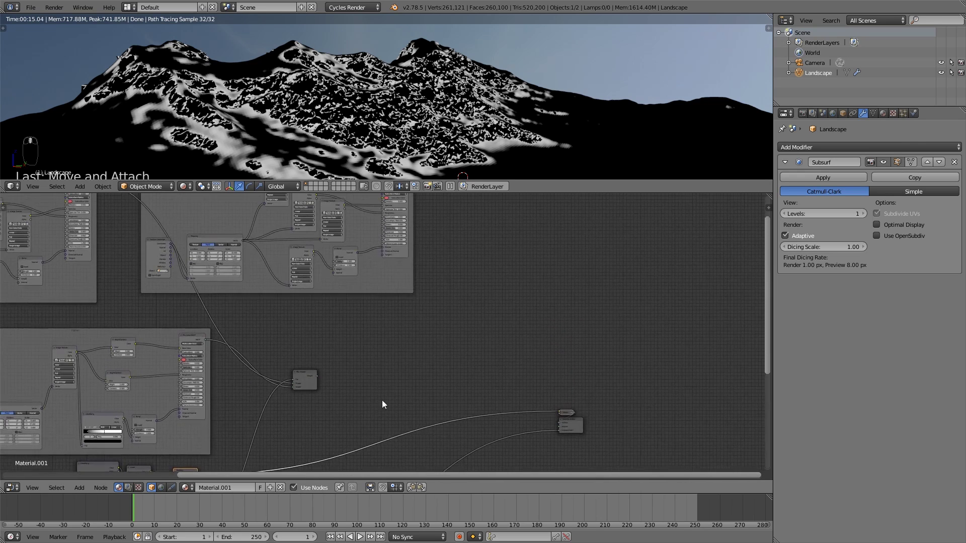
pyautogui.scroll(-1, 346, 276)
pyautogui.click(357, 220)
pyautogui.moveTo(357, 220); pyautogui.dragTo(360, 209)
pyautogui.moveTo(345, 370); pyautogui.dragTo(335, 315, button='middle')
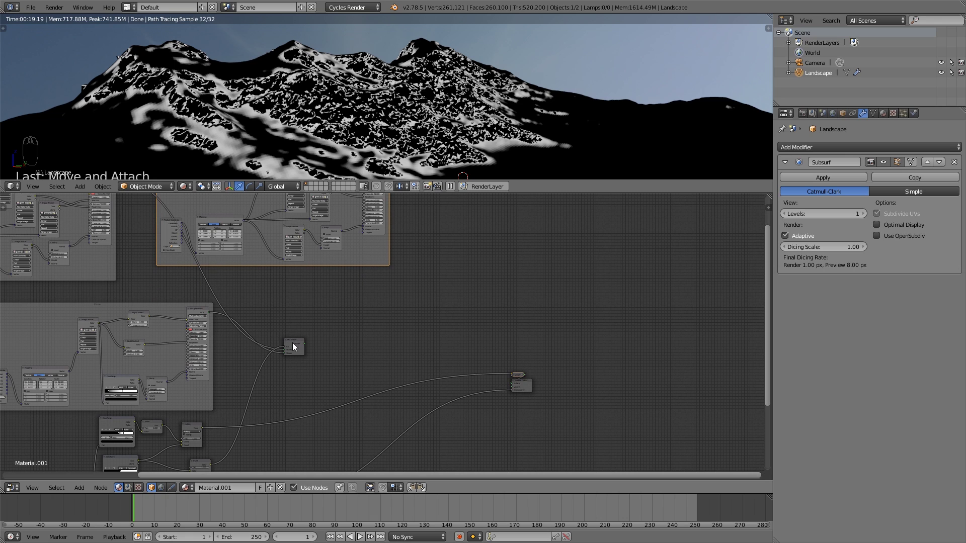
pyautogui.moveTo(292, 342); pyautogui.dragTo(369, 344)
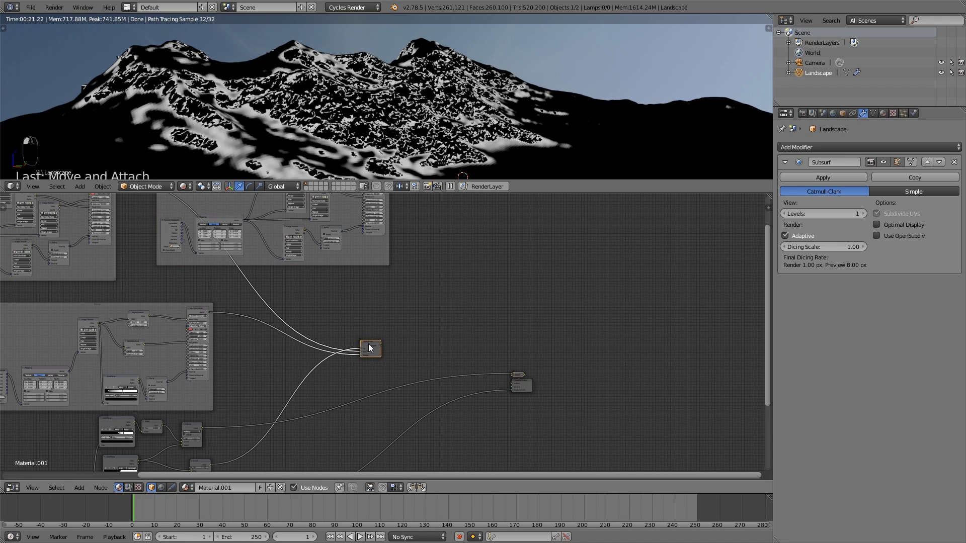
# - Duplicate the Mix Shader, place the copy beside the original, and connect the original's output to the copy's first Shader input
pyautogui.hotkey('shift', 'd')
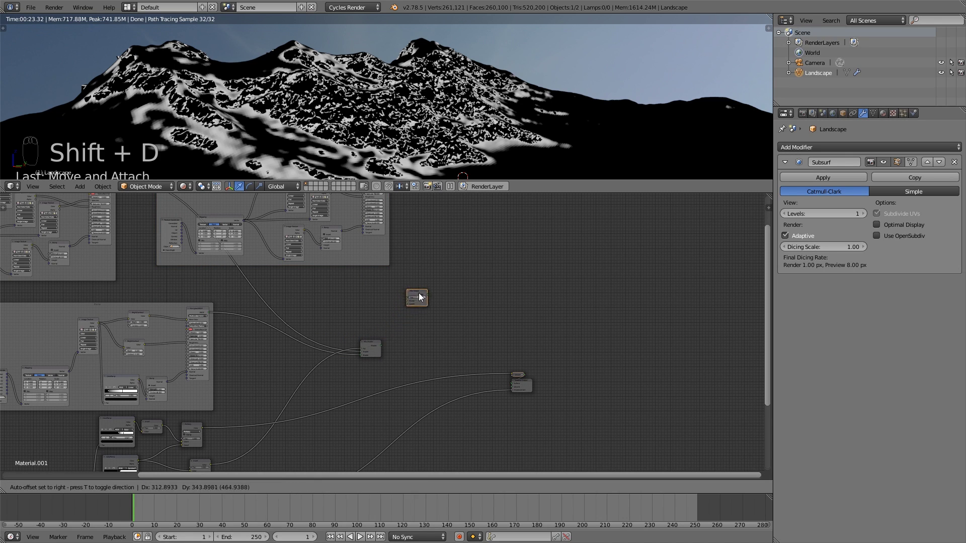
pyautogui.click(406, 338)
pyautogui.moveTo(421, 295); pyautogui.dragTo(404, 331, button='middle')
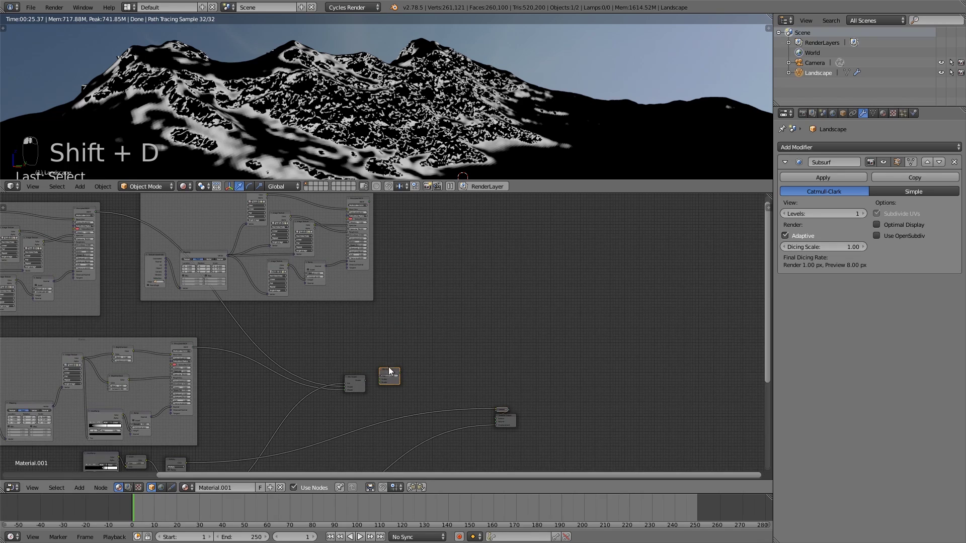
pyautogui.moveTo(355, 374); pyautogui.dragTo(387, 379)
pyautogui.scroll(1, 359, 385)
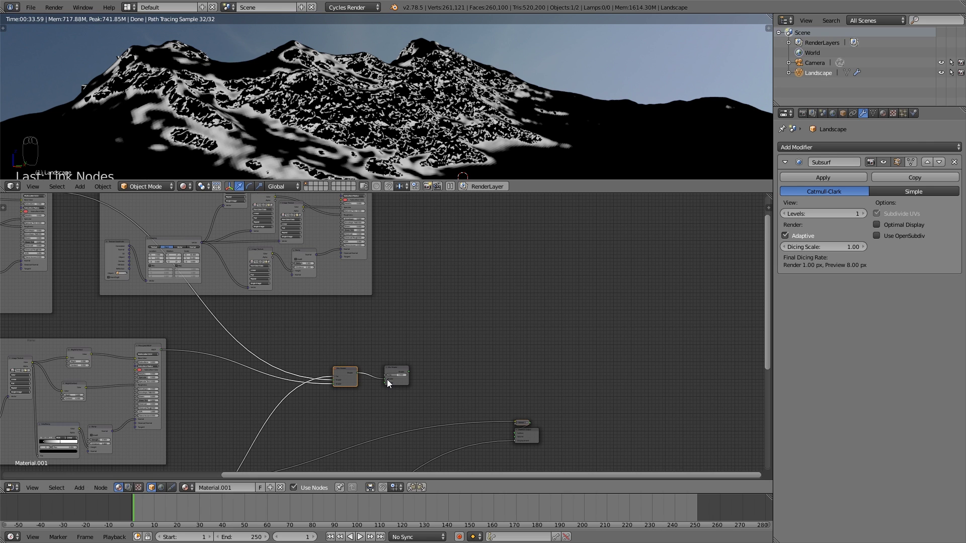
# - Connect the rightmost frame's Principled BSDF to the second Shader input of the duplicated Mix Shader, and reposition that Mix Shader
pyautogui.keyDown('shift'); pyautogui.scroll(4, 388, 379); pyautogui.keyUp('shift')
pyautogui.click(369, 229)
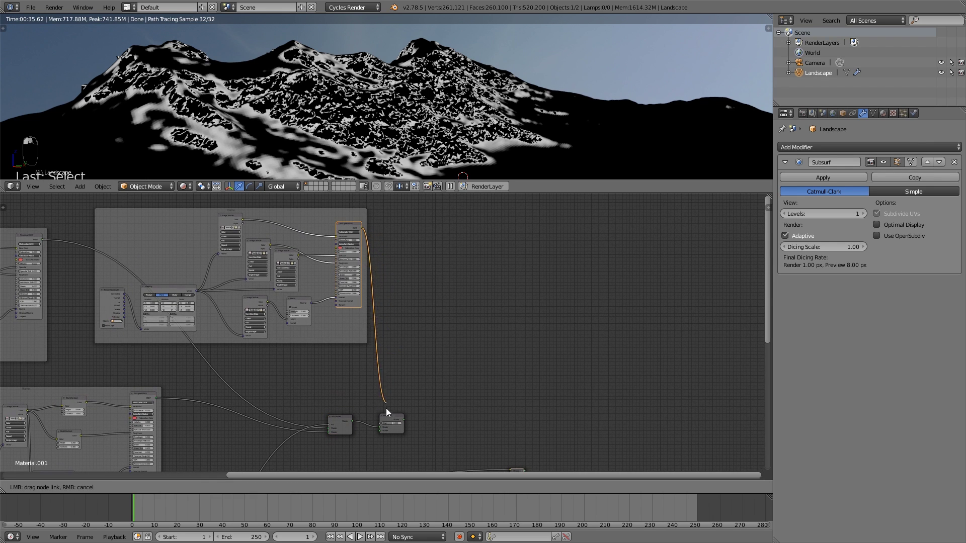
pyautogui.moveTo(385, 408); pyautogui.dragTo(382, 431)
pyautogui.scroll(2, 387, 426)
pyautogui.moveTo(398, 326); pyautogui.dragTo(429, 303)
# - Connect the new Multiply mask to the duplicated Mix Shader's Fac input and preview that shader on the landscape
pyautogui.moveTo(406, 380); pyautogui.dragTo(454, 283, button='middle')
pyautogui.scroll(-2, 402, 297)
pyautogui.moveTo(327, 307); pyautogui.dragTo(371, 253, button='middle')
pyautogui.scroll(1, 327, 307)
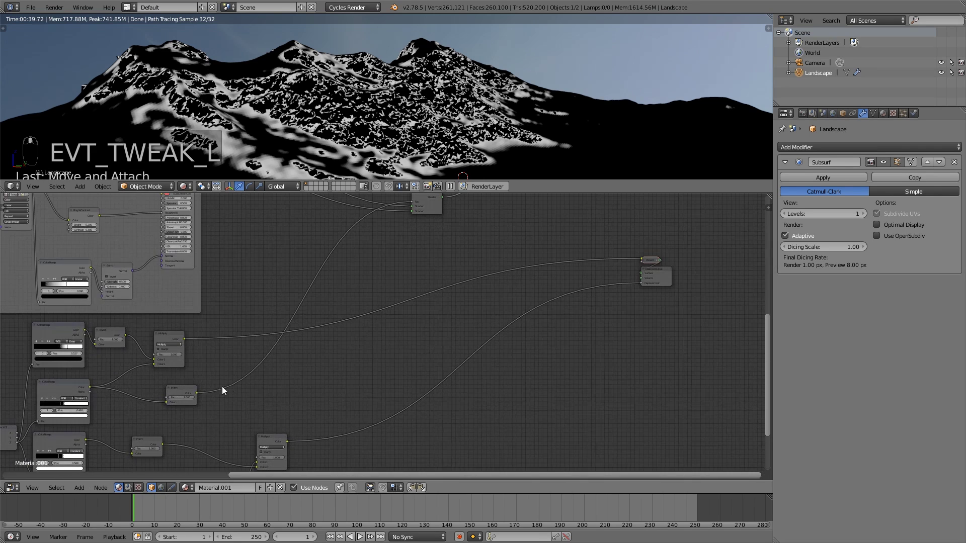
pyautogui.moveTo(216, 376); pyautogui.dragTo(192, 411, button='middle')
pyautogui.moveTo(160, 373); pyautogui.dragTo(493, 202)
pyautogui.moveTo(496, 205); pyautogui.dragTo(376, 370, button='middle')
pyautogui.keyDown('ctrl'); pyautogui.keyDown('shift'); pyautogui.click(373, 321); pyautogui.keyUp('shift'); pyautogui.keyUp('ctrl')
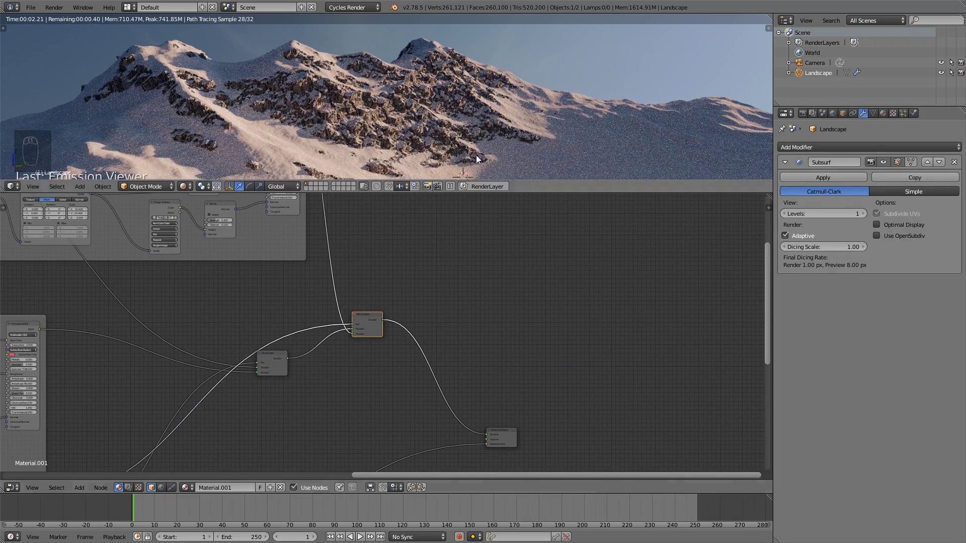
# - Disconnect the image texture from the rightmost Principled BSDF's Base Color and set that colour to red to reveal the masked areas
pyautogui.scroll(3, 556, 137)
pyautogui.scroll(4, 528, 134)
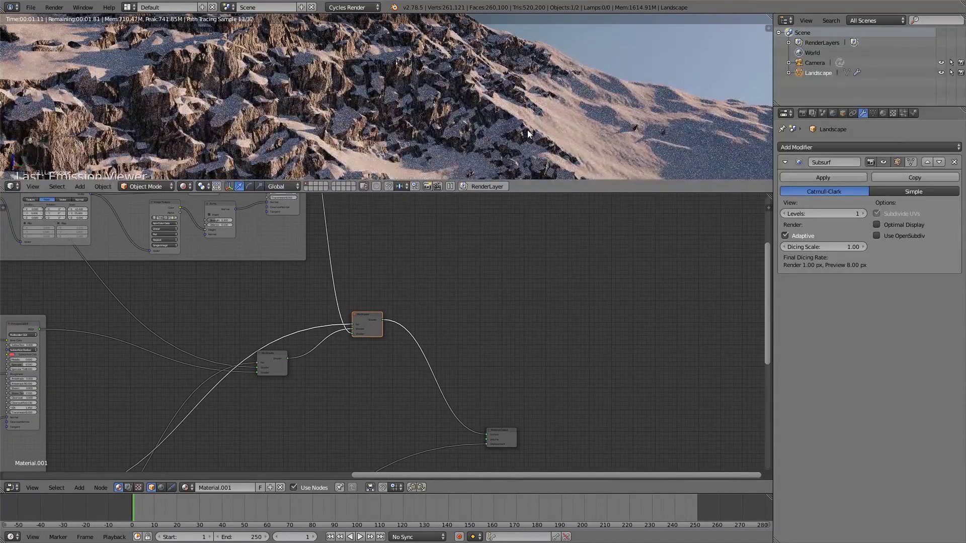
pyautogui.scroll(-2, 462, 306)
pyautogui.scroll(3, 462, 304)
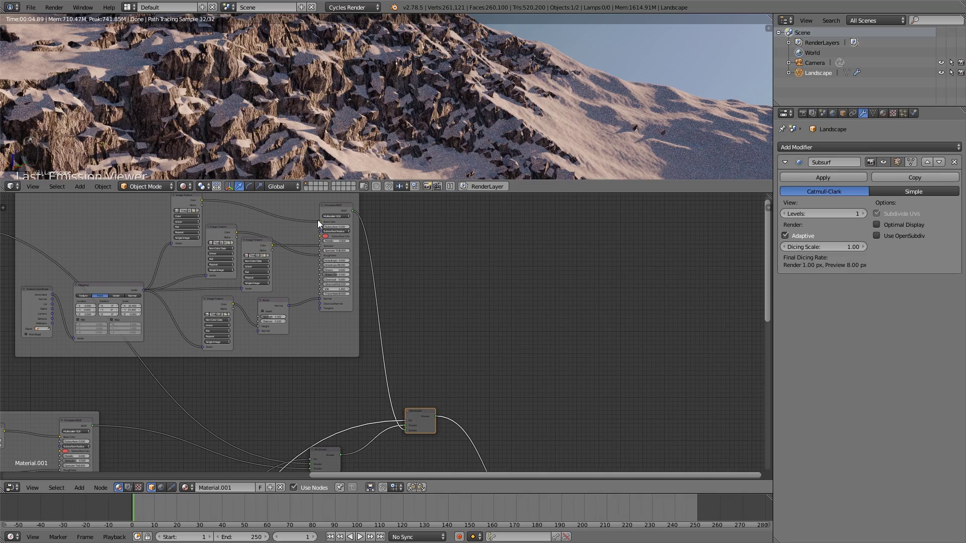
pyautogui.moveTo(318, 219); pyautogui.dragTo(271, 214)
pyautogui.click(325, 221)
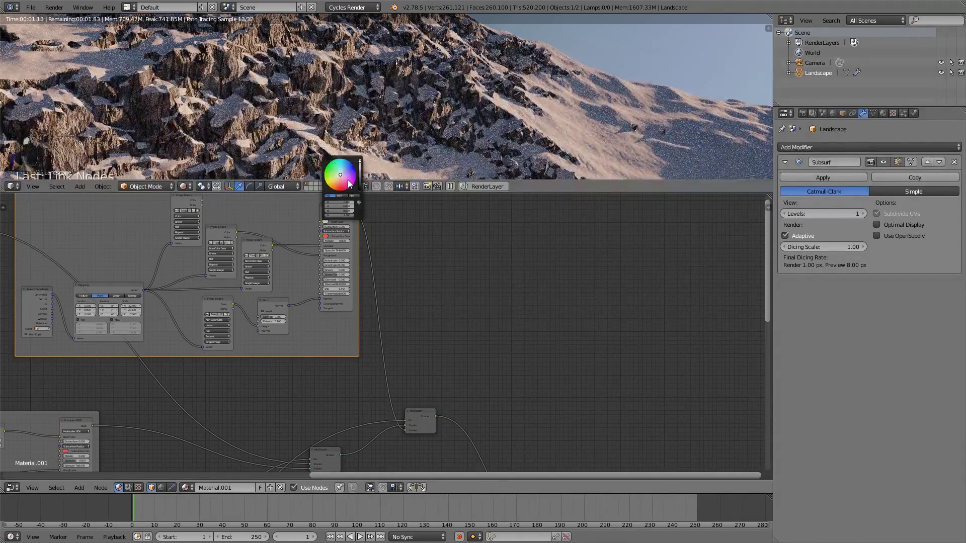
pyautogui.click(351, 184)
pyautogui.scroll(-2, 544, 316)
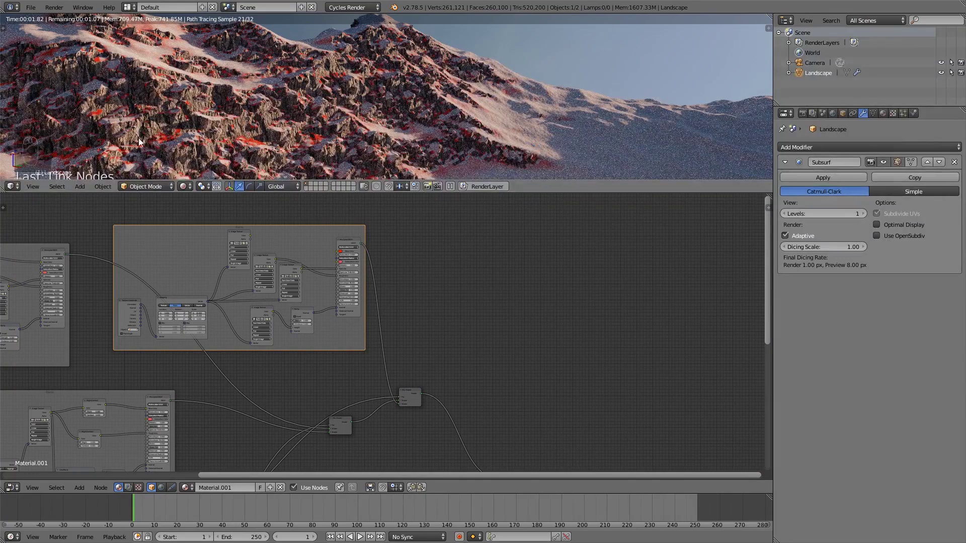
pyautogui.scroll(-1, 482, 285)
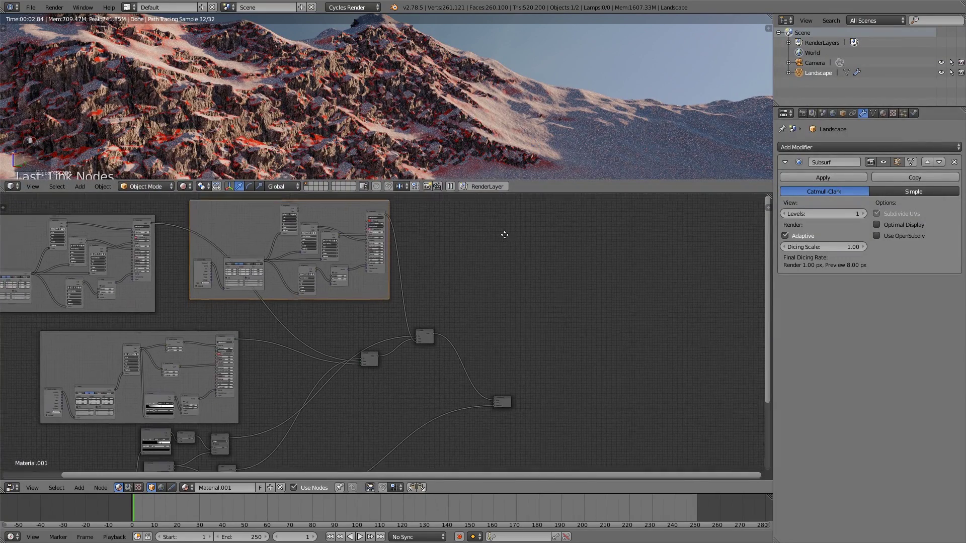
# - Shift the white stop of the Ease ColorRamp slightly further towards the light end
pyautogui.scroll(3, 351, 335)
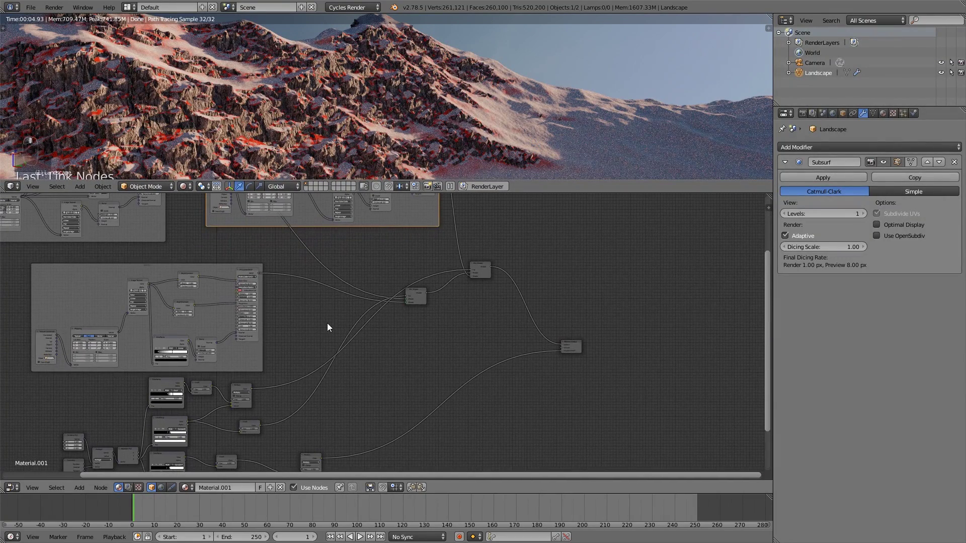
pyautogui.scroll(2, 322, 322)
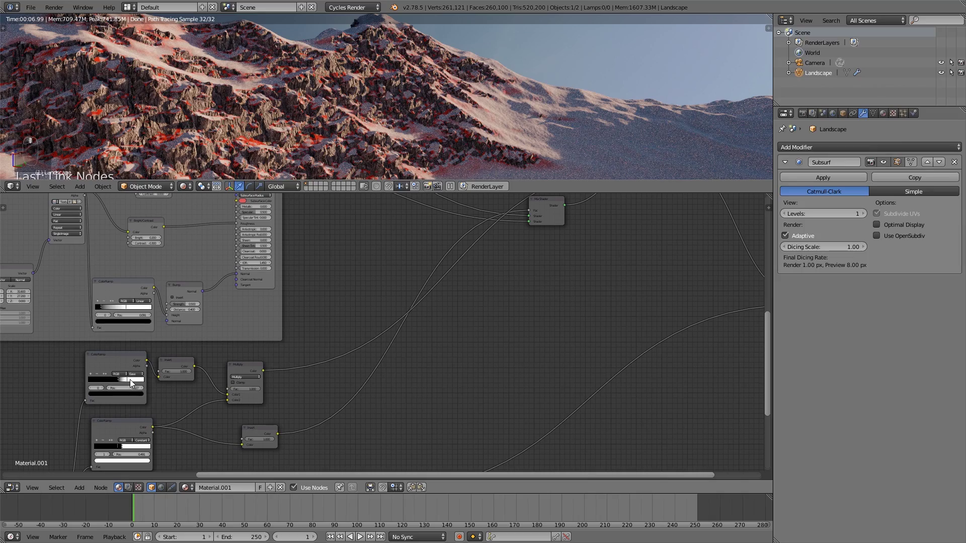
pyautogui.moveTo(127, 379); pyautogui.dragTo(131, 380)
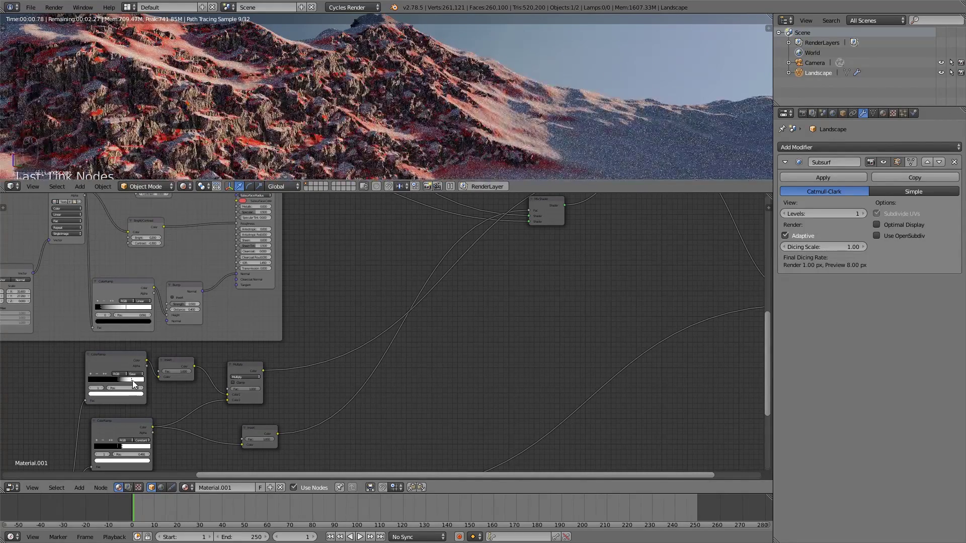
pyautogui.scroll(-2, 448, 272)
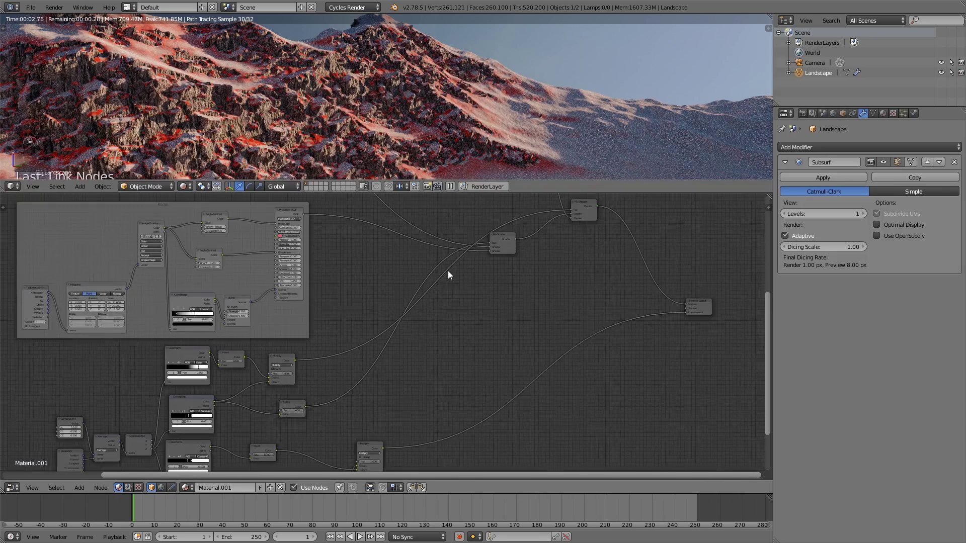
# - Reconnect the top Image Texture's Color output to the rightmost Principled BSDF's Base Color and inspect the rendered landscape
pyautogui.moveTo(419, 330); pyautogui.dragTo(382, 402, button='middle')
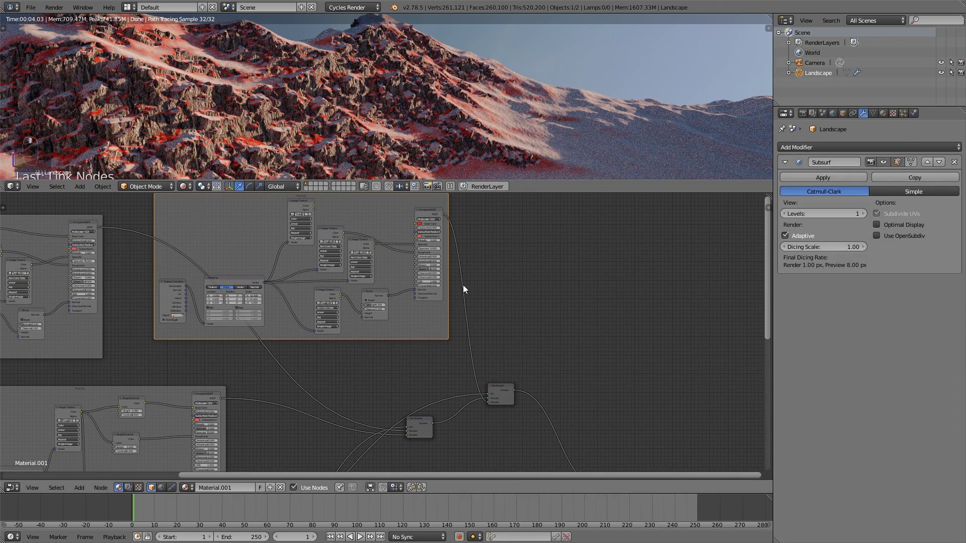
pyautogui.scroll(1, 427, 255)
pyautogui.moveTo(428, 256); pyautogui.dragTo(355, 290, button='middle')
pyautogui.scroll(2, 273, 246)
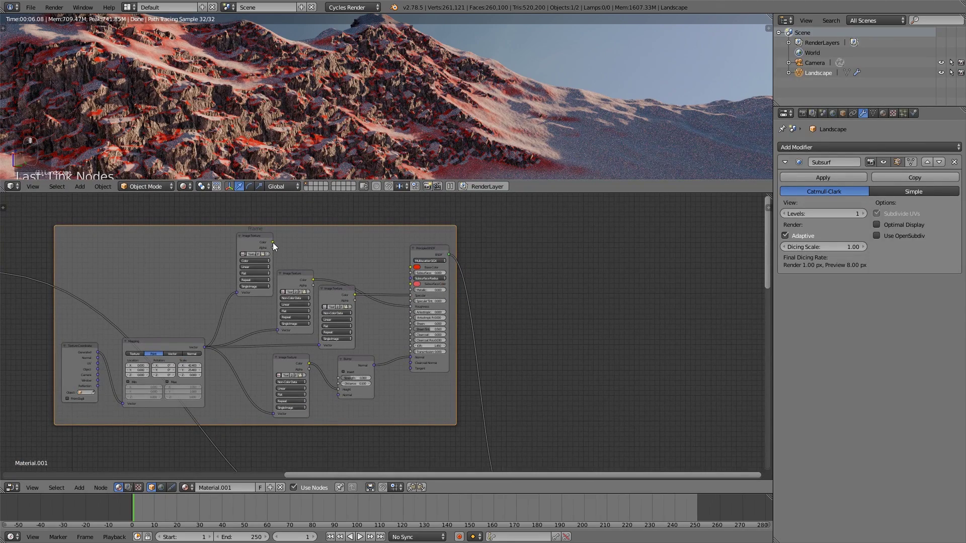
pyautogui.moveTo(273, 242)
pyautogui.mouseDown(button='middle')
pyautogui.moveTo(378, 257)
pyautogui.moveTo(270, 239)
pyautogui.moveTo(268, 247)
pyautogui.mouseUp(button='middle')
pyautogui.moveTo(268, 248); pyautogui.dragTo(407, 274)
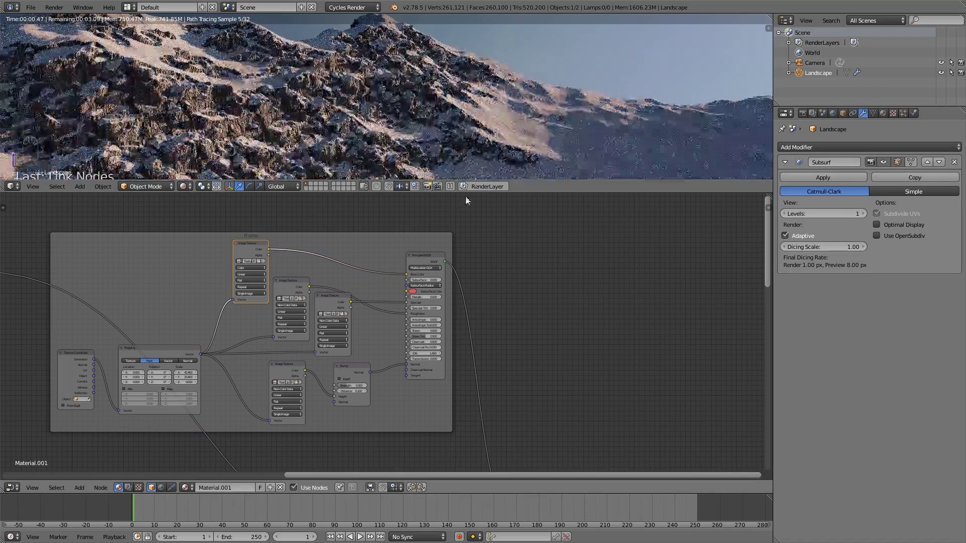
pyautogui.scroll(-2, 410, 153)
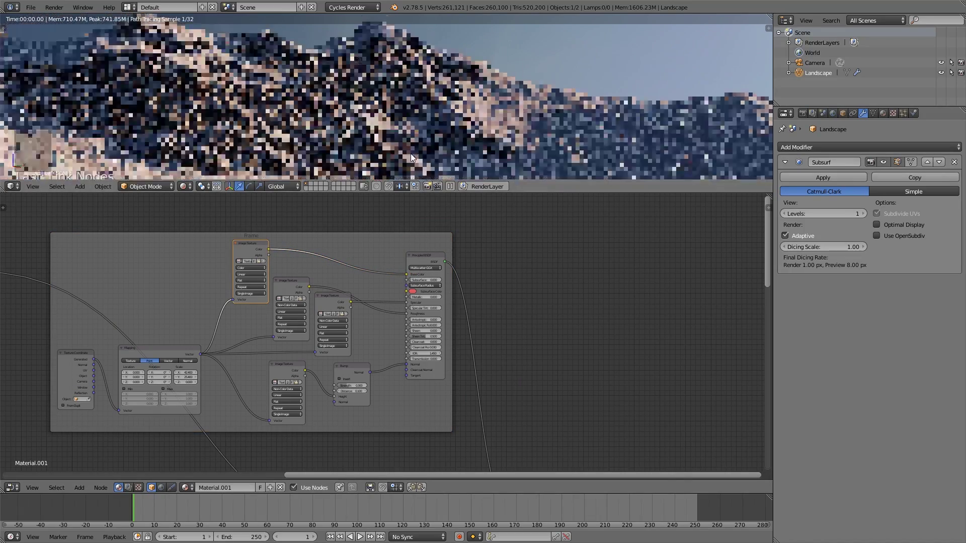
pyautogui.scroll(-2, 431, 150)
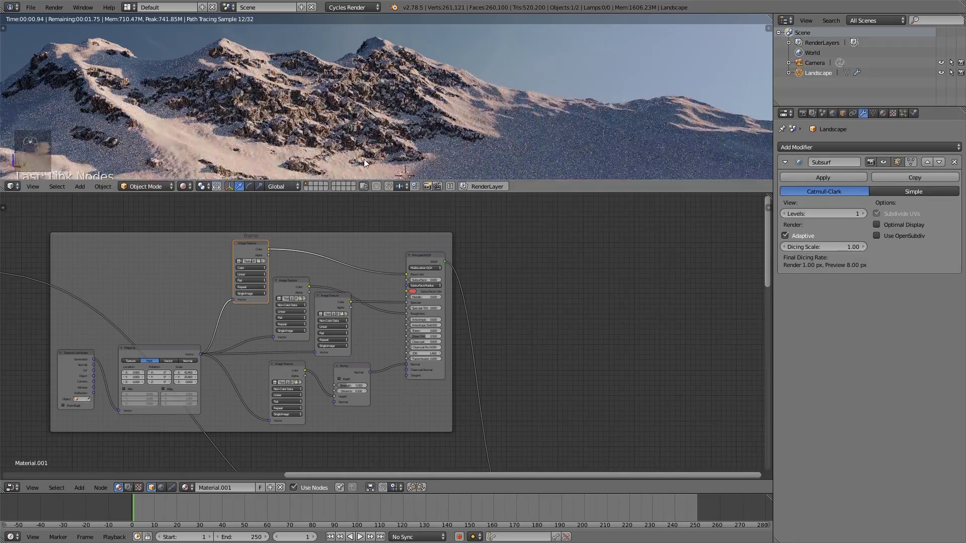
pyautogui.scroll(5, 364, 159)
pyautogui.scroll(3, 330, 143)
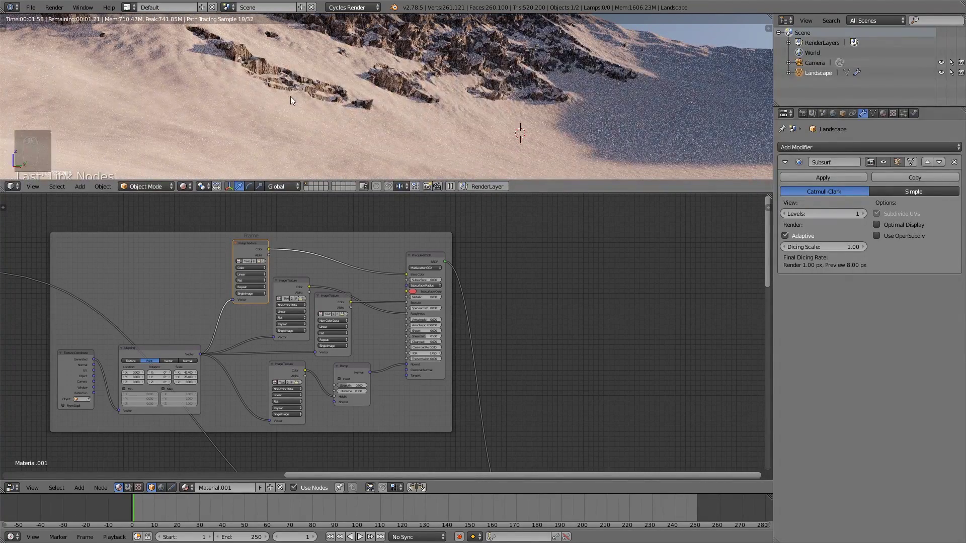
# - Try Bump strengths of 0.6 and 0.5 in the rightmost textured shader and inspect the rendered mountain after the changes
pyautogui.moveTo(264, 95); pyautogui.dragTo(322, 121, button='middle')
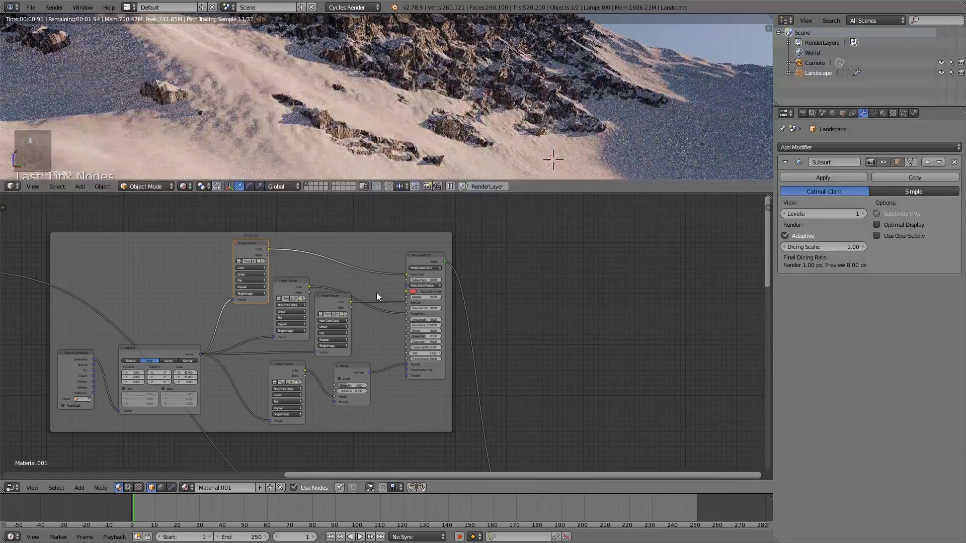
pyautogui.scroll(3, 453, 307)
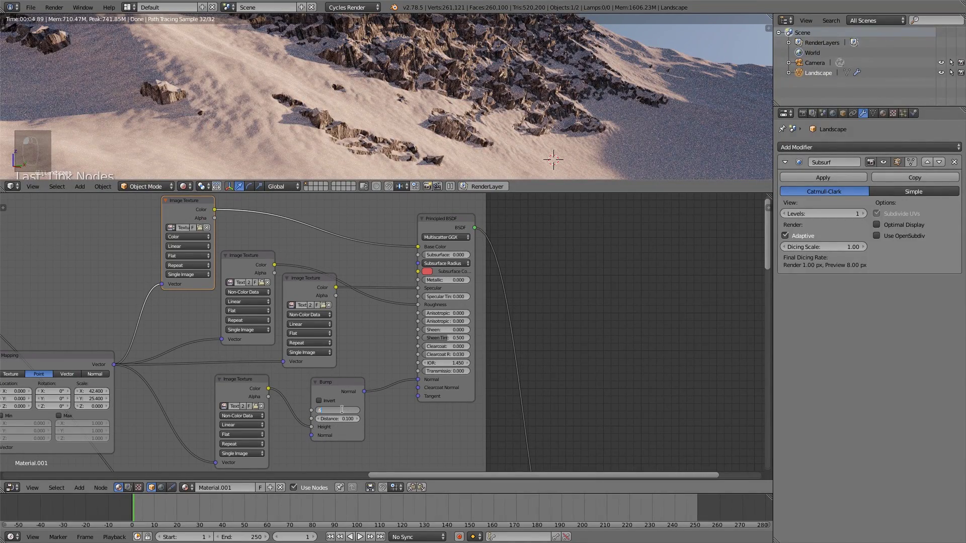
pyautogui.click(342, 409)
pyautogui.write('.6')
pyautogui.press('Return')
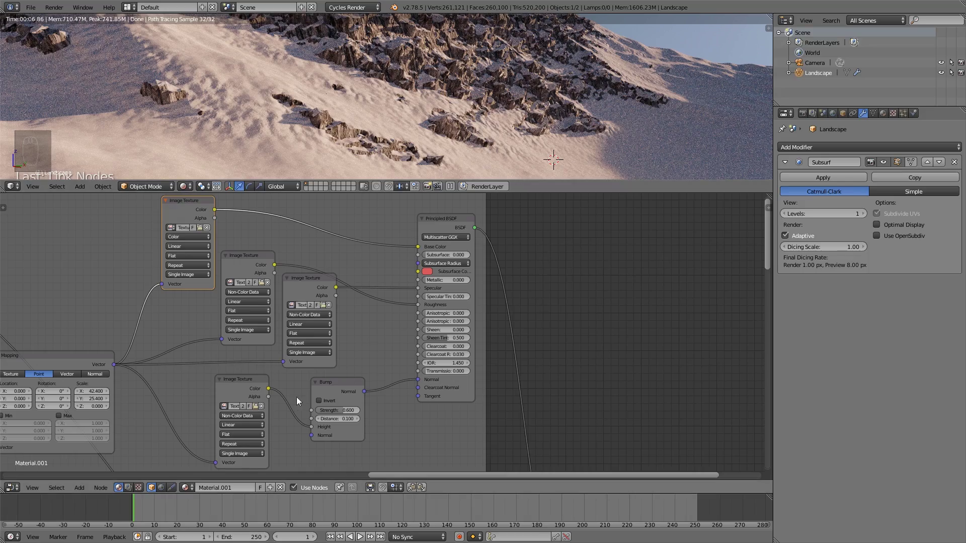
pyautogui.click(340, 408)
pyautogui.write('.5')
pyautogui.press('Return')
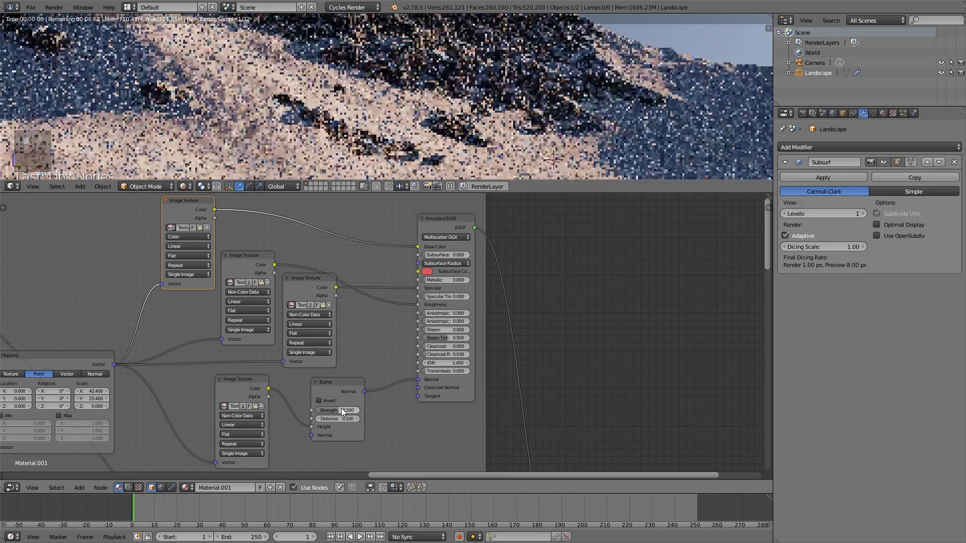
pyautogui.scroll(-6, 379, 112)
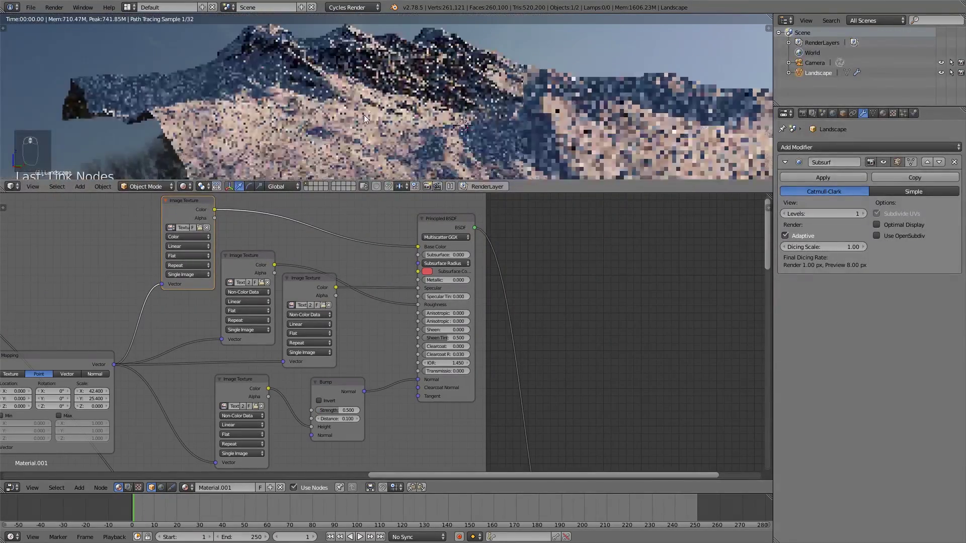
pyautogui.moveTo(364, 115); pyautogui.dragTo(313, 122, button='middle')
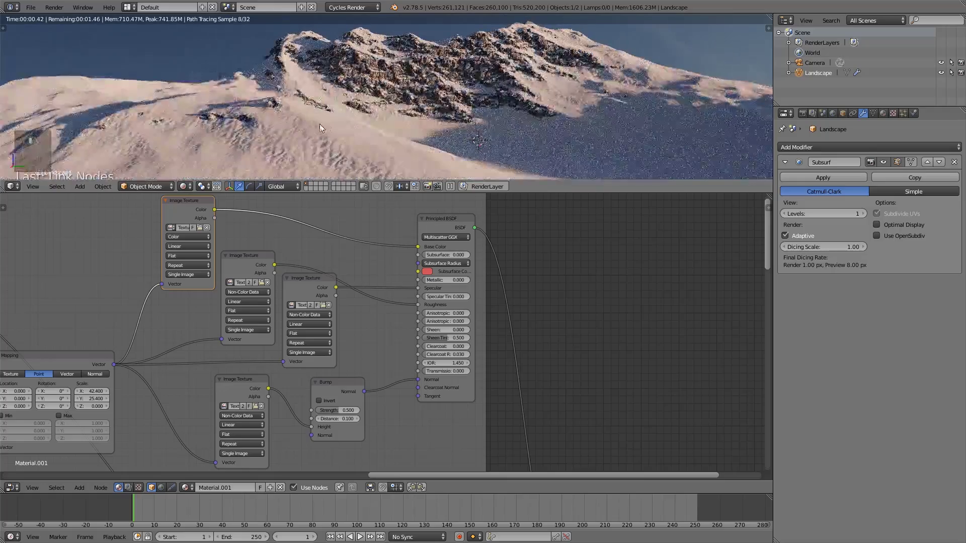
pyautogui.scroll(-1, 543, 309)
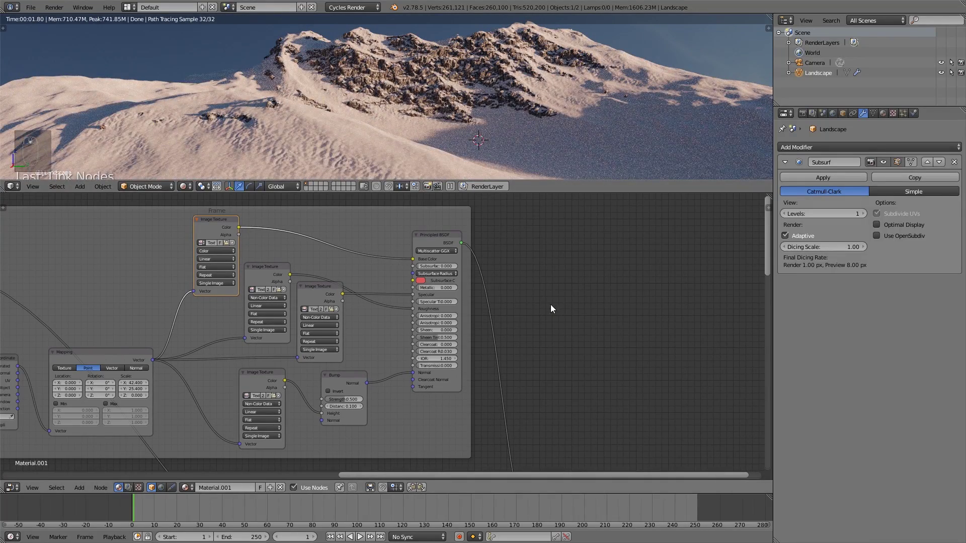
pyautogui.moveTo(500, 99); pyautogui.dragTo(500, 125, button='middle')
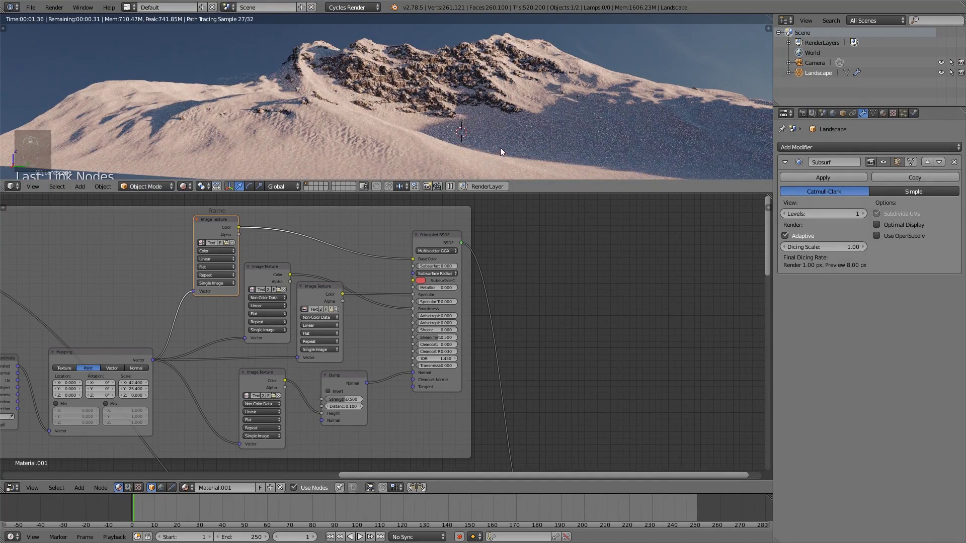
# - Move the Material Output node up slightly, closer to the level of the final Mix Shader
pyautogui.scroll(-2, 550, 322)
pyautogui.moveTo(545, 359); pyautogui.dragTo(508, 262, button='middle')
pyautogui.scroll(-2, 521, 301)
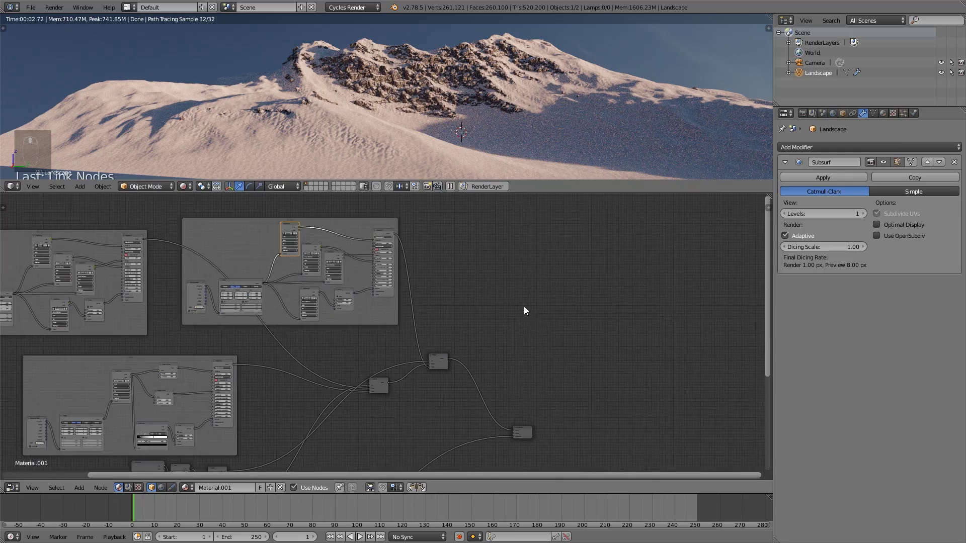
pyautogui.scroll(-2, 543, 334)
pyautogui.moveTo(551, 343); pyautogui.dragTo(498, 305, button='middle')
pyautogui.scroll(2, 455, 372)
pyautogui.moveTo(459, 381); pyautogui.dragTo(469, 348)
# - Set the Bump strength to 0.3 in the rightmost textured shader's frame
pyautogui.keyDown('shift'); pyautogui.moveTo(448, 95); pyautogui.dragTo(344, 129, button='middle'); pyautogui.keyUp('shift')
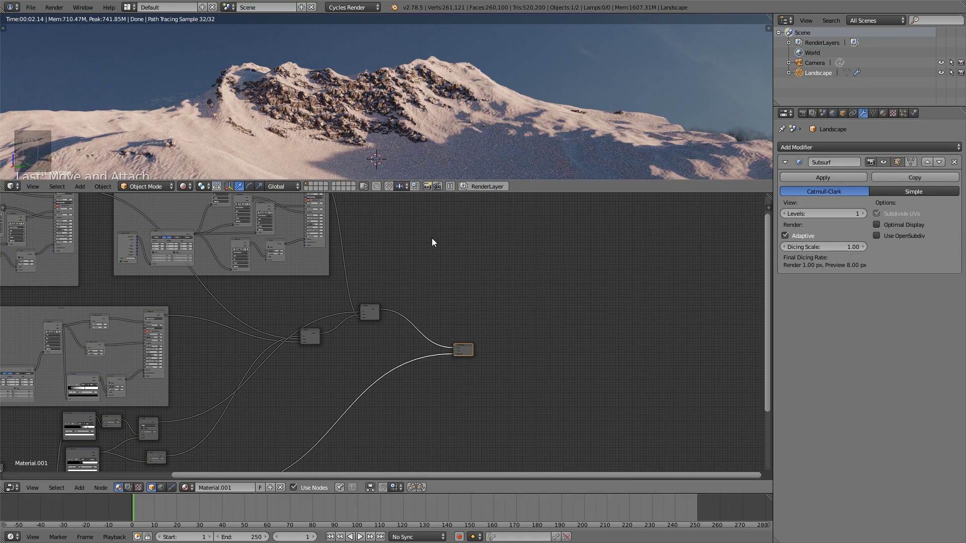
pyautogui.scroll(3, 494, 319)
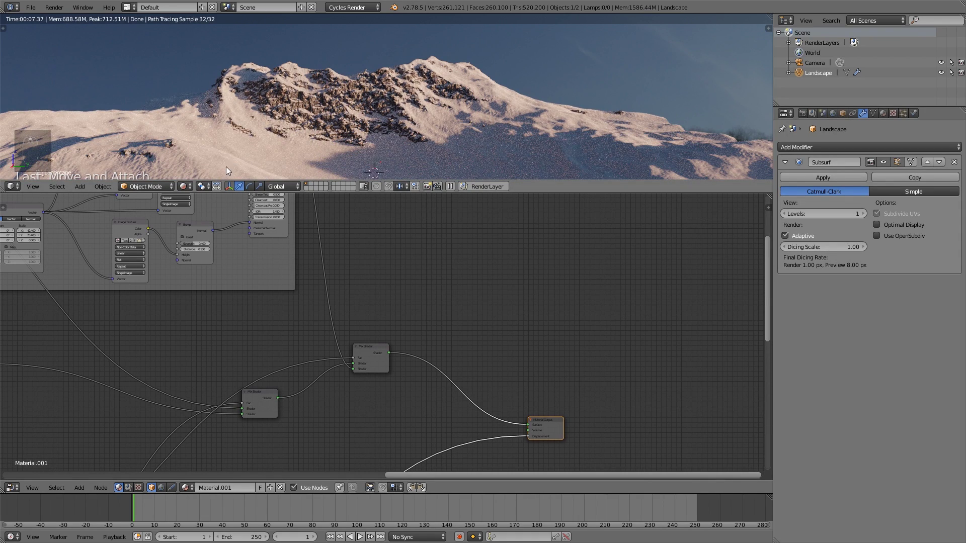
pyautogui.scroll(3, 226, 167)
pyautogui.scroll(-4, 150, 146)
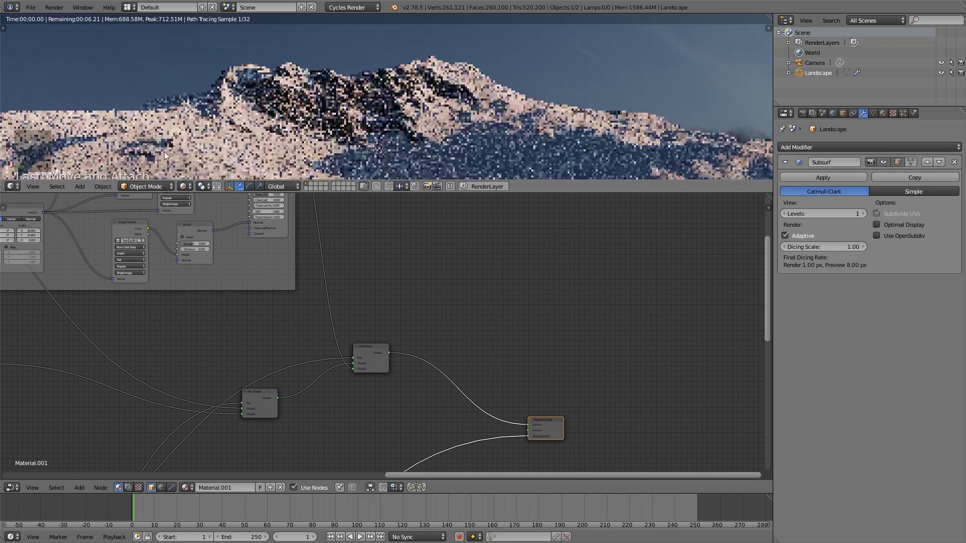
pyautogui.scroll(1, 245, 255)
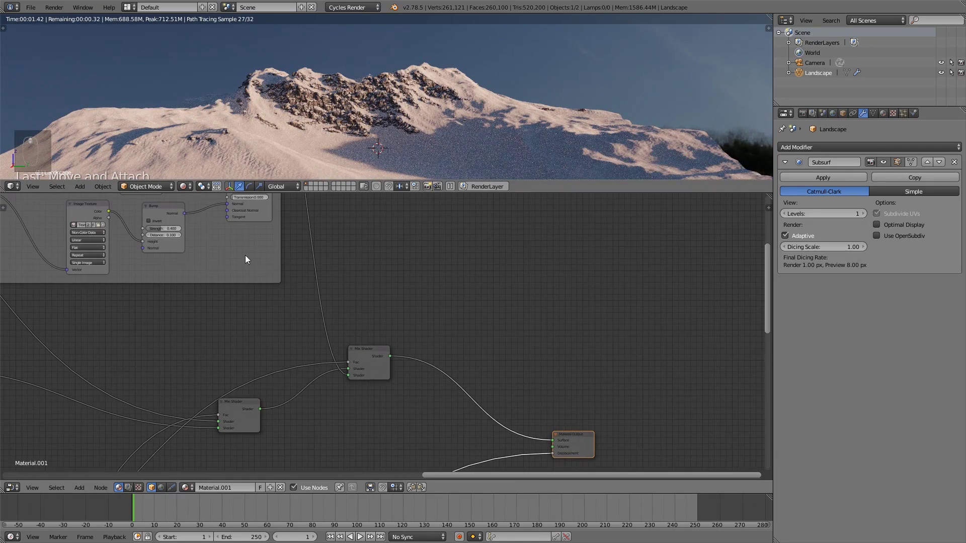
pyautogui.click(171, 228)
pyautogui.write('0.3')
pyautogui.press('Return')
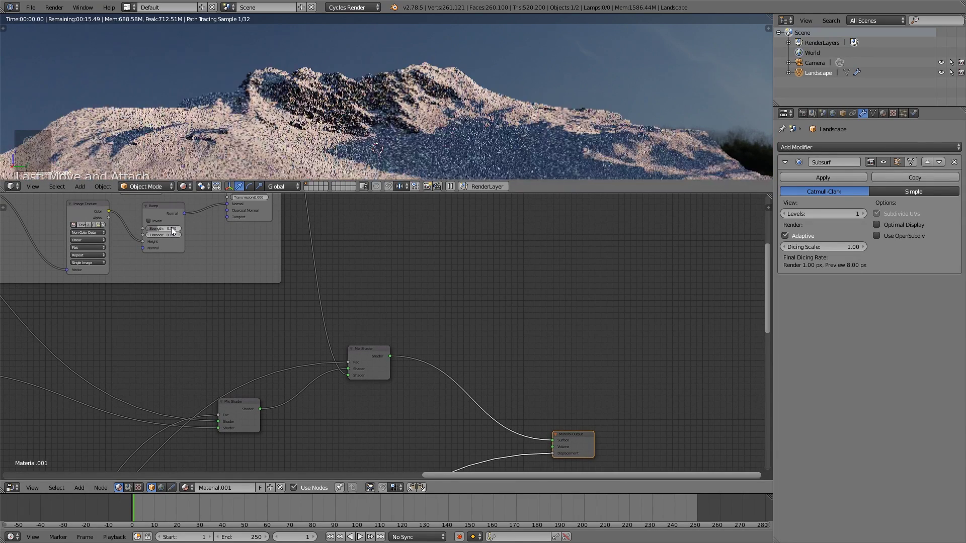
# - Set the Mapping node's scale in the rightmost texture frame to X 52.9 and Y 22.4
pyautogui.moveTo(229, 301); pyautogui.dragTo(403, 404, button='middle')
pyautogui.scroll(4, 186, 351)
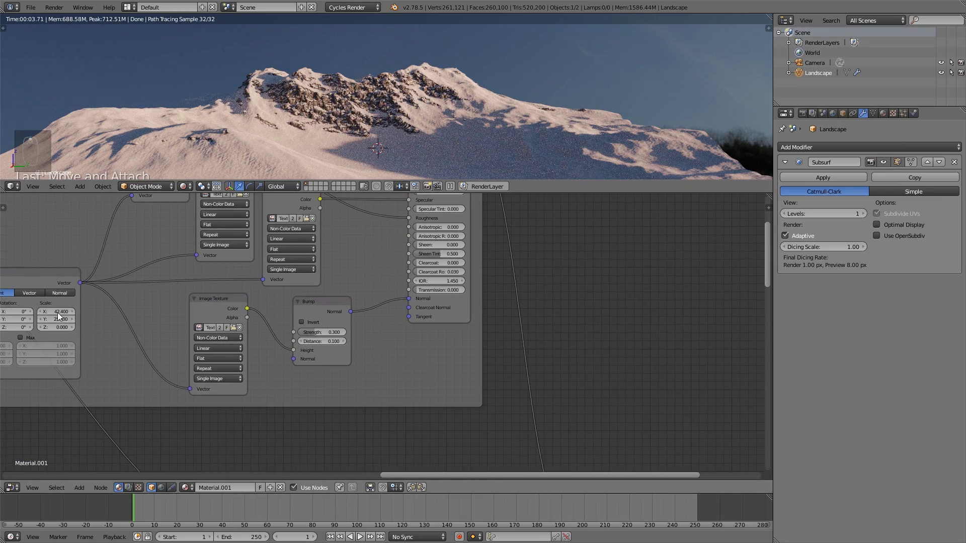
pyautogui.moveTo(60, 315)
pyautogui.mouseDown()
pyautogui.moveTo(35, 314)
pyautogui.moveTo(82, 319)
pyautogui.moveTo(50, 319)
pyautogui.mouseUp()
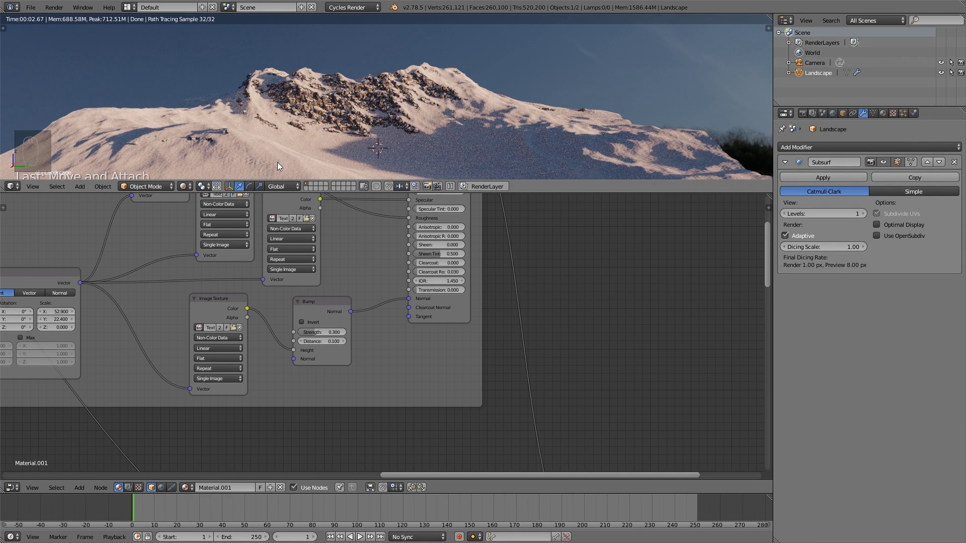
# - Switch the 3D viewport to Solid shading and enlarge it over most of the node editor area
pyautogui.click(182, 186)
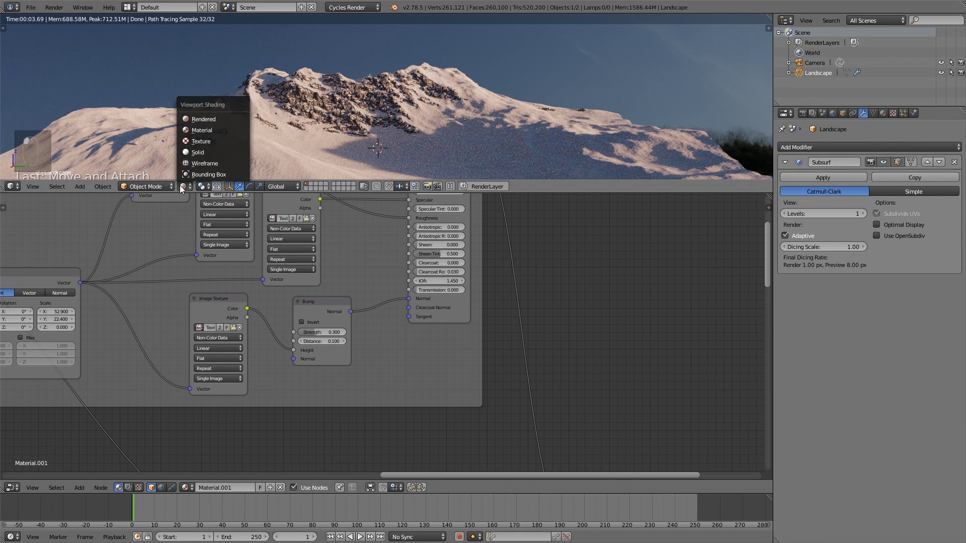
pyautogui.click(220, 151)
pyautogui.moveTo(542, 196); pyautogui.dragTo(553, 412)
# - Set the camera's focal length to 29.85 mm and turn on its Limits and Mist display
pyautogui.rightClick(54, 78)
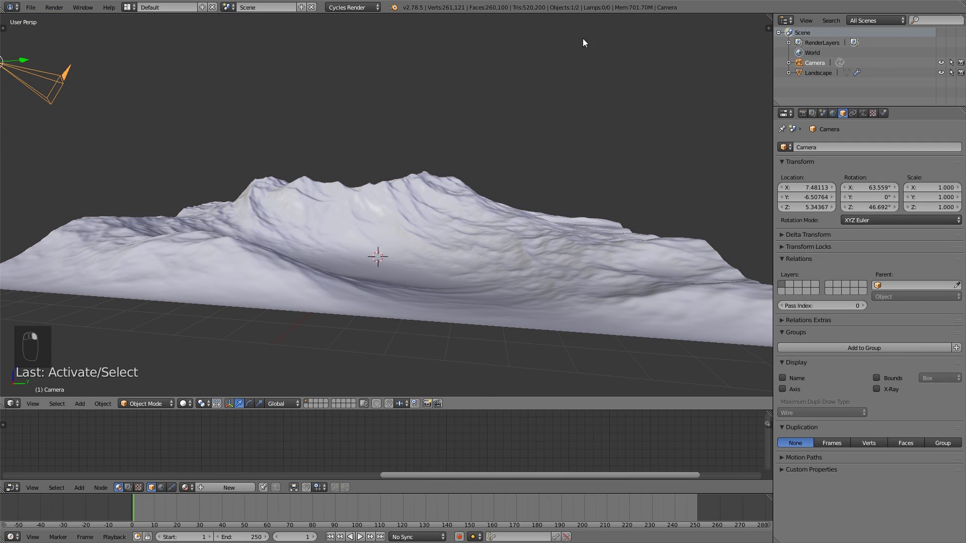
pyautogui.click(862, 112)
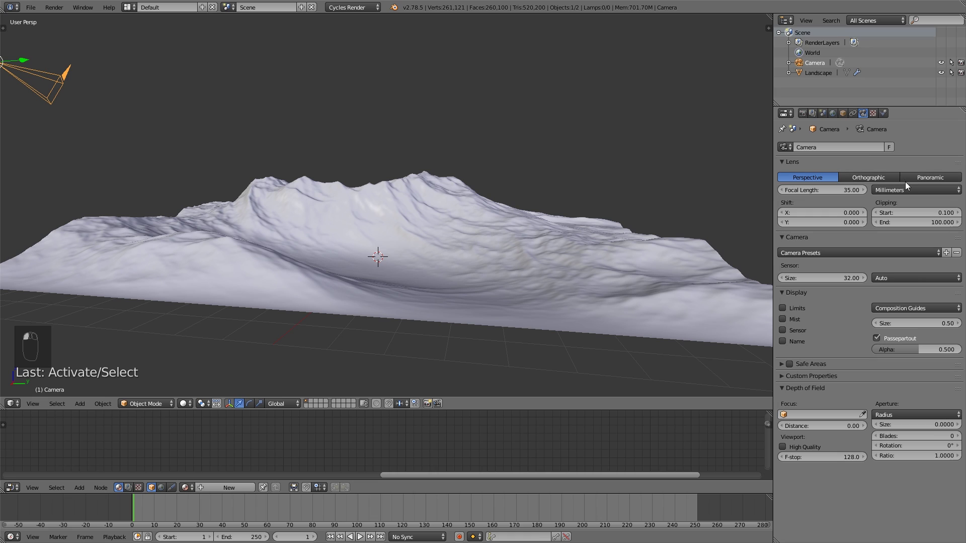
pyautogui.moveTo(845, 191); pyautogui.dragTo(779, 190)
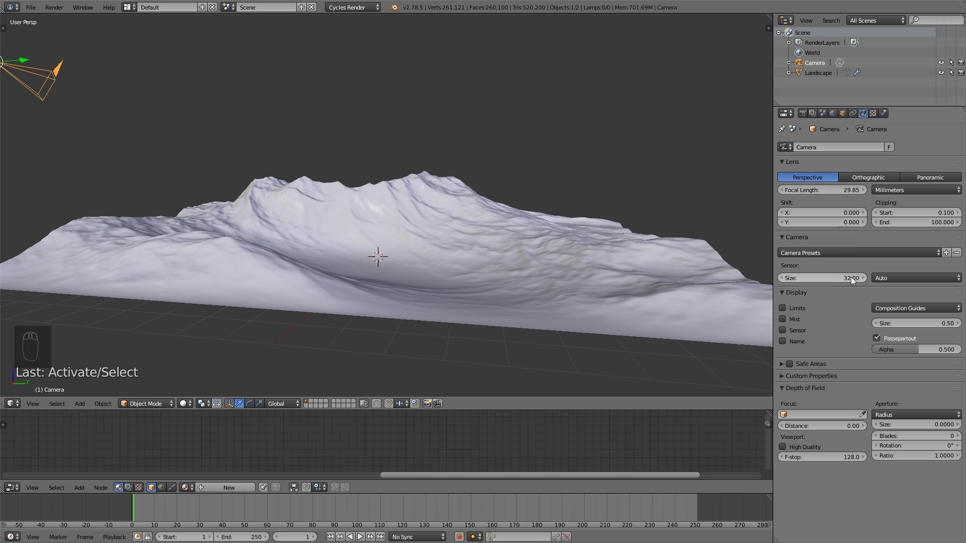
pyautogui.click(782, 308)
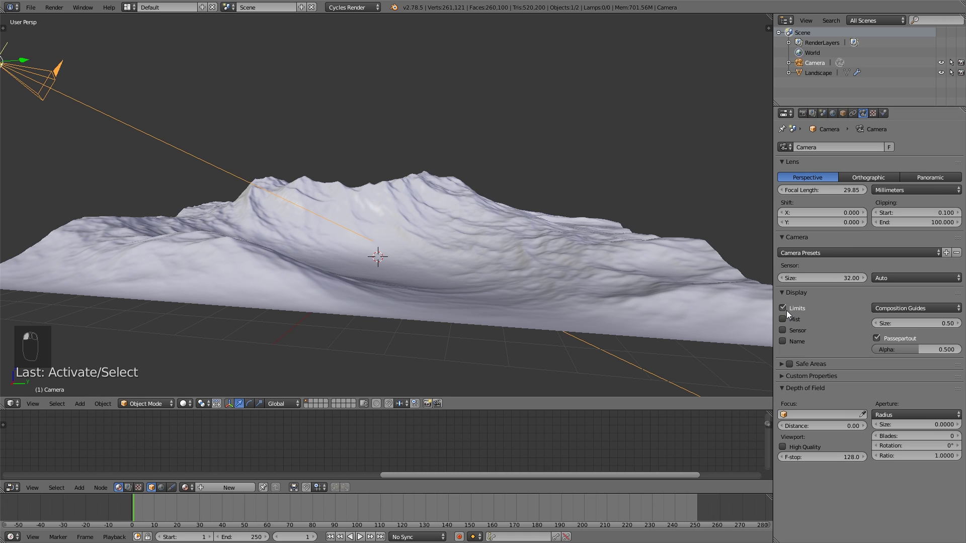
pyautogui.click(791, 318)
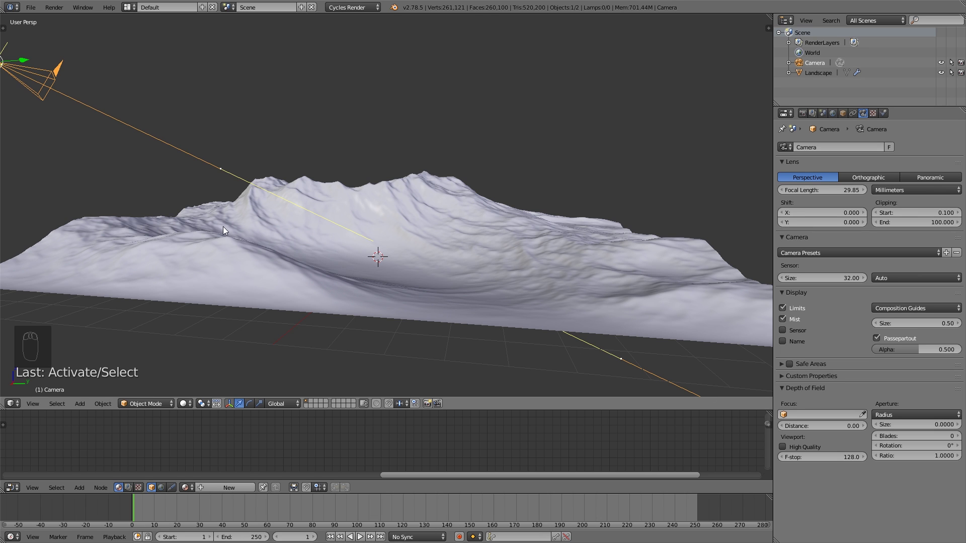
# - Move the camera closer to the landscape, beside the mountain ridge
pyautogui.moveTo(125, 146); pyautogui.dragTo(203, 196, button='middle')
pyautogui.press('g')
pyautogui.click(217, 207)
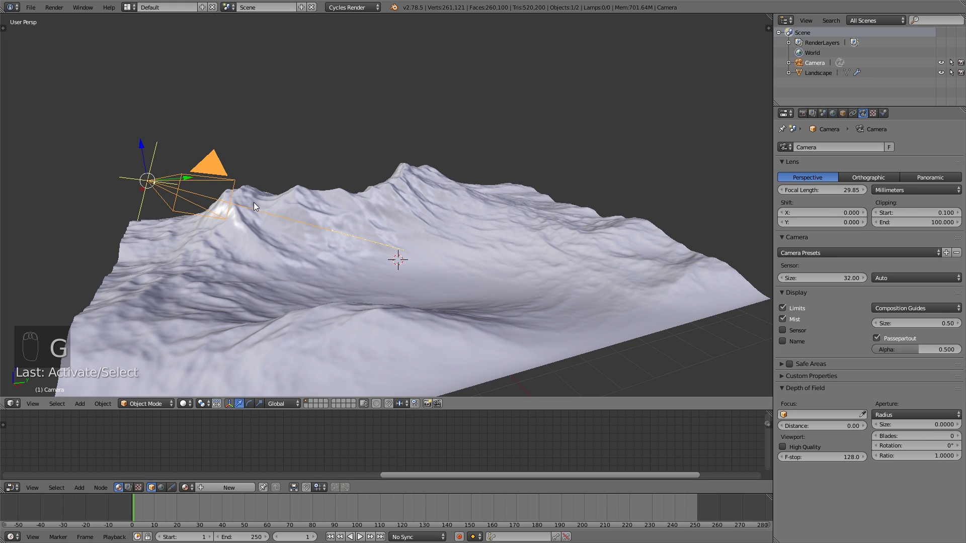
# - Look through the camera and fly it into place so the snowy peak and the valley behind fill the frame
pyautogui.hotkey('shift', 'f')
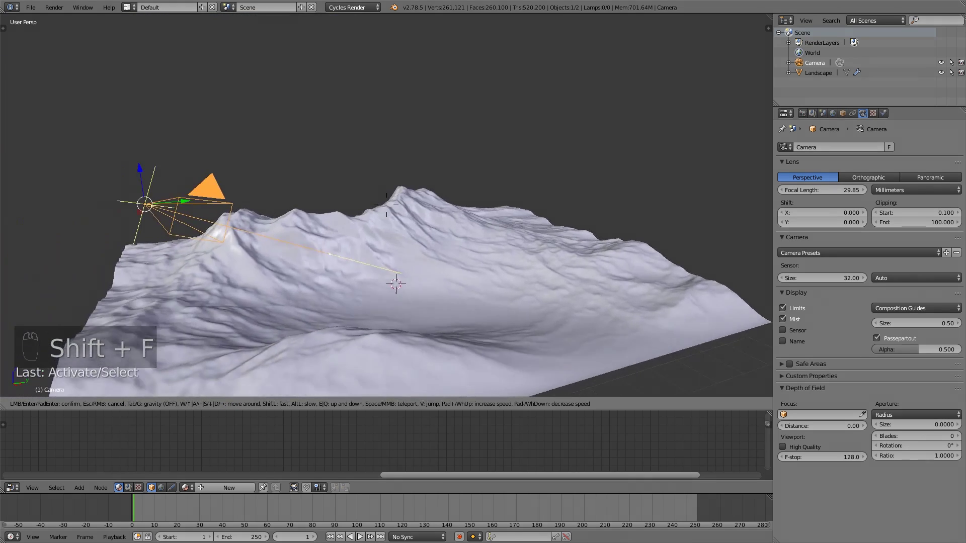
pyautogui.click(363, 210)
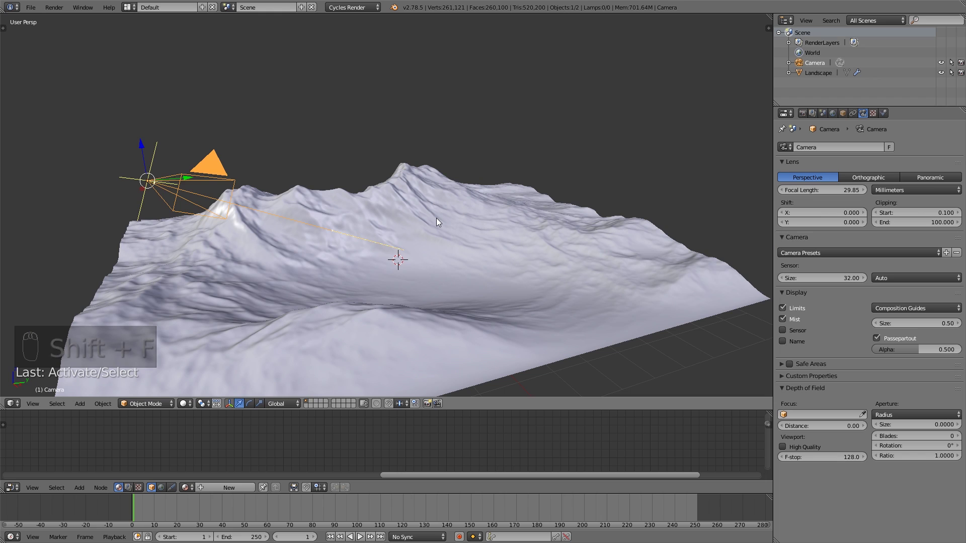
pyautogui.press('KP_0')
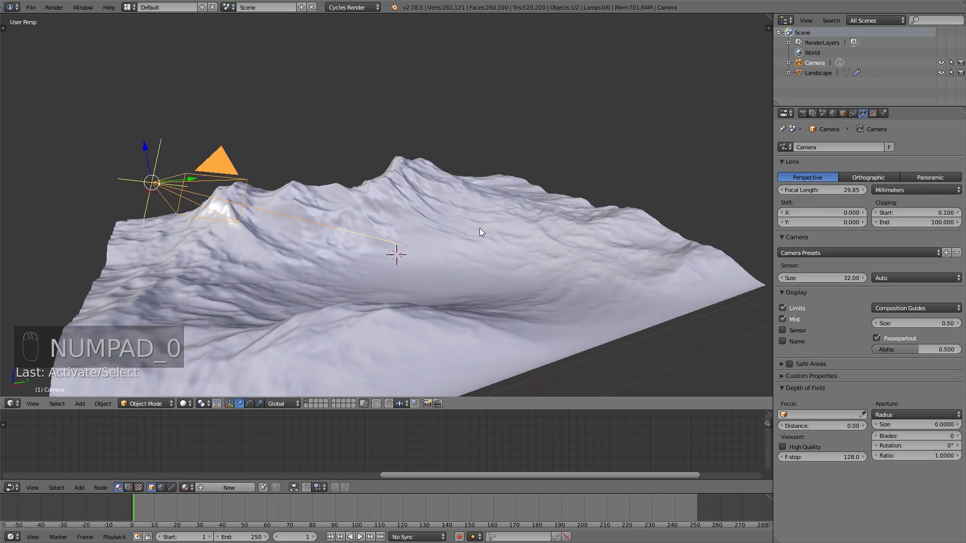
pyautogui.hotkey('shift', 'f')
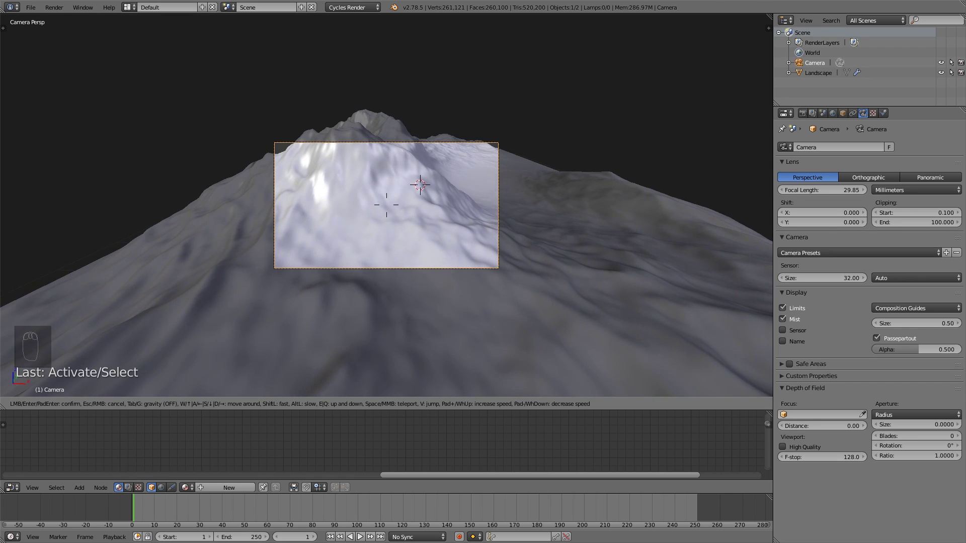
pyautogui.click(387, 208)
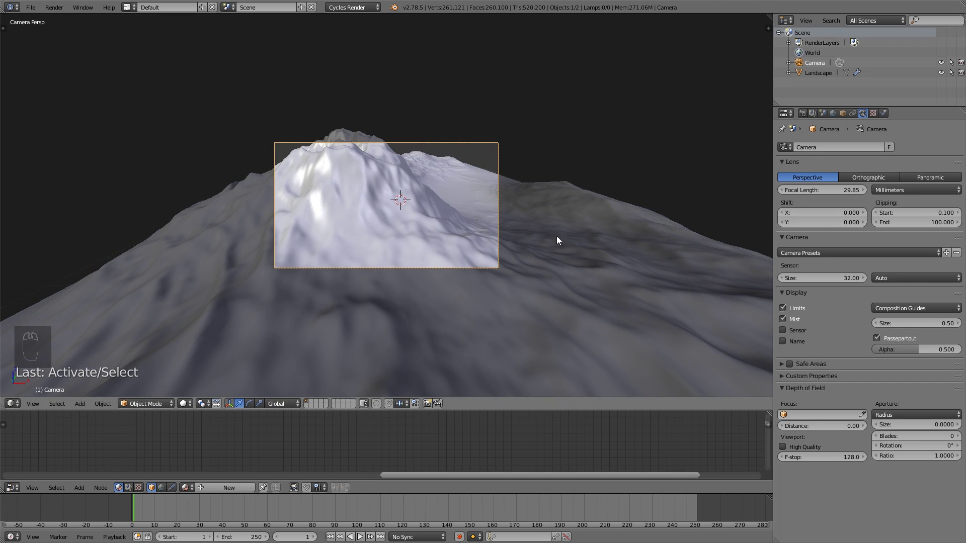
# - Set the render resolution's height to 877 px and its percentage scale to 80%
pyautogui.click(803, 113)
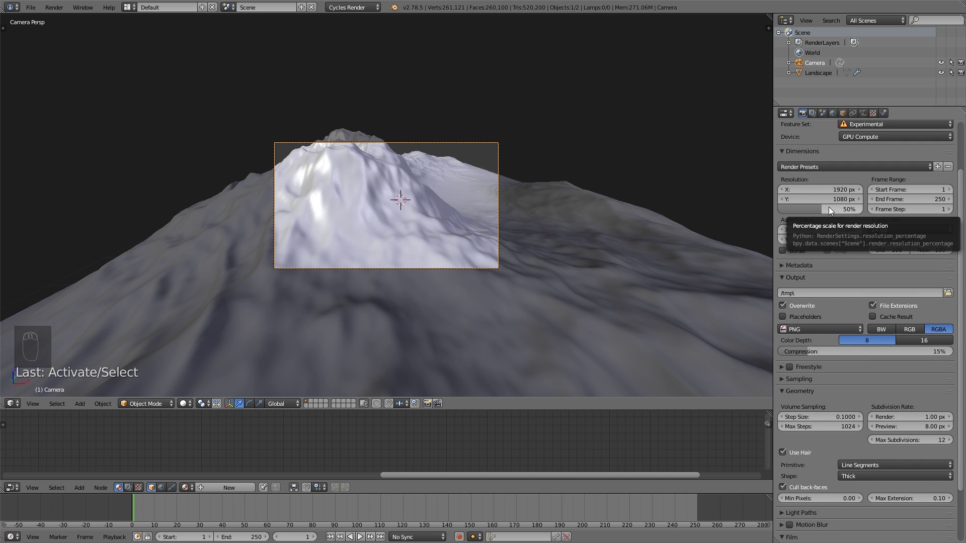
pyautogui.moveTo(843, 198); pyautogui.dragTo(869, 209)
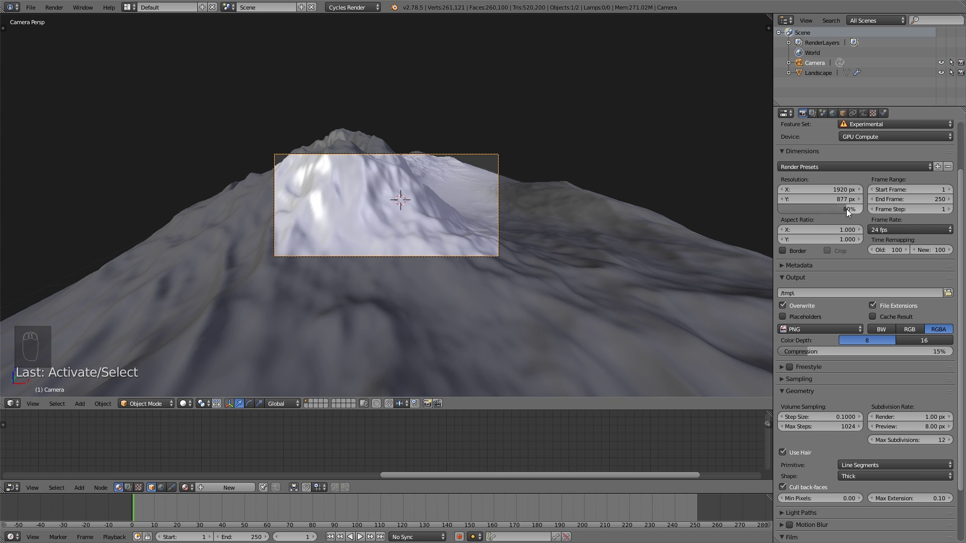
pyautogui.scroll(1, 451, 225)
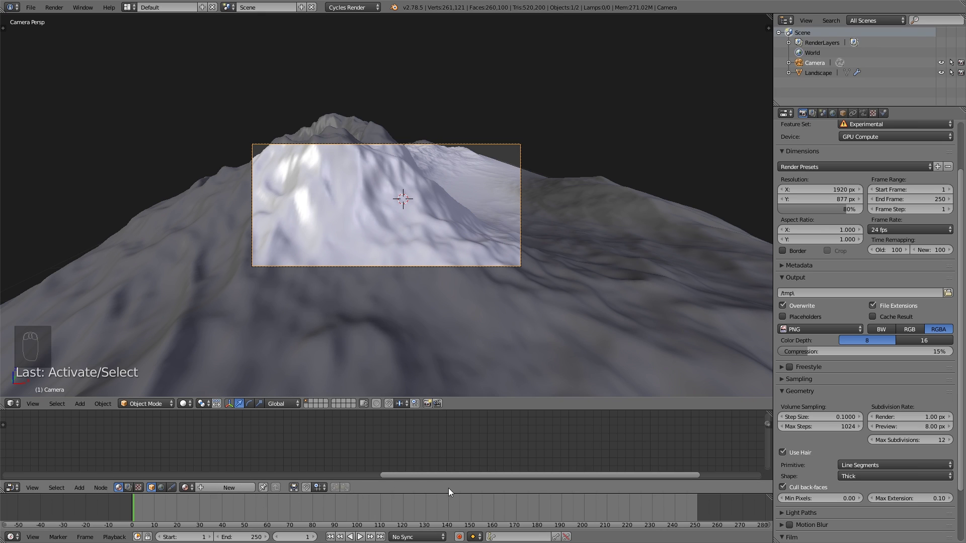
# - Enable automatic keyframing and nudge the camera to record its starting position at frame 1
pyautogui.click(459, 537)
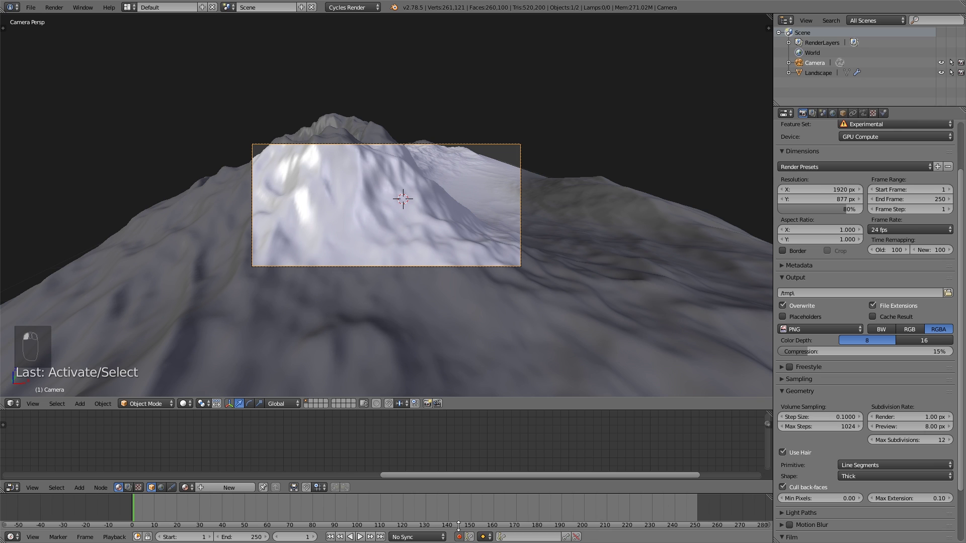
pyautogui.press('g')
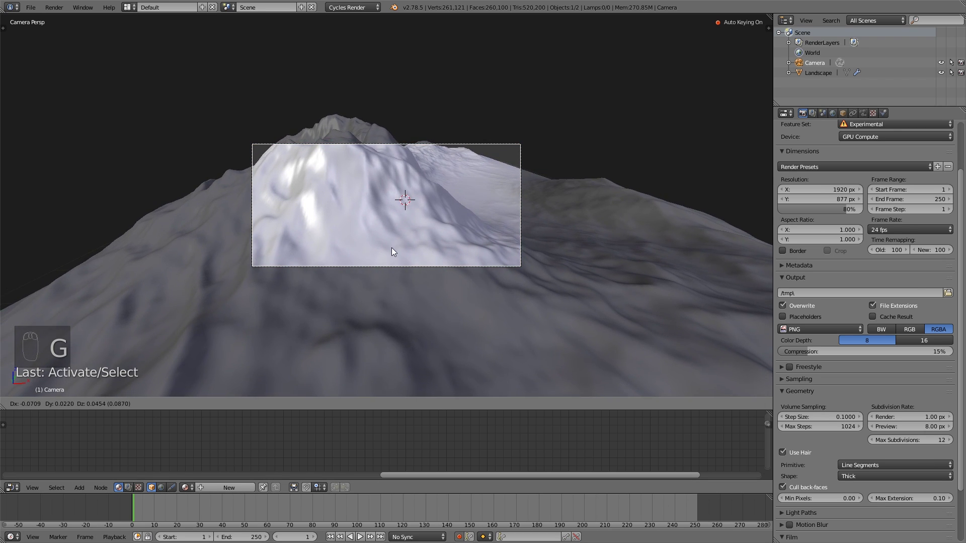
pyautogui.click(400, 249)
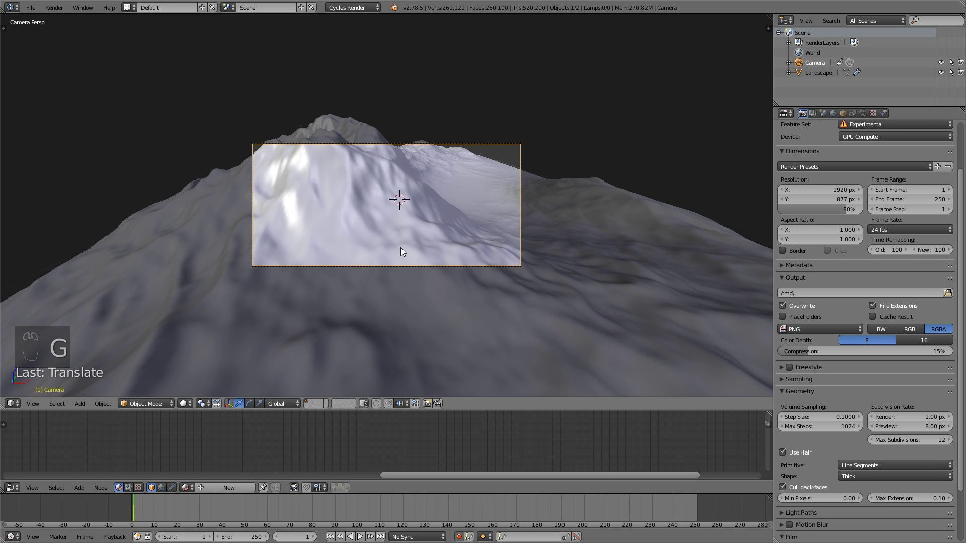
pyautogui.click(133, 510)
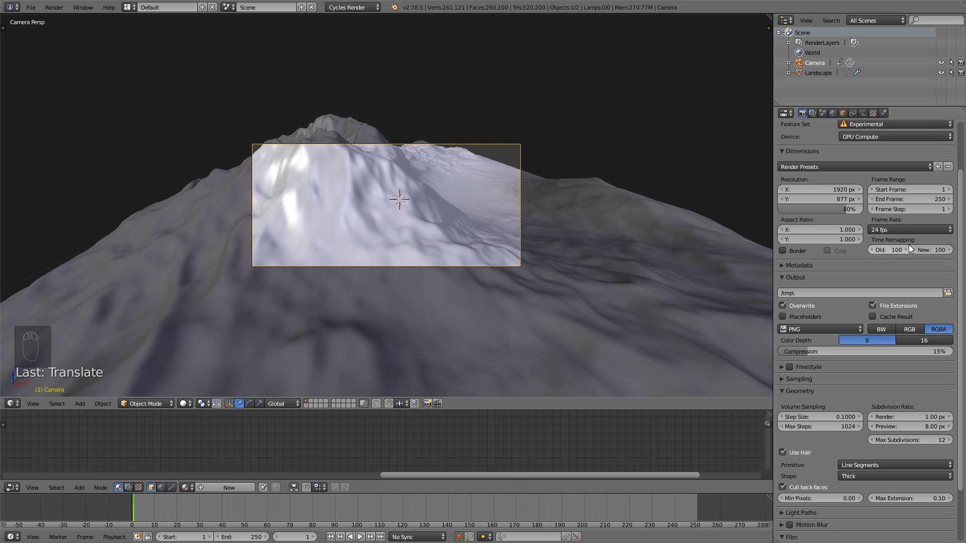
pyautogui.click(883, 231)
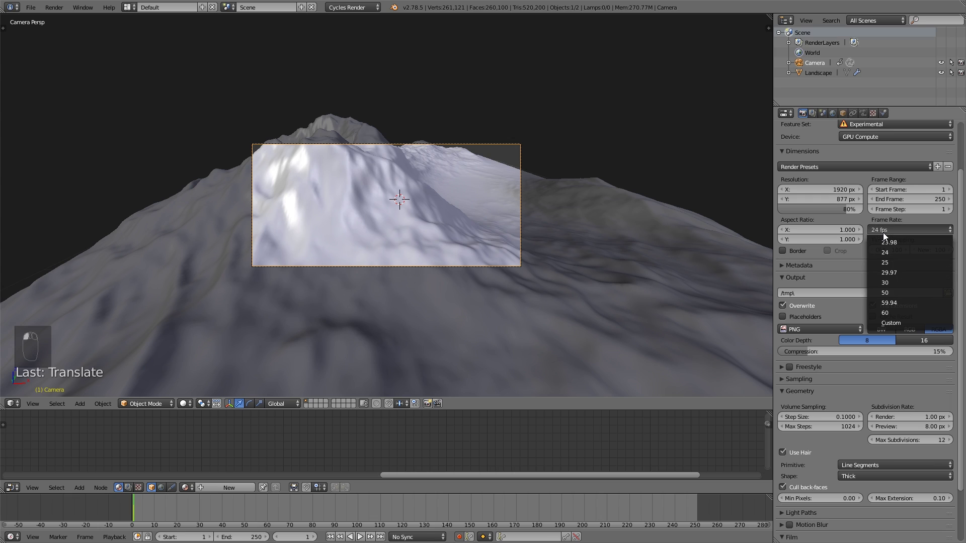
pyautogui.click(903, 233)
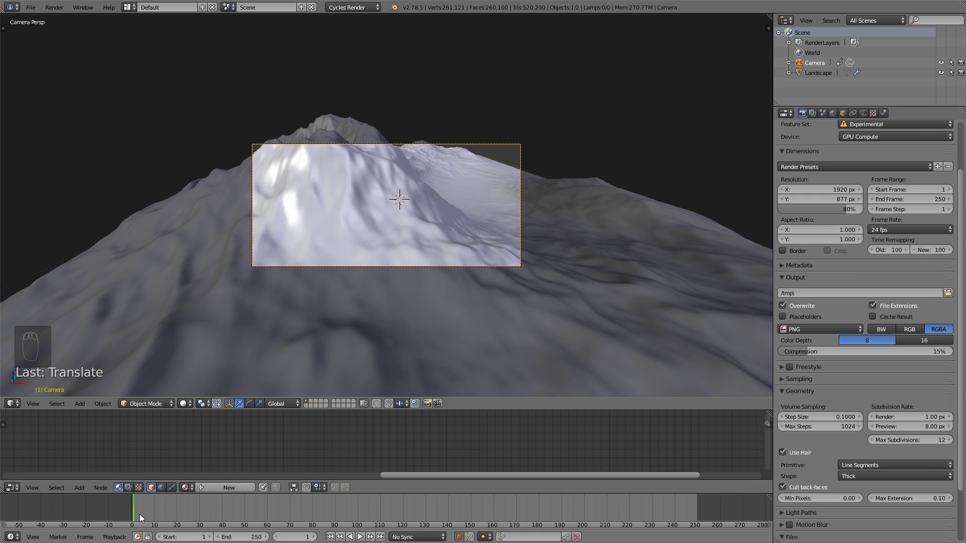
# - Move to frame 150 and set the animation's end frame to 150
pyautogui.moveTo(135, 514); pyautogui.dragTo(185, 515)
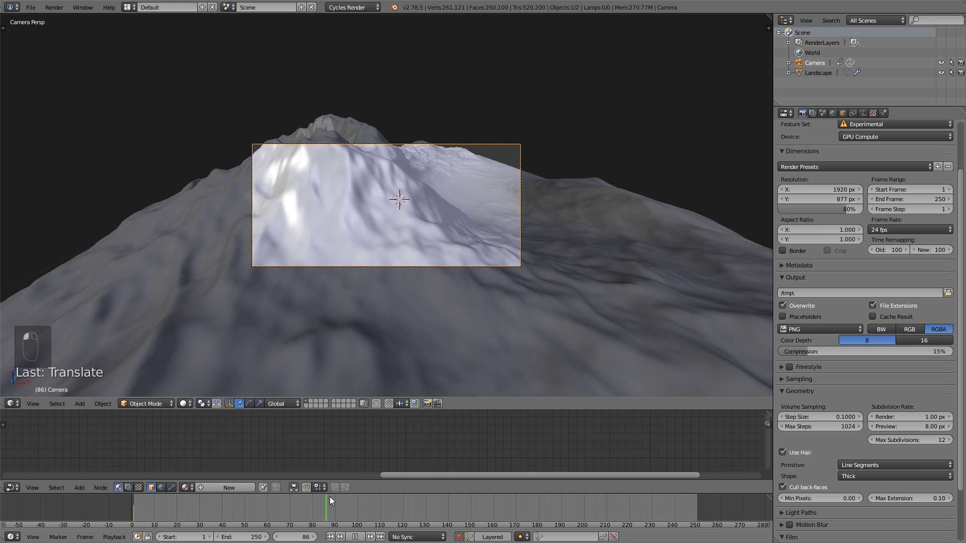
pyautogui.moveTo(330, 496); pyautogui.dragTo(393, 524)
pyautogui.moveTo(472, 507); pyautogui.dragTo(470, 508)
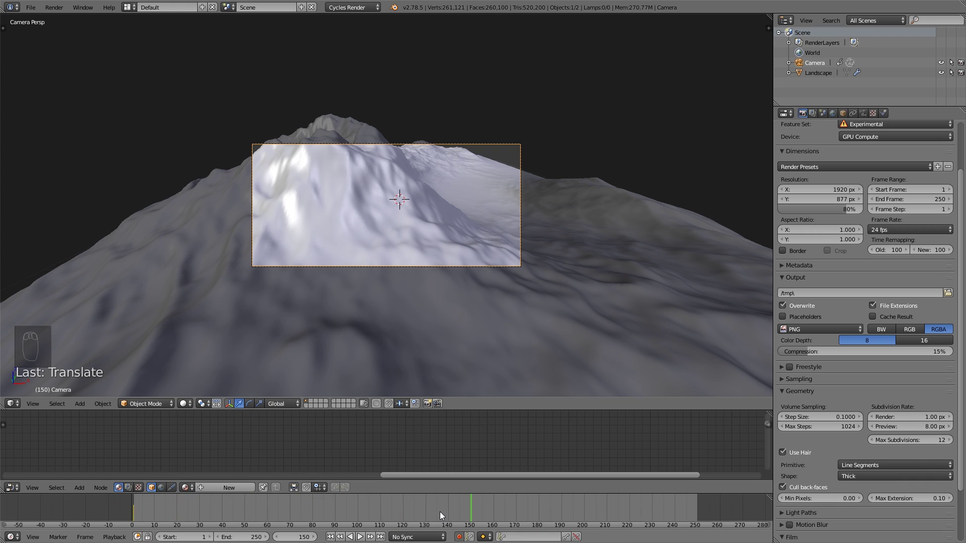
pyautogui.click(237, 536)
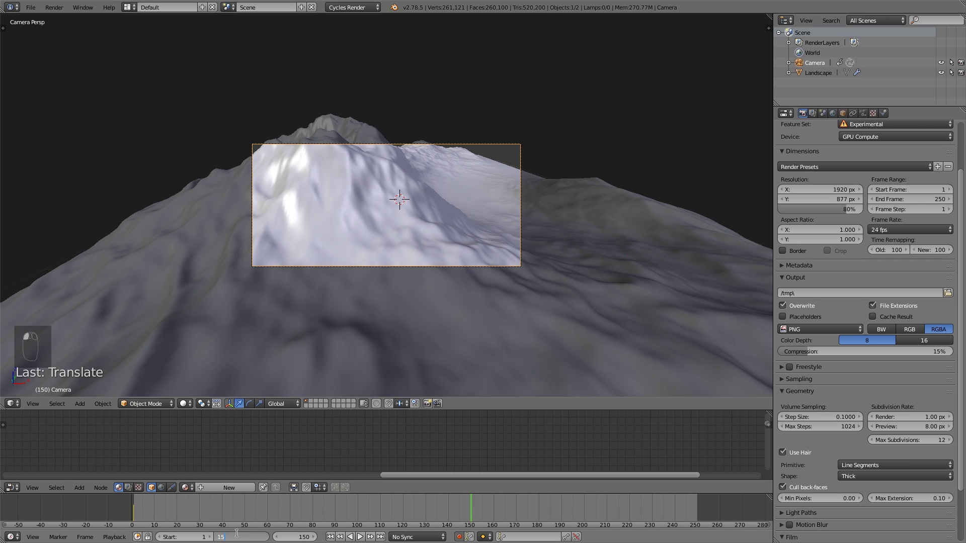
pyautogui.write('150')
pyautogui.press('Return')
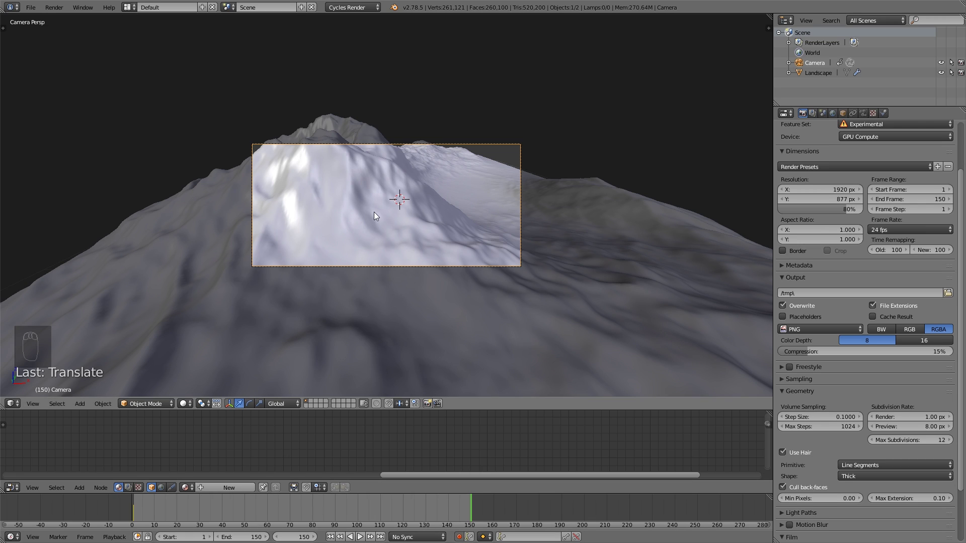
# - Fly the camera forward past the peak towards the far valley to record its end position at frame 150
pyautogui.hotkey('shift', 'f')
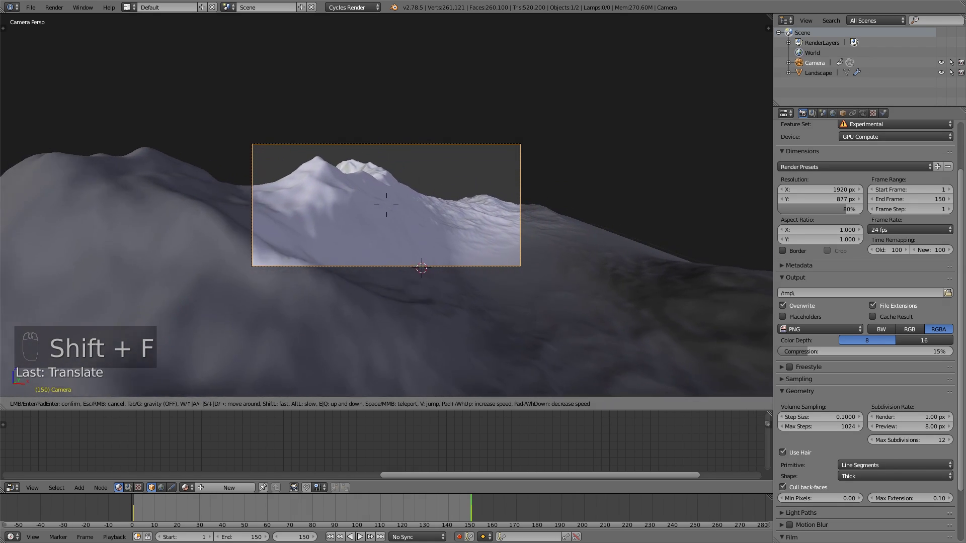
pyautogui.press('w')
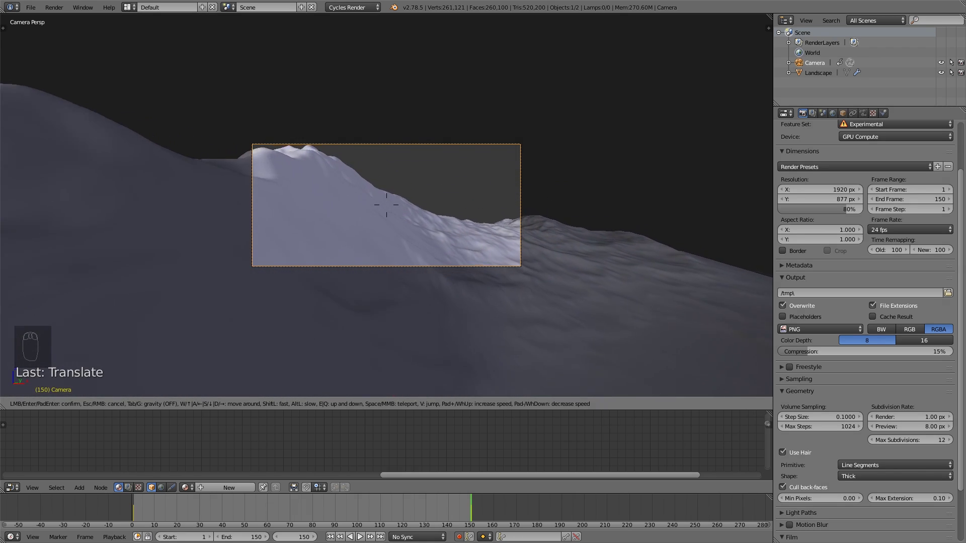
pyautogui.press('w')
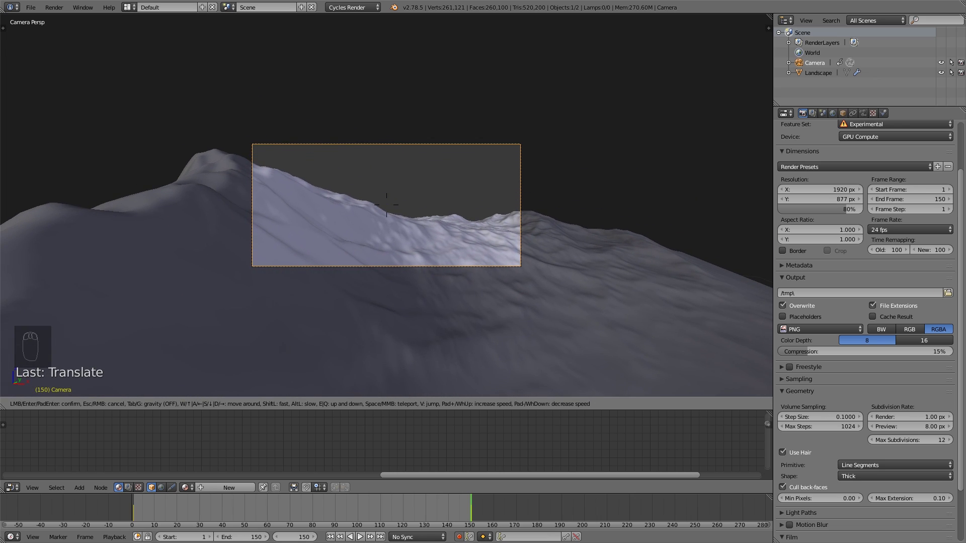
pyautogui.press('s')
pyautogui.click(386, 204)
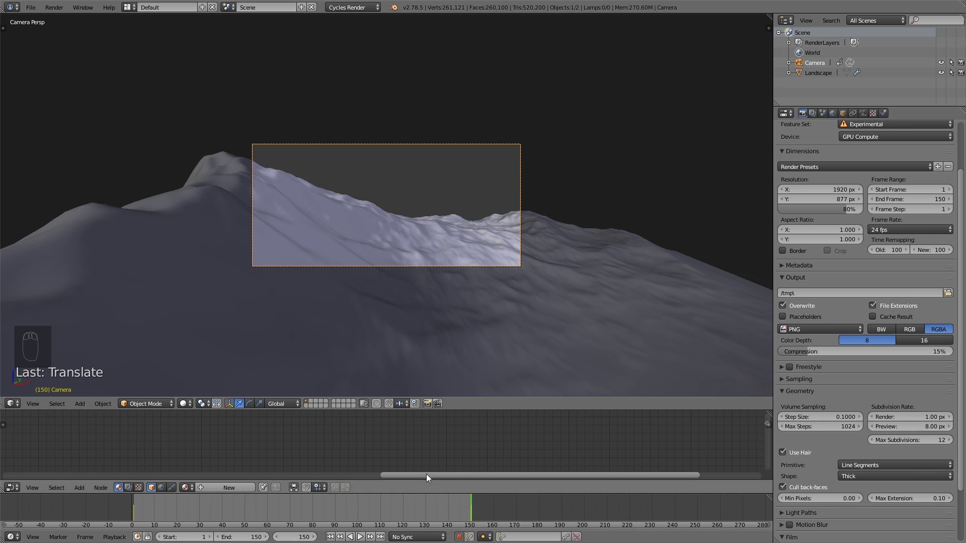
# - Play the camera animation from its beginning to review the flight over the landscape
pyautogui.moveTo(464, 509); pyautogui.dragTo(128, 506)
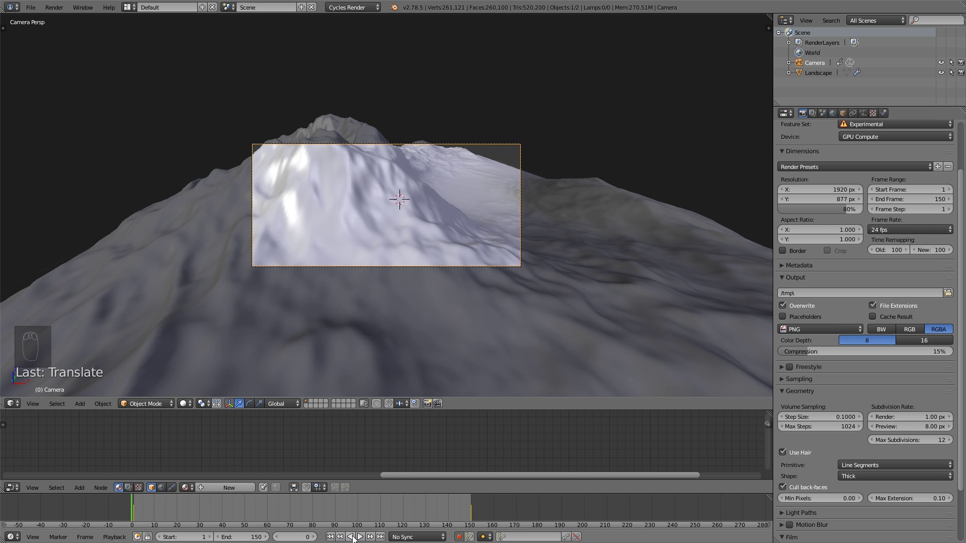
pyautogui.click(362, 537)
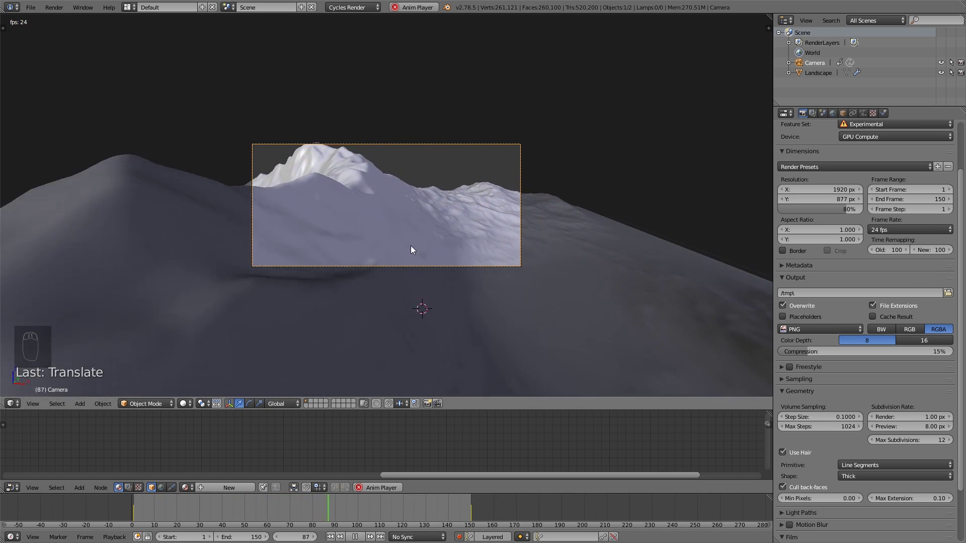
pyautogui.click(356, 537)
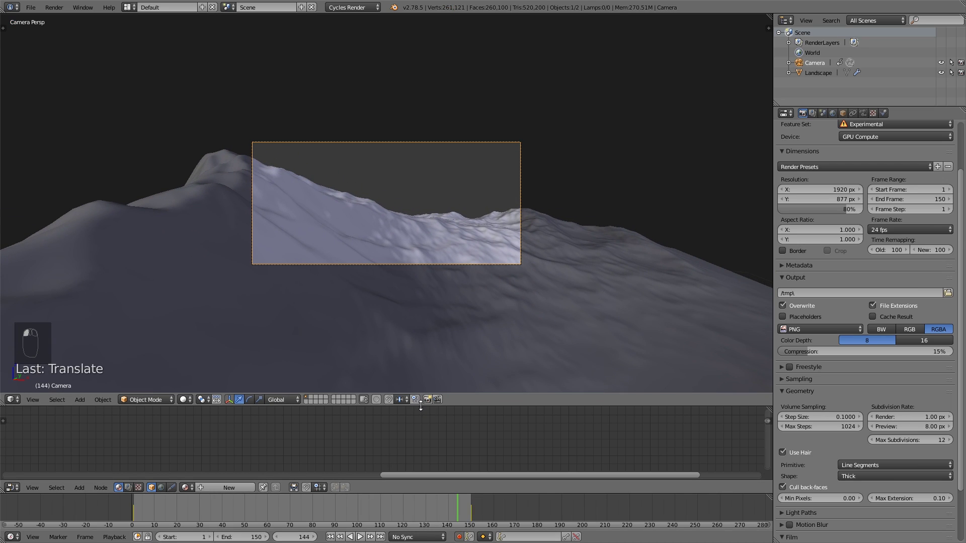
# - Enlarge the node editor area and switch it to the Graph Editor, showing the camera's complete animation curves
pyautogui.moveTo(417, 409); pyautogui.dragTo(425, 328)
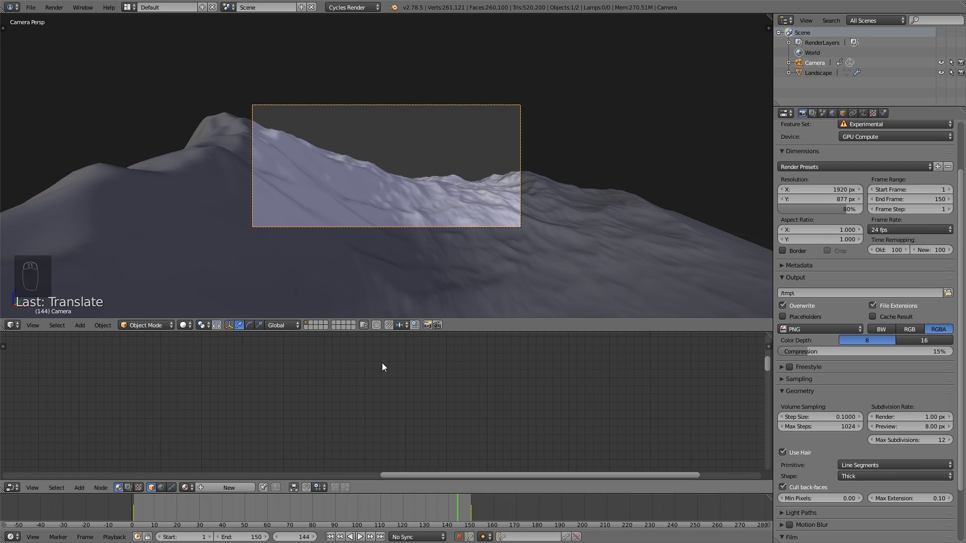
pyautogui.click(12, 488)
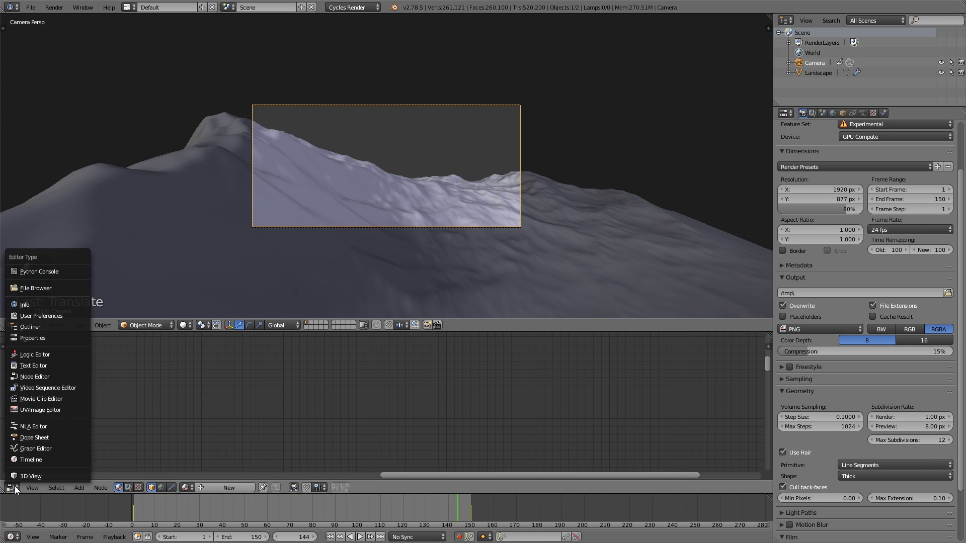
pyautogui.click(50, 448)
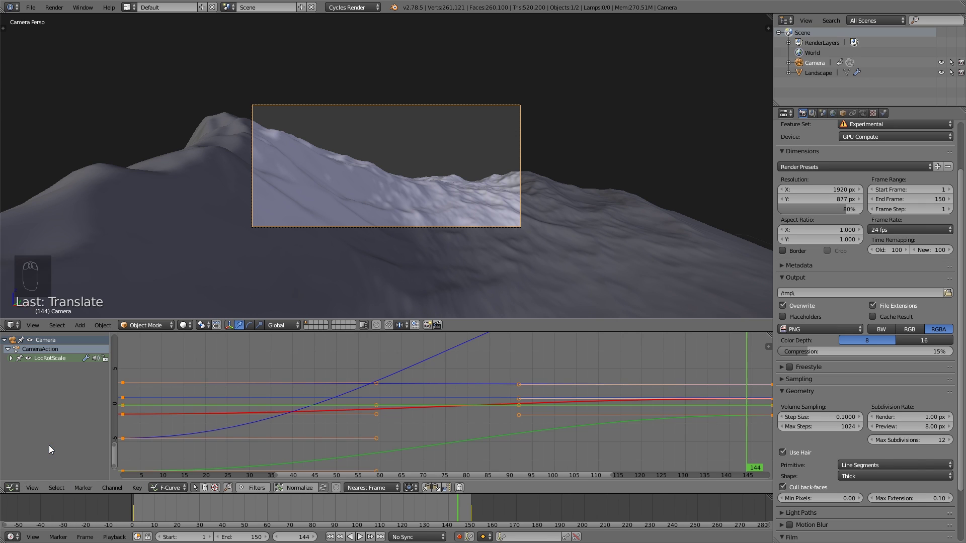
pyautogui.scroll(-4, 328, 376)
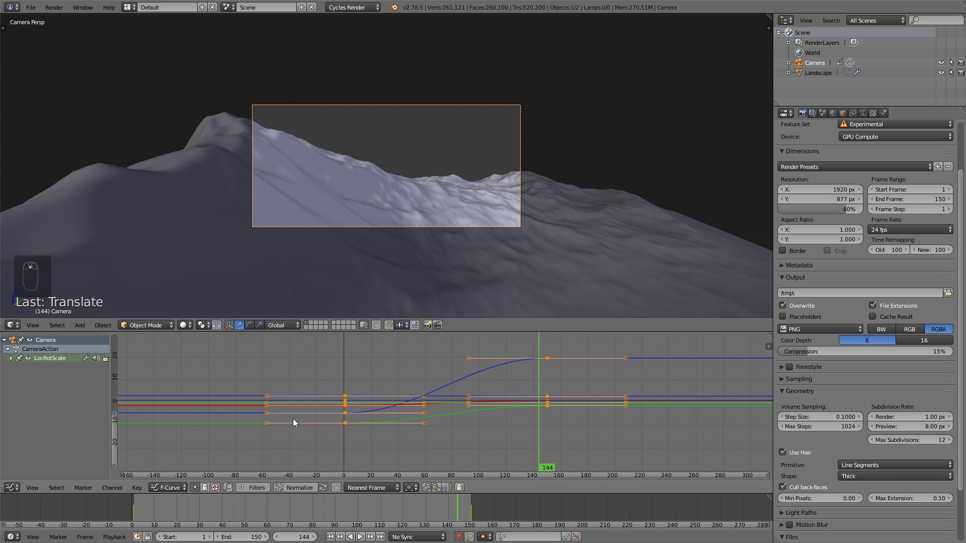
# - Set the handle type of all the camera's keyframes to Vector and scrub through the resulting motion
pyautogui.press('a')
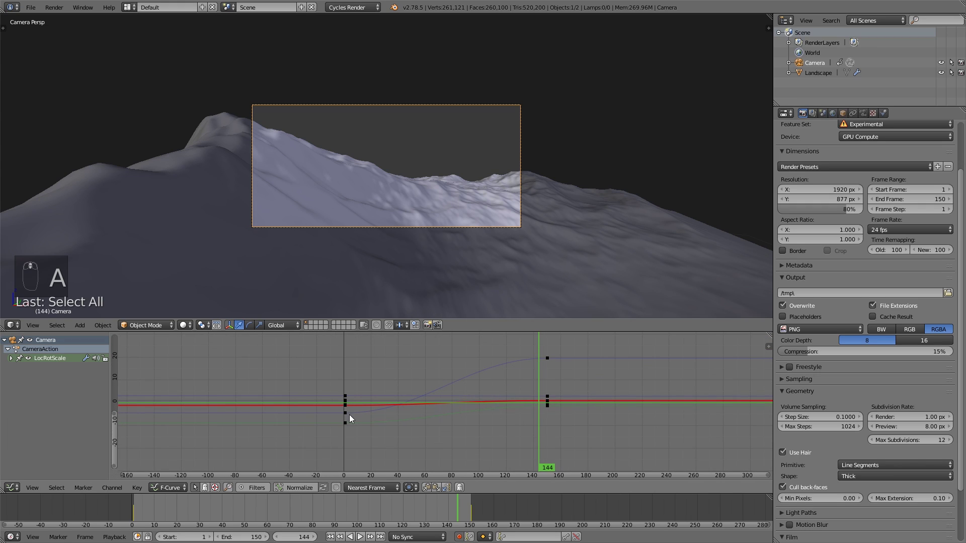
pyautogui.press('a')
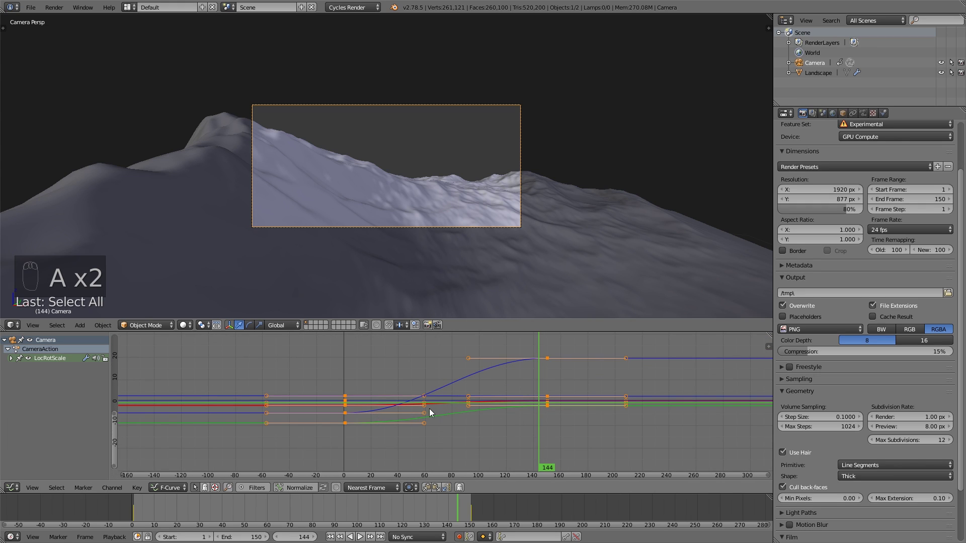
pyautogui.press('v')
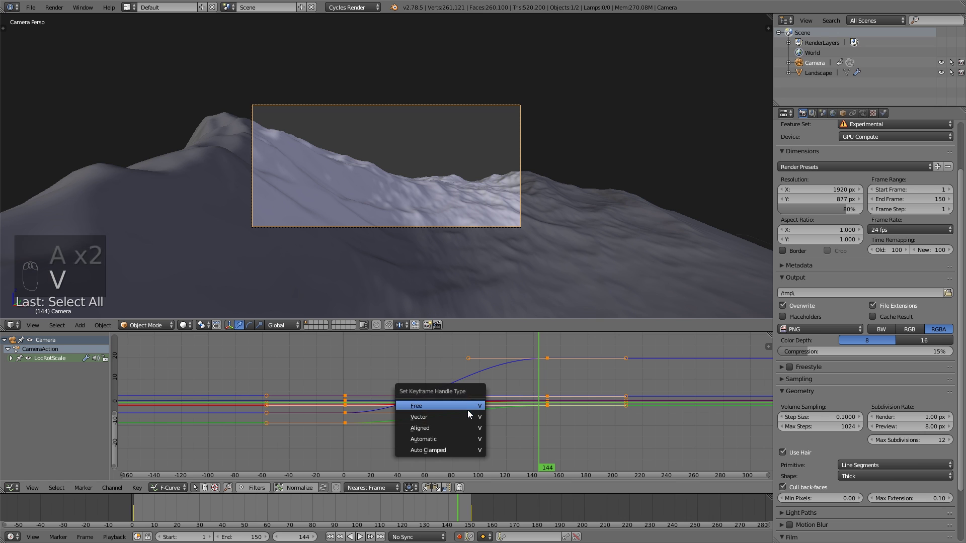
pyautogui.click(464, 417)
pyautogui.moveTo(368, 502); pyautogui.dragTo(459, 520)
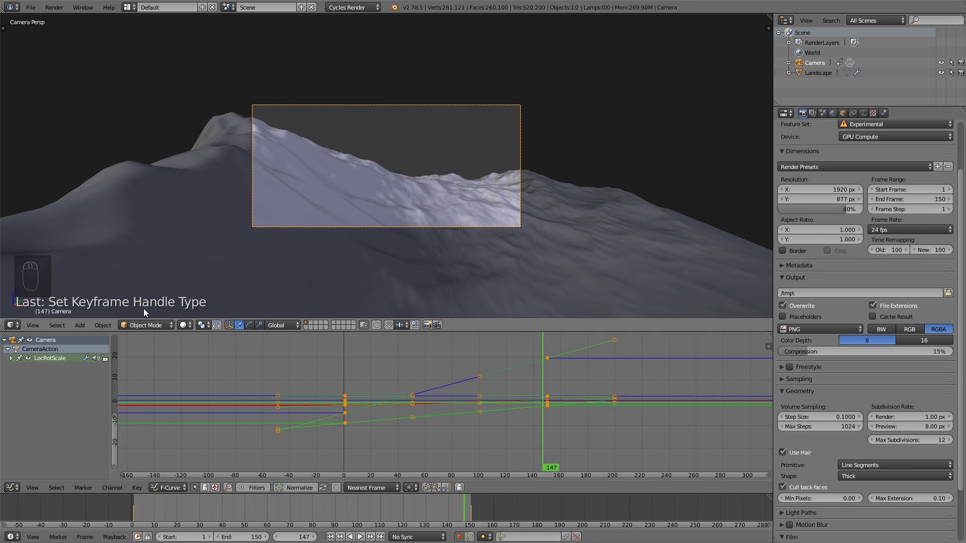
# - Merge the Graph Editor area into the 3D view so the camera view fills the space above the timeline
pyautogui.click(187, 329)
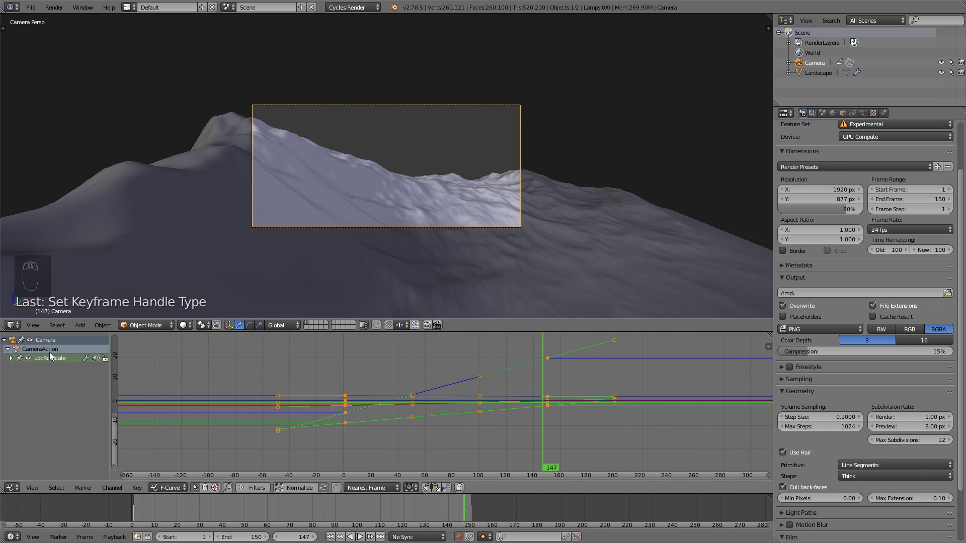
pyautogui.moveTo(3, 329); pyautogui.dragTo(17, 398)
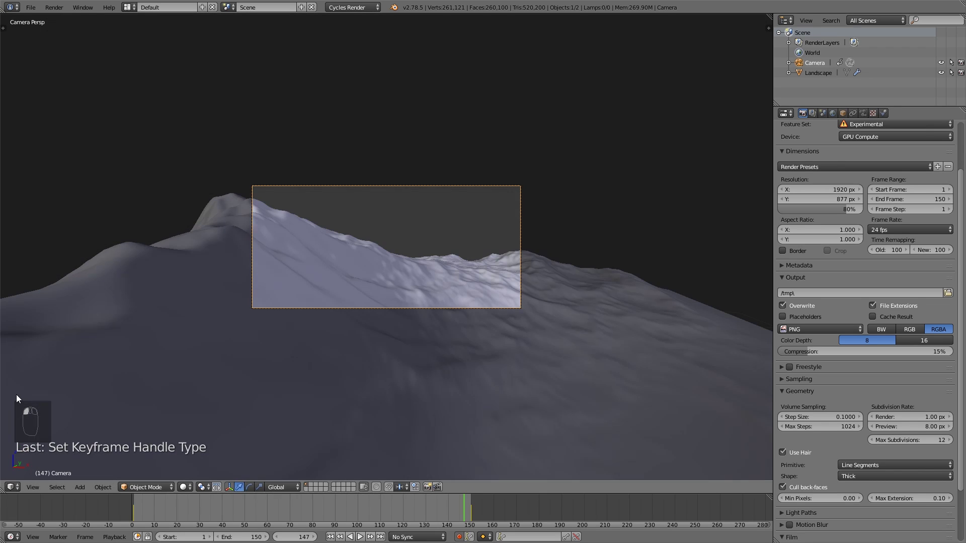
# - Duplicate the landscape and move the copy horizontally, locked out of global Z, behind the original as a distant mountain range
pyautogui.rightClick(422, 363)
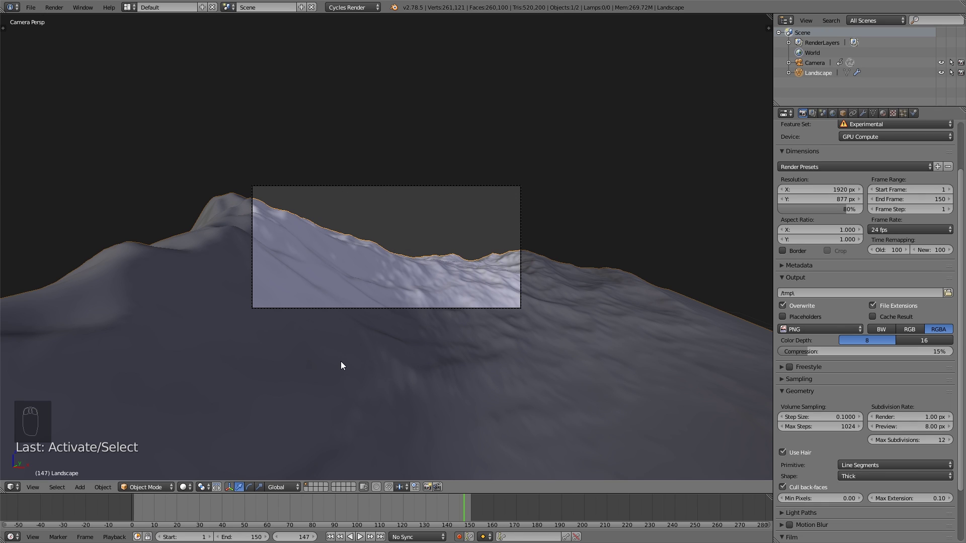
pyautogui.hotkey('shift', 'd')
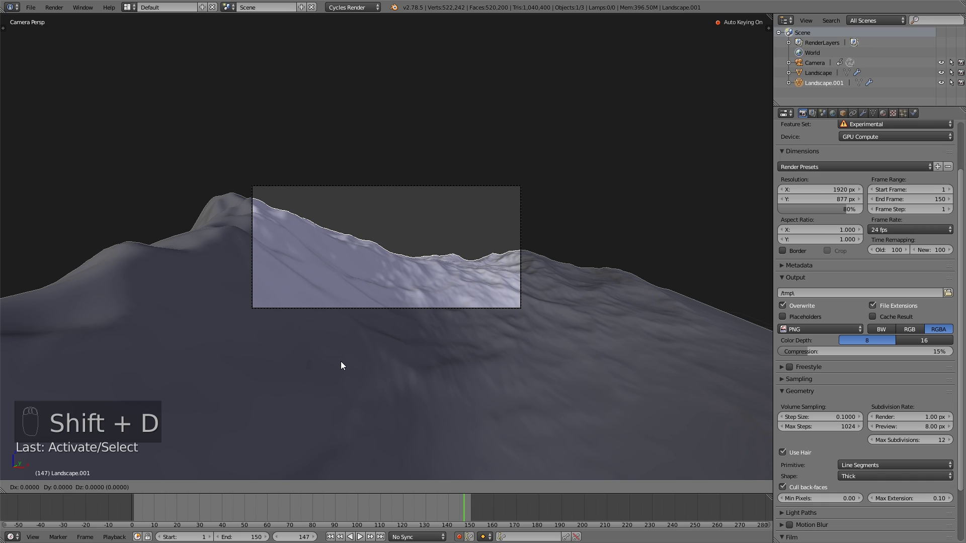
pyautogui.press('z')
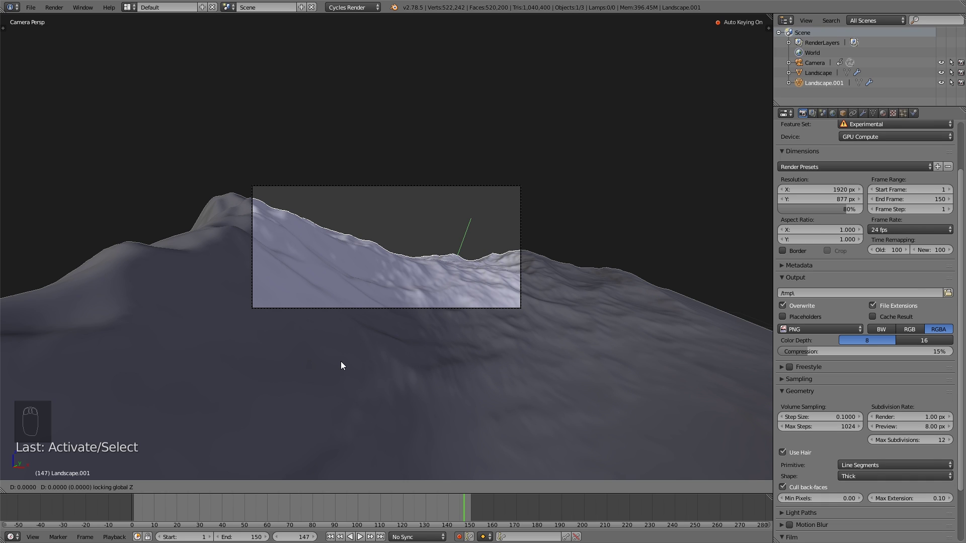
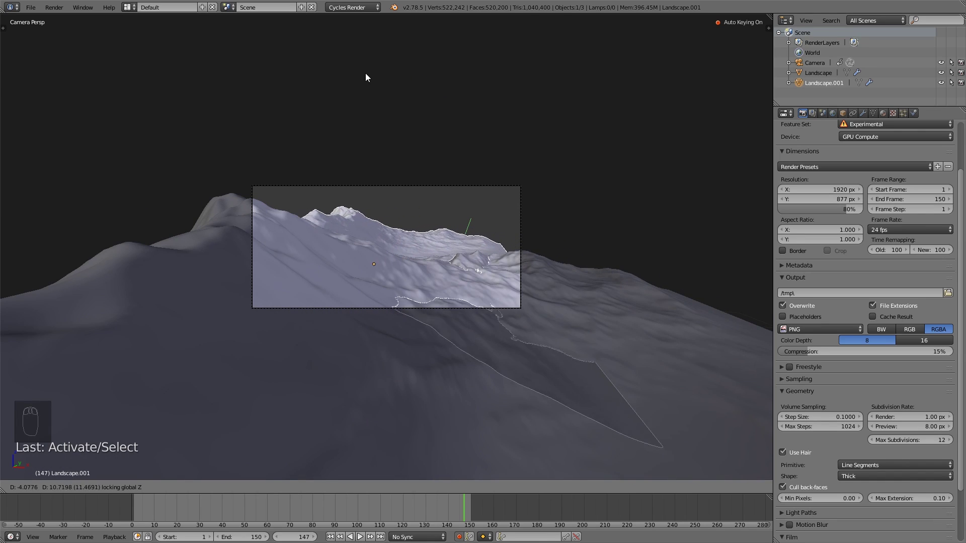
pyautogui.click(390, 66)
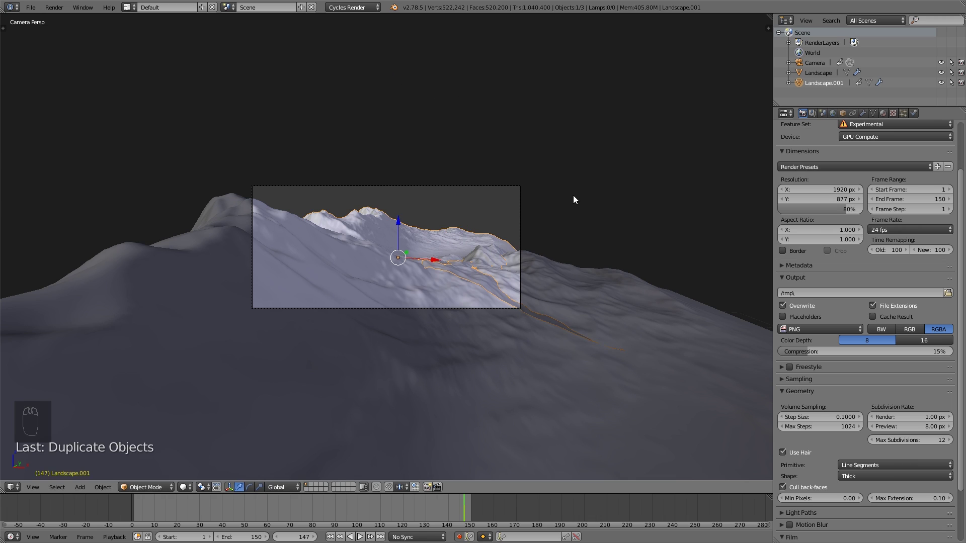
# - Rotate the duplicated landscape around the global Z axis and shift it slightly along X to fill the camera's background
pyautogui.press('r')
pyautogui.press('z')
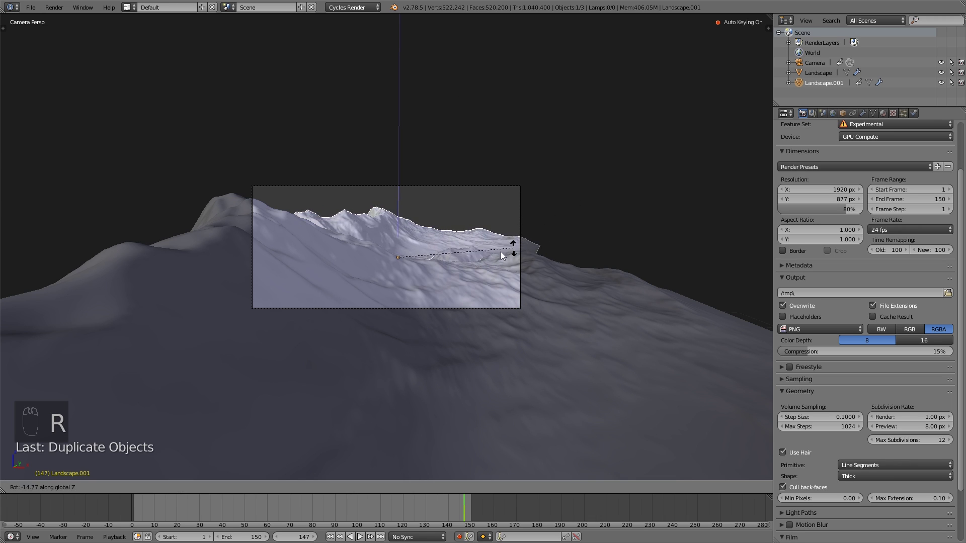
pyautogui.click(403, 266)
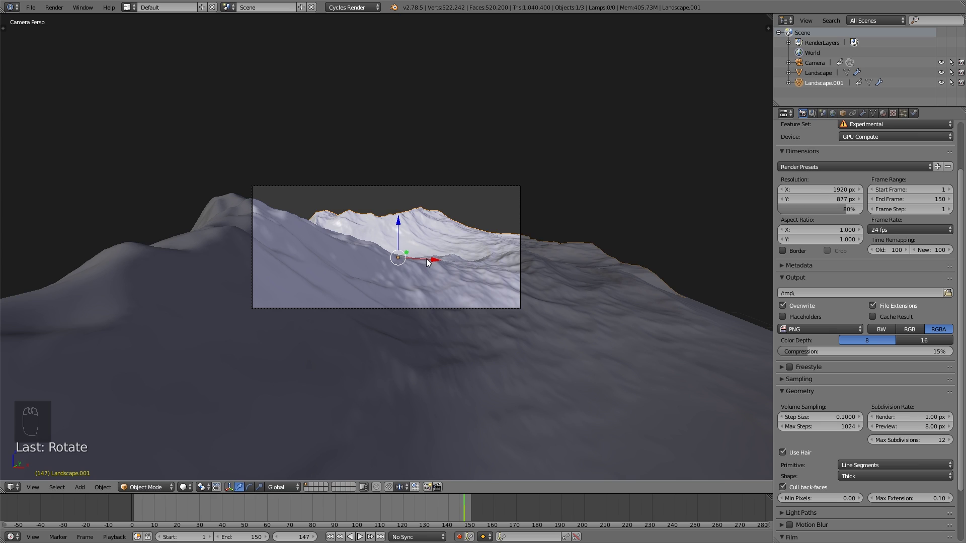
pyautogui.moveTo(427, 258)
pyautogui.mouseDown()
pyautogui.moveTo(393, 261)
pyautogui.moveTo(441, 259)
pyautogui.mouseUp()
# - Examine the duplicated landscape's placement beside the original from outside, and through the camera across the animation
pyautogui.scroll(-2, 580, 292)
pyautogui.moveTo(578, 285); pyautogui.dragTo(543, 255, button='middle')
pyautogui.scroll(-3, 553, 344)
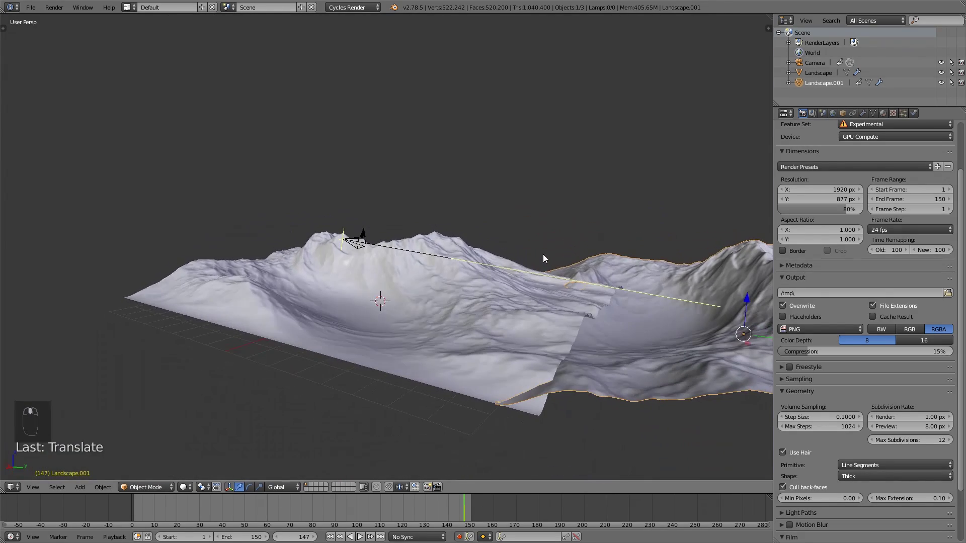
pyautogui.moveTo(617, 346); pyautogui.dragTo(599, 347, button='middle')
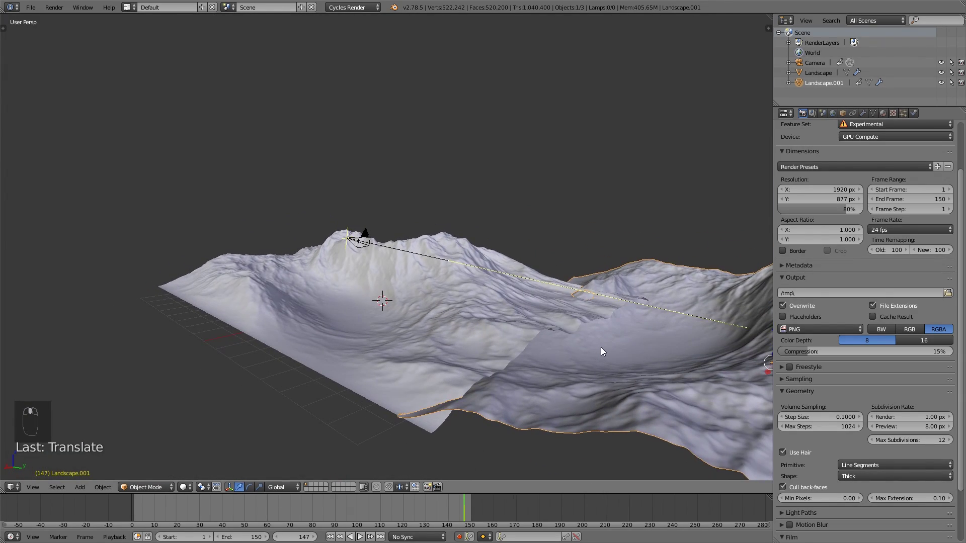
pyautogui.press('KP_0')
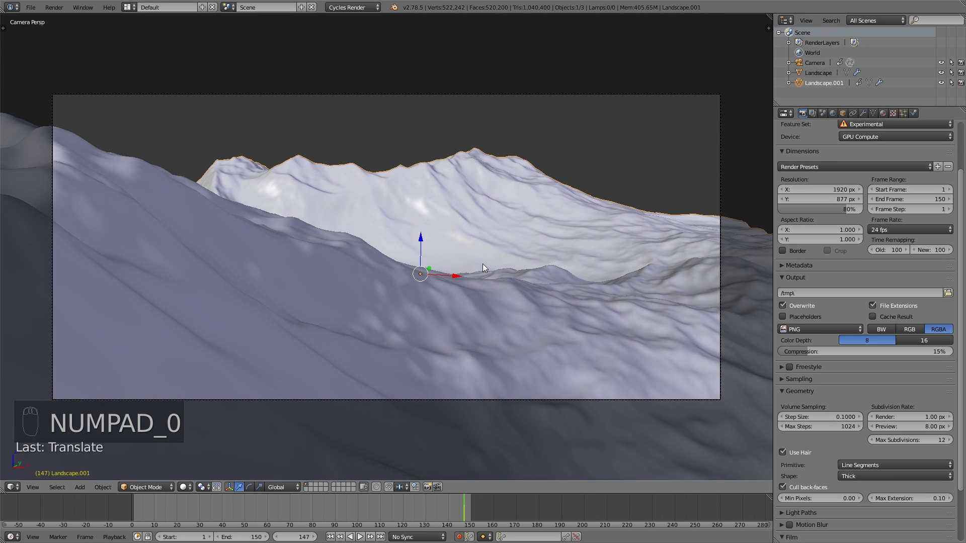
pyautogui.scroll(-2, 610, 282)
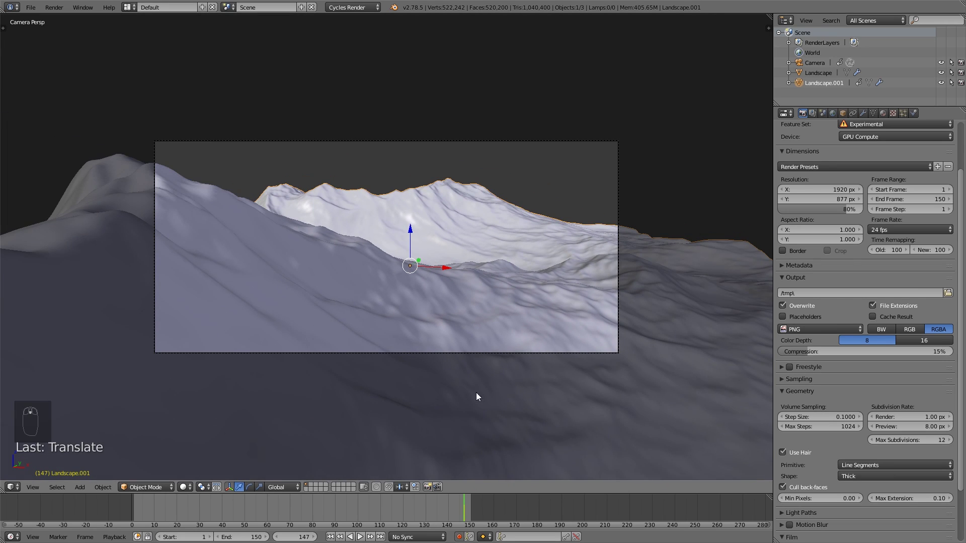
pyautogui.moveTo(453, 512); pyautogui.dragTo(249, 511)
pyautogui.moveTo(402, 512); pyautogui.dragTo(158, 511)
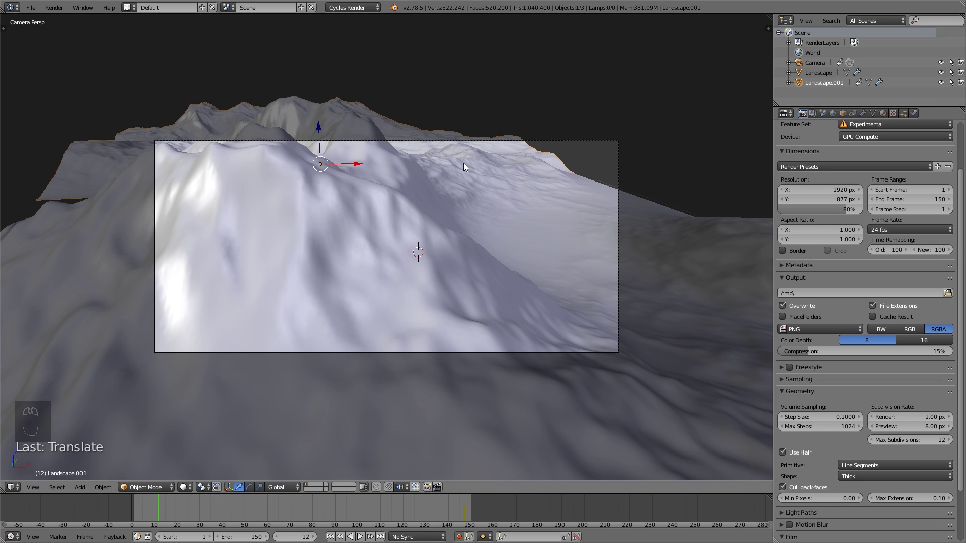
# - Duplicate the background landscape, move the copy horizontally to the right side of the camera view, and rotate it around global Z
pyautogui.hotkey('shift', 'd')
pyautogui.hotkey('shift', 'z')
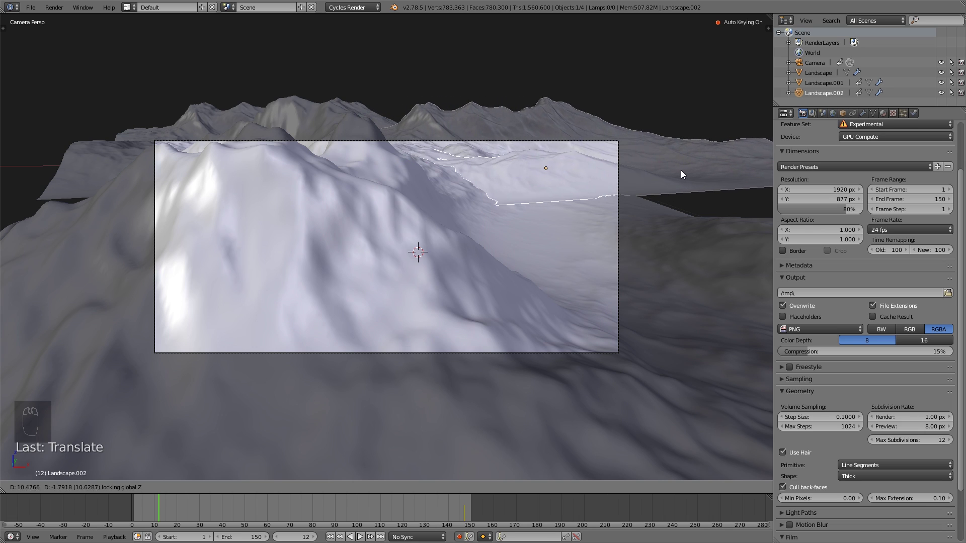
pyautogui.click(30, 179)
pyautogui.press('r')
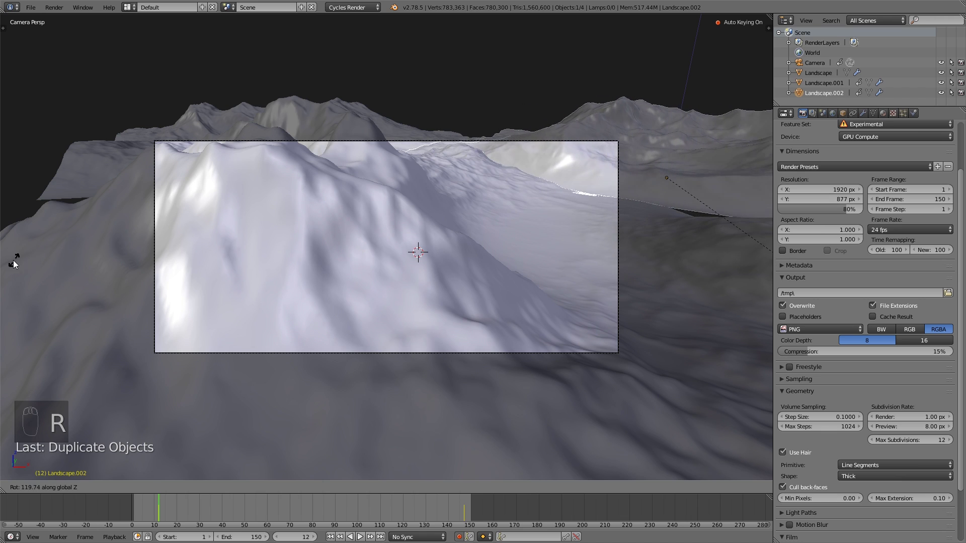
pyautogui.click(746, 250)
# - Shift the new landscape copy horizontally with global Z locked and turn it around global Z behind the right-hand slope
pyautogui.press('g')
pyautogui.hotkey('shift', 'z')
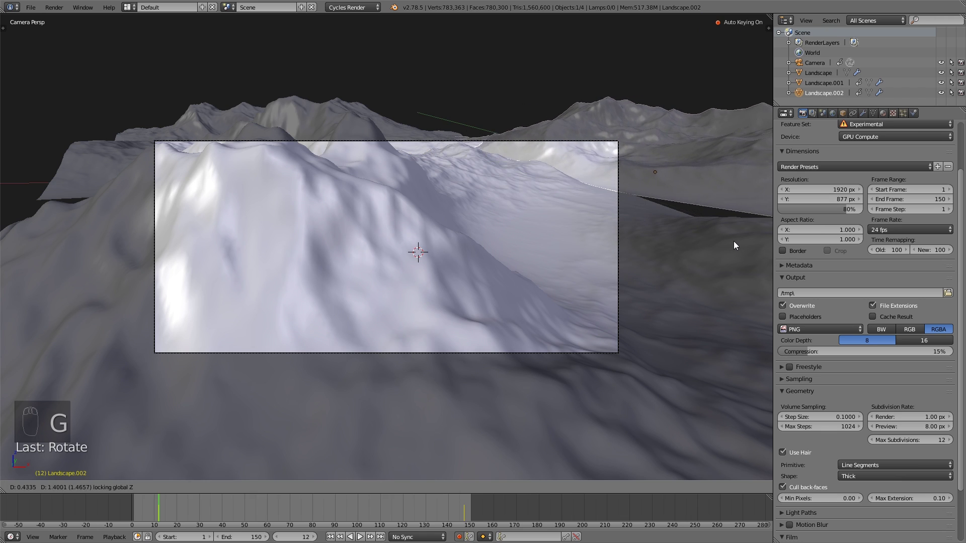
pyautogui.click(708, 236)
pyautogui.press('r')
pyautogui.press('z')
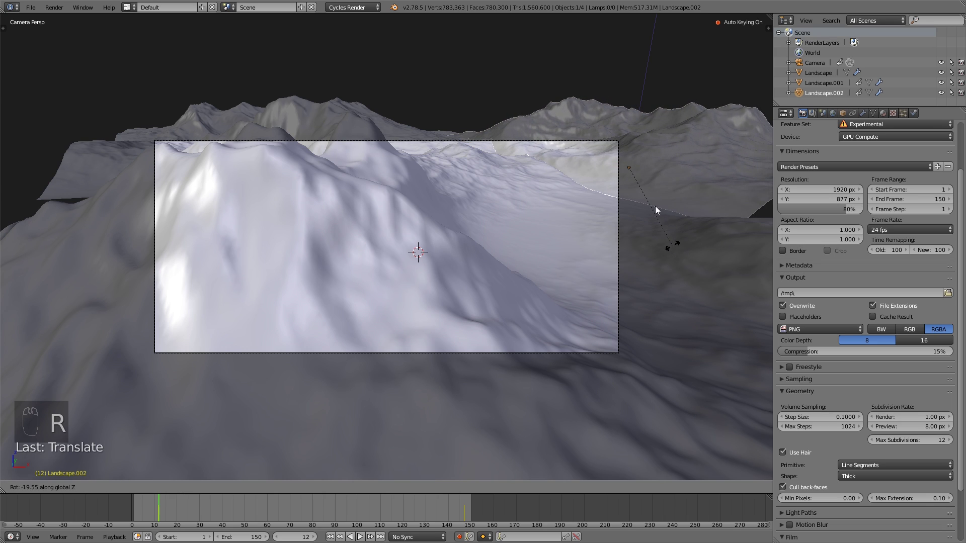
pyautogui.click(672, 245)
pyautogui.moveTo(667, 164); pyautogui.dragTo(676, 195)
# - Refine the copy's global Z rotation and move it farther right, mostly beyond the camera frame's right edge
pyautogui.press('g')
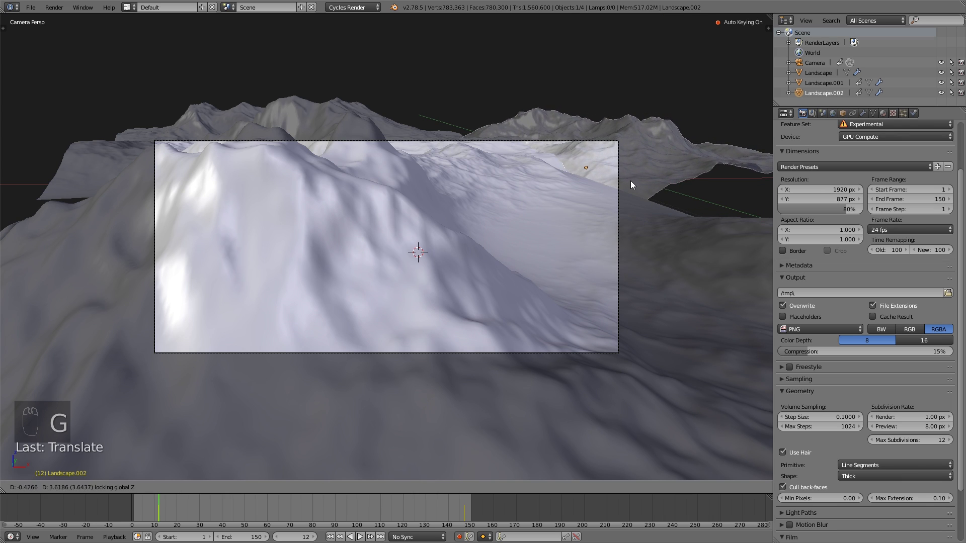
pyautogui.click(686, 184)
pyautogui.press('r')
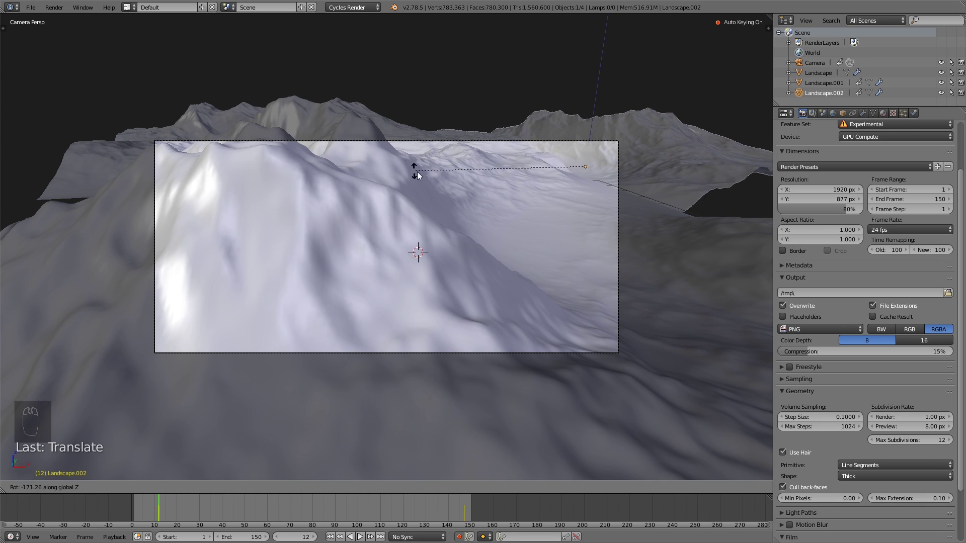
pyautogui.click(513, 193)
pyautogui.press('g')
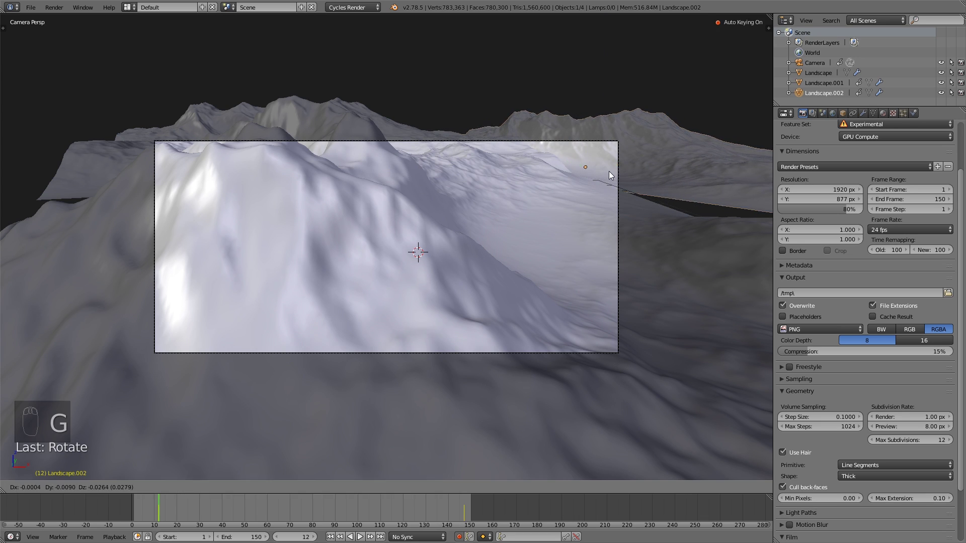
pyautogui.click(712, 190)
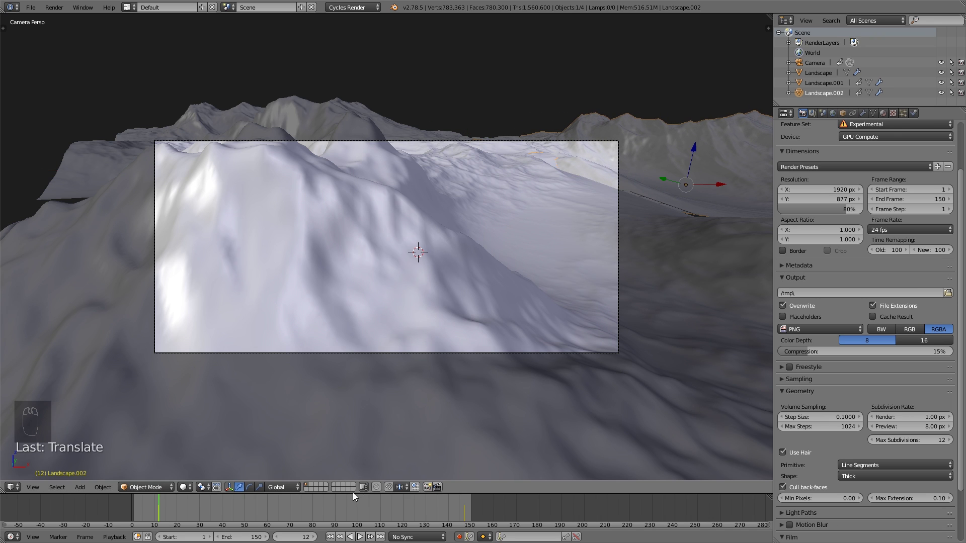
# - Turn off automatic keyframe insertion and delete the newest landscape copy's keyframes at frames 147 and 12
pyautogui.moveTo(216, 513); pyautogui.dragTo(158, 513)
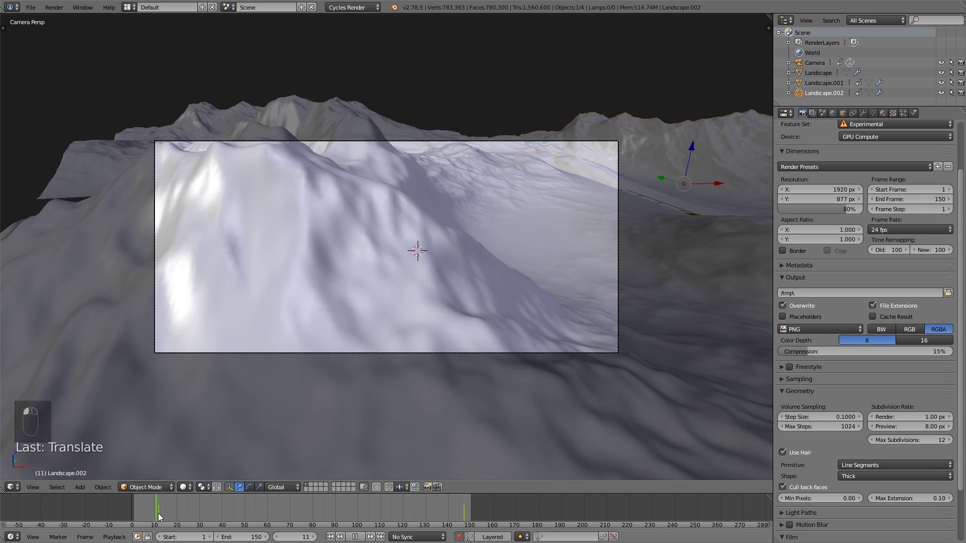
pyautogui.click(458, 538)
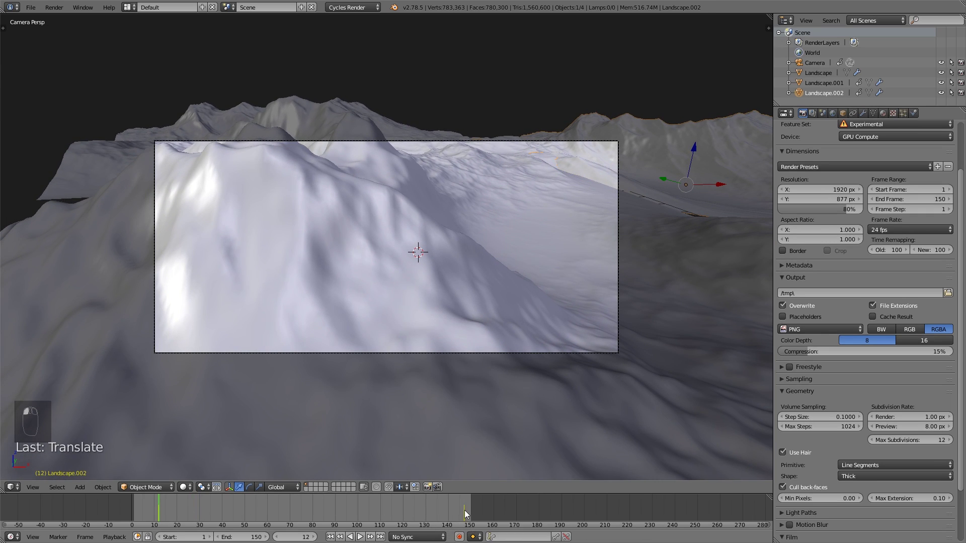
pyautogui.click(463, 512)
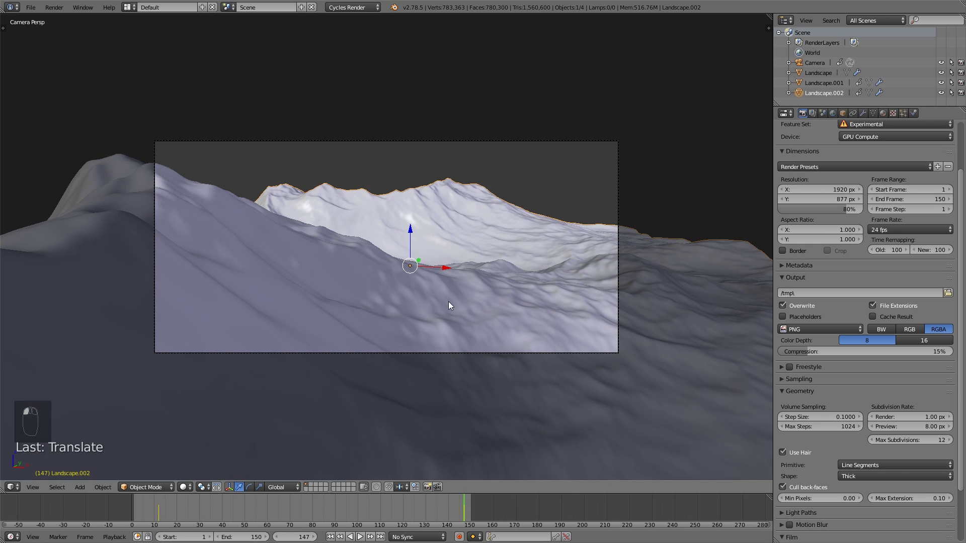
pyautogui.hotkey('alt', 'i')
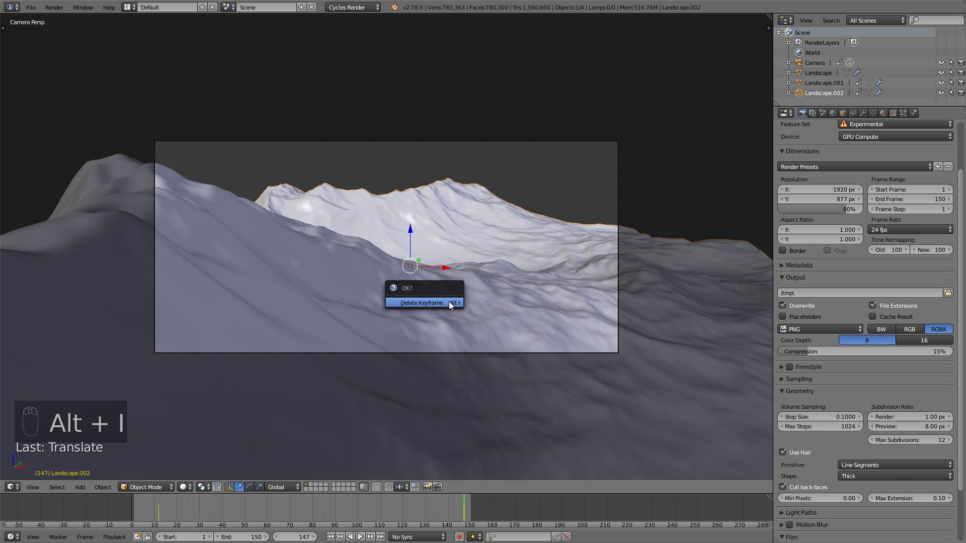
pyautogui.click(449, 301)
pyautogui.moveTo(446, 520); pyautogui.dragTo(168, 507)
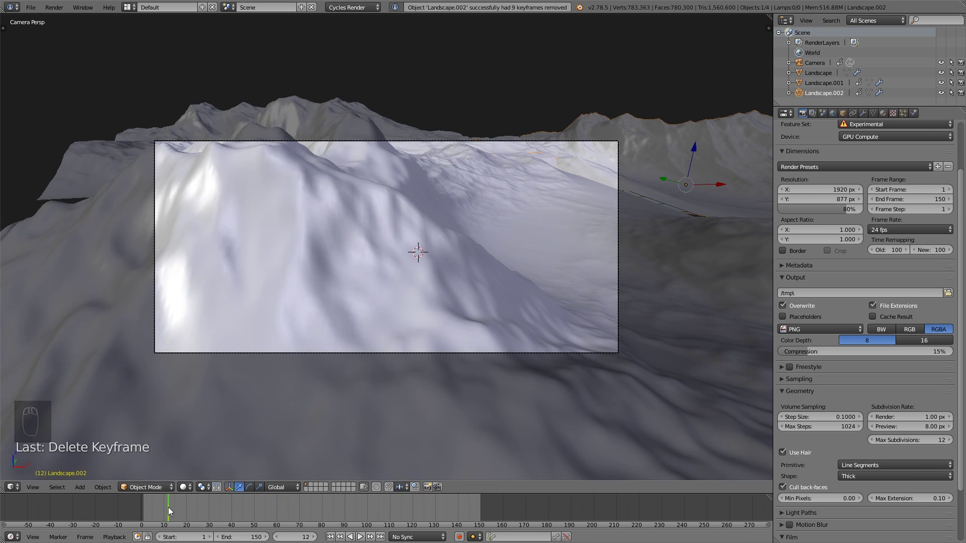
pyautogui.hotkey('alt', 'i')
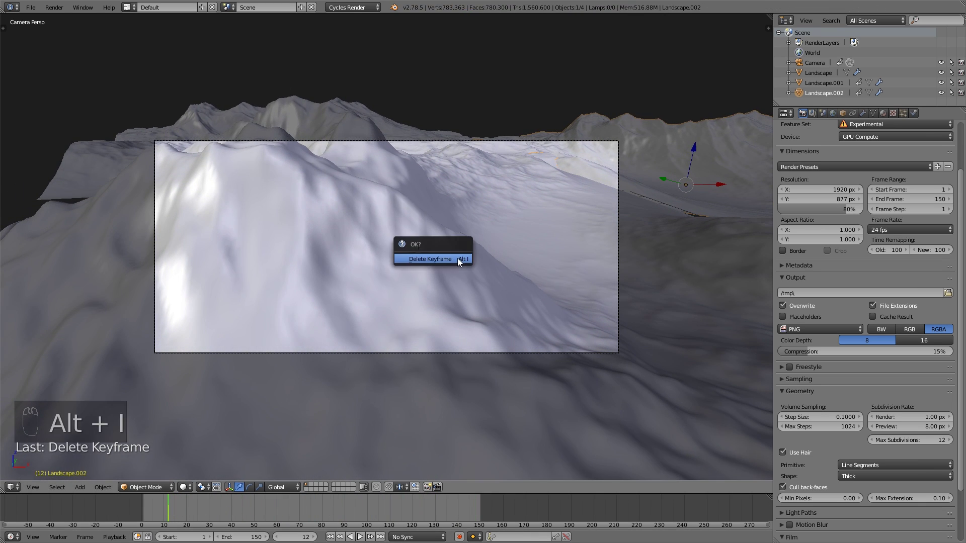
pyautogui.click(457, 259)
# - At frame 80, rotate the newest landscape copy around global Z and move it horizontally toward the camera's background
pyautogui.hotkey('alt', 'a')
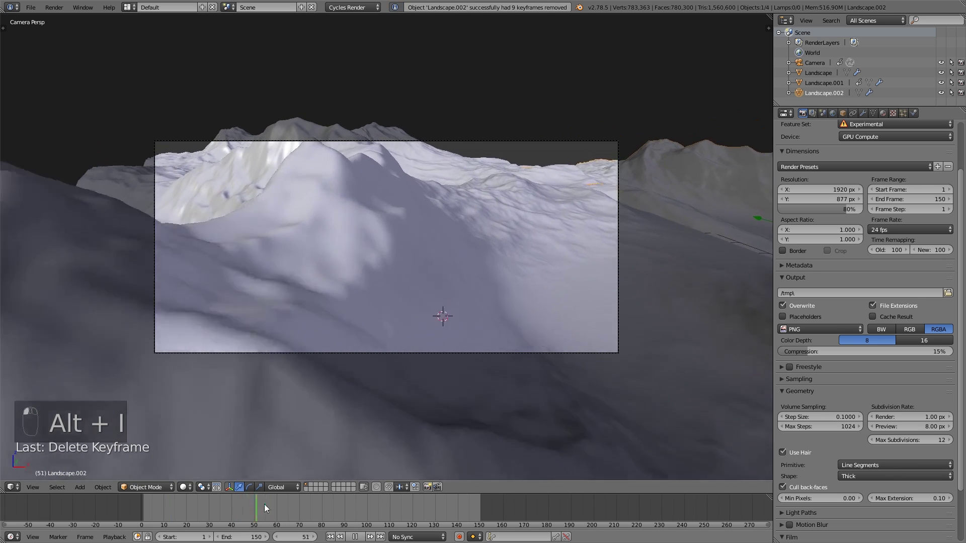
pyautogui.click(355, 536)
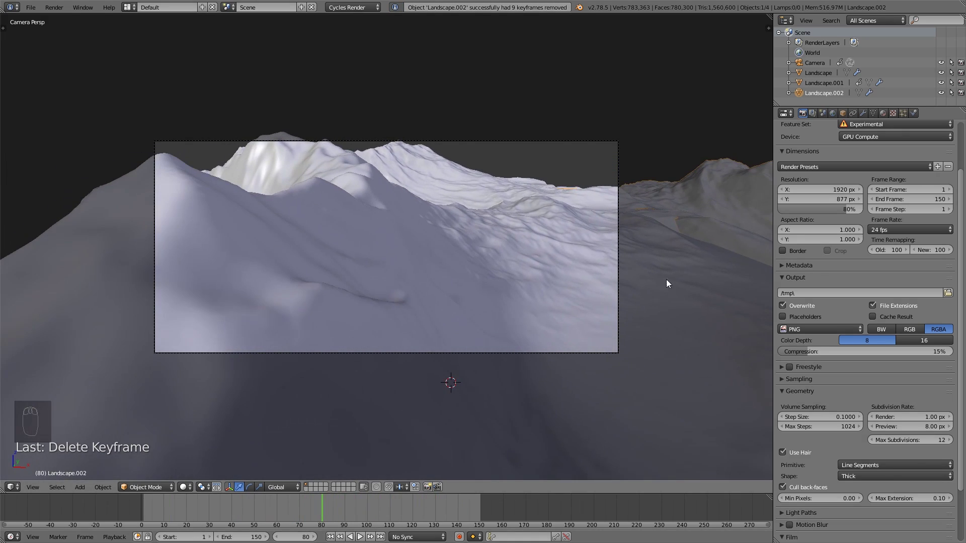
pyautogui.press('g')
pyautogui.hotkey('shift', 'z')
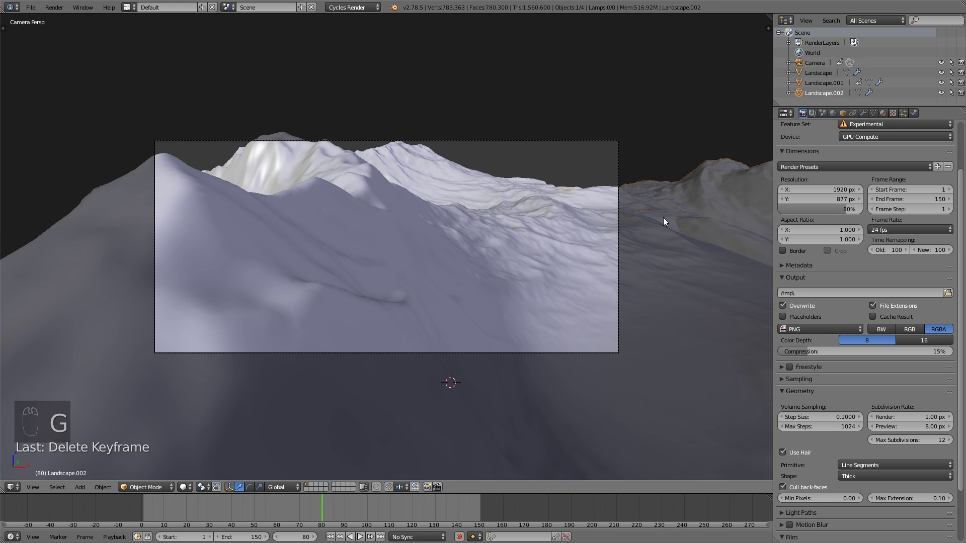
pyautogui.press('r')
pyautogui.press('z')
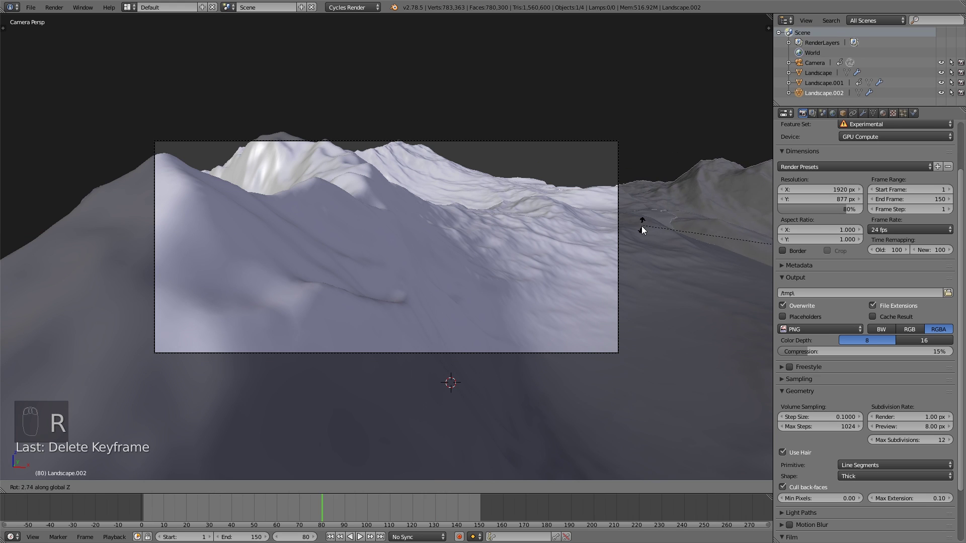
pyautogui.click(743, 320)
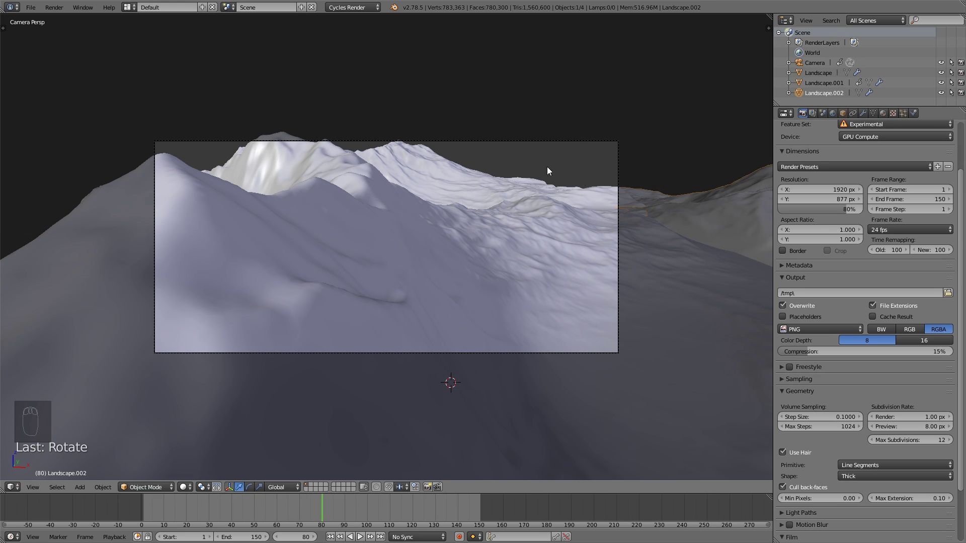
pyautogui.press('g')
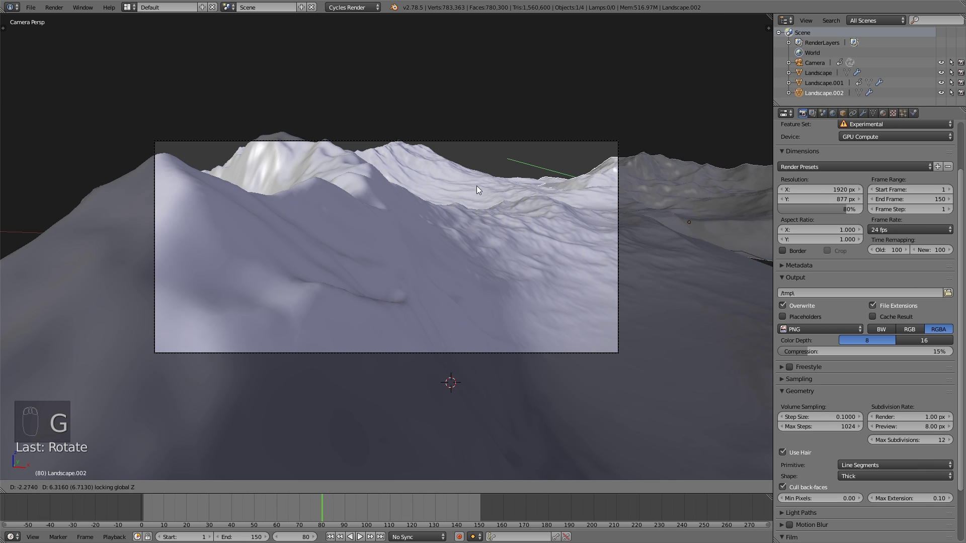
pyautogui.click(388, 176)
# - At frame 1, slightly rotate and shift the newest landscape copy, and check its placement through the camera animation
pyautogui.moveTo(302, 508); pyautogui.dragTo(143, 517)
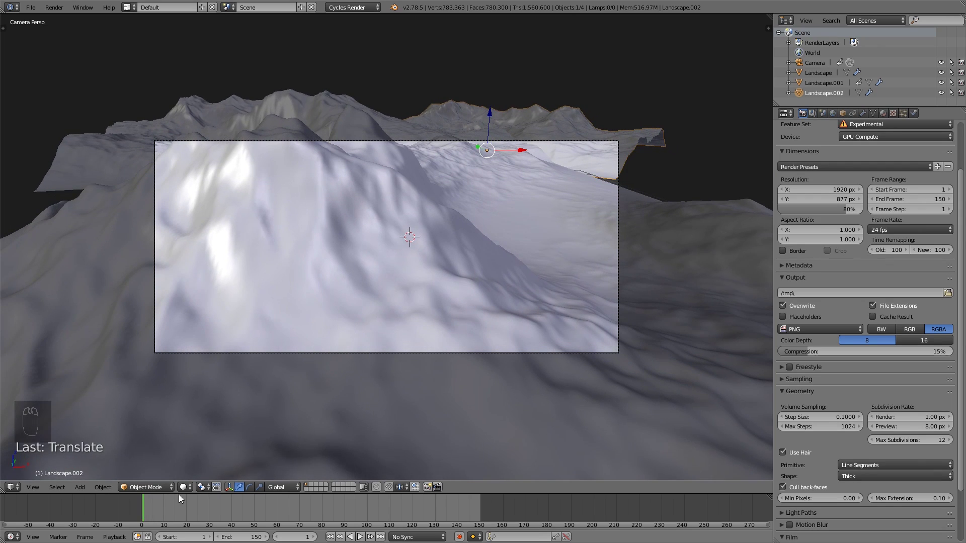
pyautogui.press('r')
pyautogui.click(554, 258)
pyautogui.press('g')
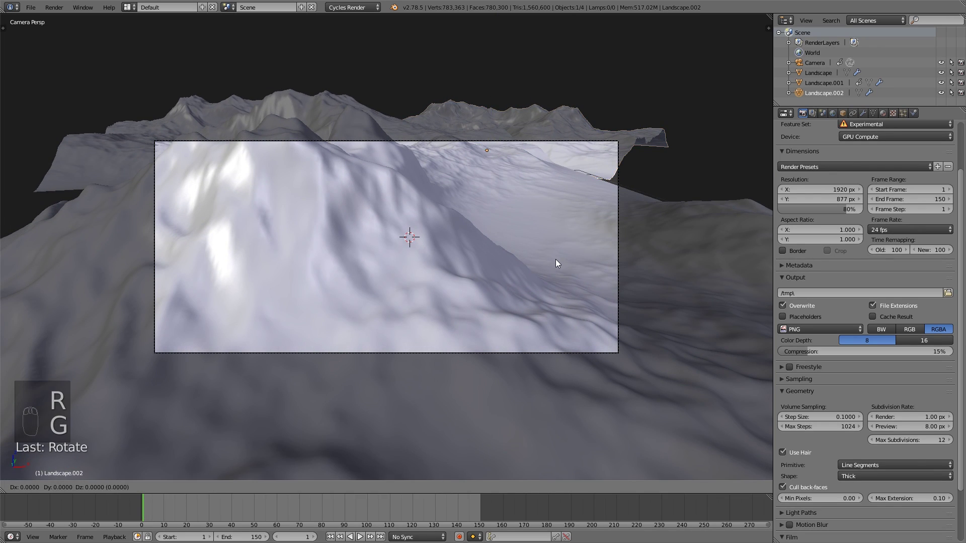
pyautogui.click(569, 265)
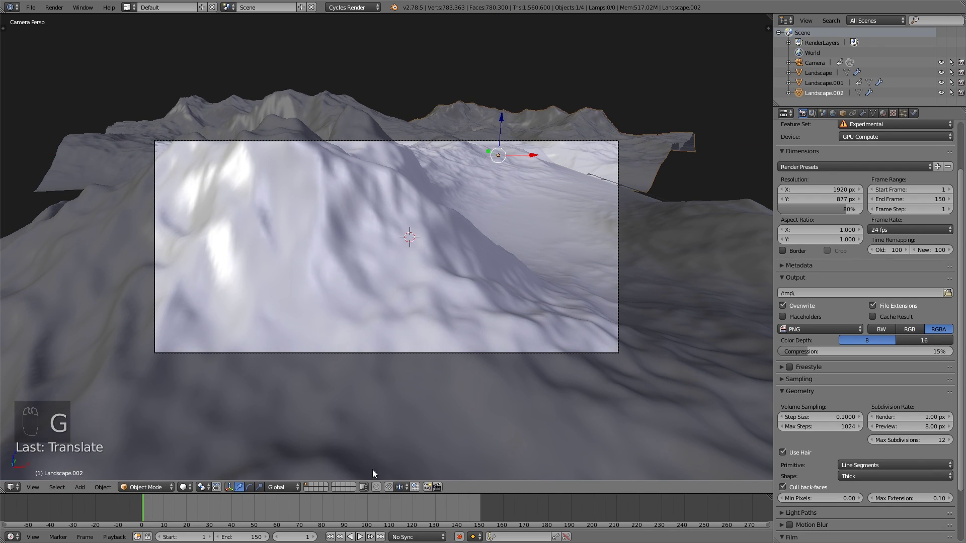
pyautogui.moveTo(159, 513); pyautogui.dragTo(289, 502)
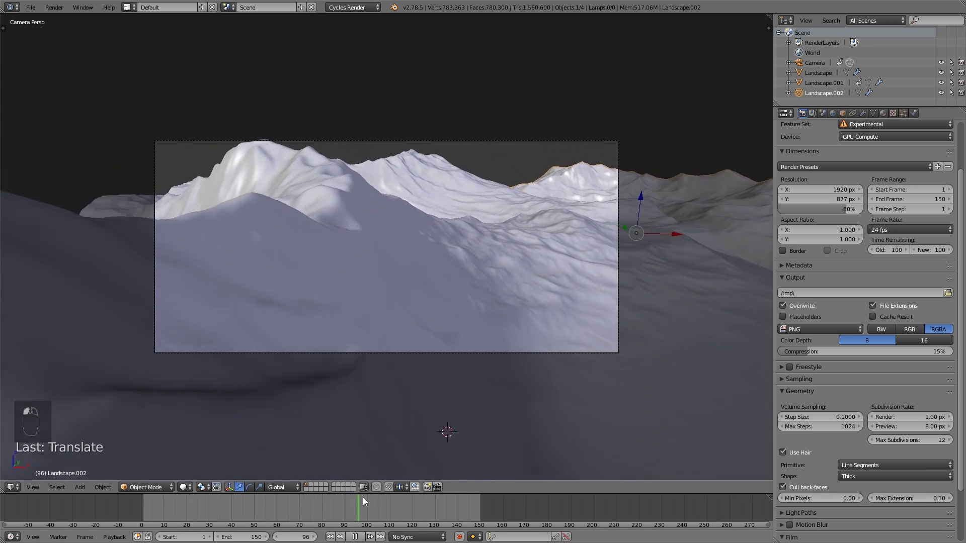
pyautogui.moveTo(376, 529); pyautogui.dragTo(346, 522)
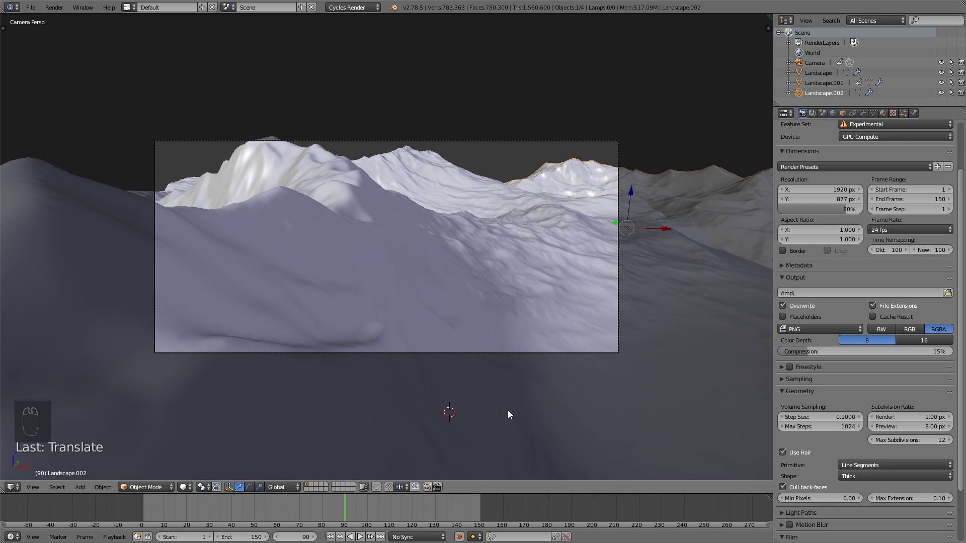
# - Select the camera and set its depth of field focus distance to 3.00, checking the focus marker against the terrain
pyautogui.click(527, 351)
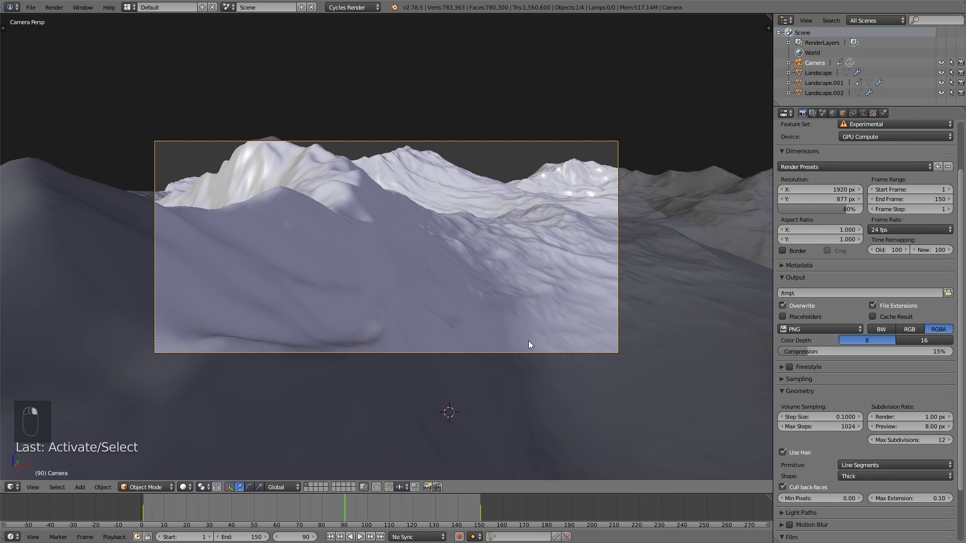
pyautogui.scroll(-3, 528, 340)
pyautogui.scroll(-3, 566, 349)
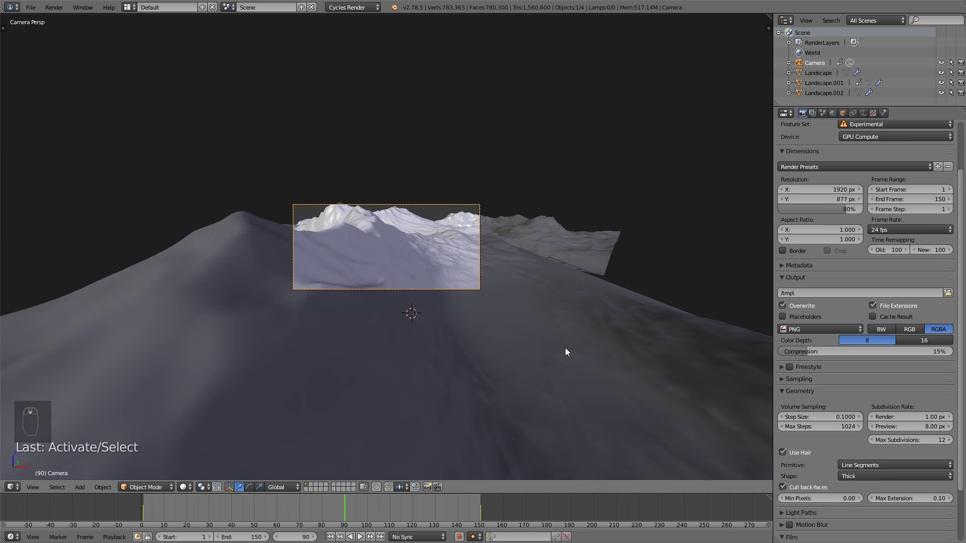
pyautogui.scroll(3, 441, 331)
pyautogui.moveTo(498, 339); pyautogui.dragTo(312, 262, button='middle')
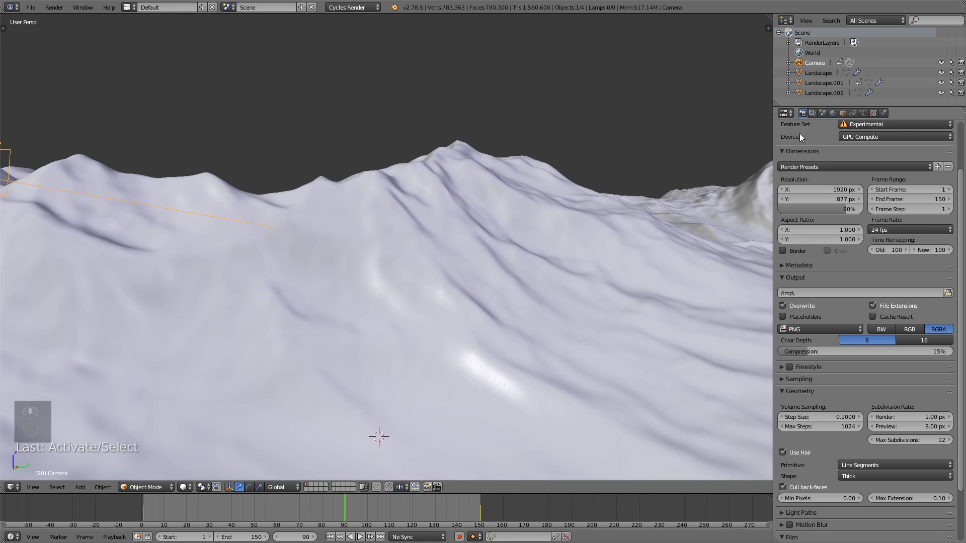
pyautogui.click(861, 111)
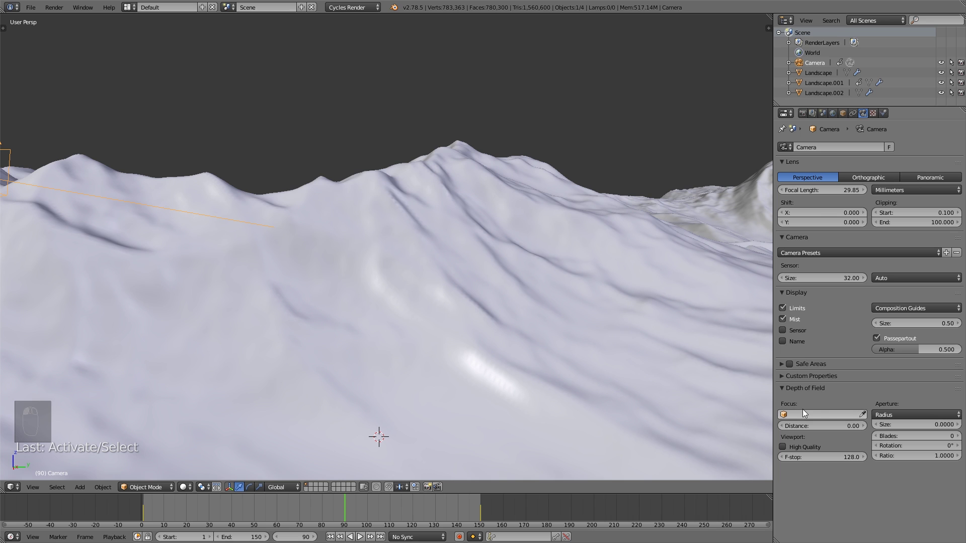
pyautogui.moveTo(813, 425); pyautogui.dragTo(841, 425)
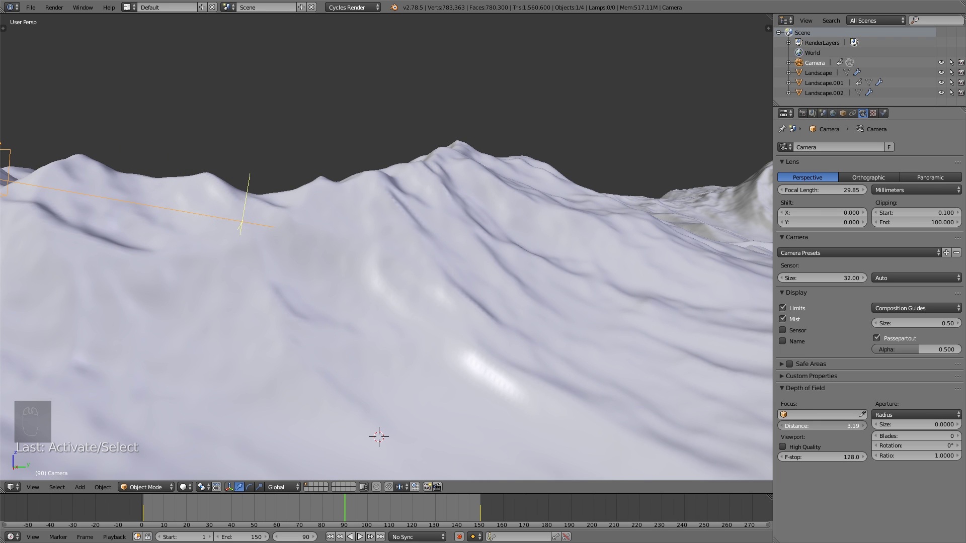
pyautogui.moveTo(843, 425); pyautogui.dragTo(846, 425)
pyautogui.moveTo(352, 262); pyautogui.dragTo(450, 280, button='middle')
pyautogui.scroll(-3, 450, 280)
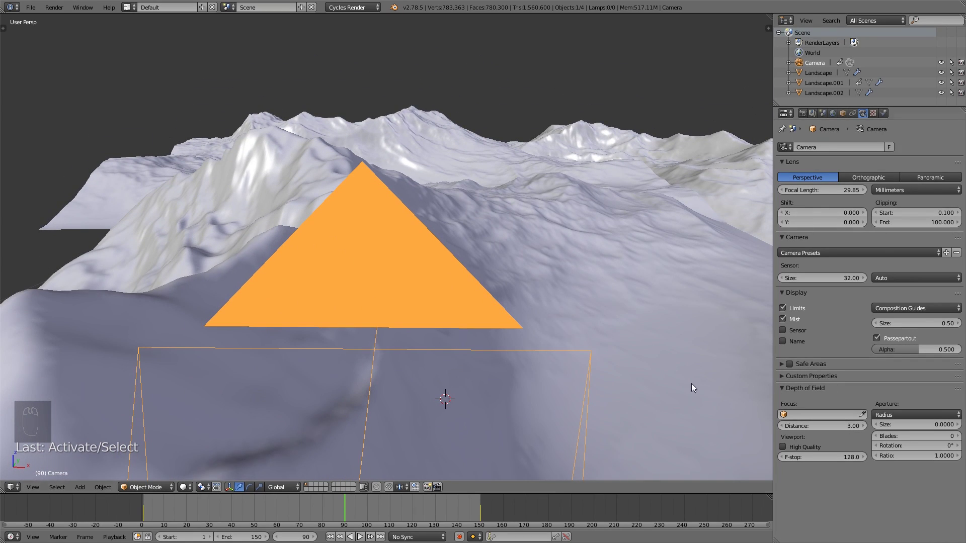
pyautogui.moveTo(691, 384); pyautogui.dragTo(482, 333, button='middle')
# - Switch the camera's aperture type to F-stop and set its number to 1.4
pyautogui.click(912, 414)
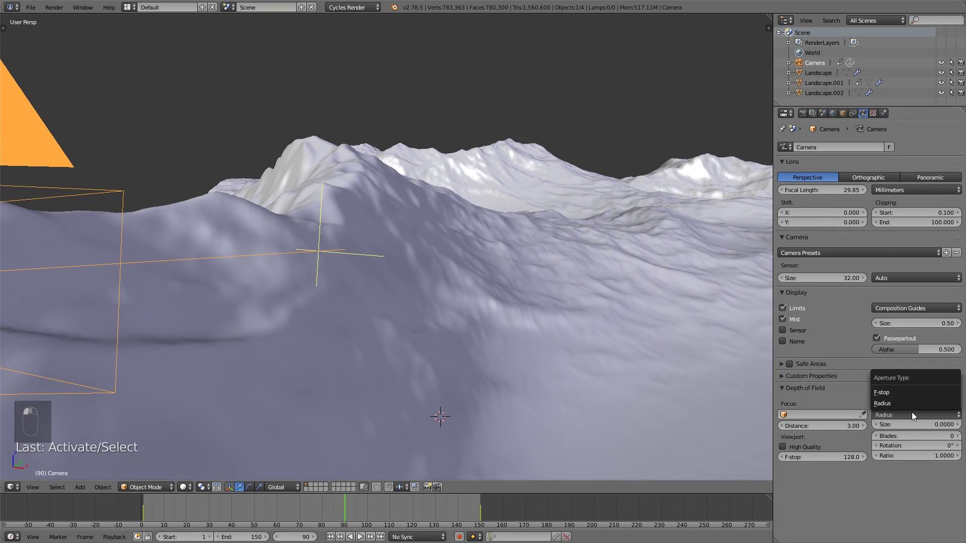
pyautogui.click(910, 391)
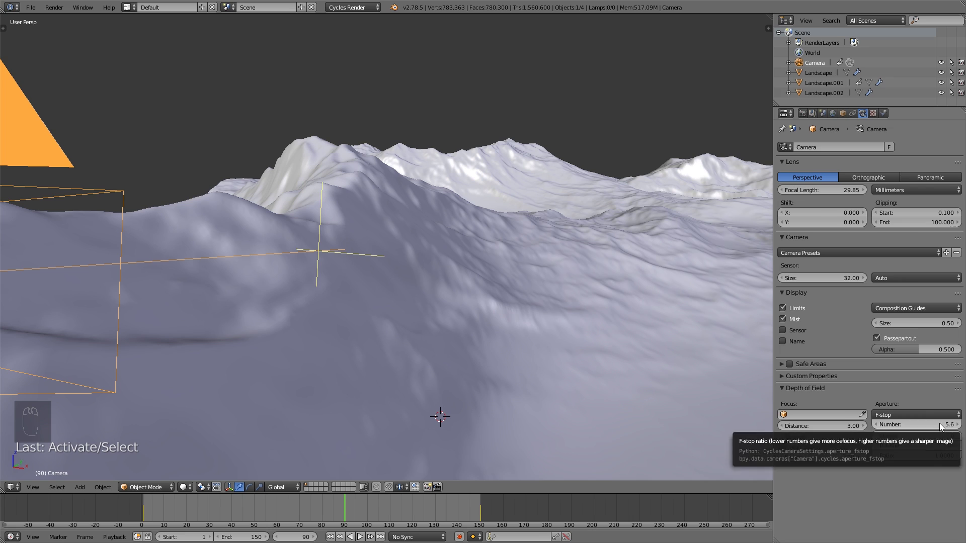
pyautogui.click(940, 424)
pyautogui.write('1.8')
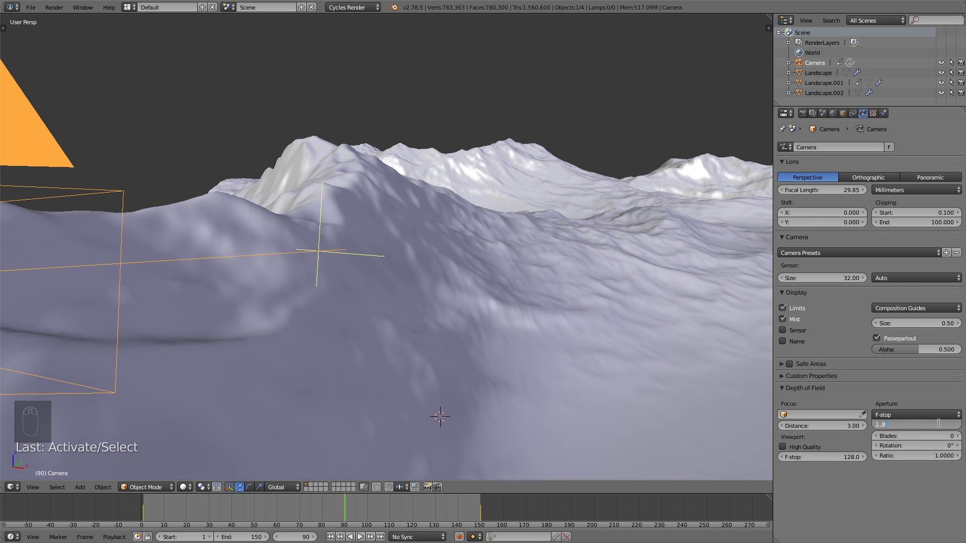
pyautogui.press('BackSpace')
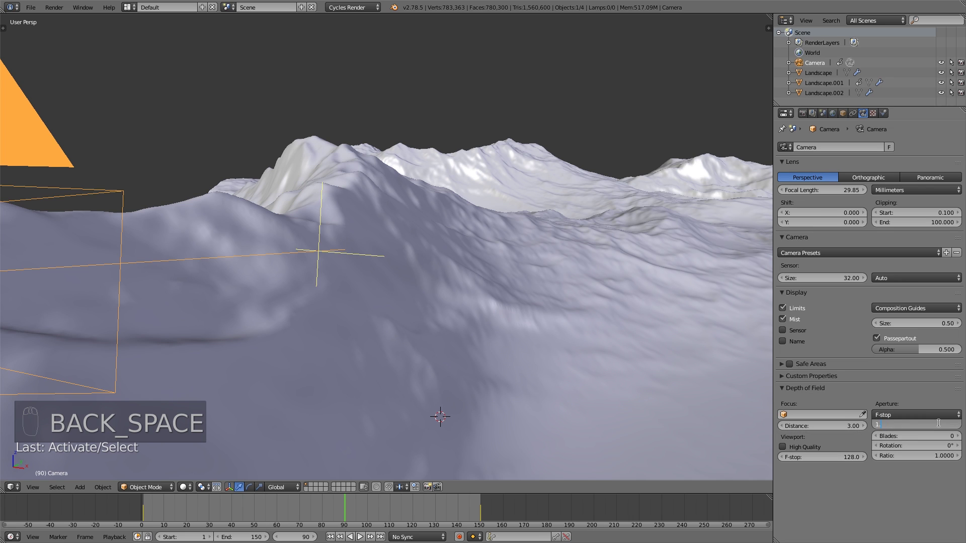
pyautogui.write('4')
pyautogui.press('Return')
pyautogui.scroll(-1, 341, 308)
pyautogui.moveTo(341, 308); pyautogui.dragTo(268, 298, button='middle')
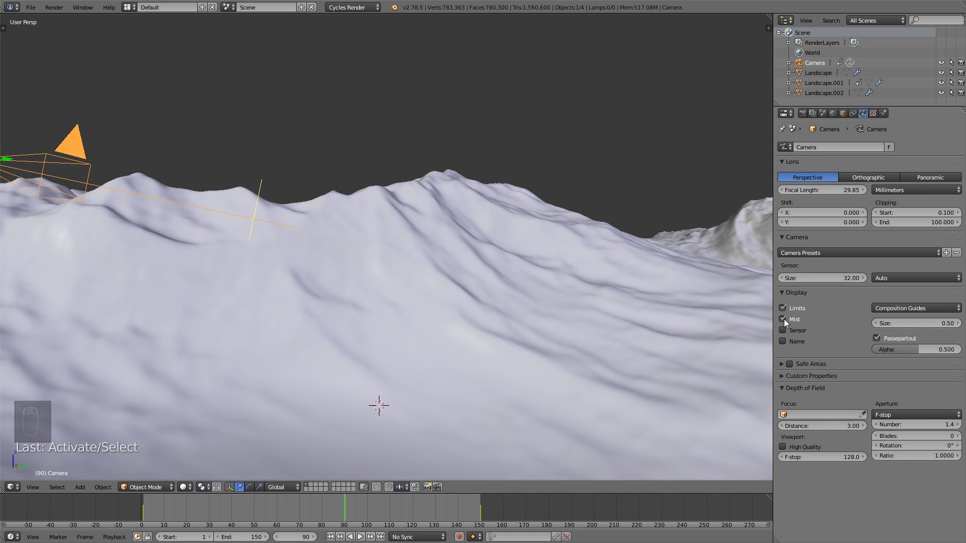
# - Check the render layer's enabled passes and set the world's mist pass start to 3.50
pyautogui.click(813, 113)
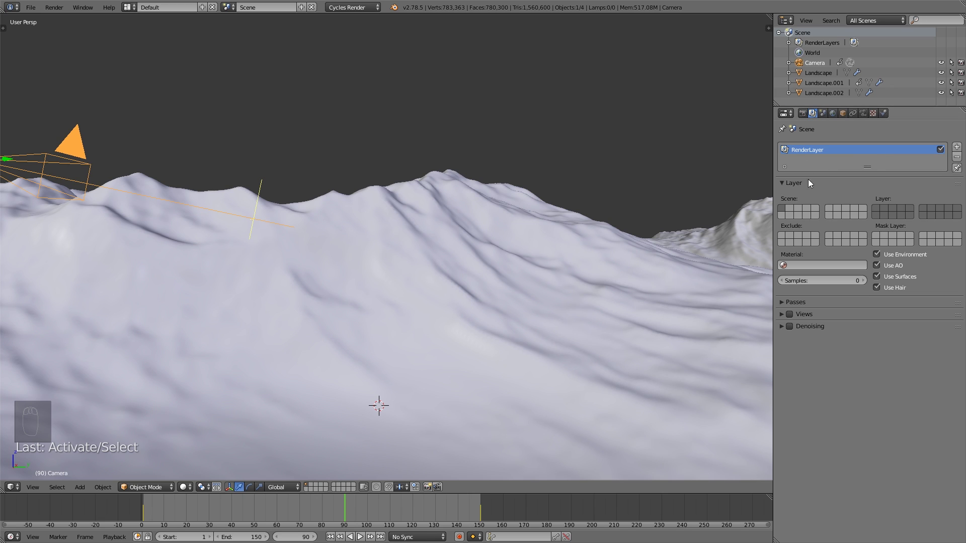
pyautogui.click(797, 303)
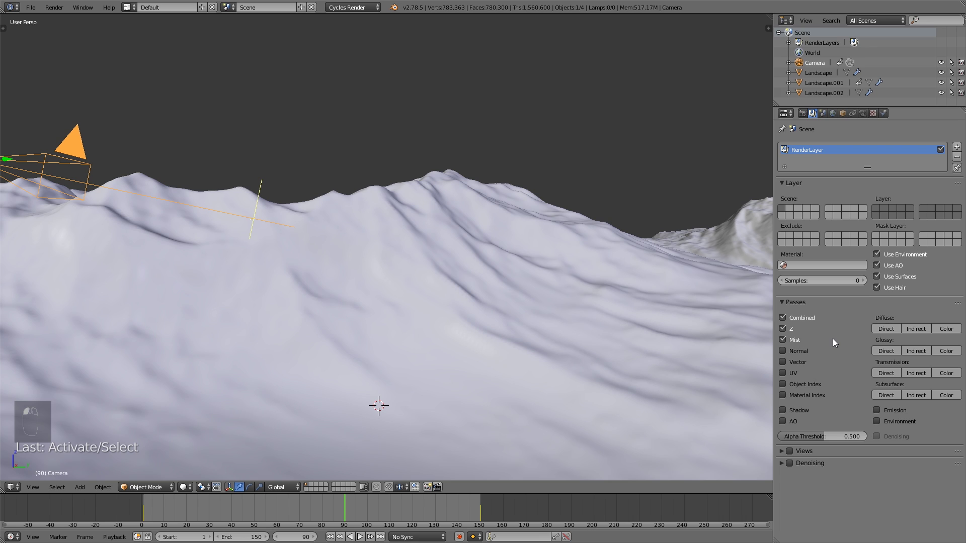
pyautogui.click(831, 113)
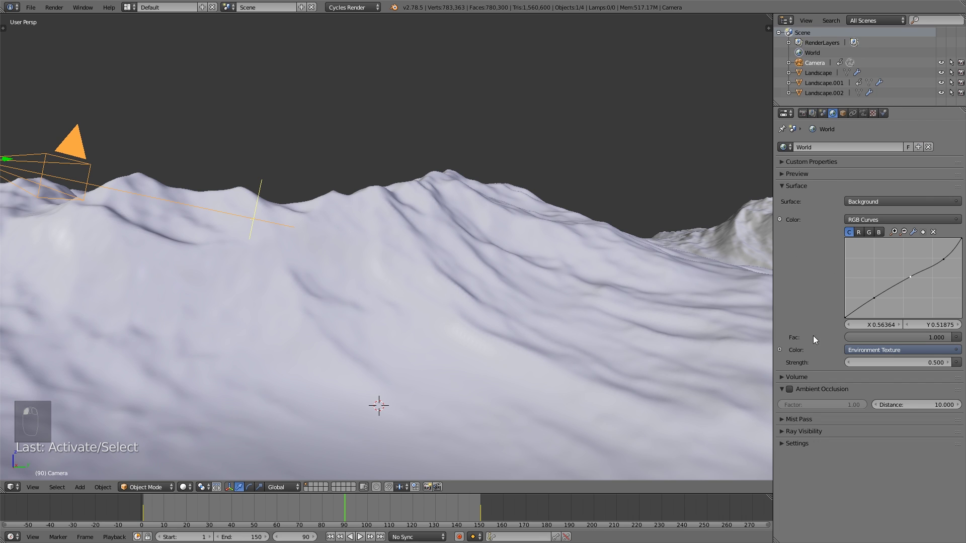
pyautogui.click(804, 418)
pyautogui.scroll(-2, 767, 382)
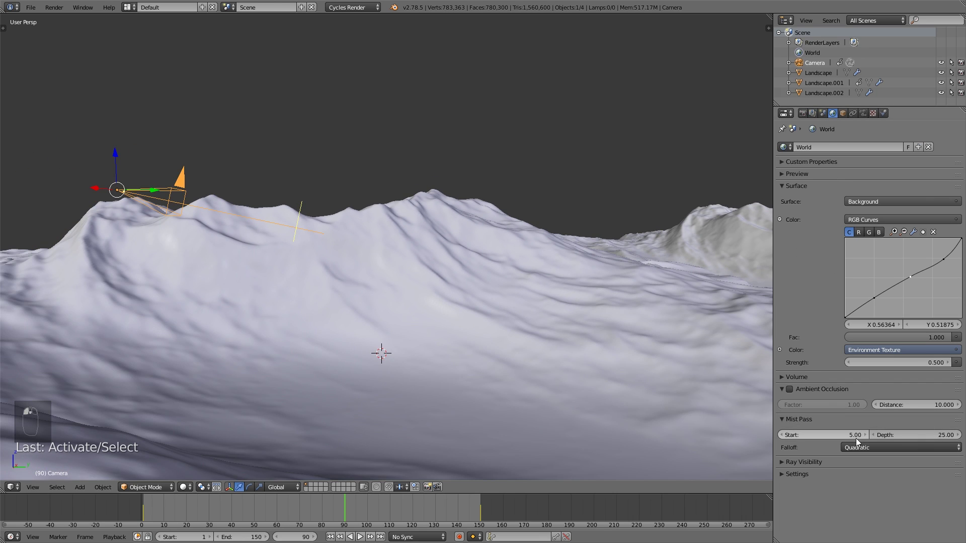
pyautogui.moveTo(901, 433); pyautogui.dragTo(906, 433)
pyautogui.press('Escape')
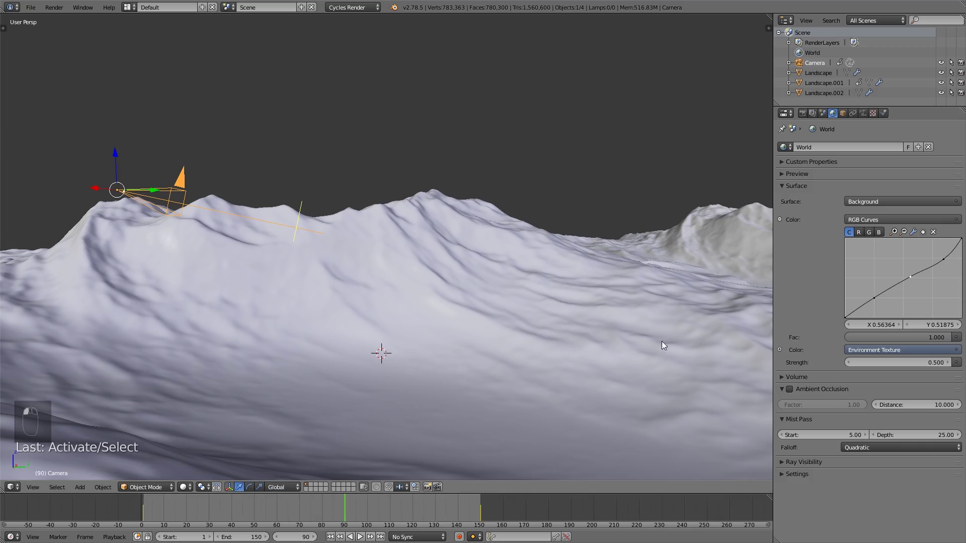
pyautogui.press('z')
pyautogui.scroll(-2, 517, 279)
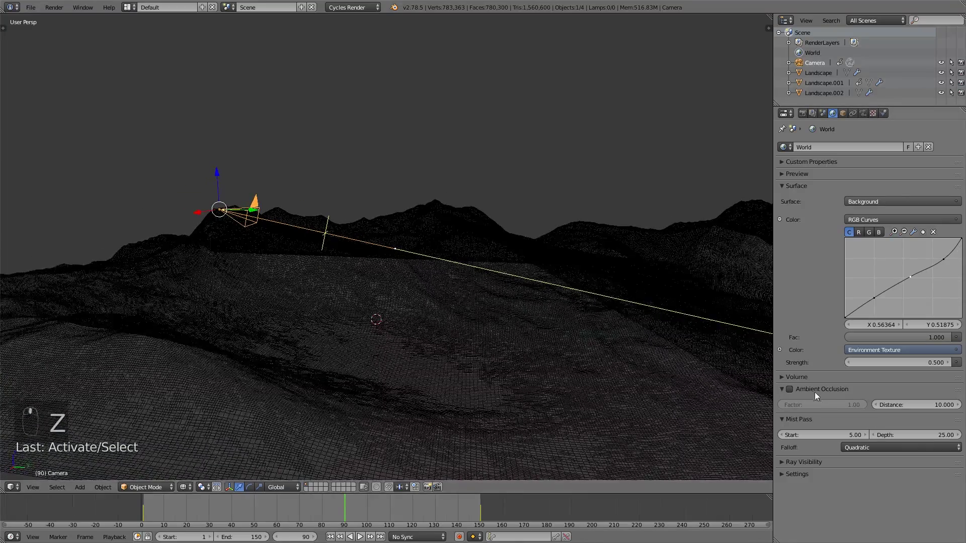
pyautogui.moveTo(850, 434)
pyautogui.mouseDown()
pyautogui.moveTo(809, 433)
pyautogui.moveTo(827, 433)
pyautogui.mouseUp()
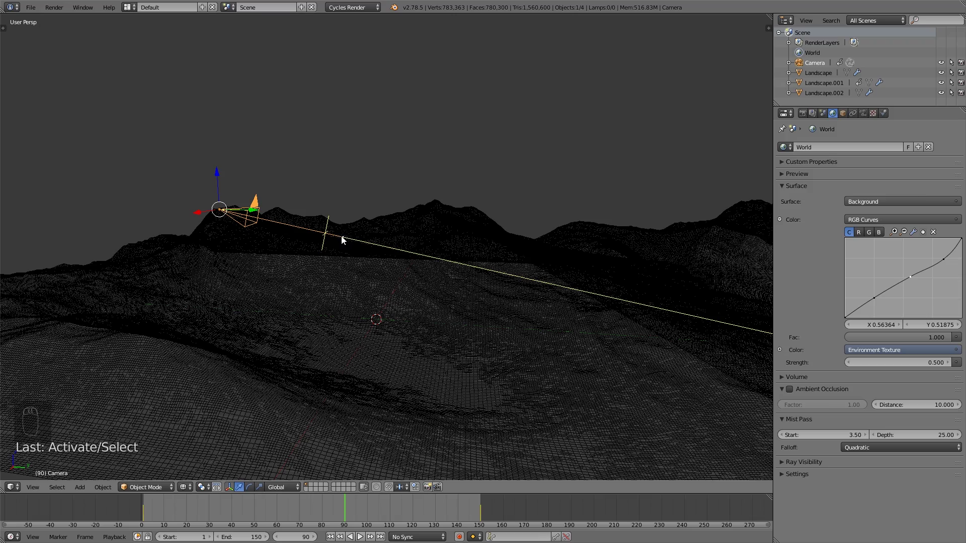
# - Examine the camera's mist range line across the landscapes in wireframe, and return to solid shading with nothing selected
pyautogui.moveTo(395, 254); pyautogui.dragTo(607, 284, button='middle')
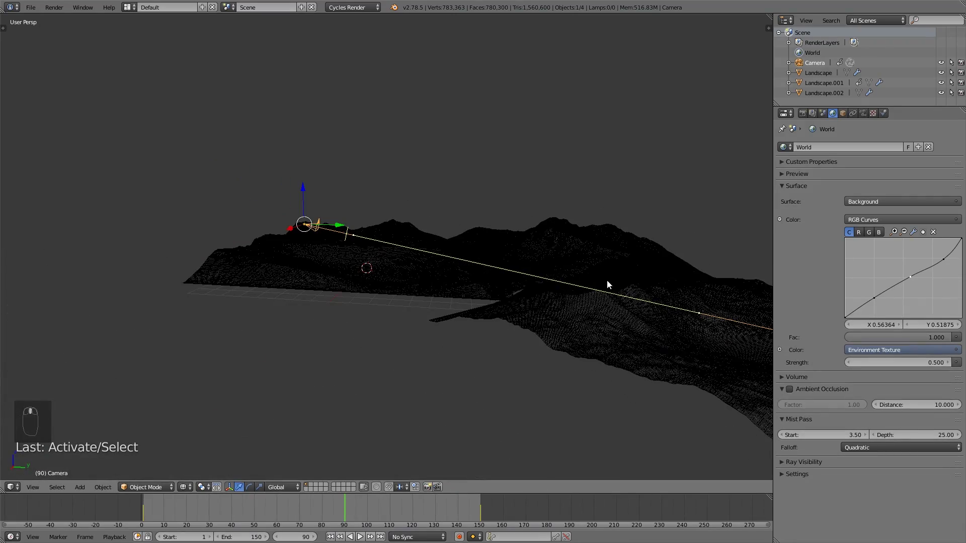
pyautogui.moveTo(704, 317); pyautogui.dragTo(590, 283, button='middle')
pyautogui.scroll(2, 636, 277)
pyautogui.scroll(2, 372, 250)
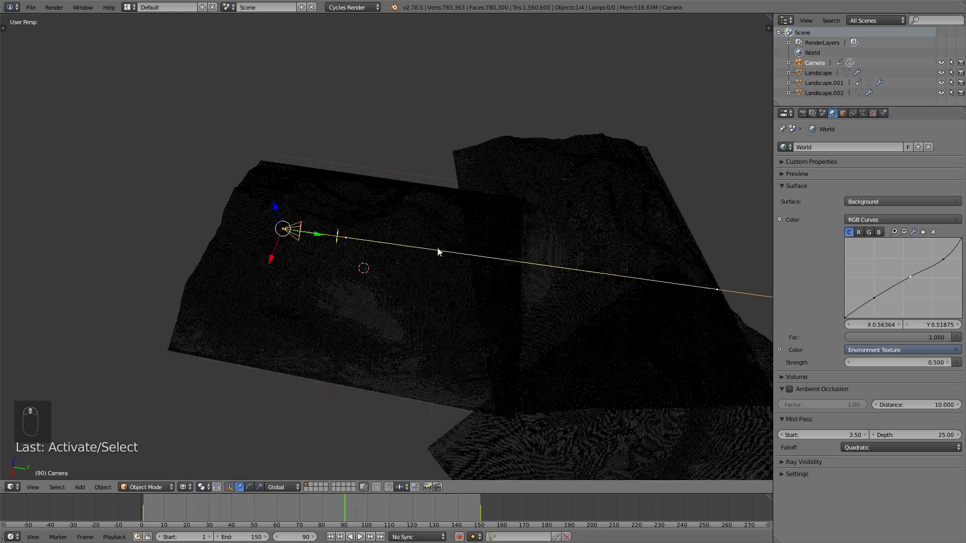
pyautogui.moveTo(711, 291)
pyautogui.mouseDown(button='middle')
pyautogui.moveTo(584, 296)
pyautogui.moveTo(582, 264)
pyautogui.moveTo(505, 268)
pyautogui.moveTo(400, 291)
pyautogui.moveTo(405, 263)
pyautogui.mouseUp(button='middle')
pyautogui.press('z')
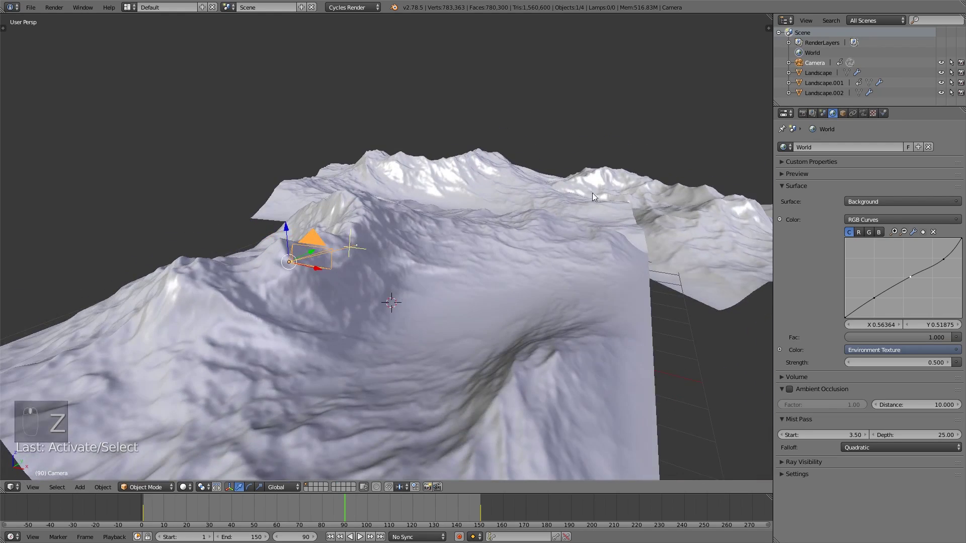
pyautogui.press('a')
pyautogui.moveTo(464, 289); pyautogui.dragTo(440, 295, button='middle')
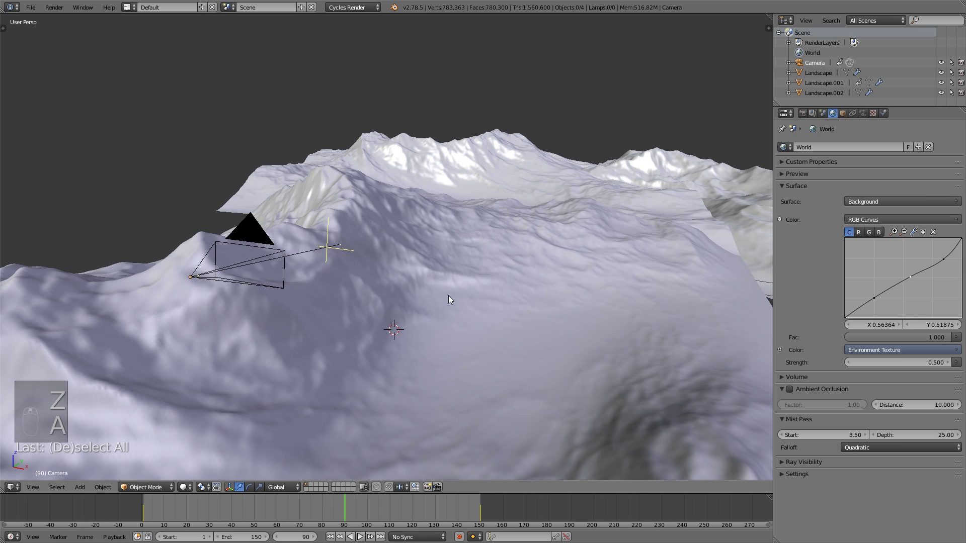
pyautogui.scroll(3, 497, 277)
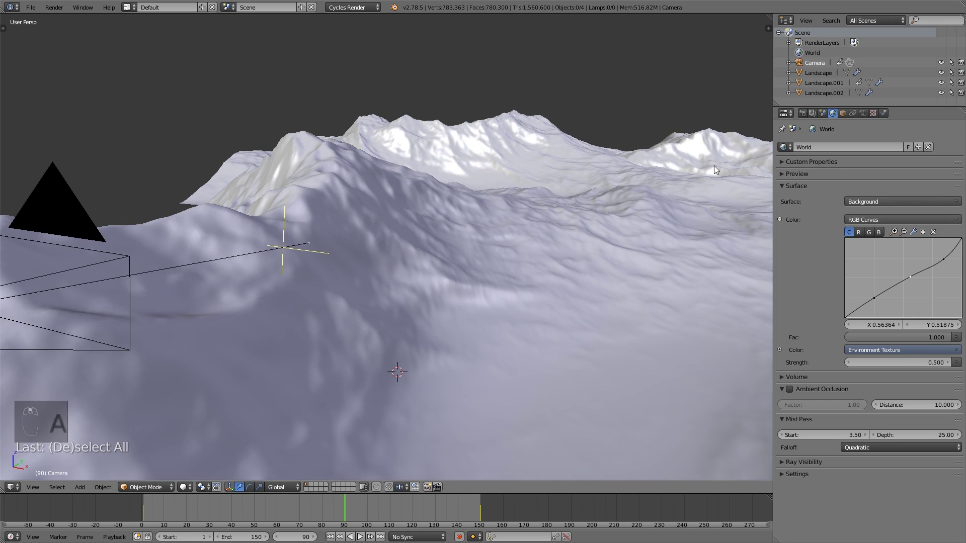
pyautogui.click(805, 113)
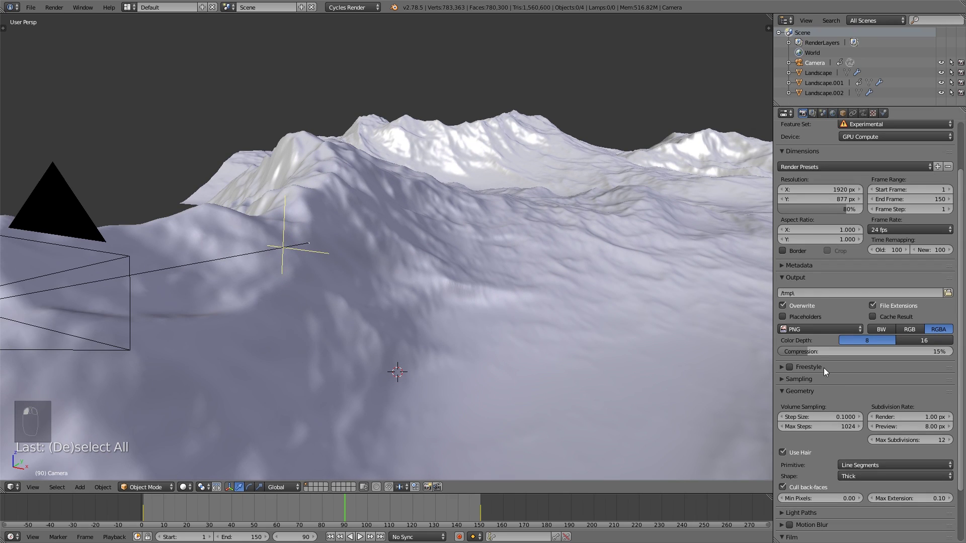
pyautogui.click(790, 524)
pyautogui.scroll(-2, 868, 510)
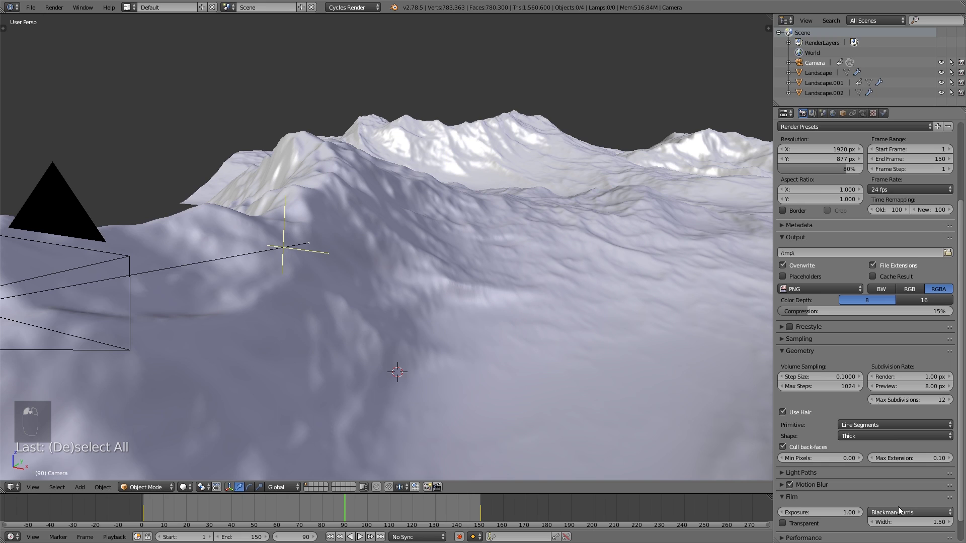
pyautogui.scroll(-2, 435, 379)
pyautogui.click(782, 485)
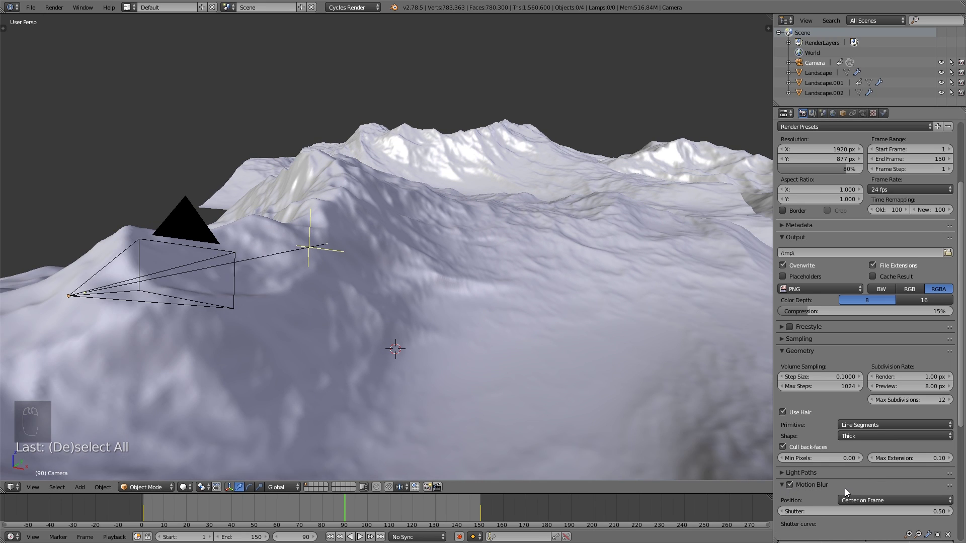
pyautogui.click(790, 485)
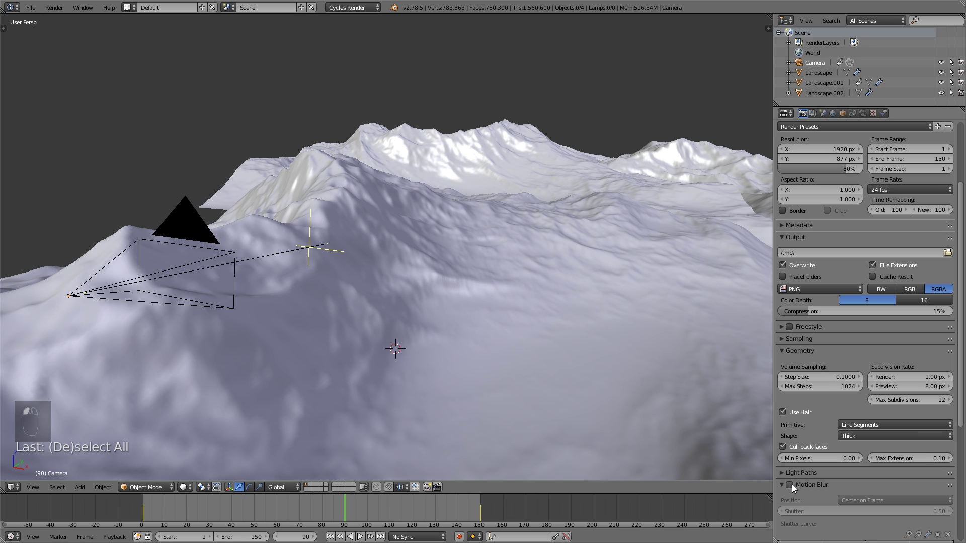
# - Set the render performance tile size to 256 in both X and Y
pyautogui.scroll(-7, 843, 482)
pyautogui.scroll(9, 843, 488)
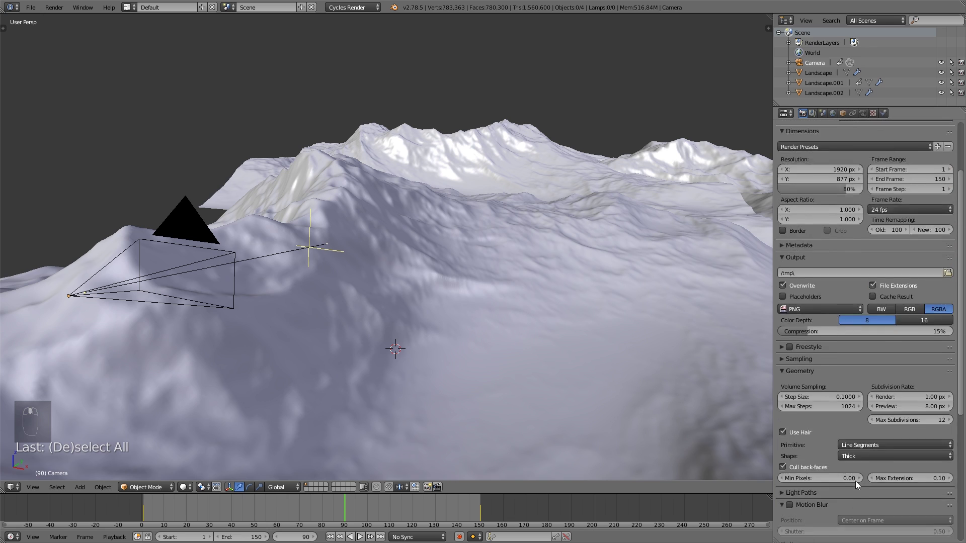
pyautogui.scroll(-12, 874, 464)
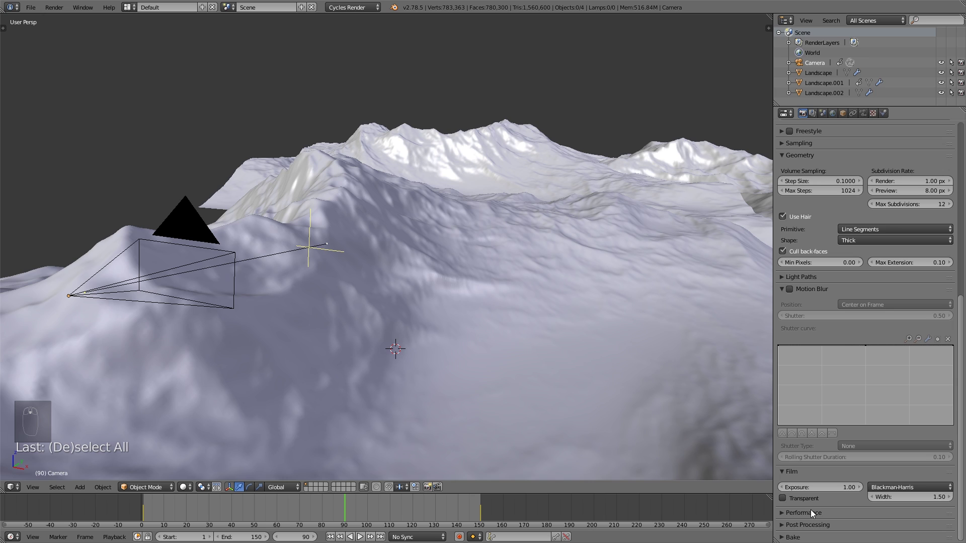
pyautogui.click(813, 512)
pyautogui.scroll(-5, 815, 508)
pyautogui.click(839, 470)
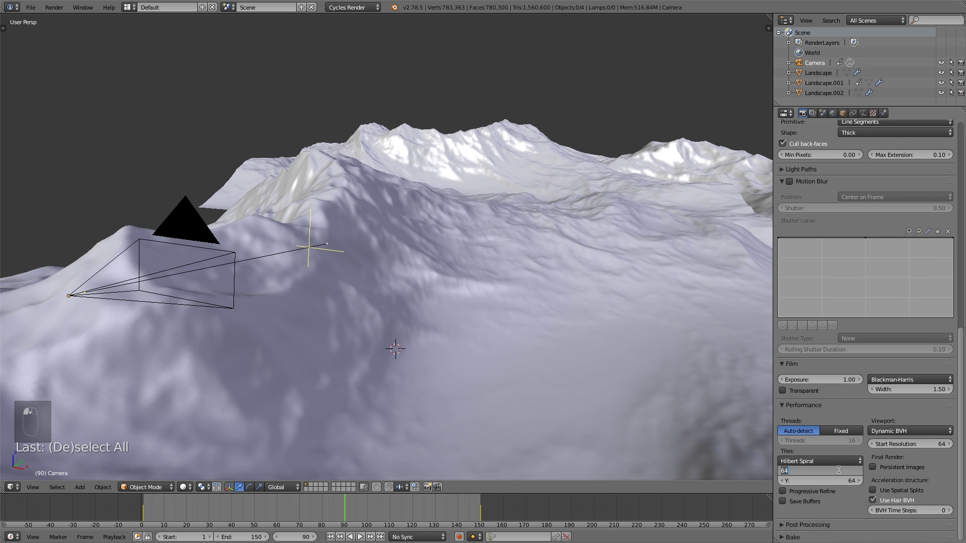
pyautogui.write('256')
pyautogui.press('Tab')
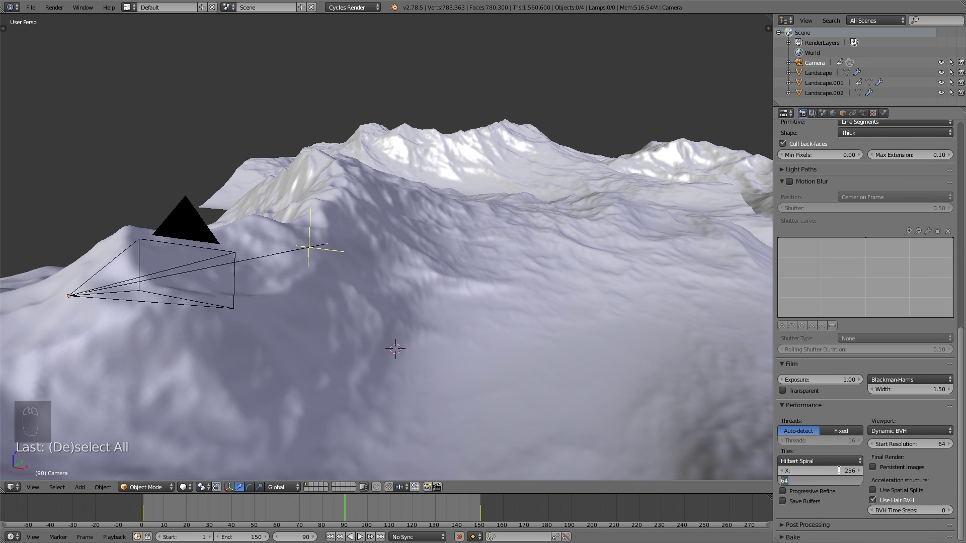
pyautogui.write('256')
pyautogui.press('Return')
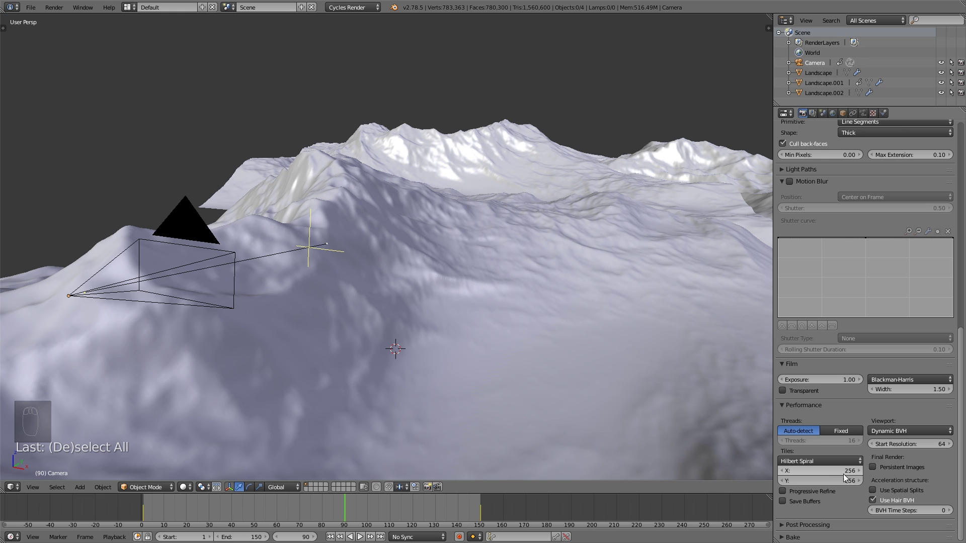
# - Set the render subdivision rate to 3.00 px and select the camera
pyautogui.scroll(1, 835, 470)
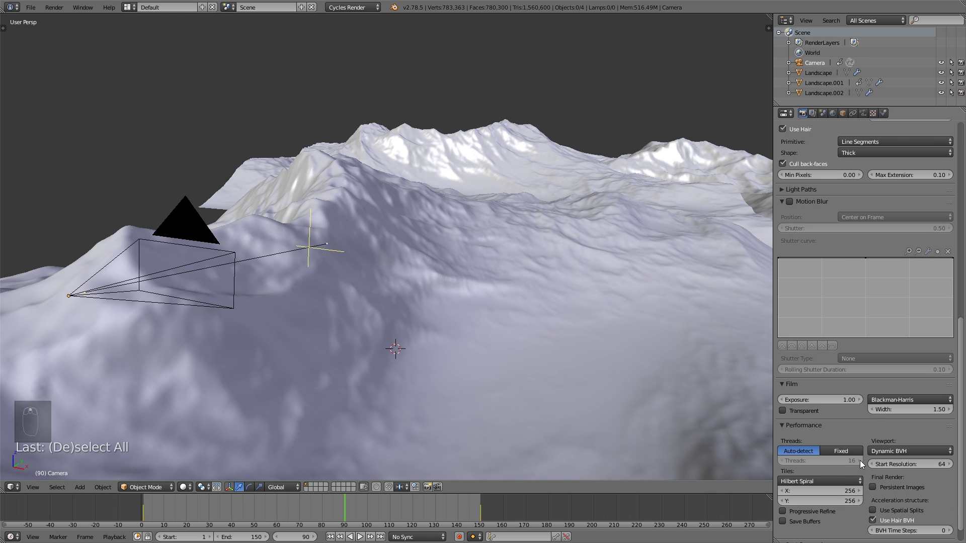
pyautogui.scroll(4, 922, 410)
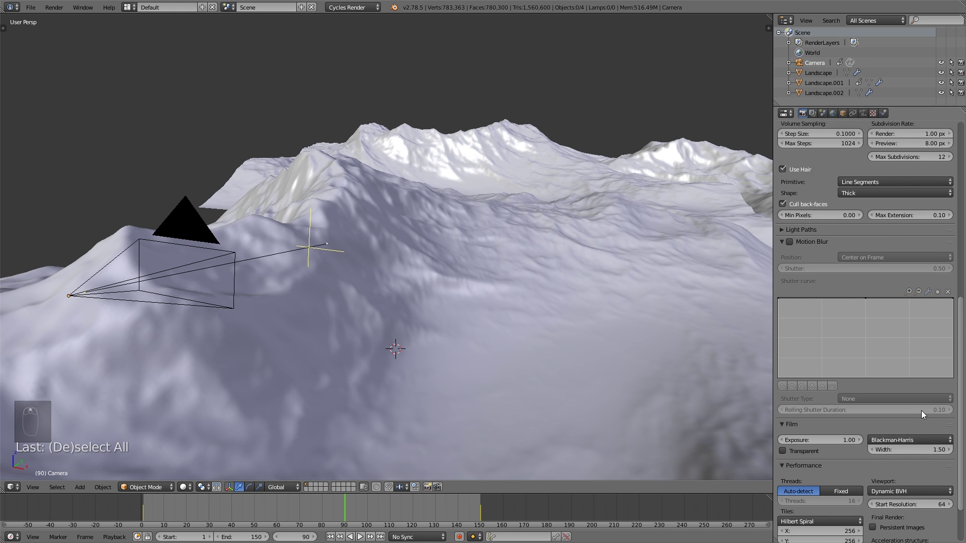
pyautogui.scroll(4, 925, 411)
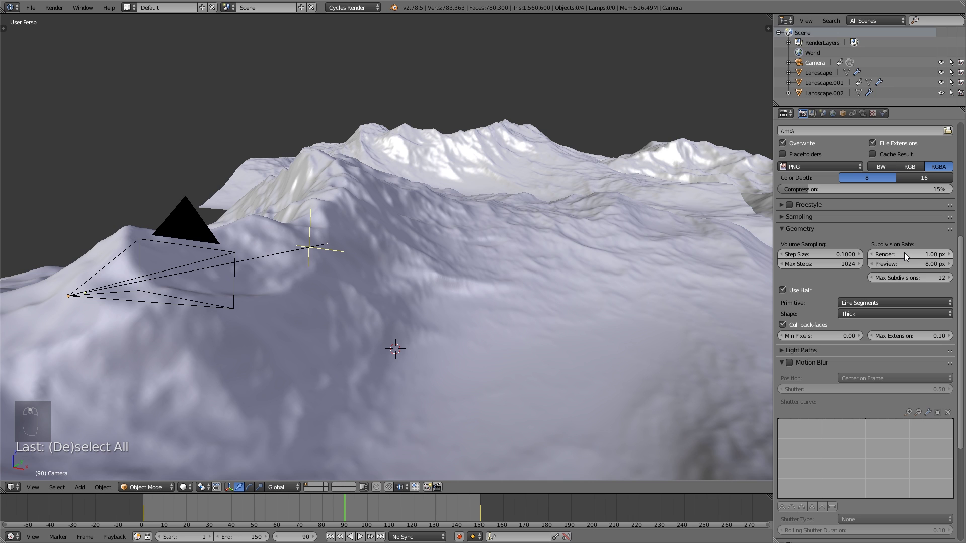
pyautogui.click(905, 254)
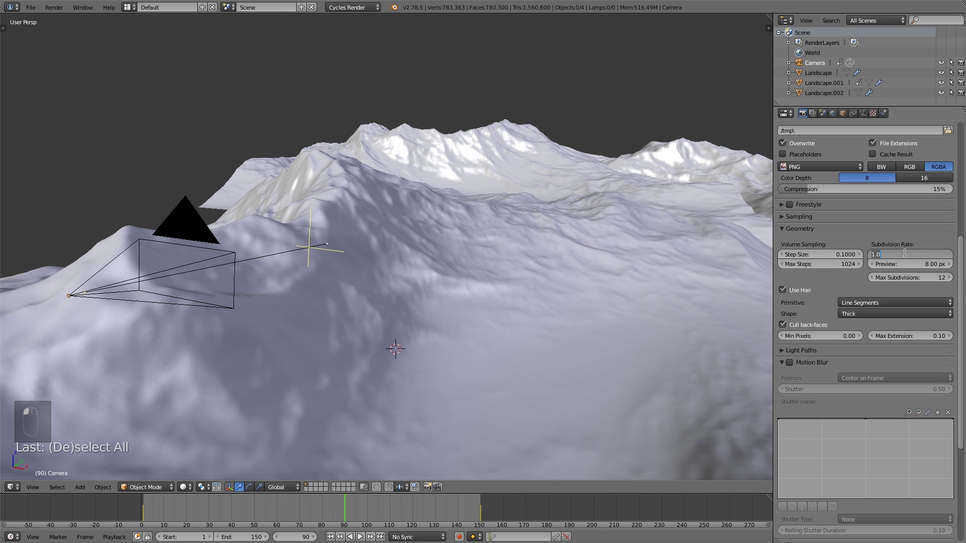
pyautogui.write('3')
pyautogui.press('Return')
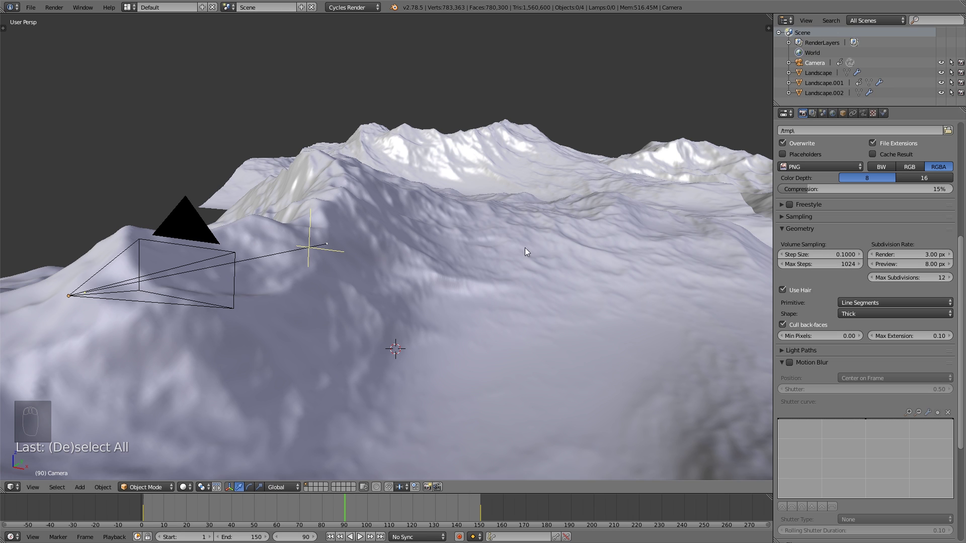
pyautogui.moveTo(524, 248); pyautogui.dragTo(481, 309, button='middle')
pyautogui.rightClick(481, 309)
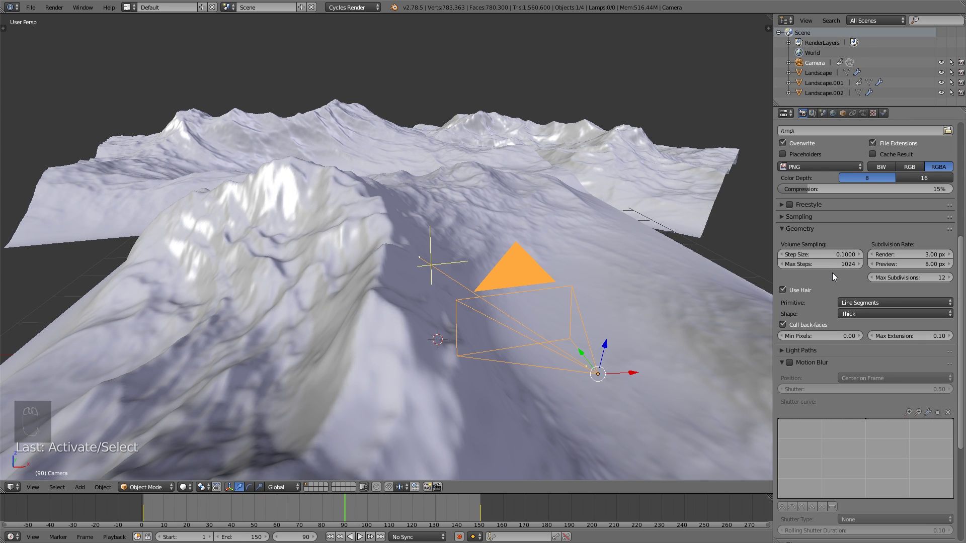
pyautogui.scroll(6, 832, 273)
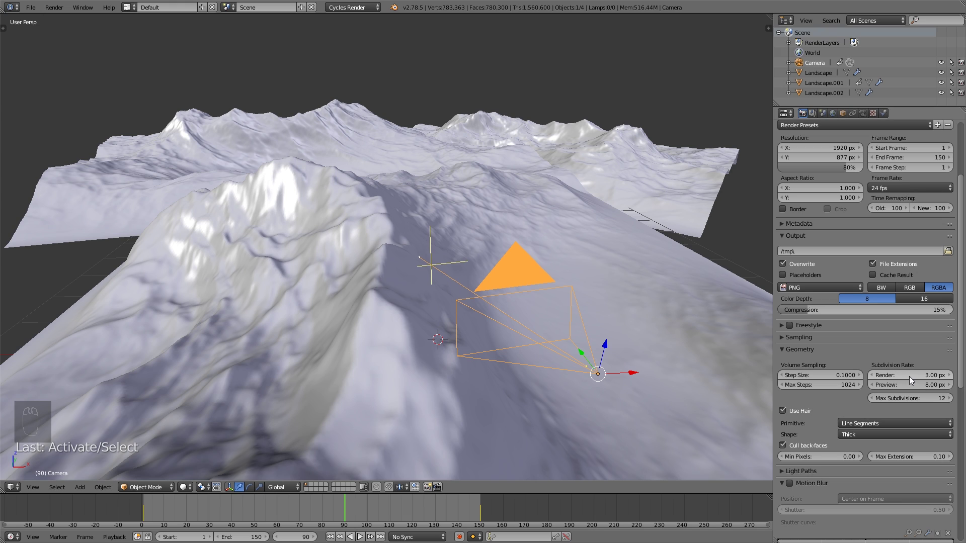
pyautogui.click(909, 375)
pyautogui.press('Return')
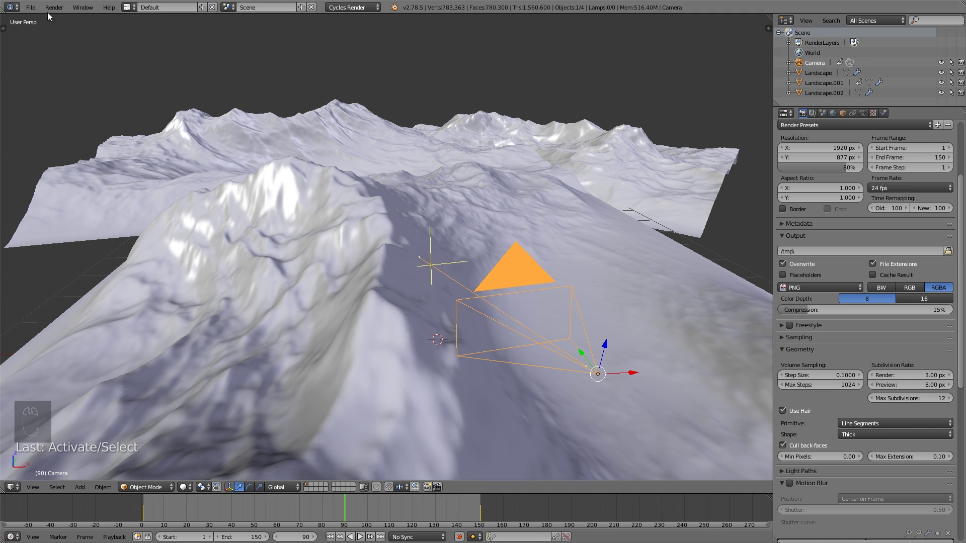
# - Save the project file and orbit back to a view behind the camera
pyautogui.click(31, 7)
pyautogui.click(59, 84)
pyautogui.moveTo(500, 302); pyautogui.dragTo(465, 293, button='middle')
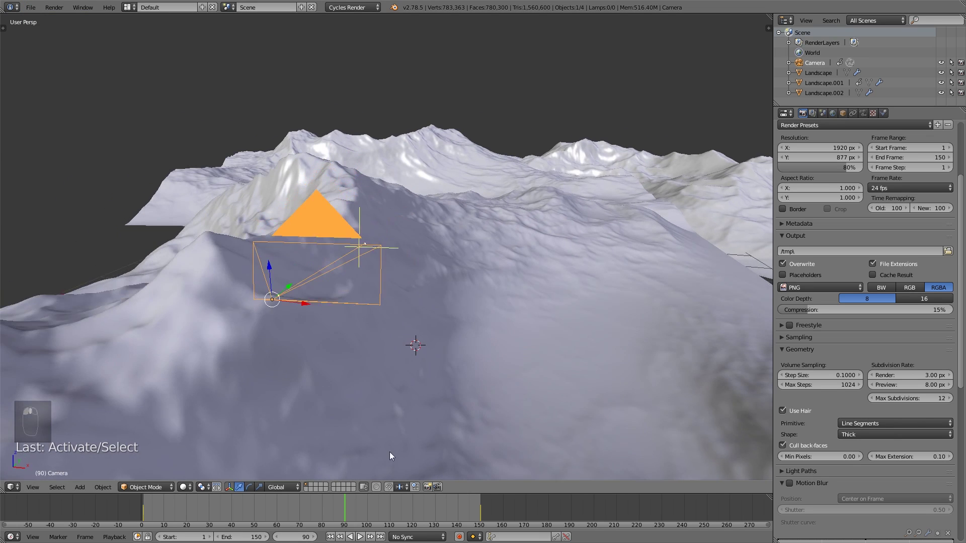
# - Go to frame 70, look through the camera, and save the project file
pyautogui.moveTo(286, 509); pyautogui.dragTo(301, 523)
pyautogui.press('KP_0')
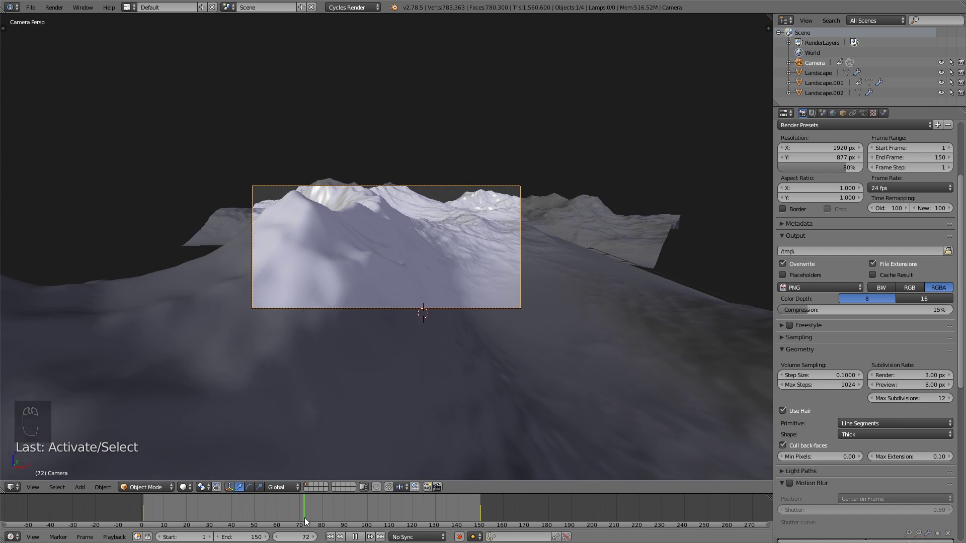
pyautogui.press('Escape')
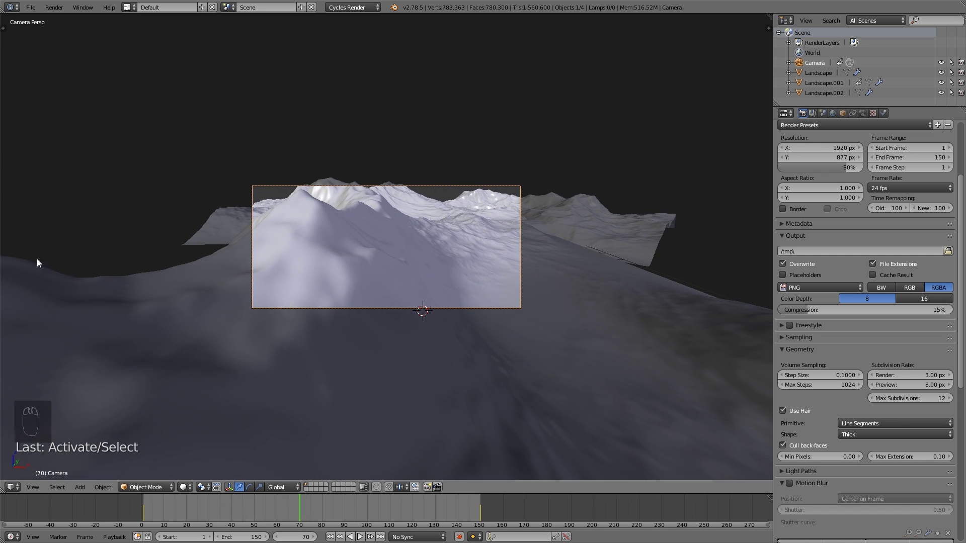
pyautogui.click(31, 7)
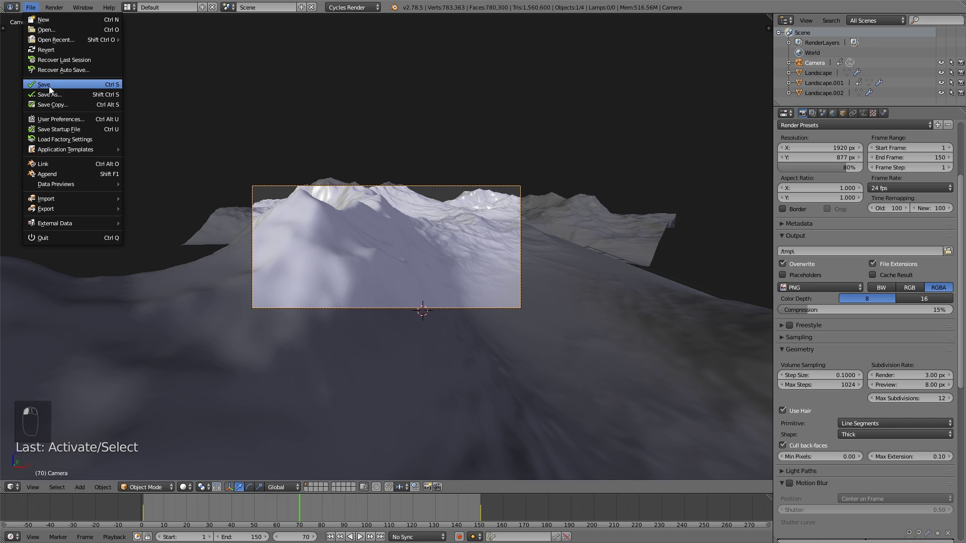
# - Preview the camera view at frame 70 in rendered shading, and return to solid shading
pyautogui.click(183, 487)
pyautogui.click(210, 419)
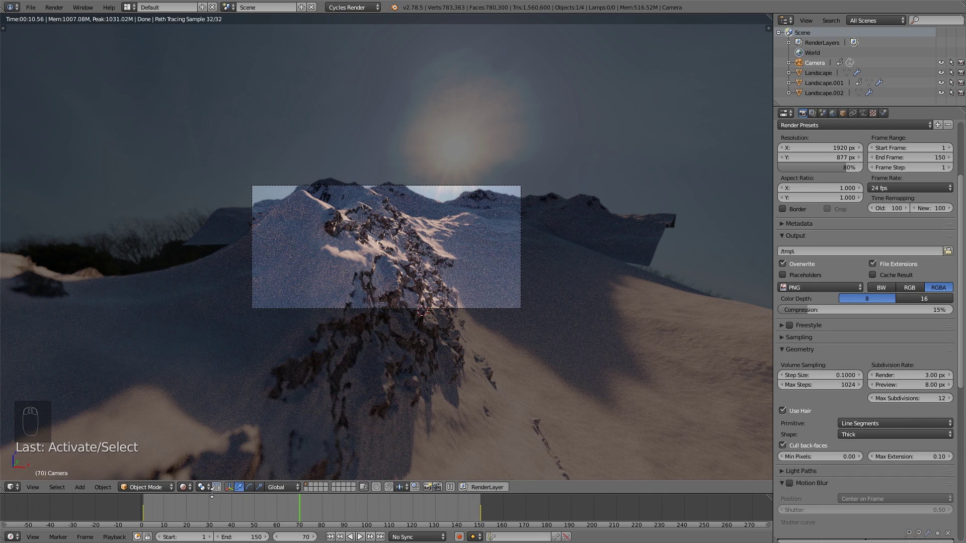
pyautogui.click(186, 488)
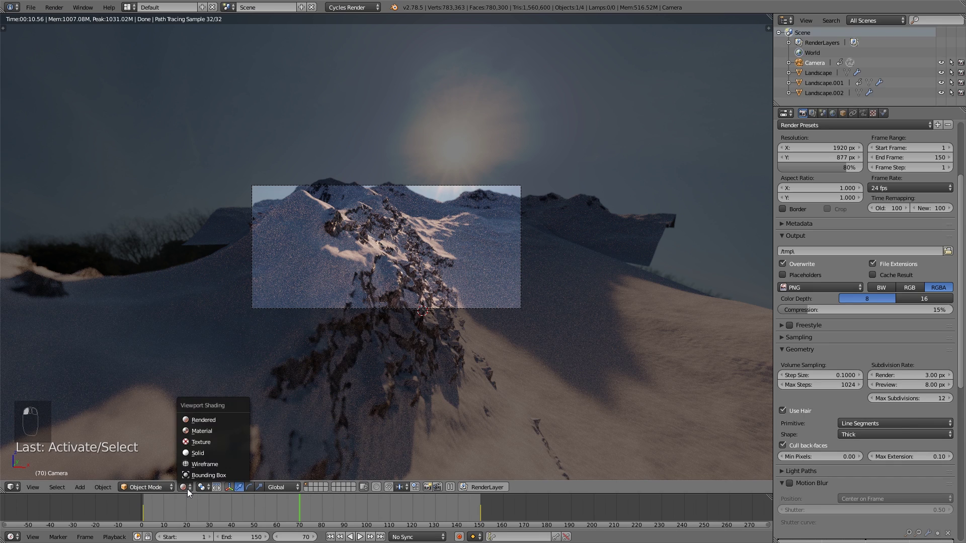
pyautogui.click(203, 454)
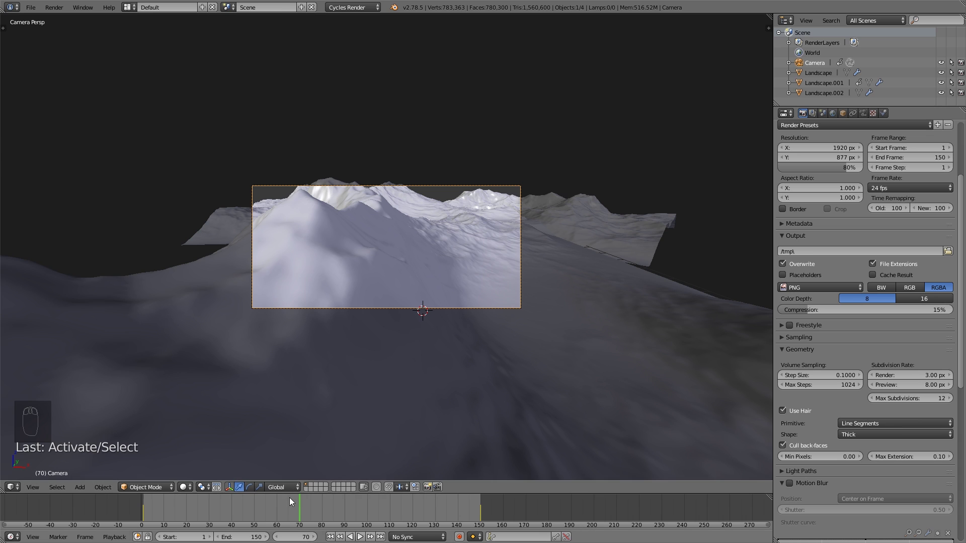
# - Go to frame 62 and move the camera about 0.38 along the global X axis
pyautogui.moveTo(289, 498)
pyautogui.mouseDown()
pyautogui.moveTo(275, 514)
pyautogui.moveTo(161, 513)
pyautogui.moveTo(271, 497)
pyautogui.mouseUp()
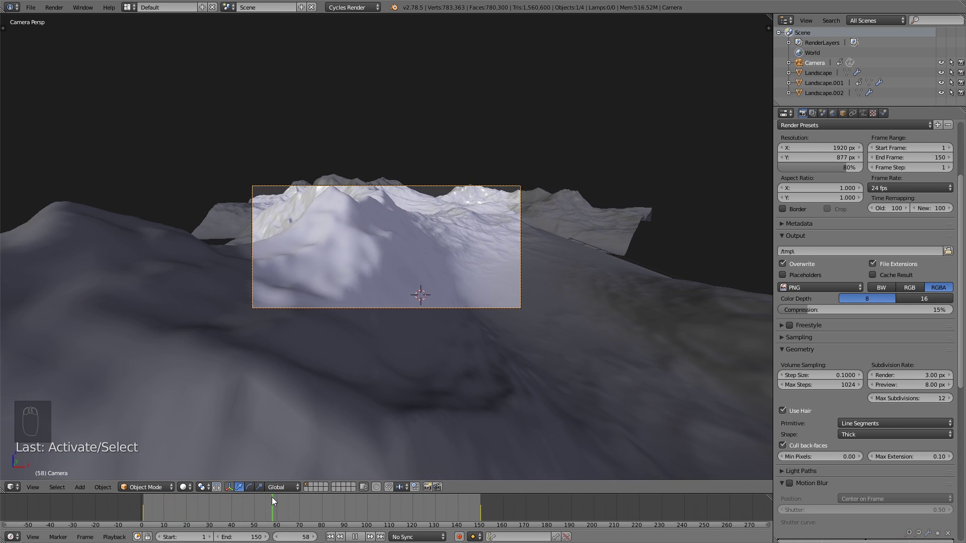
pyautogui.click(279, 513)
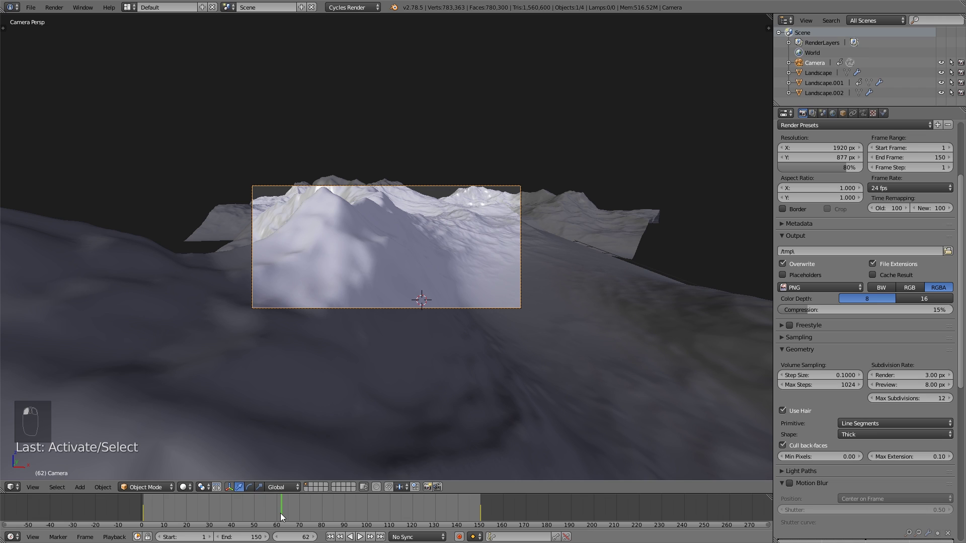
pyautogui.press('g')
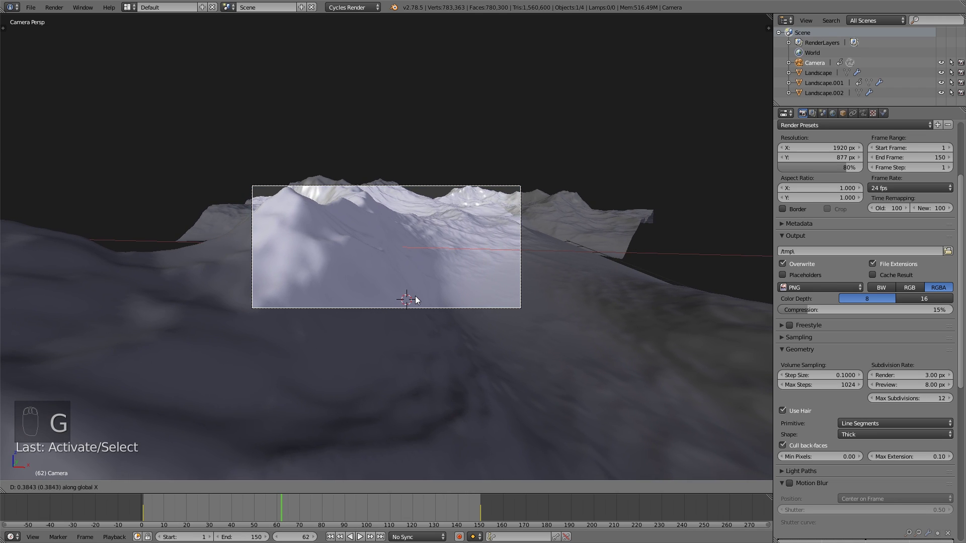
pyautogui.press('x')
pyautogui.click(415, 300)
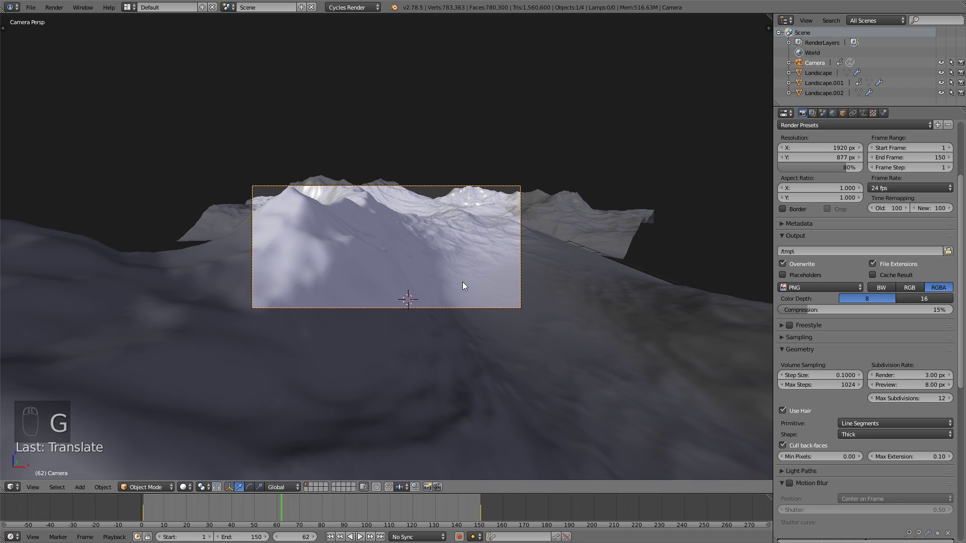
# - Raise the camera slightly above the ridge at frame 62 and keyframe its position with automatic keyframing enabled
pyautogui.press('g')
pyautogui.press('g')
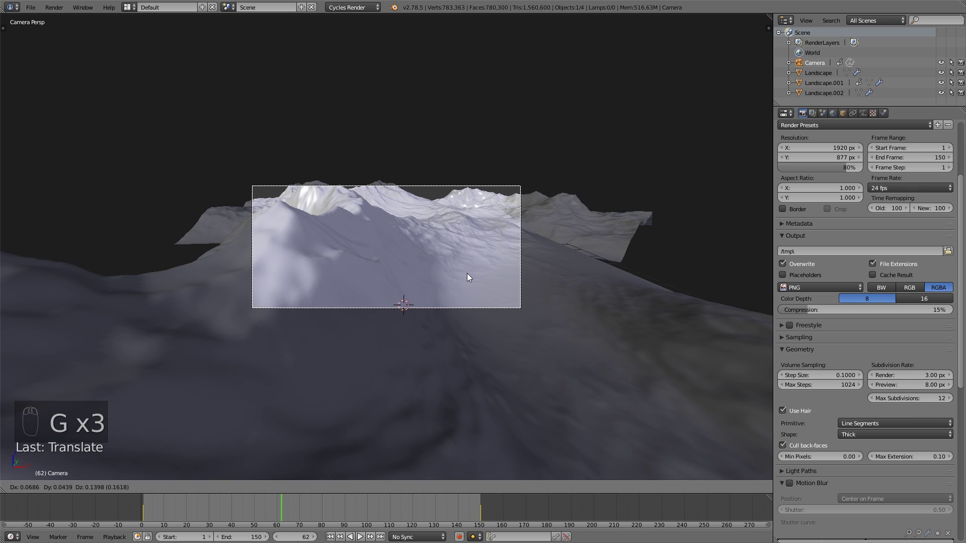
pyautogui.click(467, 273)
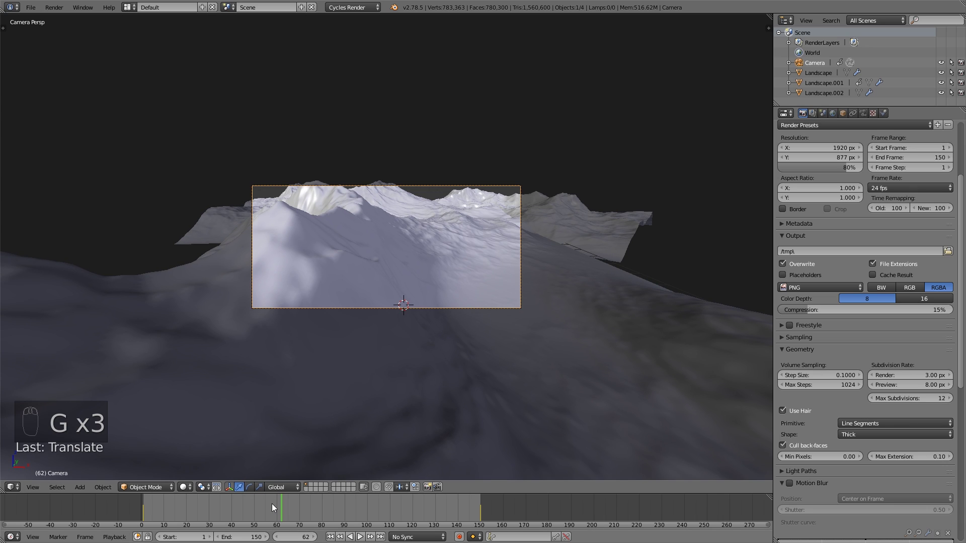
pyautogui.click(458, 537)
pyautogui.press('g')
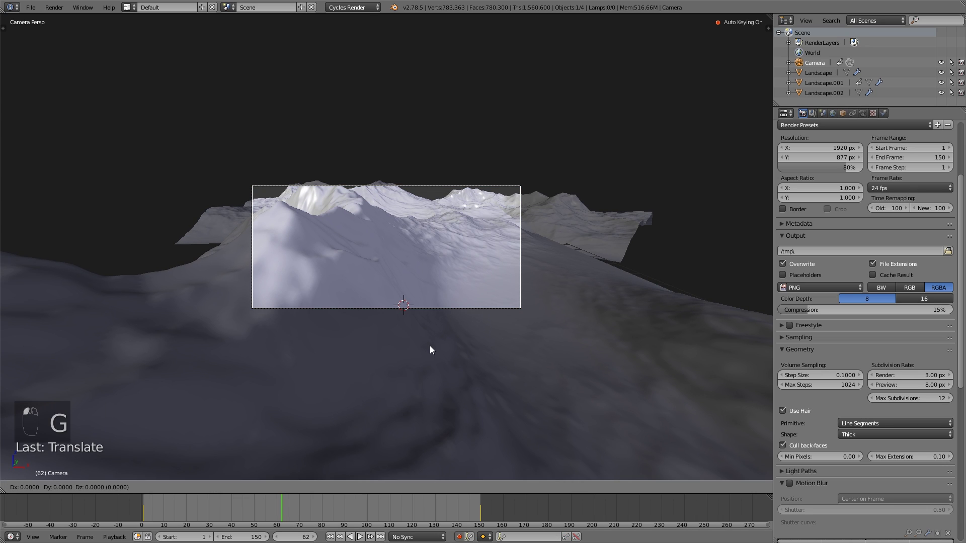
pyautogui.click(429, 343)
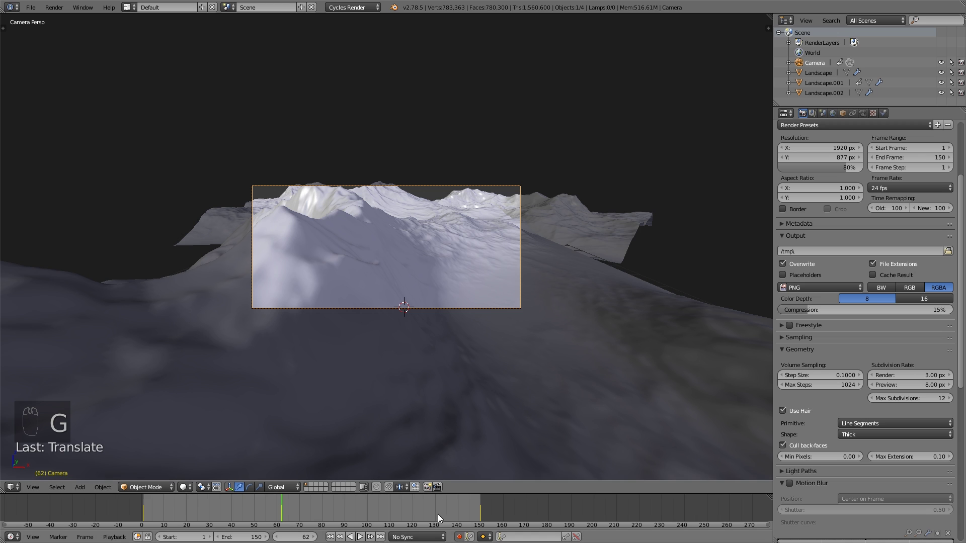
# - Check the flight in playback, return to frame 62, and refine the camera's position and trackball rotation above the ridge
pyautogui.hotkey('shift', 'alt', 'a')
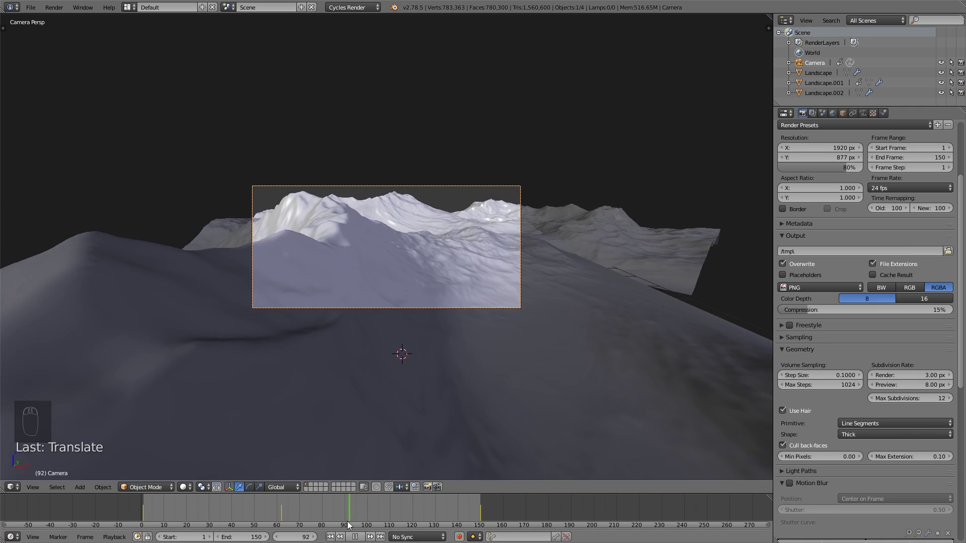
pyautogui.moveTo(308, 517); pyautogui.dragTo(282, 508)
pyautogui.press('g')
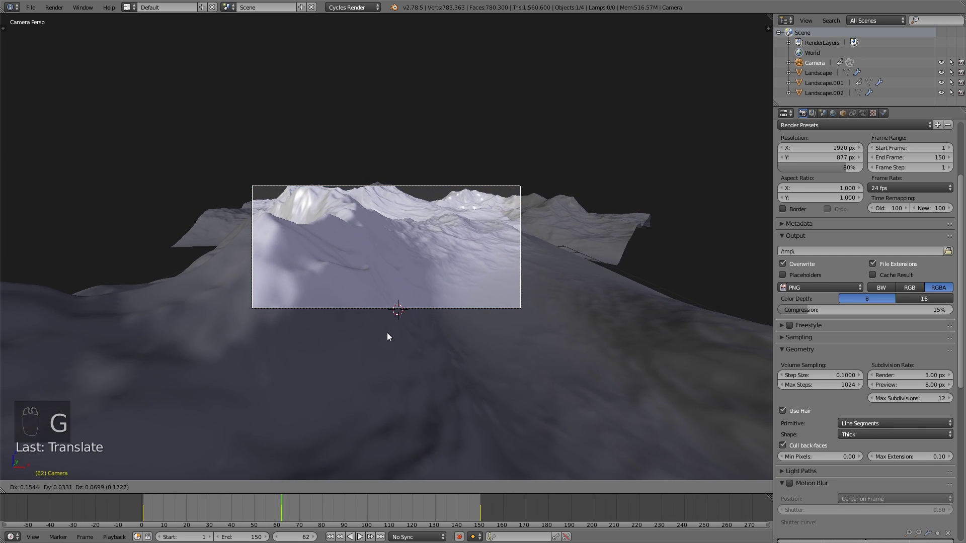
pyautogui.click(378, 361)
pyautogui.press('r')
pyautogui.press('r')
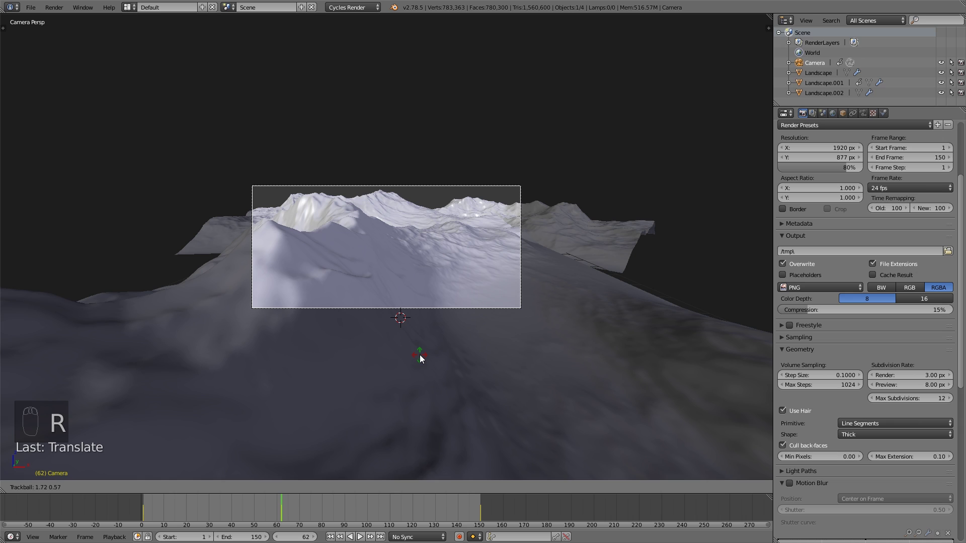
pyautogui.click(408, 334)
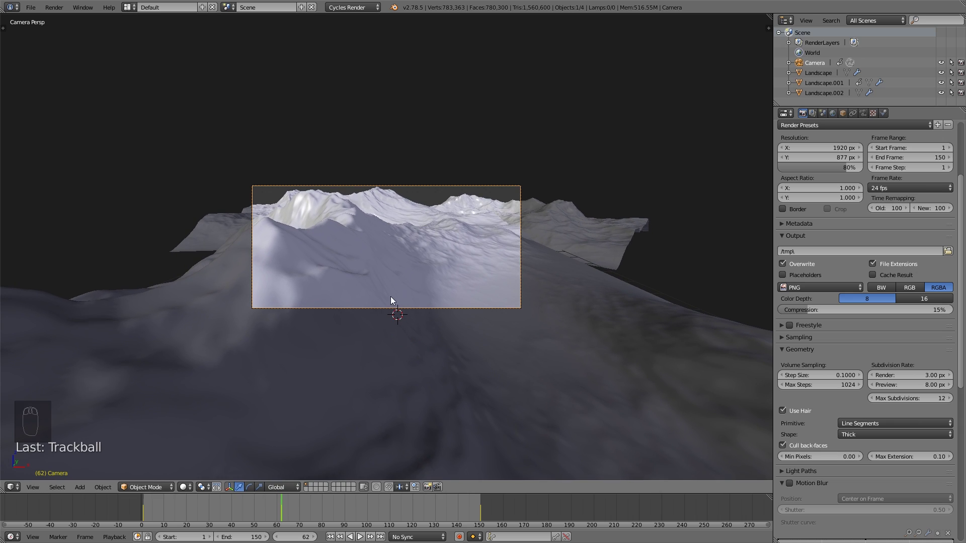
# - Record the adjusted camera at frame 62 with automatic keyframing, and turn automatic keyframing off
pyautogui.click(459, 537)
pyautogui.press('g')
pyautogui.click(415, 322)
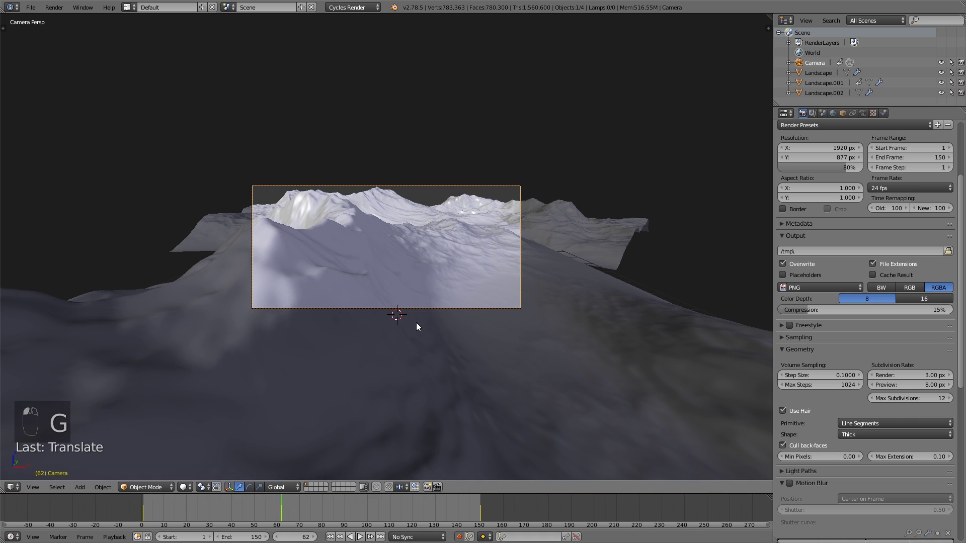
pyautogui.click(459, 536)
# - Go to frame 33 and enable denoising for the render layer
pyautogui.moveTo(294, 509); pyautogui.dragTo(216, 520)
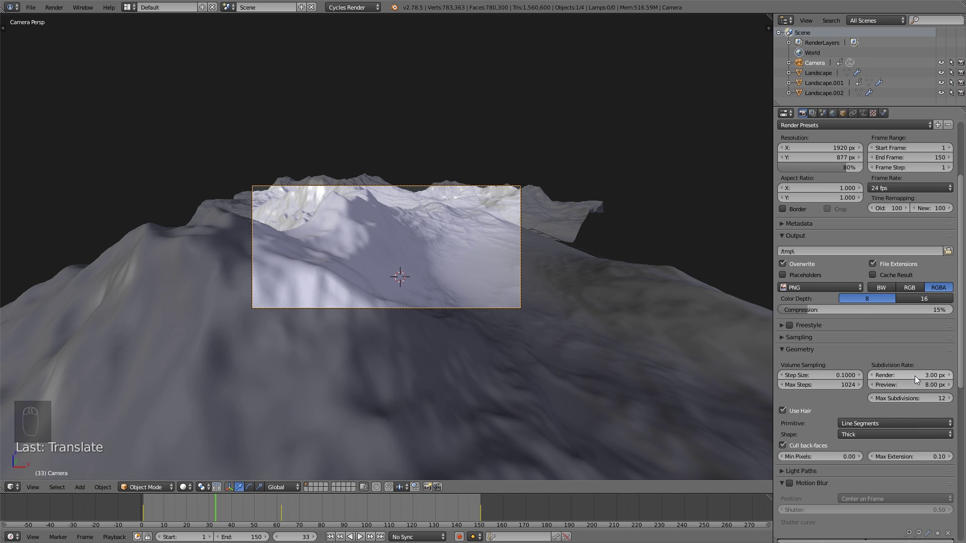
pyautogui.scroll(-15, 918, 375)
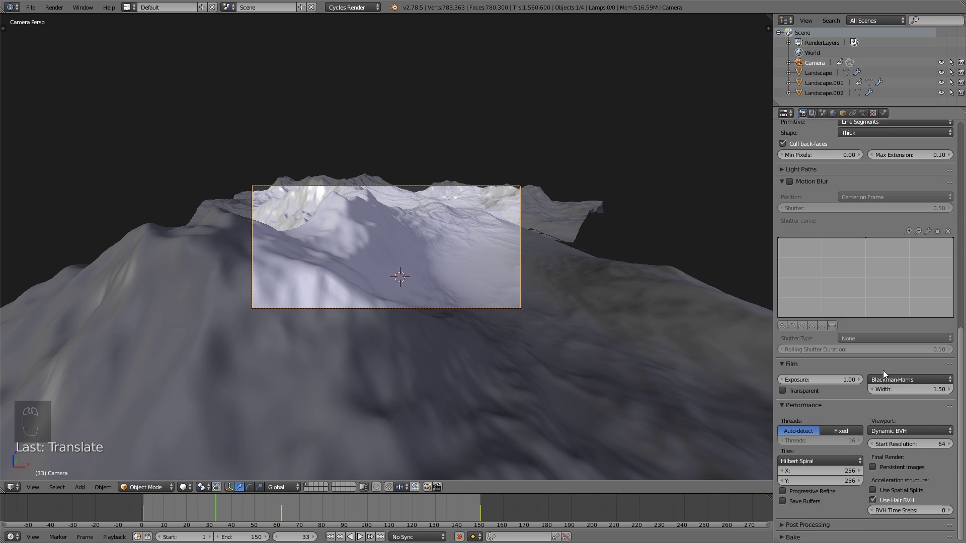
pyautogui.scroll(17, 883, 370)
pyautogui.click(812, 113)
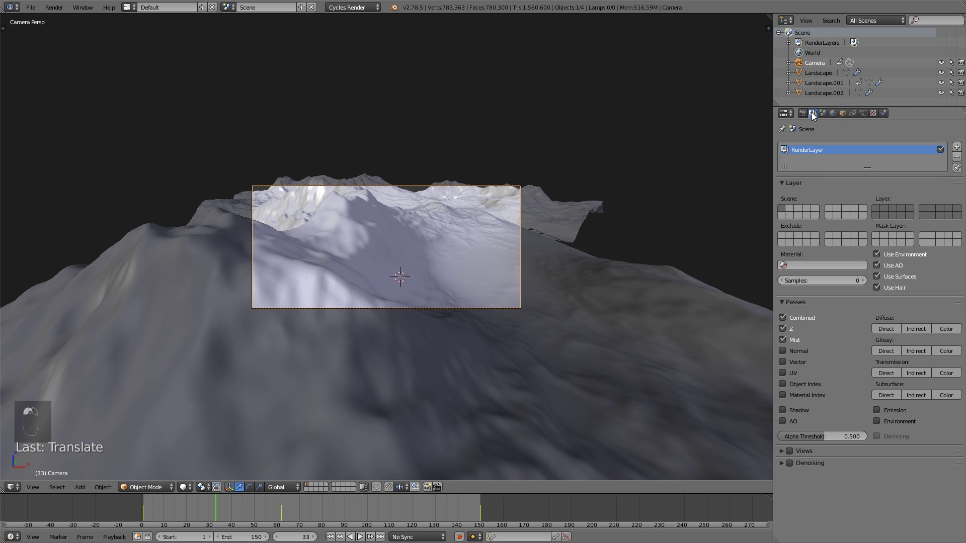
pyautogui.click(791, 464)
pyautogui.click(780, 463)
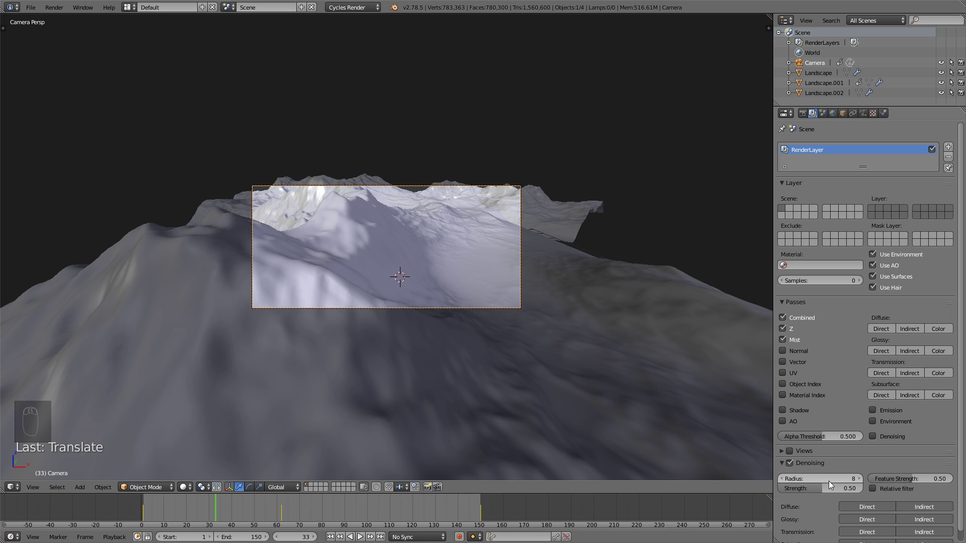
pyautogui.click(780, 463)
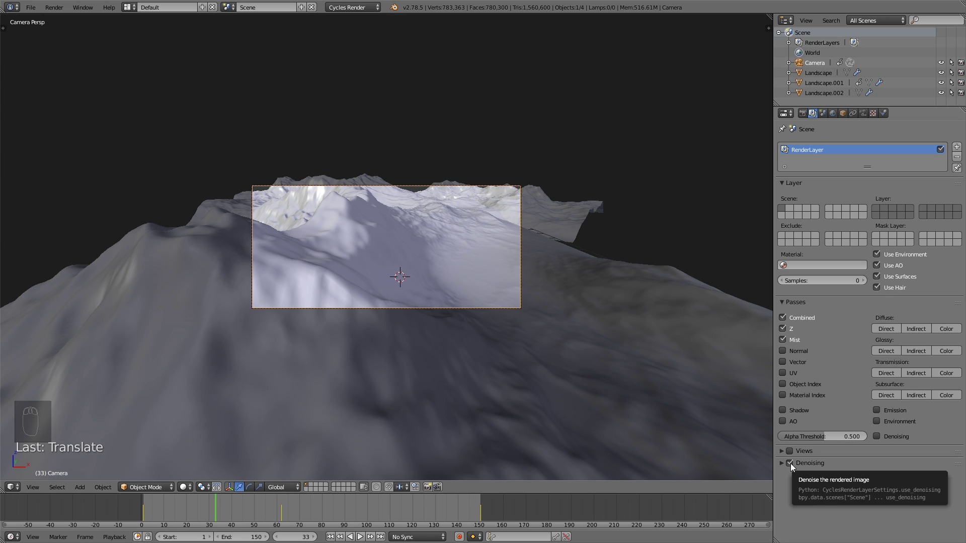
# - Save the project file and render the still image of frame 33
pyautogui.click(31, 7)
pyautogui.click(59, 86)
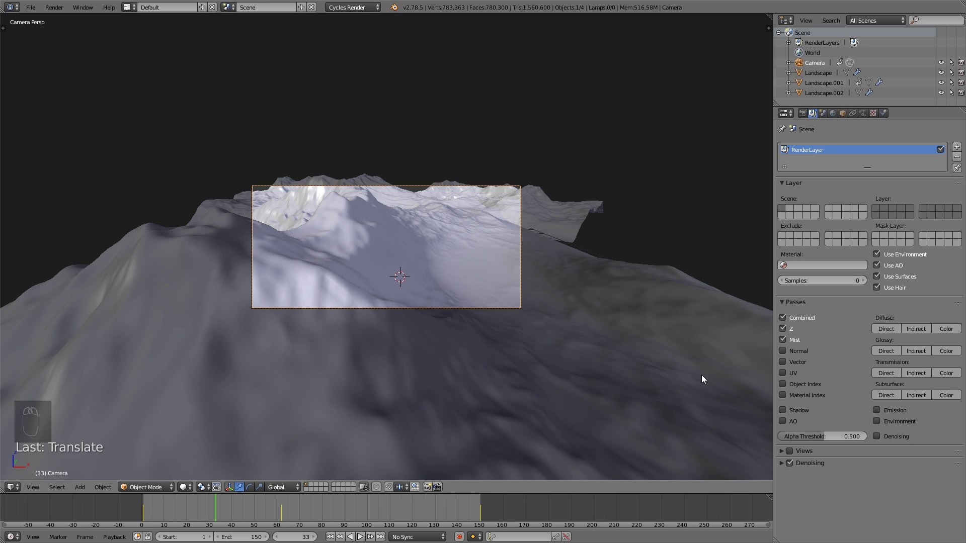
pyautogui.keyDown('shift'); pyautogui.moveTo(521, 285); pyautogui.dragTo(493, 301, button='middle'); pyautogui.keyUp('shift')
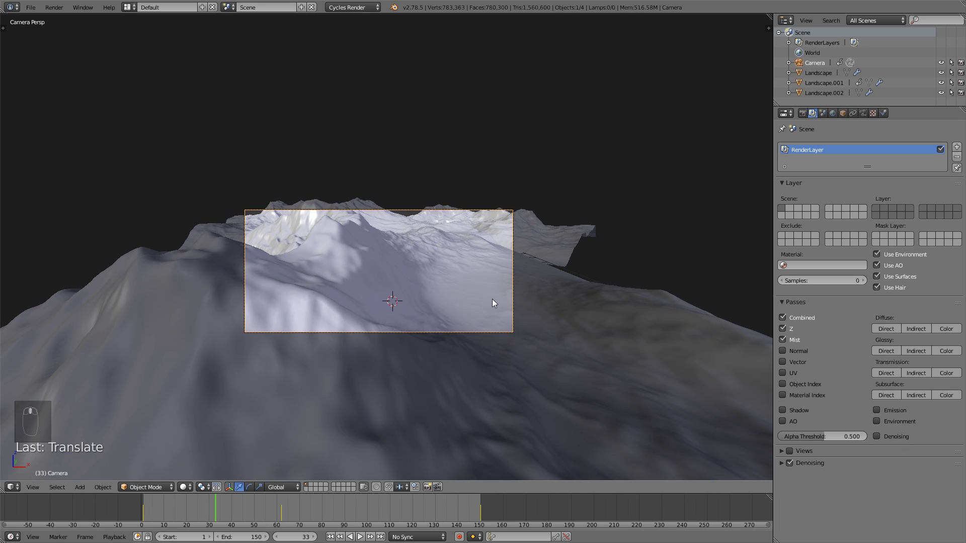
pyautogui.press('F12')
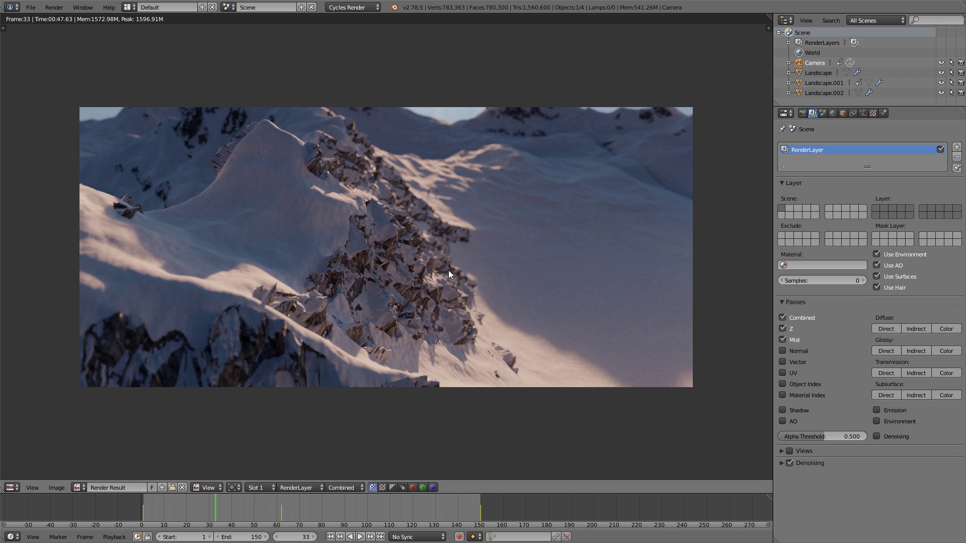
# - Examine the denoised render of frame 33 up close for snow detail, rocks and depth blur, and close it
pyautogui.scroll(-1, 448, 270)
pyautogui.moveTo(400, 249); pyautogui.dragTo(365, 255, button='middle')
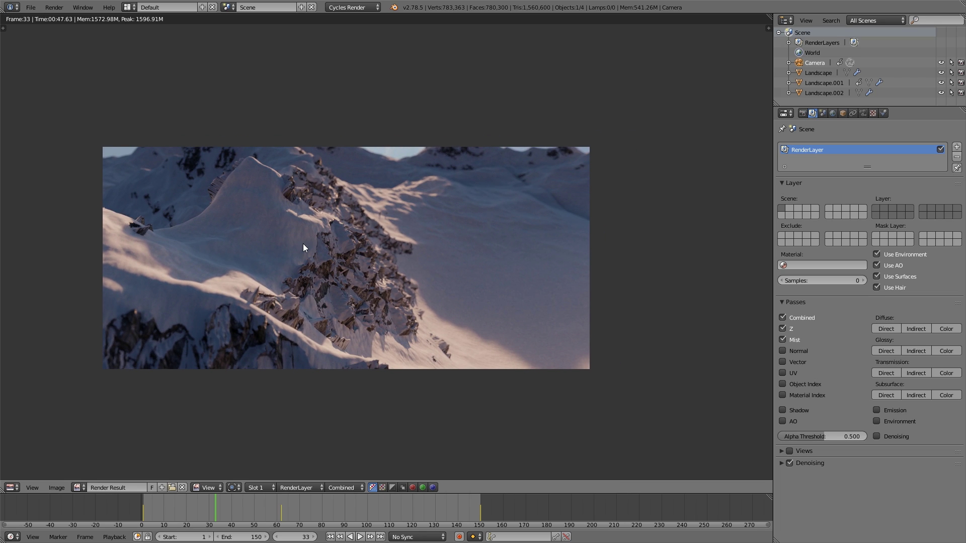
pyautogui.scroll(1, 307, 244)
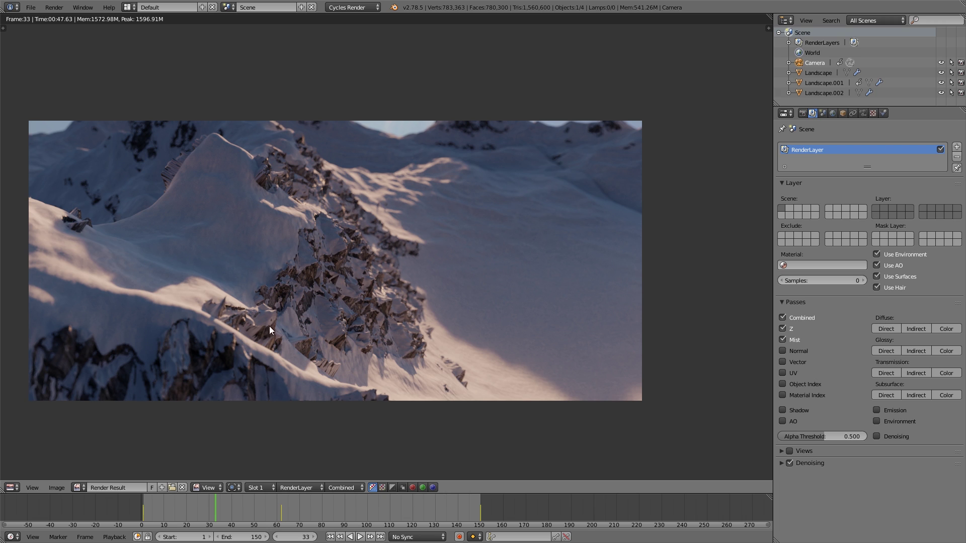
pyautogui.scroll(-1, 294, 310)
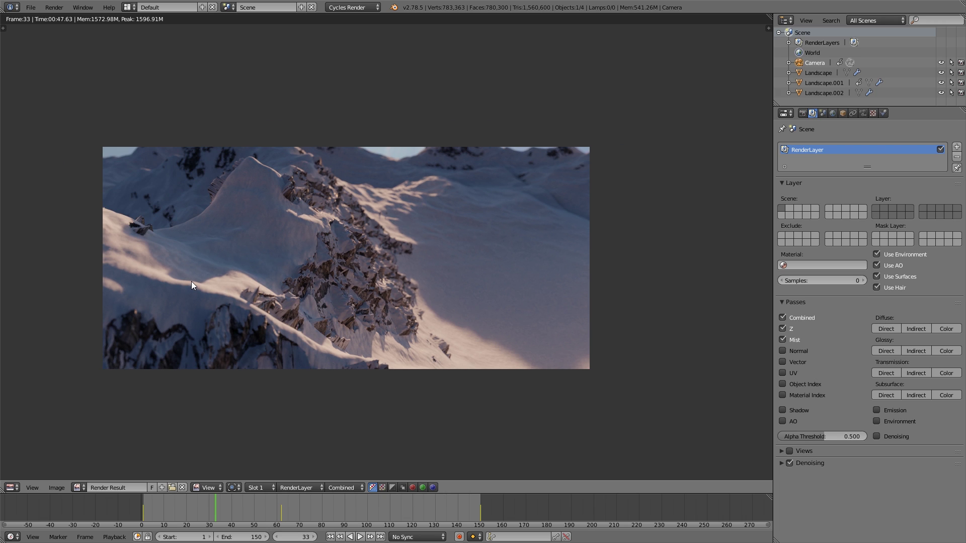
pyautogui.scroll(2, 352, 269)
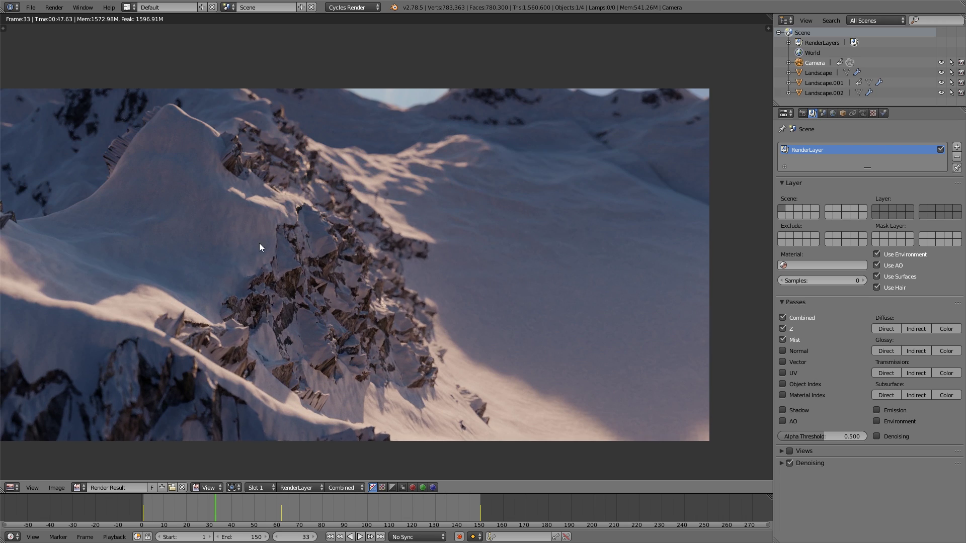
pyautogui.scroll(-2, 332, 273)
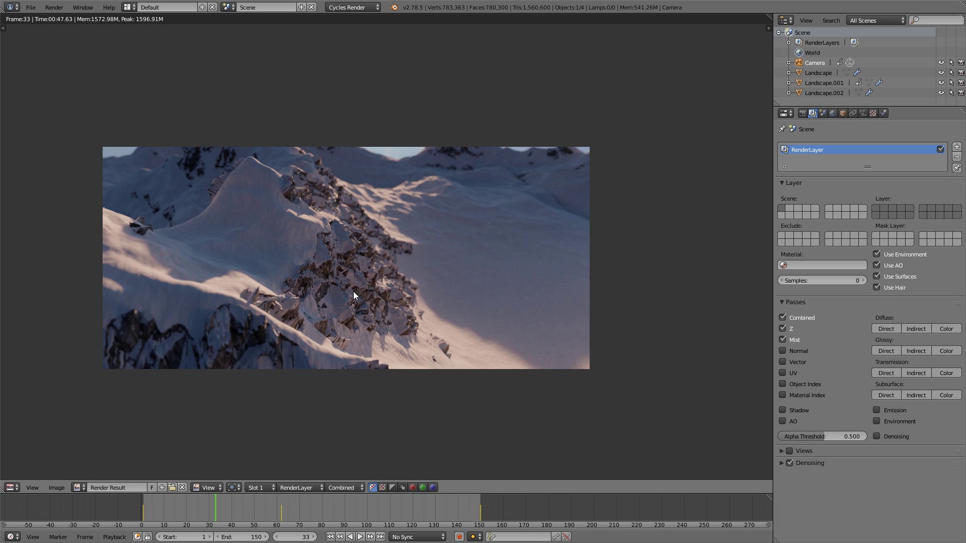
pyautogui.scroll(1, 354, 294)
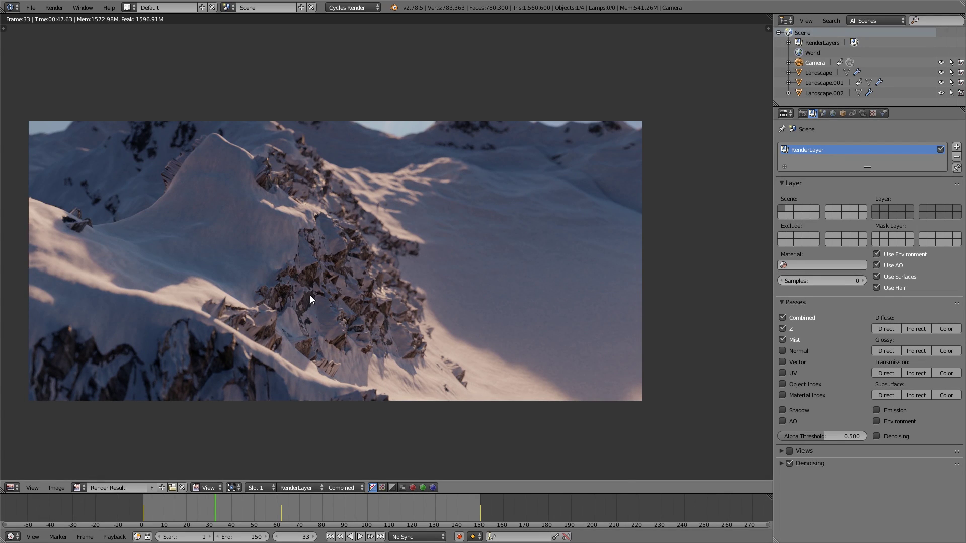
pyautogui.press('Escape')
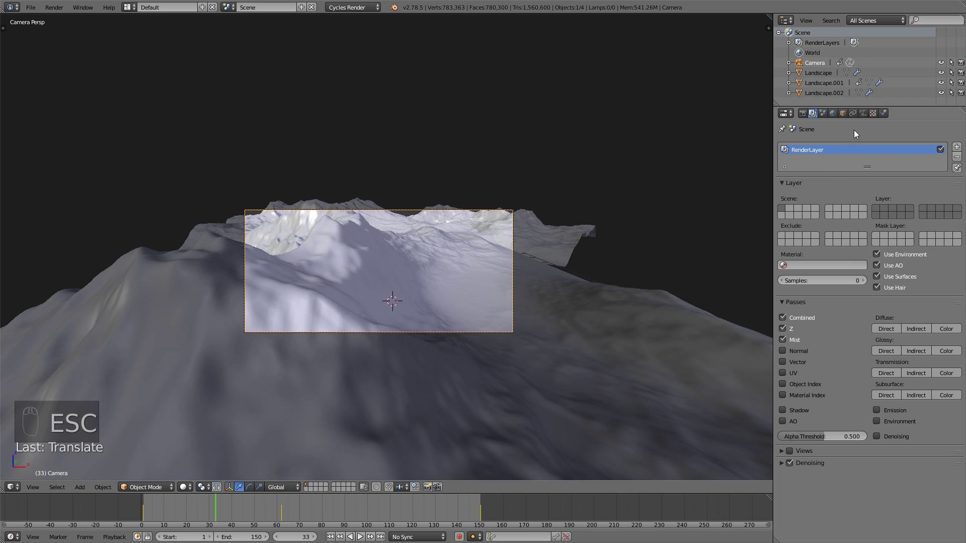
# - Set the camera's depth of field to a distance of 2.00 and an F-stop number of 2.0
pyautogui.click(863, 113)
pyautogui.moveTo(837, 425); pyautogui.dragTo(787, 426)
pyautogui.moveTo(937, 421)
pyautogui.mouseDown()
pyautogui.moveTo(949, 421)
pyautogui.moveTo(937, 421)
pyautogui.mouseUp()
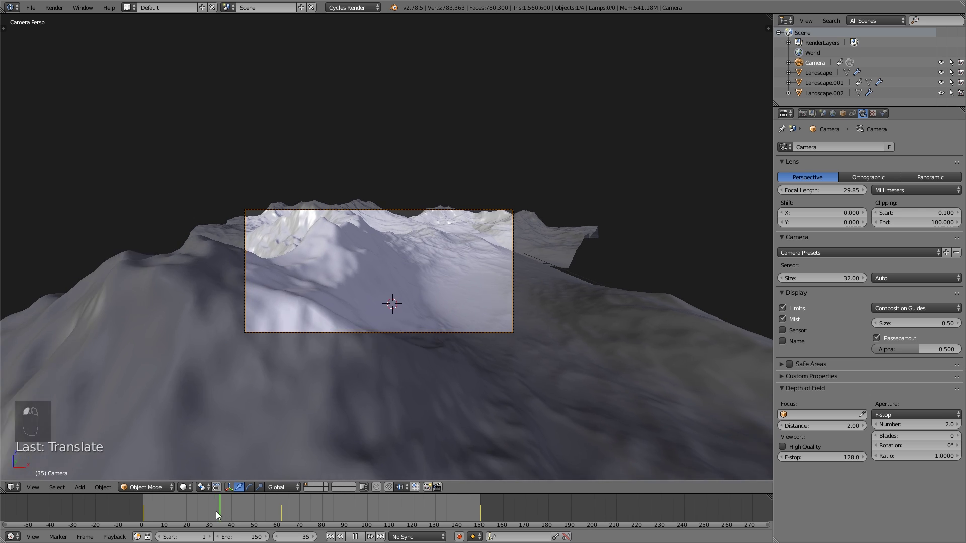
# - At frame 62, shift the camera slightly, tilt it with a trackball rotation and move it along its local Z axis
pyautogui.moveTo(216, 511); pyautogui.dragTo(281, 508)
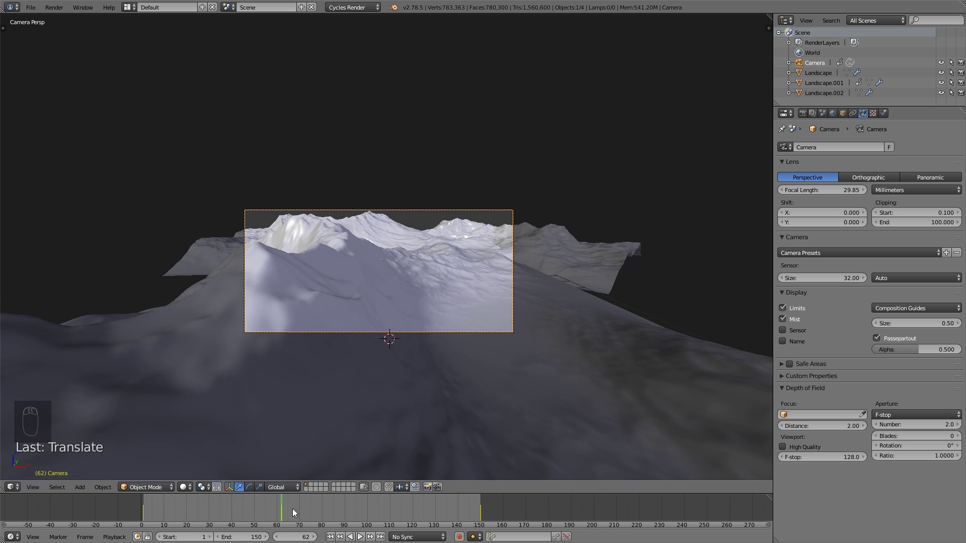
pyautogui.press('g')
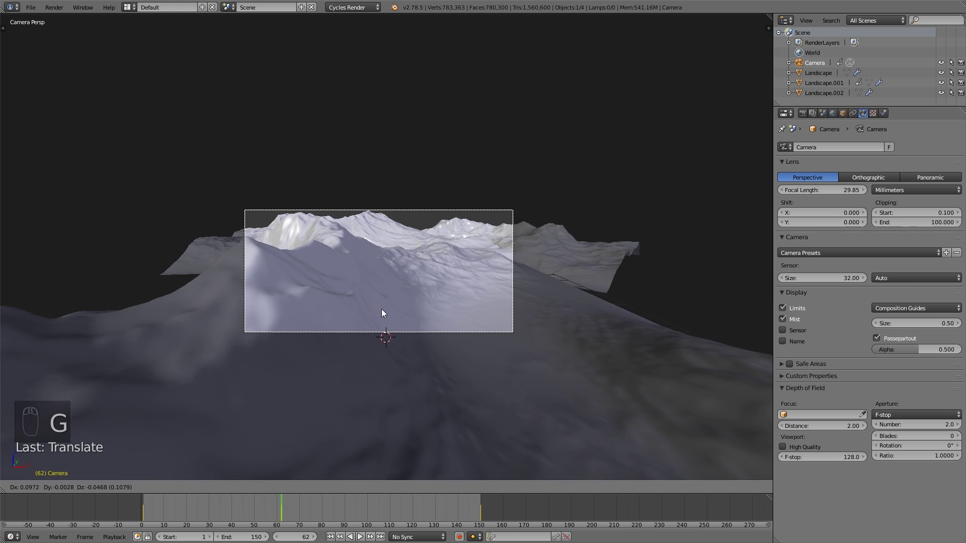
pyautogui.click(391, 314)
pyautogui.press('r')
pyautogui.press('r')
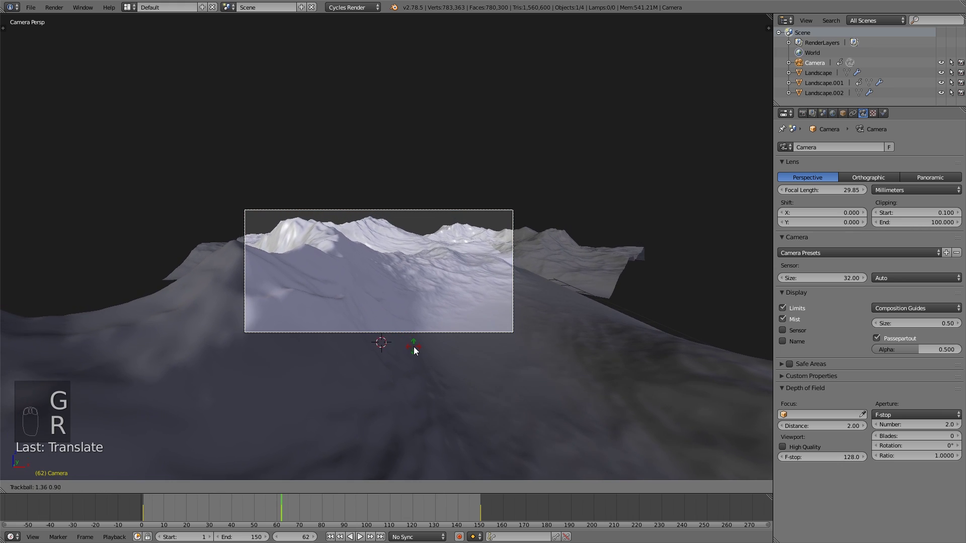
pyautogui.click(426, 357)
pyautogui.press('g')
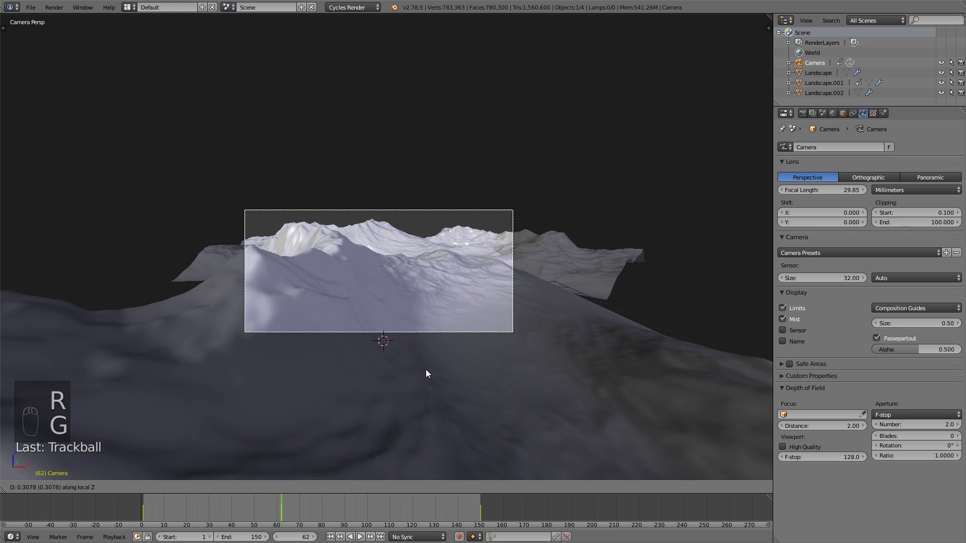
pyautogui.press('g')
pyautogui.click(426, 369)
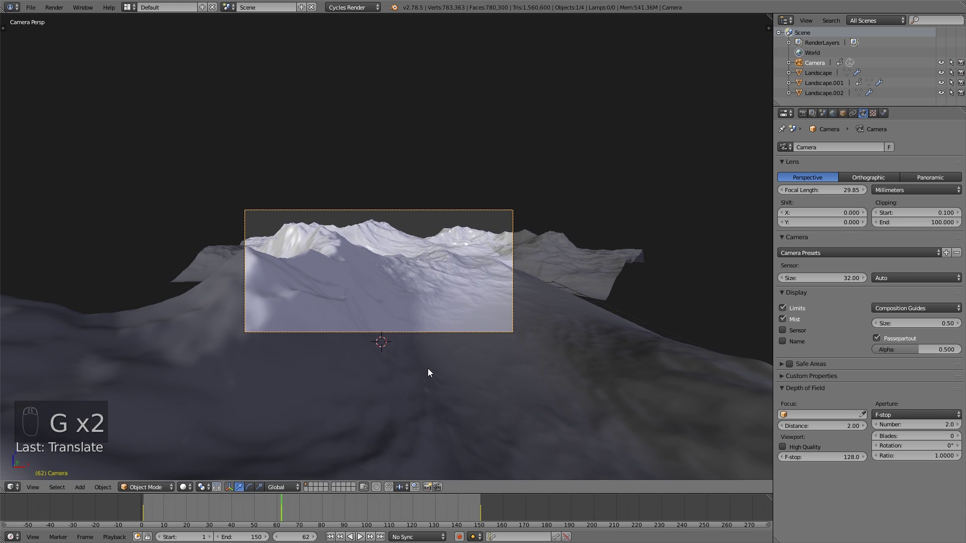
# - Turn on automatic keyframing and keyframe the camera at frame 62 with a slightly raised position and refined rotation
pyautogui.click(459, 537)
pyautogui.press('g')
pyautogui.middleClick(451, 333)
pyautogui.press('g')
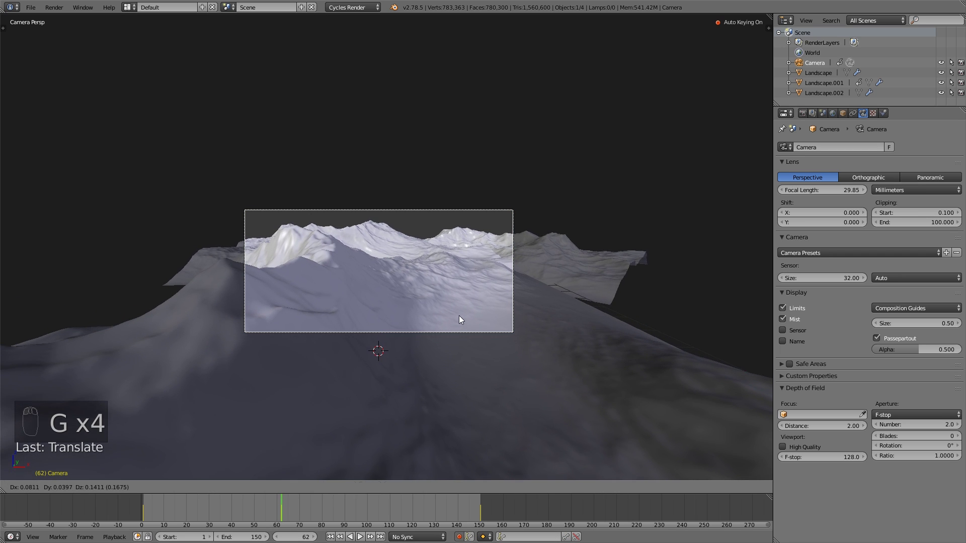
pyautogui.press('r')
pyautogui.press('r')
pyautogui.click(459, 315)
# - Go to frame 150 and re-keyframe the camera by moving it along its local Z axis, shifting it and rotating it slightly
pyautogui.moveTo(278, 507); pyautogui.dragTo(480, 505)
pyautogui.press('g')
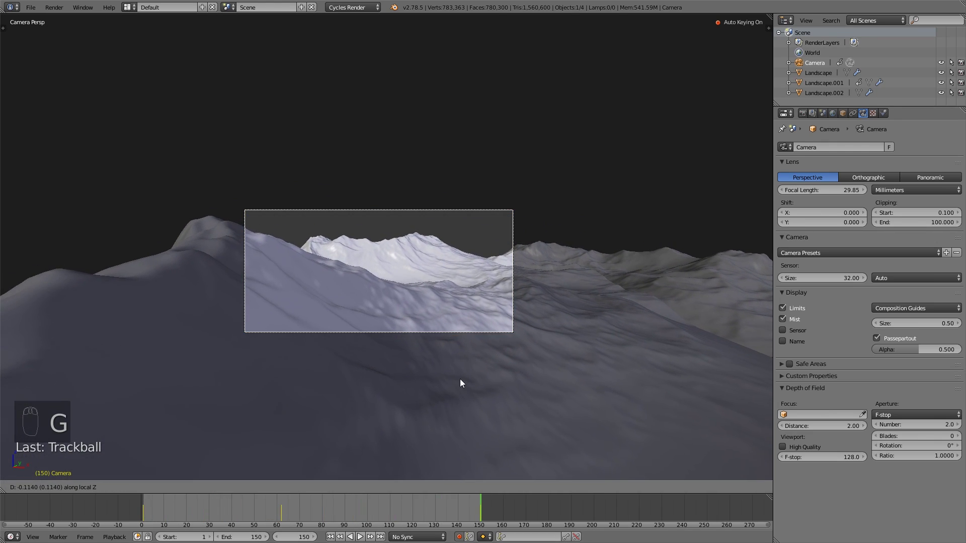
pyautogui.press('g')
pyautogui.press('g')
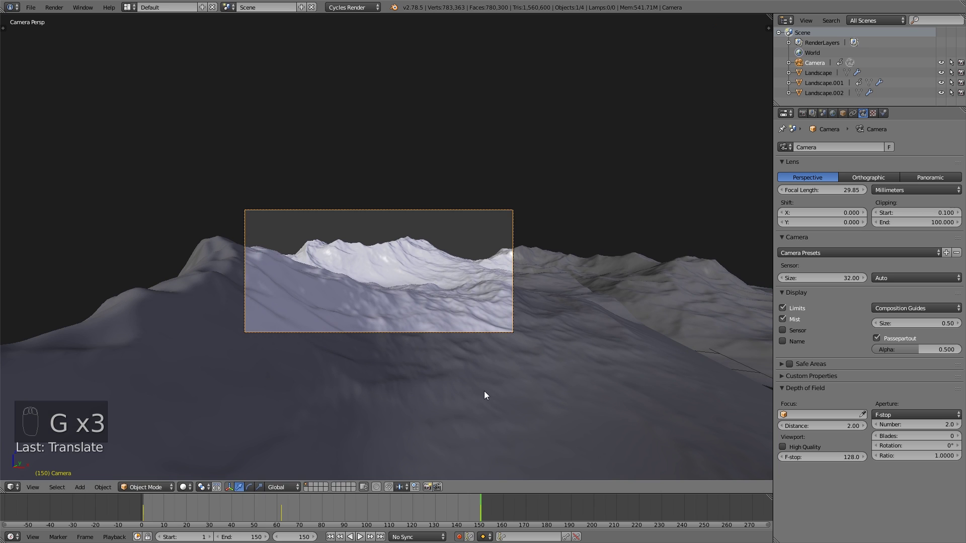
pyautogui.press('r')
pyautogui.press('g')
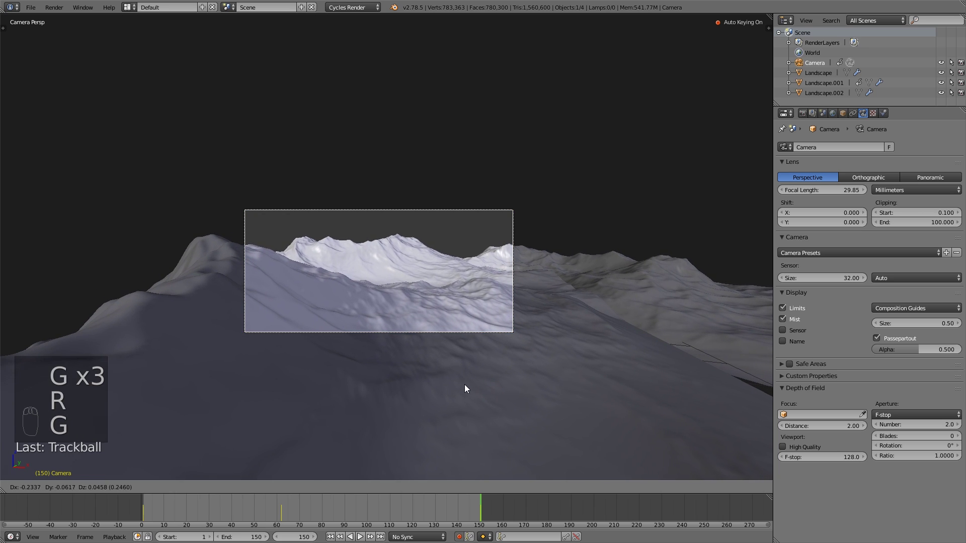
pyautogui.click(463, 384)
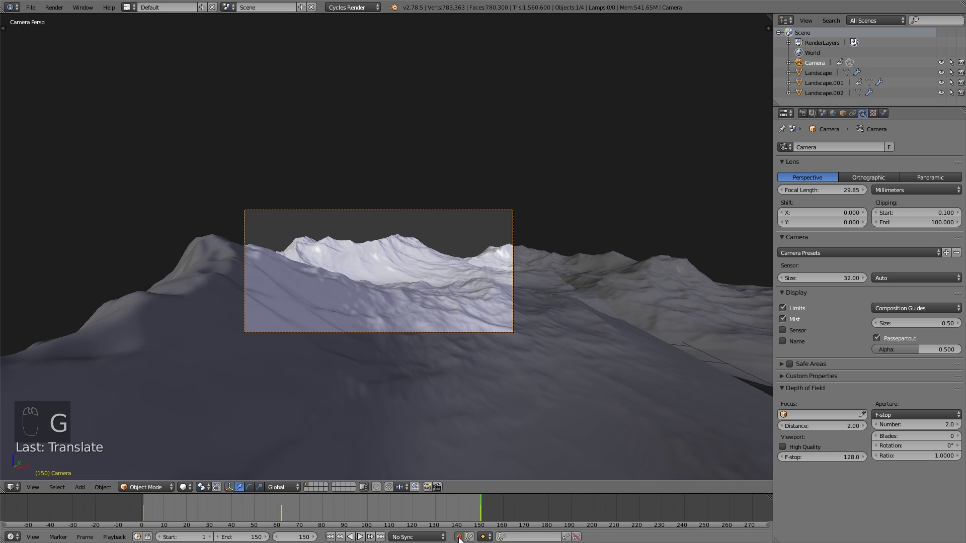
# - Turn off automatic keyframing and play back the camera flight to check the adjusted keyframes
pyautogui.hotkey('alt', 'a')
pyautogui.moveTo(431, 506); pyautogui.dragTo(204, 525)
pyautogui.hotkey('alt', 'a')
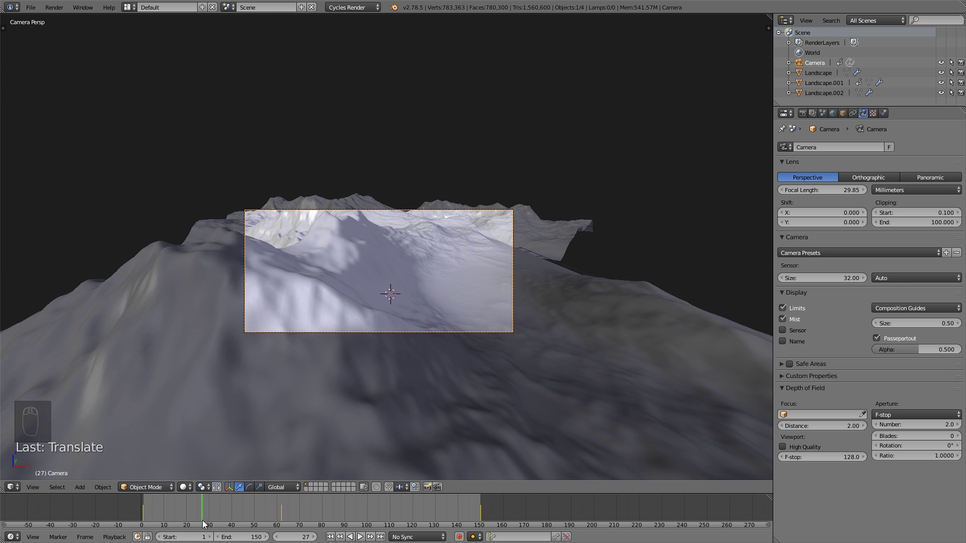
# - Select the foreground landscape mesh and split the 3D view to open a Node Editor with its material below
pyautogui.rightClick(397, 401)
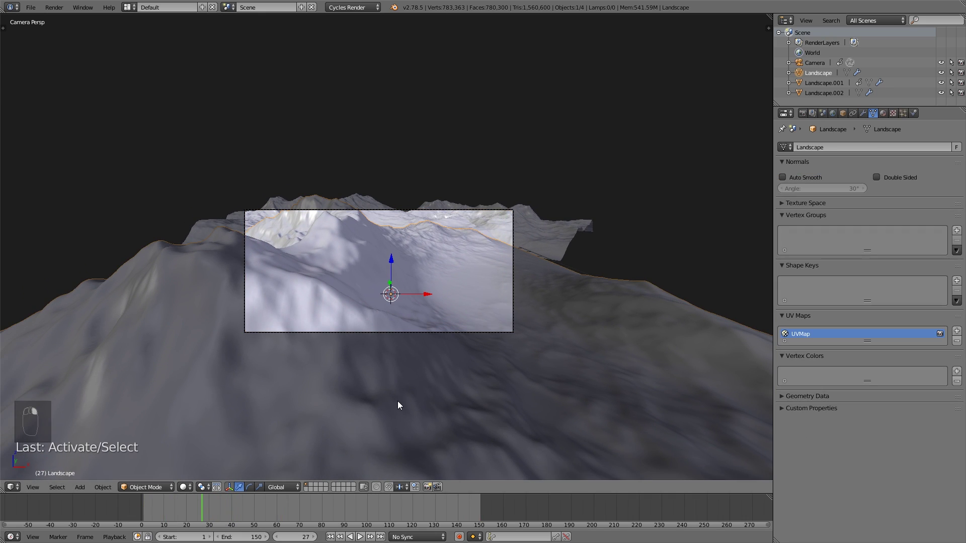
pyautogui.moveTo(6, 491); pyautogui.dragTo(62, 243)
pyautogui.click(12, 487)
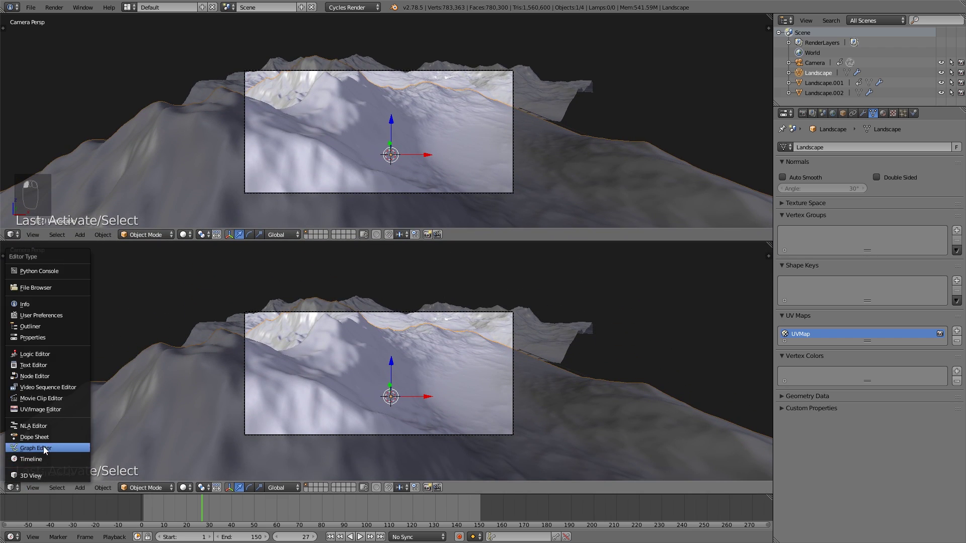
pyautogui.click(53, 376)
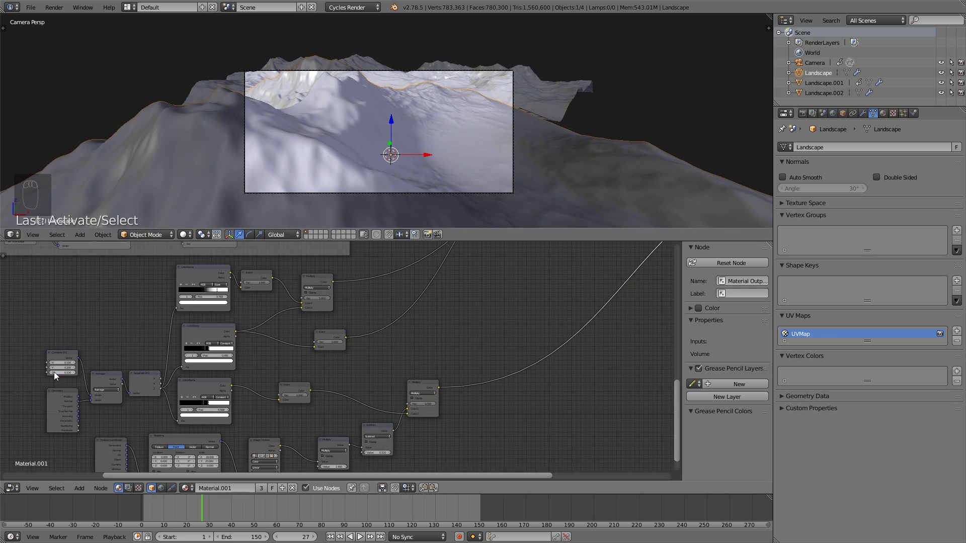
# - Set the Mapping node's scale to 24.300 in X and 20.500 in Y for the image texture
pyautogui.moveTo(433, 301); pyautogui.dragTo(286, 355, button='middle')
pyautogui.moveTo(274, 360); pyautogui.dragTo(251, 354)
pyautogui.moveTo(115, 390); pyautogui.dragTo(221, 375, button='middle')
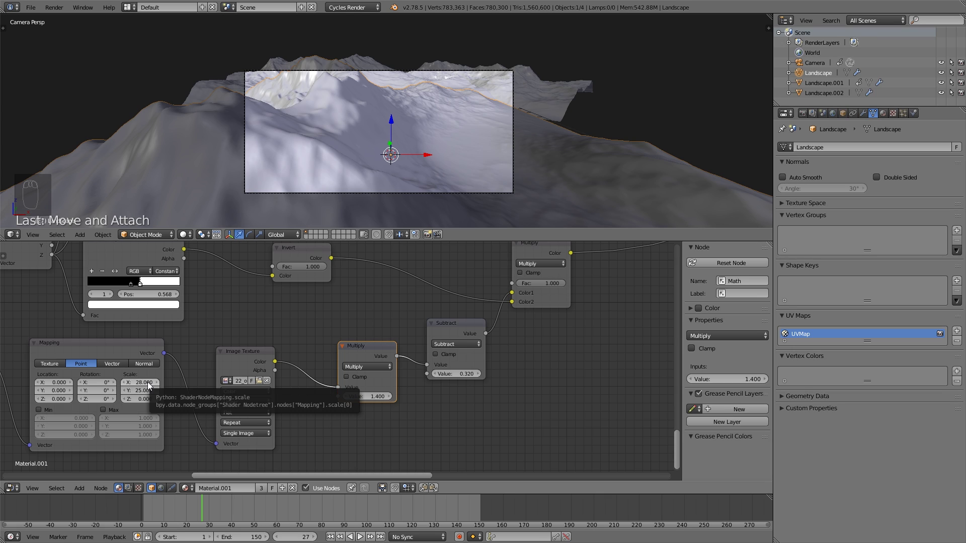
pyautogui.moveTo(141, 382); pyautogui.dragTo(131, 383)
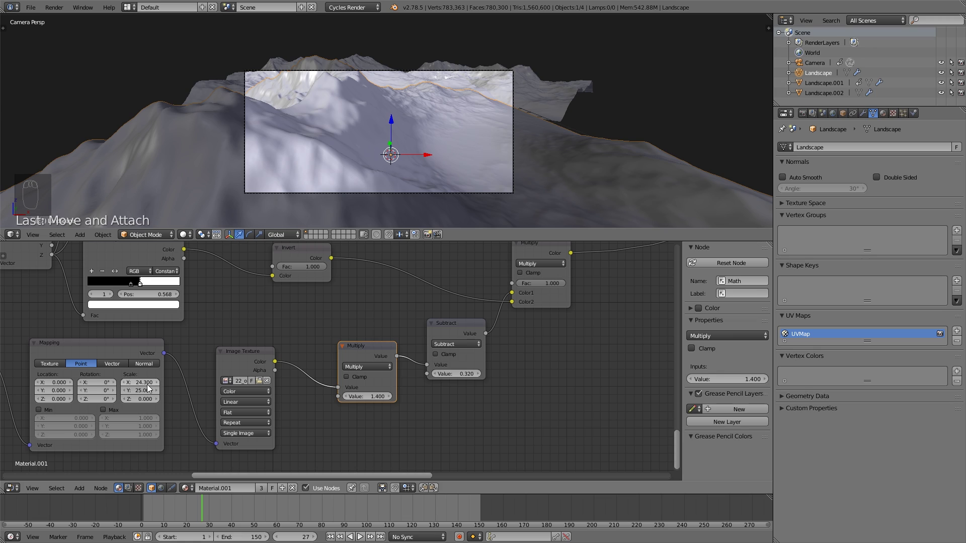
pyautogui.moveTo(147, 391); pyautogui.dragTo(141, 391)
# - Set the Subtract node's value to 0.330 and save the project file
pyautogui.click(461, 372)
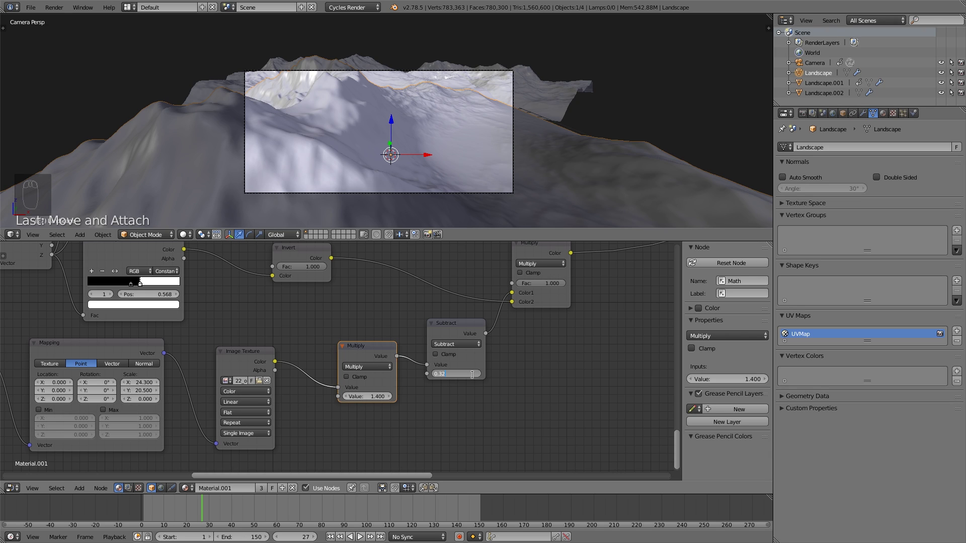
pyautogui.press('Return')
pyautogui.scroll(-3, 457, 360)
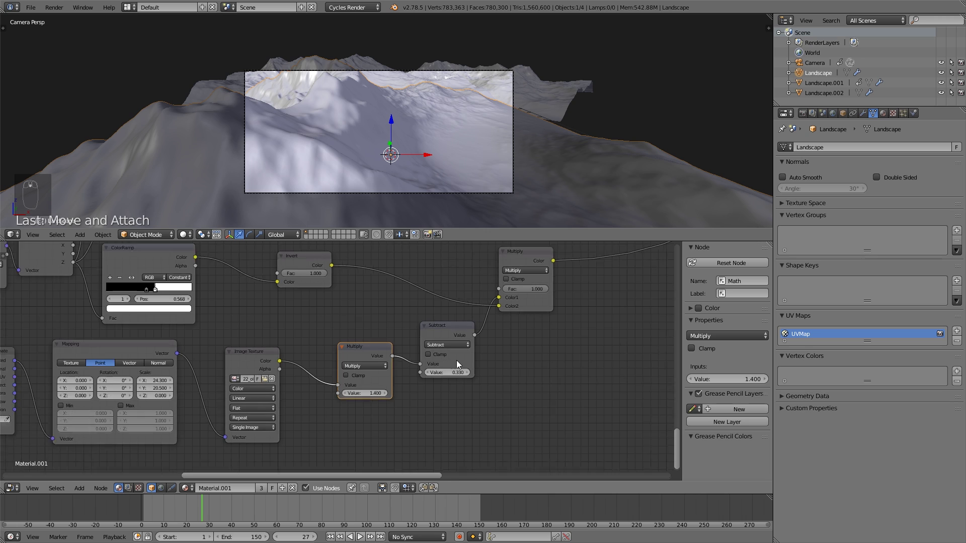
pyautogui.scroll(-1, 461, 369)
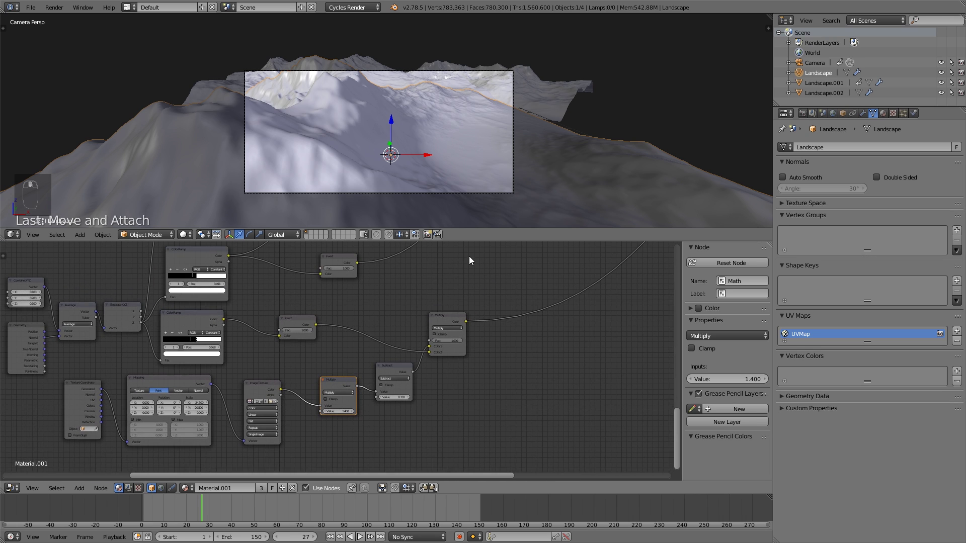
pyautogui.scroll(-2, 393, 154)
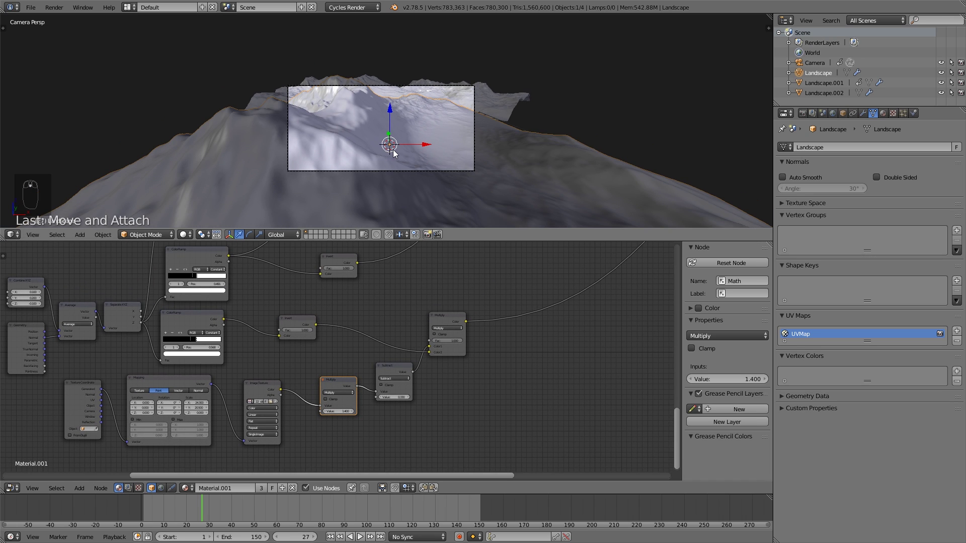
pyautogui.scroll(-1, 507, 322)
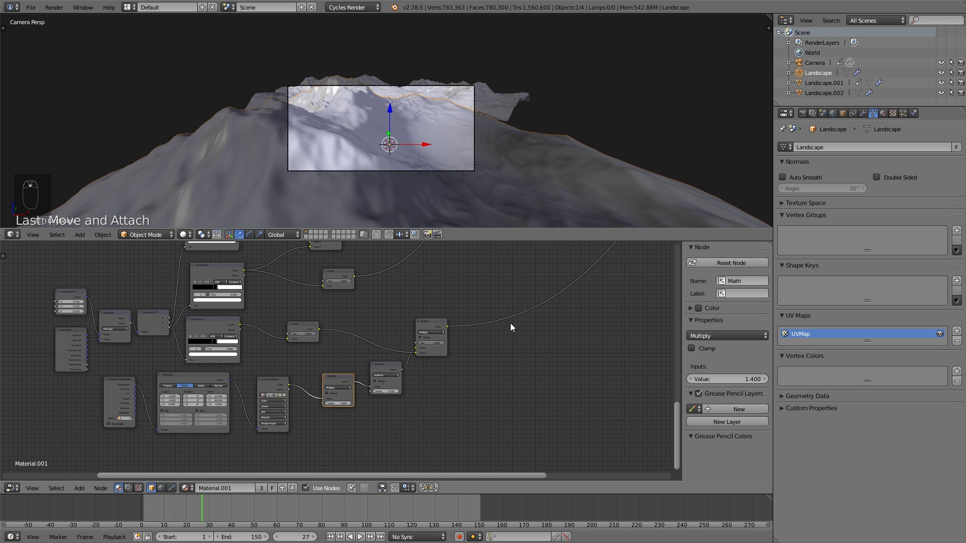
pyautogui.moveTo(510, 323); pyautogui.dragTo(485, 346, button='middle')
pyautogui.click(30, 7)
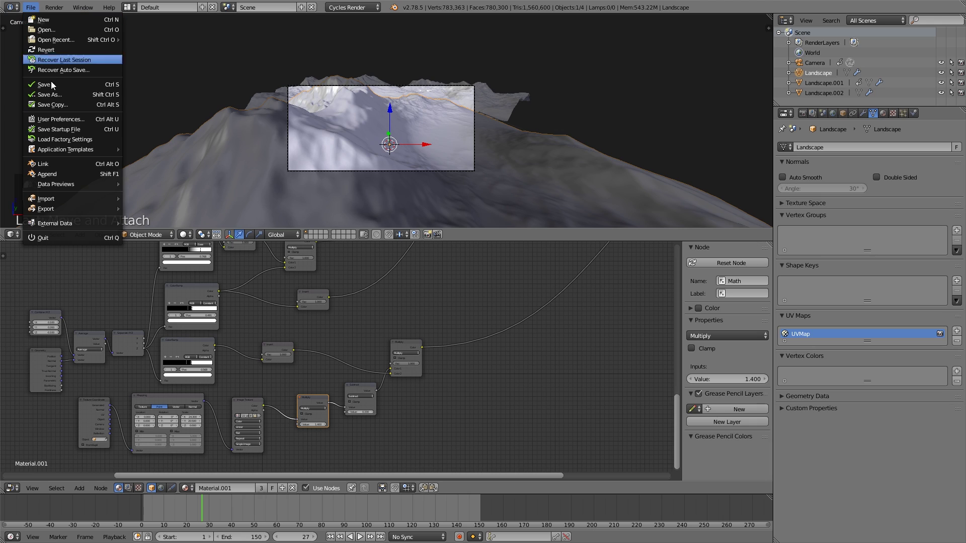
pyautogui.click(55, 84)
# - Enable motion blur in the render settings with a shutter of 1.00 and save the project file
pyautogui.click(803, 114)
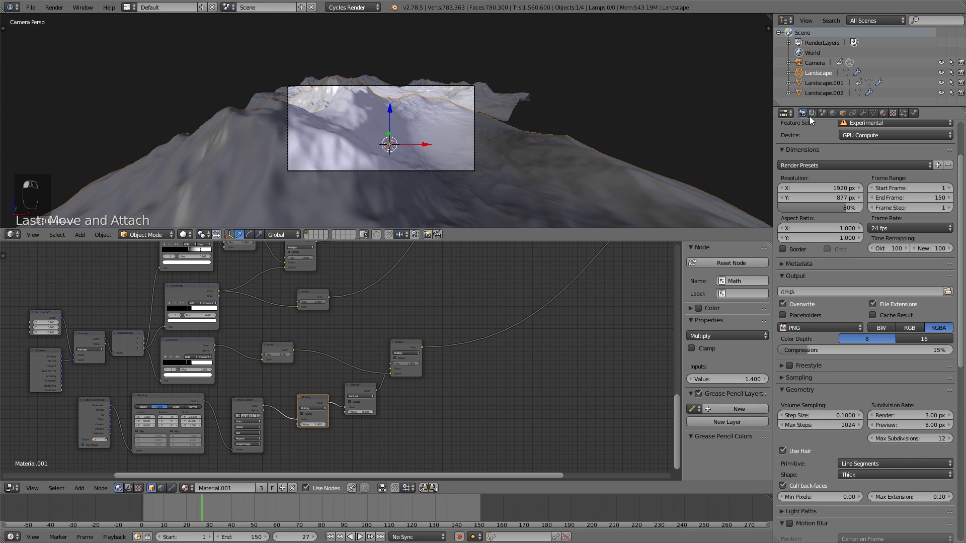
pyautogui.scroll(-12, 897, 345)
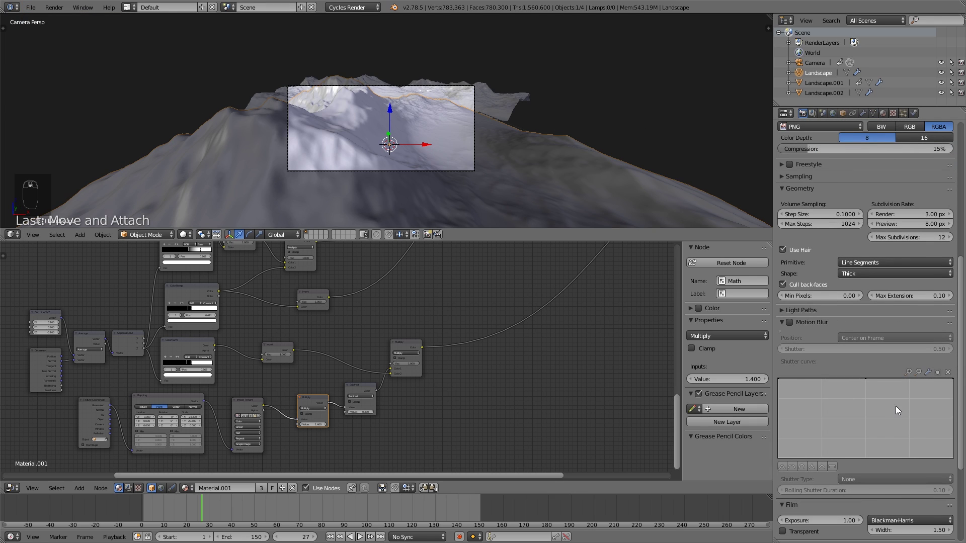
pyautogui.scroll(-6, 895, 406)
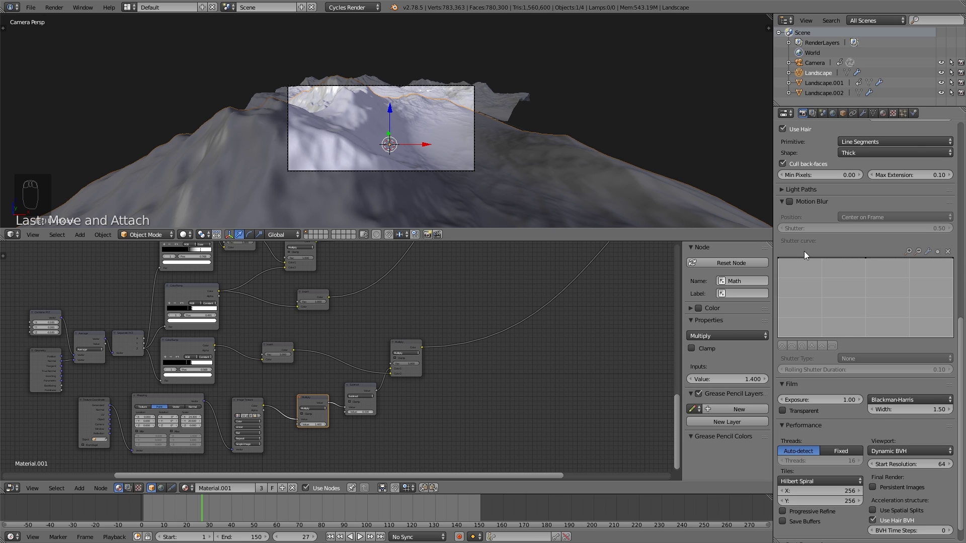
pyautogui.click(790, 201)
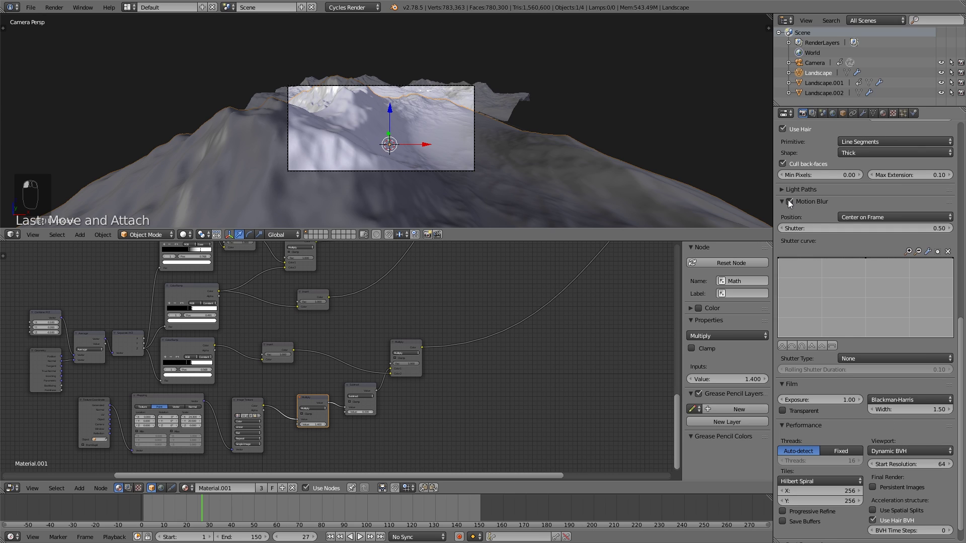
pyautogui.click(915, 228)
pyautogui.write('1.')
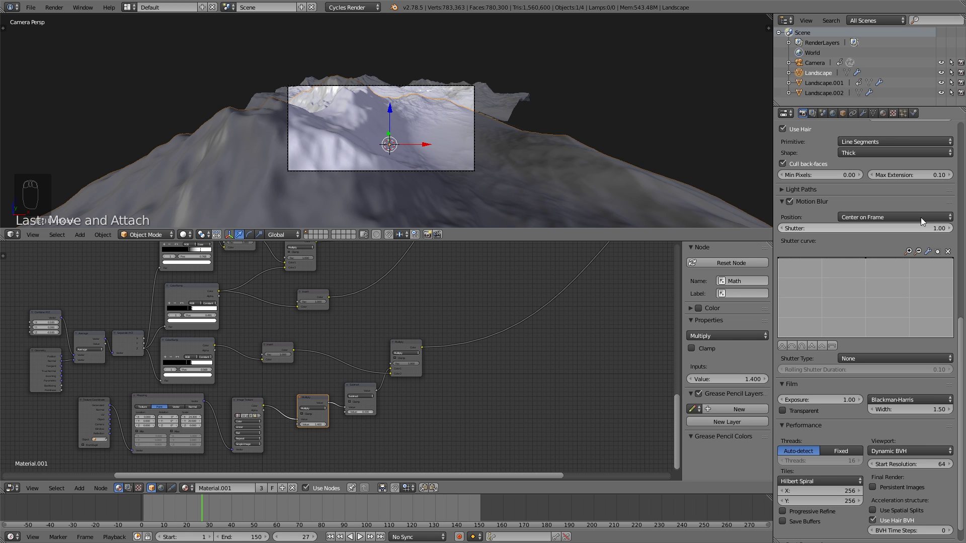
pyautogui.press('Return')
pyautogui.click(29, 8)
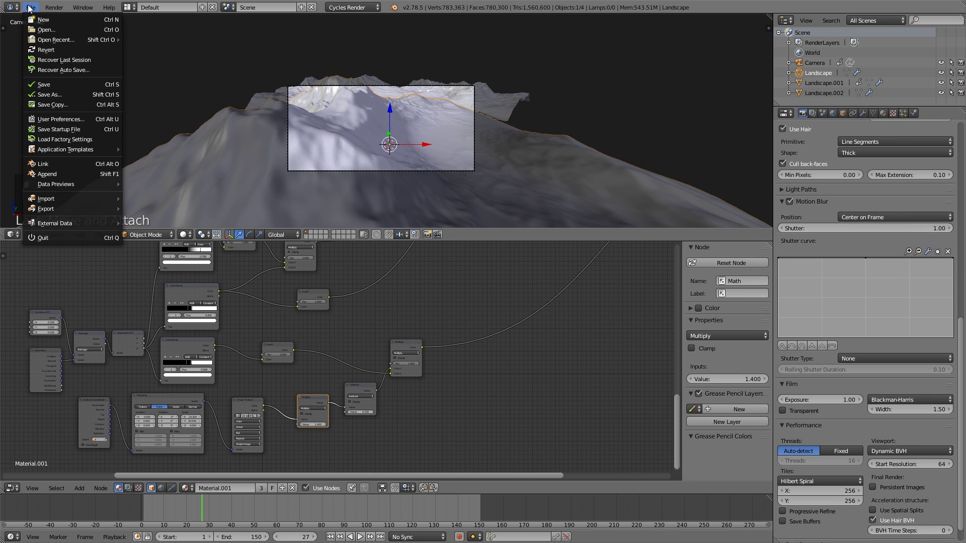
pyautogui.click(56, 82)
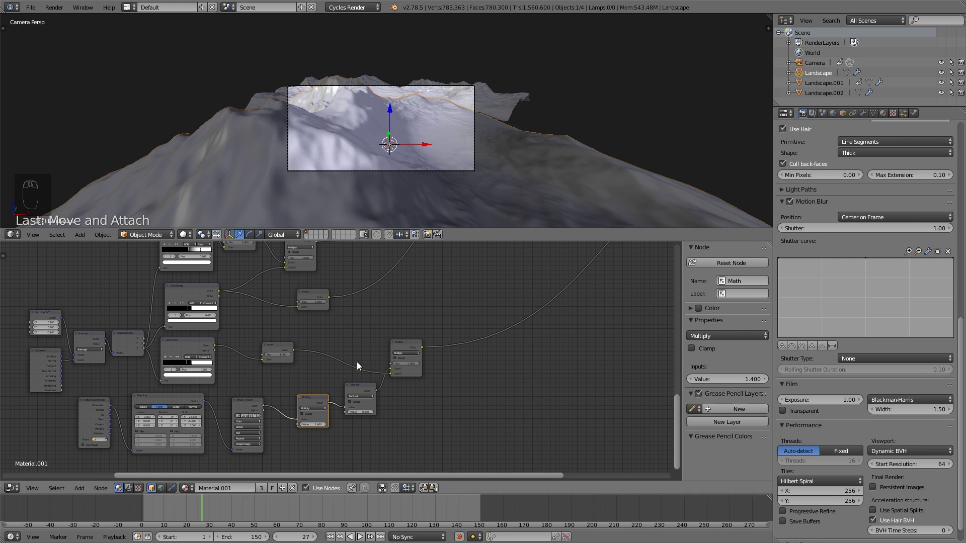
# - Go to frame 25 and render a still image to check the motion blur
pyautogui.moveTo(206, 507); pyautogui.dragTo(198, 510)
pyautogui.scroll(1, 399, 171)
pyautogui.scroll(2, 398, 170)
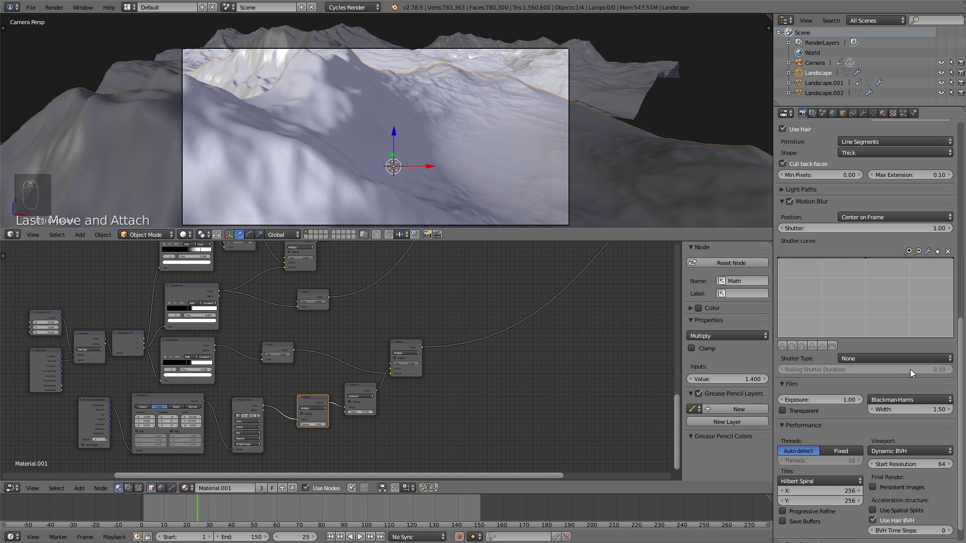
pyautogui.press('F12')
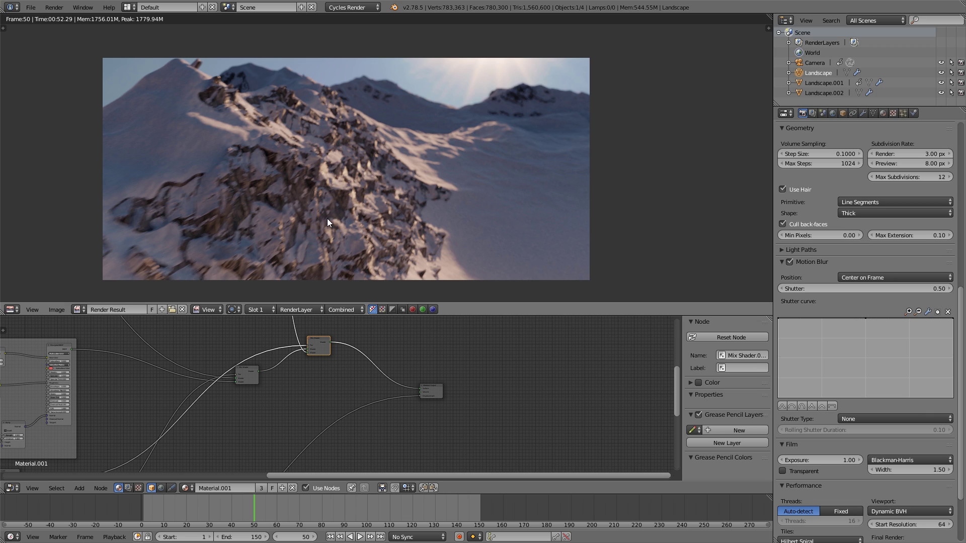
# - Inspect the rendered frame's rocks for blur and set the motion blur shutter to 0.40
pyautogui.scroll(1, 327, 219)
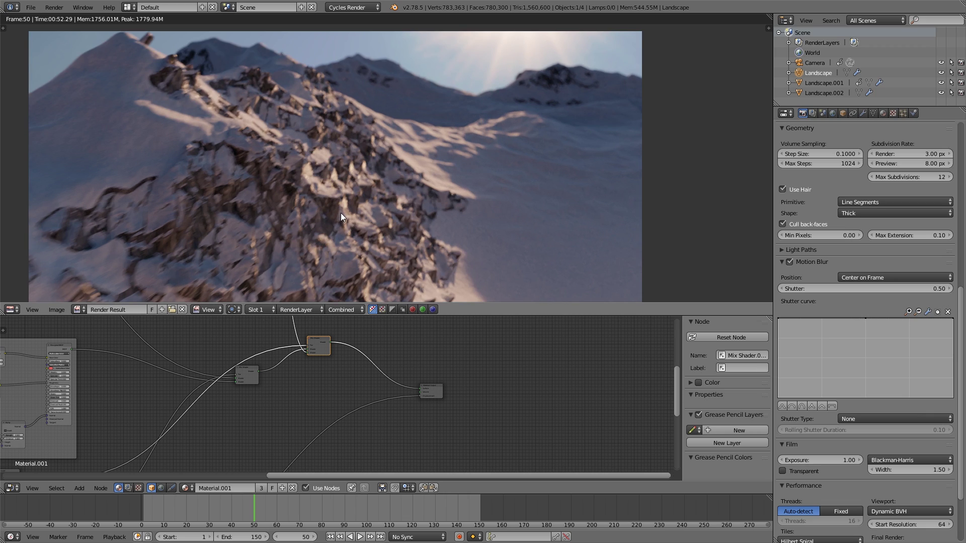
pyautogui.click(784, 289)
pyautogui.click(784, 289)
pyautogui.click(860, 291)
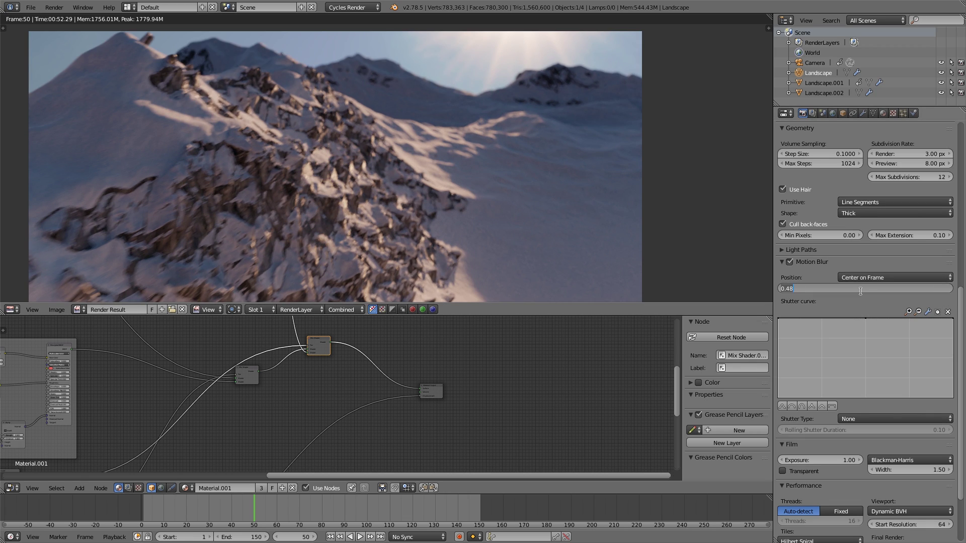
pyautogui.press('BackSpace')
pyautogui.write('.4')
pyautogui.press('Return')
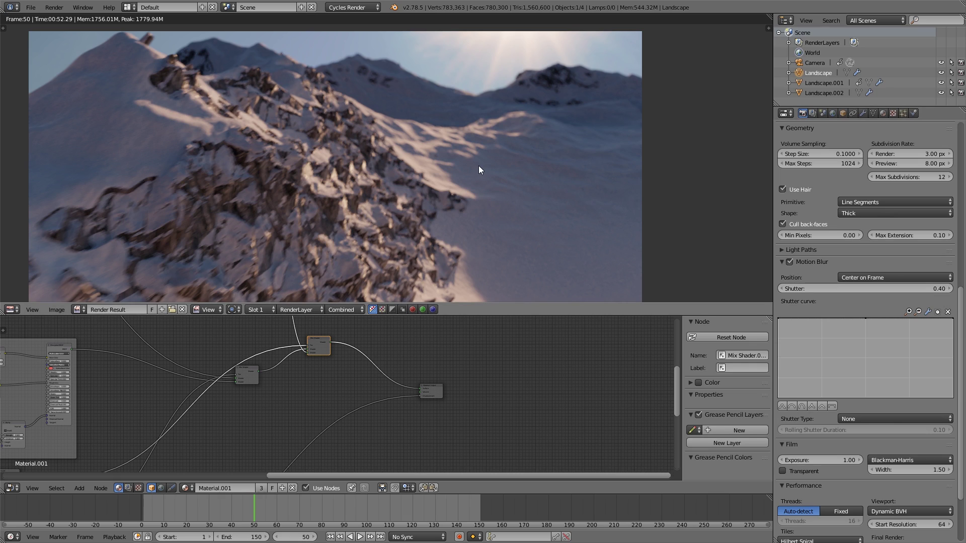
pyautogui.scroll(-2, 477, 165)
pyautogui.scroll(1, 433, 205)
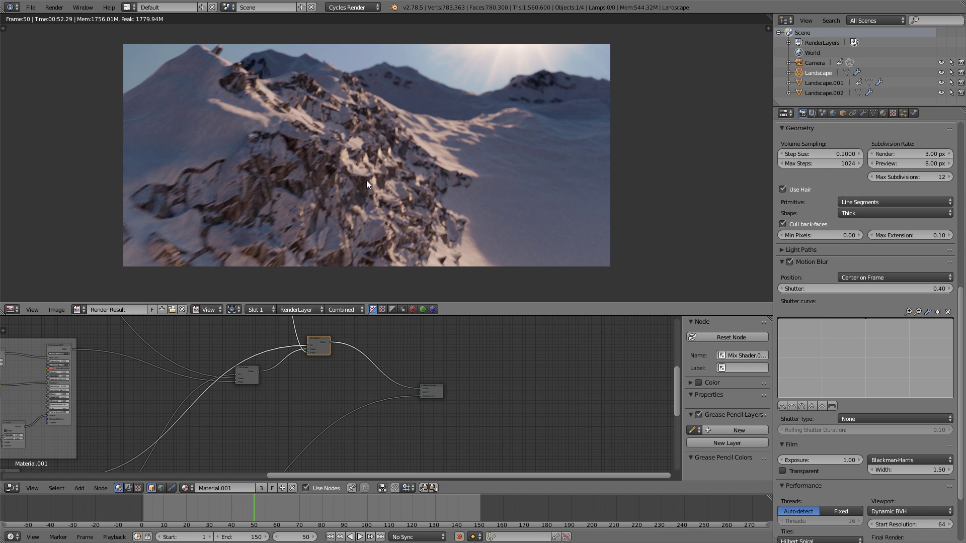
# - Switch to the Compositing screen layout and enable compositing nodes with the backdrop
pyautogui.click(129, 7)
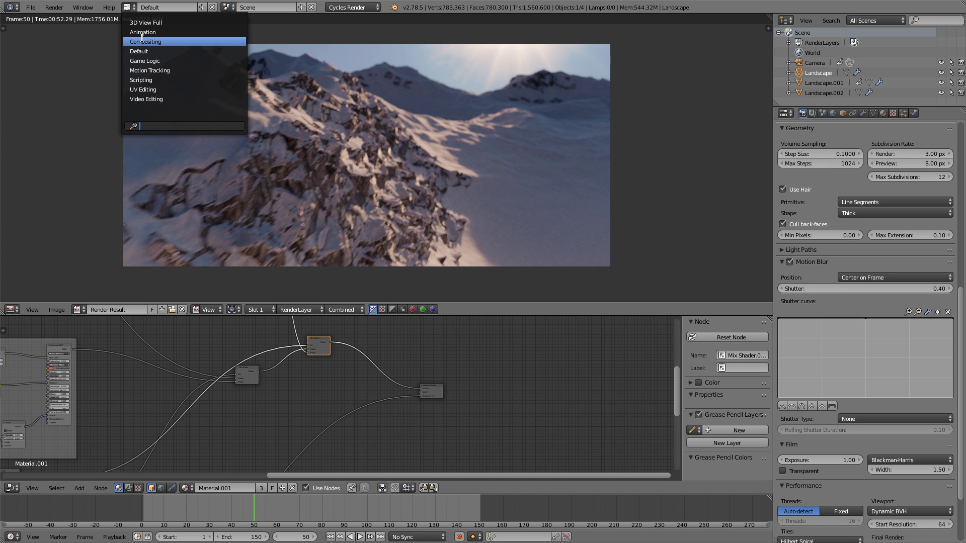
pyautogui.click(142, 40)
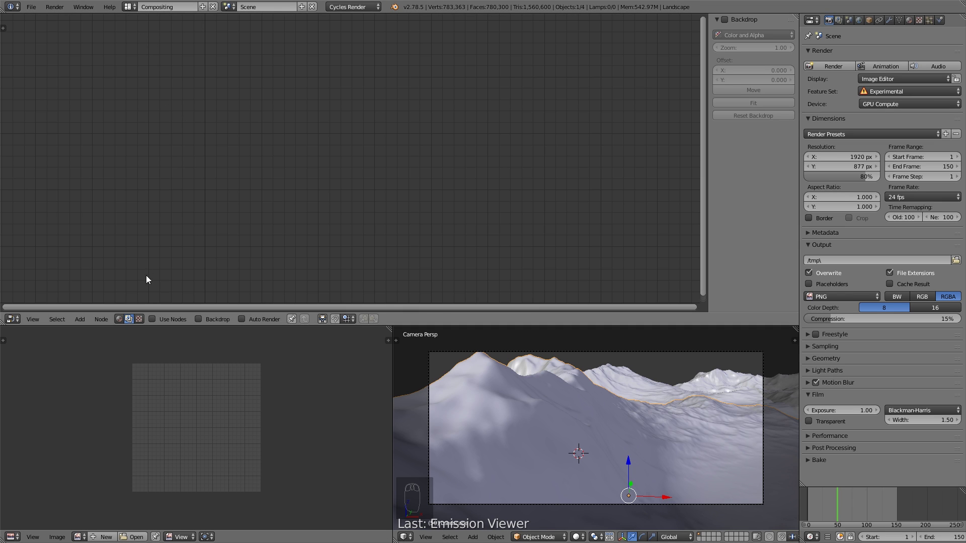
pyautogui.click(159, 321)
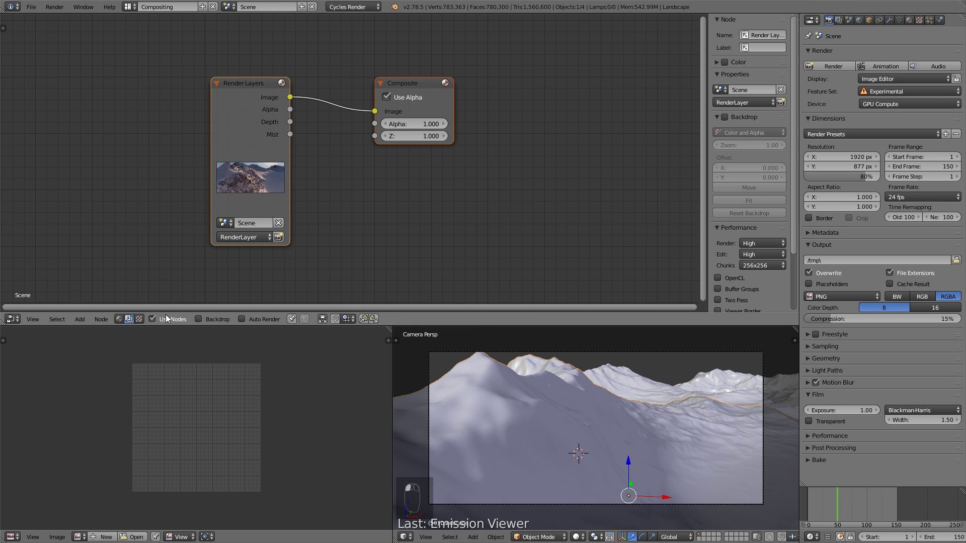
pyautogui.click(219, 319)
# - Preview the render layer image through a Viewer node and shrink the backdrop to a zoom of 0.58
pyautogui.keyDown('ctrl'); pyautogui.keyDown('shift'); pyautogui.click(265, 90); pyautogui.keyUp('shift'); pyautogui.keyUp('ctrl')
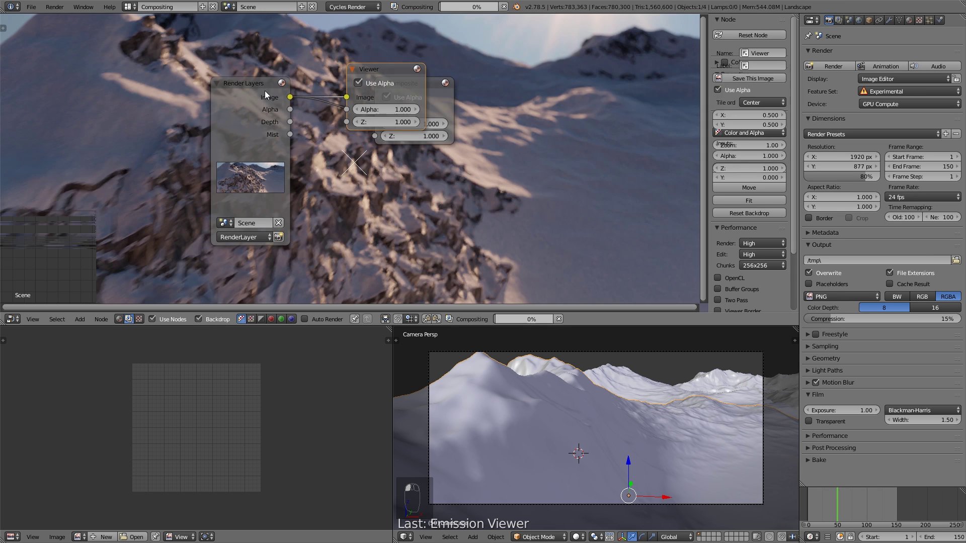
pyautogui.scroll(-1, 354, 171)
pyautogui.hotkey('alt', 'v')
pyautogui.hotkey('alt', 'v')
pyautogui.hotkey('alt', 'v')
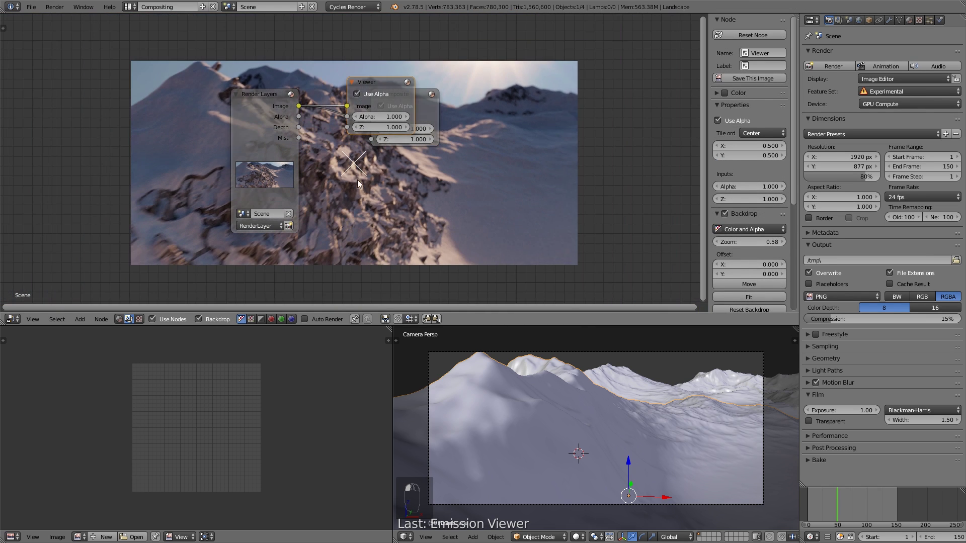
pyautogui.keyDown('alt'); pyautogui.moveTo(340, 204); pyautogui.dragTo(289, 175, button='middle'); pyautogui.keyUp('alt')
# - Spread out the Render Layers, Viewer and Composite nodes to make room between them, and hide the node editor's sidebar
pyautogui.moveTo(379, 85); pyautogui.dragTo(422, 194)
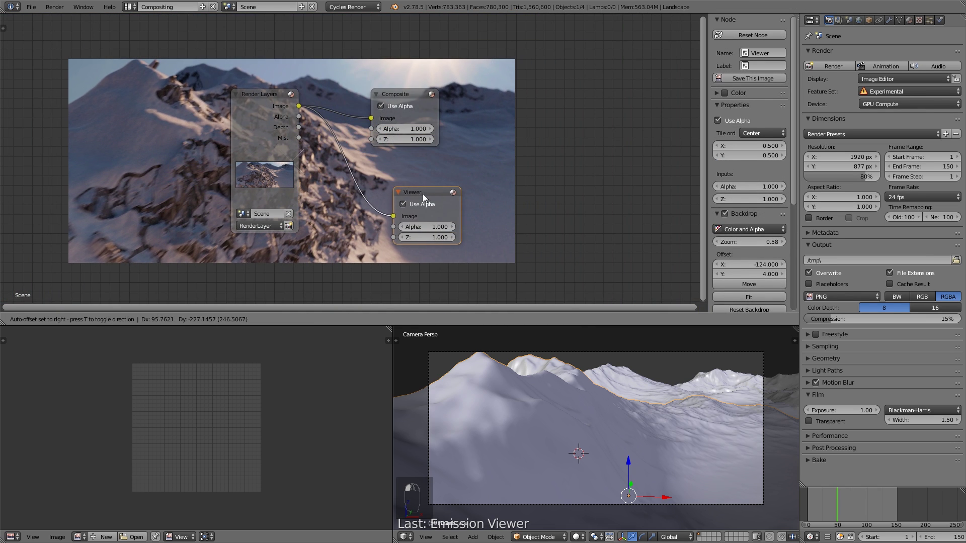
pyautogui.moveTo(252, 94); pyautogui.dragTo(130, 85)
pyautogui.moveTo(402, 94); pyautogui.dragTo(674, 83)
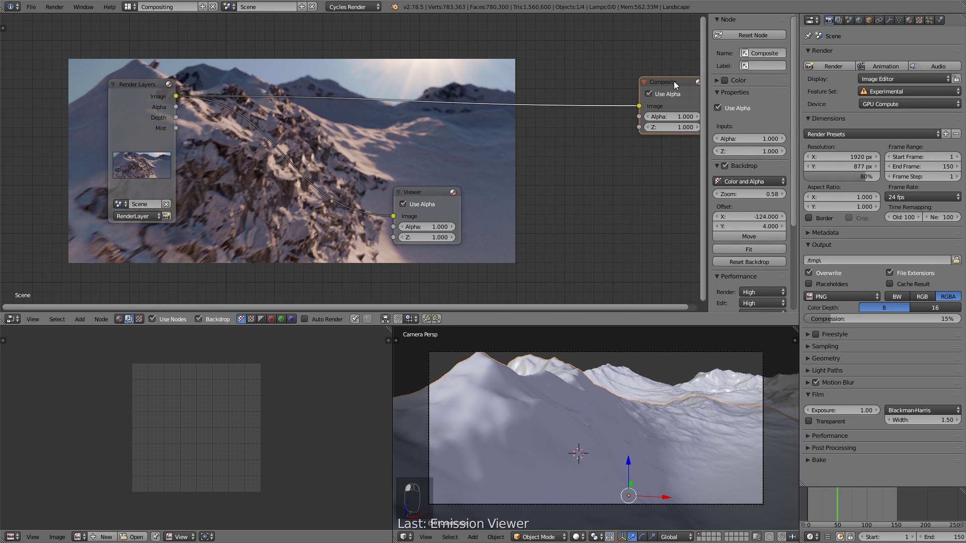
pyautogui.press('n')
pyautogui.moveTo(463, 185); pyautogui.dragTo(685, 182)
pyautogui.scroll(2, 318, 173)
# - Insert a Mix node on the link between the Render Layers image and the Viewer
pyautogui.hotkey('shift', 'a')
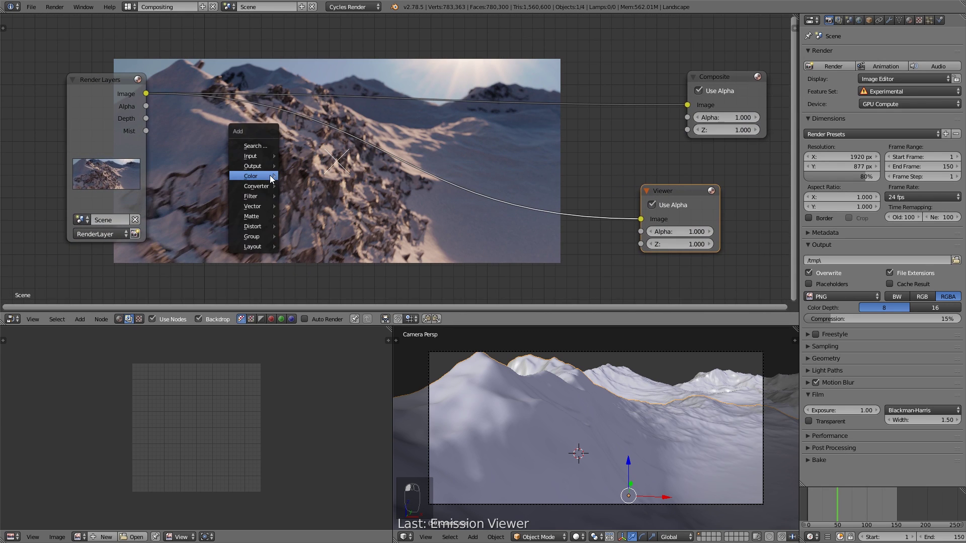
pyautogui.moveTo(271, 178)
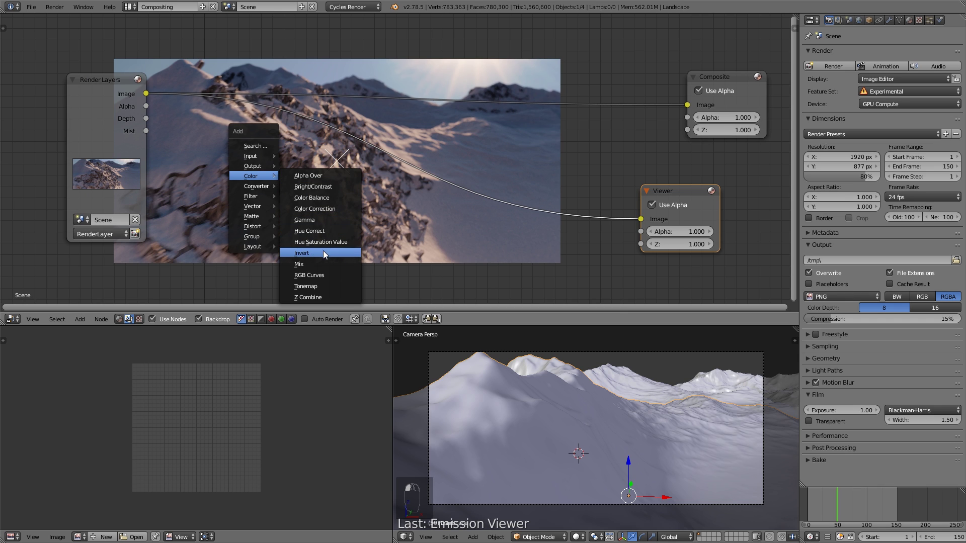
pyautogui.click(325, 263)
pyautogui.click(318, 107)
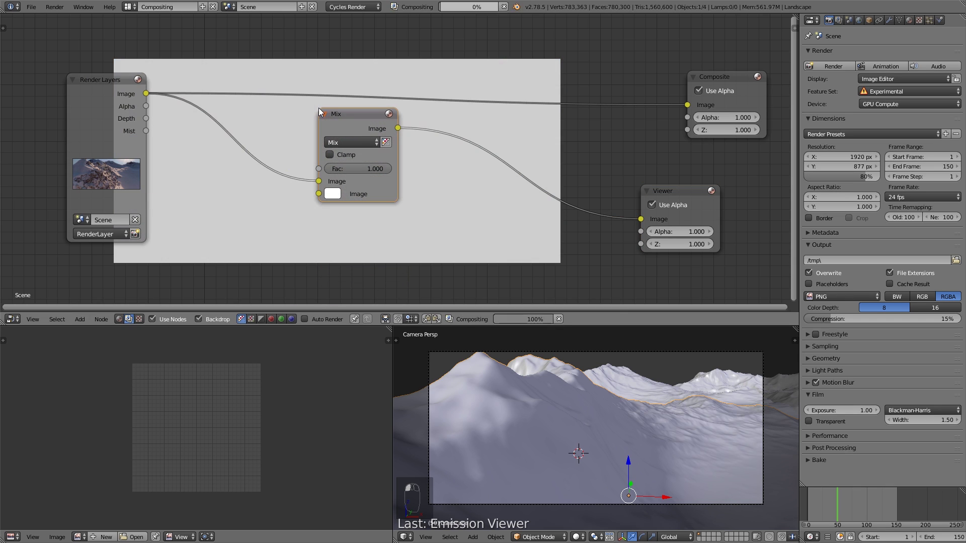
# - Enlarge the node editor and place the backdrop preview below the nodes
pyautogui.moveTo(428, 139); pyautogui.dragTo(355, 109, button='middle')
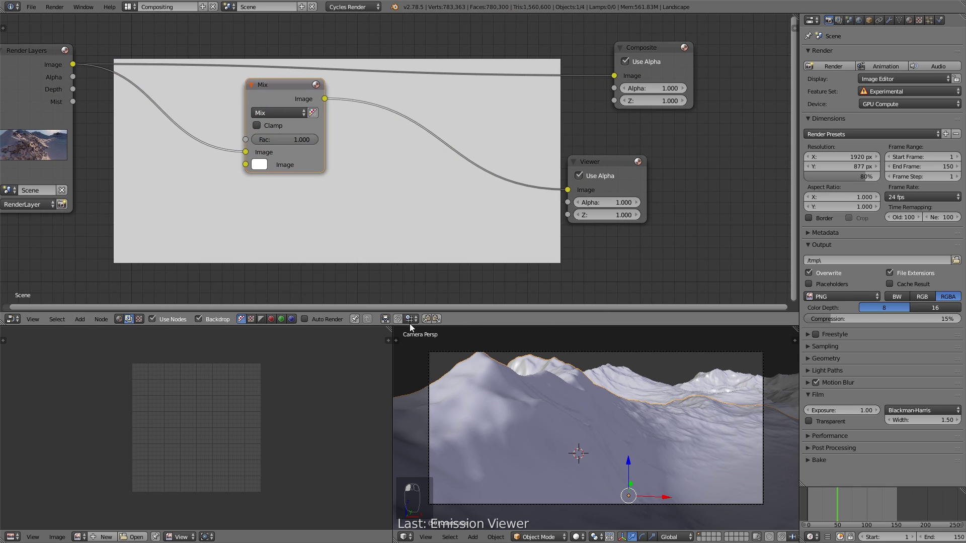
pyautogui.moveTo(410, 328); pyautogui.dragTo(410, 489)
pyautogui.moveTo(397, 347); pyautogui.dragTo(385, 288, button='middle')
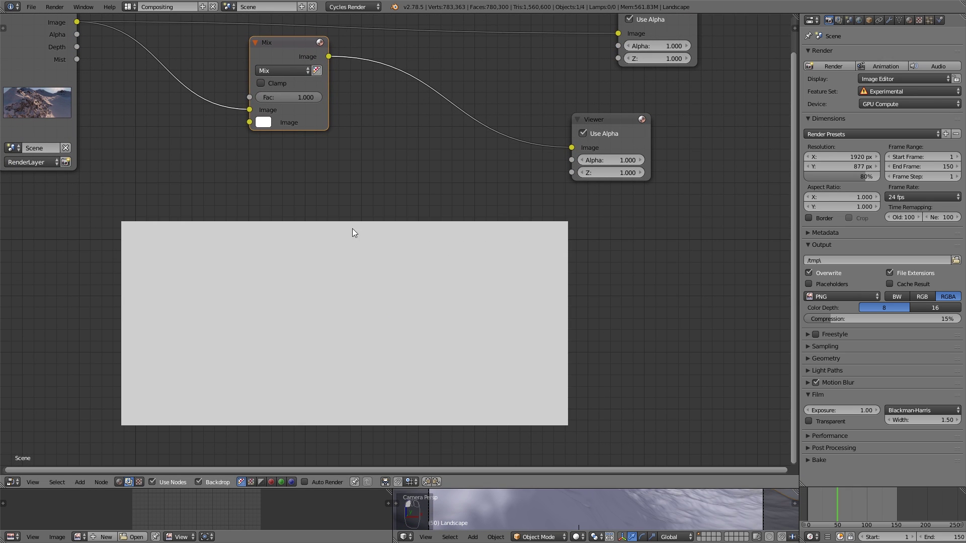
pyautogui.moveTo(352, 228); pyautogui.dragTo(351, 248, button='middle')
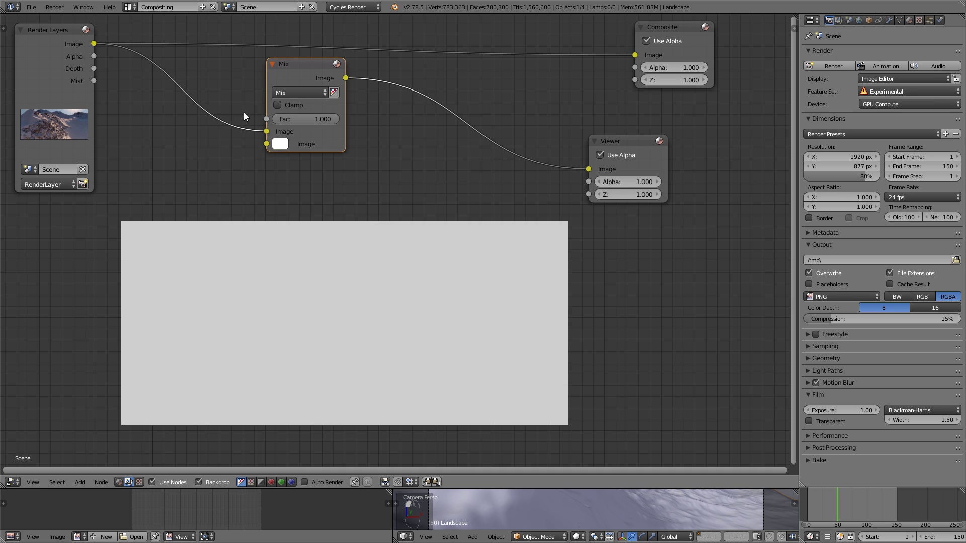
# - Add a ColorRamp driven by the Mist pass and feed it into the Mix node's second image input
pyautogui.hotkey('shift', 'a')
pyautogui.moveTo(156, 118)
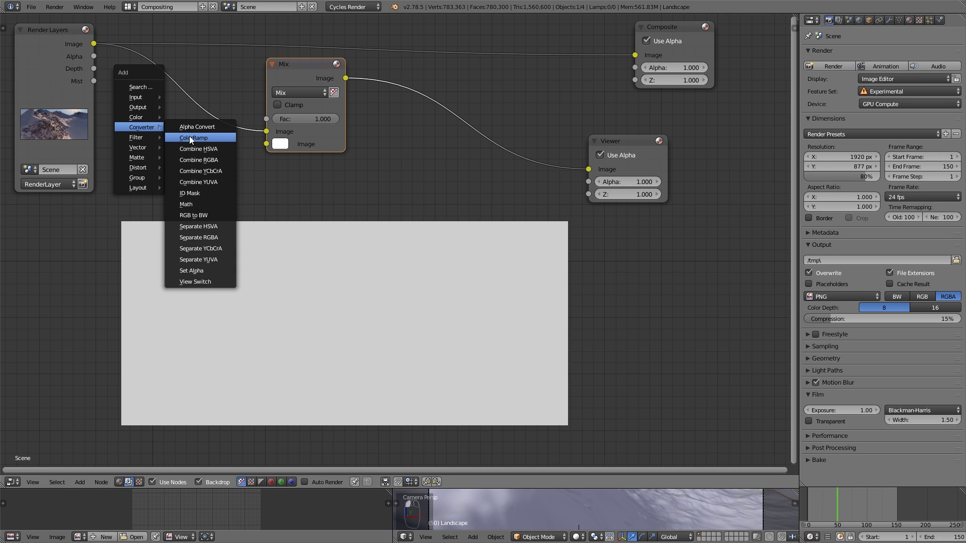
pyautogui.click(189, 136)
pyautogui.click(138, 121)
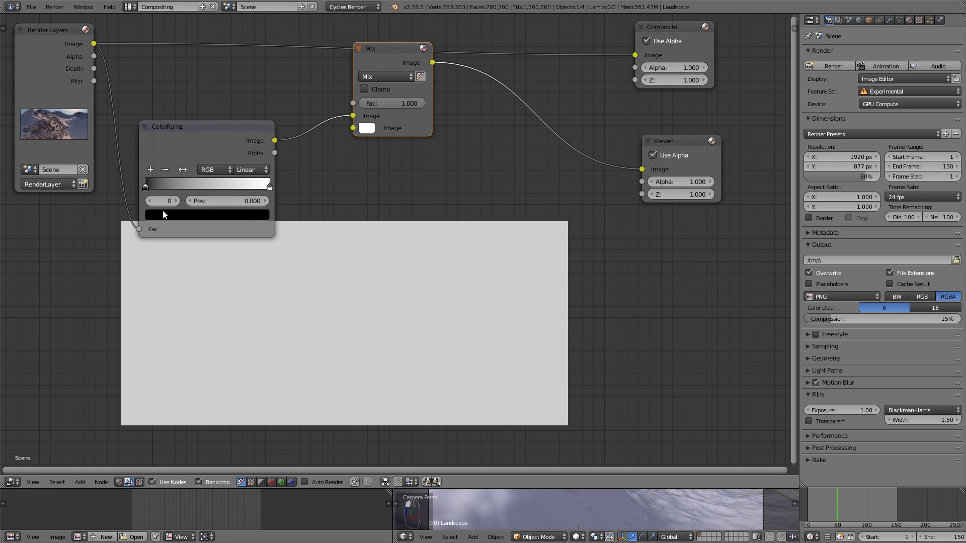
pyautogui.moveTo(139, 230); pyautogui.dragTo(353, 116)
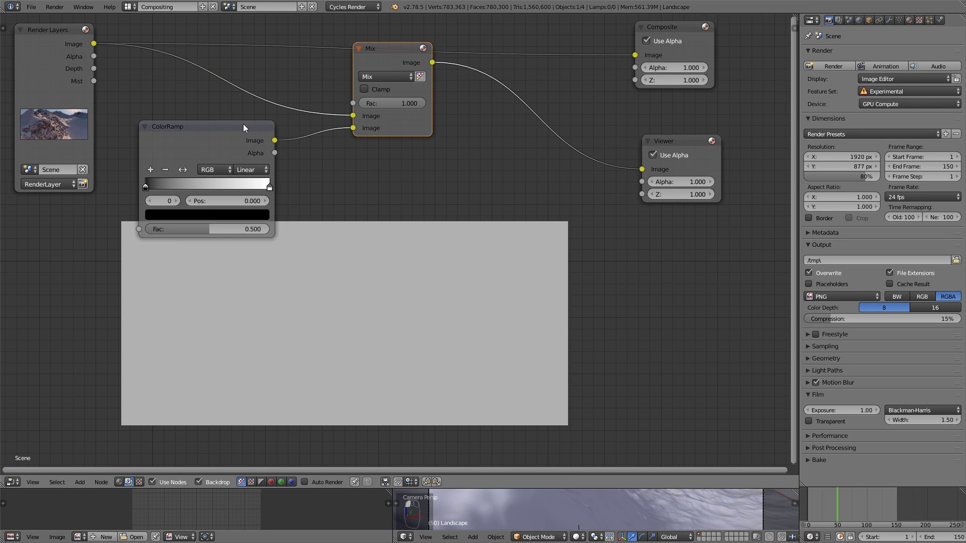
pyautogui.moveTo(94, 80); pyautogui.dragTo(139, 229)
pyautogui.moveTo(349, 226); pyautogui.dragTo(277, 207, button='middle')
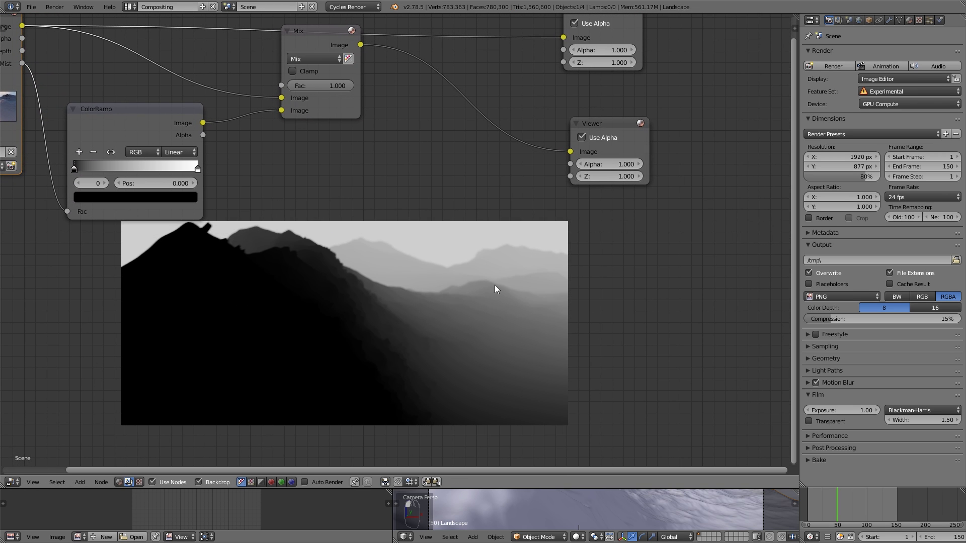
# - Reroute the ColorRamp output from the Mix node's second image input to its factor
pyautogui.moveTo(275, 167); pyautogui.dragTo(278, 212, button='middle')
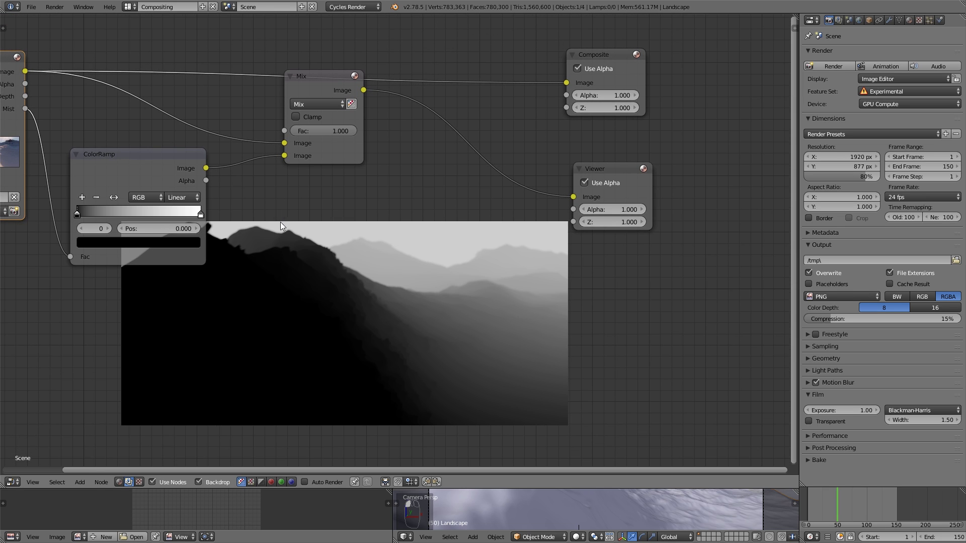
pyautogui.scroll(2, 280, 164)
pyautogui.moveTo(309, 59); pyautogui.dragTo(296, 62)
pyautogui.moveTo(253, 145); pyautogui.dragTo(262, 116)
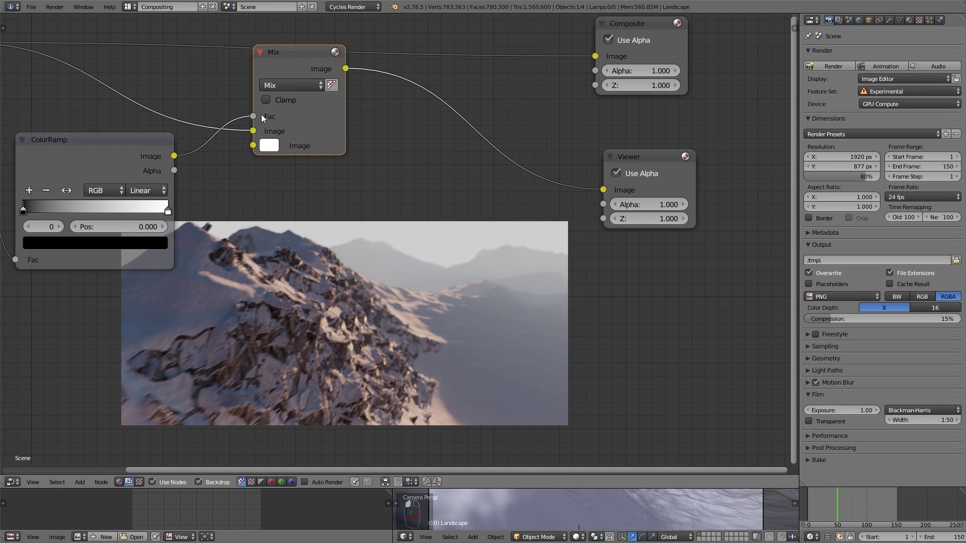
# - Darken the Mix node's second colour to a grey of about 0.166 and give it a slight warm tint
pyautogui.click(271, 145)
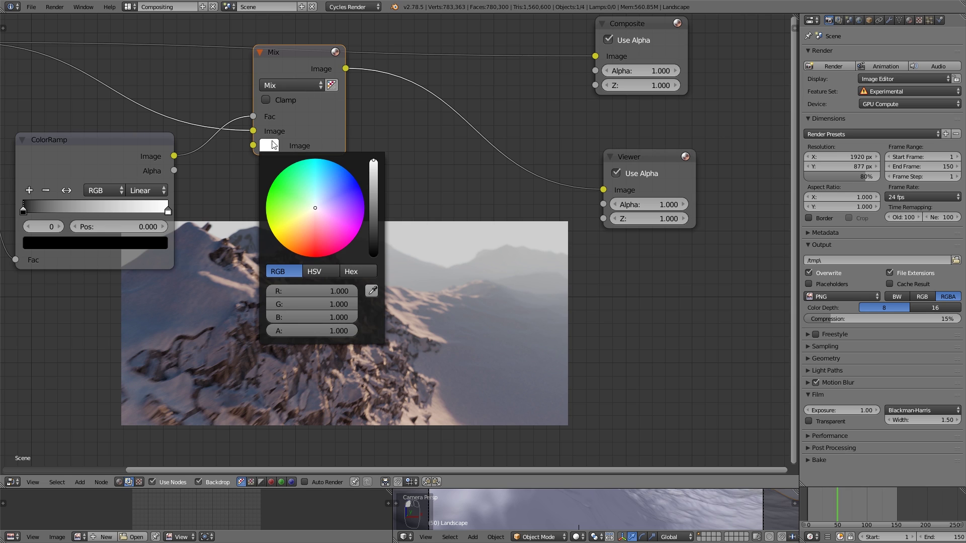
pyautogui.click(373, 185)
pyautogui.click(374, 214)
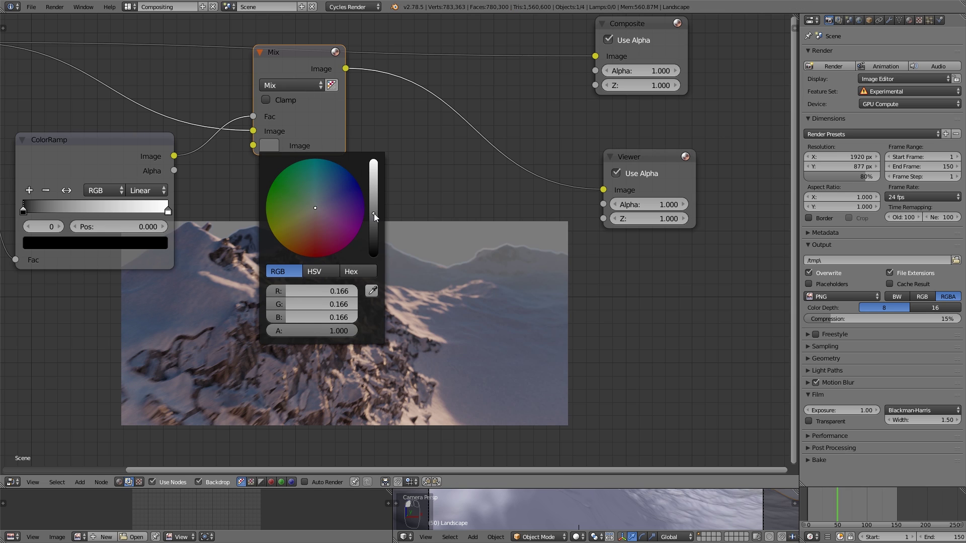
pyautogui.moveTo(313, 210); pyautogui.dragTo(315, 215)
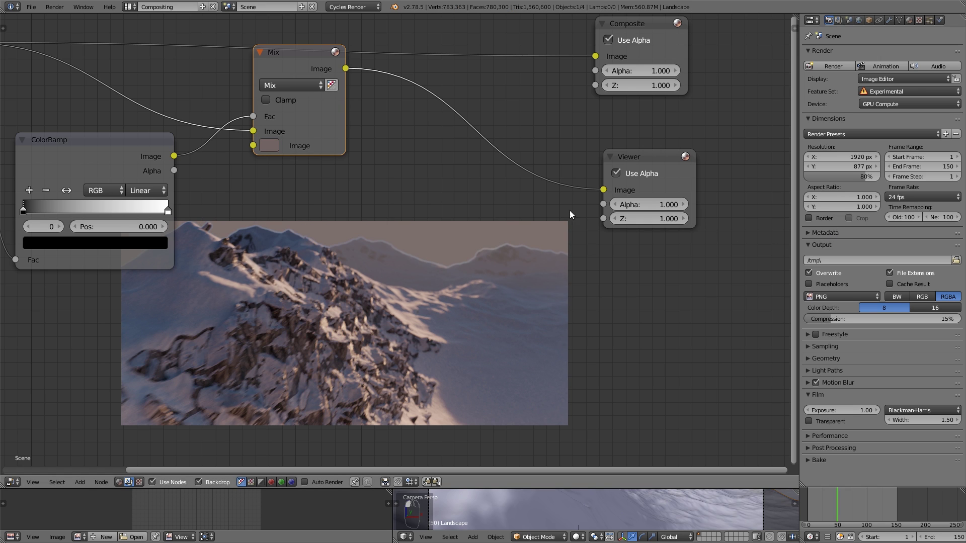
# - Duplicate the ColorRamp below the original and connect the Mist pass to the copy's factor
pyautogui.scroll(-3, 190, 170)
pyautogui.moveTo(239, 203); pyautogui.dragTo(312, 173, button='middle')
pyautogui.moveTo(249, 163); pyautogui.dragTo(250, 89, button='middle')
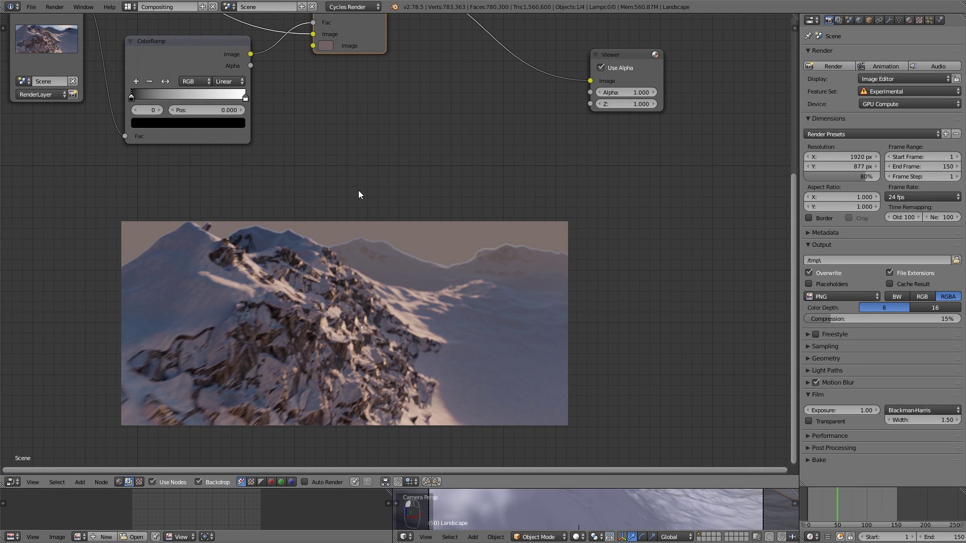
pyautogui.moveTo(391, 277); pyautogui.dragTo(358, 322, button='middle')
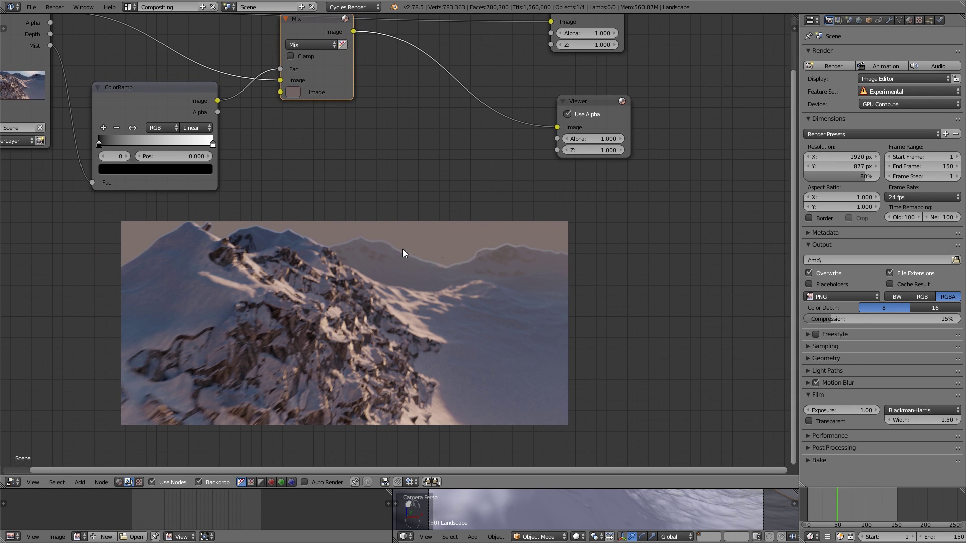
pyautogui.moveTo(202, 149); pyautogui.dragTo(276, 150, button='middle')
pyautogui.moveTo(234, 98); pyautogui.dragTo(238, 232)
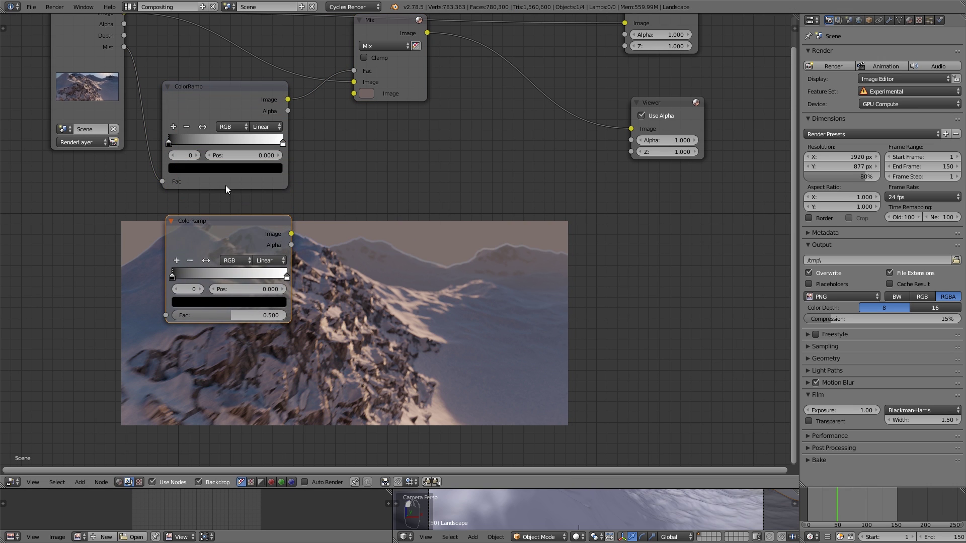
pyautogui.moveTo(128, 50); pyautogui.dragTo(171, 313)
# - Preview the duplicated ColorRamp in the Viewer and move its black stop to position 0.795
pyautogui.moveTo(225, 219); pyautogui.dragTo(105, 142, button='middle')
pyautogui.keyDown('ctrl'); pyautogui.keyDown('shift'); pyautogui.click(126, 158); pyautogui.keyUp('shift'); pyautogui.keyUp('ctrl')
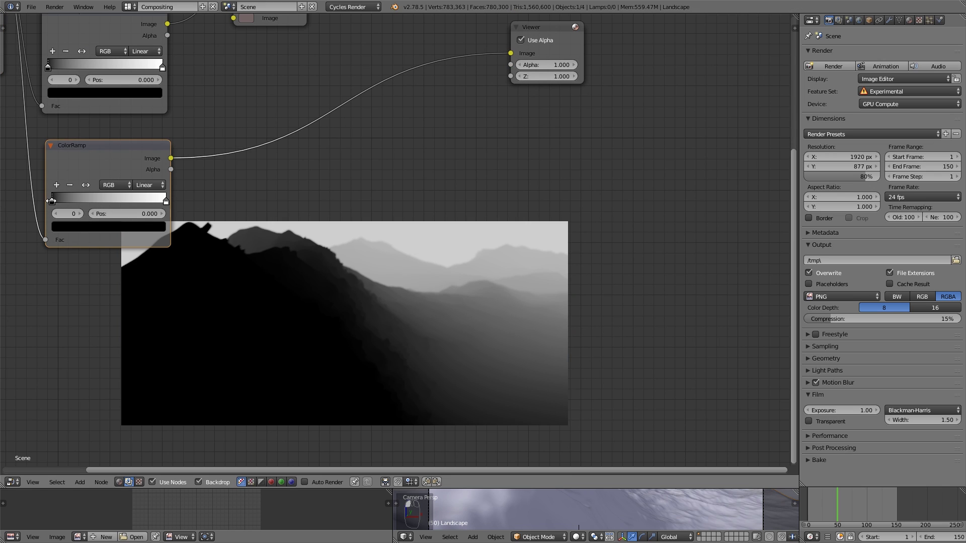
pyautogui.moveTo(51, 200); pyautogui.dragTo(143, 194)
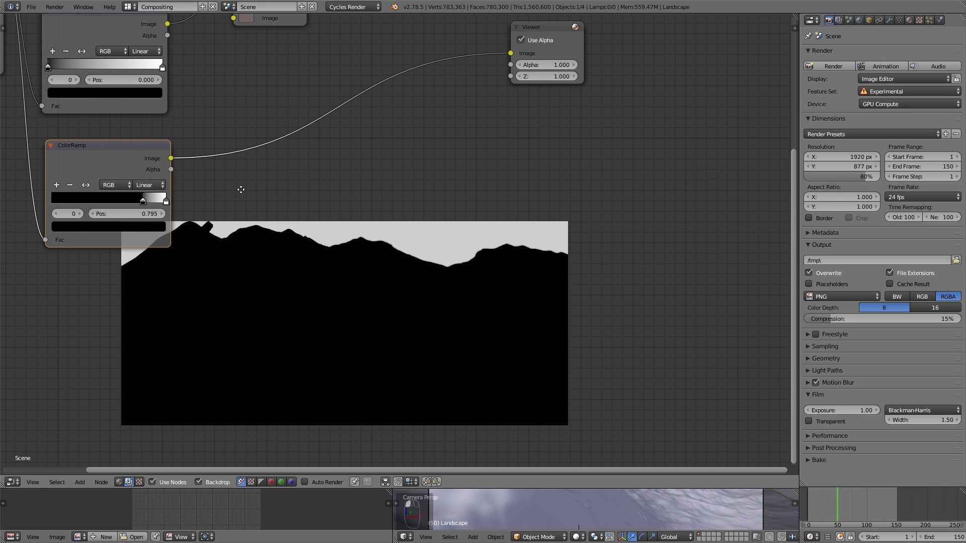
# - Insert an Invert node between the duplicated ColorRamp and the Viewer
pyautogui.moveTo(242, 185); pyautogui.dragTo(190, 236, button='middle')
pyautogui.hotkey('shift', 'a')
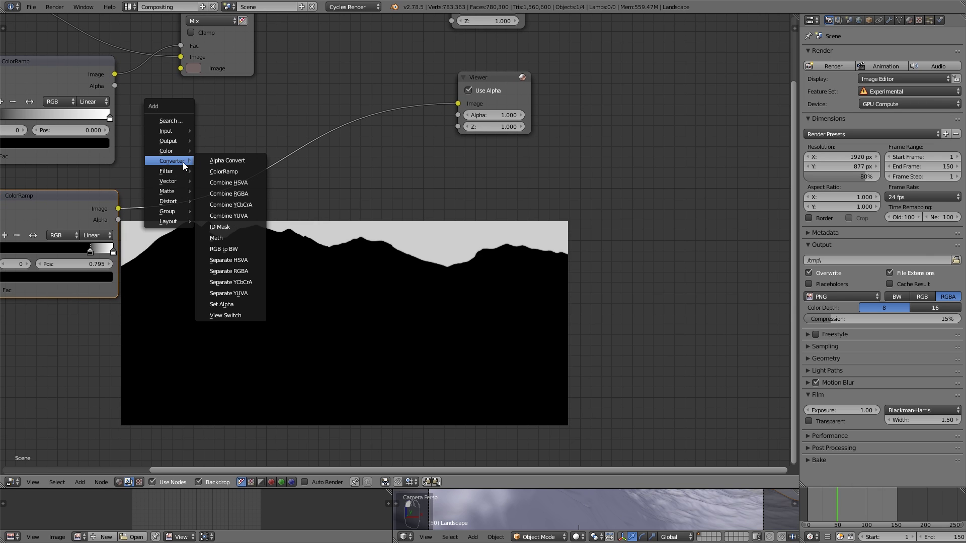
pyautogui.moveTo(174, 152)
pyautogui.click(228, 228)
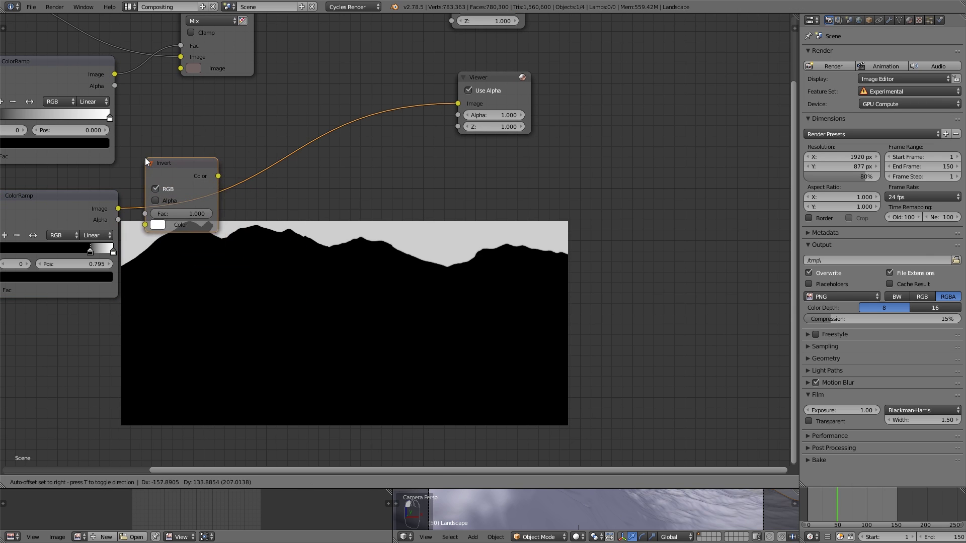
pyautogui.click(162, 160)
pyautogui.moveTo(196, 170); pyautogui.dragTo(167, 150)
# - Move the mist Mix node closer to the Composite node to free space beside the ColorRamps
pyautogui.moveTo(201, 157); pyautogui.dragTo(163, 236, button='middle')
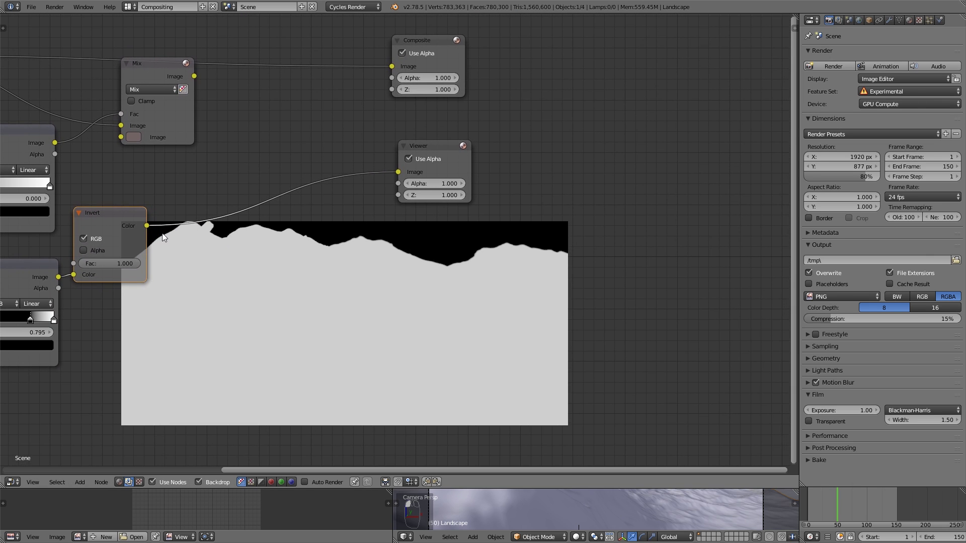
pyautogui.press('g')
pyautogui.click(154, 54)
pyautogui.moveTo(155, 58); pyautogui.dragTo(245, 60)
pyautogui.moveTo(183, 109); pyautogui.dragTo(289, 93, button='middle')
pyautogui.moveTo(363, 40); pyautogui.dragTo(357, 40)
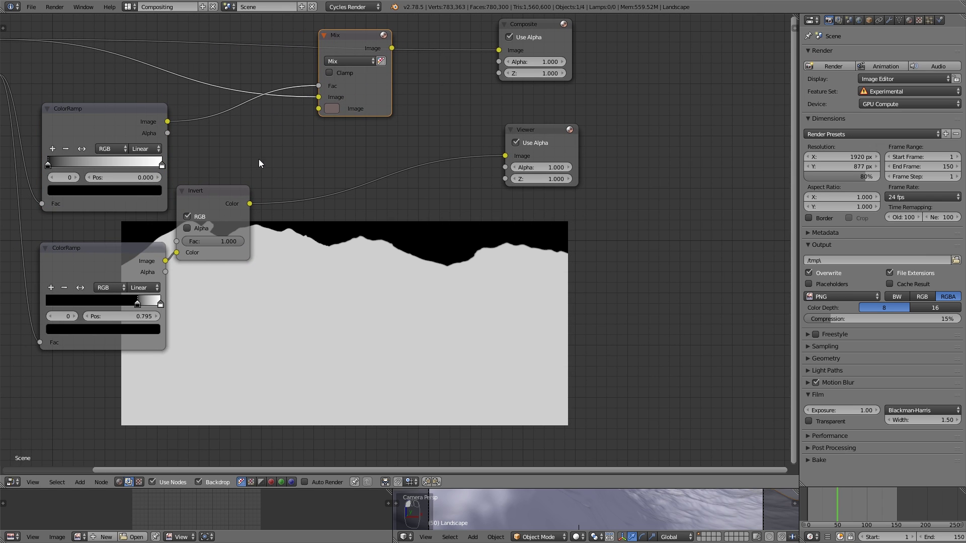
# - Insert a second Mix node between the Invert node and the Viewer and set its blend type to Multiply
pyautogui.hotkey('shift', 'a')
pyautogui.moveTo(259, 161)
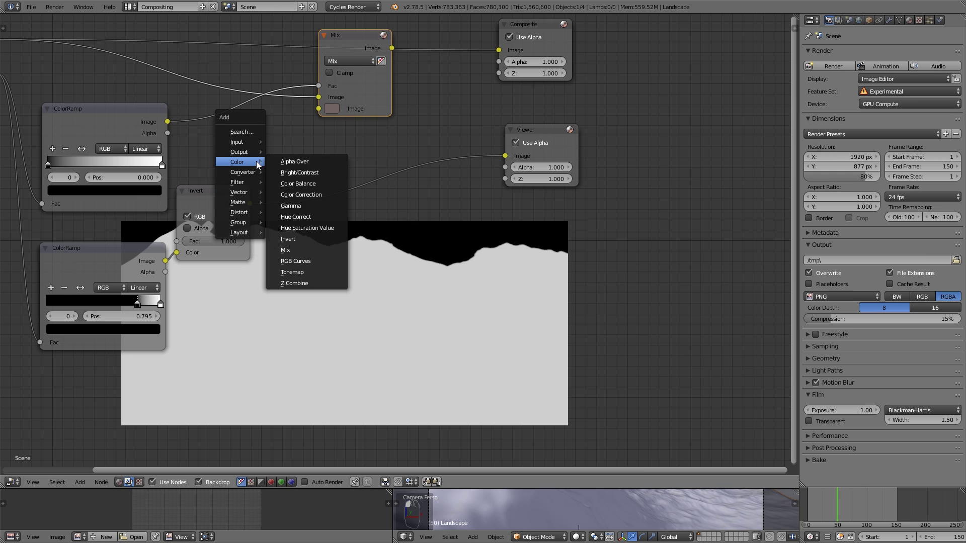
pyautogui.click(300, 250)
pyautogui.click(306, 163)
pyautogui.click(306, 163)
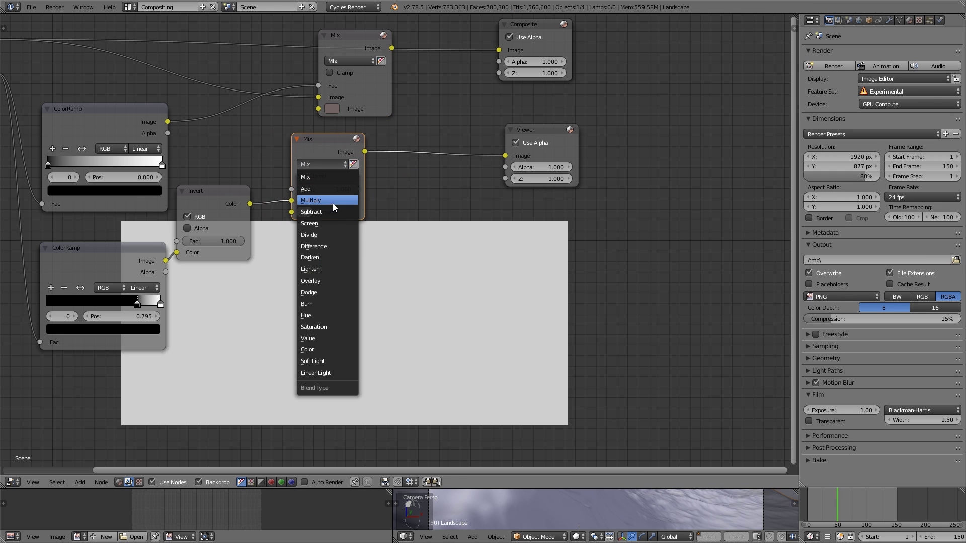
pyautogui.click(333, 204)
# - Place the Multiply node closer to the Invert node and shift the mist Mix node up toward the Composite node
pyautogui.moveTo(348, 144); pyautogui.dragTo(273, 152, button='middle')
pyautogui.moveTo(260, 150); pyautogui.dragTo(249, 144)
pyautogui.click(249, 144)
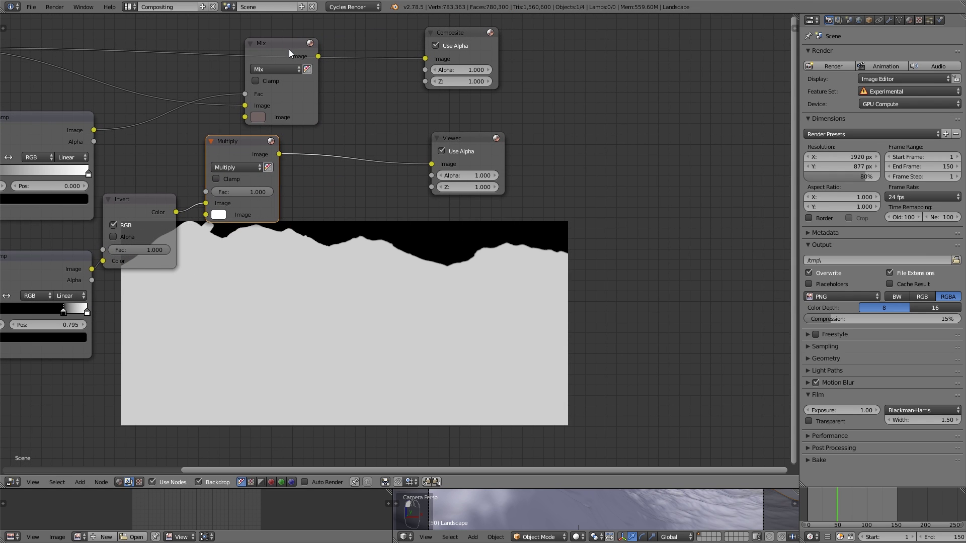
pyautogui.moveTo(288, 49); pyautogui.dragTo(315, 38)
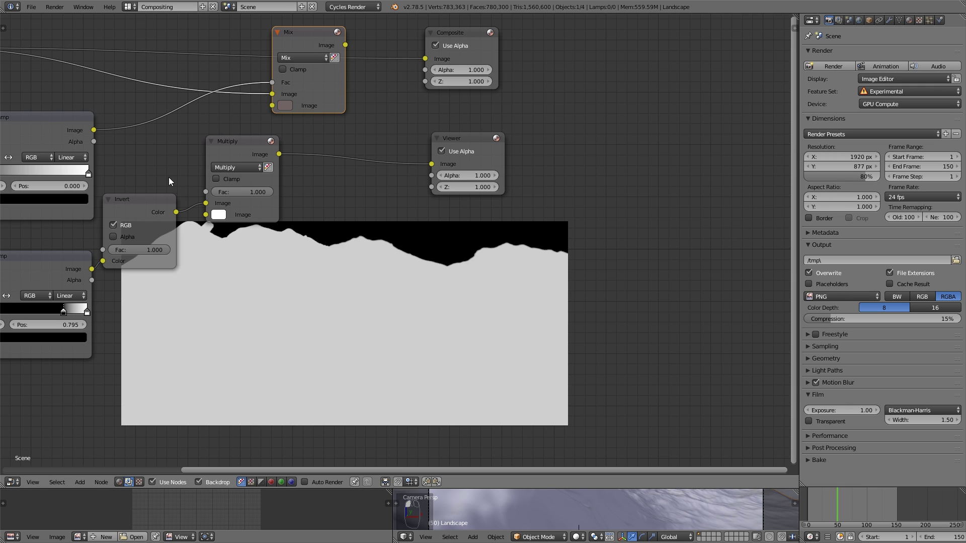
# - Connect the upper ColorRamp's Image output to the Multiply node's second Image input and adjust the spacing of the Invert and Multiply nodes
pyautogui.moveTo(151, 202); pyautogui.dragTo(160, 205)
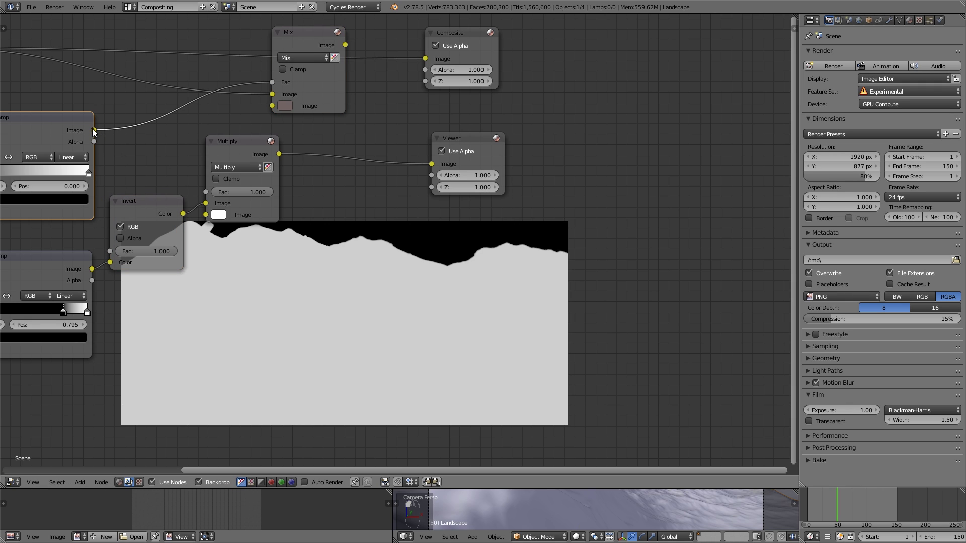
pyautogui.moveTo(93, 130); pyautogui.dragTo(216, 217)
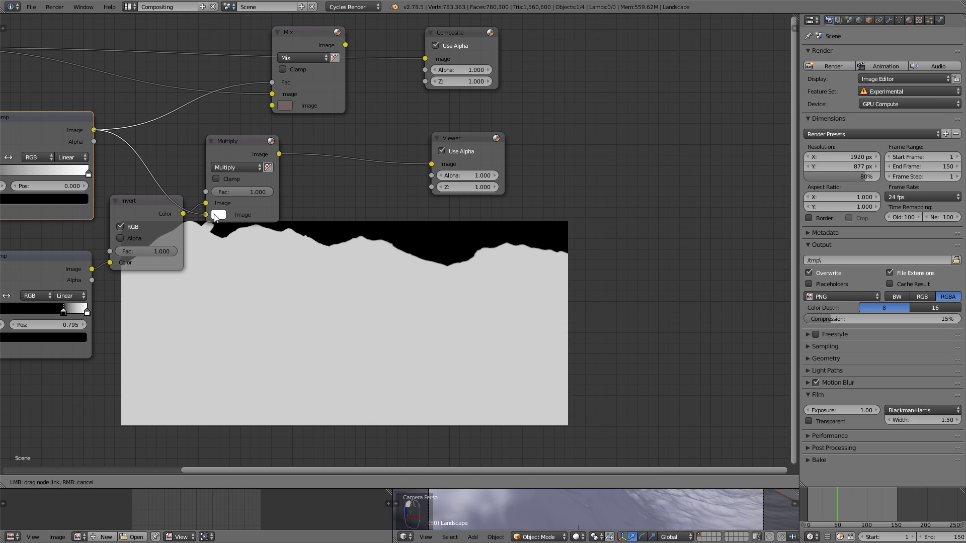
pyautogui.moveTo(220, 215); pyautogui.dragTo(156, 191, button='middle')
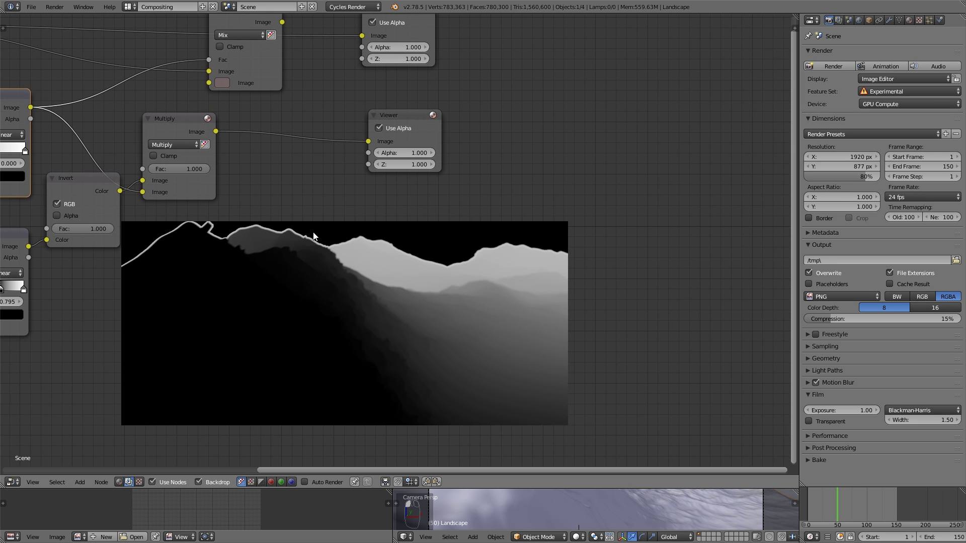
pyautogui.scroll(-2, 312, 237)
pyautogui.moveTo(312, 237); pyautogui.dragTo(365, 232, button='middle')
pyautogui.scroll(1, 399, 248)
pyautogui.moveTo(203, 179)
pyautogui.mouseDown()
pyautogui.moveTo(216, 195)
pyautogui.moveTo(207, 188)
pyautogui.mouseUp()
pyautogui.moveTo(300, 133); pyautogui.dragTo(307, 129)
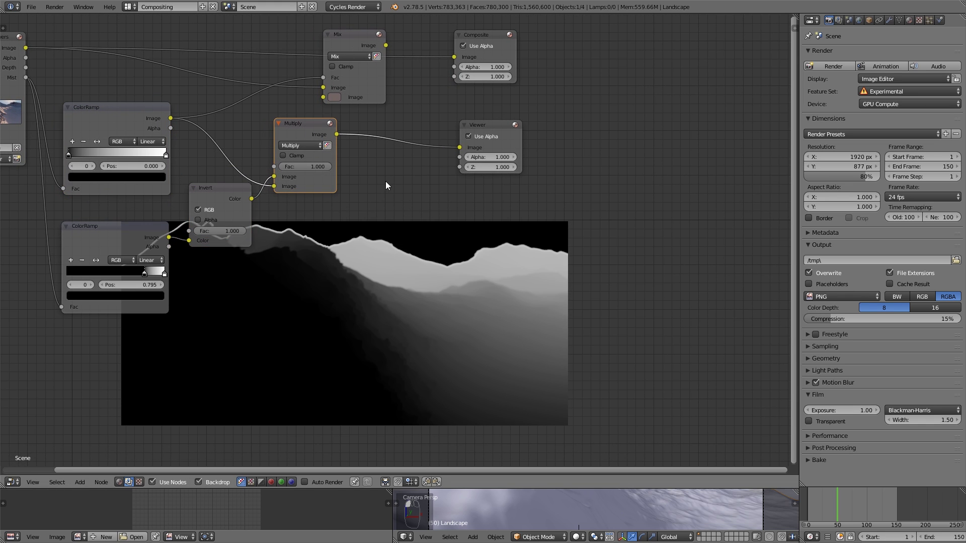
# - Set the Multiply factor to 0.655, swap its two image inputs, and compare the Invert and Multiply outputs in the Viewer
pyautogui.moveTo(315, 162); pyautogui.dragTo(279, 166)
pyautogui.keyDown('ctrl'); pyautogui.keyDown('shift'); pyautogui.click(230, 191); pyautogui.keyUp('shift'); pyautogui.keyUp('ctrl')
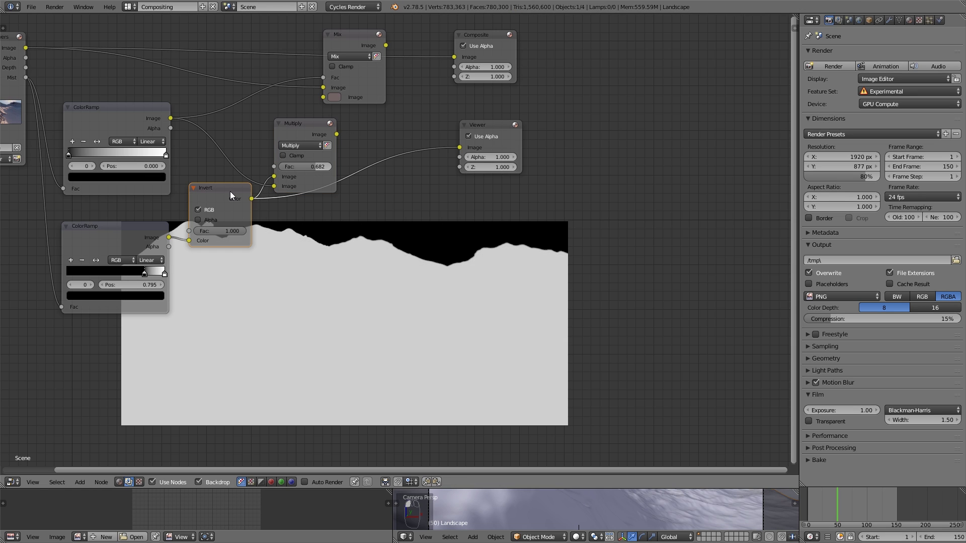
pyautogui.moveTo(230, 191); pyautogui.dragTo(313, 166)
pyautogui.keyDown('ctrl'); pyautogui.keyDown('shift'); pyautogui.click(313, 129); pyautogui.keyUp('shift'); pyautogui.keyUp('ctrl')
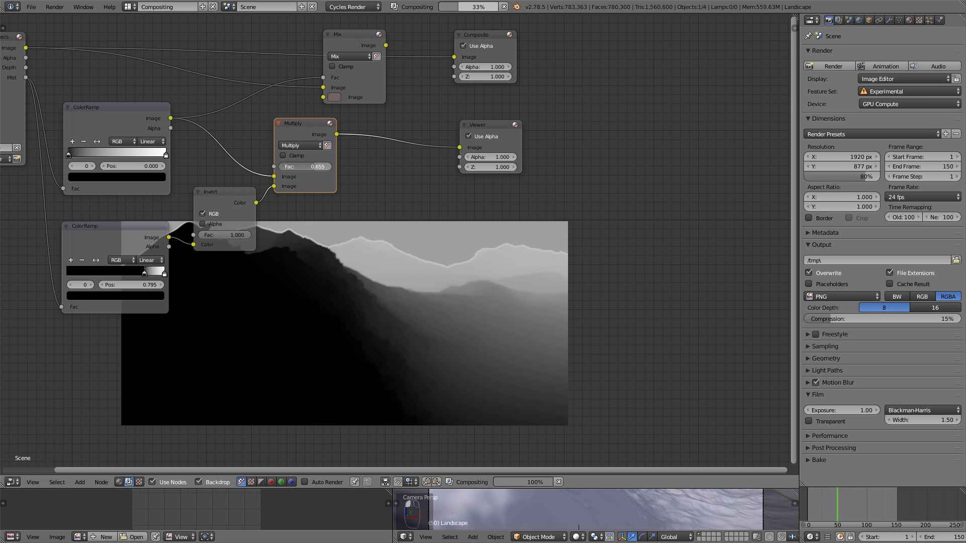
# - Tighten the lower ColorRamp's sky mask by moving the white stop toward the black one and the black stop to 0.759
pyautogui.moveTo(165, 273); pyautogui.dragTo(151, 275)
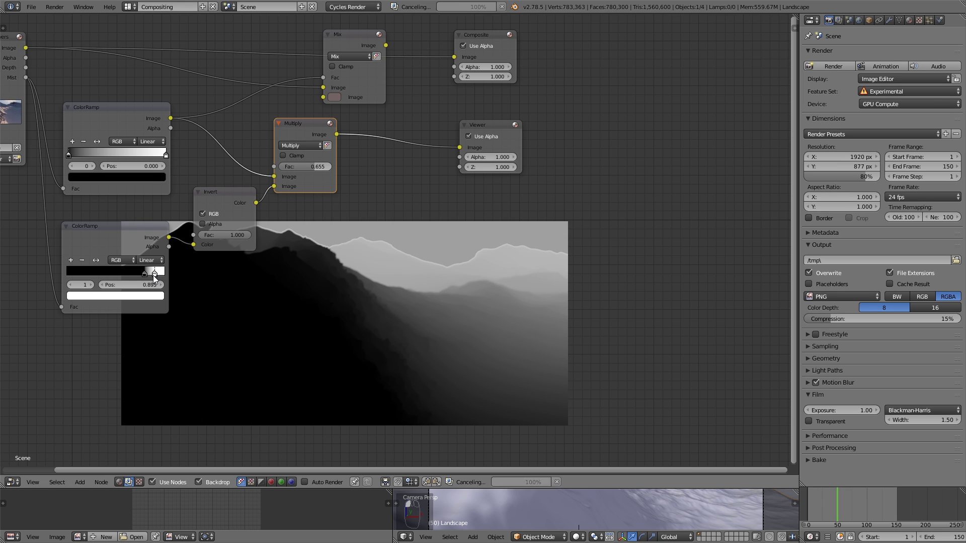
pyautogui.click(141, 274)
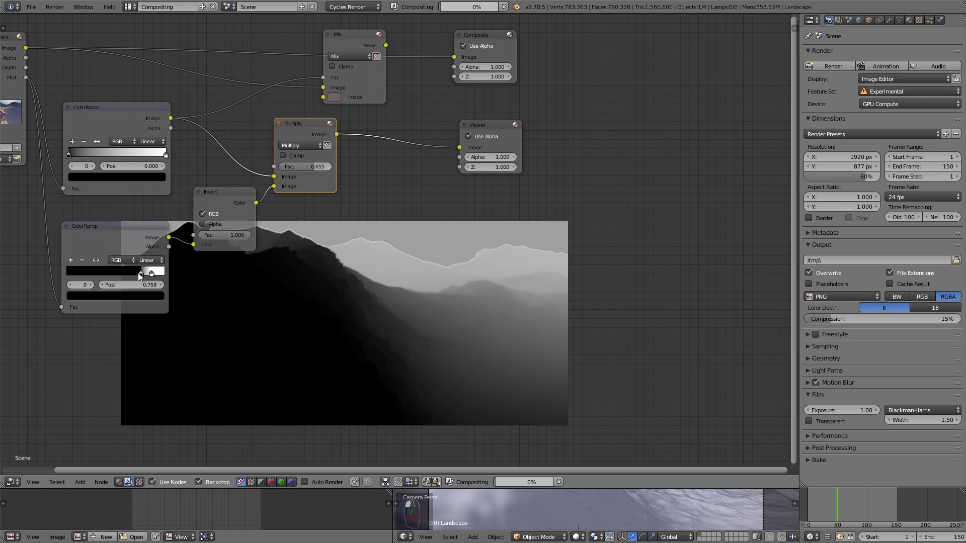
# - Move the white stop of the lower ColorRamp to position 0.773 and set the Multiply node's factor to 0.782
pyautogui.moveTo(157, 274); pyautogui.dragTo(144, 276)
pyautogui.moveTo(301, 167); pyautogui.dragTo(308, 166)
# - Preview the Mix node's output in the Viewer and move the Composite and Viewer nodes farther away from it
pyautogui.moveTo(396, 146); pyautogui.dragTo(259, 215, button='middle')
pyautogui.keyDown('ctrl'); pyautogui.keyDown('shift'); pyautogui.click(224, 106); pyautogui.keyUp('shift'); pyautogui.keyUp('ctrl')
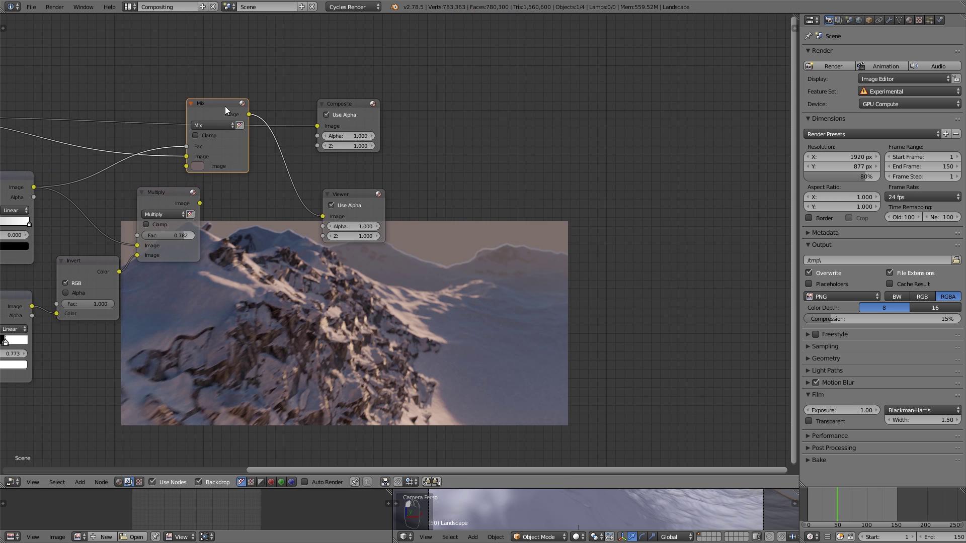
pyautogui.moveTo(347, 115); pyautogui.dragTo(412, 95)
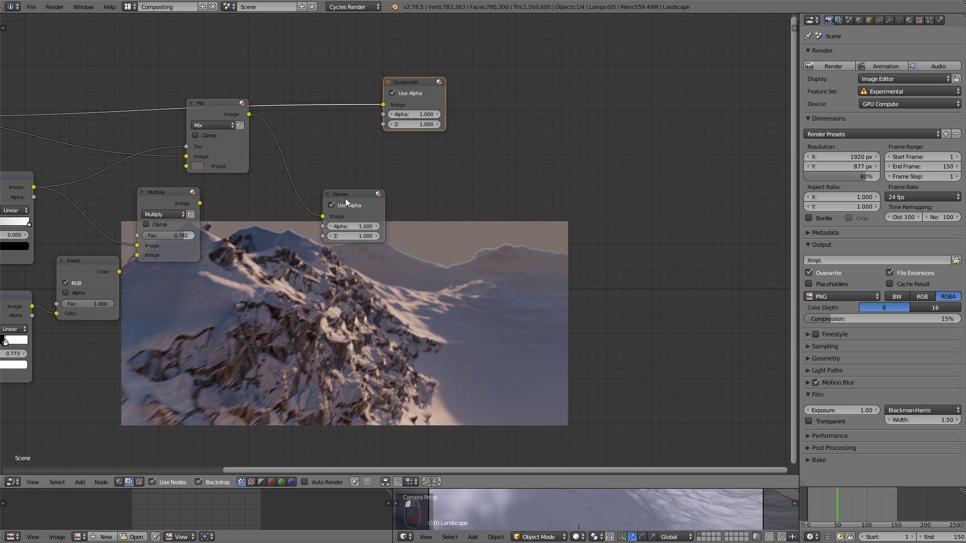
pyautogui.moveTo(346, 197); pyautogui.dragTo(490, 113)
# - Connect the Multiply output to the Mix node's factor and set the Multiply factor to 0.345
pyautogui.moveTo(196, 278); pyautogui.dragTo(234, 218, button='middle')
pyautogui.moveTo(237, 143); pyautogui.dragTo(224, 88)
pyautogui.moveTo(257, 48); pyautogui.dragTo(279, 55)
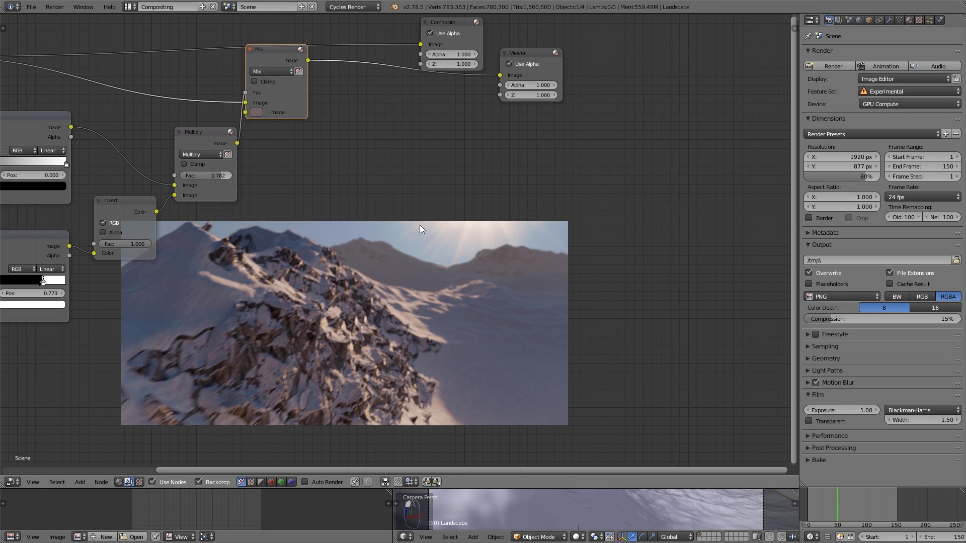
pyautogui.moveTo(220, 175); pyautogui.dragTo(201, 175)
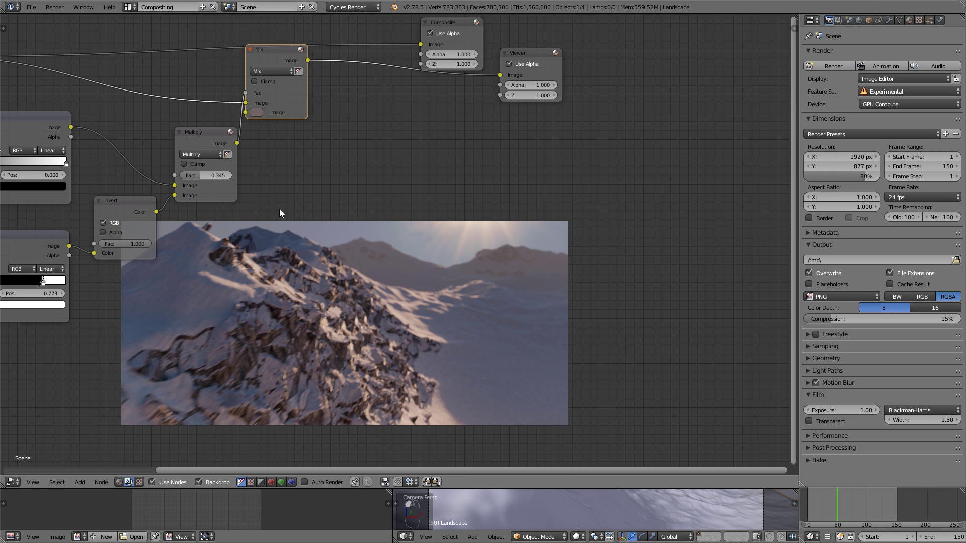
# - Move the Viewer and Composite nodes well away from the Mix node to make room for another node
pyautogui.moveTo(348, 241); pyautogui.dragTo(263, 230, button='middle')
pyautogui.scroll(-1, 340, 187)
pyautogui.moveTo(340, 187); pyautogui.dragTo(314, 225, button='middle')
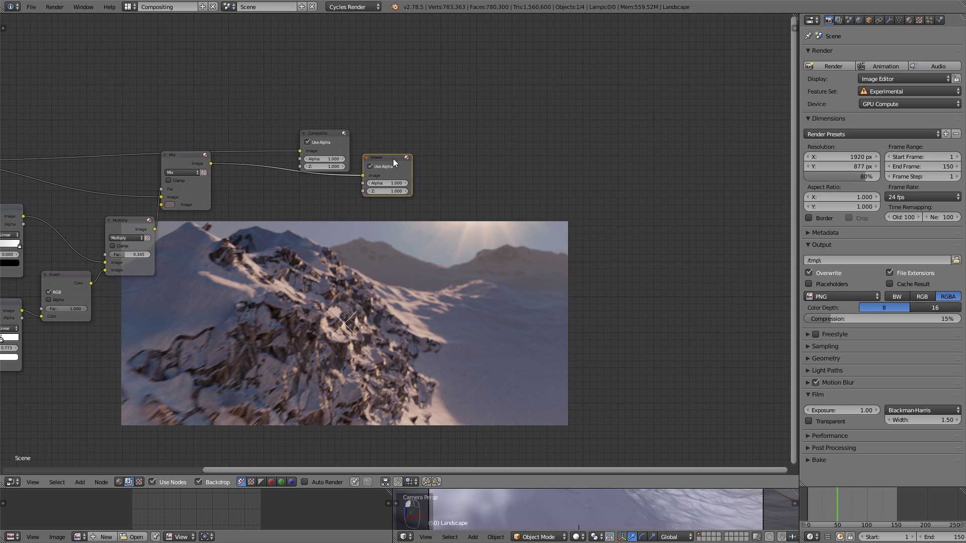
pyautogui.moveTo(393, 158); pyautogui.dragTo(552, 136)
pyautogui.moveTo(326, 140); pyautogui.dragTo(509, 94)
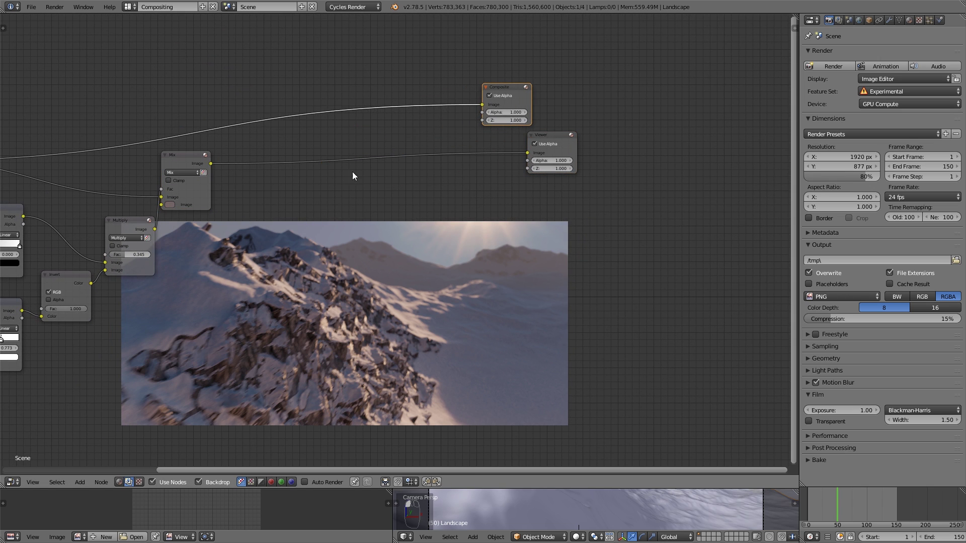
pyautogui.scroll(1, 352, 181)
pyautogui.moveTo(352, 189); pyautogui.dragTo(314, 179, button='middle')
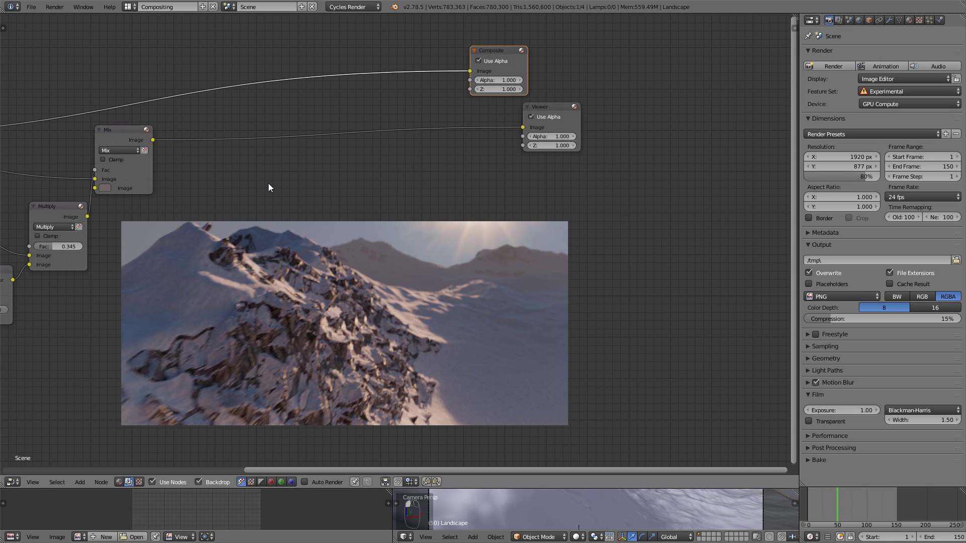
pyautogui.hotkey('shift', 'a')
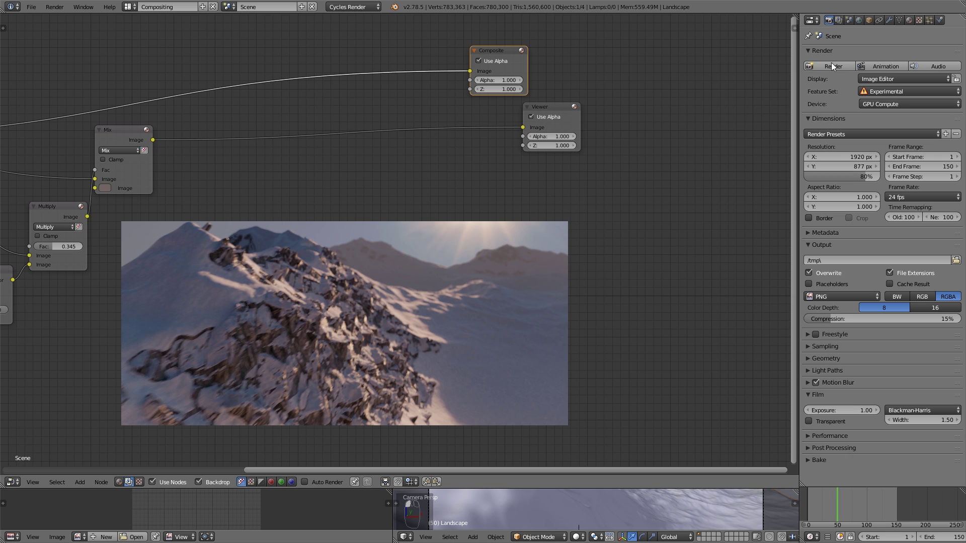
# - Set the scene's colour management look to Medium High Contrast
pyautogui.click(850, 20)
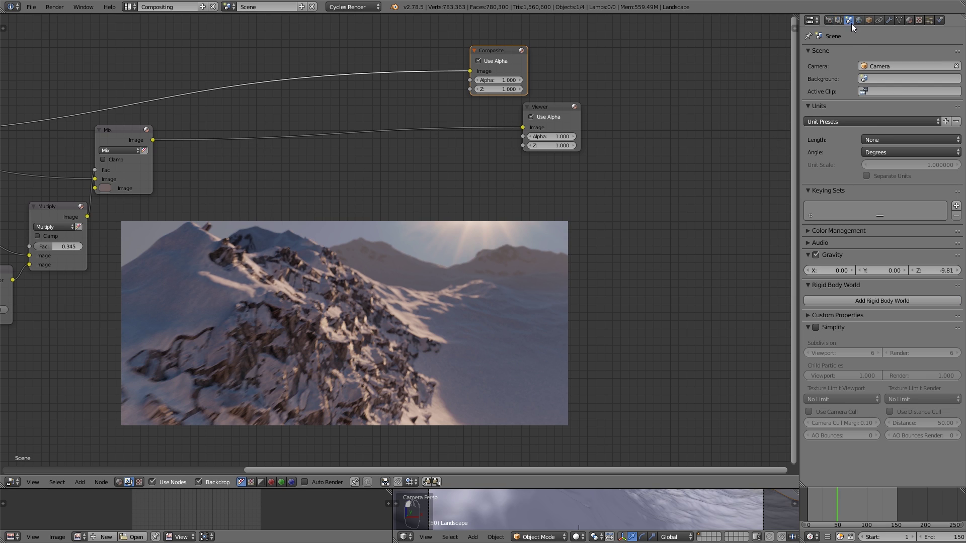
pyautogui.click(852, 231)
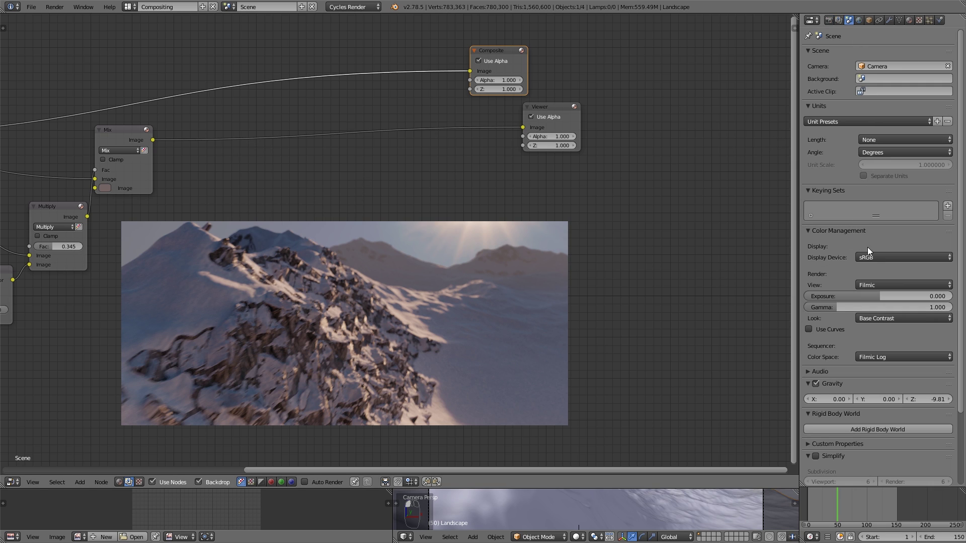
pyautogui.click(894, 317)
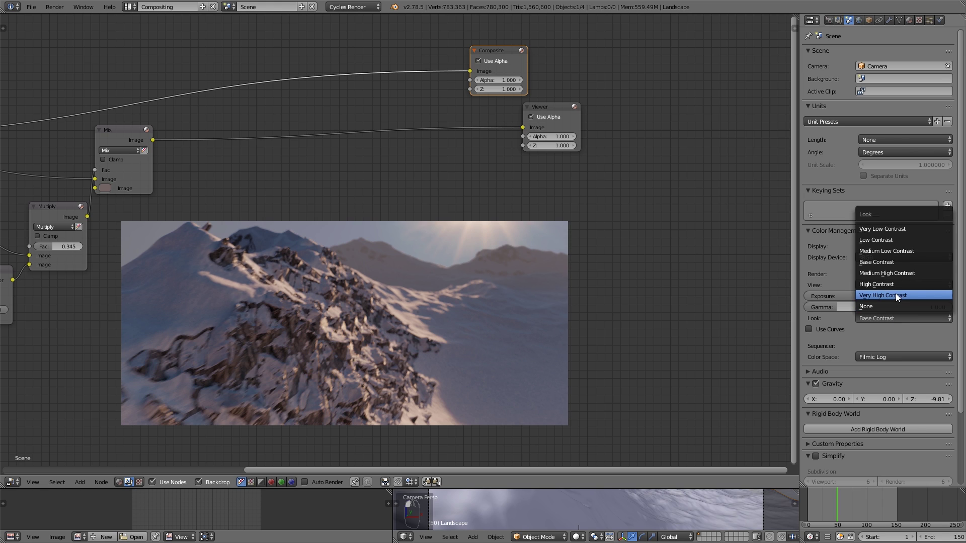
pyautogui.click(900, 271)
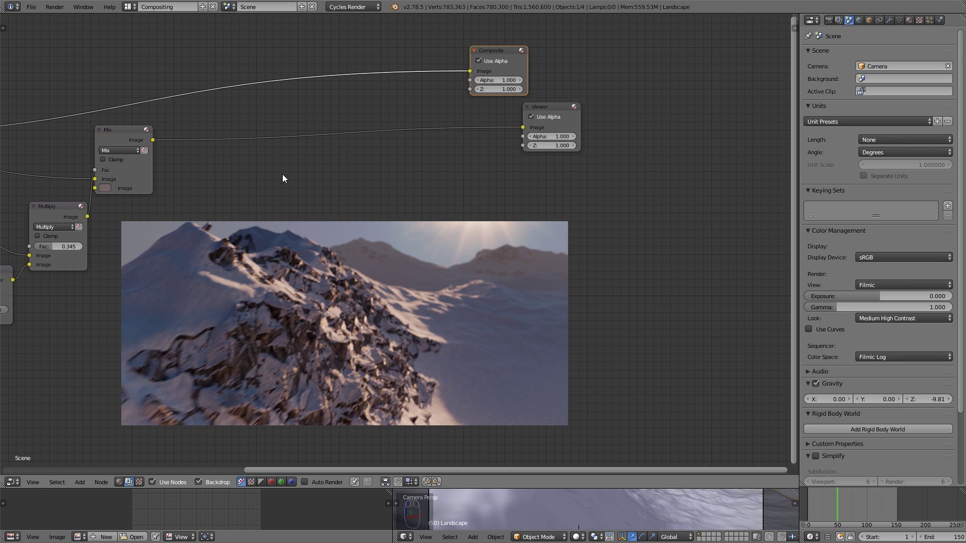
# - Add a Color Balance node on the link between the Mix and Viewer nodes
pyautogui.hotkey('shift', 'a')
pyautogui.moveTo(261, 174)
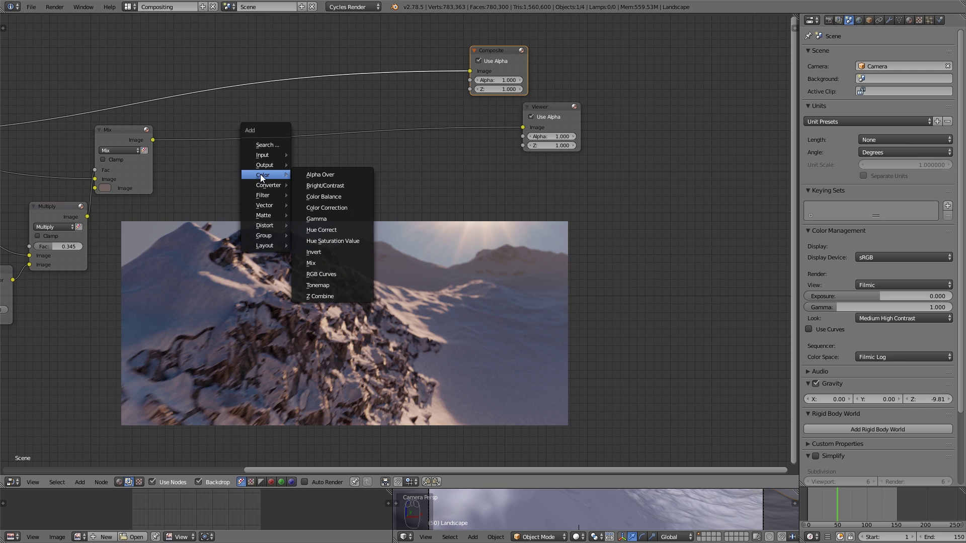
pyautogui.click(347, 201)
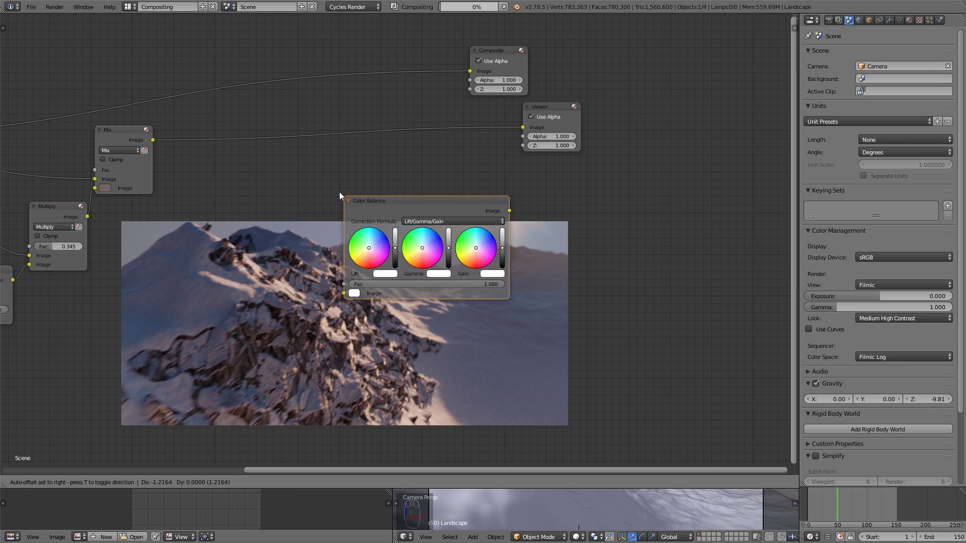
pyautogui.click(200, 104)
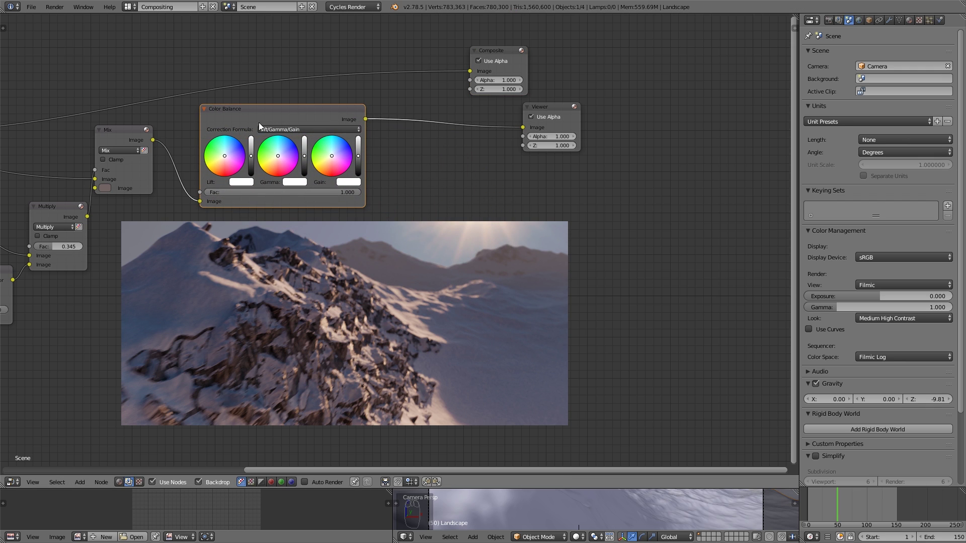
# - Set the Color Balance formula to Offset/Power/Slope (ASC-CDL) and connect its image output to the Composite node
pyautogui.click(288, 129)
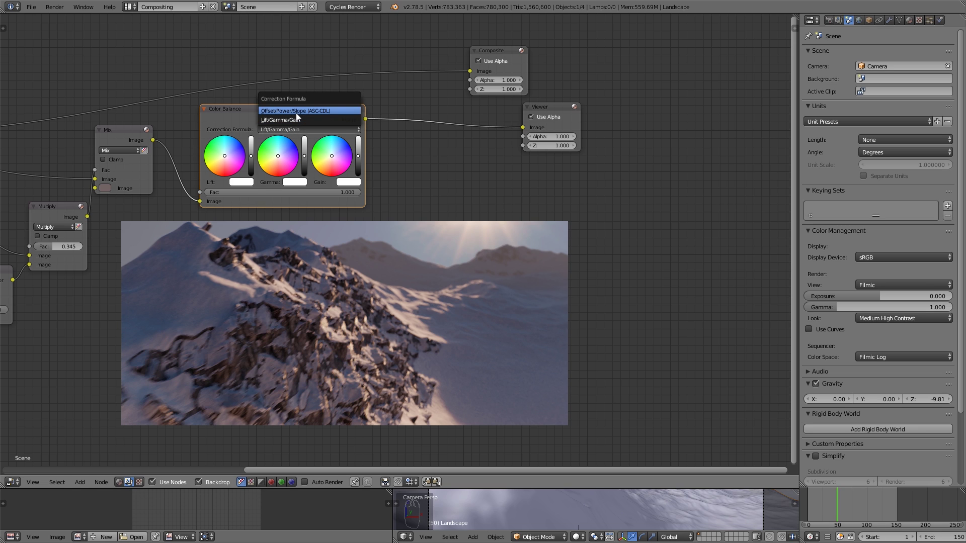
pyautogui.click(296, 113)
pyautogui.moveTo(399, 161); pyautogui.dragTo(322, 156, button='middle')
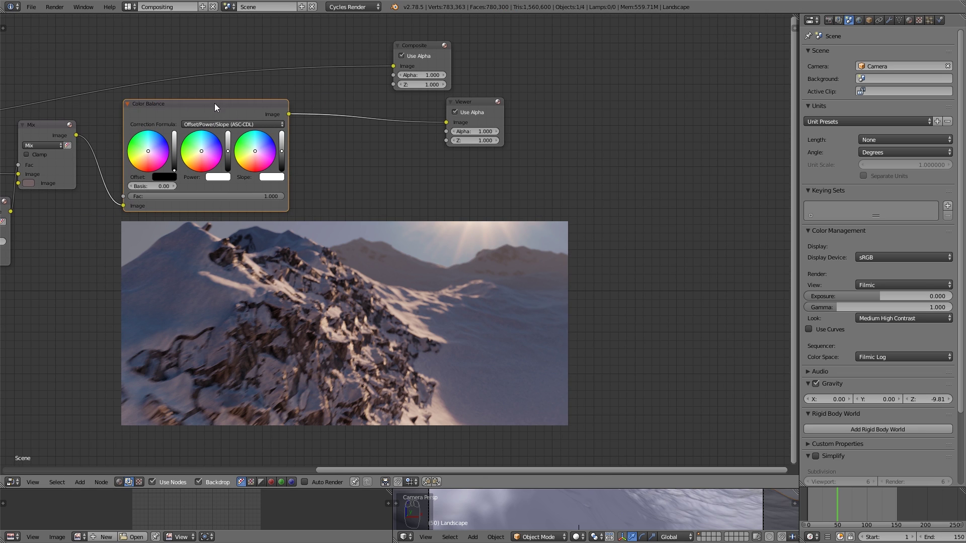
pyautogui.moveTo(214, 104); pyautogui.dragTo(209, 102)
pyautogui.moveTo(284, 112); pyautogui.dragTo(461, 62)
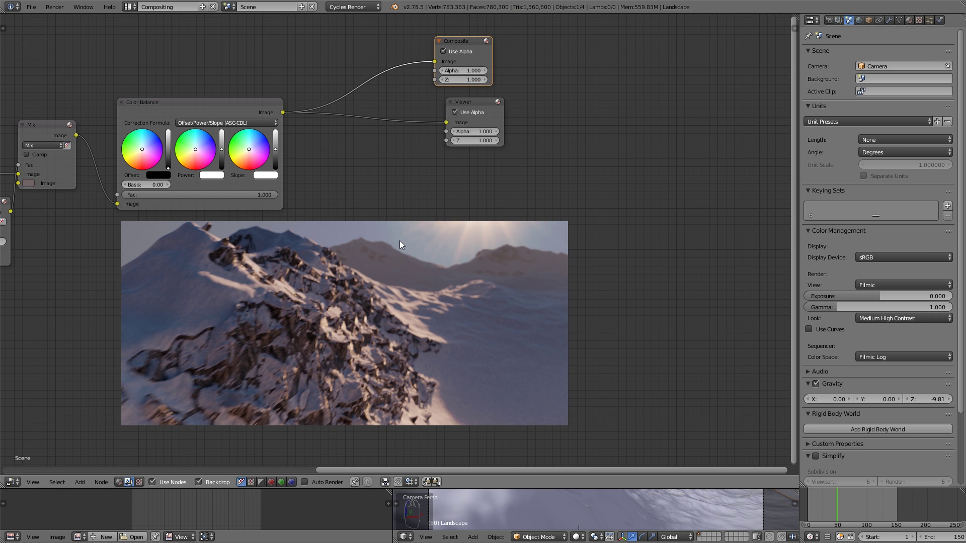
# - Tint the Color Balance slope and power slightly toward warm pink and raise the brightness of both a little
pyautogui.scroll(2, 400, 241)
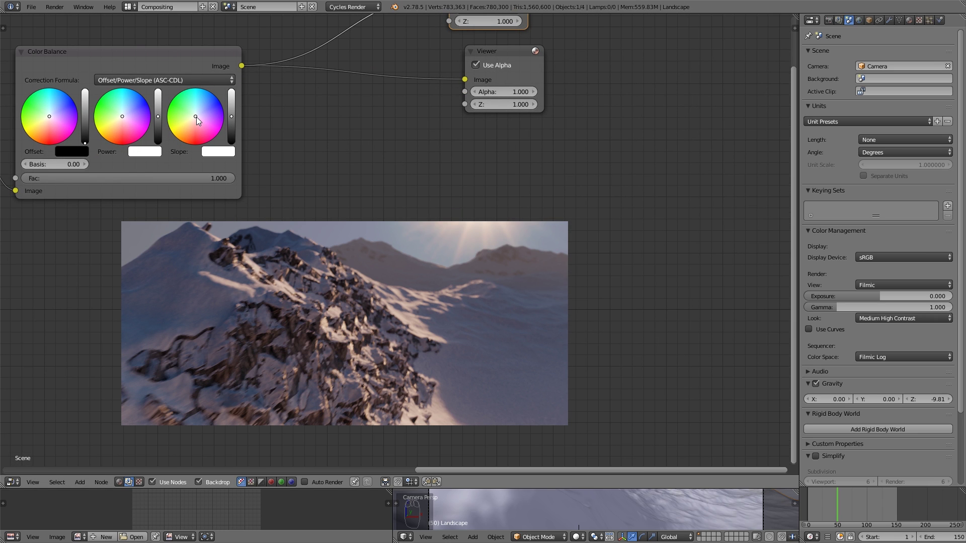
pyautogui.moveTo(195, 116)
pyautogui.mouseDown()
pyautogui.moveTo(182, 140)
pyautogui.moveTo(194, 129)
pyautogui.mouseUp()
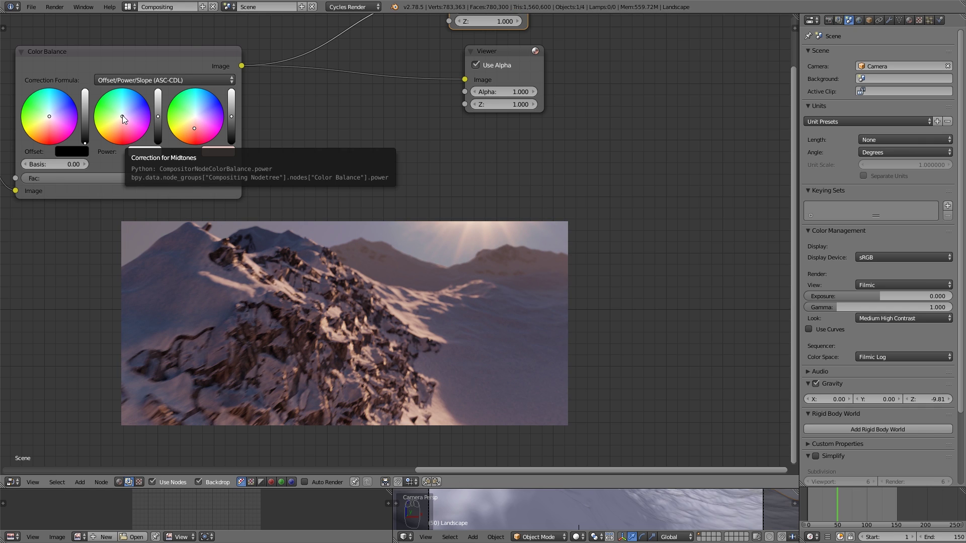
pyautogui.moveTo(122, 115)
pyautogui.mouseDown()
pyautogui.moveTo(111, 137)
pyautogui.moveTo(122, 123)
pyautogui.mouseUp()
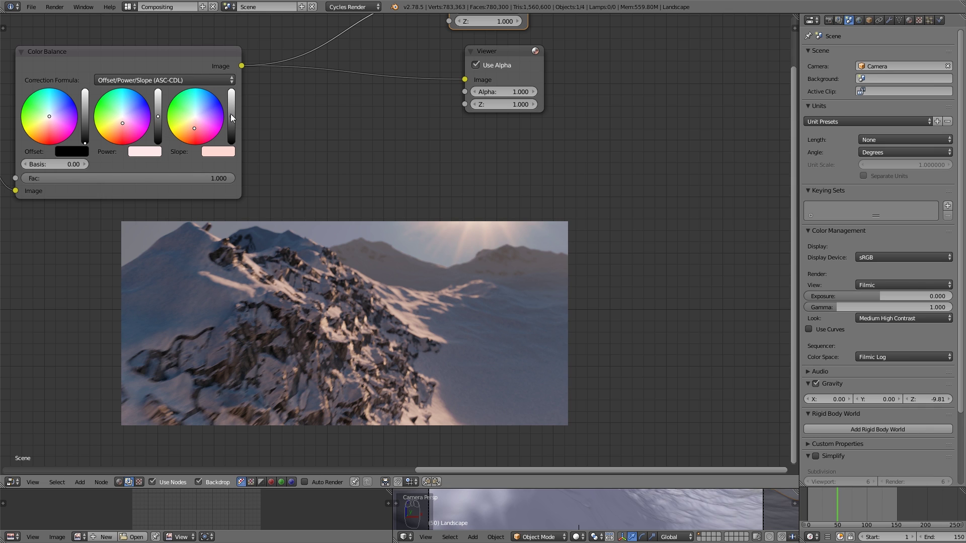
pyautogui.moveTo(231, 115); pyautogui.dragTo(231, 109)
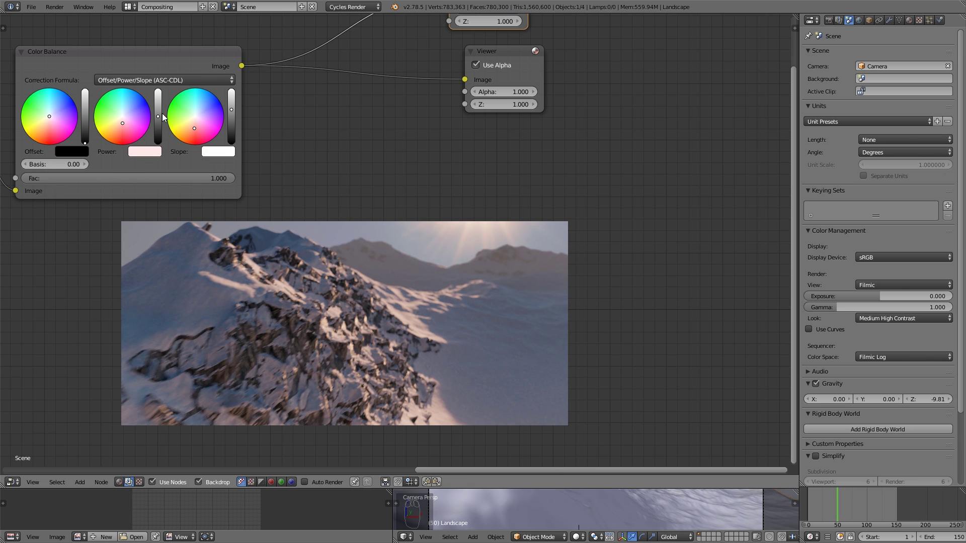
pyautogui.moveTo(157, 117); pyautogui.dragTo(157, 111)
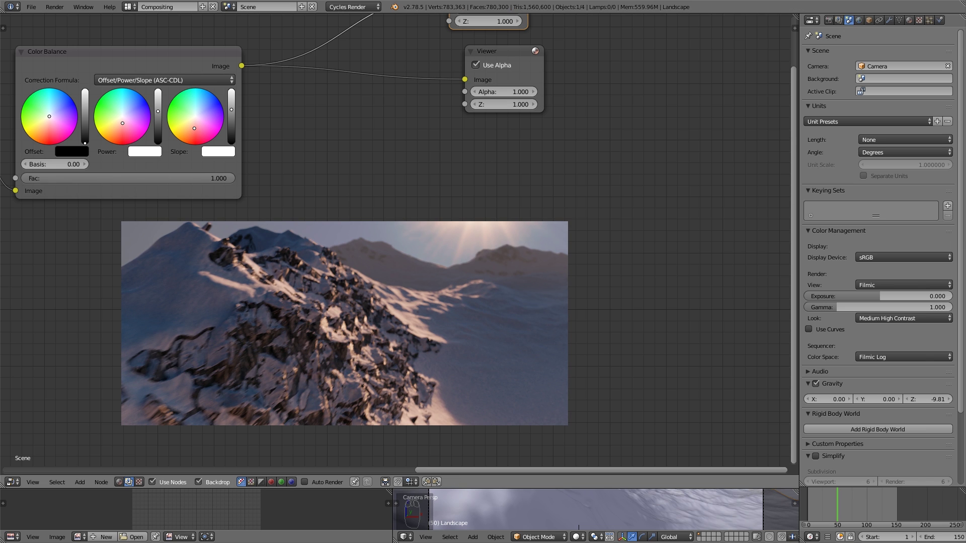
# - Set the Multiply node's factor to 0.227
pyautogui.moveTo(169, 169); pyautogui.dragTo(297, 112, button='middle')
pyautogui.scroll(-3, 275, 137)
pyautogui.moveTo(248, 92); pyautogui.dragTo(333, 89, button='middle')
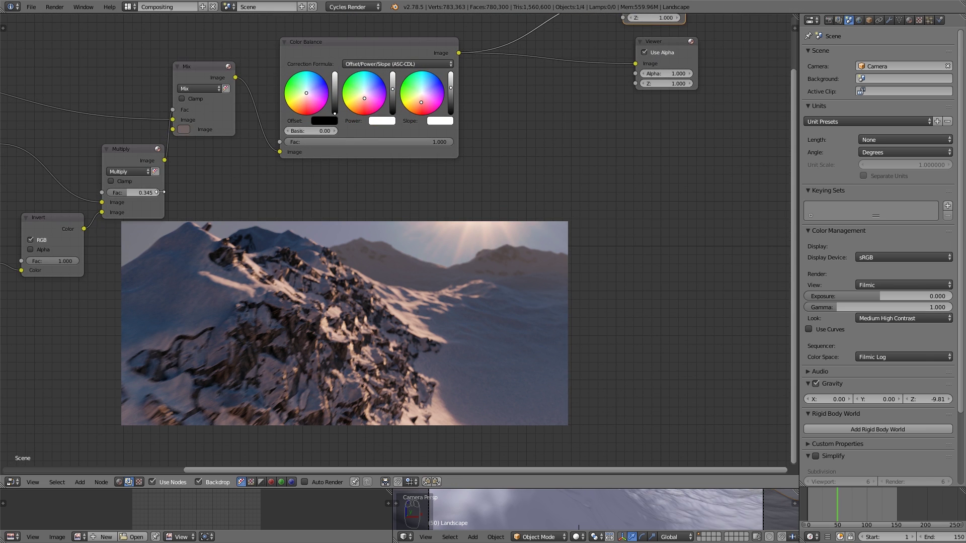
pyautogui.moveTo(160, 192); pyautogui.dragTo(129, 192)
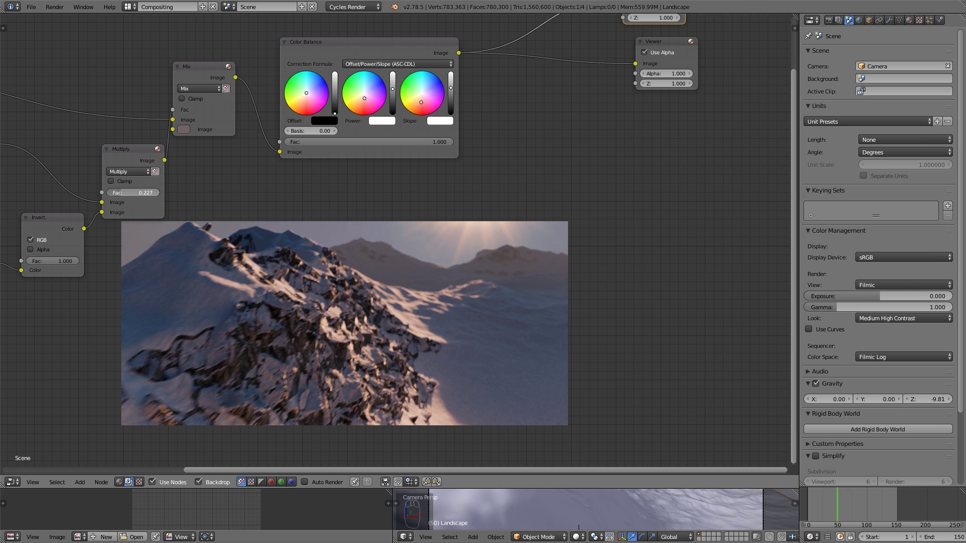
# - Brighten the fog colour in the Mix node's second image input slightly
pyautogui.moveTo(260, 189); pyautogui.dragTo(229, 187, button='middle')
pyautogui.moveTo(142, 212); pyautogui.dragTo(219, 157, button='middle')
pyautogui.moveTo(127, 213)
pyautogui.mouseDown(button='middle')
pyautogui.moveTo(188, 202)
pyautogui.moveTo(213, 226)
pyautogui.moveTo(177, 244)
pyautogui.mouseUp(button='middle')
pyautogui.click(283, 106)
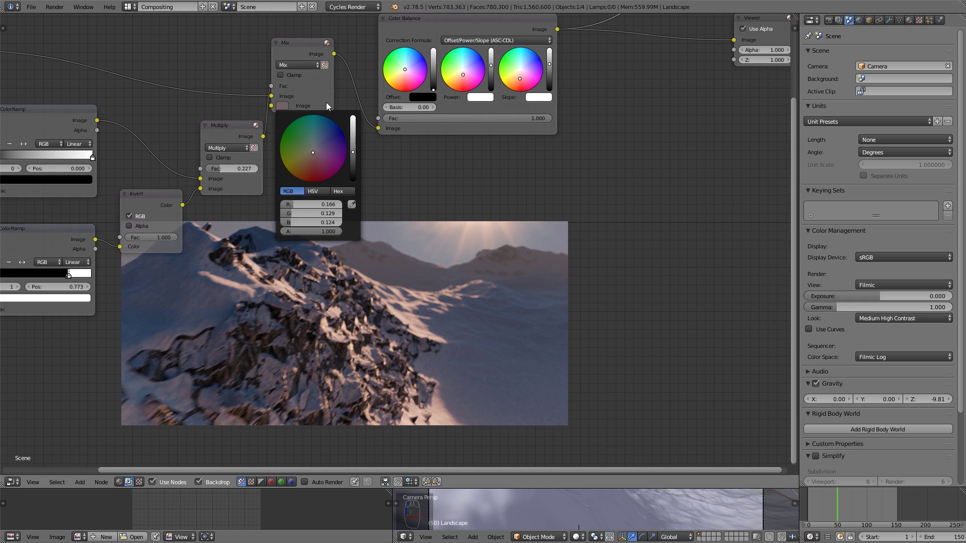
pyautogui.moveTo(351, 151); pyautogui.dragTo(352, 144)
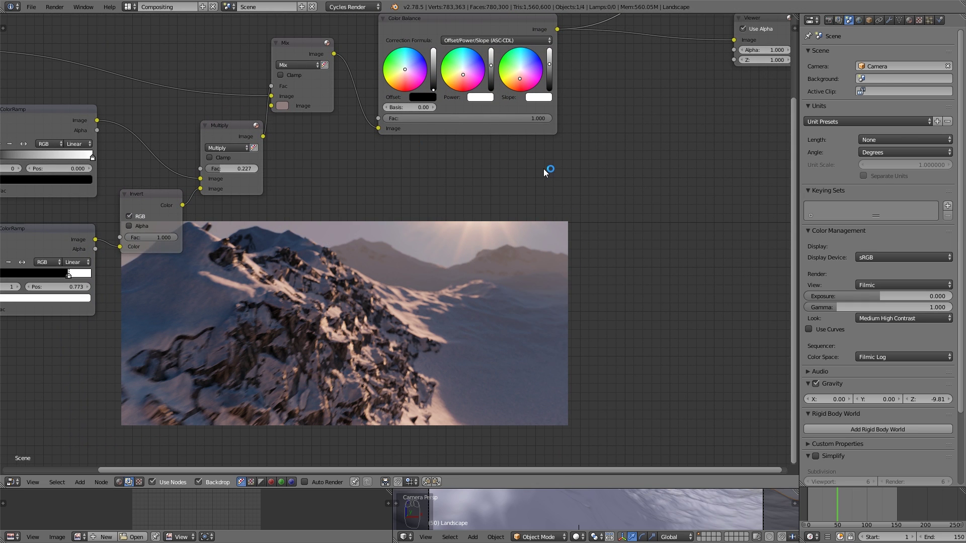
# - Move the Viewer node farther away from the Color Balance node
pyautogui.moveTo(547, 166); pyautogui.dragTo(248, 209, button='middle')
pyautogui.scroll(-1, 423, 345)
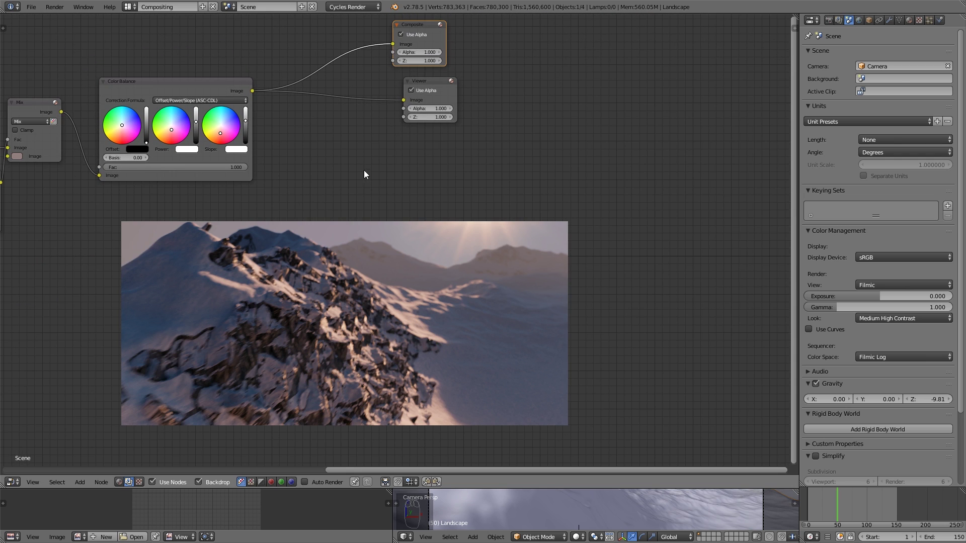
pyautogui.moveTo(364, 172); pyautogui.dragTo(257, 205, button='middle')
pyautogui.scroll(2, 288, 224)
pyautogui.moveTo(351, 104); pyautogui.dragTo(457, 103)
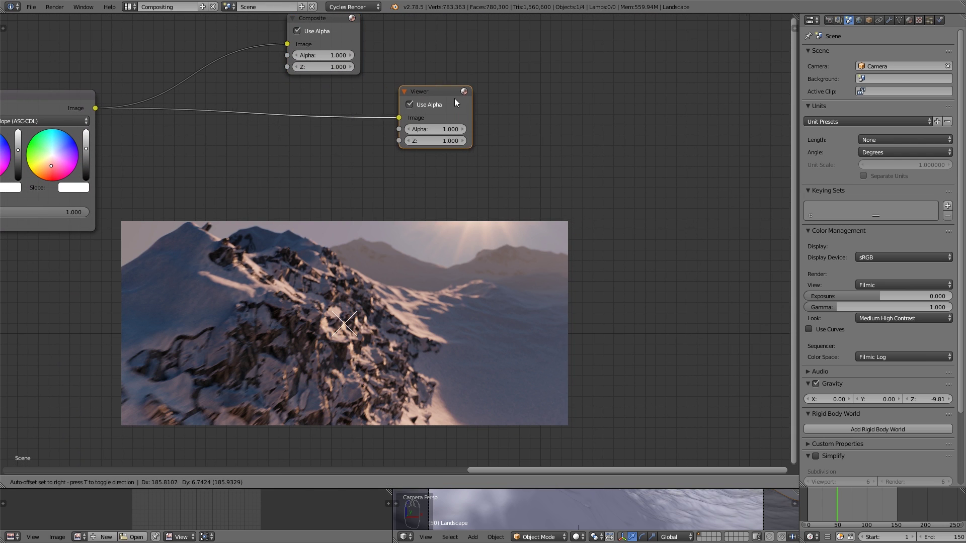
# - Add a Glare filter node on the link between the Color Balance and Viewer nodes
pyautogui.moveTo(179, 145); pyautogui.dragTo(245, 169, button='middle')
pyautogui.hotkey('shift', 'a')
pyautogui.moveTo(244, 168)
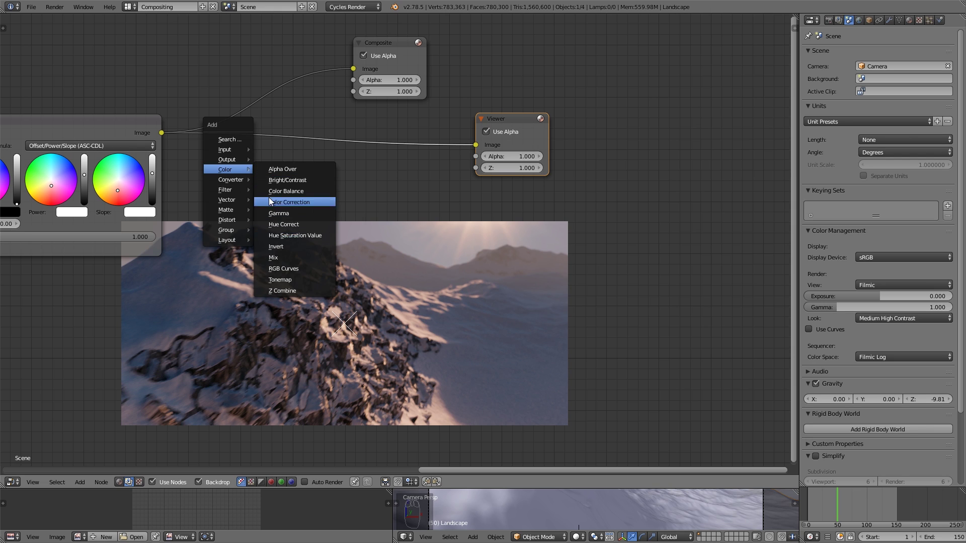
pyautogui.moveTo(228, 191)
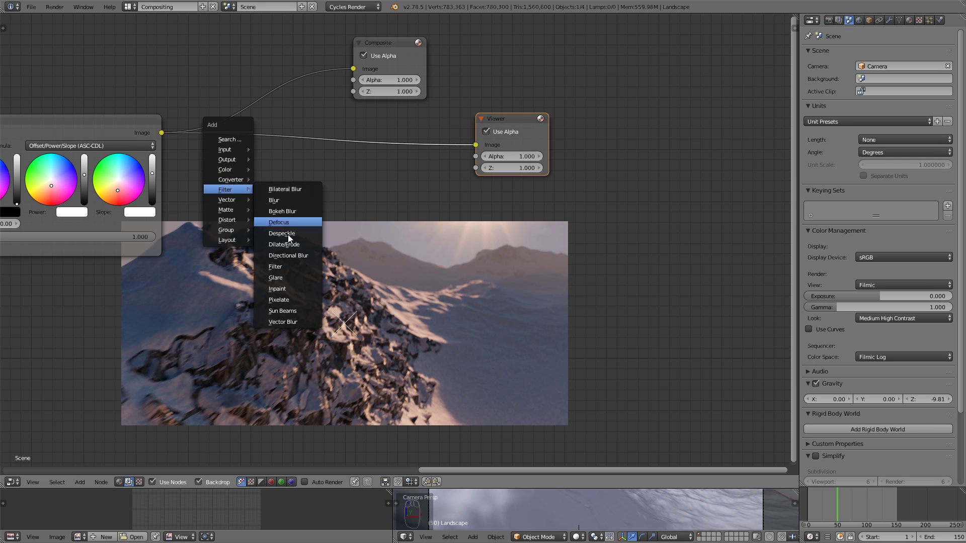
pyautogui.click(298, 278)
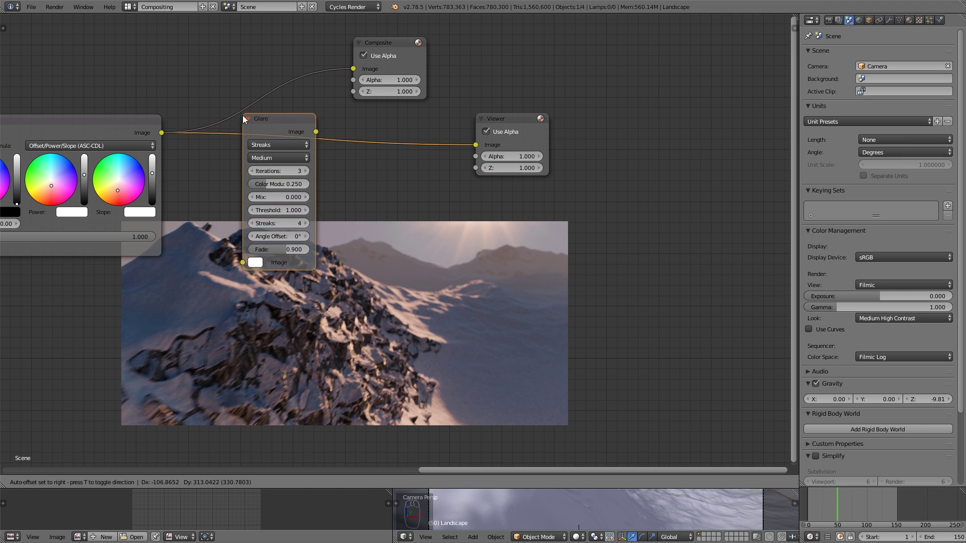
pyautogui.click(243, 116)
# - Set the Glare node's streak fade to 0.955 and change its glare type to Fog Glow
pyautogui.moveTo(342, 156); pyautogui.dragTo(229, 138, button='middle')
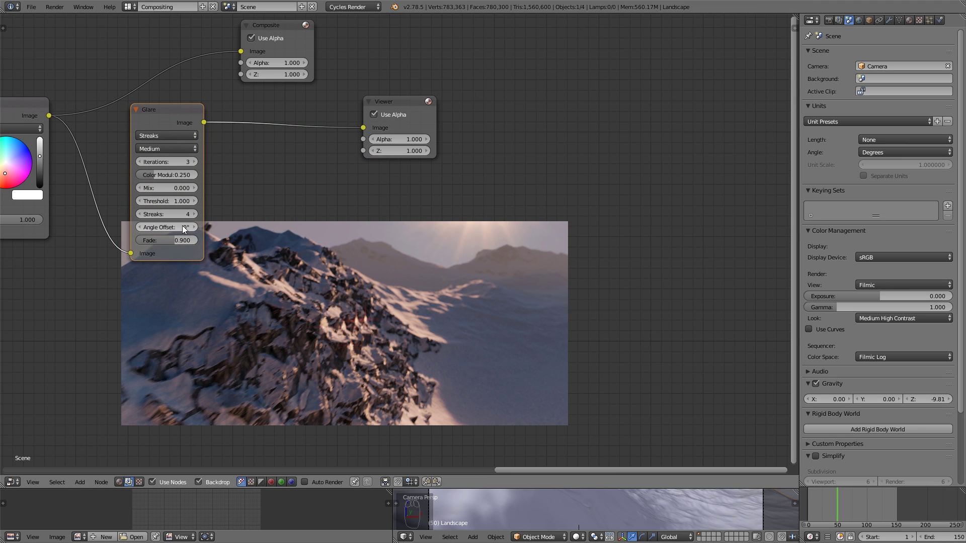
pyautogui.moveTo(181, 243); pyautogui.dragTo(185, 244)
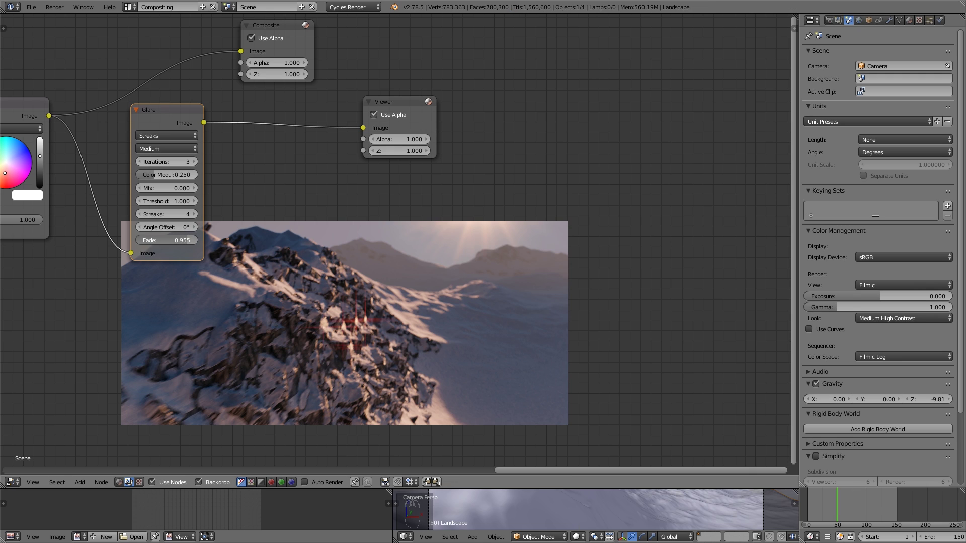
pyautogui.click(164, 135)
pyautogui.click(165, 99)
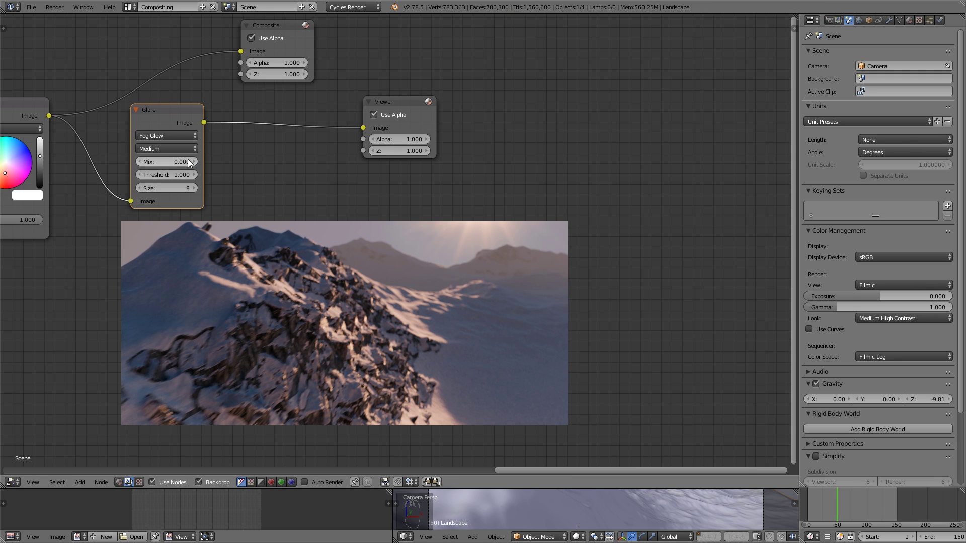
# - Lower the Glare node's threshold to 0.400, trying slightly lower and higher values around it
pyautogui.click(137, 173)
pyautogui.click(137, 173)
pyautogui.click(137, 173)
pyautogui.click(138, 173)
pyautogui.click(137, 173)
pyautogui.click(138, 173)
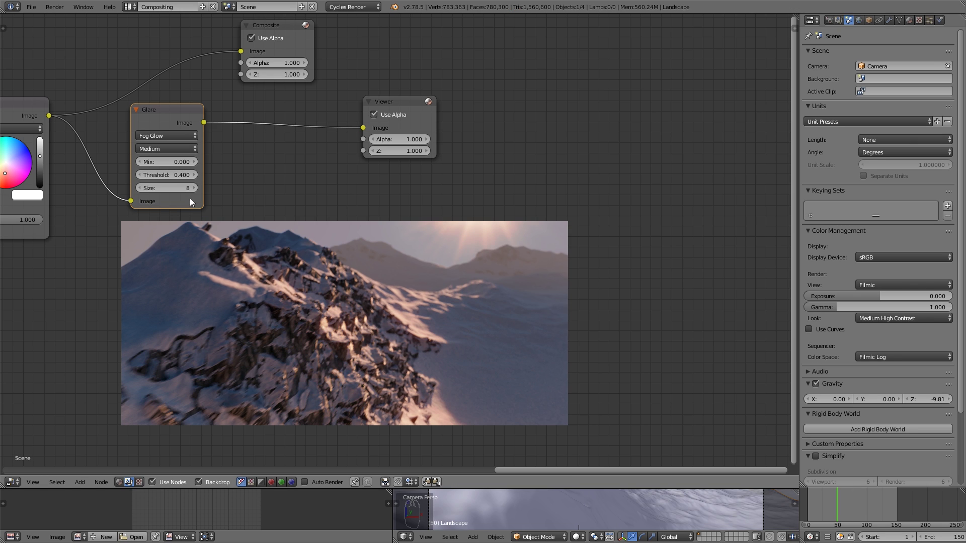
pyautogui.click(141, 174)
pyautogui.click(141, 175)
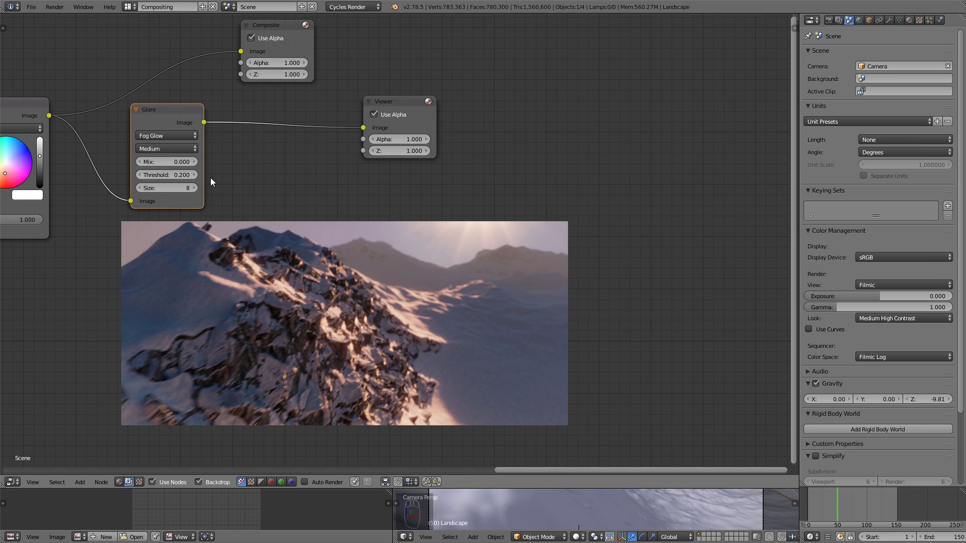
pyautogui.click(195, 175)
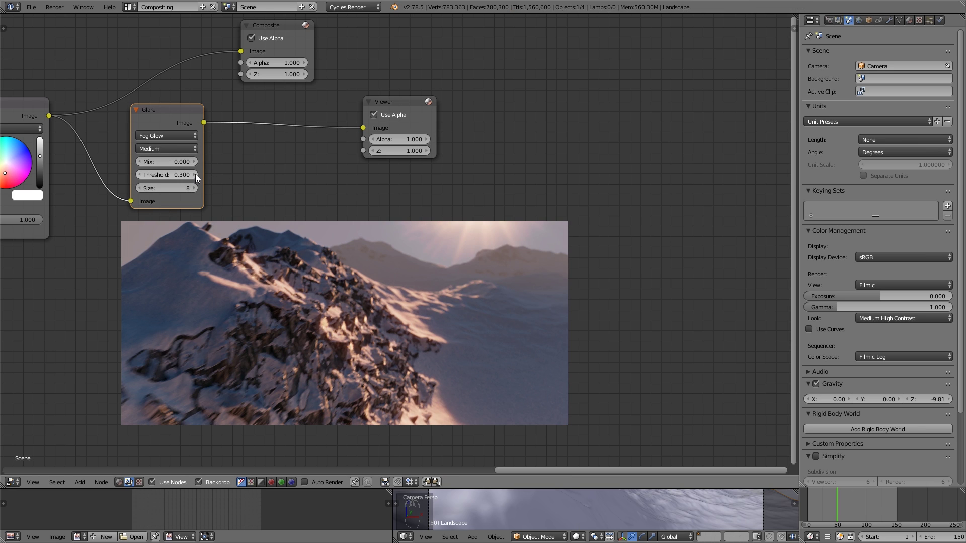
pyautogui.click(193, 176)
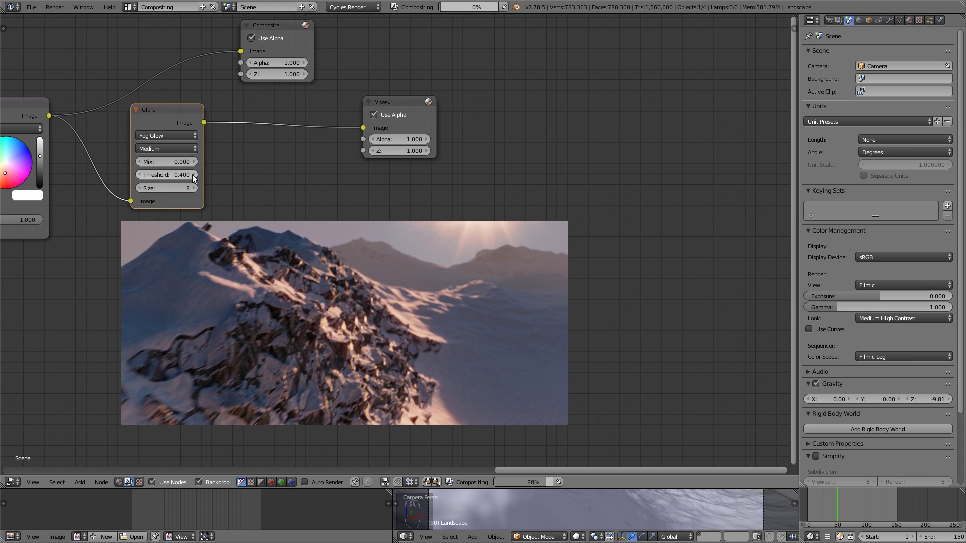
pyautogui.moveTo(557, 224); pyautogui.dragTo(494, 228, button='middle')
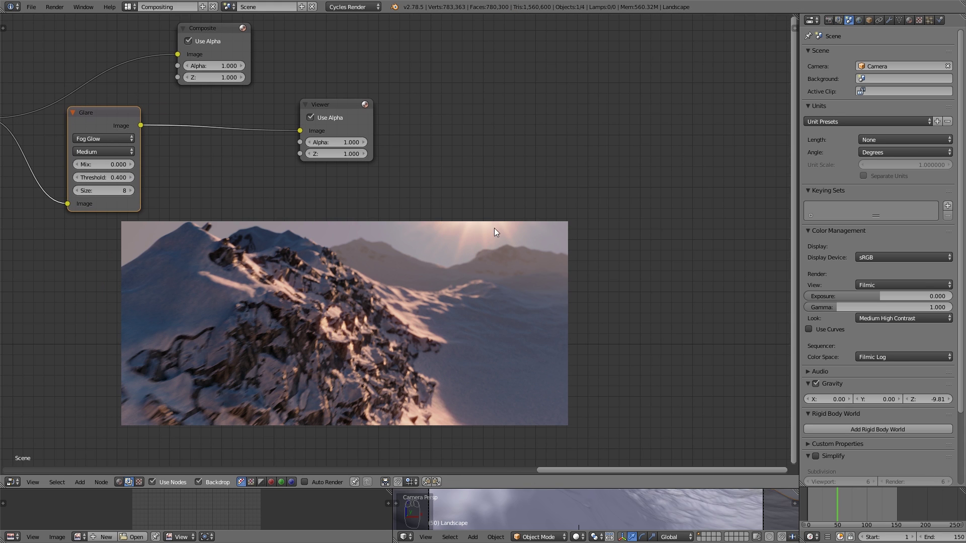
pyautogui.click(132, 177)
pyautogui.click(76, 177)
# - Connect the Glare node's image output to the Composite node and move the Composite node farther away from the Glare node
pyautogui.moveTo(291, 244); pyautogui.dragTo(259, 254, button='middle')
pyautogui.moveTo(108, 134); pyautogui.dragTo(146, 63)
pyautogui.moveTo(192, 33); pyautogui.dragTo(353, 27)
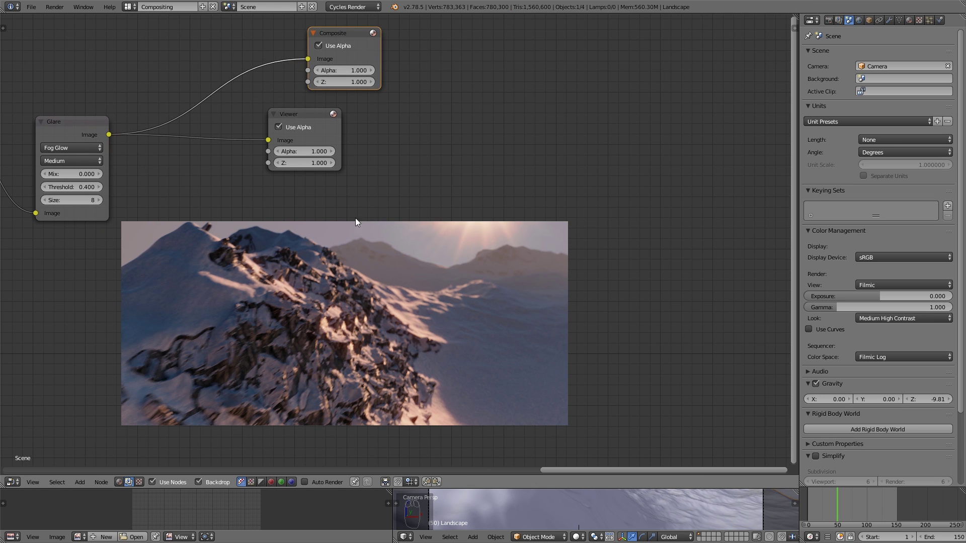
# - Add a Lens Distortion node on the link between the Glare and Viewer nodes
pyautogui.hotkey('shift', 'a')
pyautogui.moveTo(161, 182)
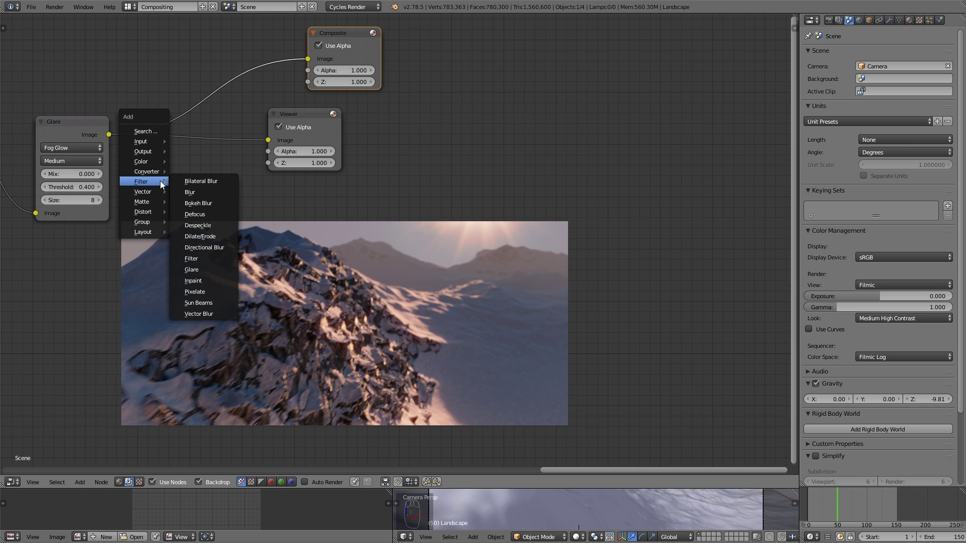
pyautogui.moveTo(151, 212)
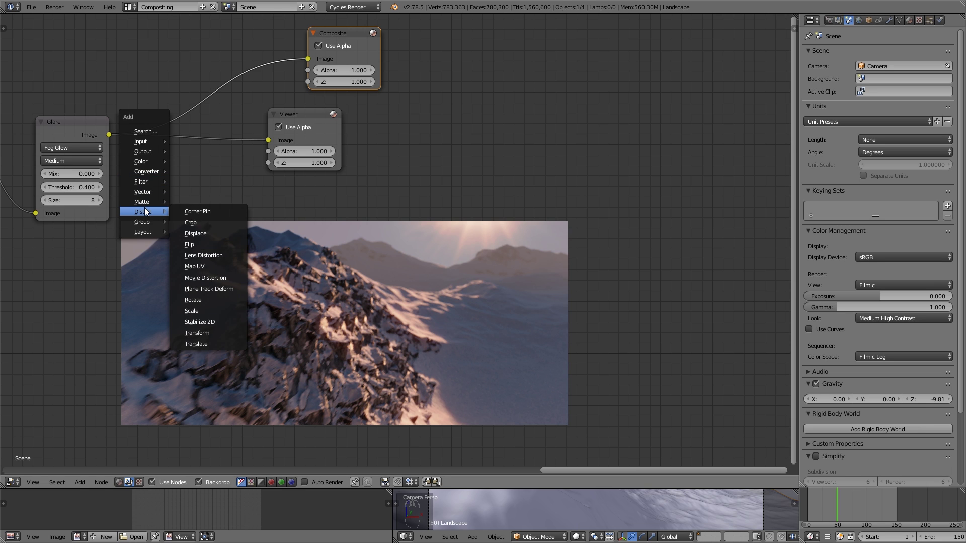
pyautogui.click(217, 254)
pyautogui.click(176, 120)
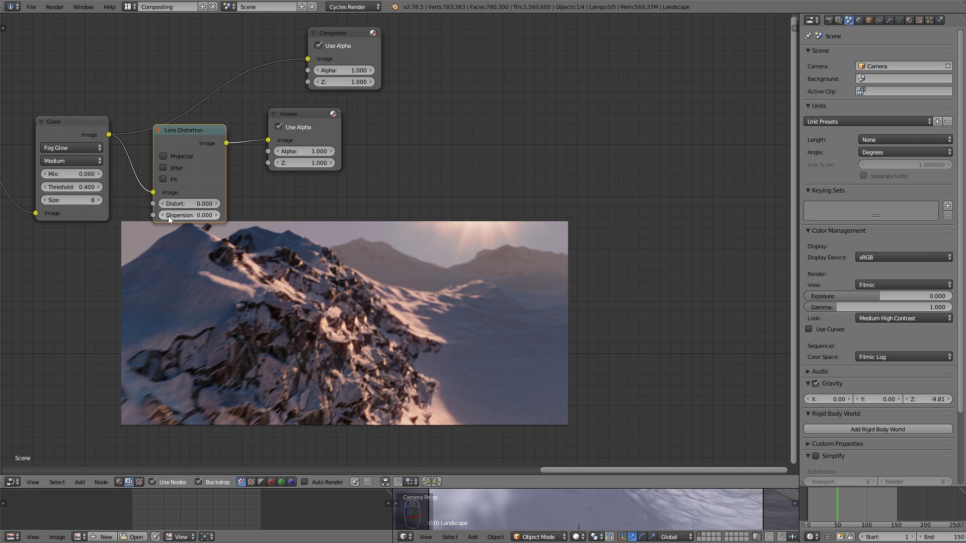
# - Set the Lens Distortion node's dispersion and distort both to 0.02 and enable its Fit option
pyautogui.click(188, 215)
pyautogui.write('0.02')
pyautogui.press('Return')
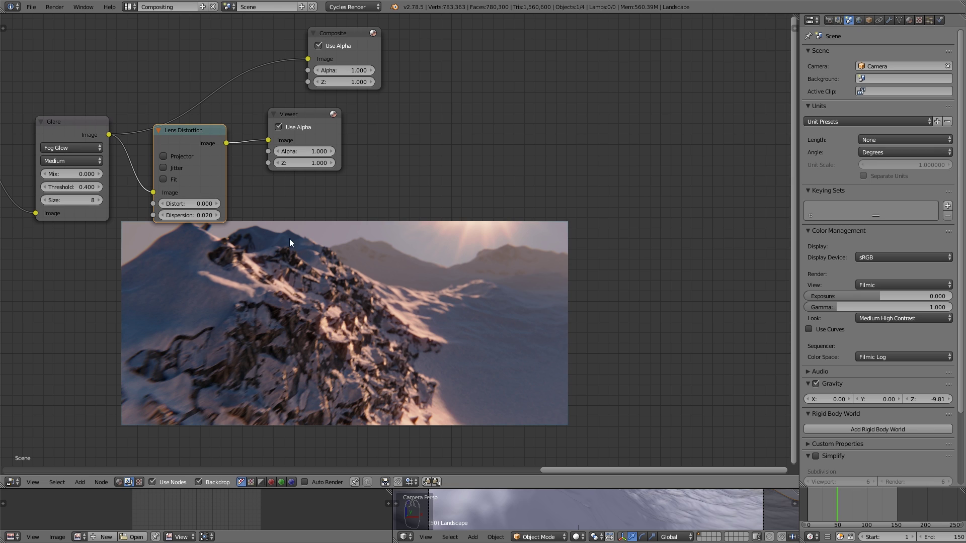
pyautogui.click(197, 204)
pyautogui.write('0.02')
pyautogui.press('Return')
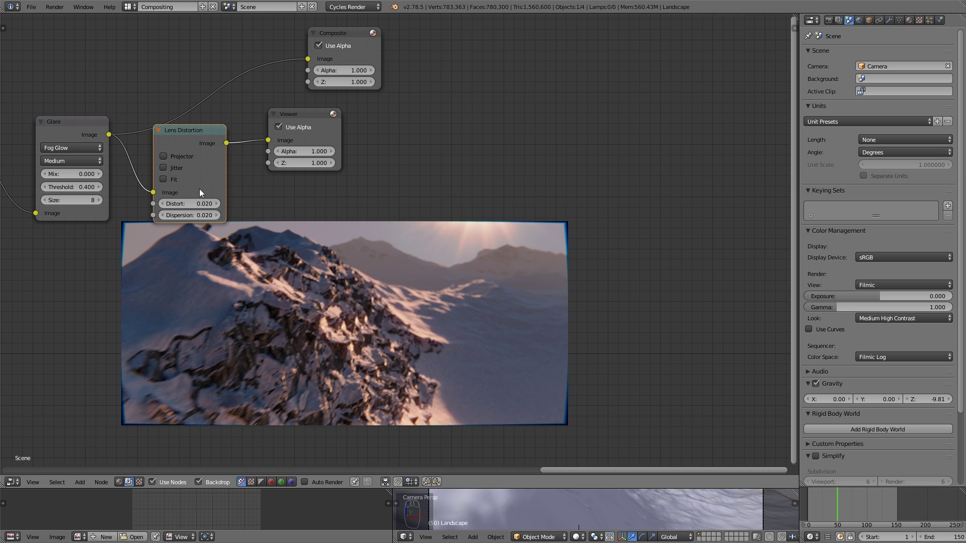
pyautogui.click(172, 179)
# - Connect the Lens Distortion image output to the Composite node and move the Lens Distortion node up slightly
pyautogui.keyDown('ctrl'); pyautogui.hscroll(5, 216, 200); pyautogui.keyUp('ctrl')
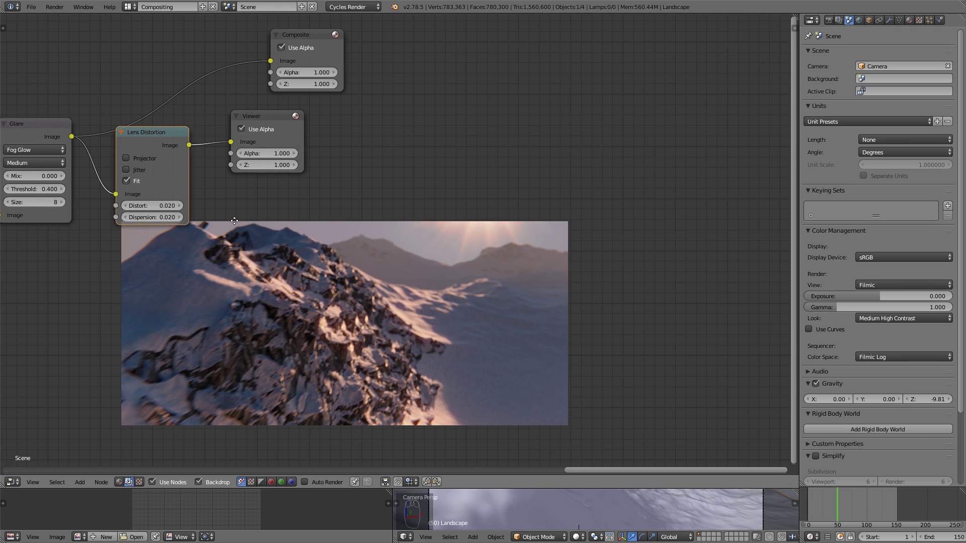
pyautogui.moveTo(147, 140); pyautogui.dragTo(230, 56)
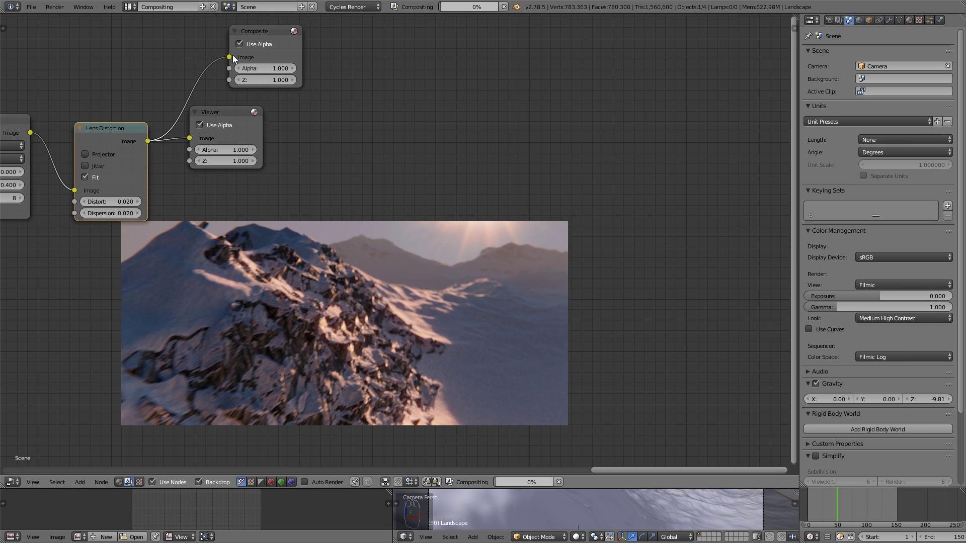
pyautogui.moveTo(109, 128); pyautogui.dragTo(108, 102)
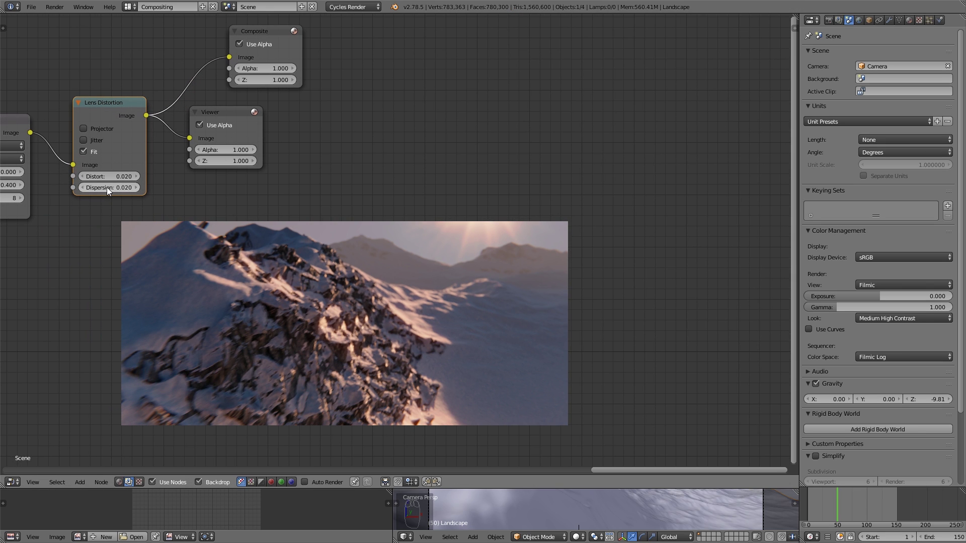
# - Compare the Glare output with the Lens Distortion output in the Viewer and reduce the distort value to 0.010
pyautogui.moveTo(153, 188); pyautogui.dragTo(194, 169, button='middle')
pyautogui.keyDown('ctrl'); pyautogui.keyDown('shift'); pyautogui.click(65, 110); pyautogui.keyUp('shift'); pyautogui.keyUp('ctrl')
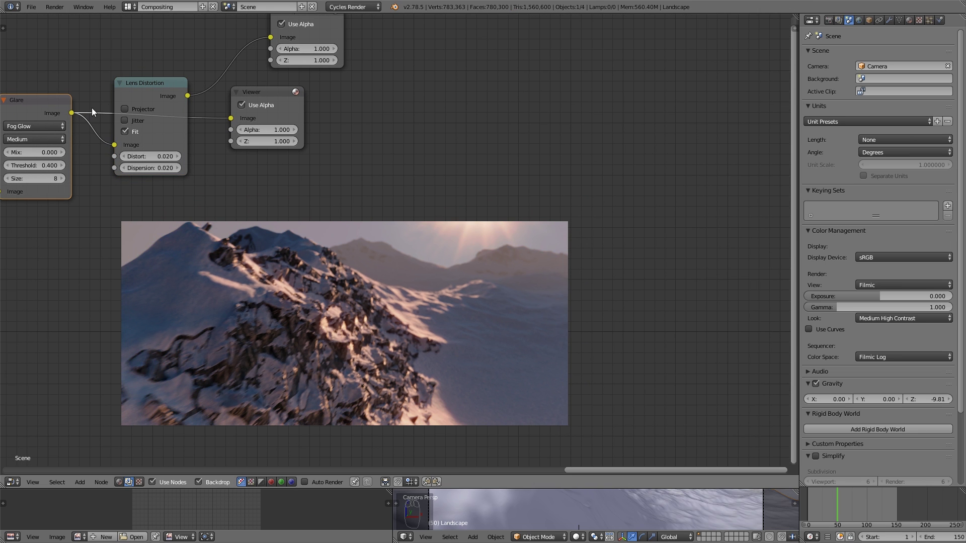
pyautogui.keyDown('ctrl'); pyautogui.keyDown('shift'); pyautogui.click(160, 89); pyautogui.keyUp('shift'); pyautogui.keyUp('ctrl')
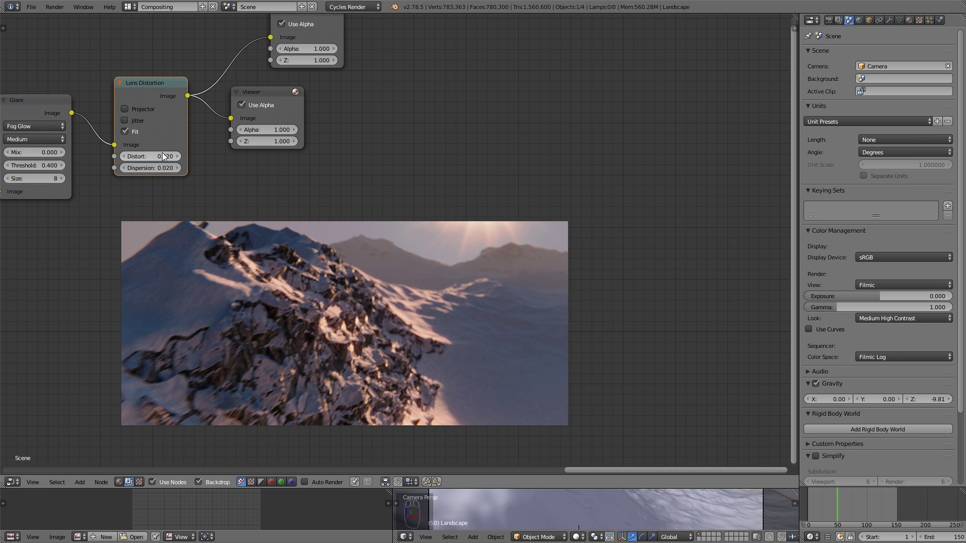
pyautogui.click(122, 156)
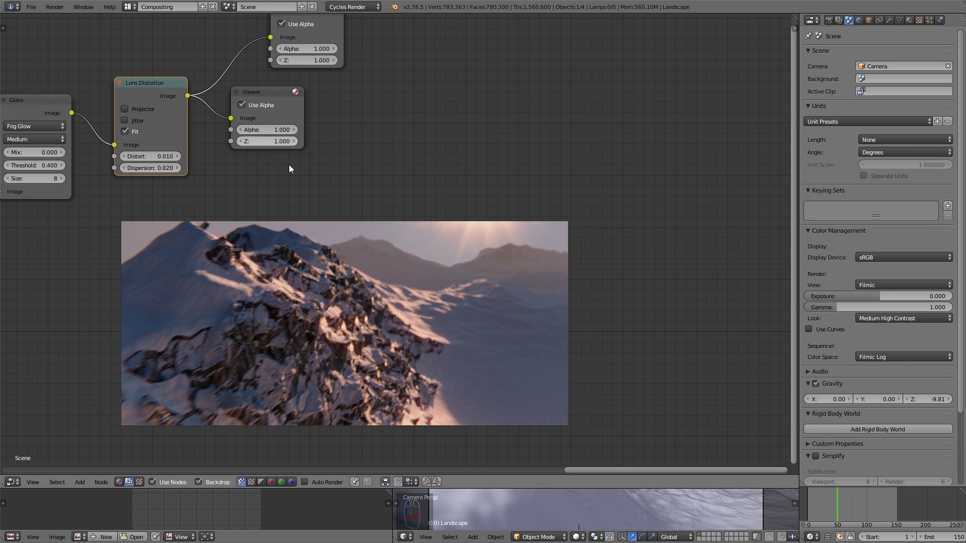
# - Raise the power brightness of the Color Balance node very slightly
pyautogui.moveTo(403, 267); pyautogui.dragTo(396, 243, button='middle')
pyautogui.press('v')
pyautogui.press('v')
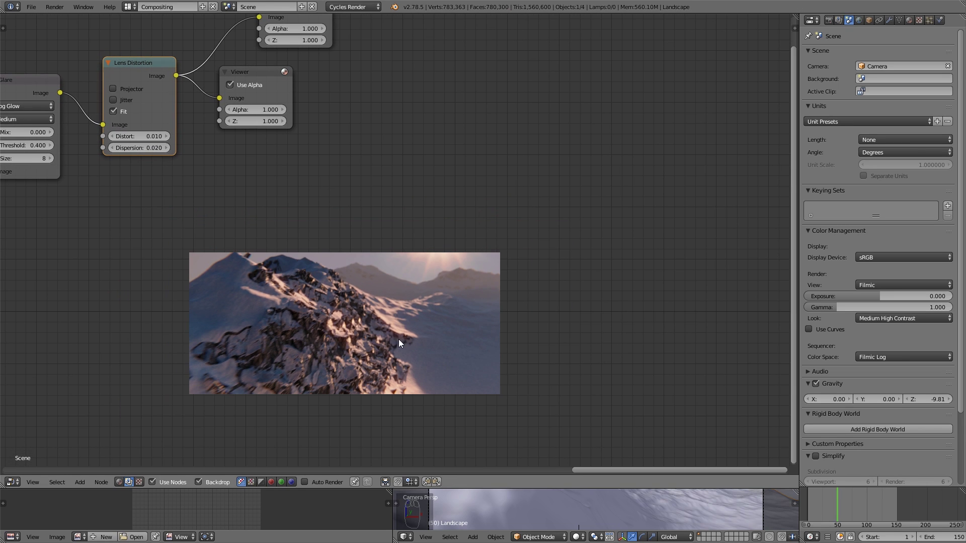
pyautogui.keyDown('alt'); pyautogui.moveTo(399, 340); pyautogui.dragTo(419, 334, button='middle'); pyautogui.keyUp('alt')
pyautogui.press('v')
pyautogui.hotkey('alt', 'v')
pyautogui.hotkey('alt', 'v')
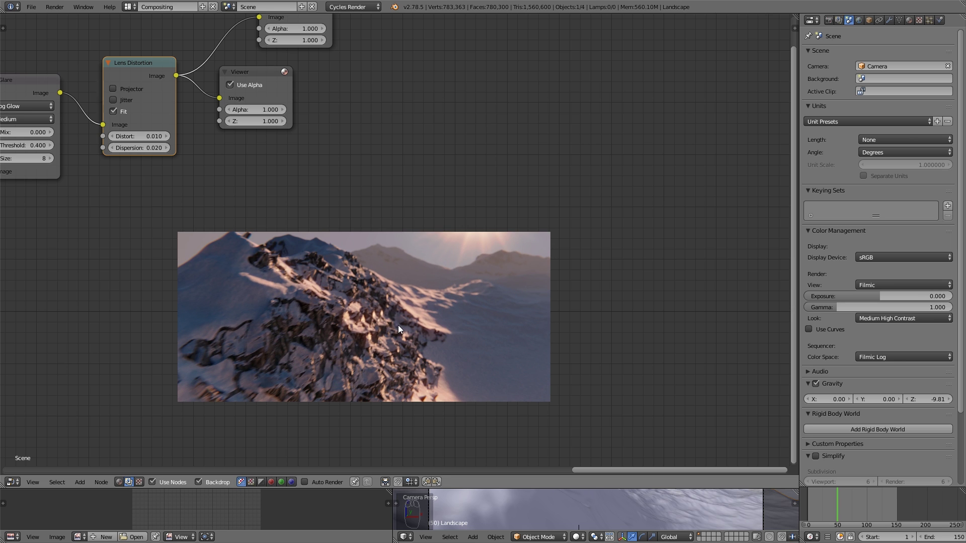
pyautogui.moveTo(127, 210); pyautogui.dragTo(343, 224, button='middle')
pyautogui.moveTo(52, 132); pyautogui.dragTo(153, 144, button='middle')
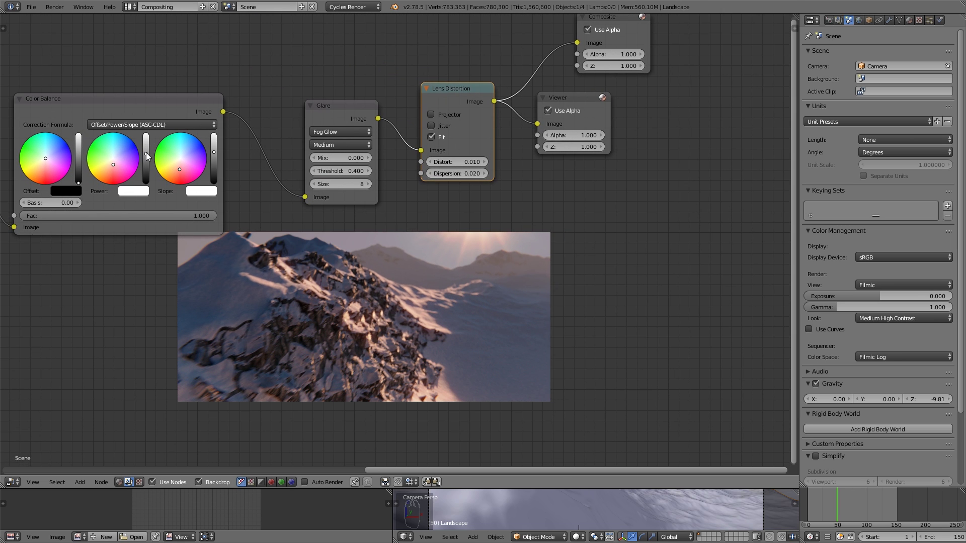
pyautogui.moveTo(146, 154); pyautogui.dragTo(146, 153)
# - Examine the composited mountain image in the backdrop at a larger size
pyautogui.moveTo(554, 302); pyautogui.dragTo(471, 277, button='middle')
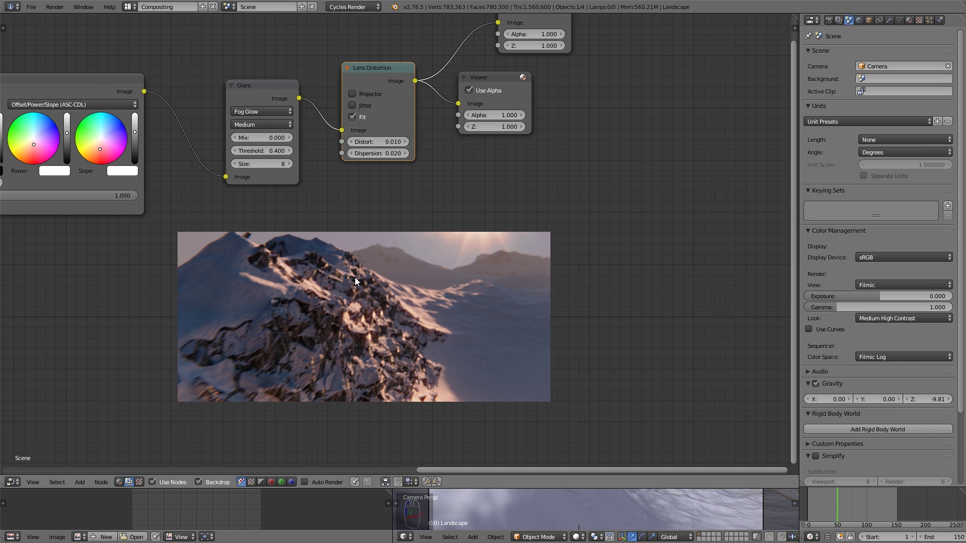
pyautogui.moveTo(354, 278); pyautogui.dragTo(339, 266, button='middle')
pyautogui.hotkey('alt', 'v')
pyautogui.hotkey('alt', 'v')
pyautogui.keyDown('alt'); pyautogui.moveTo(383, 309); pyautogui.dragTo(405, 291, button='middle'); pyautogui.keyUp('alt')
pyautogui.moveTo(373, 286); pyautogui.dragTo(356, 278, button='middle')
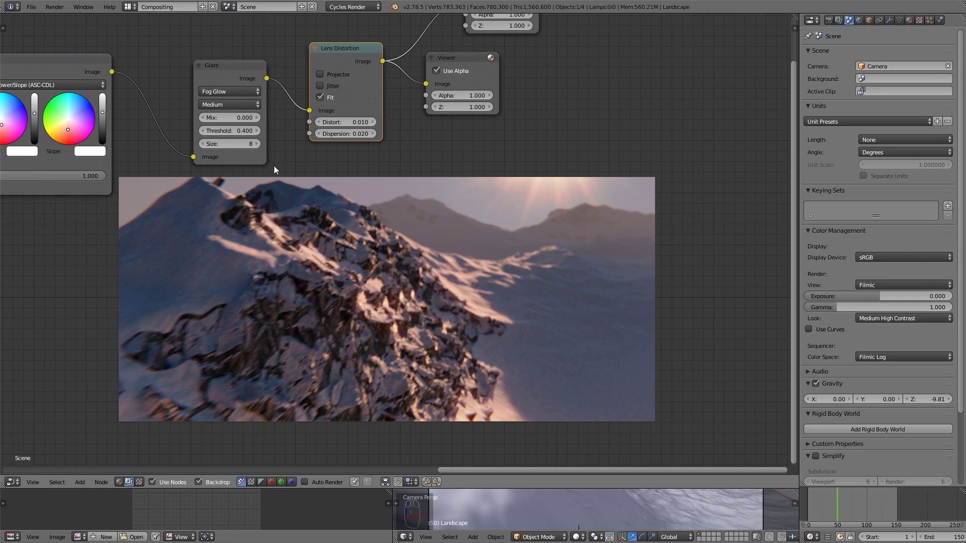
# - Switch to the Default screen layout and inspect the uncomposited render result
pyautogui.click(129, 7)
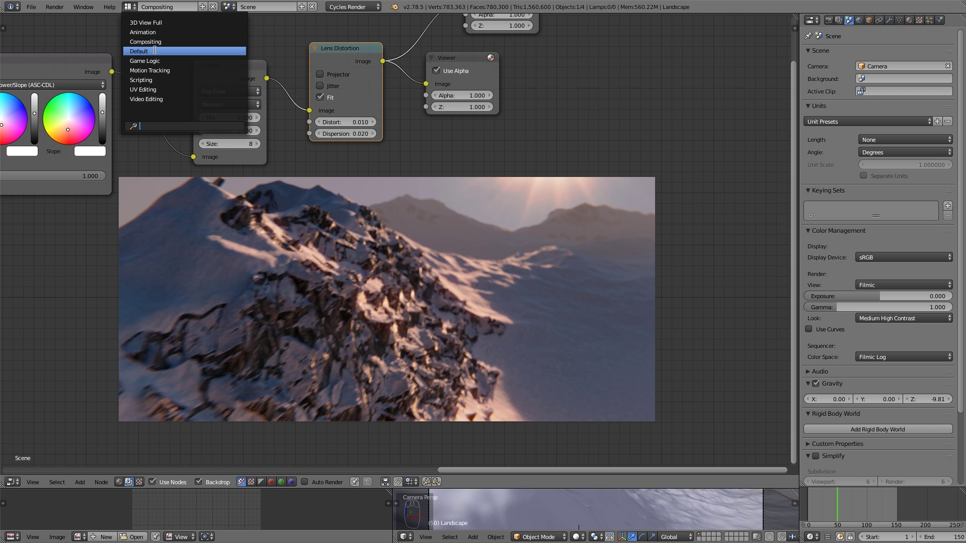
pyautogui.click(154, 51)
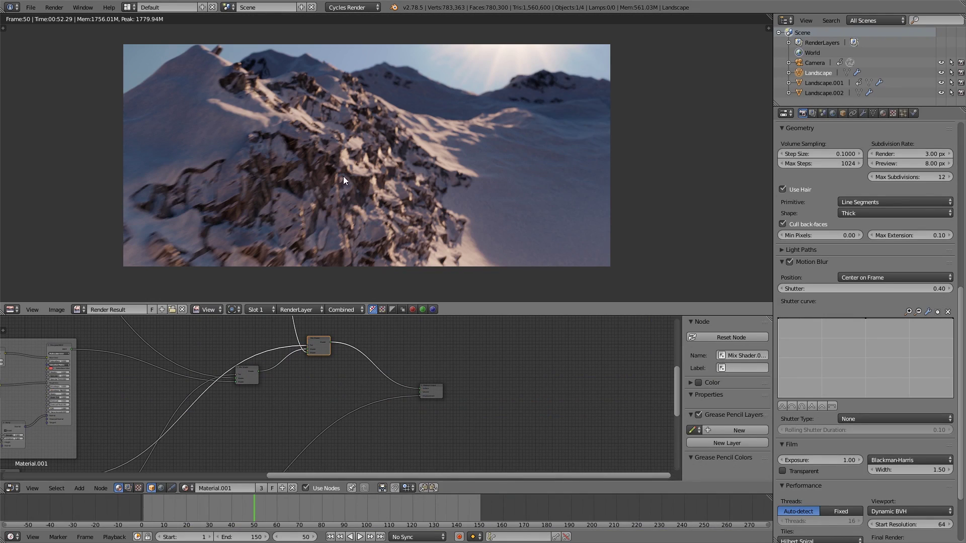
pyautogui.moveTo(357, 179); pyautogui.dragTo(342, 189, button='middle')
pyautogui.scroll(1, 337, 210)
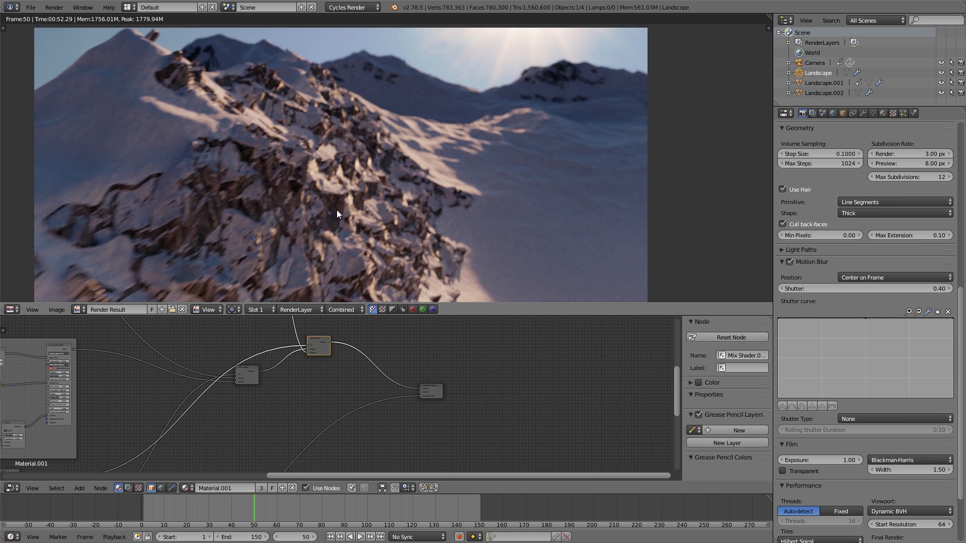
pyautogui.scroll(-1, 336, 209)
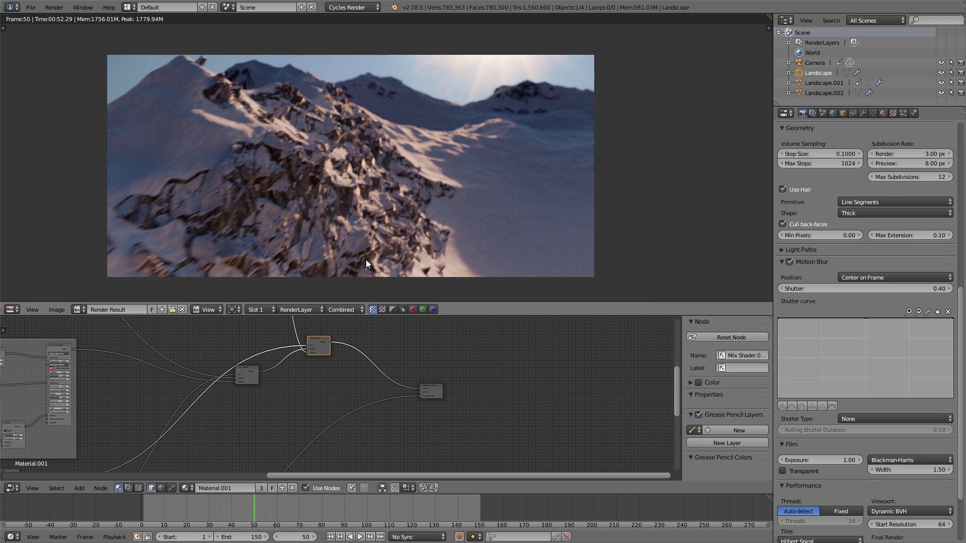
pyautogui.scroll(-1, 366, 213)
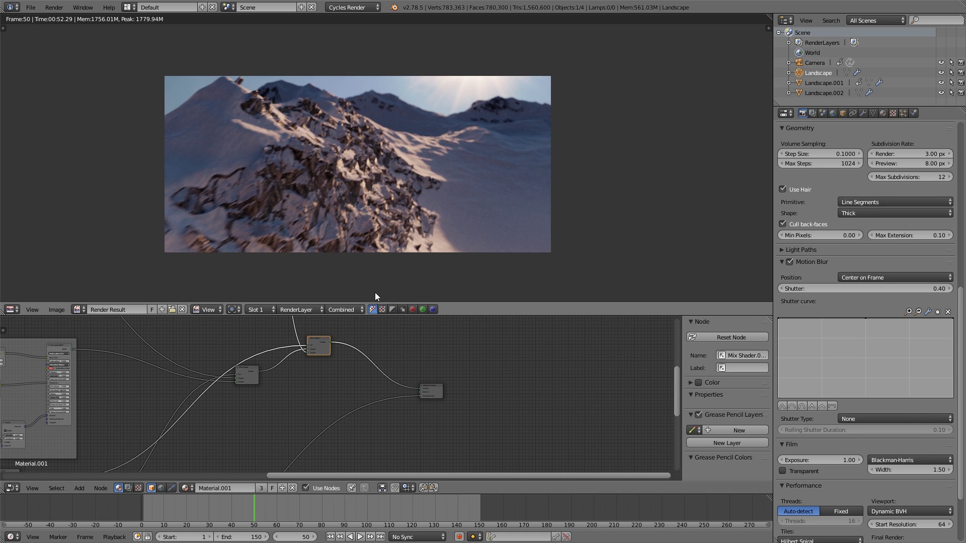
# - Change the render result area to a 3D View showing the wider snowy landscape
pyautogui.click(18, 310)
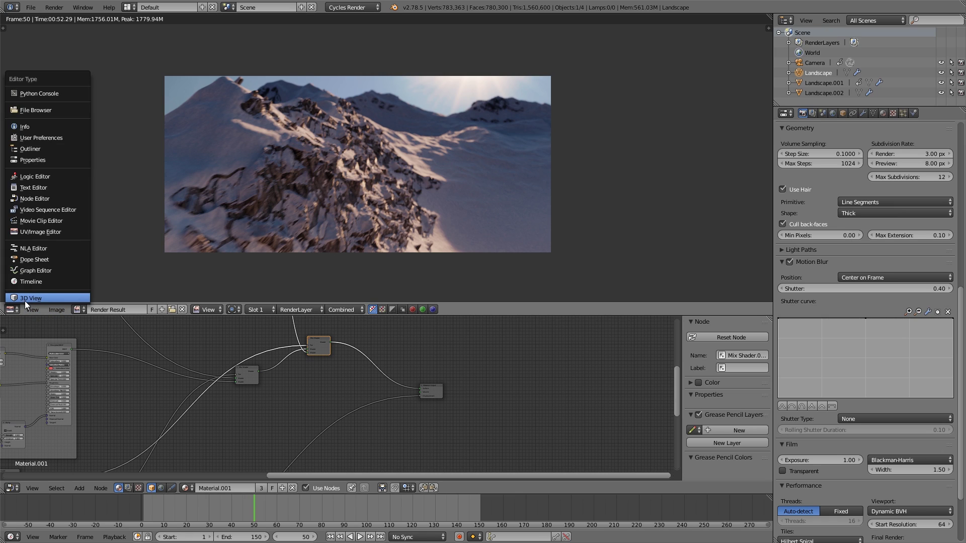
pyautogui.click(25, 301)
pyautogui.scroll(-1, 448, 205)
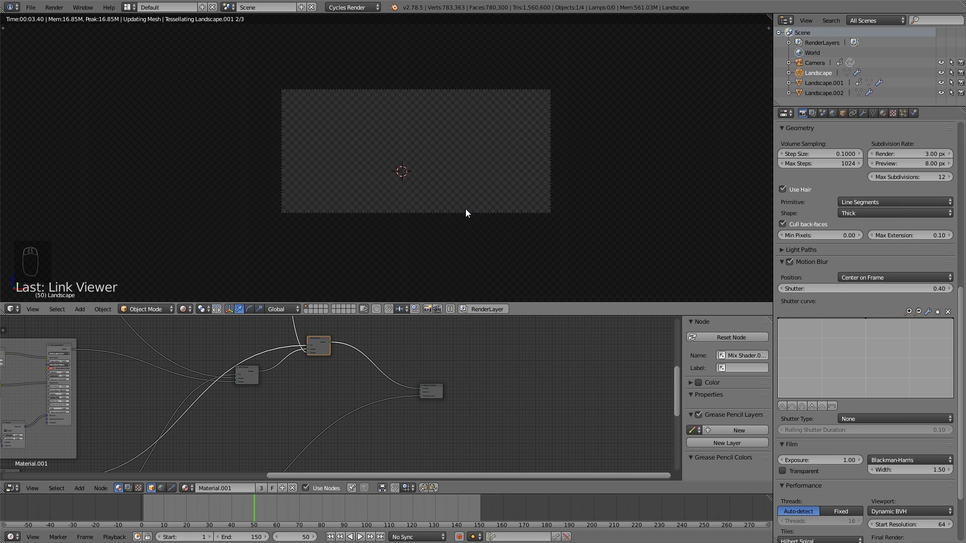
pyautogui.scroll(-1, 466, 211)
pyautogui.moveTo(462, 219); pyautogui.dragTo(438, 222, button='middle')
pyautogui.scroll(-5, 443, 219)
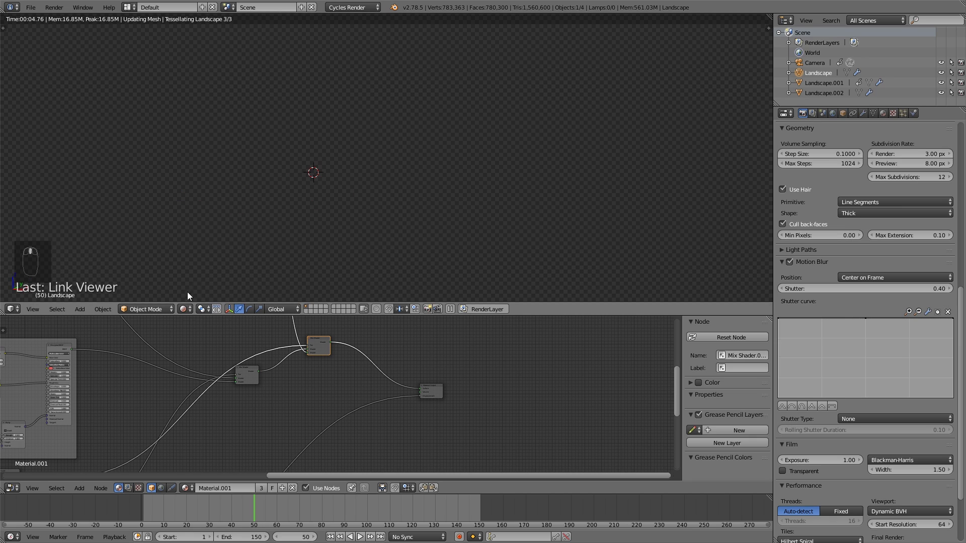
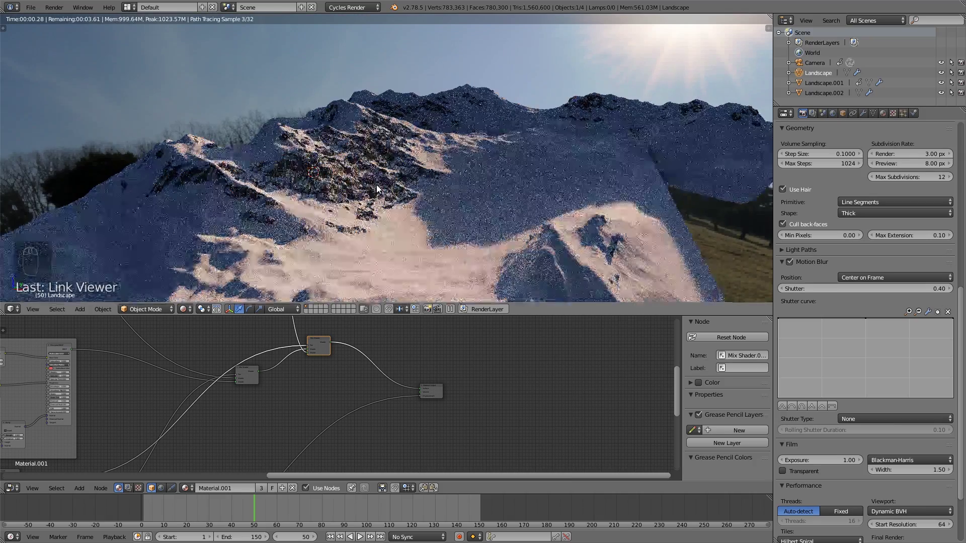
# - Examine the snow and rock surfaces of the landscape from several angles in the rendered viewport
pyautogui.scroll(3, 377, 185)
pyautogui.moveTo(376, 185); pyautogui.dragTo(365, 216, button='middle')
pyautogui.scroll(3, 333, 186)
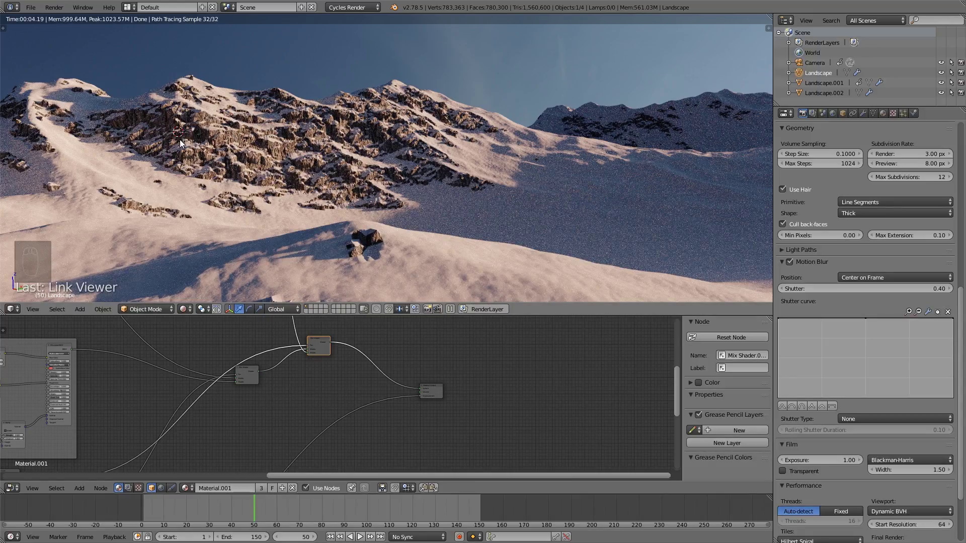
pyautogui.moveTo(180, 143); pyautogui.dragTo(297, 206, button='middle')
pyautogui.scroll(2, 288, 204)
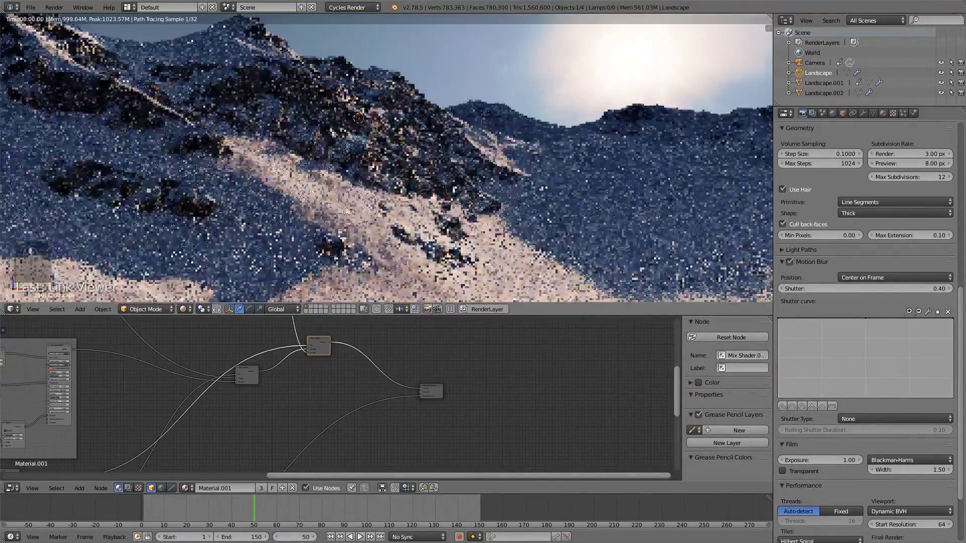
pyautogui.moveTo(363, 205); pyautogui.dragTo(371, 208, button='middle')
pyautogui.scroll(2, 371, 207)
pyautogui.scroll(-4, 375, 206)
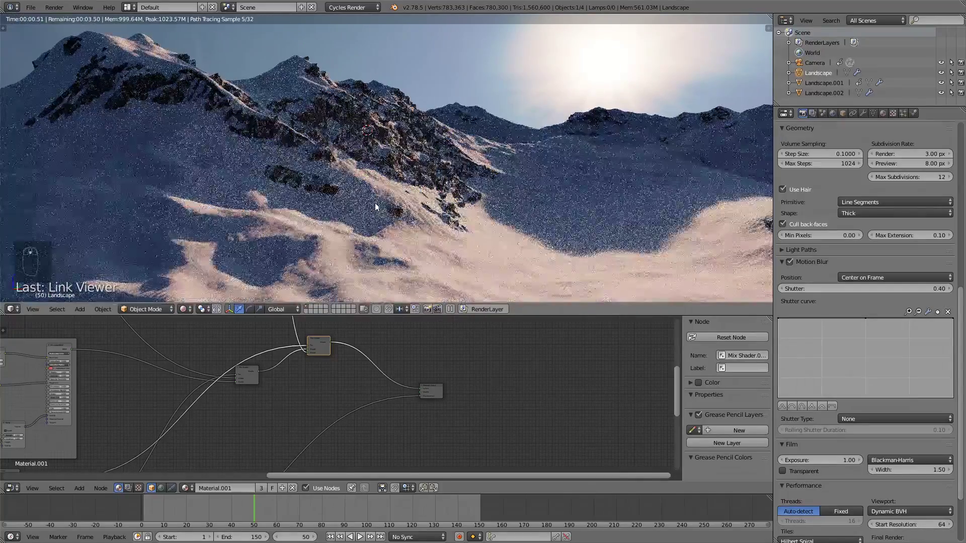
pyautogui.scroll(2, 379, 204)
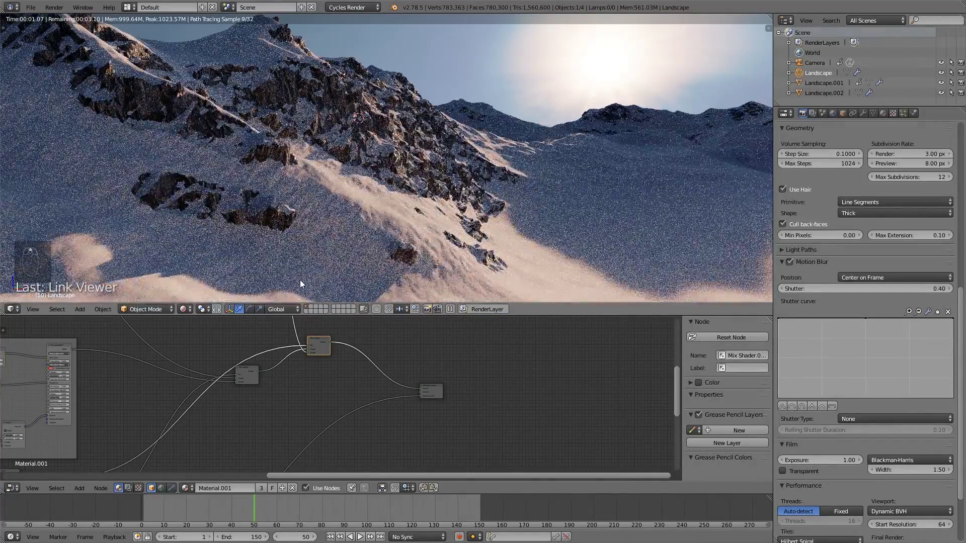
# - Switch the landscape viewport from rendered display to Solid shading and pull back to show the whole terrain
pyautogui.click(184, 309)
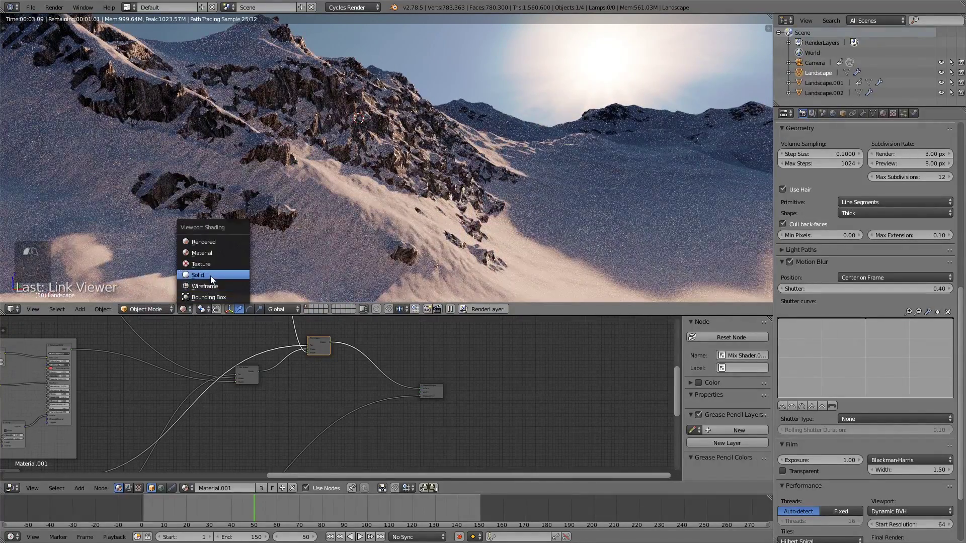
pyautogui.click(210, 276)
pyautogui.scroll(-4, 386, 252)
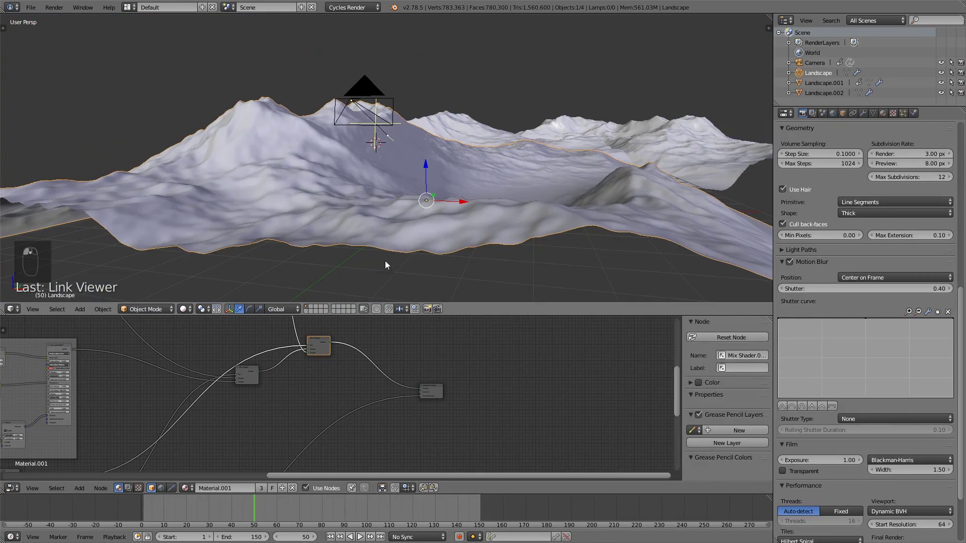
# - Select the scene camera, return the timeline to frame 1 and look through the camera
pyautogui.rightClick(388, 124)
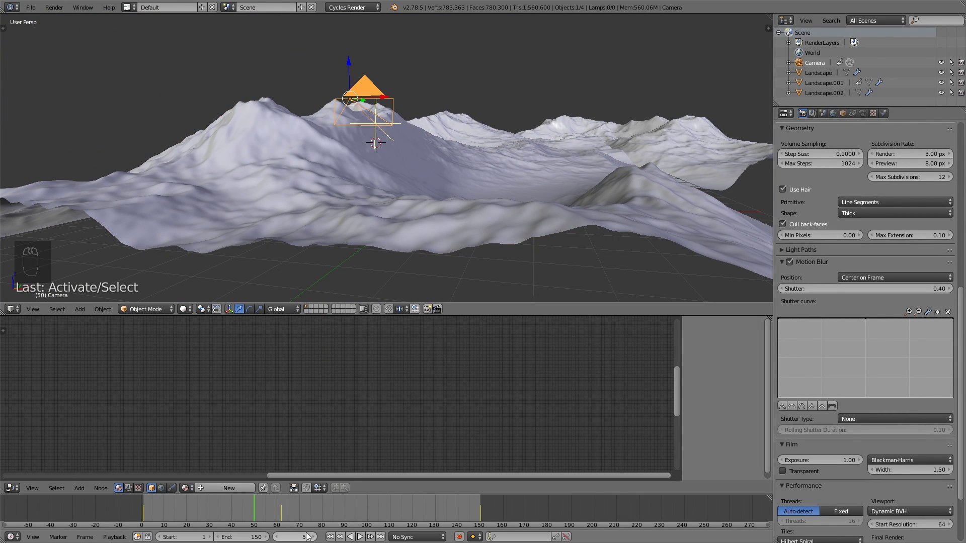
pyautogui.click(330, 536)
pyautogui.scroll(5, 379, 206)
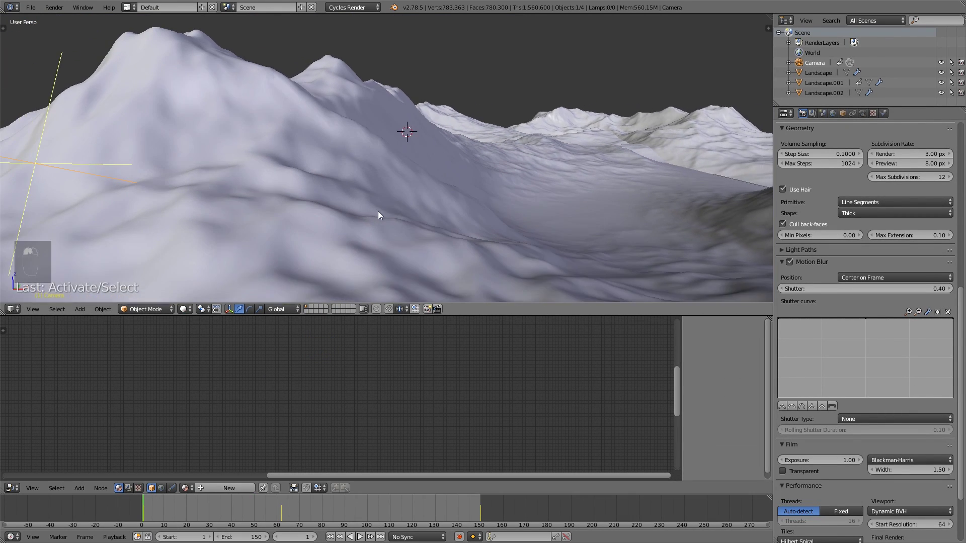
pyautogui.press('KP_0')
pyautogui.press('KP_0')
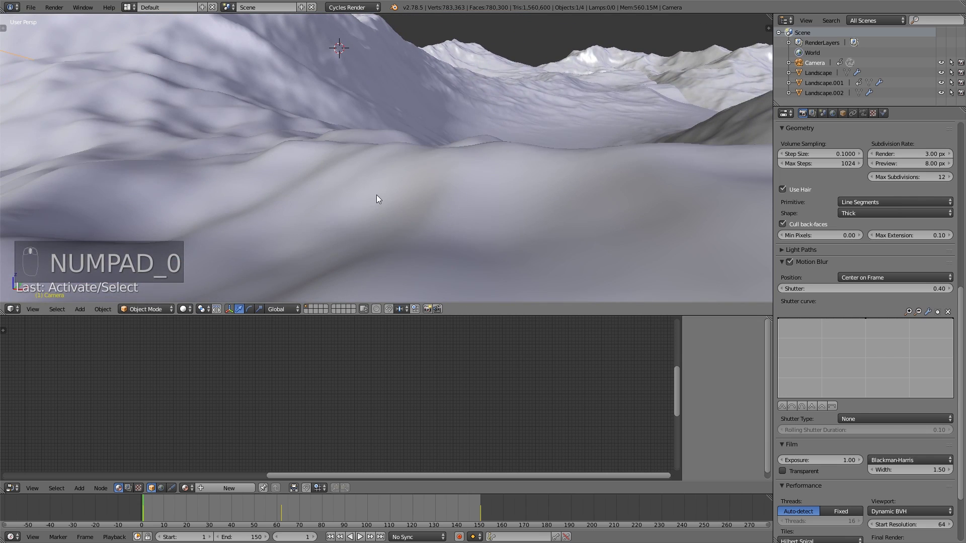
pyautogui.press('KP_0')
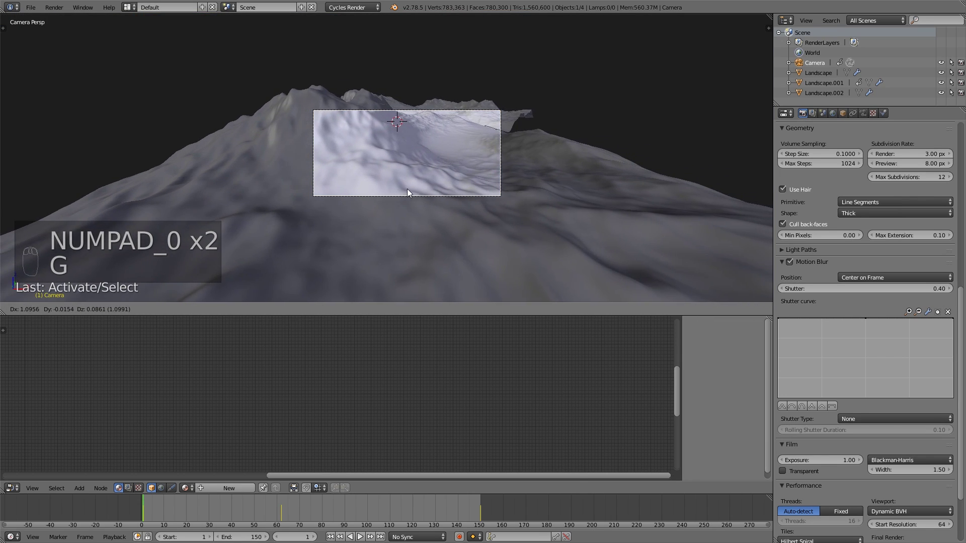
# - Move and trackball-rotate the camera so its frame shows the mountain slope, the valley and the distant peaks
pyautogui.click(426, 193)
pyautogui.press('r')
pyautogui.press('r')
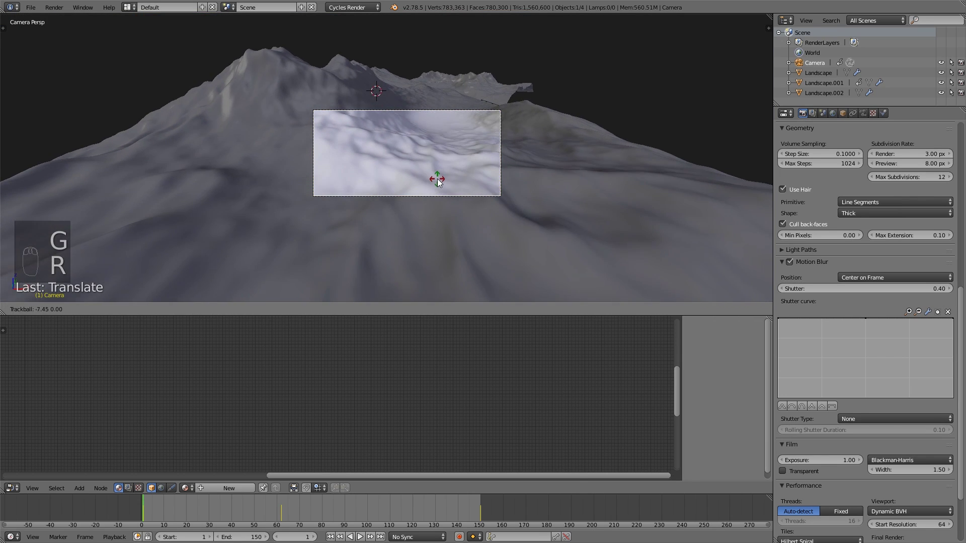
pyautogui.click(445, 196)
pyautogui.press('g')
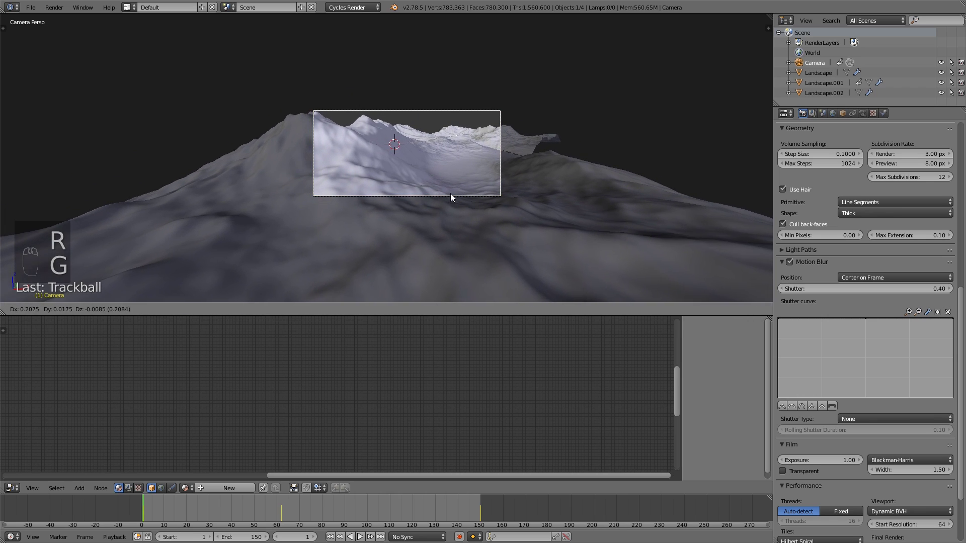
pyautogui.click(455, 198)
pyautogui.press('r')
pyautogui.press('r')
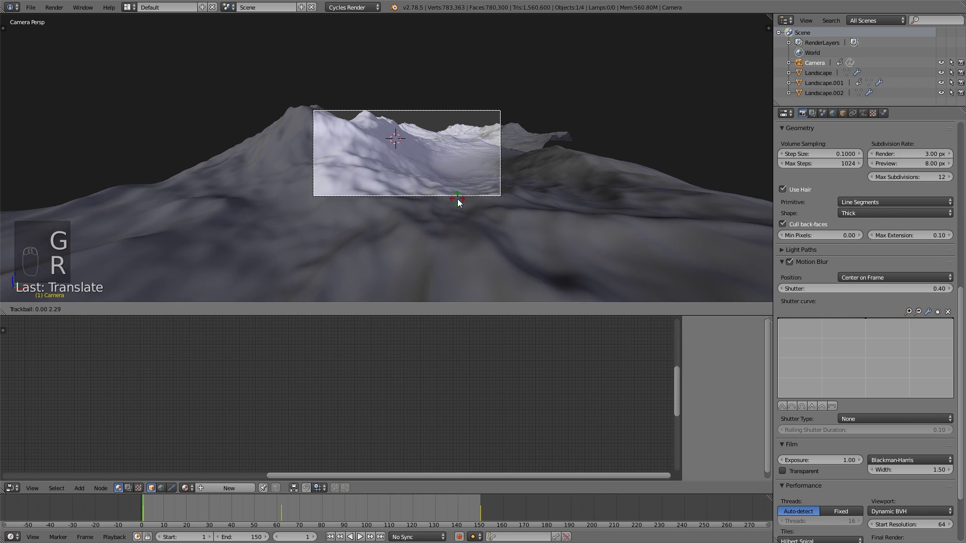
pyautogui.click(459, 200)
pyautogui.press('g')
pyautogui.click(460, 199)
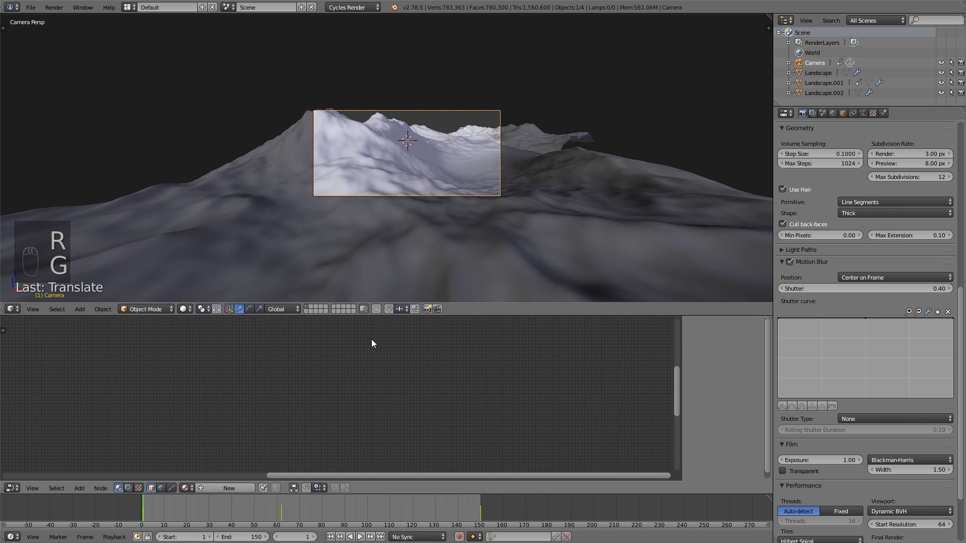
# - Enable automatic keyframing and record the camera's position at frame 1
pyautogui.click(458, 537)
pyautogui.press('g')
pyautogui.click(471, 237)
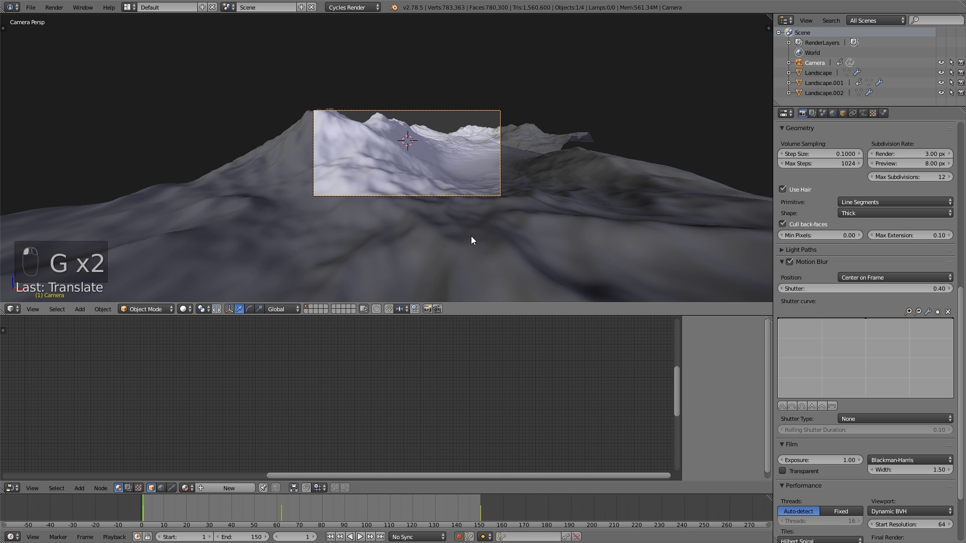
# - Go back to frame 1 and slightly rotate the camera, recording its rotation and position there
pyautogui.moveTo(156, 506); pyautogui.dragTo(136, 496)
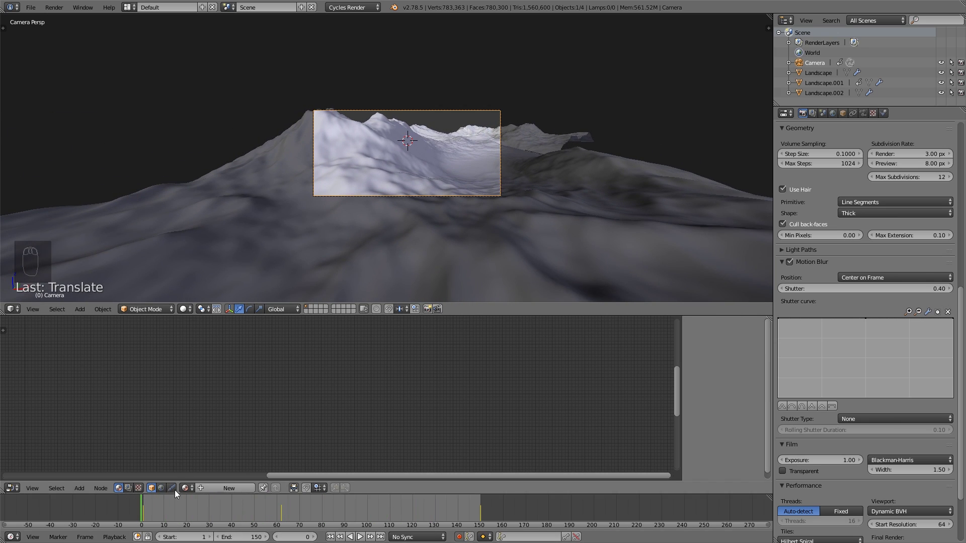
pyautogui.click(330, 537)
pyautogui.press('r')
pyautogui.press('r')
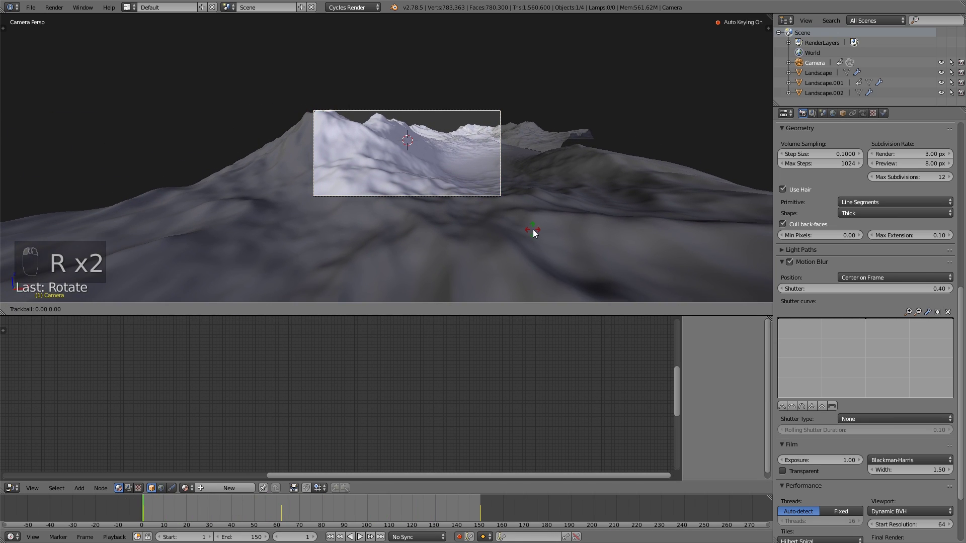
pyautogui.click(539, 261)
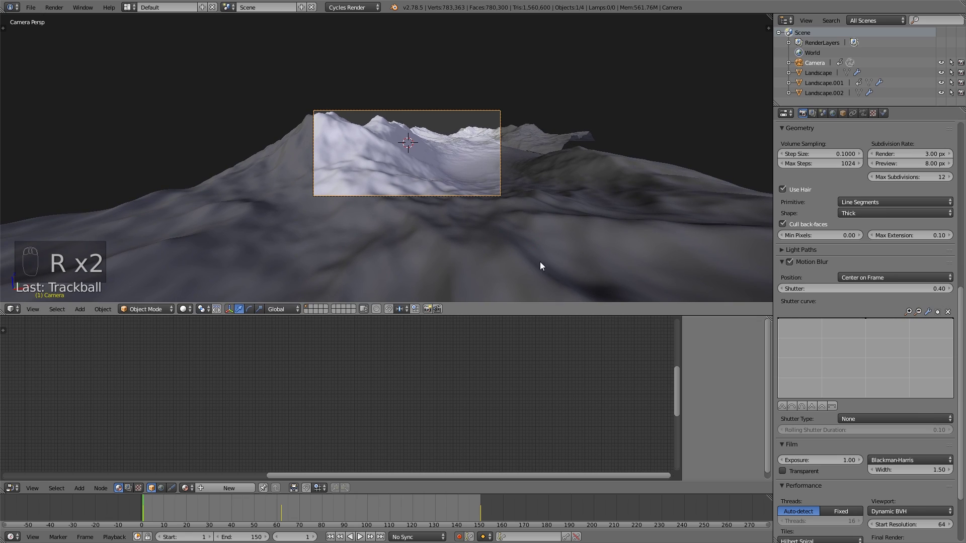
pyautogui.press('g')
pyautogui.click(445, 228)
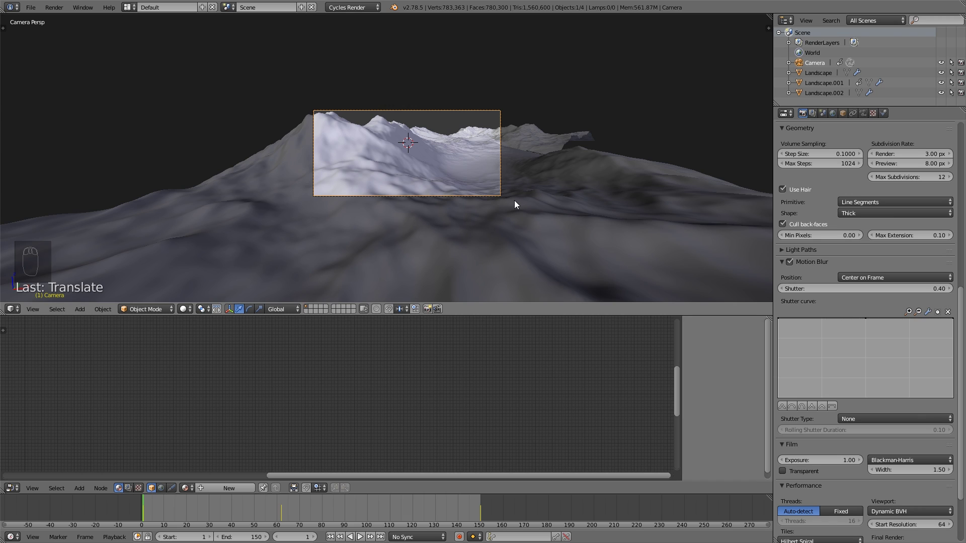
# - Show the empty second layer in front orthographic view and make the 3D View area slightly taller
pyautogui.scroll(1, 497, 216)
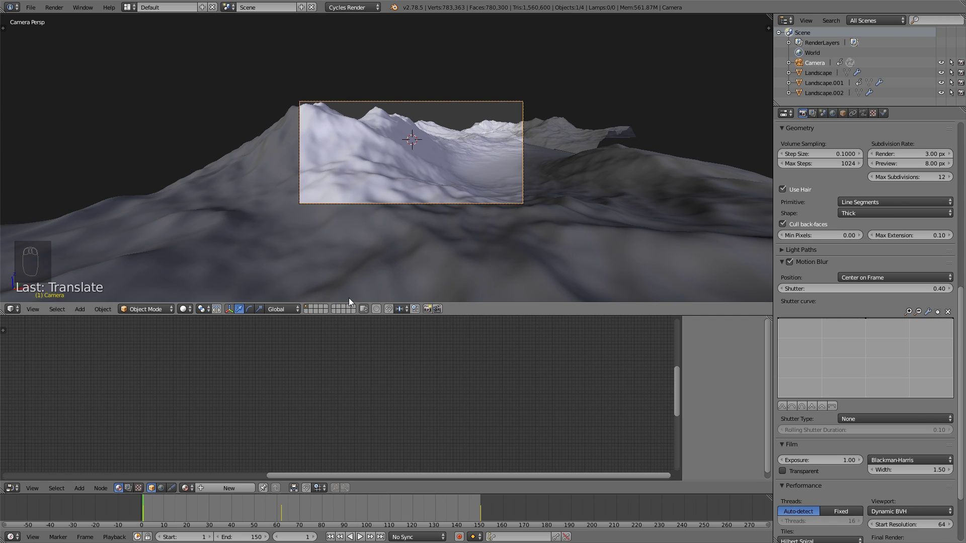
pyautogui.click(312, 307)
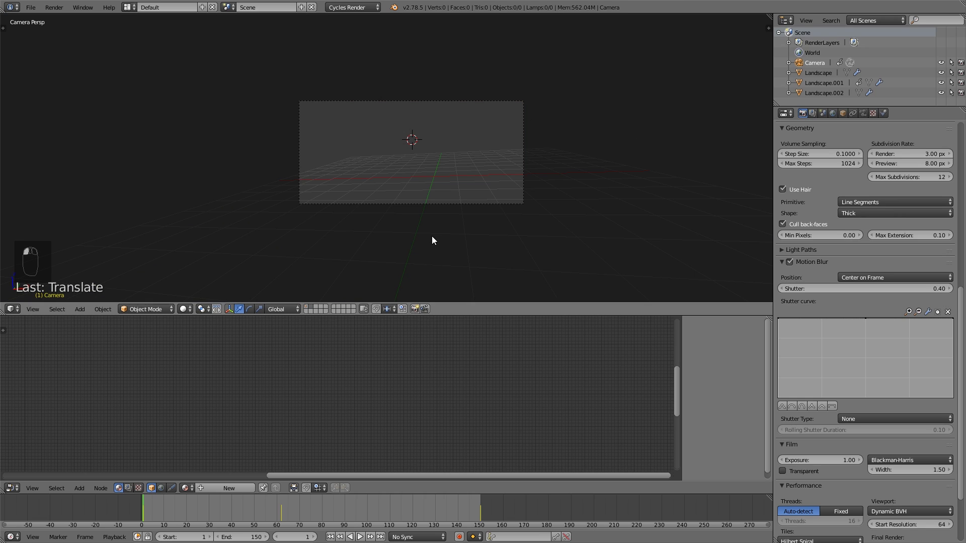
pyautogui.press('KP_1')
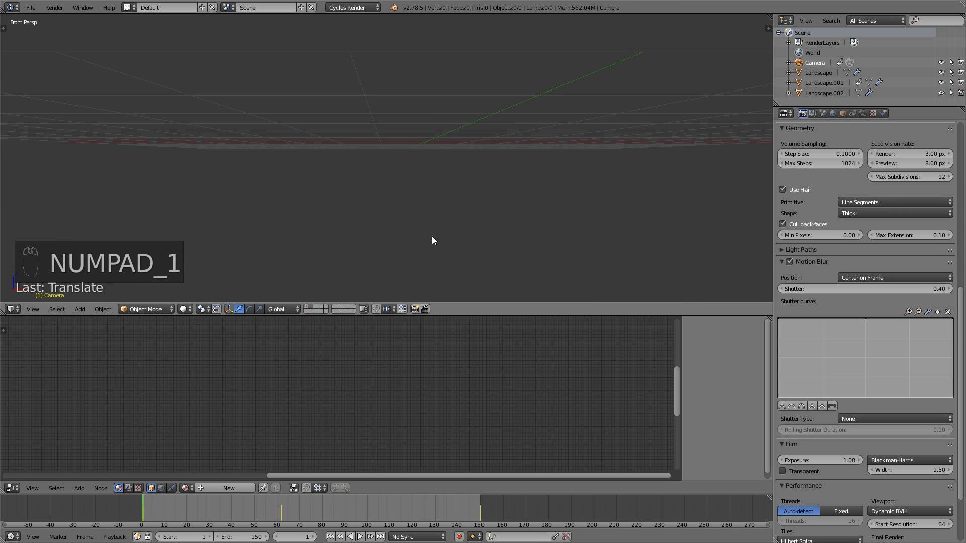
pyautogui.press('KP_5')
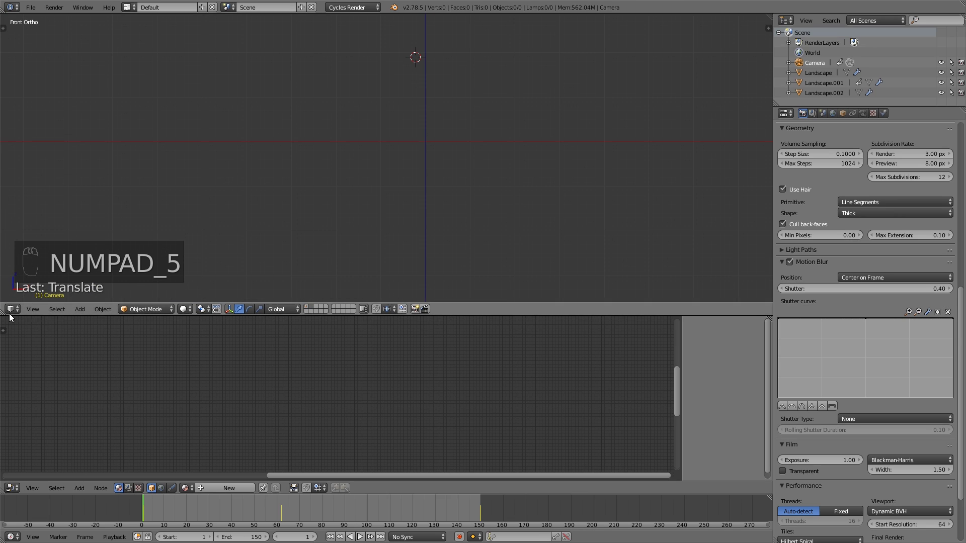
pyautogui.moveTo(58, 317); pyautogui.dragTo(56, 331)
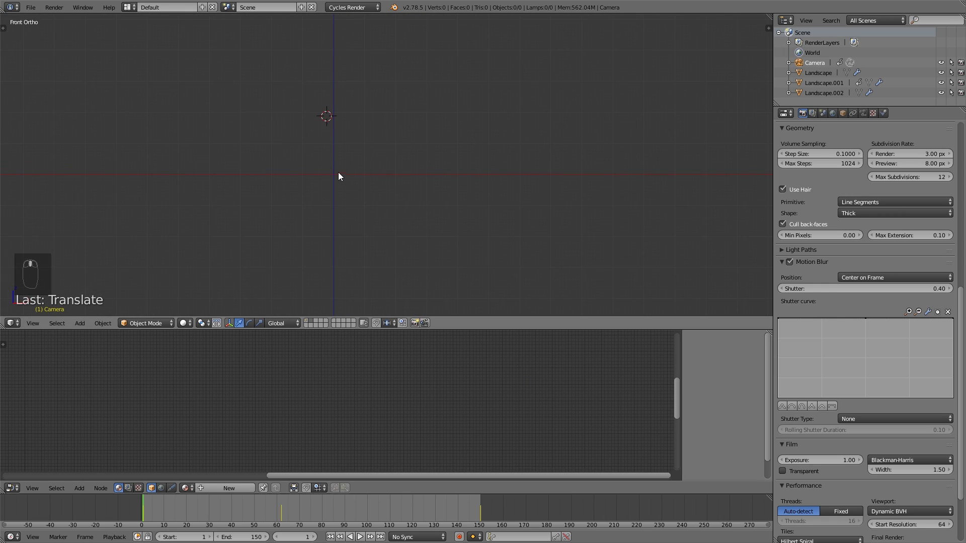
# - Snap the 3D cursor to the scene centre and add a cube mesh there
pyautogui.hotkey('shift', 's')
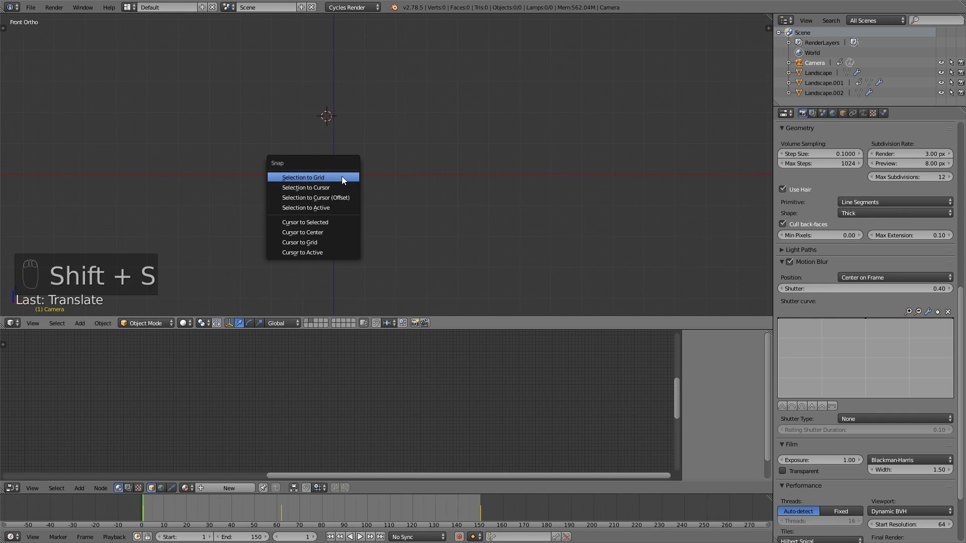
pyautogui.click(321, 232)
pyautogui.hotkey('shift', 'a')
pyautogui.moveTo(338, 172)
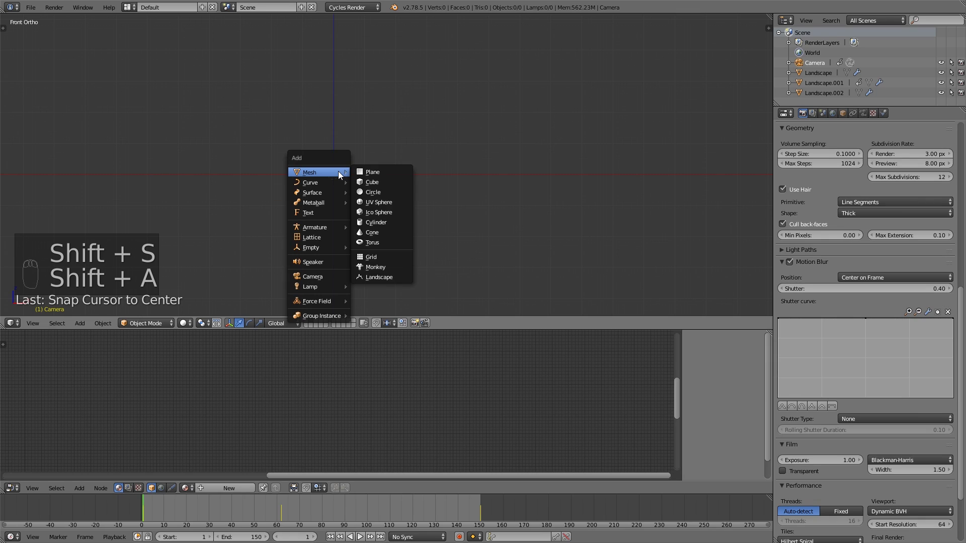
pyautogui.click(378, 183)
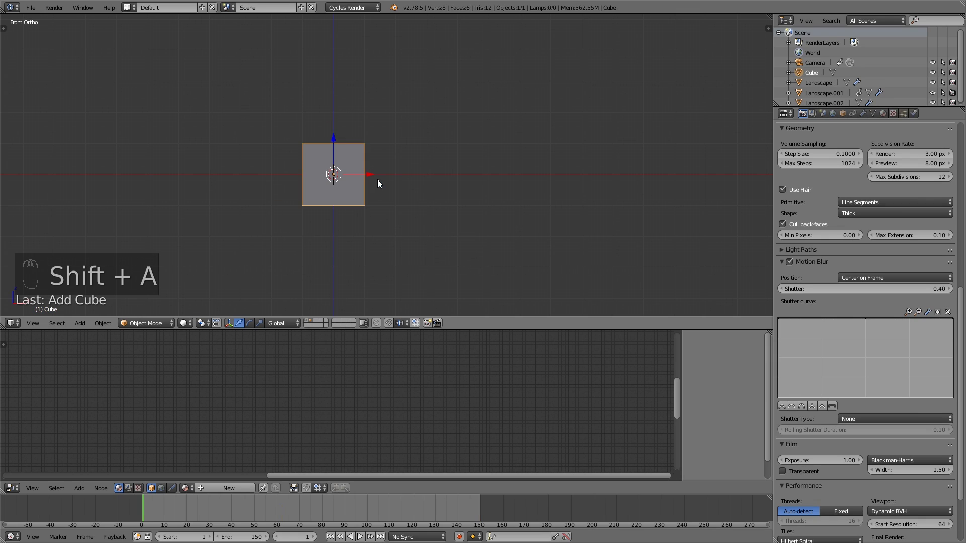
# - In Edit Mode, extrude the cube's visible positive-X edge twice along X, by about 3 units each
pyautogui.press('Tab')
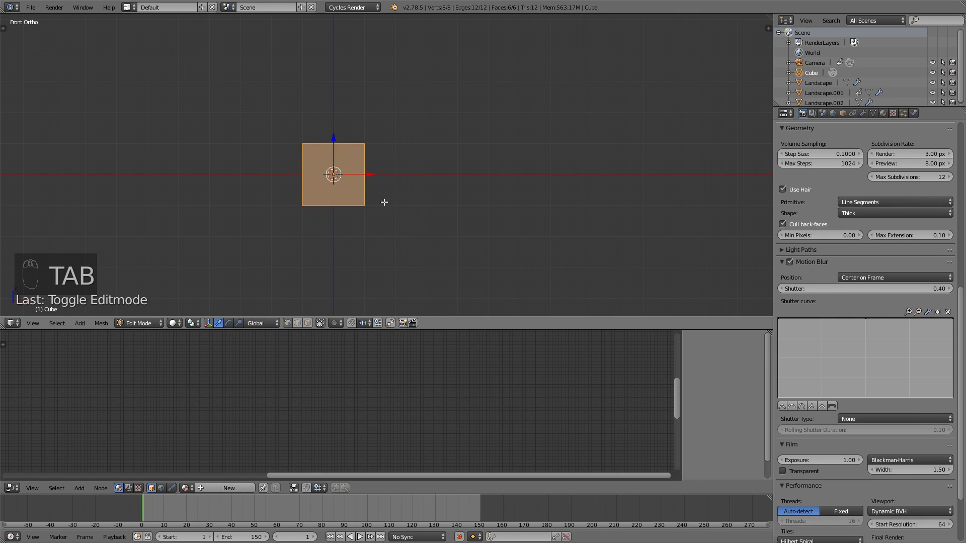
pyautogui.press('a')
pyautogui.press('b')
pyautogui.moveTo(406, 230); pyautogui.dragTo(336, 93)
pyautogui.keyDown('shift'); pyautogui.moveTo(408, 173); pyautogui.dragTo(364, 163, button='middle'); pyautogui.keyUp('shift')
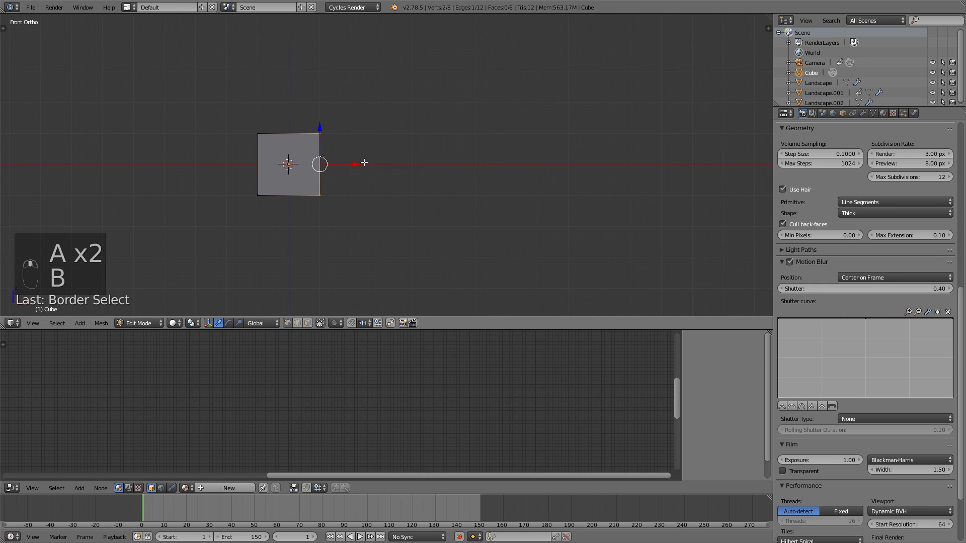
pyautogui.press('e')
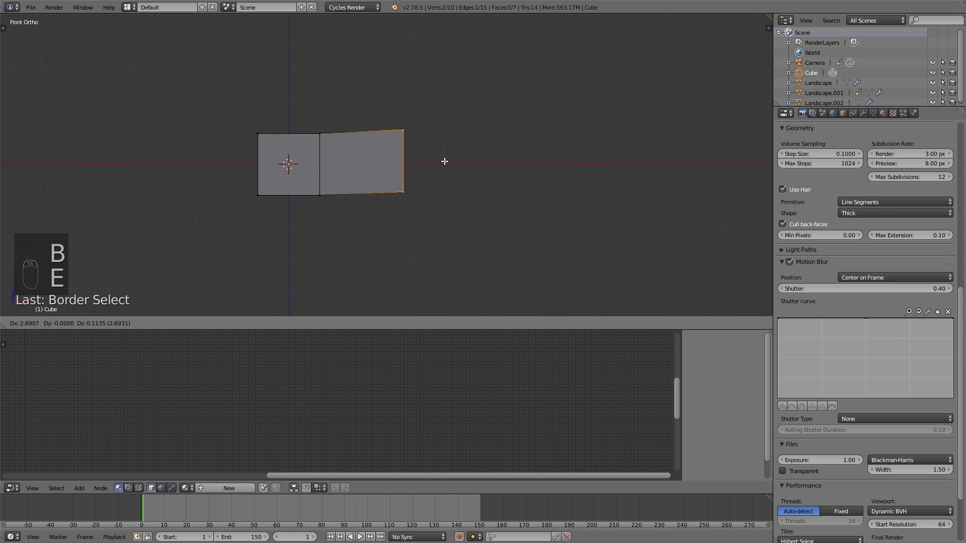
pyautogui.click(452, 165)
pyautogui.press('e')
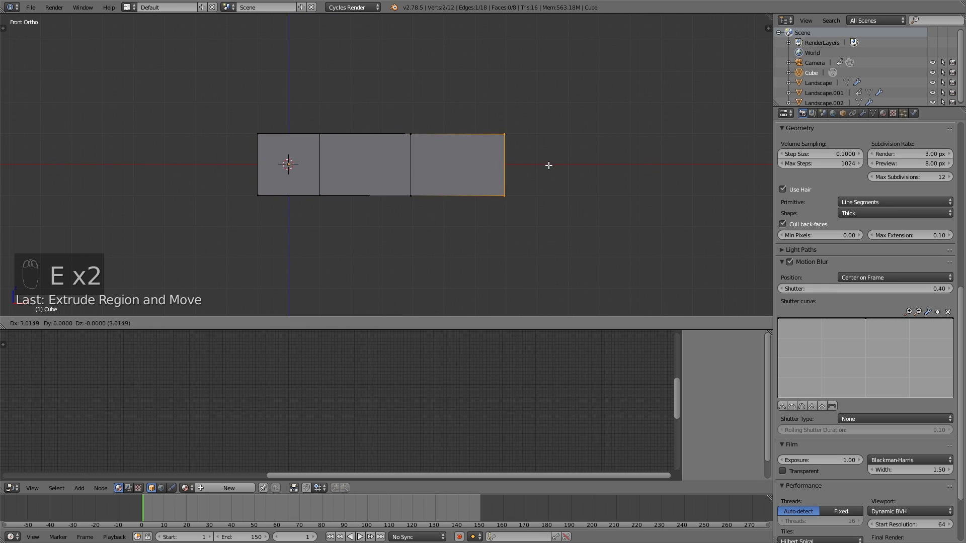
pyautogui.click(549, 165)
# - Extrude the middle section's top edge upward to form a car cabin profile
pyautogui.press('a')
pyautogui.press('b')
pyautogui.moveTo(438, 152); pyautogui.dragTo(309, 104)
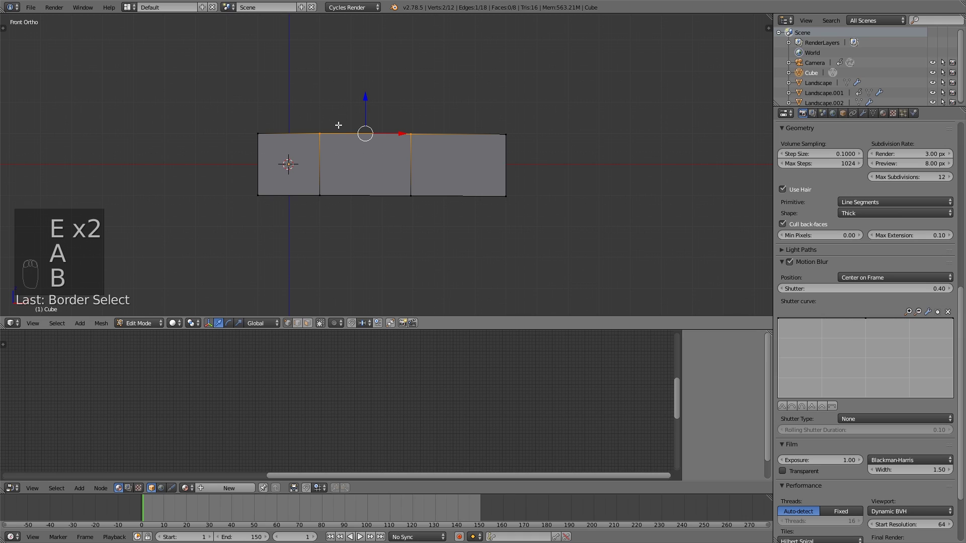
pyautogui.press('e')
pyautogui.click(339, 83)
# - Move the cabin's two lower corner vertices outward to slope both ends of the cabin
pyautogui.press('a')
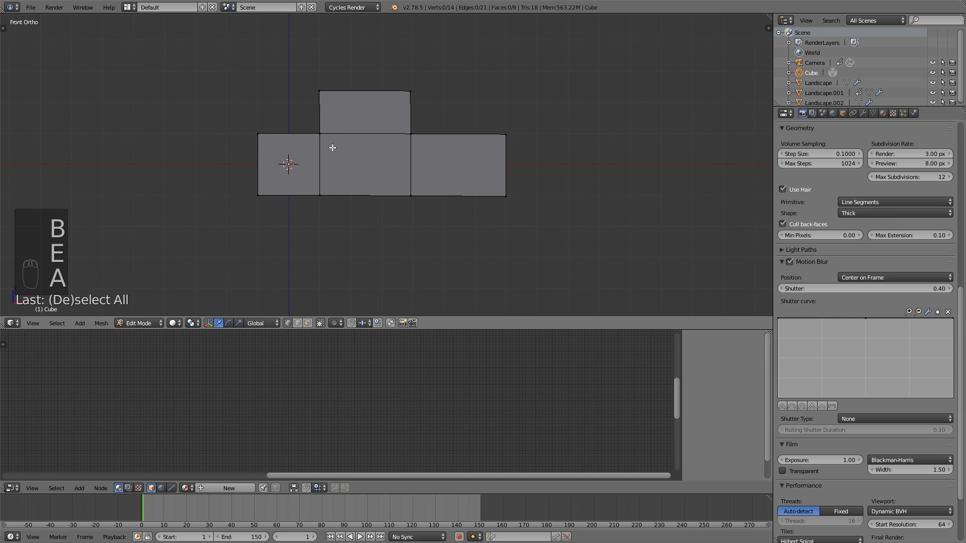
pyautogui.press('b')
pyautogui.moveTo(310, 128); pyautogui.dragTo(330, 134)
pyautogui.press('g')
pyautogui.click(317, 134)
pyautogui.press('a')
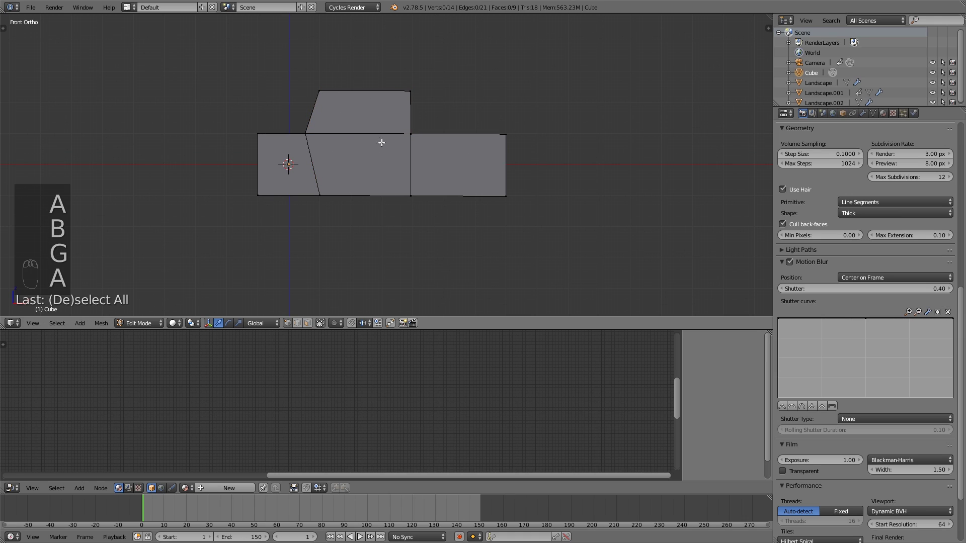
pyautogui.press('b')
pyautogui.moveTo(431, 143); pyautogui.dragTo(403, 119)
pyautogui.press('g')
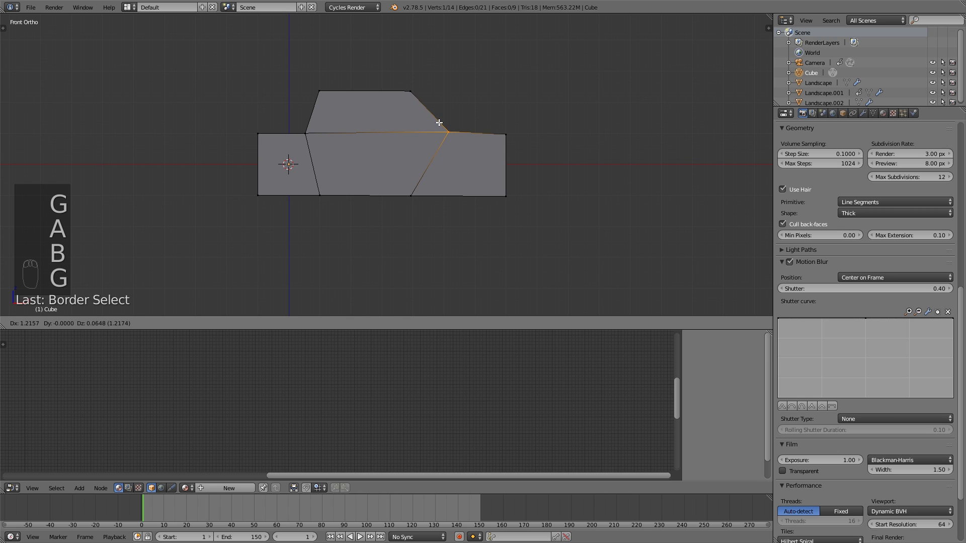
pyautogui.click(438, 210)
# - Try repositioning the bottom vertex of the divider between the middle and outermost body sections
pyautogui.press('a')
pyautogui.press('b')
pyautogui.moveTo(437, 216); pyautogui.dragTo(409, 197)
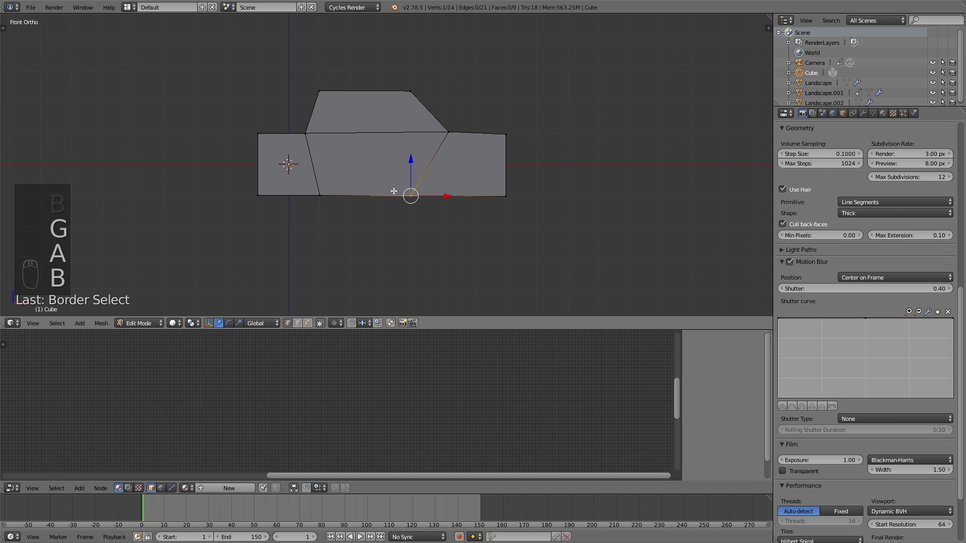
pyautogui.press('g')
pyautogui.click(402, 214)
# - Leave Edit Mode, view the car shape at an angle and undo its modelling back to the plain cube
pyautogui.press('a')
pyautogui.press('Tab')
pyautogui.moveTo(442, 193); pyautogui.dragTo(444, 171, button='middle')
pyautogui.hotkey('ctrl', 'z')
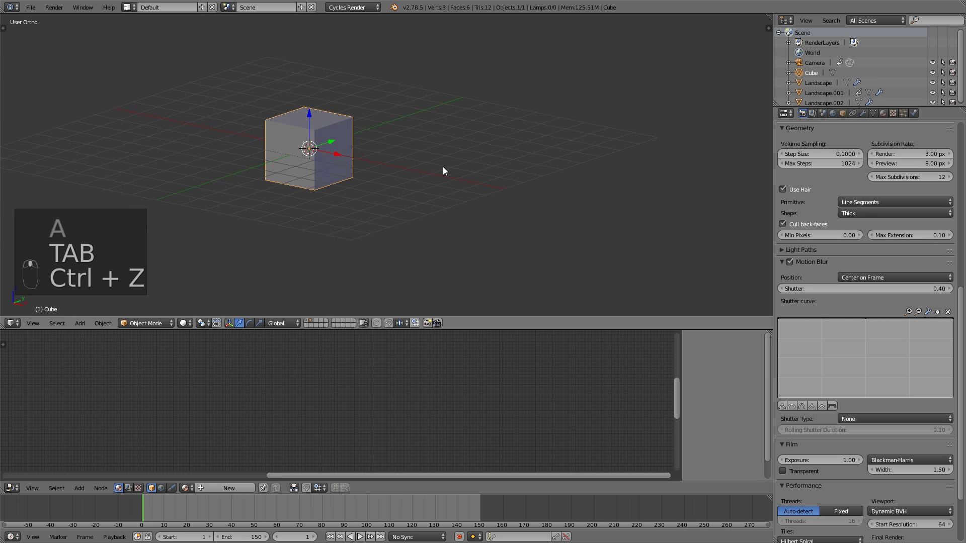
# - Extrude the cube's +X side face outward twice in front view to form a three-section body
pyautogui.press('Tab')
pyautogui.rightClick(340, 154)
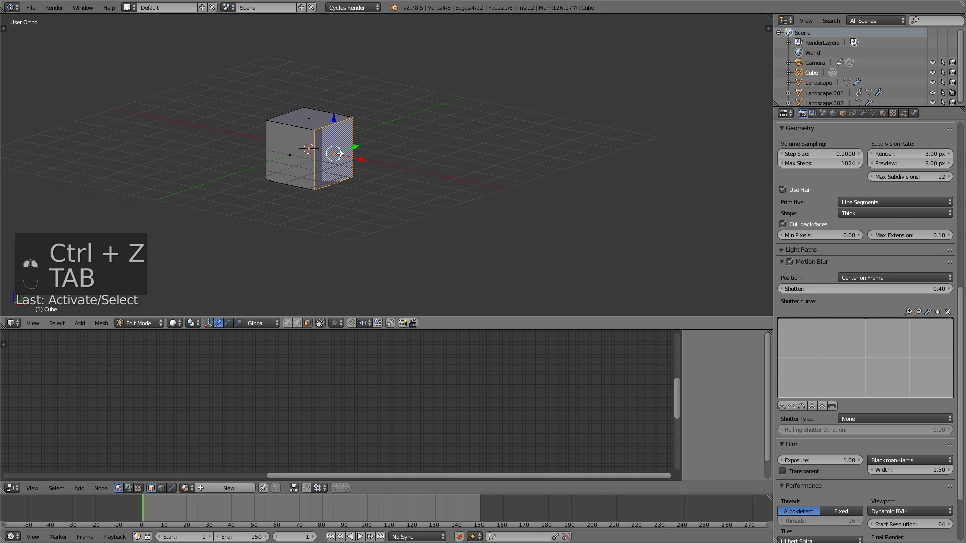
pyautogui.press('KP_1')
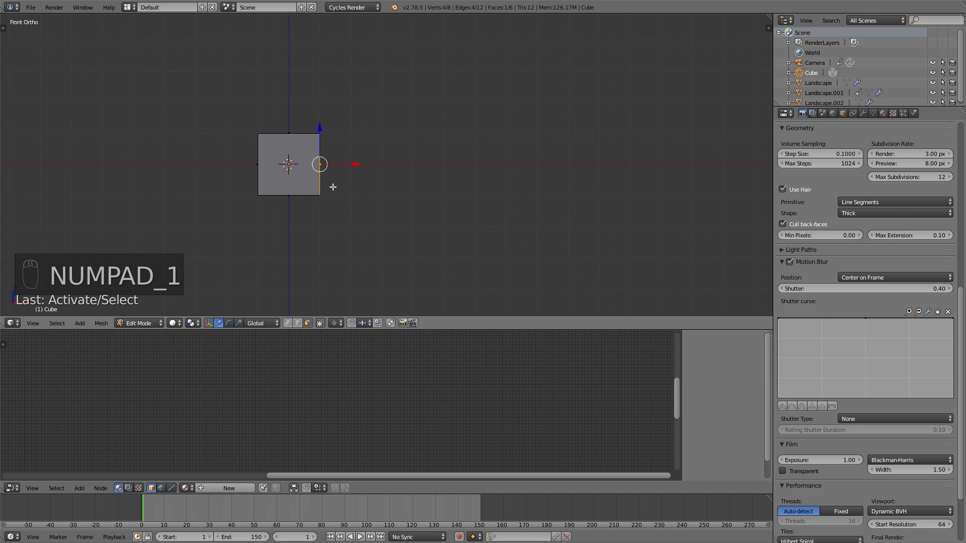
pyautogui.press('e')
pyautogui.click(403, 186)
pyautogui.press('e')
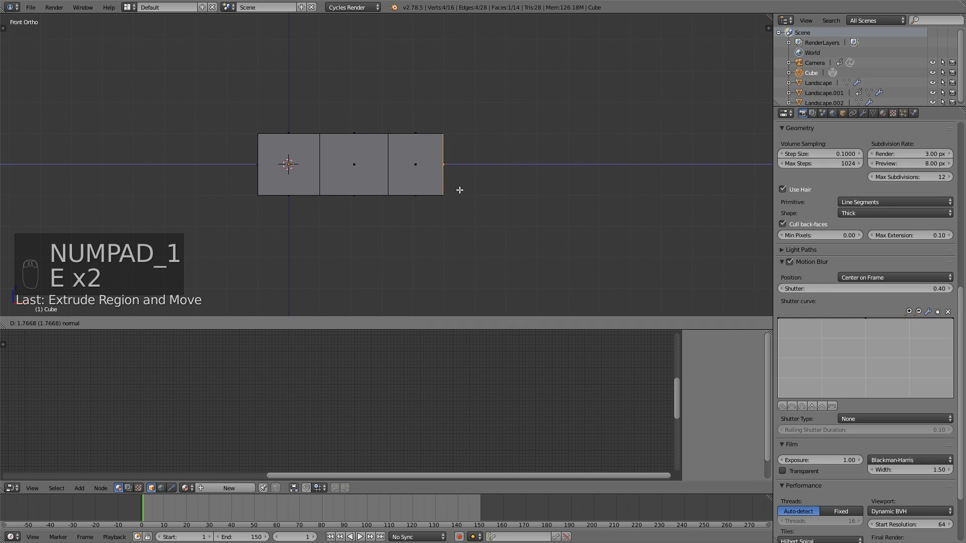
pyautogui.click(479, 187)
# - Extrude the top face of the middle section upward to form a raised block
pyautogui.rightClick(356, 137)
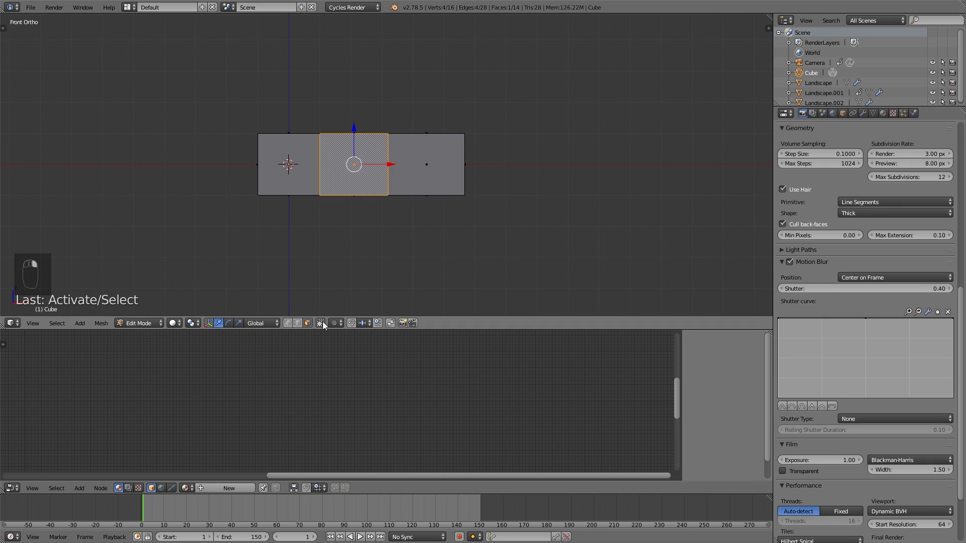
pyautogui.rightClick(357, 131)
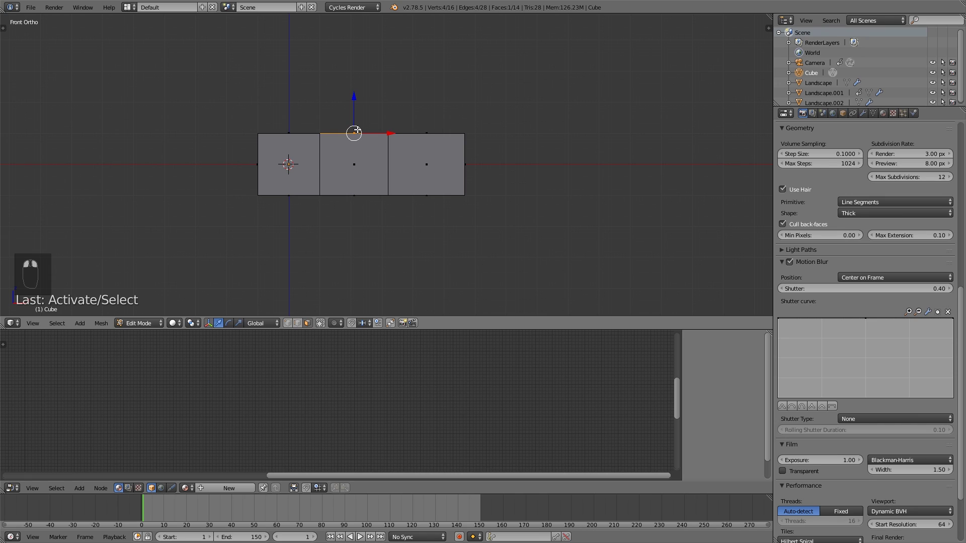
pyautogui.press('e')
pyautogui.click(355, 87)
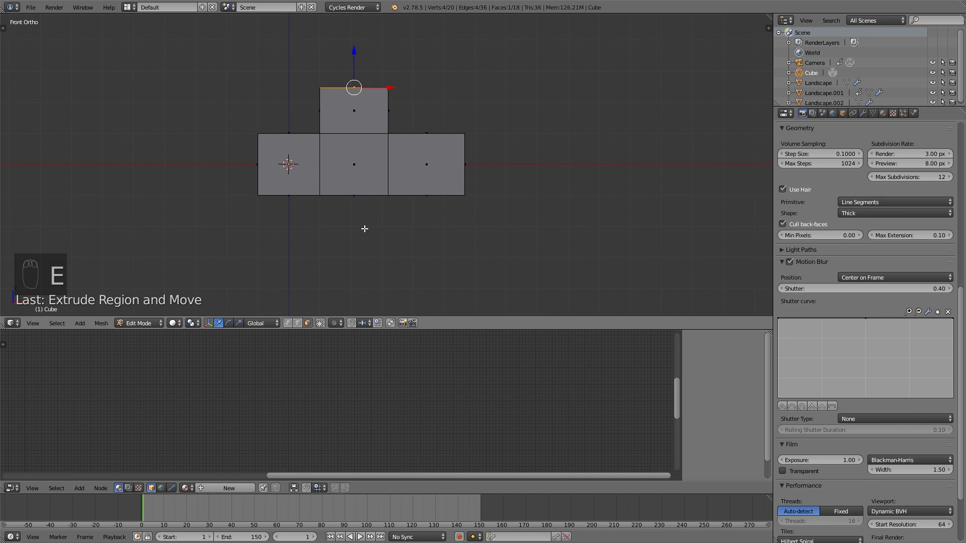
# - Move the raised block's two lower corner vertices outward along X to slope both of its ends
pyautogui.click(297, 325)
pyautogui.rightClick(320, 133)
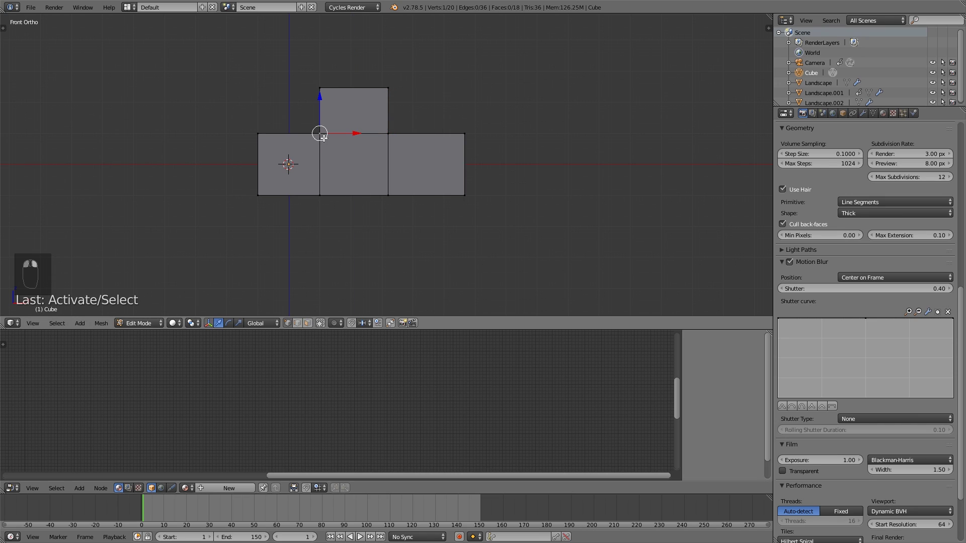
pyautogui.moveTo(358, 134); pyautogui.dragTo(344, 138)
pyautogui.press('a')
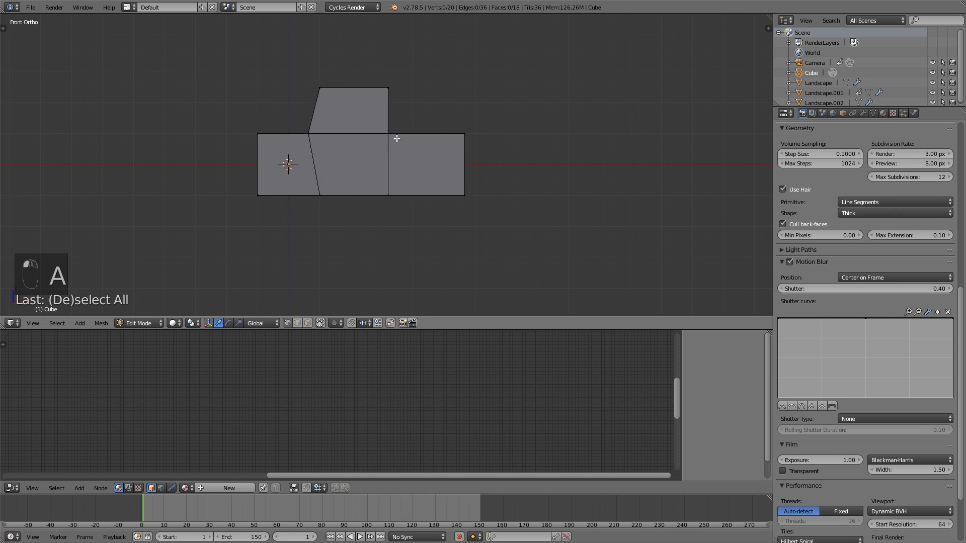
pyautogui.rightClick(395, 137)
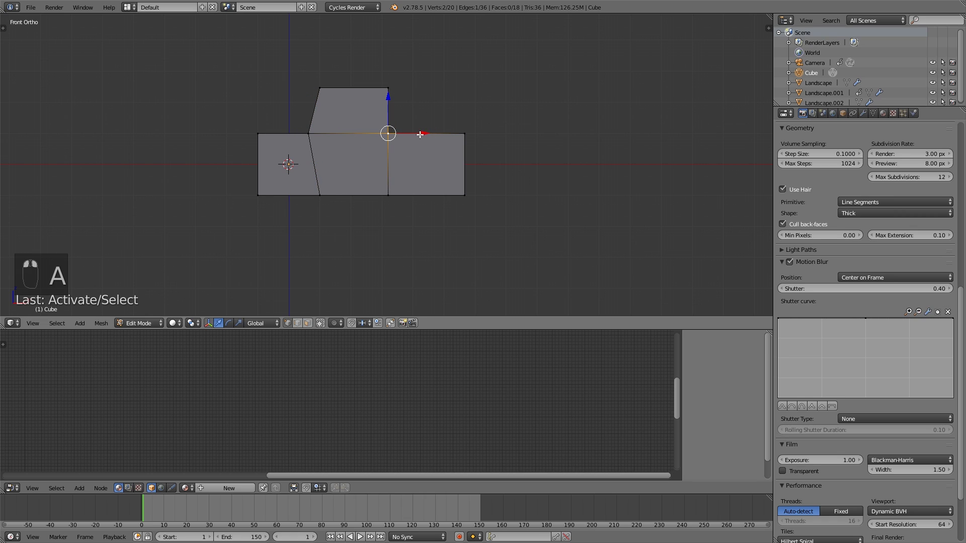
pyautogui.moveTo(420, 135); pyautogui.dragTo(447, 135)
pyautogui.press('a')
pyautogui.press('a')
# - Raise the bottom corner vertices at the body's +X end slightly
pyautogui.press('b')
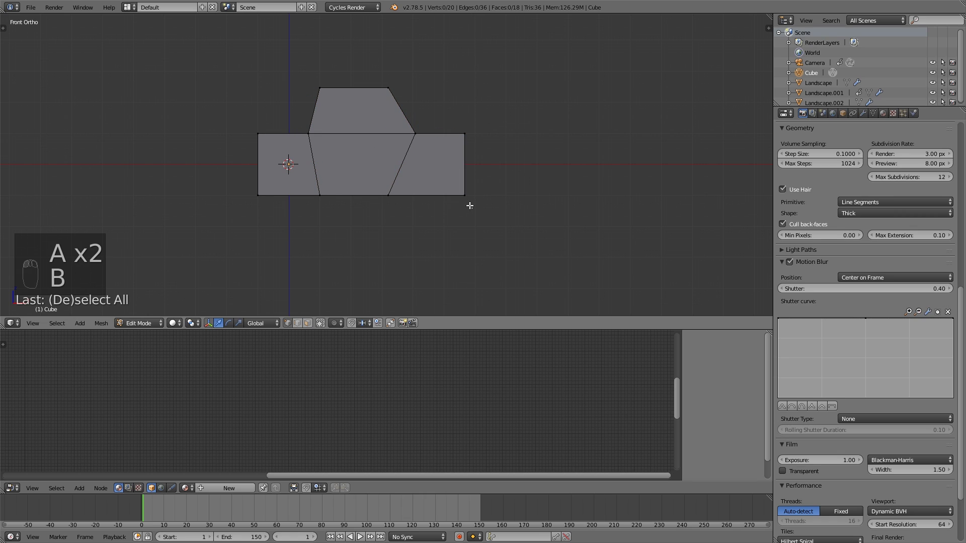
pyautogui.moveTo(470, 206); pyautogui.dragTo(437, 176)
pyautogui.press('g')
pyautogui.click(452, 176)
pyautogui.press('a')
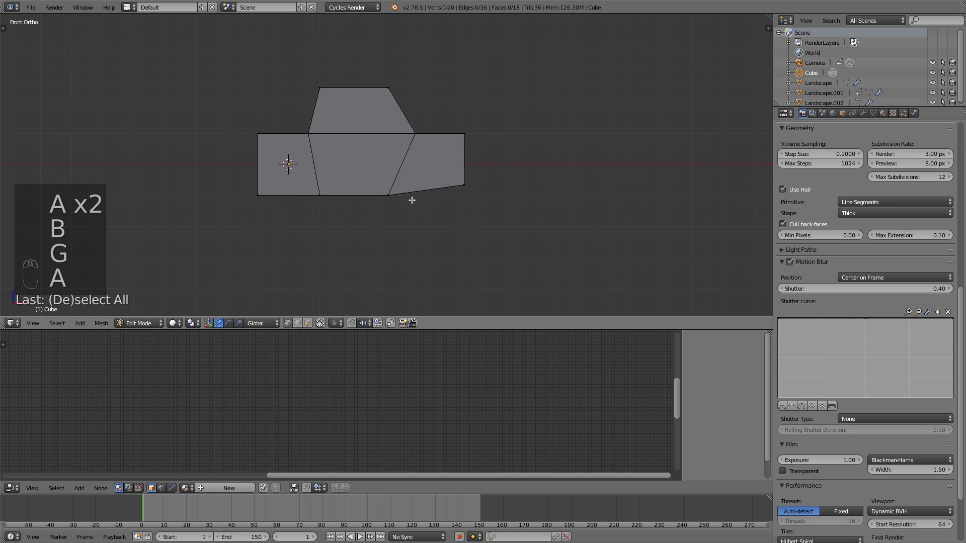
# - Shift the middle section's bottom vertices slightly down and toward the +X end
pyautogui.press('b')
pyautogui.moveTo(406, 216); pyautogui.dragTo(302, 184)
pyautogui.press('g')
pyautogui.click(441, 171)
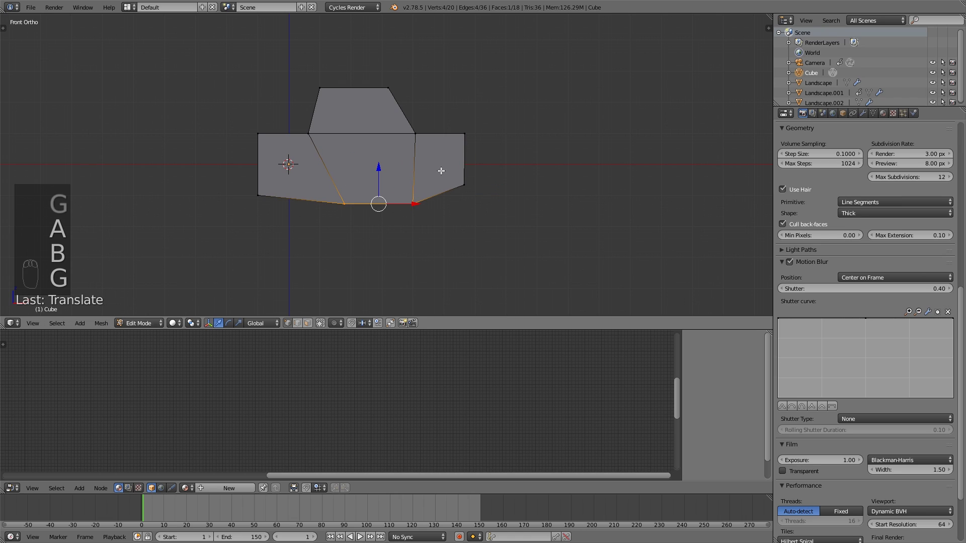
# - Move the top corner vertices at the +X end outward into a point and leave Edit Mode
pyautogui.press('a')
pyautogui.press('b')
pyautogui.moveTo(494, 154); pyautogui.dragTo(453, 109)
pyautogui.press('g')
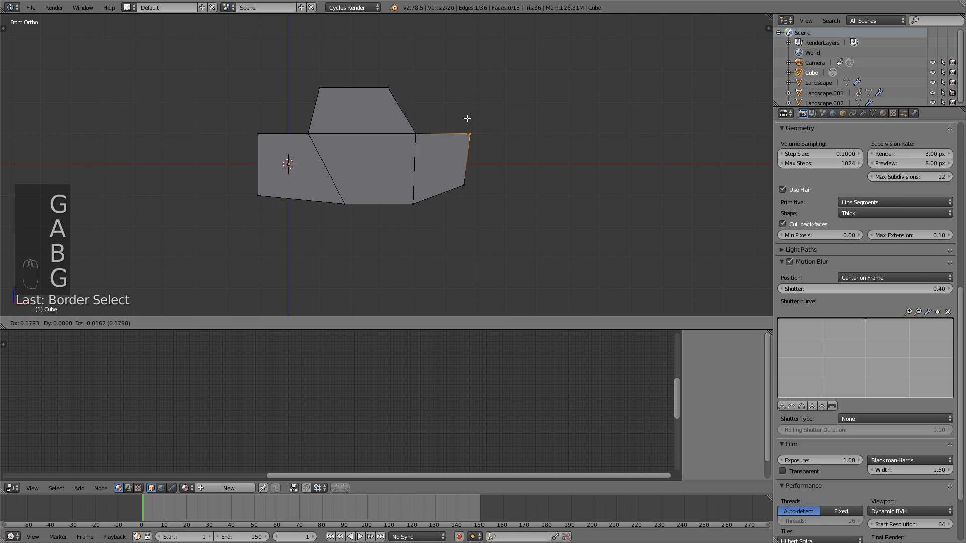
pyautogui.click(495, 130)
pyautogui.press('Tab')
pyautogui.moveTo(505, 117)
pyautogui.mouseDown(button='middle')
pyautogui.moveTo(400, 138)
pyautogui.moveTo(494, 126)
pyautogui.mouseUp(button='middle')
pyautogui.scroll(2, 533, 148)
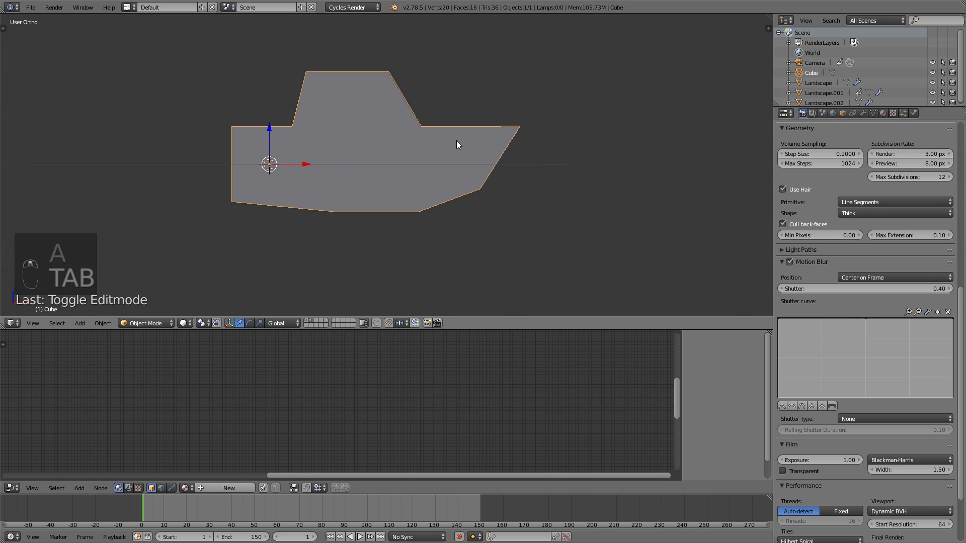
# - Add a Subdivision Surface modifier to the shape and set its view level to 4
pyautogui.press('Tab')
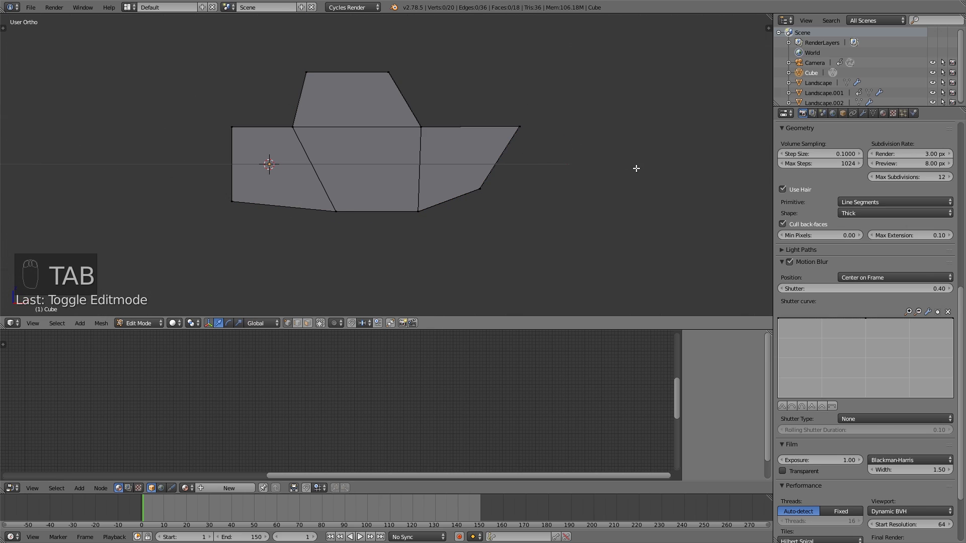
pyautogui.click(862, 113)
pyautogui.click(835, 147)
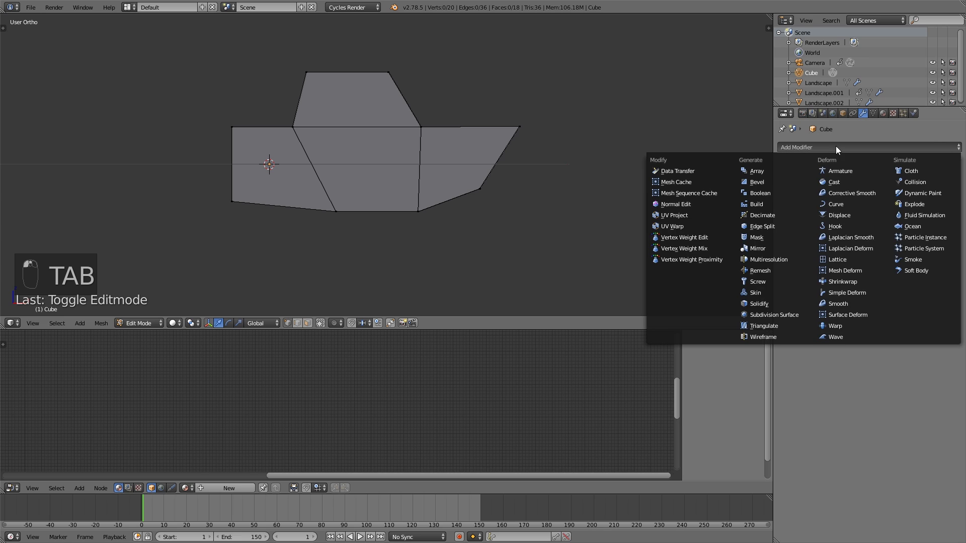
pyautogui.click(779, 314)
pyautogui.click(862, 213)
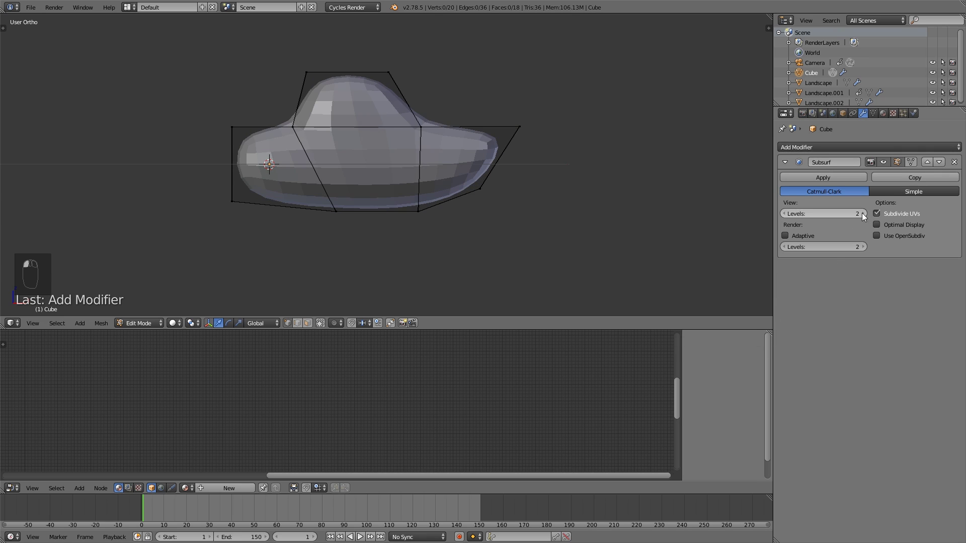
pyautogui.click(863, 214)
pyautogui.click(863, 213)
pyautogui.click(863, 213)
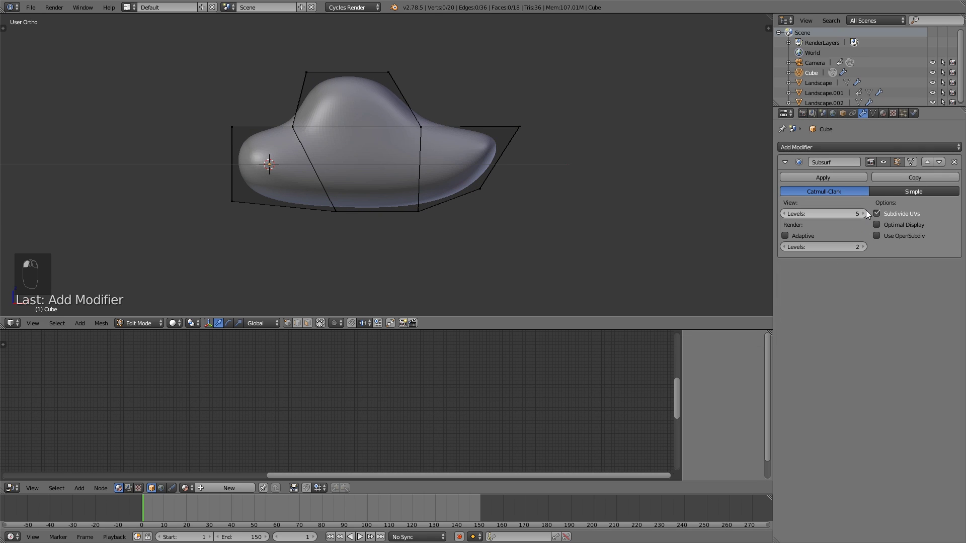
pyautogui.click(786, 213)
# - Add a Displace modifier with a new texture and show that texture's settings
pyautogui.click(813, 146)
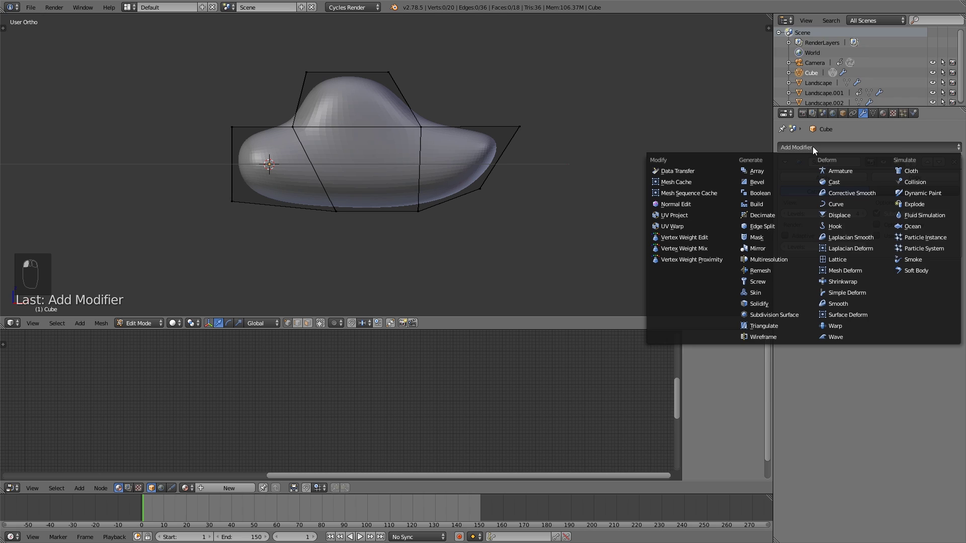
pyautogui.click(855, 215)
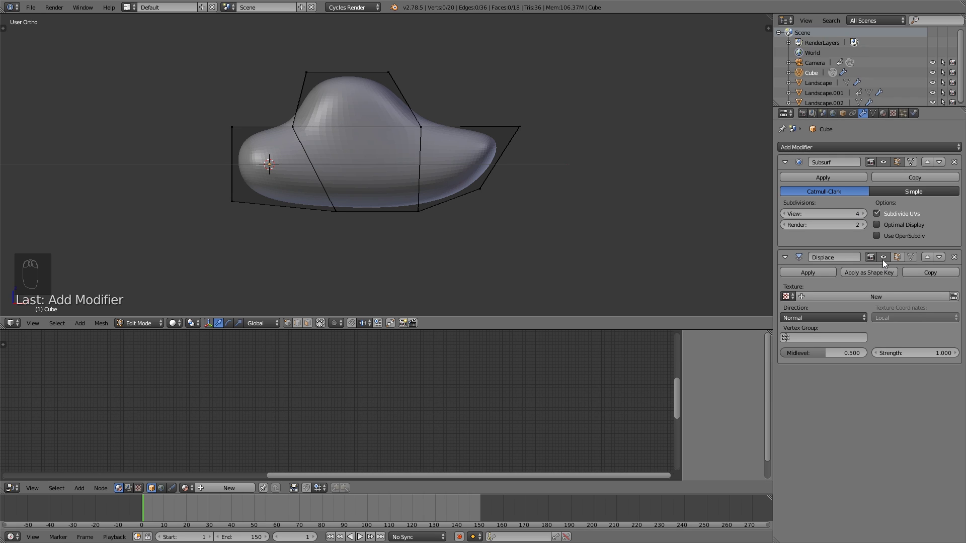
pyautogui.click(892, 297)
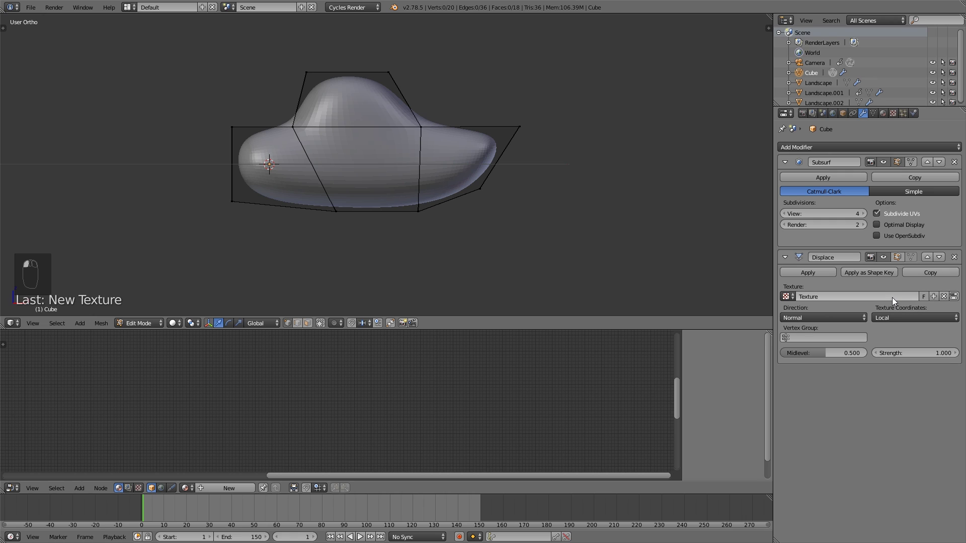
pyautogui.click(892, 113)
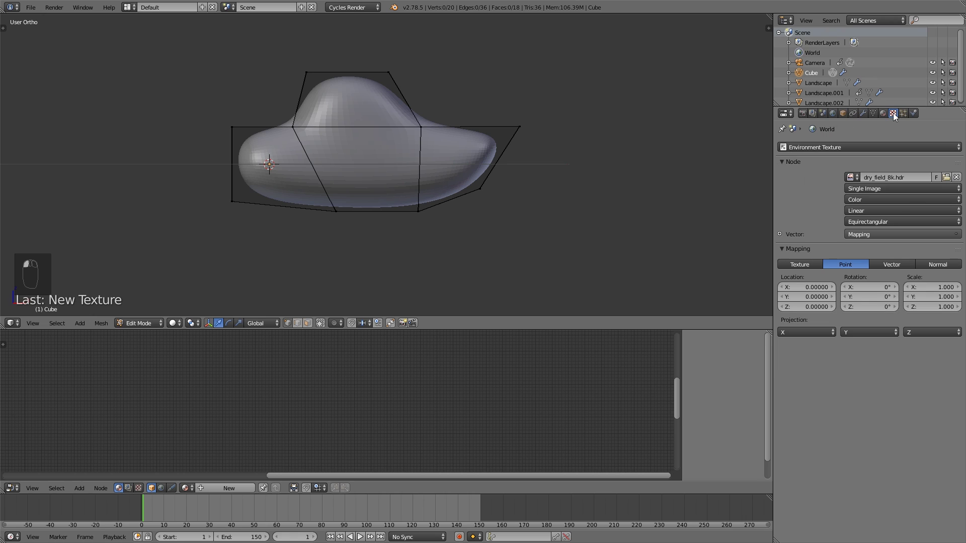
pyautogui.click(840, 145)
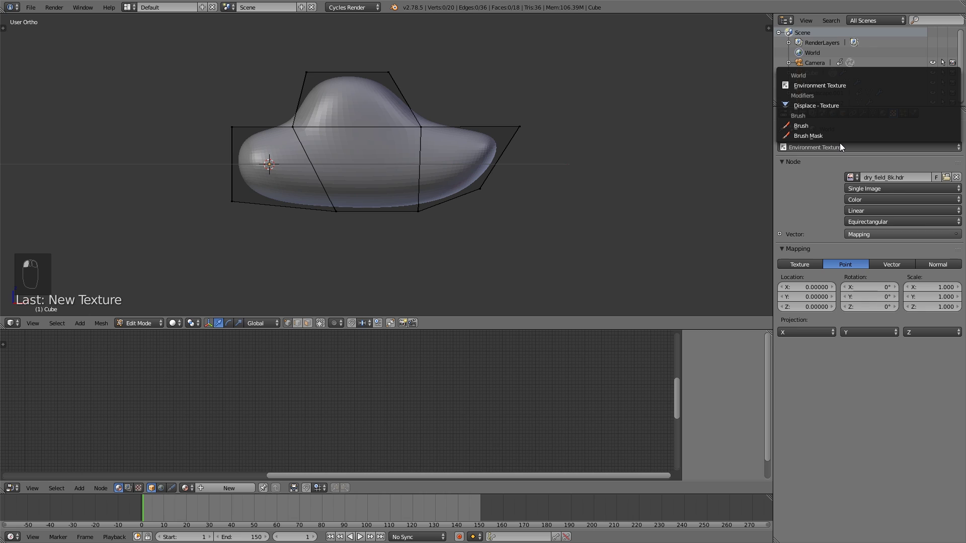
pyautogui.click(856, 104)
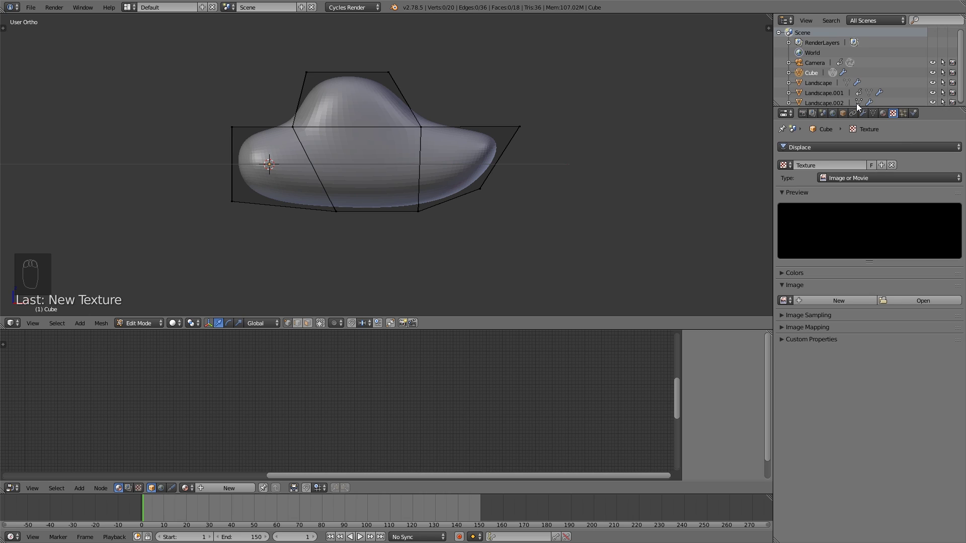
# - Set the displacement texture's type to Clouds with a size of 0.85 and return to Object Mode
pyautogui.click(849, 176)
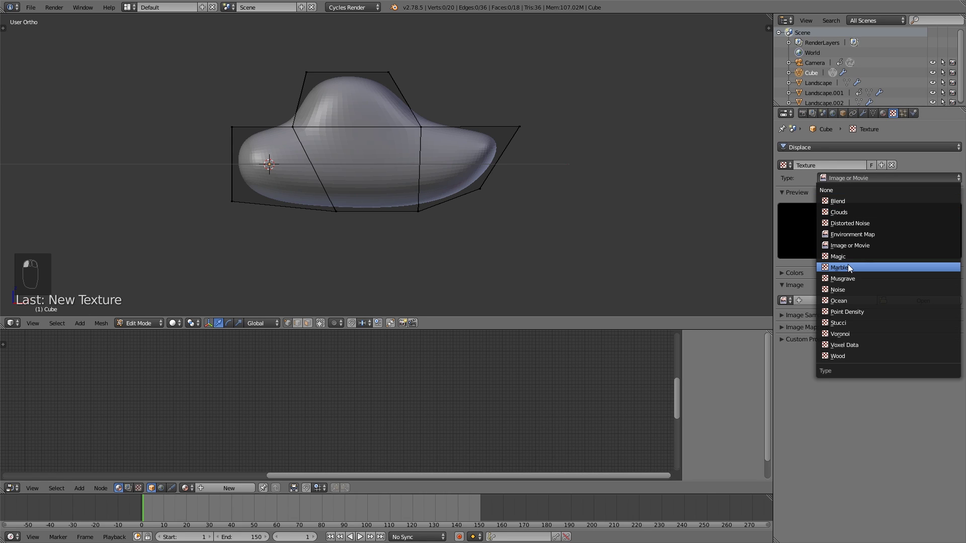
pyautogui.click(872, 212)
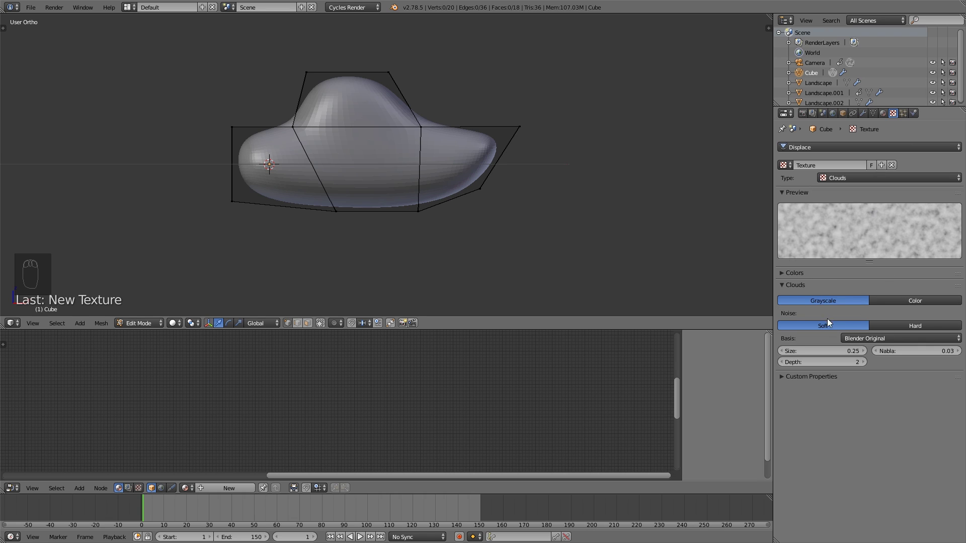
pyautogui.press('Tab')
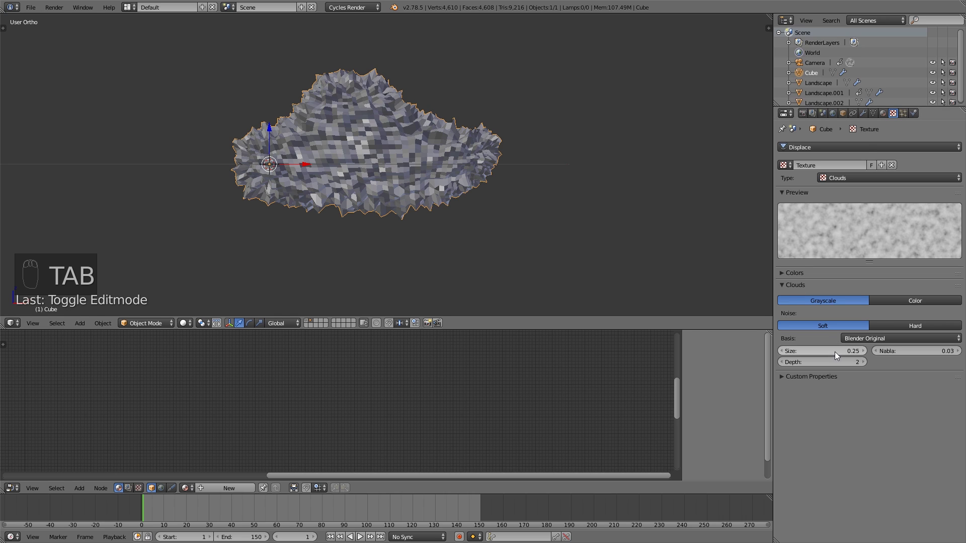
pyautogui.moveTo(835, 351); pyautogui.dragTo(895, 352)
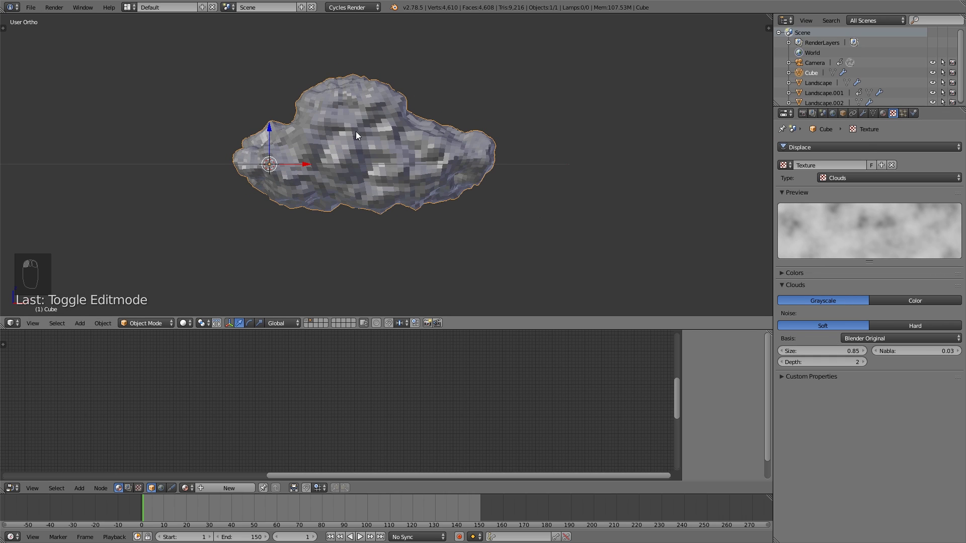
# - Apply smooth shading to the displaced shape
pyautogui.press('t')
pyautogui.click(39, 168)
pyautogui.press('t')
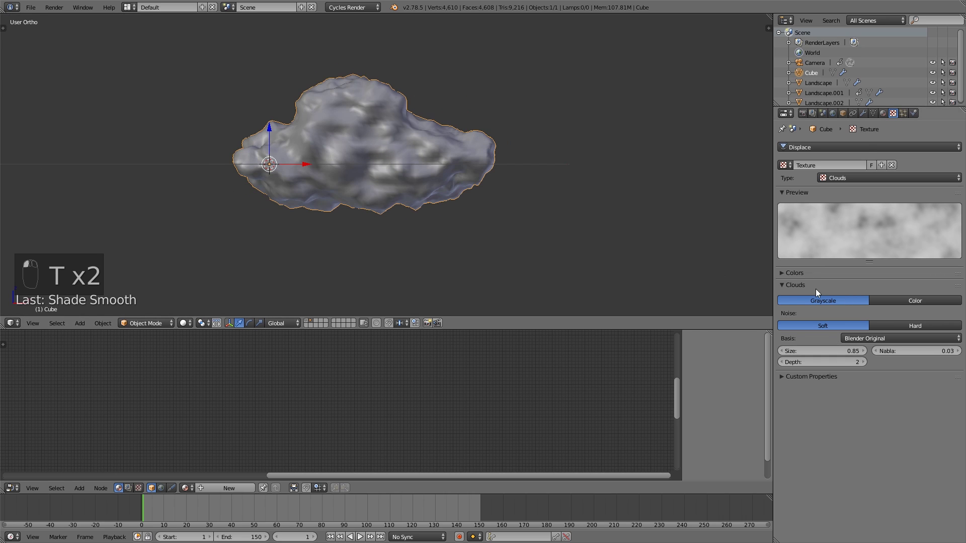
# - Reduce the Clouds texture's size to 0.65
pyautogui.moveTo(907, 350); pyautogui.dragTo(921, 351)
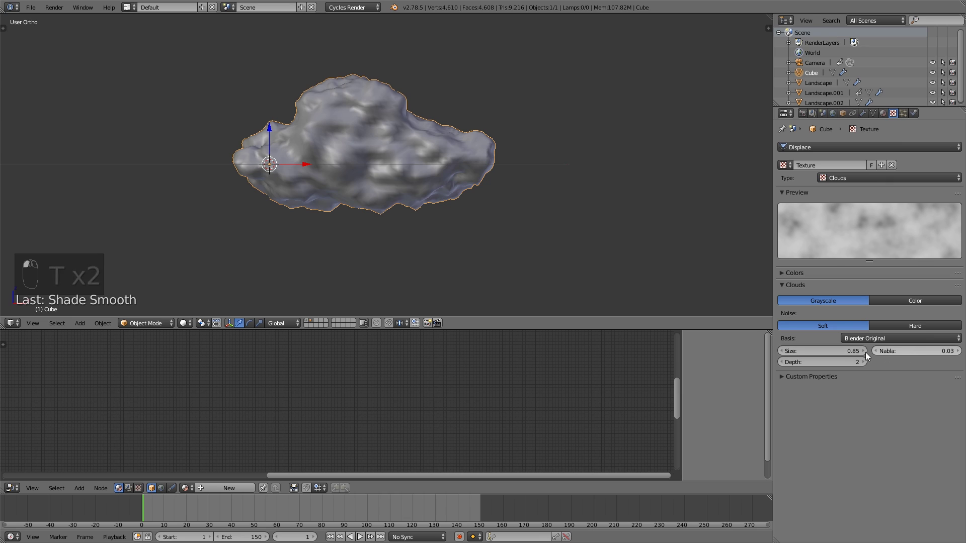
pyautogui.click(781, 351)
pyautogui.click(780, 352)
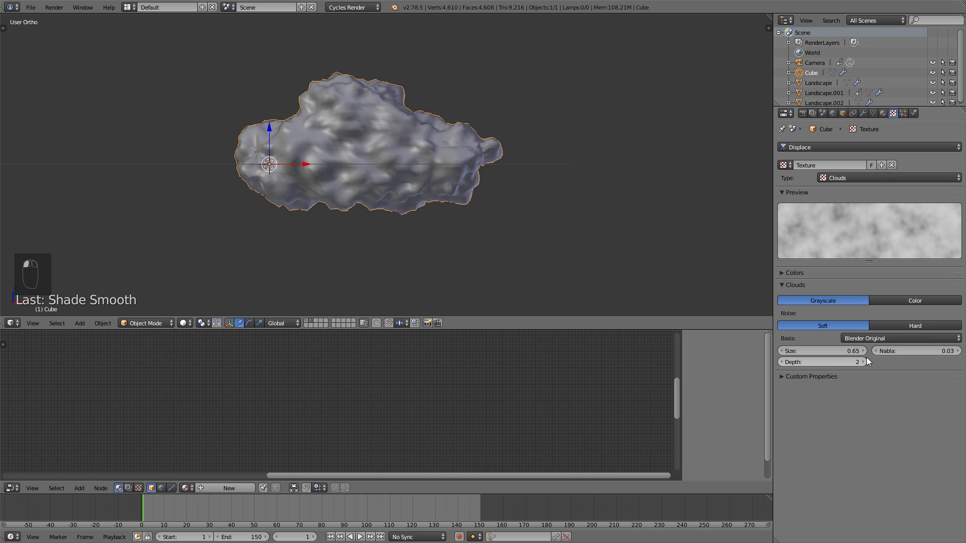
# - Set the Displace modifier's strength to 1.2 and view the shape from the front
pyautogui.click(863, 113)
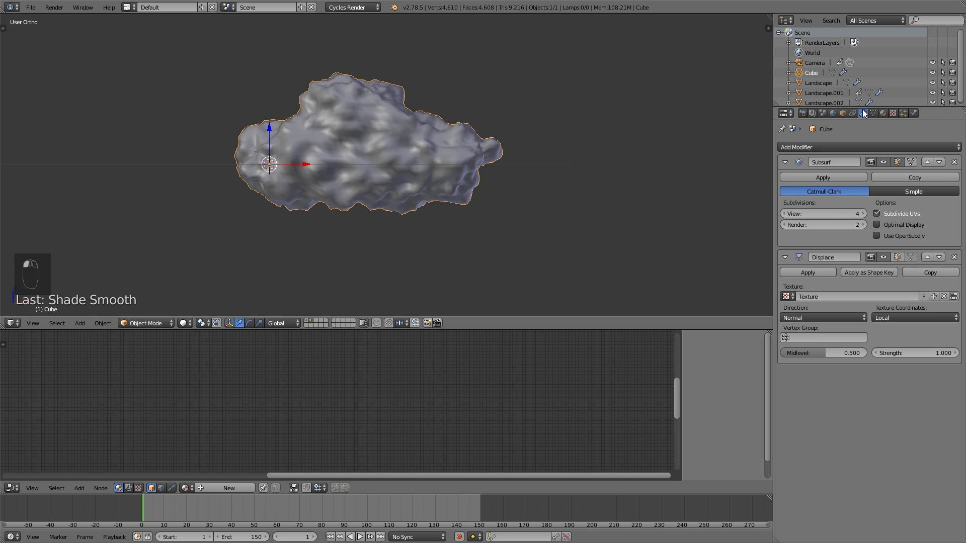
pyautogui.moveTo(914, 354); pyautogui.dragTo(939, 353)
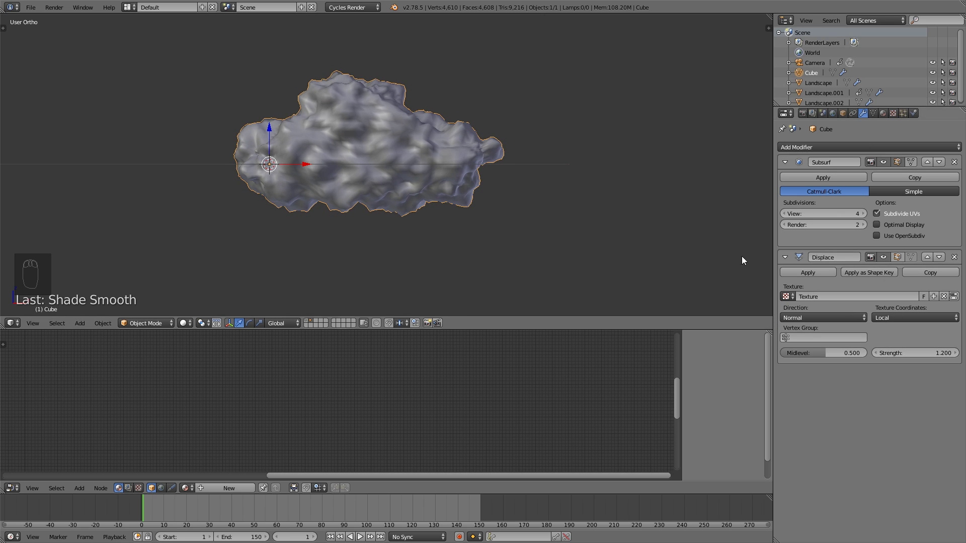
pyautogui.moveTo(508, 201); pyautogui.dragTo(480, 187, button='middle')
pyautogui.press('KP_1')
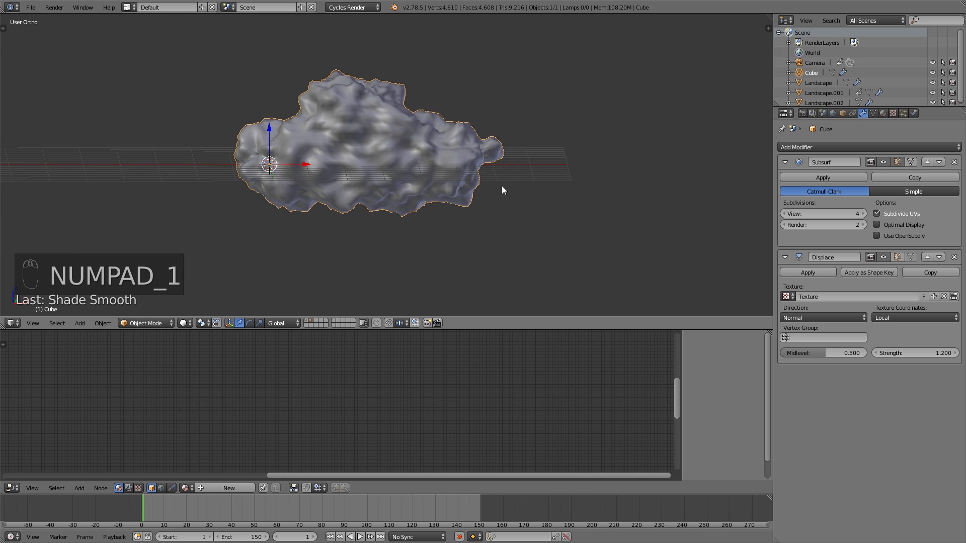
pyautogui.scroll(2, 502, 184)
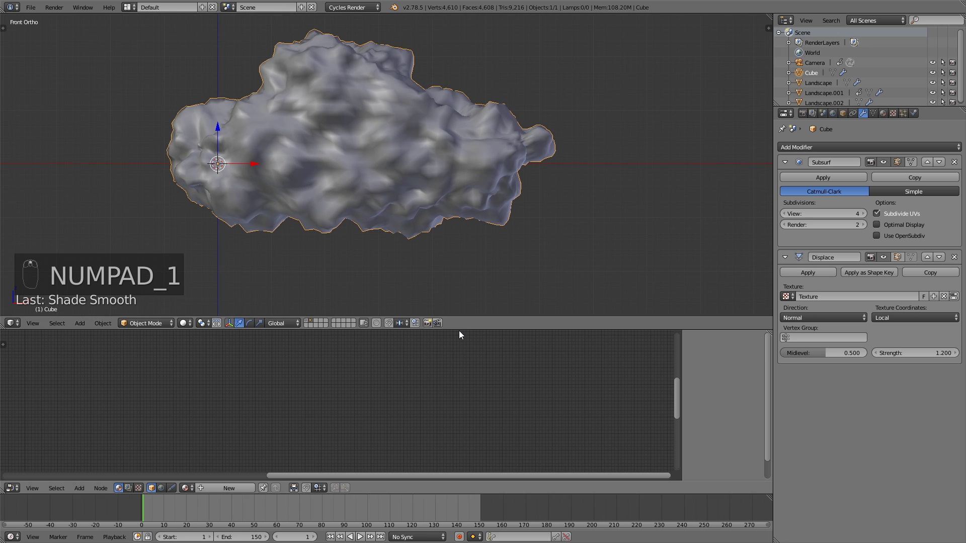
# - Enlarge the node editor, create a new material for the displaced shape and delete its Diffuse BSDF node
pyautogui.moveTo(462, 328); pyautogui.dragTo(443, 245)
pyautogui.keyDown('shift'); pyautogui.moveTo(411, 102); pyautogui.dragTo(389, 126, button='middle'); pyautogui.keyUp('shift')
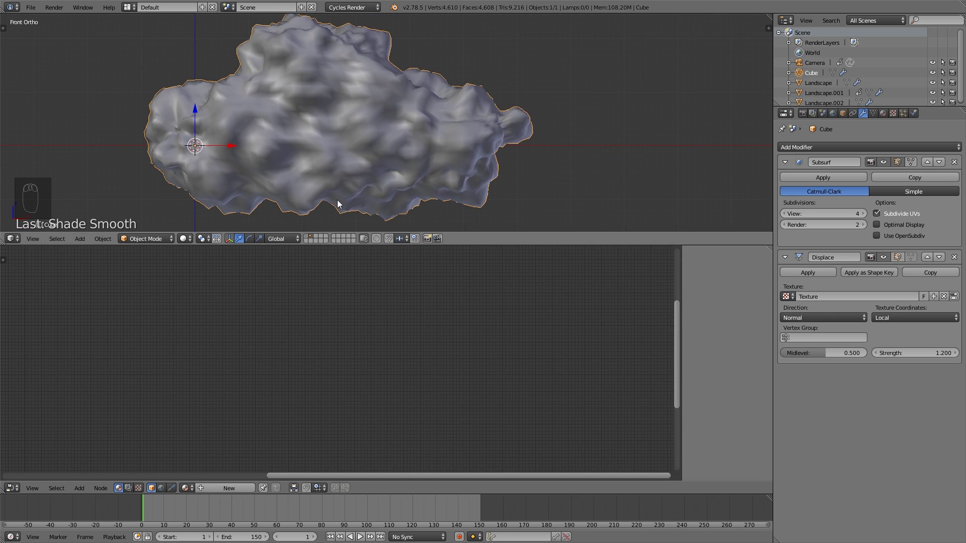
pyautogui.click(231, 488)
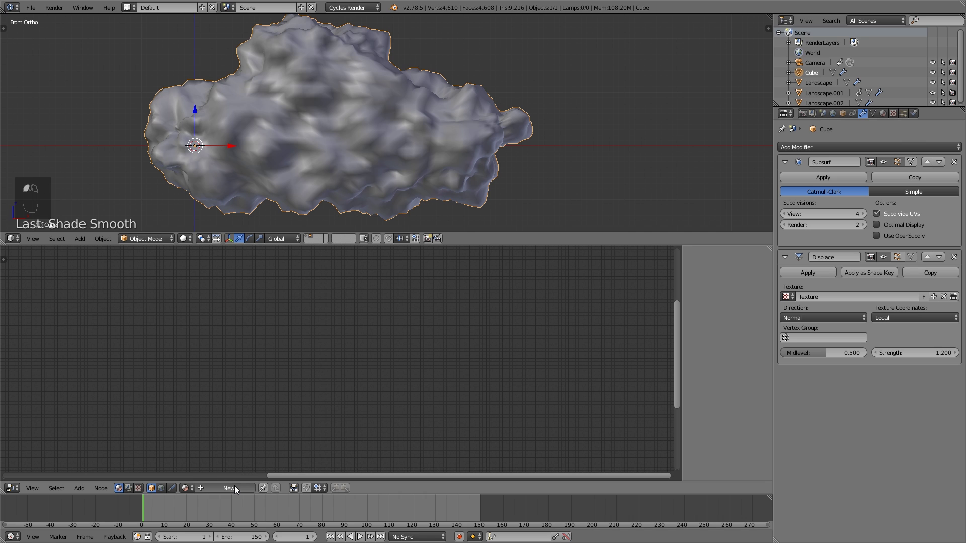
pyautogui.press('Home')
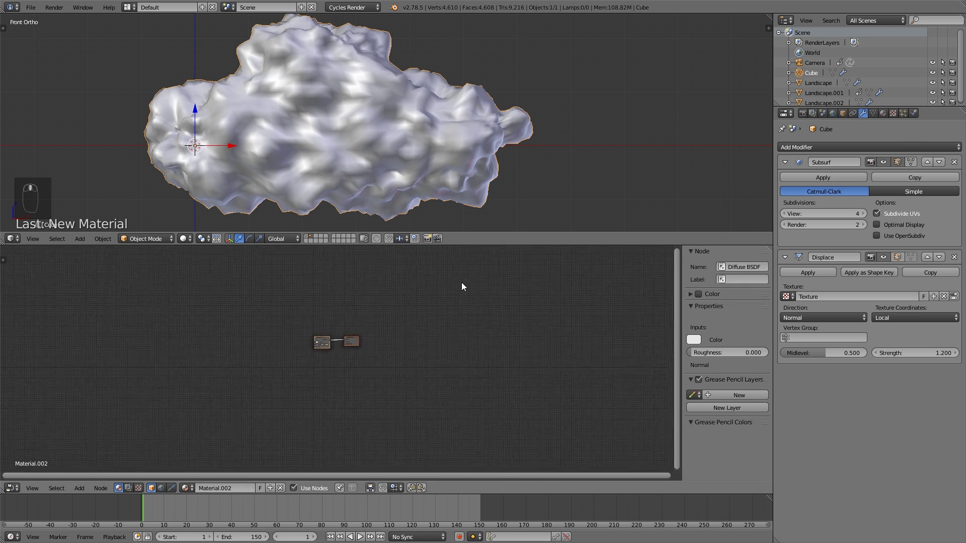
pyautogui.scroll(3, 373, 363)
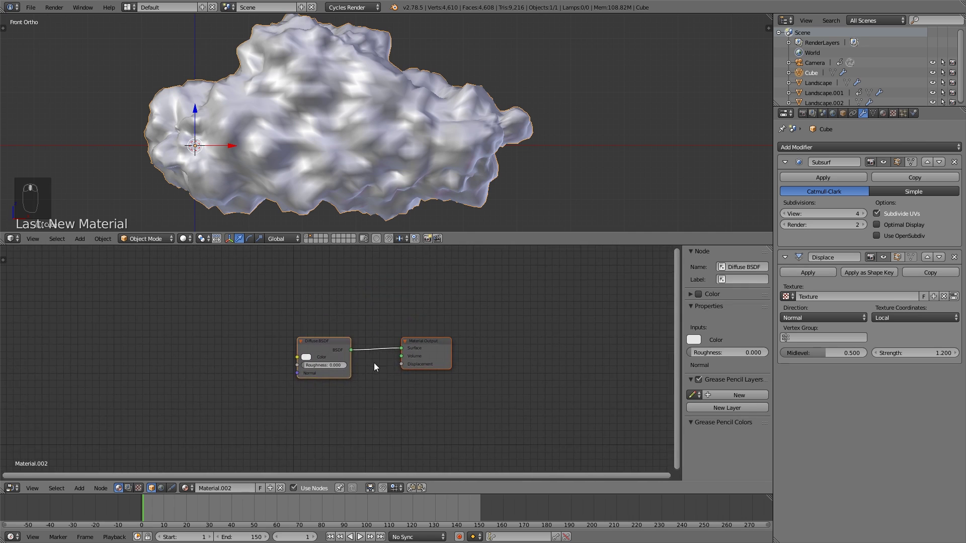
pyautogui.moveTo(324, 334); pyautogui.dragTo(210, 302)
pyautogui.press('x')
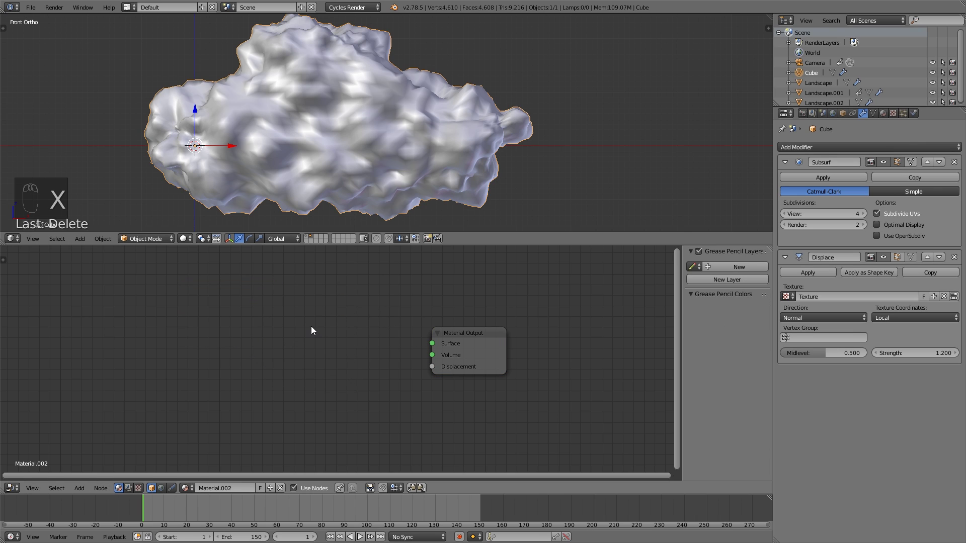
# - Add a Volume Scatter shader and connect it to the Volume input of the Material Output
pyautogui.hotkey('shift', 'a')
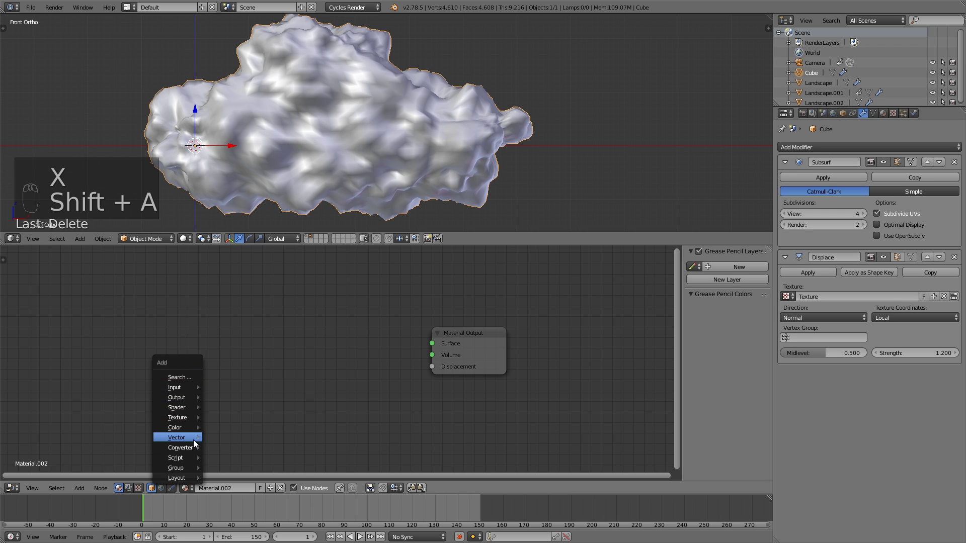
pyautogui.moveTo(180, 408)
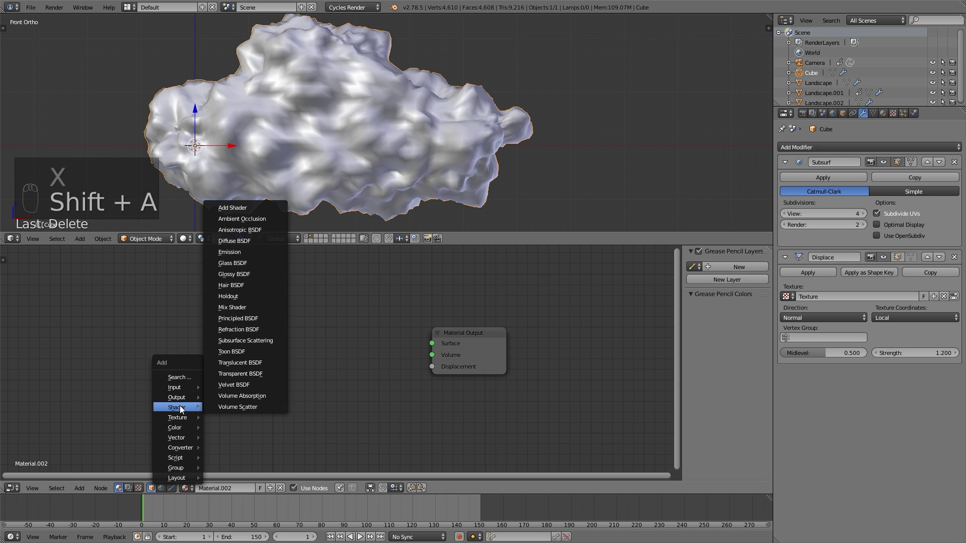
pyautogui.click(264, 398)
pyautogui.click(249, 342)
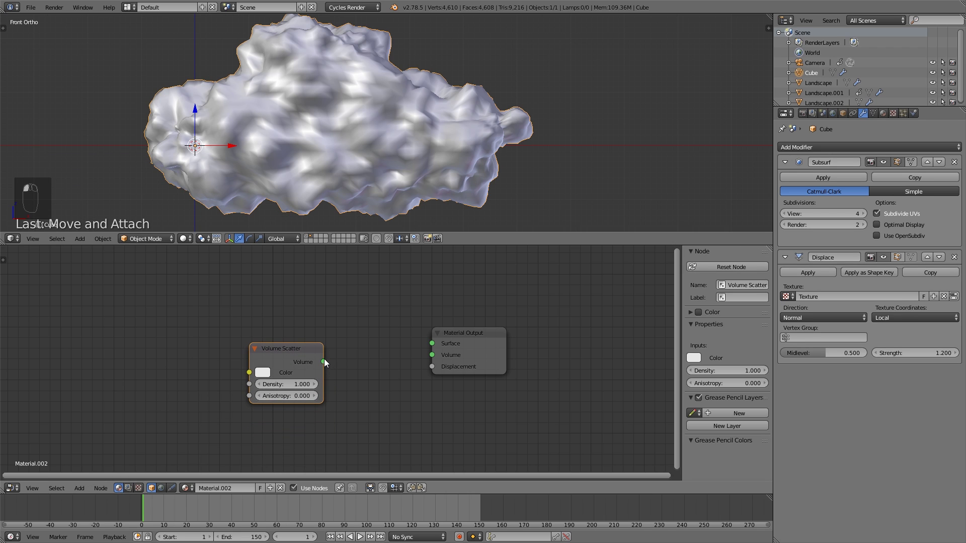
pyautogui.moveTo(323, 362); pyautogui.dragTo(437, 355)
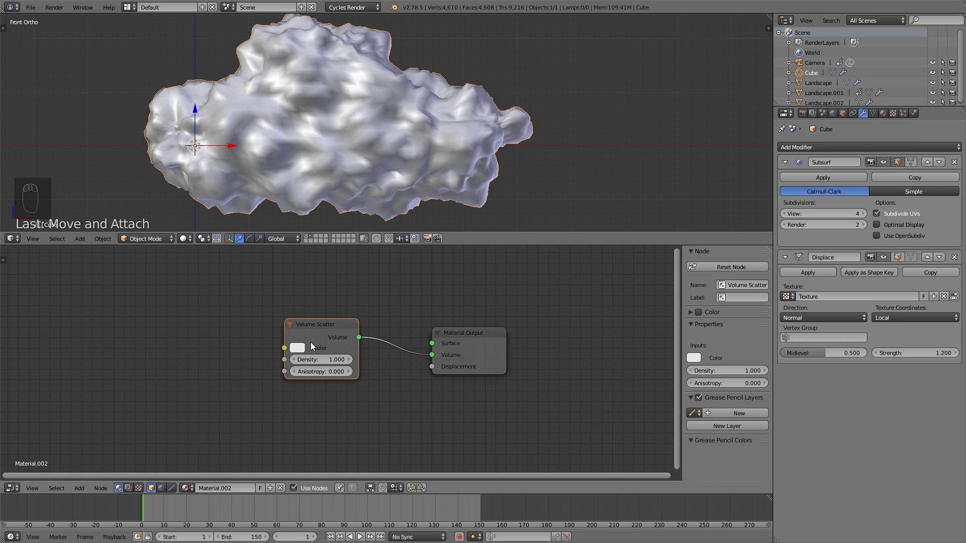
pyautogui.moveTo(323, 323)
pyautogui.mouseDown()
pyautogui.moveTo(321, 333)
pyautogui.moveTo(336, 335)
pyautogui.mouseUp()
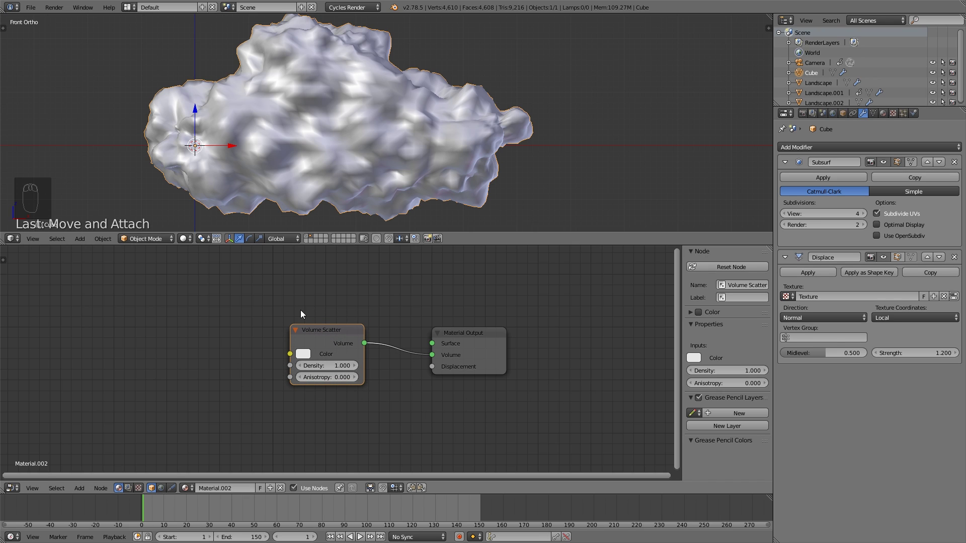
# - Add a Noise Texture node to the far left of the Volume Scatter with scale 3 and distortion 2
pyautogui.scroll(-1, 297, 319)
pyautogui.moveTo(293, 317); pyautogui.dragTo(348, 314, button='middle')
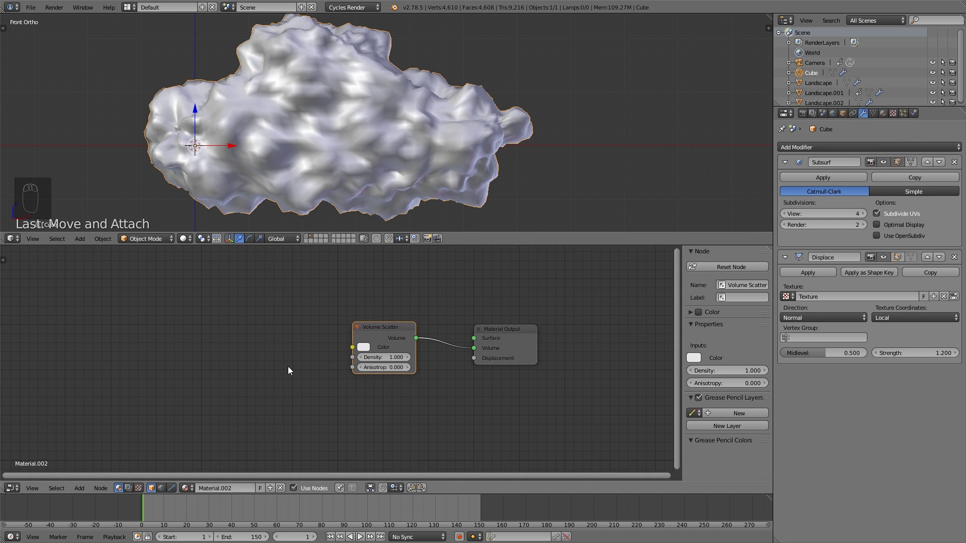
pyautogui.hotkey('shift', 'a')
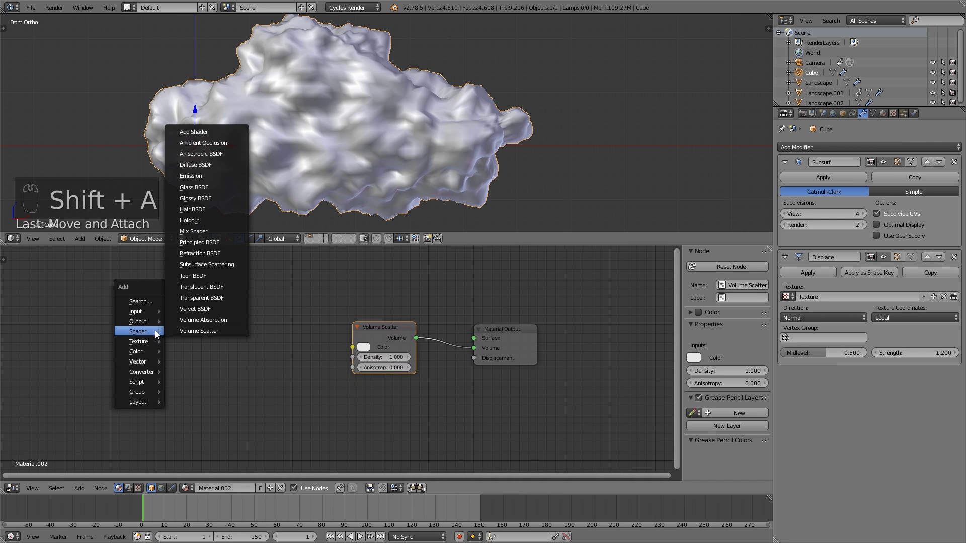
pyautogui.moveTo(151, 342)
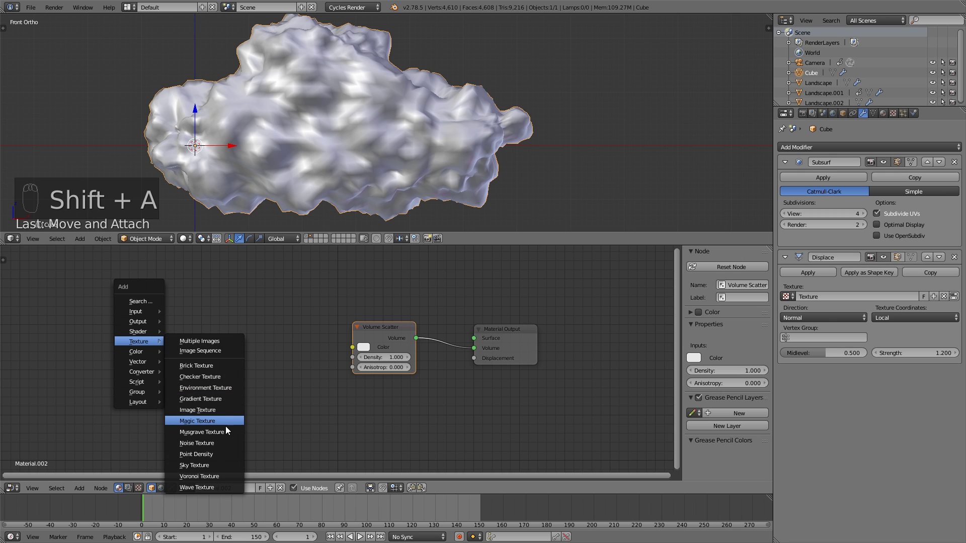
pyautogui.click(197, 443)
pyautogui.click(101, 272)
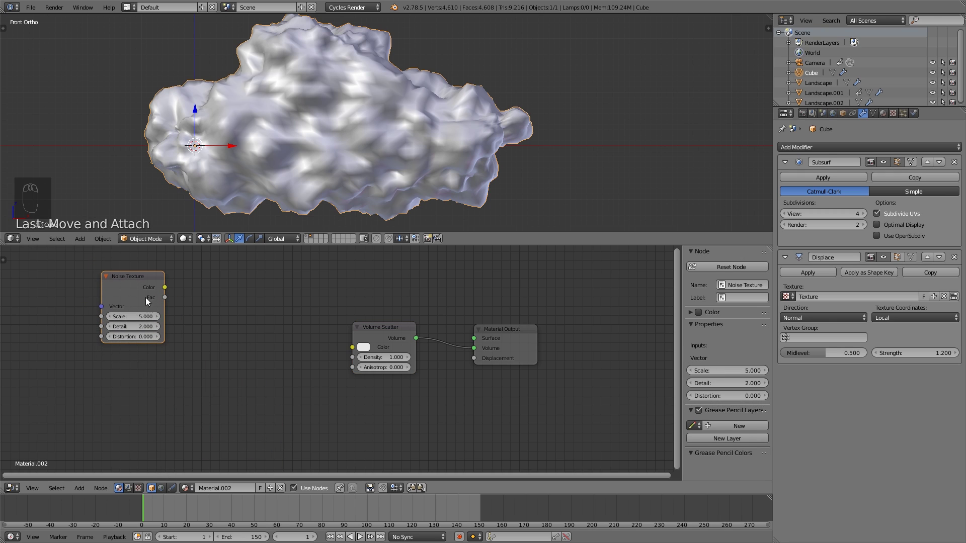
pyautogui.click(128, 316)
pyautogui.write('3')
pyautogui.click(150, 337)
pyautogui.moveTo(141, 282); pyautogui.dragTo(132, 286)
# - Duplicate the Noise Texture below the original and set the copy's scale to 2, detail to 3.5 and distortion to 1.1
pyautogui.hotkey('shift', 'd')
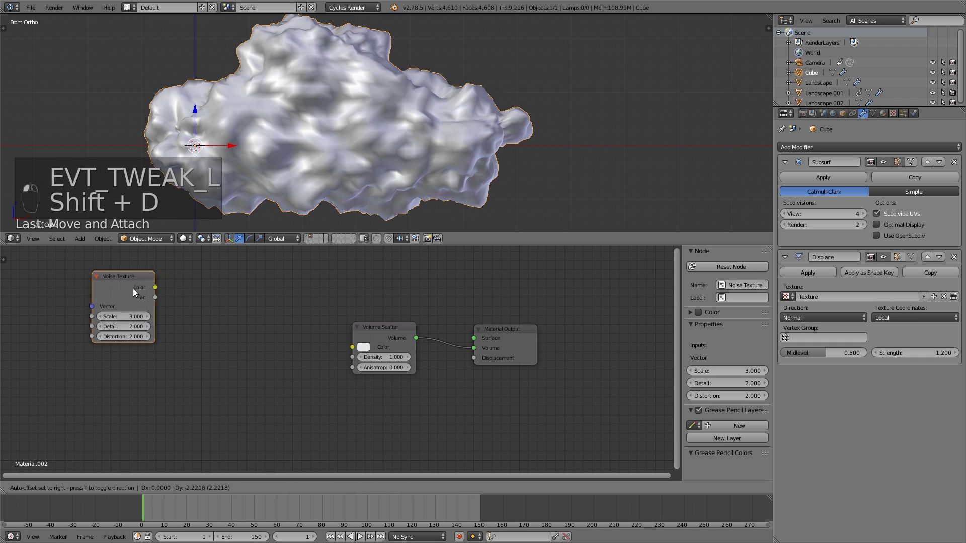
pyautogui.click(130, 365)
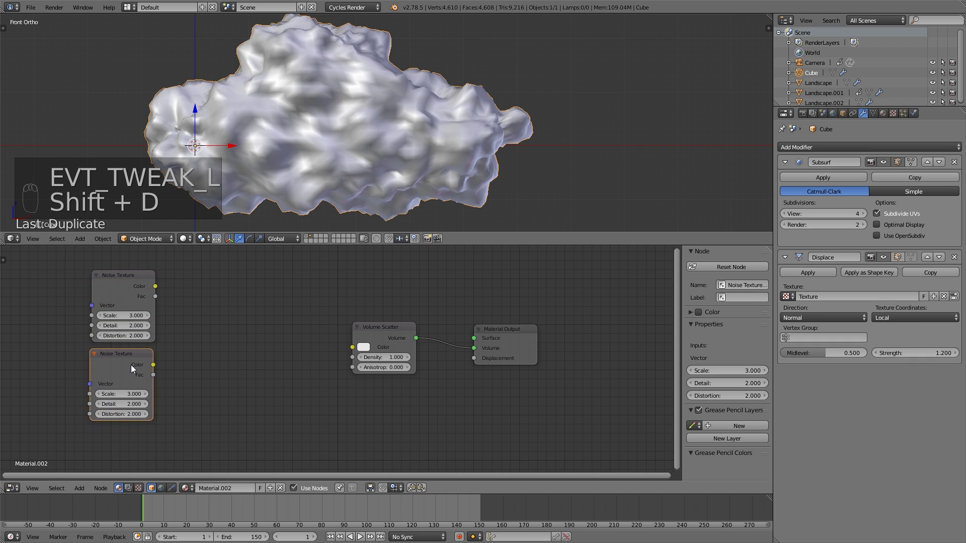
pyautogui.moveTo(106, 396); pyautogui.dragTo(101, 398)
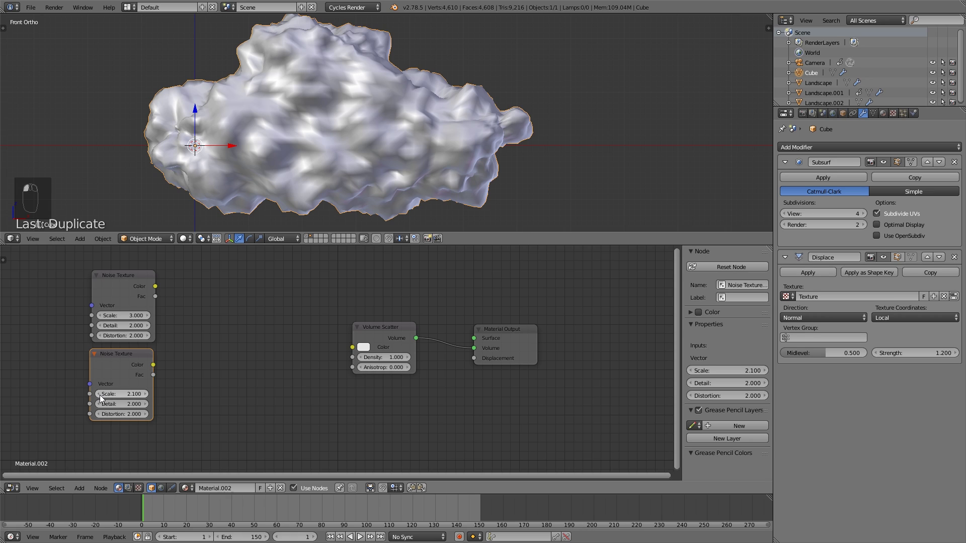
pyautogui.moveTo(103, 404); pyautogui.dragTo(128, 404)
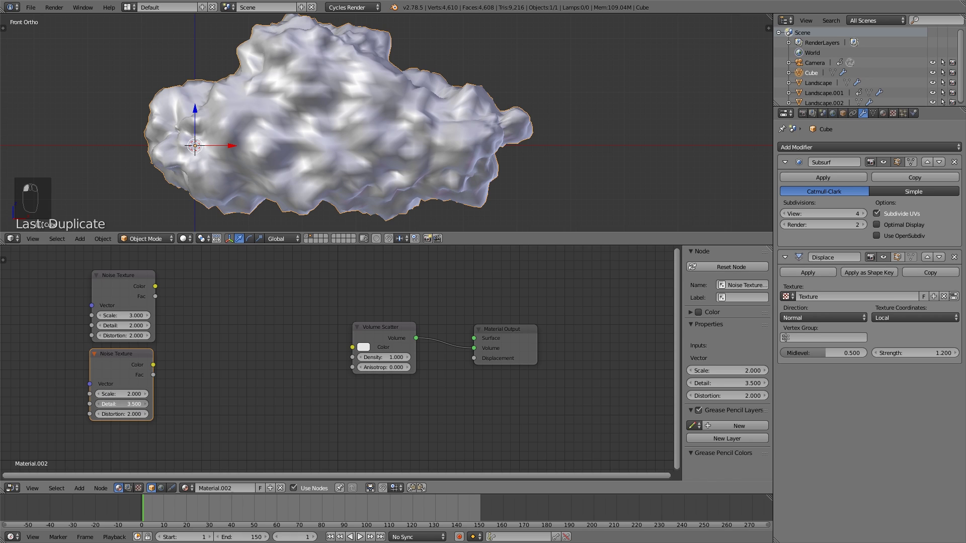
pyautogui.click(99, 414)
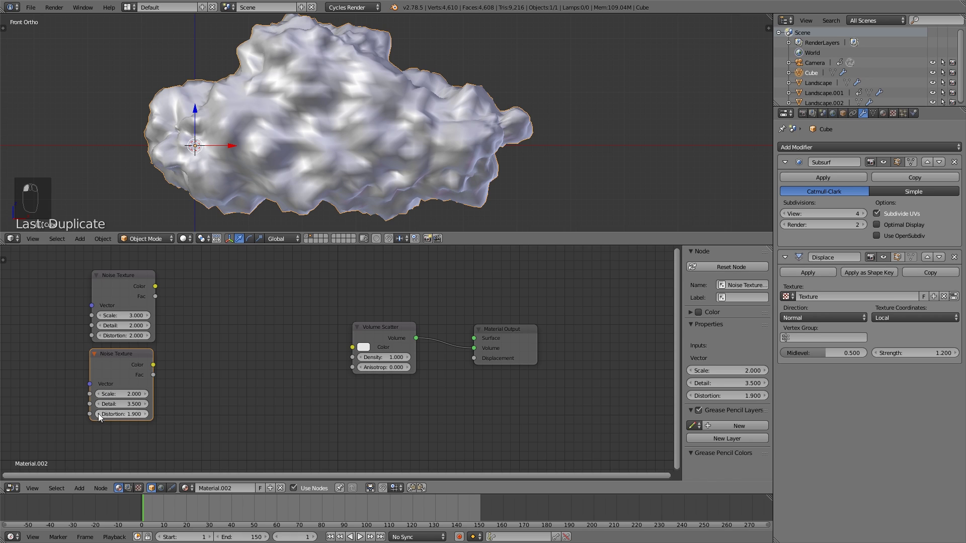
pyautogui.click(98, 414)
pyautogui.click(99, 414)
pyautogui.click(98, 414)
pyautogui.click(98, 414)
pyautogui.click(98, 414)
pyautogui.click(98, 414)
pyautogui.click(98, 414)
pyautogui.click(98, 413)
pyautogui.moveTo(126, 357); pyautogui.dragTo(130, 361)
pyautogui.moveTo(127, 279); pyautogui.dragTo(126, 275)
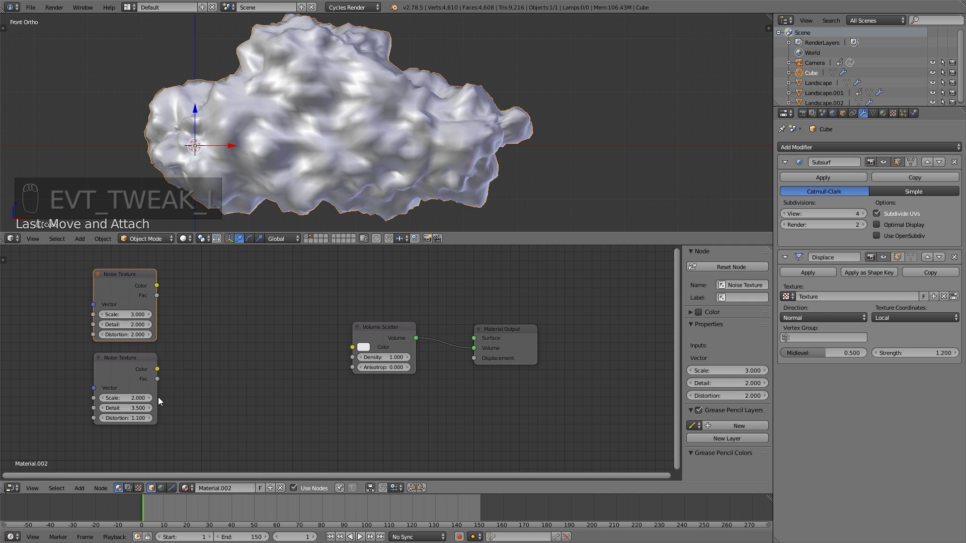
# - Add a Bright/Contrast node fed by the lower Noise Texture's Color, with brightness 0.2 and contrast 1.6
pyautogui.hotkey('shift', 'a')
pyautogui.moveTo(210, 390)
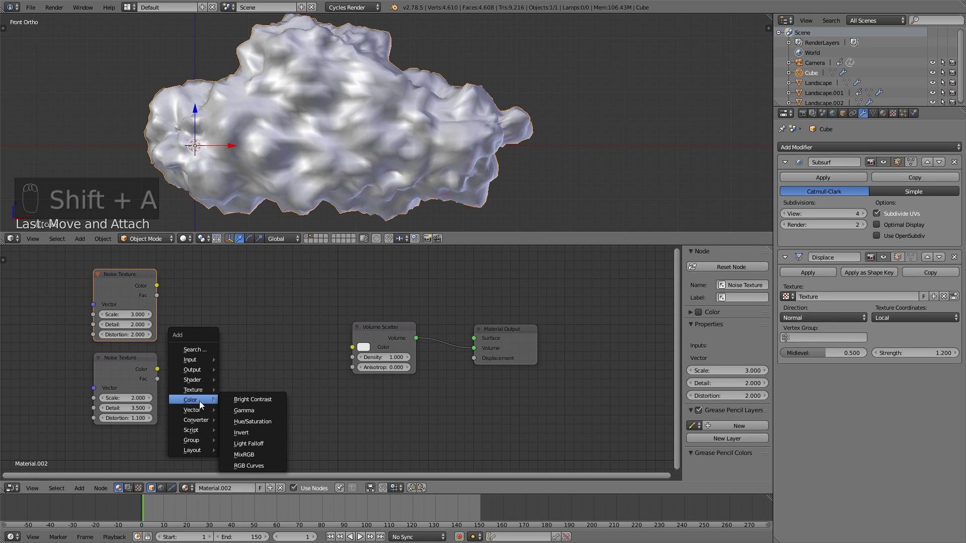
pyautogui.click(242, 396)
pyautogui.click(196, 362)
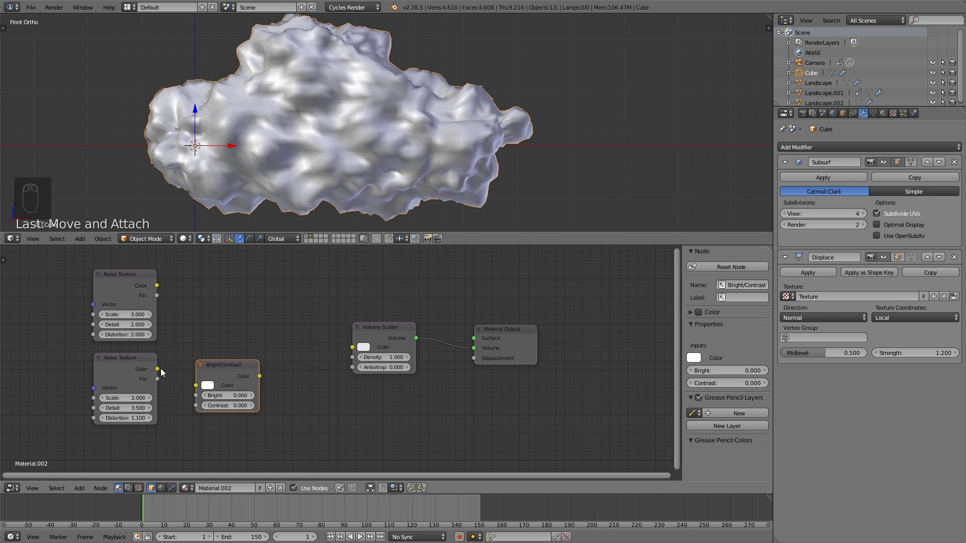
pyautogui.moveTo(157, 369); pyautogui.dragTo(269, 407)
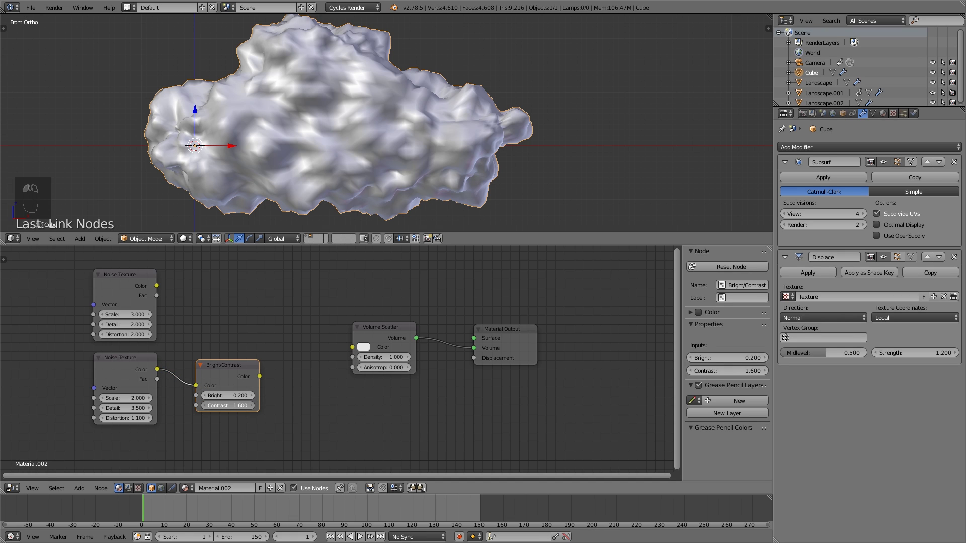
pyautogui.moveTo(242, 405); pyautogui.dragTo(241, 406)
# - Duplicate the Bright/Contrast node for the upper Noise Texture's Color, setting brightness to 0.1 and contrast to 1.8
pyautogui.click(224, 363)
pyautogui.hotkey('shift', 'd')
pyautogui.click(185, 275)
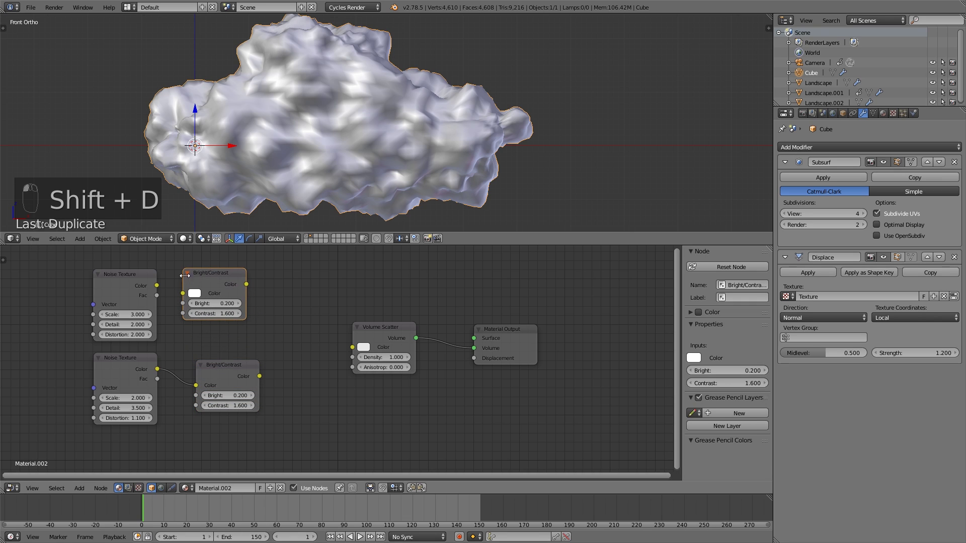
pyautogui.moveTo(157, 286); pyautogui.dragTo(236, 313)
pyautogui.moveTo(223, 280); pyautogui.dragTo(238, 287)
# - Combine both Bright/Contrast outputs in a new MixRGB node set to Multiply with a factor of 1
pyautogui.hotkey('shift', 'a')
pyautogui.moveTo(276, 327)
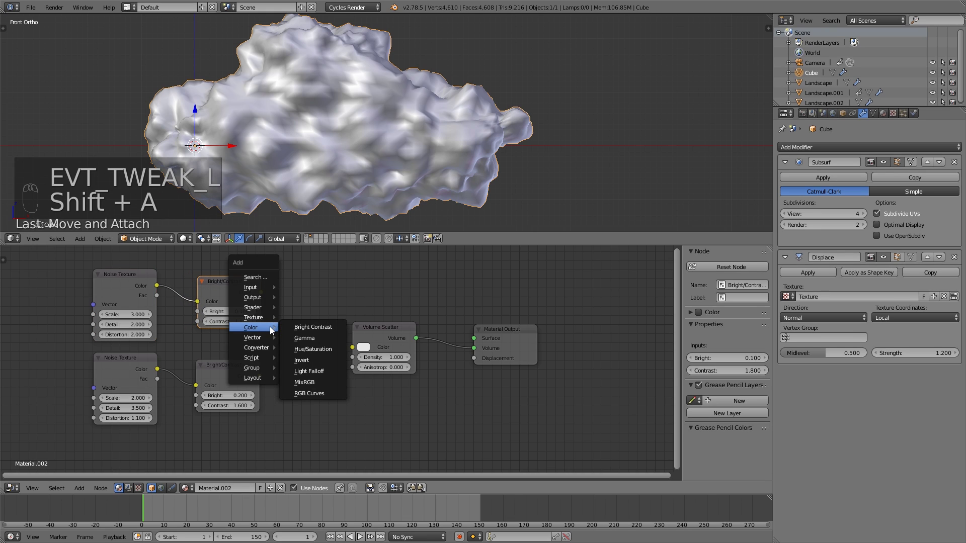
pyautogui.click(312, 382)
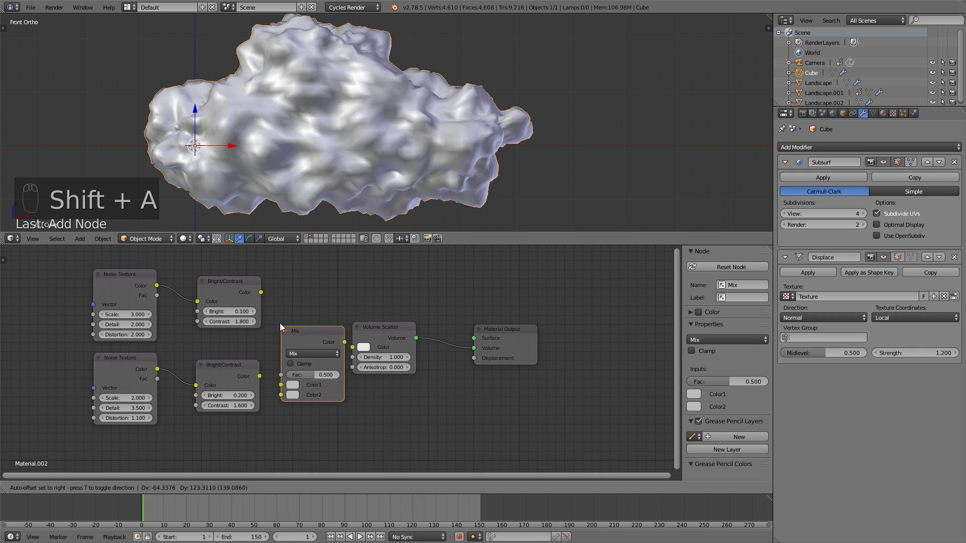
pyautogui.click(301, 333)
pyautogui.click(303, 337)
pyautogui.click(304, 317)
pyautogui.moveTo(261, 292); pyautogui.dragTo(281, 380)
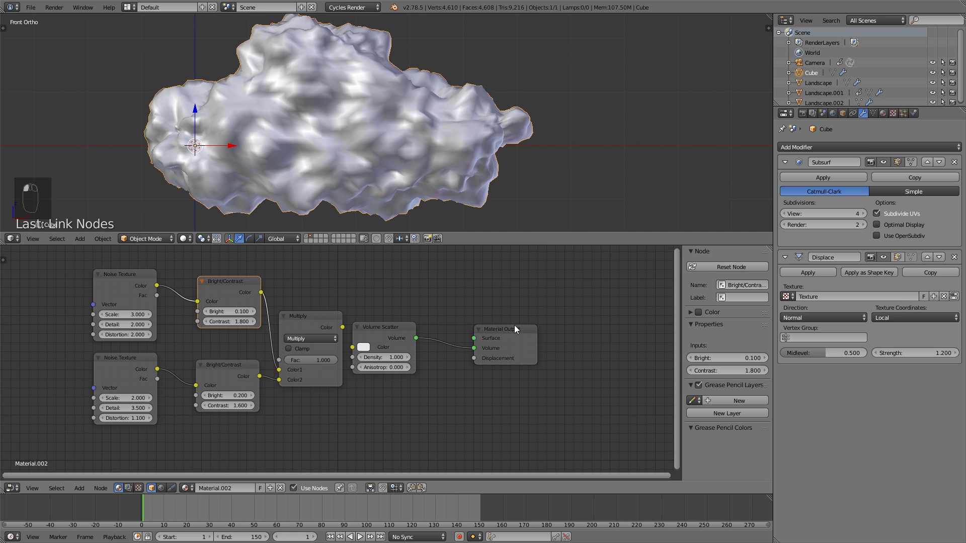
# - Make room before the Volume Scatter and place a Math node set to Multiply there
pyautogui.moveTo(514, 329); pyautogui.dragTo(582, 321)
pyautogui.moveTo(373, 331); pyautogui.dragTo(464, 324)
pyautogui.hotkey('shift', 'a')
pyautogui.moveTo(347, 351)
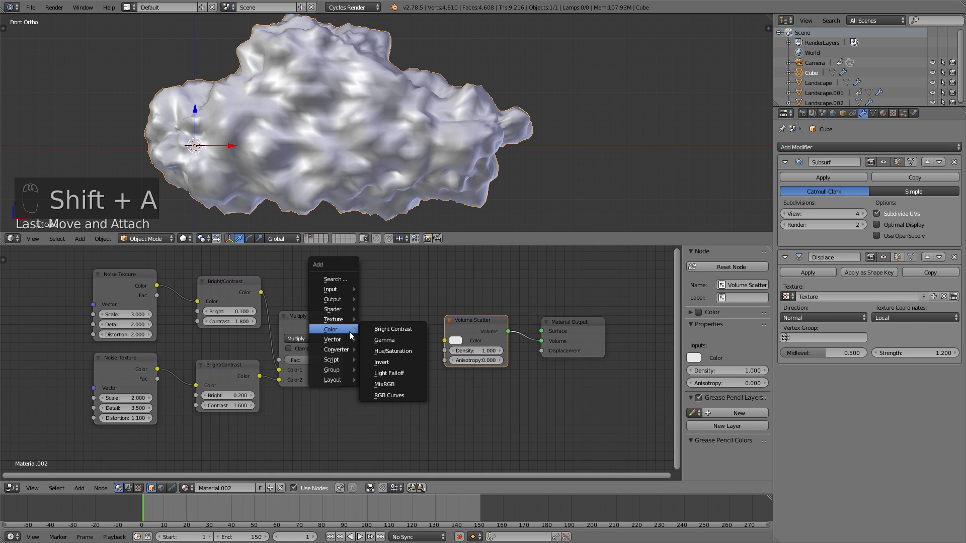
pyautogui.click(381, 405)
pyautogui.click(364, 318)
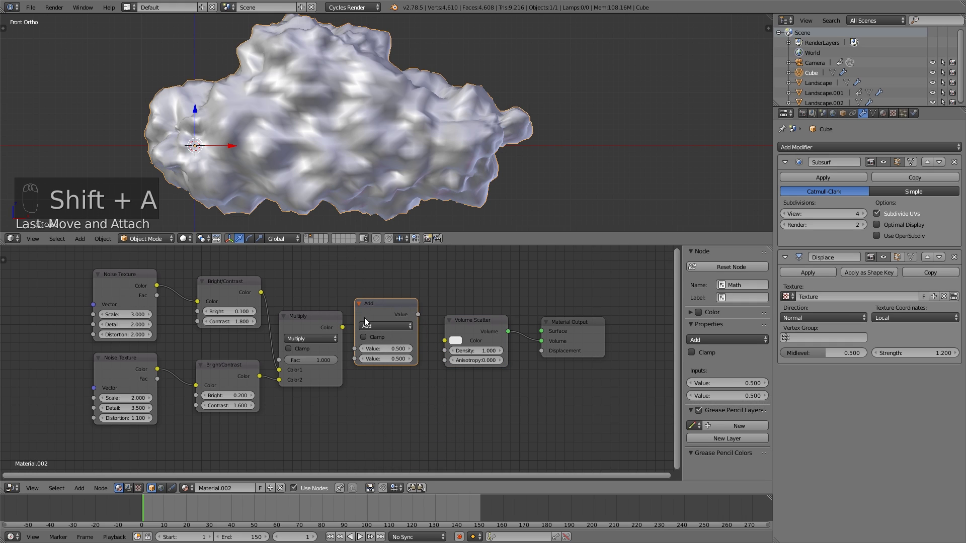
pyautogui.click(377, 325)
pyautogui.click(385, 299)
pyautogui.moveTo(380, 309); pyautogui.dragTo(394, 315)
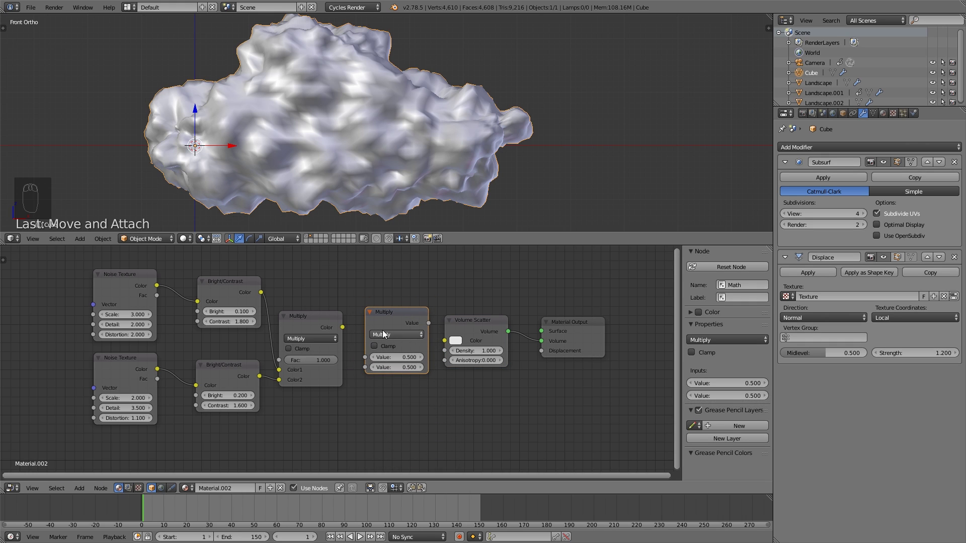
# - Link the colour Multiply node through the Math node's first value into the Volume Scatter's Density, and tidy the node layout
pyautogui.moveTo(342, 327); pyautogui.dragTo(355, 325)
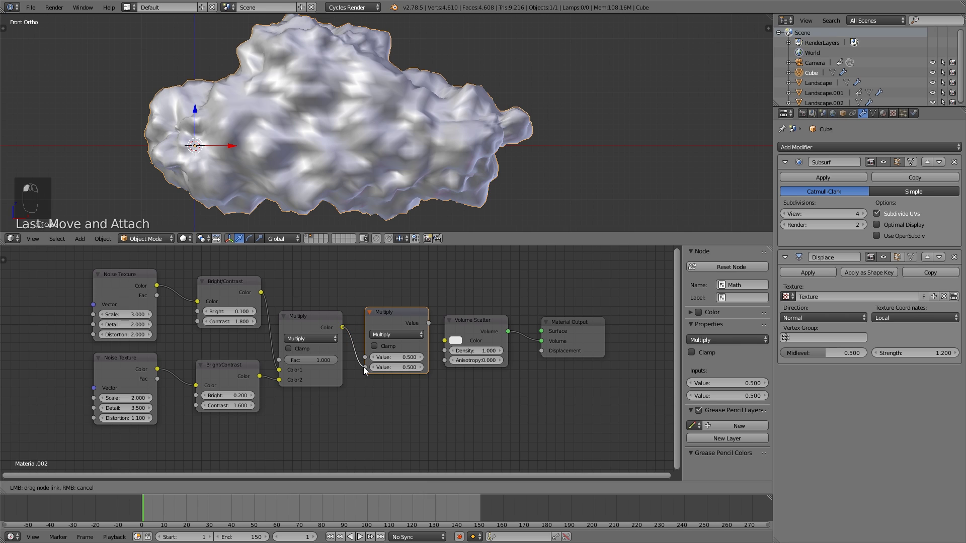
pyautogui.moveTo(366, 370); pyautogui.dragTo(366, 357)
pyautogui.moveTo(428, 323); pyautogui.dragTo(482, 315)
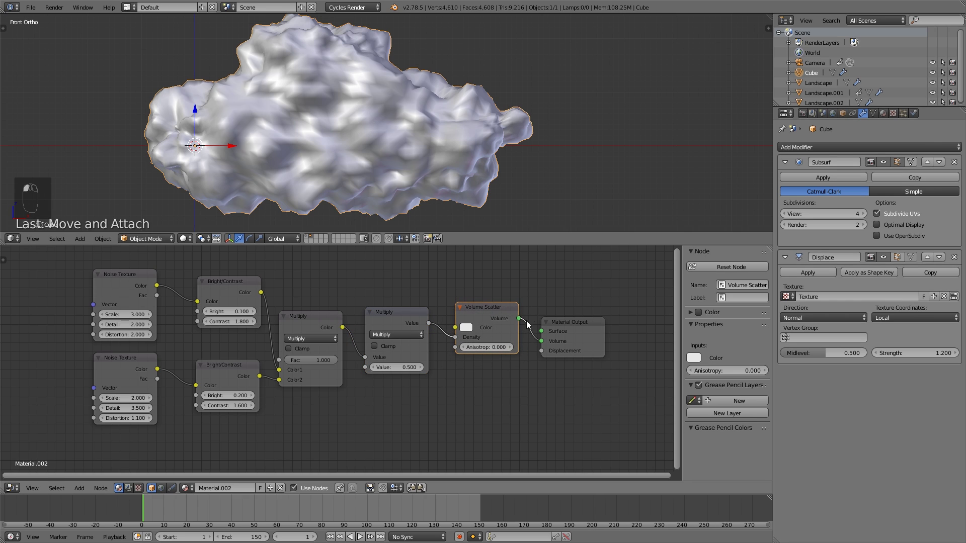
pyautogui.moveTo(580, 325); pyautogui.dragTo(588, 317)
pyautogui.moveTo(398, 367); pyautogui.dragTo(375, 368)
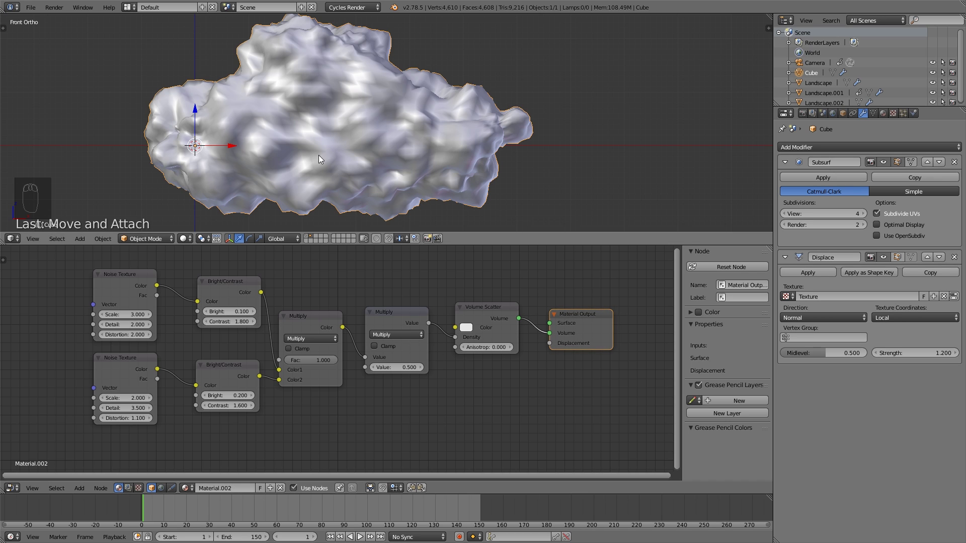
pyautogui.moveTo(182, 364); pyautogui.dragTo(252, 376, button='middle')
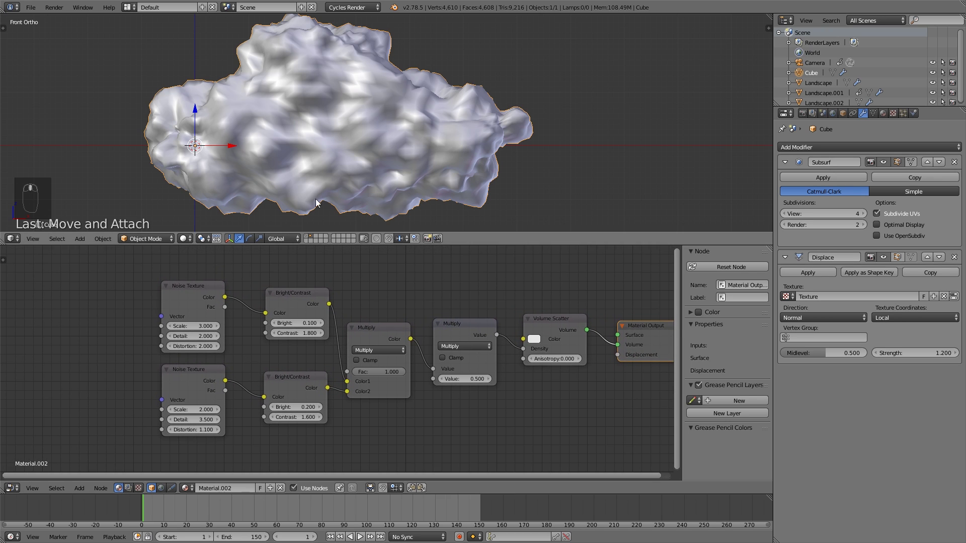
pyautogui.click(190, 287)
pyautogui.moveTo(191, 287); pyautogui.dragTo(187, 288)
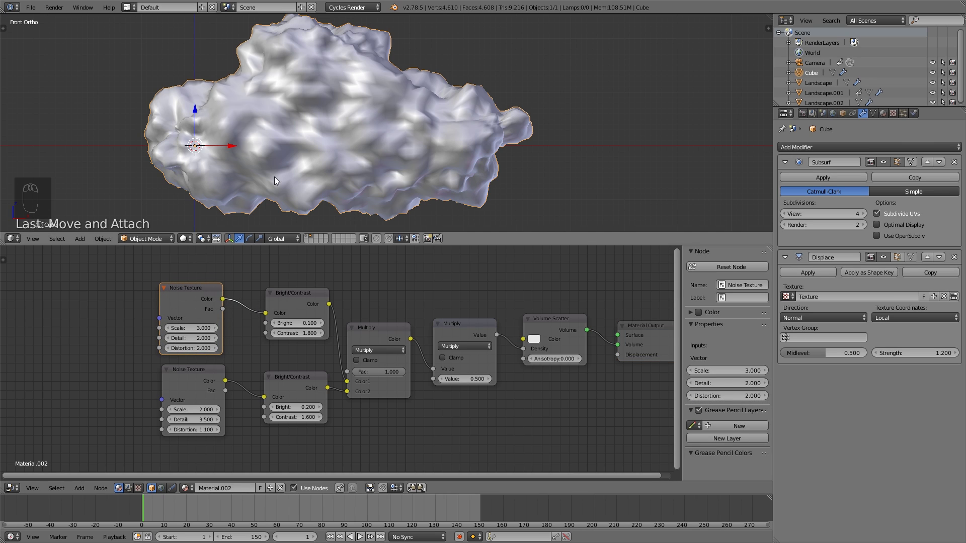
# - Add a Geometry input node and link its Position to the Vector of both Noise Texture nodes
pyautogui.hotkey('shift', 'a')
pyautogui.moveTo(56, 286)
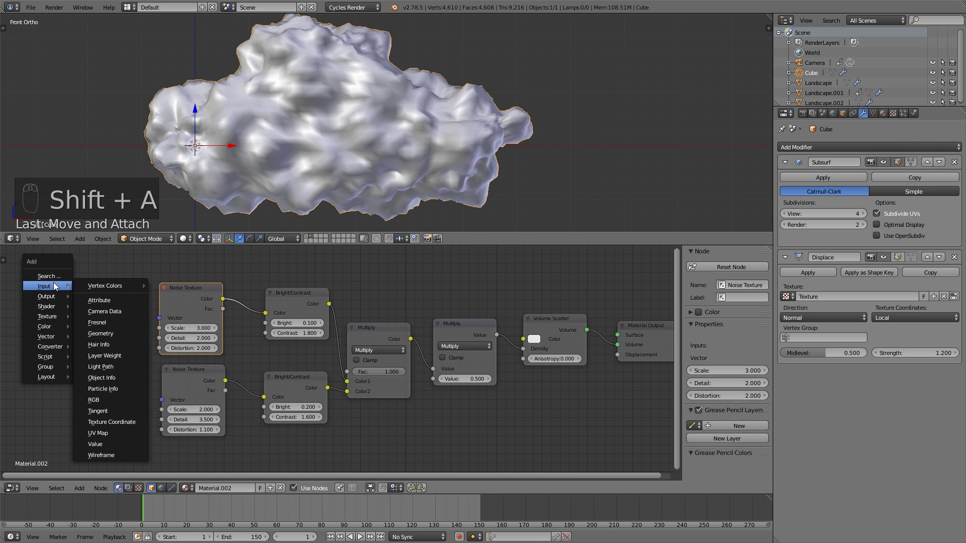
pyautogui.click(113, 335)
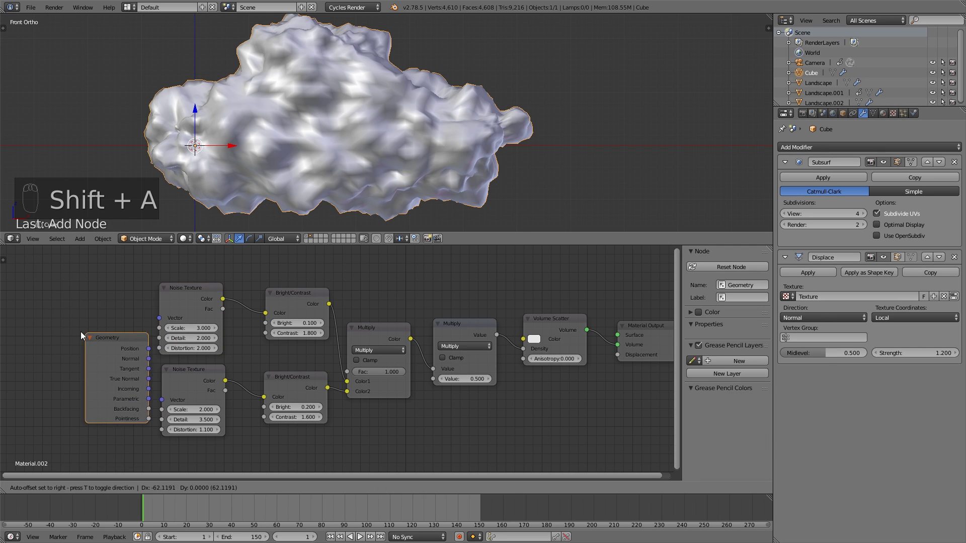
pyautogui.click(43, 321)
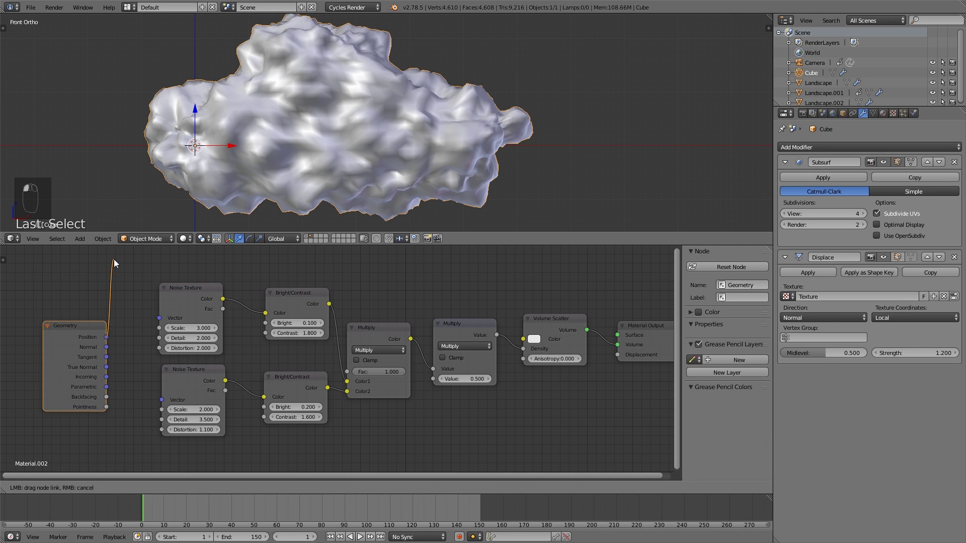
pyautogui.moveTo(107, 337); pyautogui.dragTo(170, 400)
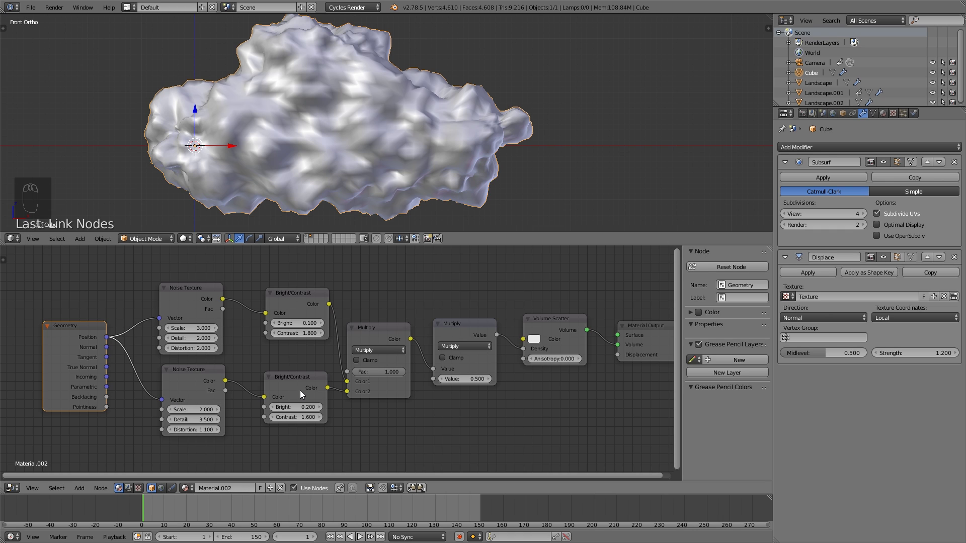
pyautogui.press('Home')
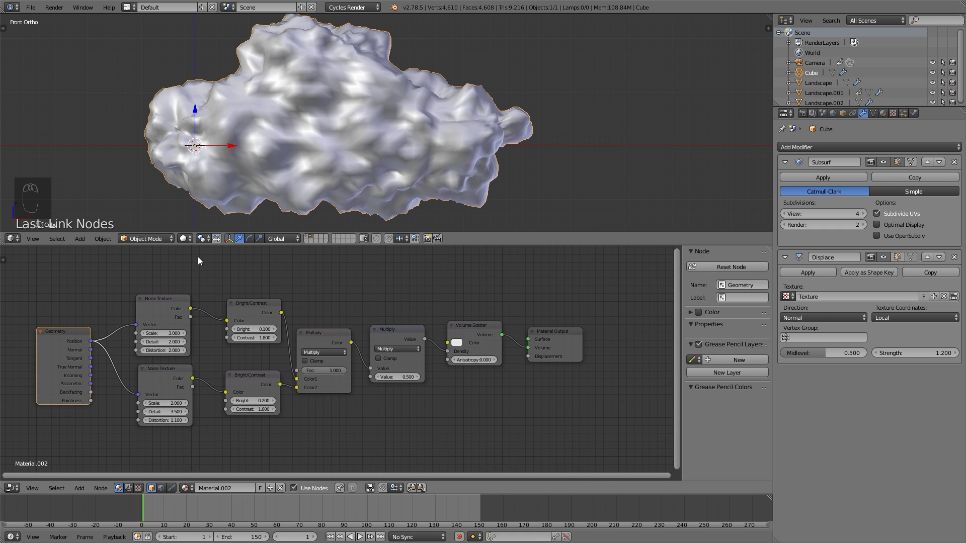
# - Preview the cloud in Rendered shading and set the Math Multiply node's value to 2.4
pyautogui.click(183, 238)
pyautogui.click(208, 170)
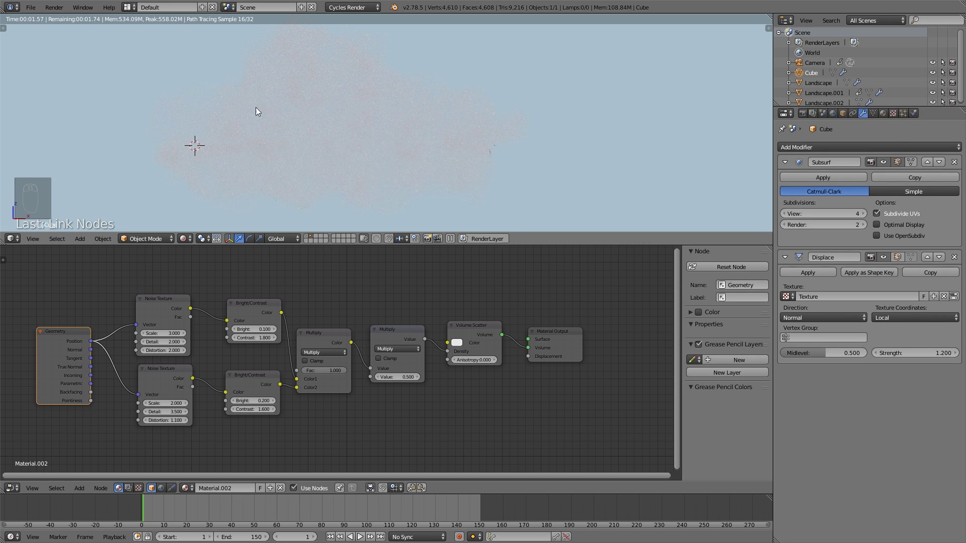
pyautogui.moveTo(398, 377); pyautogui.dragTo(407, 376)
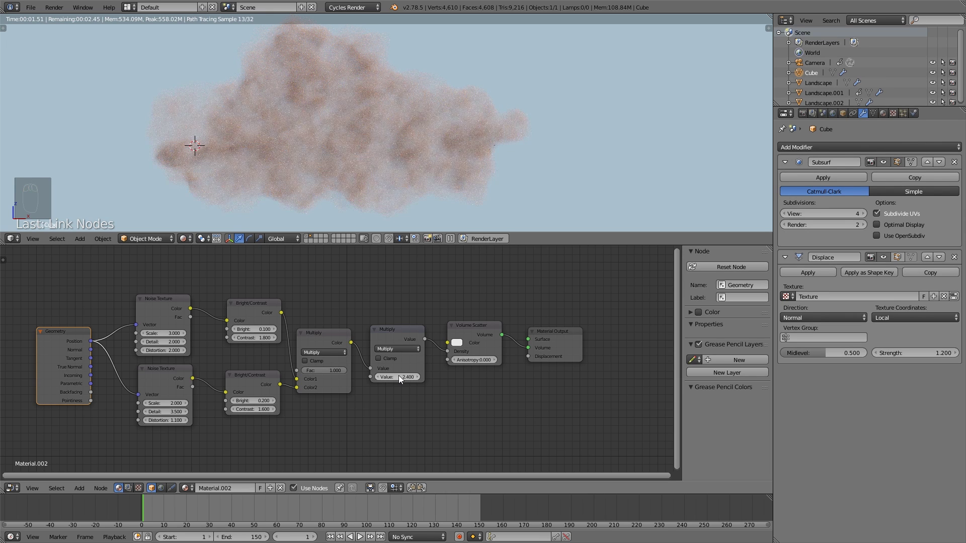
# - Preview the lower Bright/Contrast, colour Multiply and Math Multiply outputs one after another on the cloud surface
pyautogui.keyDown('ctrl'); pyautogui.keyDown('shift'); pyautogui.click(259, 377); pyautogui.keyUp('shift'); pyautogui.keyUp('ctrl')
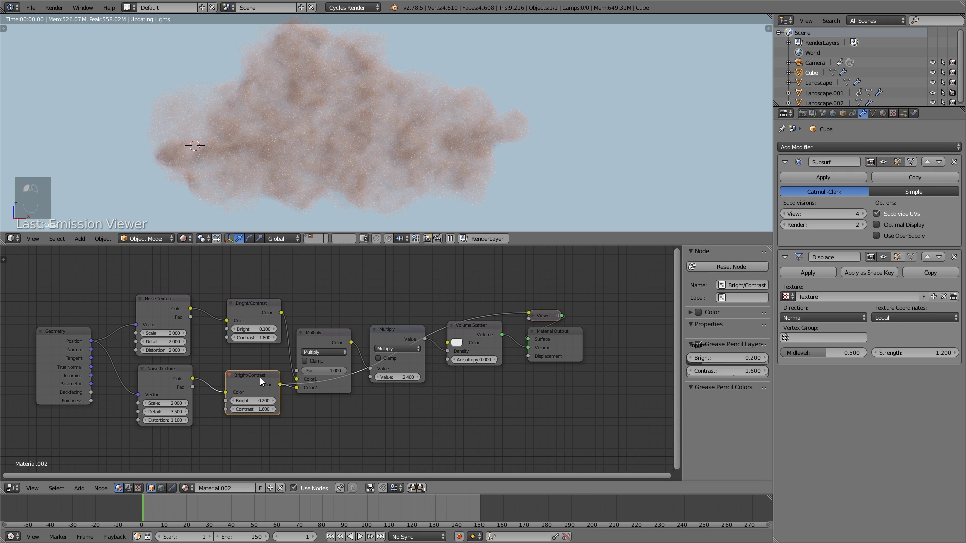
pyautogui.keyDown('ctrl'); pyautogui.keyDown('shift'); pyautogui.click(321, 335); pyautogui.keyUp('shift'); pyautogui.keyUp('ctrl')
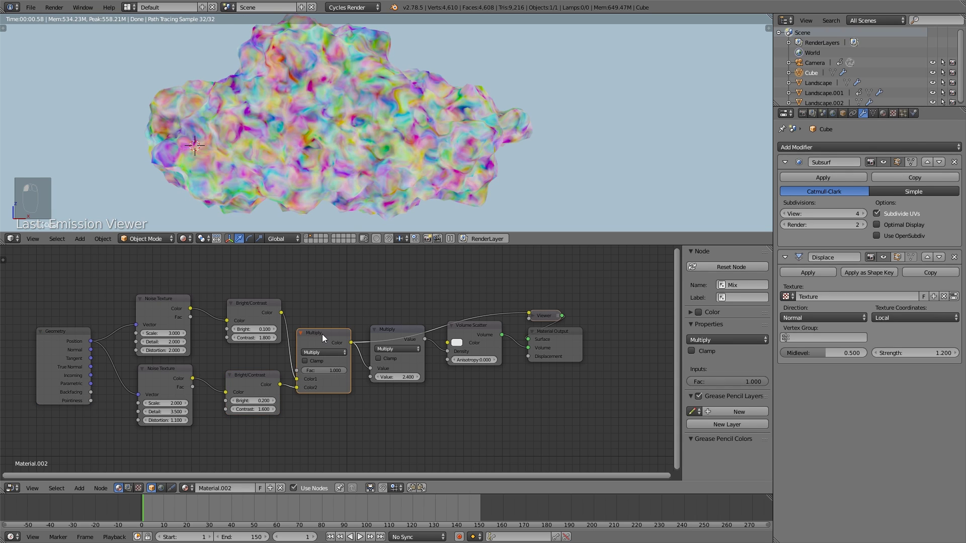
pyautogui.keyDown('ctrl'); pyautogui.keyDown('shift'); pyautogui.click(397, 327); pyautogui.keyUp('shift'); pyautogui.keyUp('ctrl')
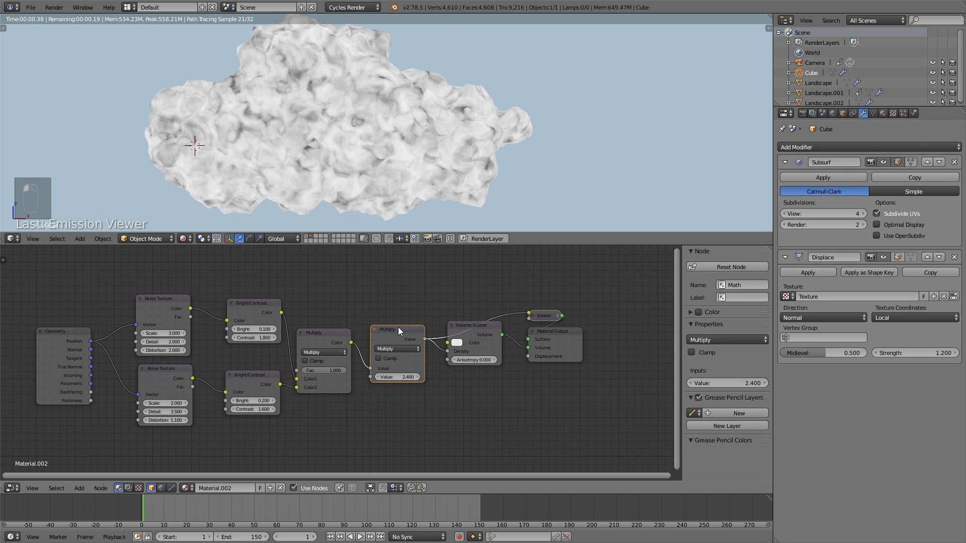
# - Try a brightness of -0.3 on the lower Bright/Contrast node with the Volume Scatter preview, and bring it back up to 0.2
pyautogui.moveTo(253, 401); pyautogui.dragTo(233, 400)
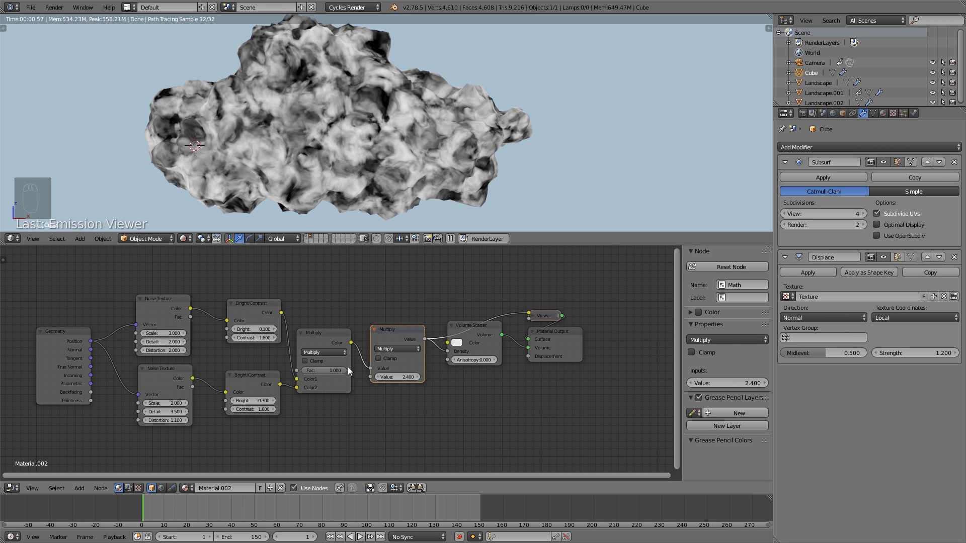
pyautogui.keyDown('ctrl'); pyautogui.keyDown('shift'); pyautogui.click(489, 328); pyautogui.keyUp('shift'); pyautogui.keyUp('ctrl')
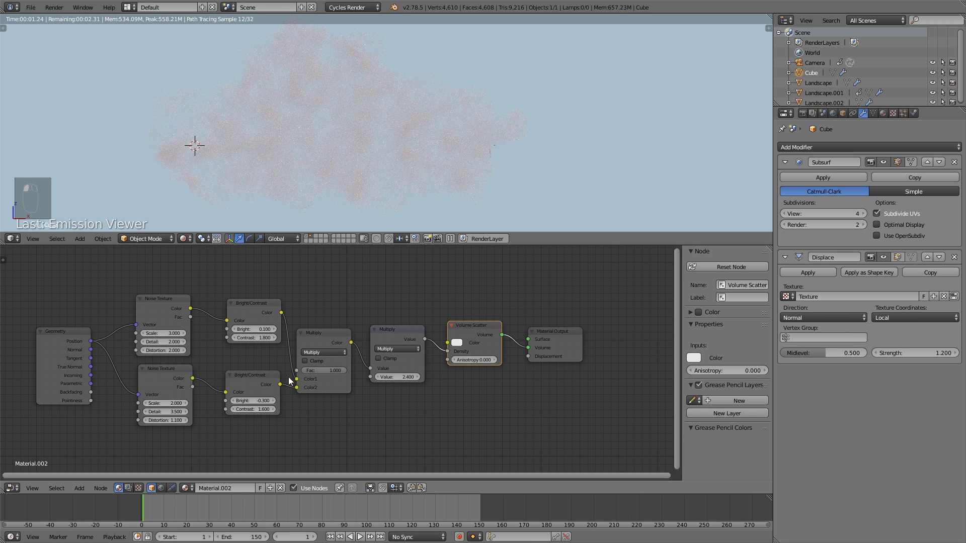
pyautogui.click(274, 401)
pyautogui.click(274, 401)
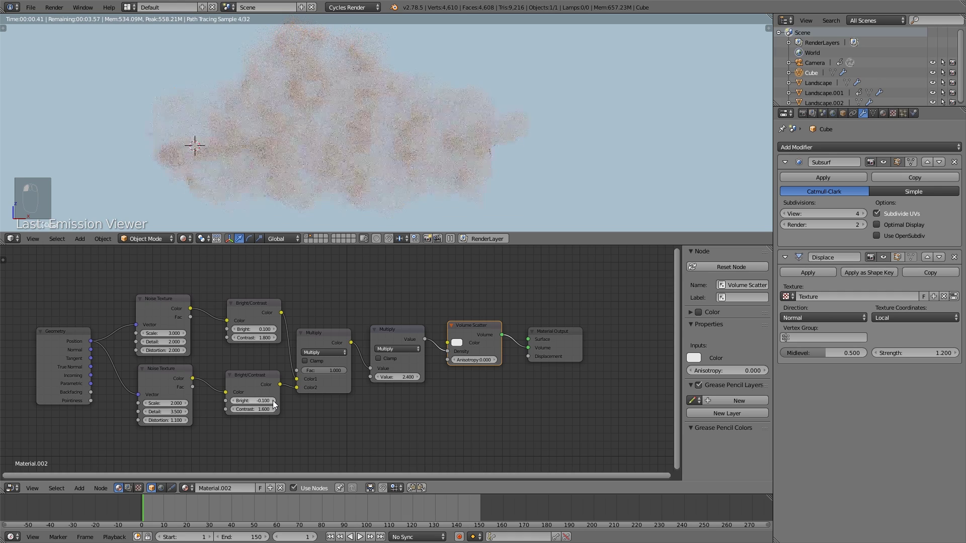
pyautogui.click(273, 400)
pyautogui.click(274, 400)
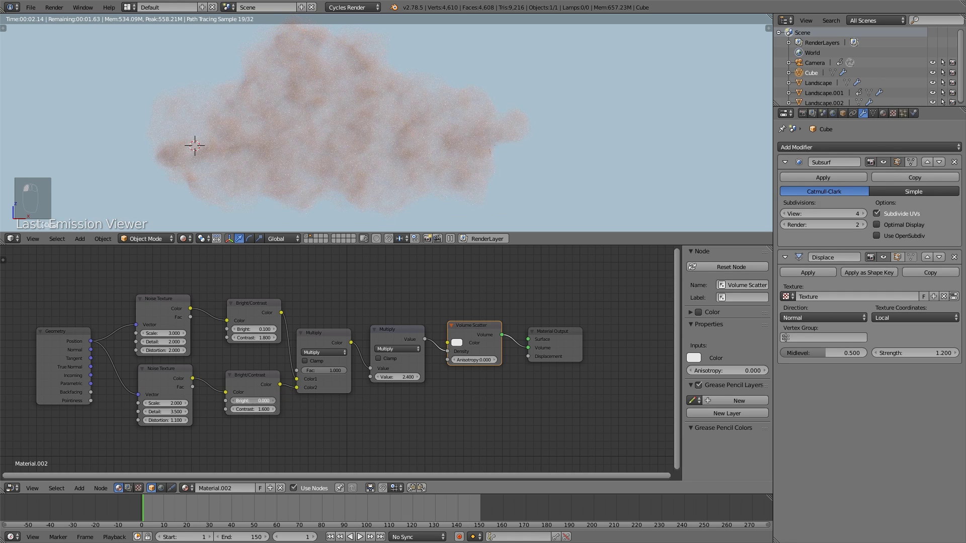
pyautogui.click(273, 401)
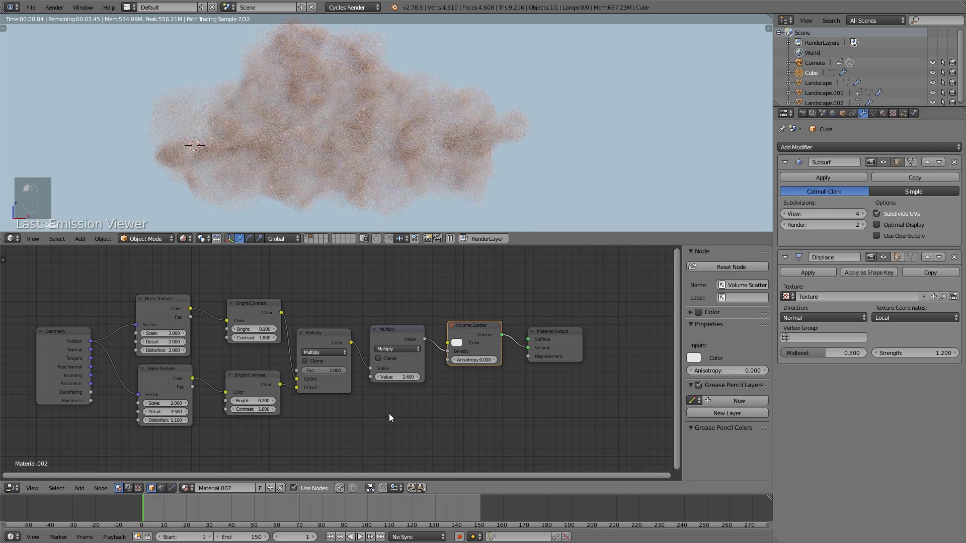
# - Set the contrast to 1.8 on the lower Bright/Contrast node and 1.5 on the upper one
pyautogui.click(271, 409)
pyautogui.write('1.8')
pyautogui.press('Return')
pyautogui.click(236, 339)
pyautogui.click(236, 339)
pyautogui.click(236, 339)
# - Preview the upper Bright/Contrast and colour Multiply outputs on the cloud, ending on the Volume Scatter
pyautogui.keyDown('ctrl'); pyautogui.keyDown('shift'); pyautogui.click(263, 308); pyautogui.keyUp('shift'); pyautogui.keyUp('ctrl')
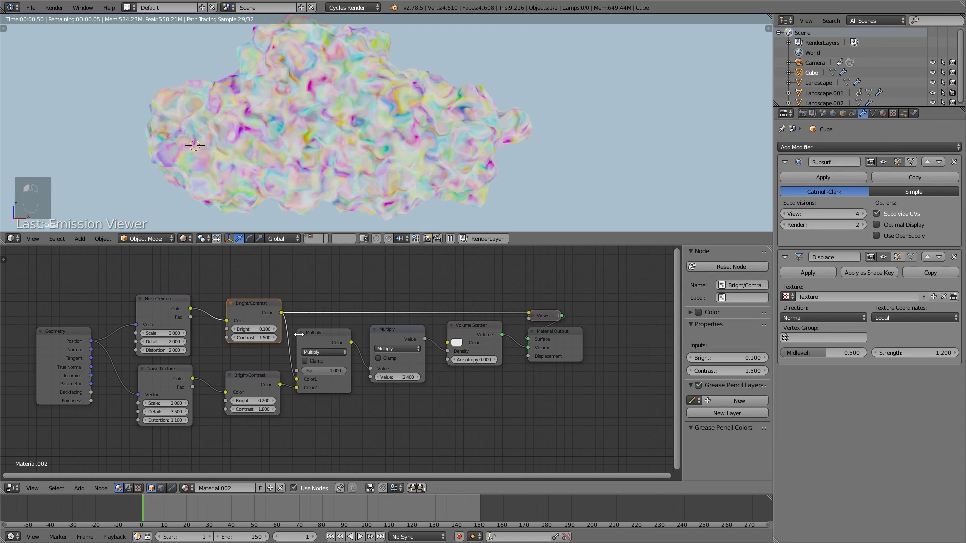
pyautogui.keyDown('ctrl'); pyautogui.keyDown('shift'); pyautogui.click(319, 335); pyautogui.keyUp('shift'); pyautogui.keyUp('ctrl')
pyautogui.keyDown('ctrl'); pyautogui.keyDown('shift'); pyautogui.click(463, 325); pyautogui.keyUp('shift'); pyautogui.keyUp('ctrl')
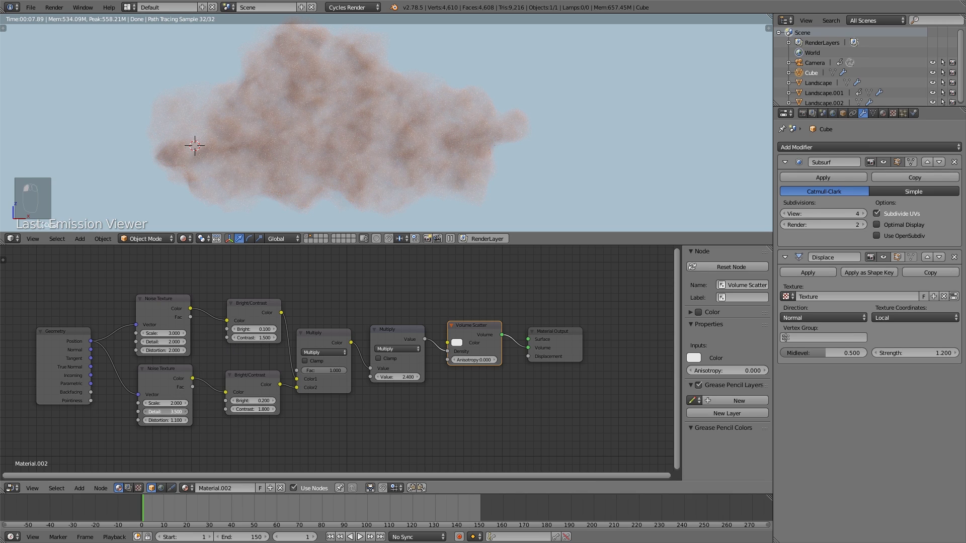
# - Raise the lower Noise Texture's detail to 6.8 and return the viewport to Solid shading
pyautogui.moveTo(166, 411); pyautogui.dragTo(232, 411)
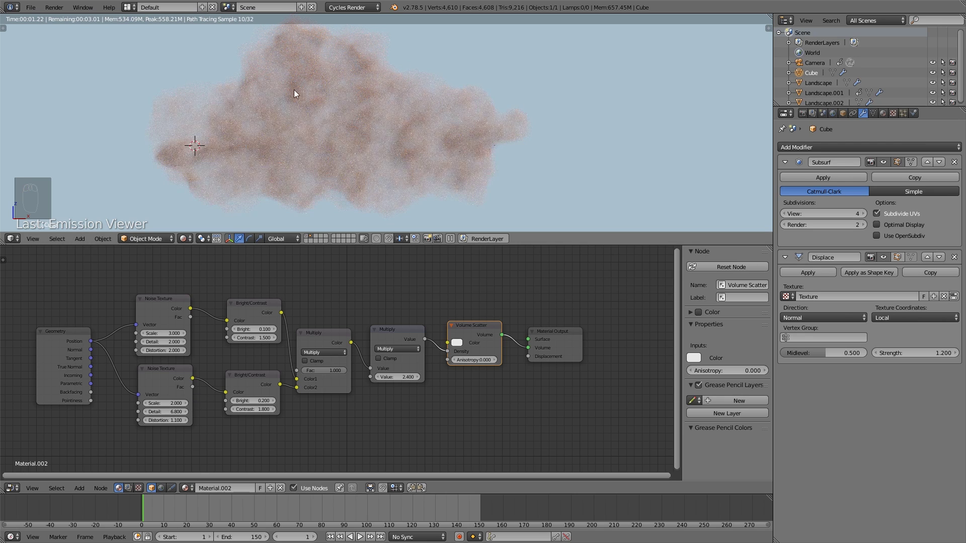
pyautogui.click(186, 238)
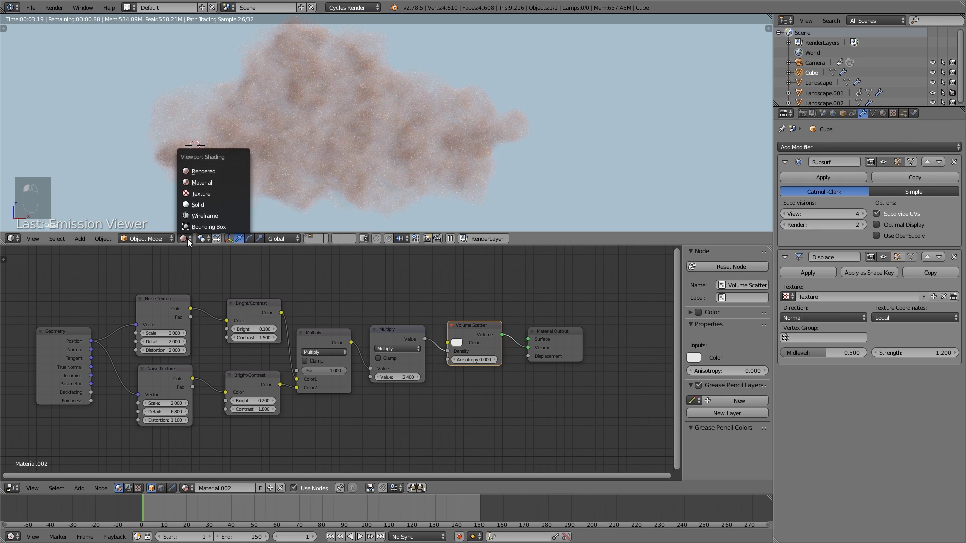
pyautogui.click(219, 205)
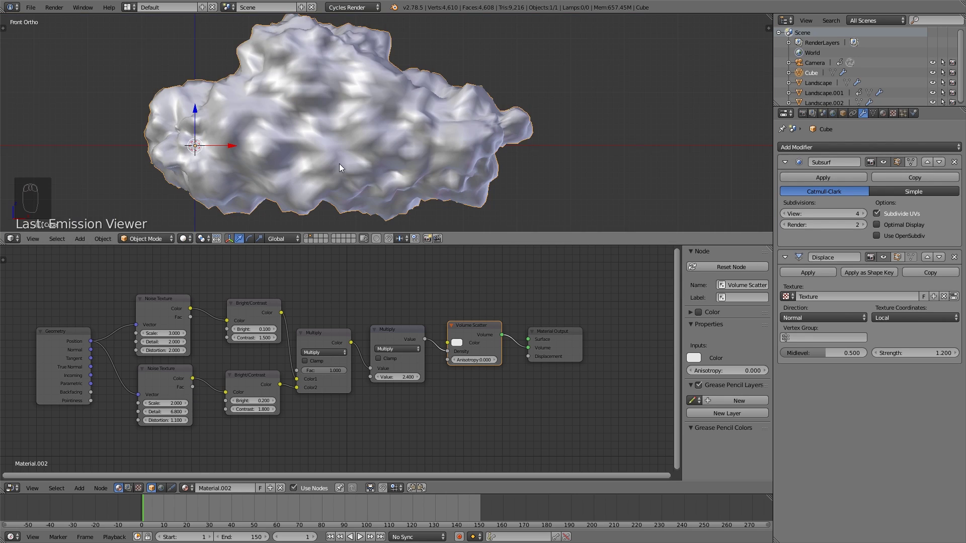
# - Move the cloud to the first layer and show that layer with the landscape
pyautogui.scroll(-3, 341, 168)
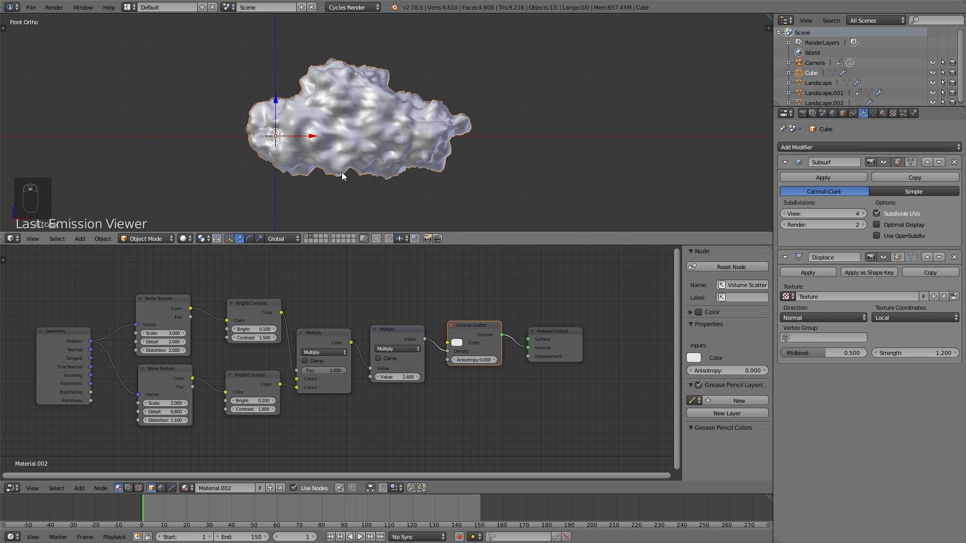
pyautogui.press('m')
pyautogui.click(422, 186)
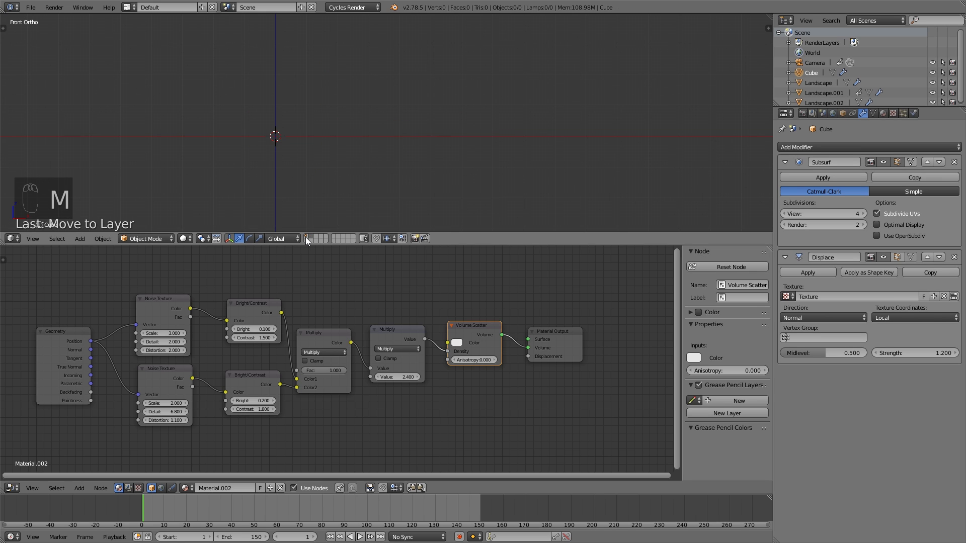
pyautogui.click(306, 239)
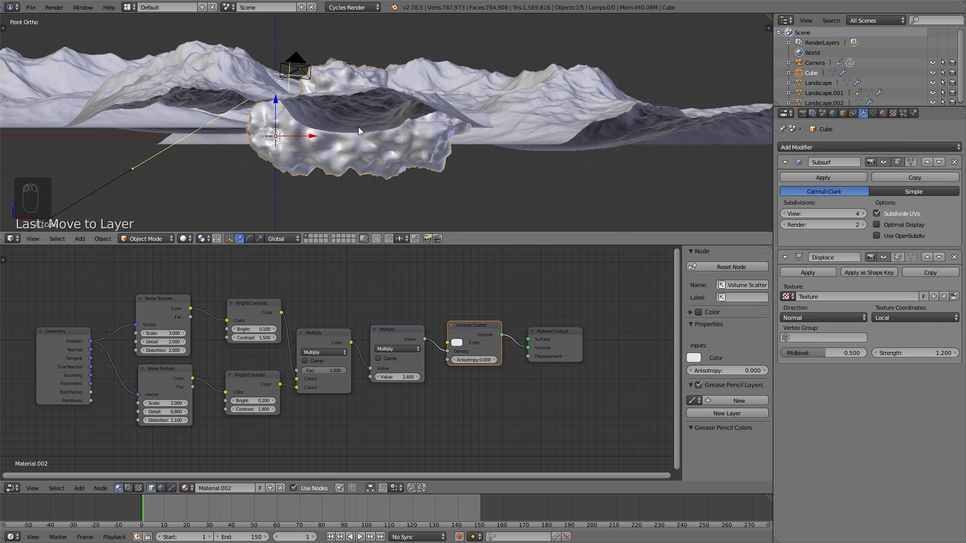
# - Move the cloud to the second layer and display that layer together with the landscape layer
pyautogui.moveTo(358, 127); pyautogui.dragTo(306, 220, button='middle')
pyautogui.press('m')
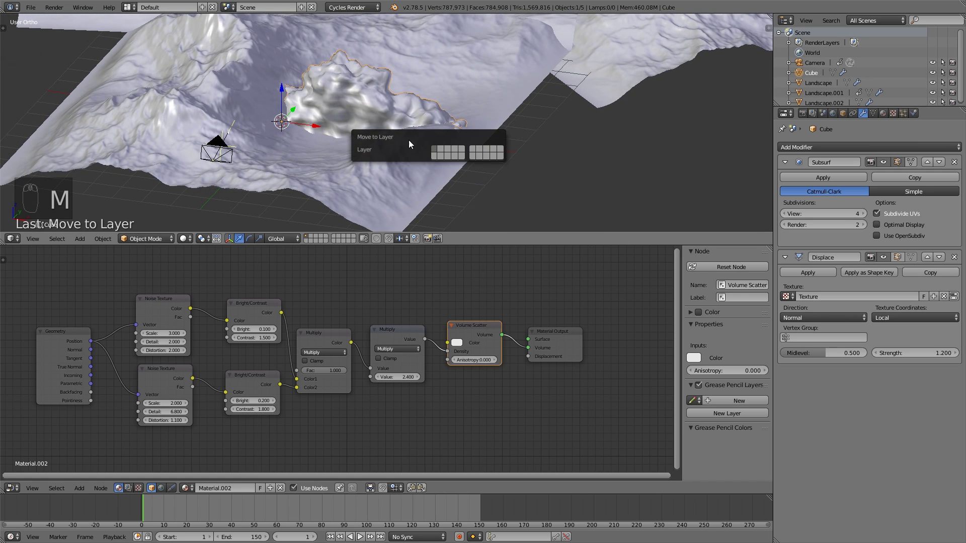
pyautogui.click(443, 149)
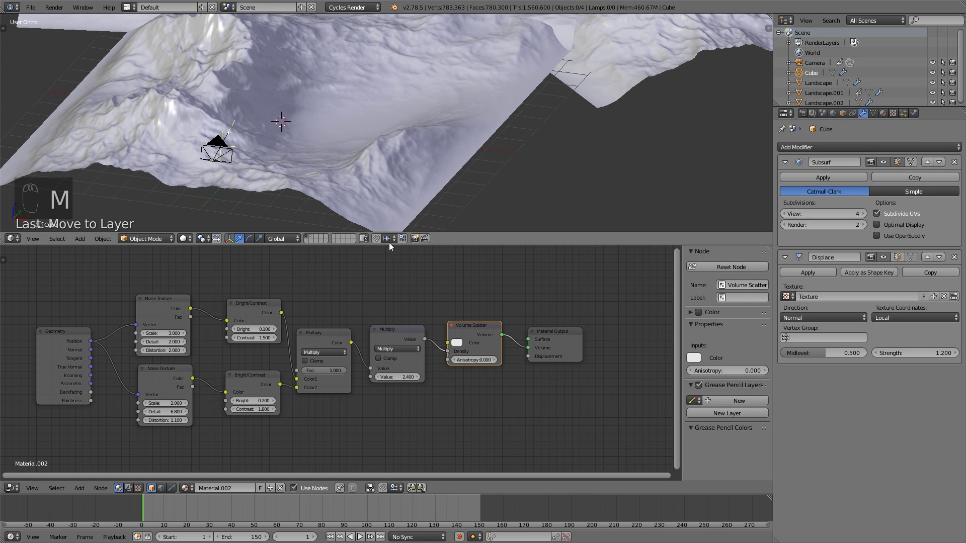
pyautogui.keyDown('shift'); pyautogui.click(312, 237); pyautogui.keyUp('shift')
pyautogui.keyDown('shift'); pyautogui.click(312, 236); pyautogui.keyUp('shift')
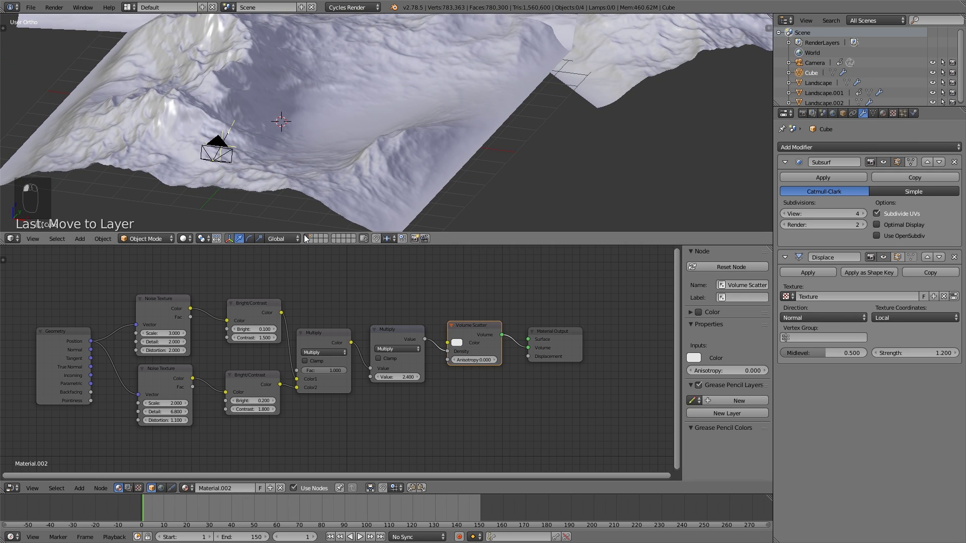
pyautogui.keyDown('shift'); pyautogui.click(312, 237); pyautogui.keyUp('shift')
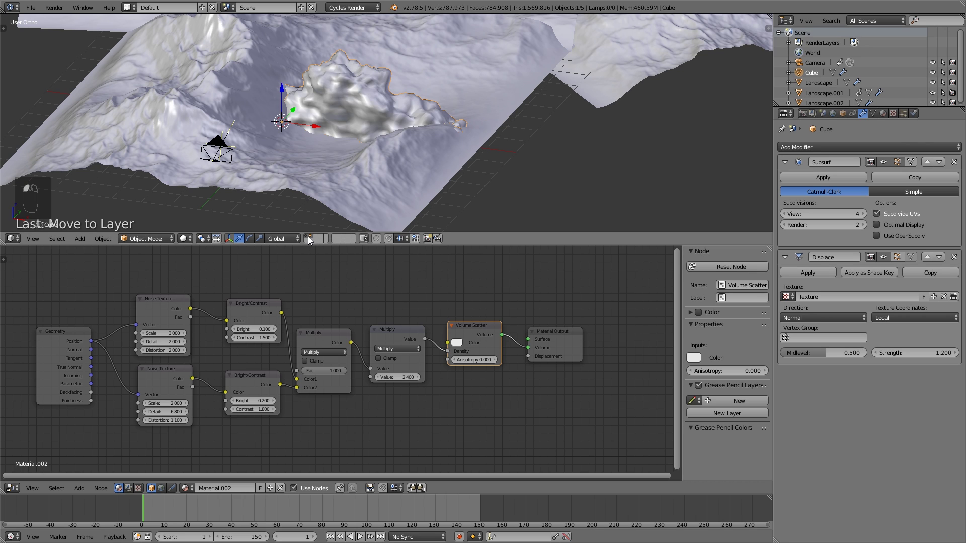
pyautogui.keyDown('shift'); pyautogui.click(307, 236); pyautogui.keyUp('shift')
pyautogui.keyDown('shift'); pyautogui.click(307, 236); pyautogui.keyUp('shift')
pyautogui.keyDown('shift'); pyautogui.click(311, 237); pyautogui.keyUp('shift')
pyautogui.keyDown('shift'); pyautogui.click(311, 236); pyautogui.keyUp('shift')
# - Move the cloud closer to the camera and view it from the top in an enlarged 3D viewport
pyautogui.moveTo(359, 146); pyautogui.dragTo(313, 148, button='middle')
pyautogui.moveTo(319, 76); pyautogui.dragTo(276, 54)
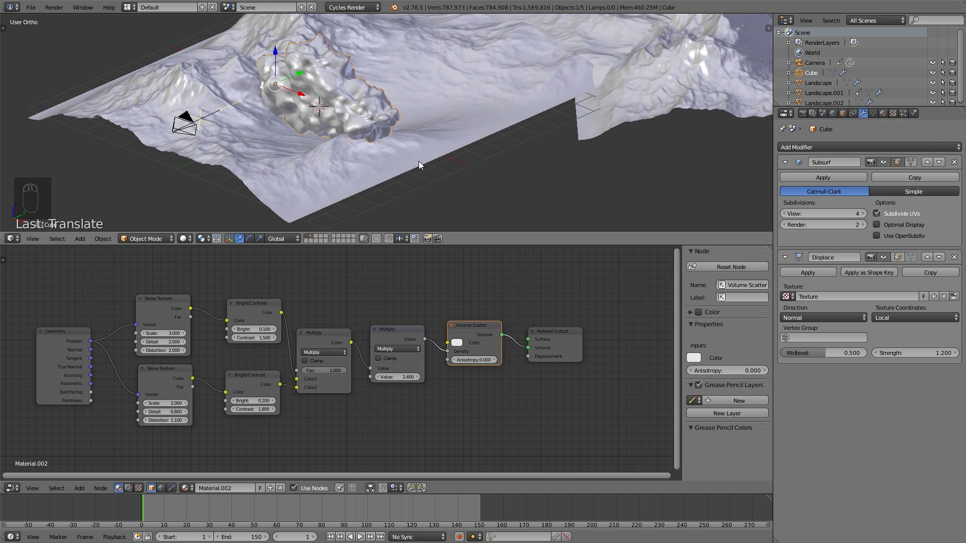
pyautogui.press('KP_7')
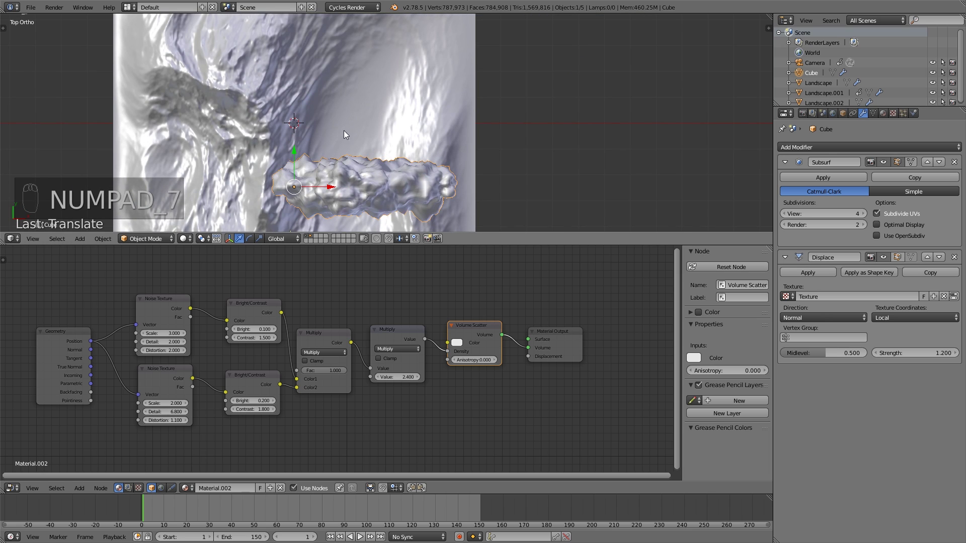
pyautogui.scroll(-5, 344, 134)
pyautogui.moveTo(442, 244); pyautogui.dragTo(427, 392)
pyautogui.scroll(6, 424, 262)
# - Scale the cloud to about 0.55 and rotate and reposition it to run lengthwise along the valley in front of the camera
pyautogui.press('s')
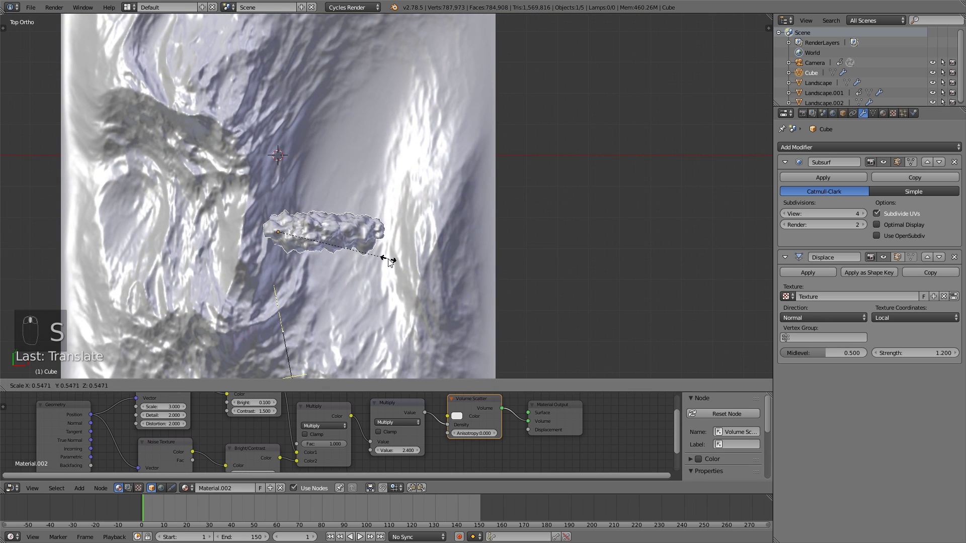
pyautogui.click(392, 266)
pyautogui.press('r')
pyautogui.click(332, 145)
pyautogui.press('g')
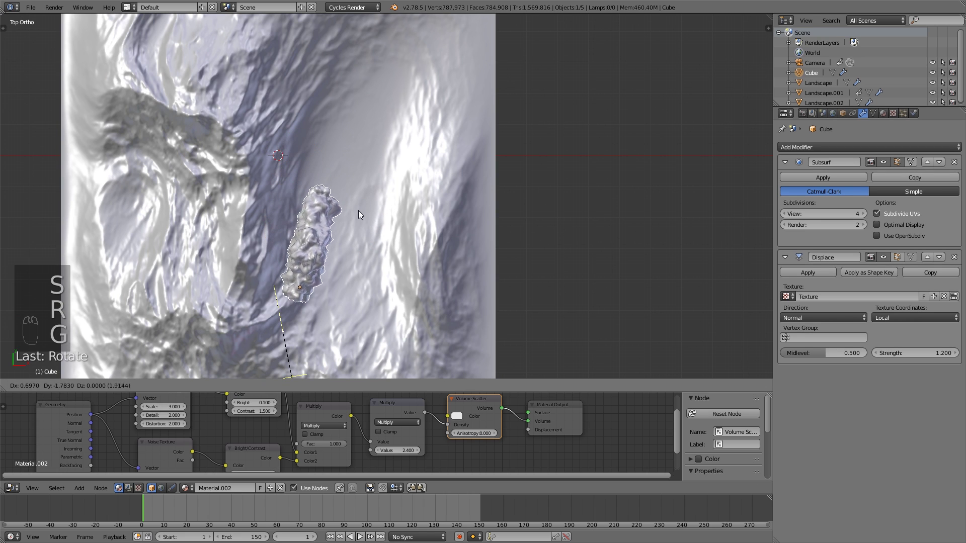
pyautogui.click(370, 226)
# - Flatten the cloud slightly along the Z axis and adjust its height above the valley
pyautogui.moveTo(370, 226); pyautogui.dragTo(300, 134, button='middle')
pyautogui.press('s')
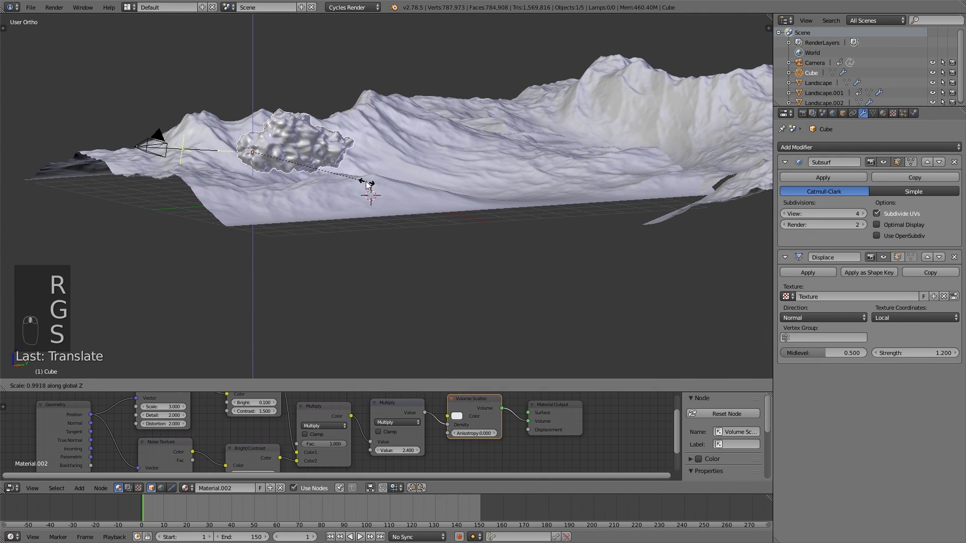
pyautogui.click(349, 164)
pyautogui.moveTo(350, 164); pyautogui.dragTo(345, 204, button='middle')
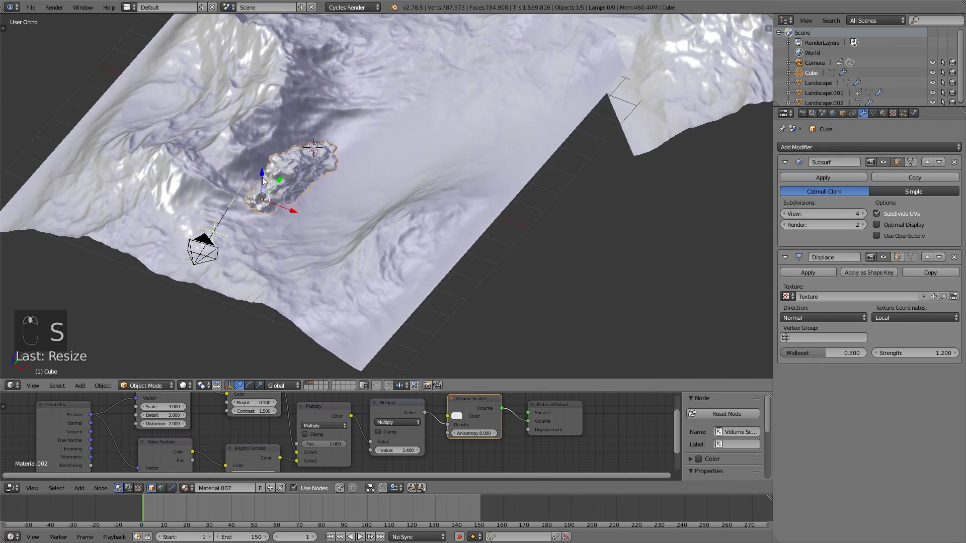
pyautogui.moveTo(262, 176); pyautogui.dragTo(262, 181)
# - Duplicate the cloud and place the copy higher up, over the ridge beside the camera
pyautogui.moveTo(261, 182); pyautogui.dragTo(324, 209, button='middle')
pyautogui.hotkey('shift', 'd')
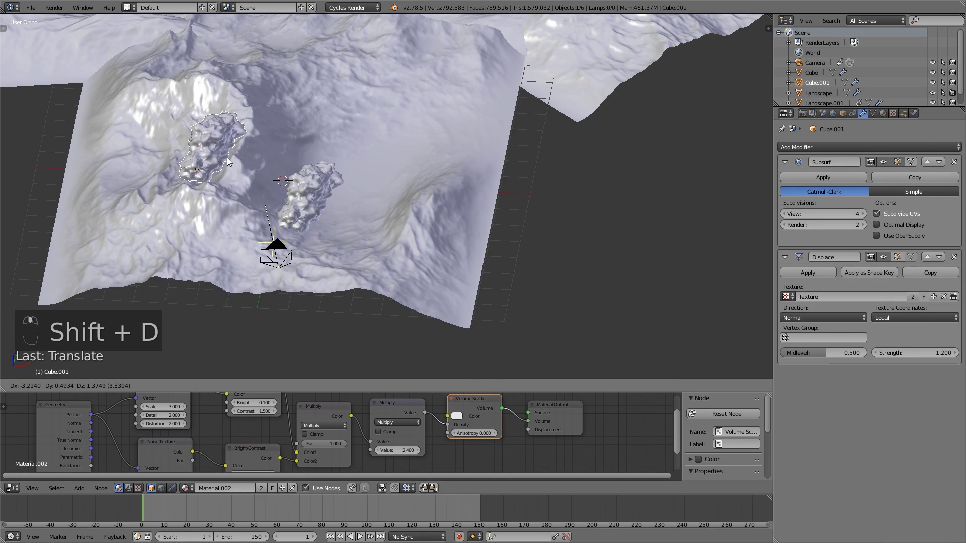
pyautogui.click(215, 158)
pyautogui.moveTo(215, 157); pyautogui.dragTo(383, 128, button='middle')
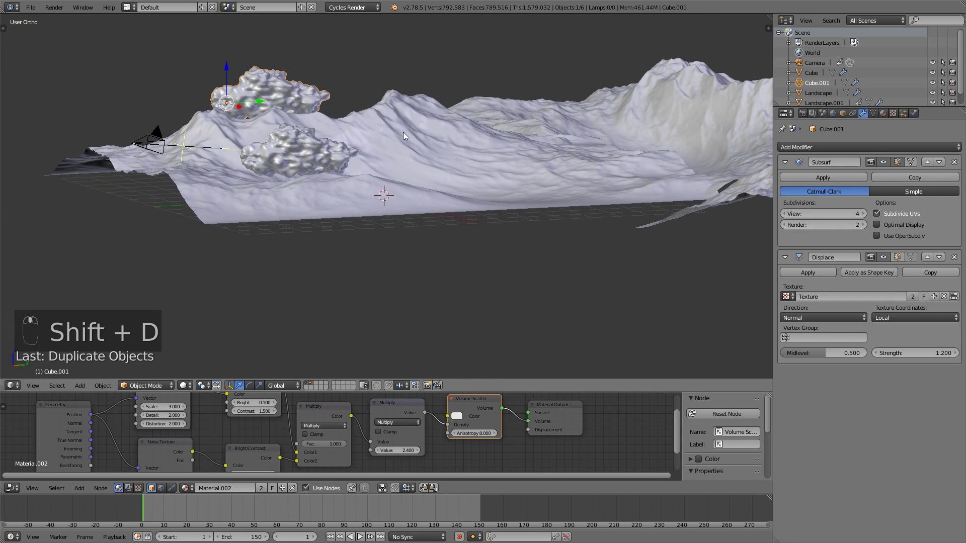
# - Rotate the upper cloud copy, scale it to about 0.62 and reposition it over the ridge beside the camera
pyautogui.press('r')
pyautogui.press('s')
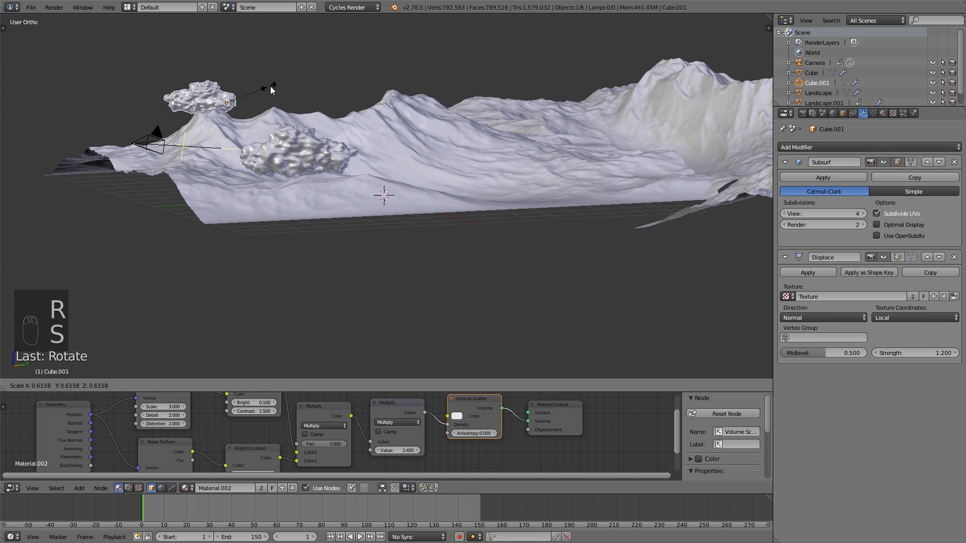
pyautogui.click(271, 86)
pyautogui.press('g')
pyautogui.click(337, 98)
# - Duplicate the small ridge cloud and position the copy farther down the valley, against the mountainside
pyautogui.moveTo(337, 100); pyautogui.dragTo(300, 271, button='middle')
pyautogui.hotkey('shift', 'd')
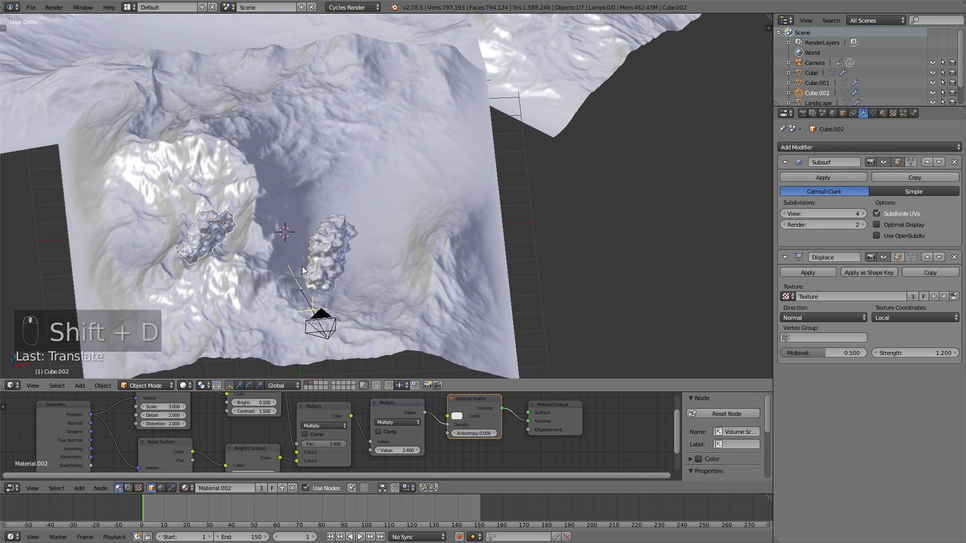
pyautogui.click(422, 206)
pyautogui.moveTo(424, 213); pyautogui.dragTo(329, 183, button='middle')
pyautogui.press('g')
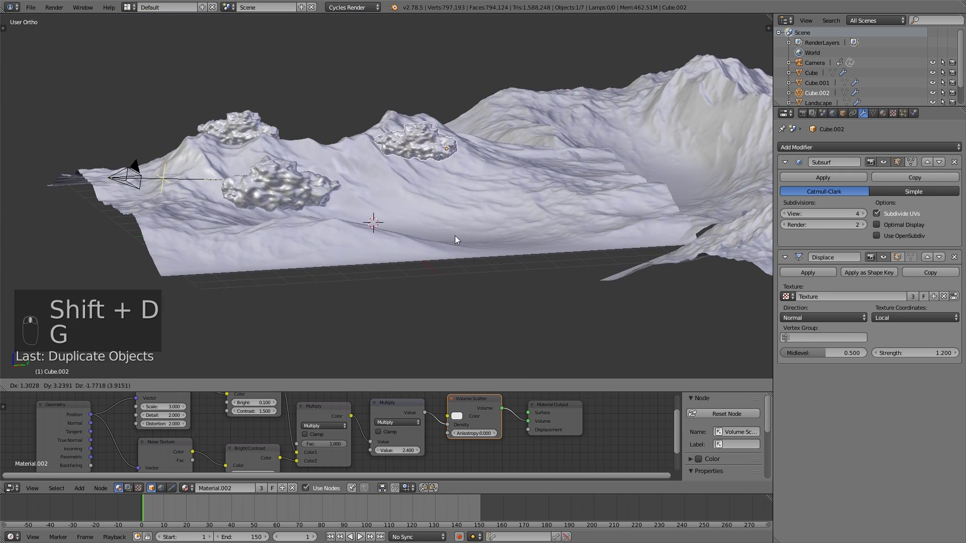
pyautogui.click(458, 231)
pyautogui.moveTo(458, 231); pyautogui.dragTo(418, 231, button='middle')
pyautogui.press('g')
pyautogui.click(472, 247)
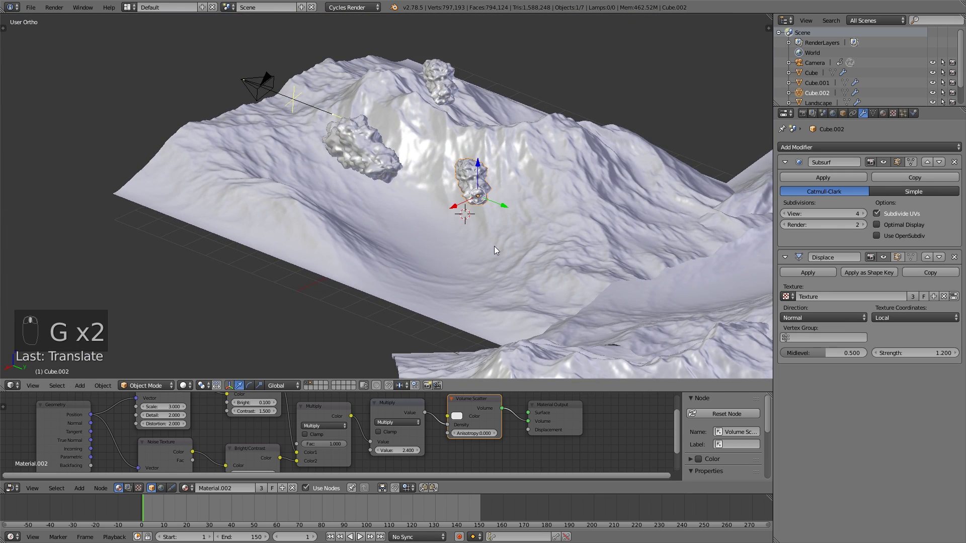
# - Duplicate the mountainside cloud farther down the valley, rotate the copy about the Z axis and resize it
pyautogui.moveTo(494, 246); pyautogui.dragTo(576, 212, button='middle')
pyautogui.hotkey('shift', 'd')
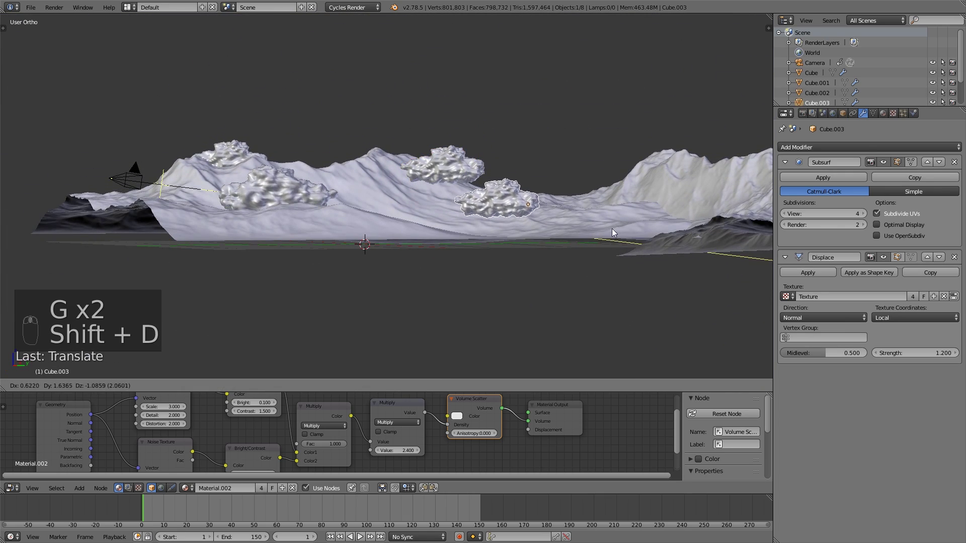
pyautogui.click(632, 215)
pyautogui.press('r')
pyautogui.press('z')
pyautogui.click(567, 228)
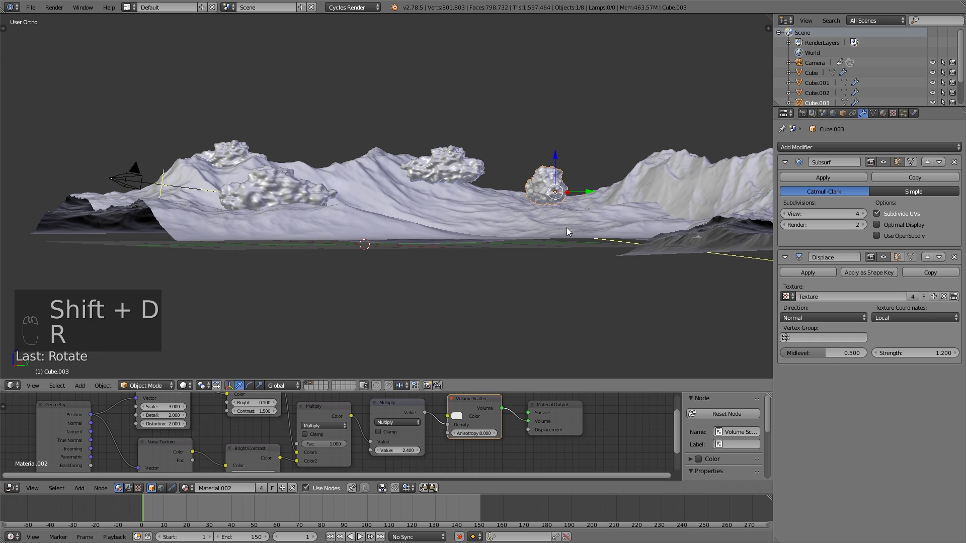
pyautogui.press('s')
pyautogui.click(596, 245)
# - Duplicate the rotated cloud, move the copy out toward the distant mountains and enlarge it
pyautogui.moveTo(596, 246); pyautogui.dragTo(580, 218, button='middle')
pyautogui.scroll(2, 581, 228)
pyautogui.hotkey('shift', 'f')
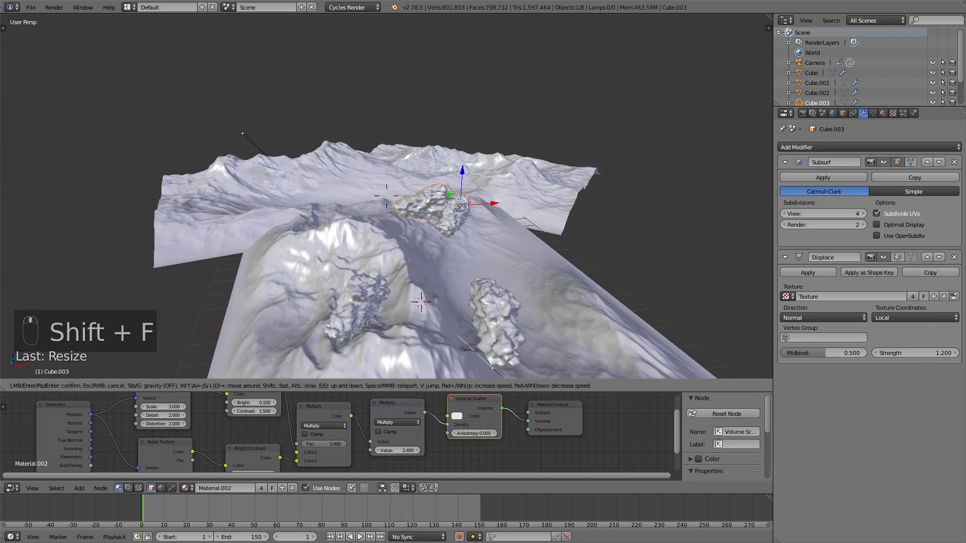
pyautogui.rightClick(386, 196)
pyautogui.hotkey('shift', 'd')
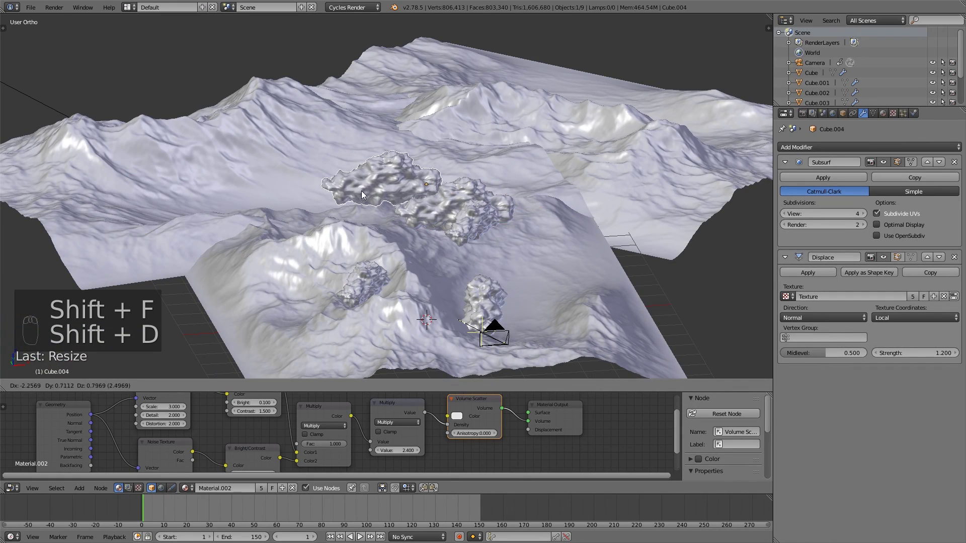
pyautogui.click(311, 191)
pyautogui.moveTo(311, 191); pyautogui.dragTo(421, 202, button='middle')
pyautogui.press('g')
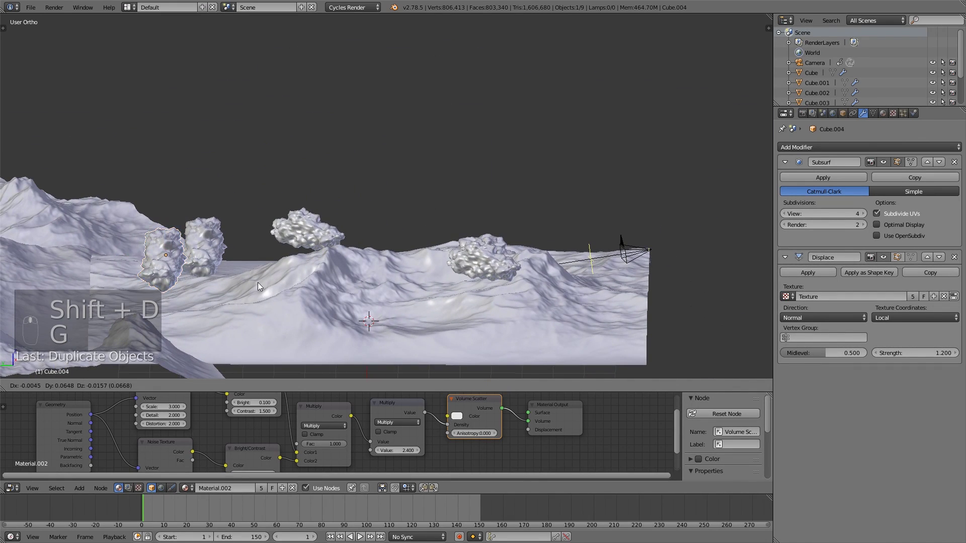
pyautogui.click(225, 286)
pyautogui.press('s')
pyautogui.click(214, 335)
# - Flatten the distant cloud along Z, stretch it about 1.33 times along X and scale it down overall
pyautogui.moveTo(213, 336); pyautogui.dragTo(225, 328, button='middle')
pyautogui.press('s')
pyautogui.press('z')
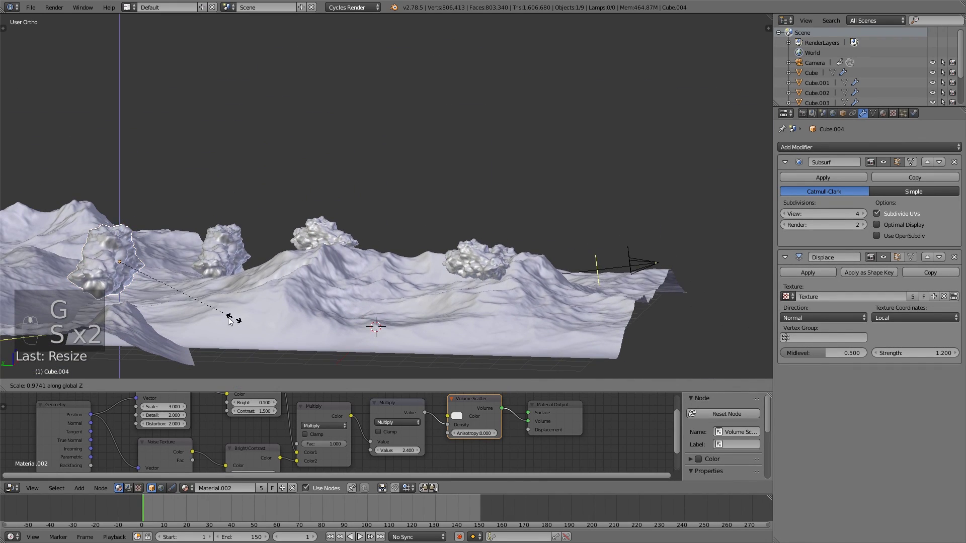
pyautogui.click(198, 309)
pyautogui.press('s')
pyautogui.press('x')
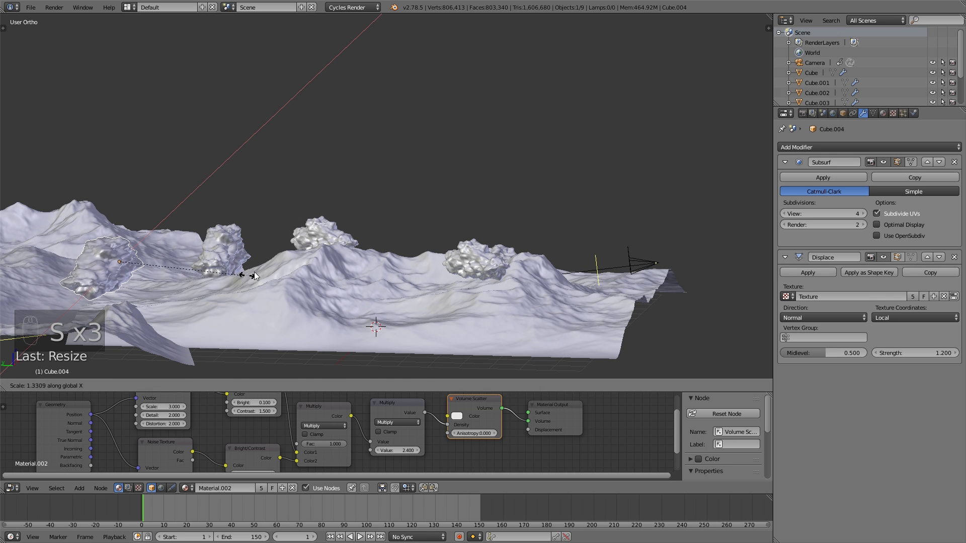
pyautogui.click(254, 277)
pyautogui.moveTo(254, 277); pyautogui.dragTo(232, 262, button='middle')
pyautogui.press('s')
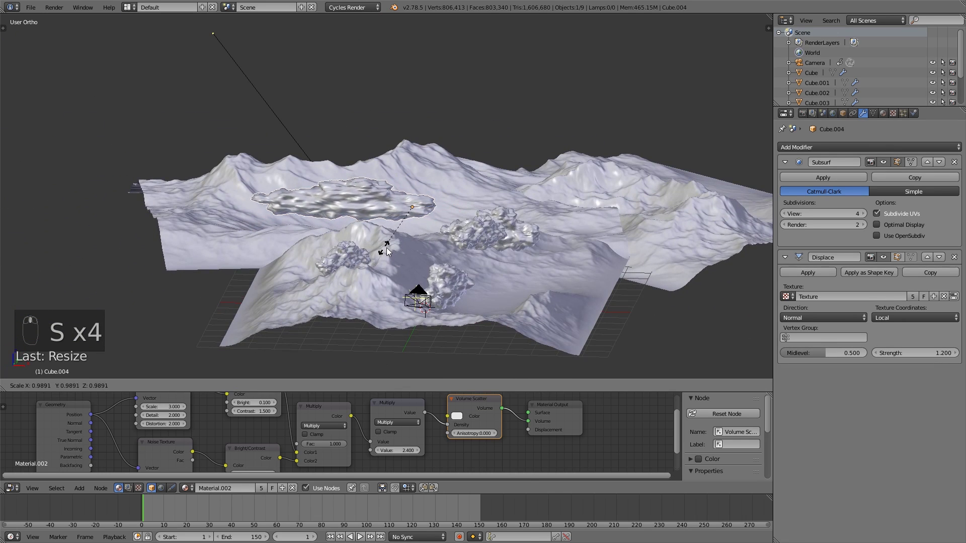
pyautogui.click(413, 241)
# - Duplicate the flattened cloud, place the copy farther back beside the original and enlarge it
pyautogui.hotkey('shift', 'd')
pyautogui.click(500, 223)
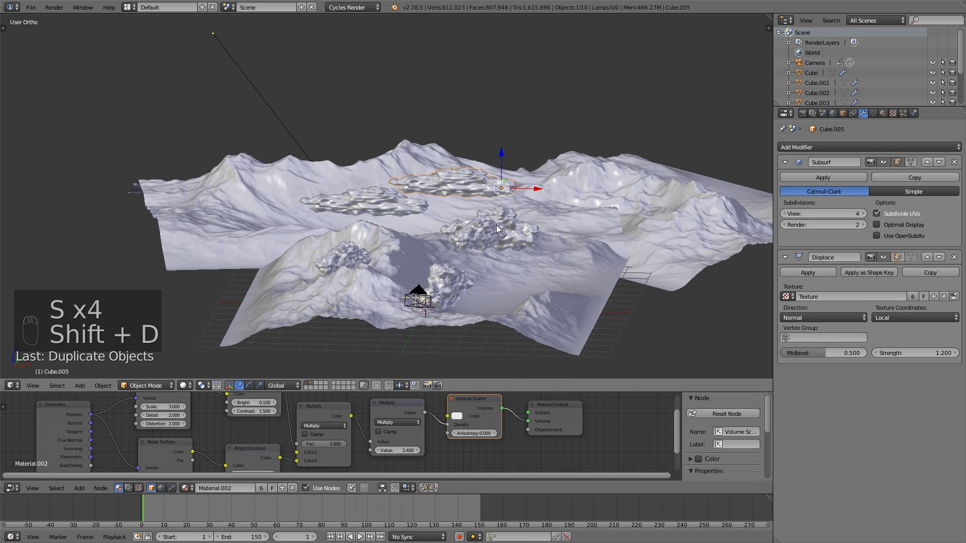
pyautogui.moveTo(588, 195); pyautogui.dragTo(410, 238, button='middle')
pyautogui.moveTo(527, 210); pyautogui.dragTo(547, 202)
pyautogui.click(547, 203)
pyautogui.moveTo(547, 202); pyautogui.dragTo(511, 221, button='middle')
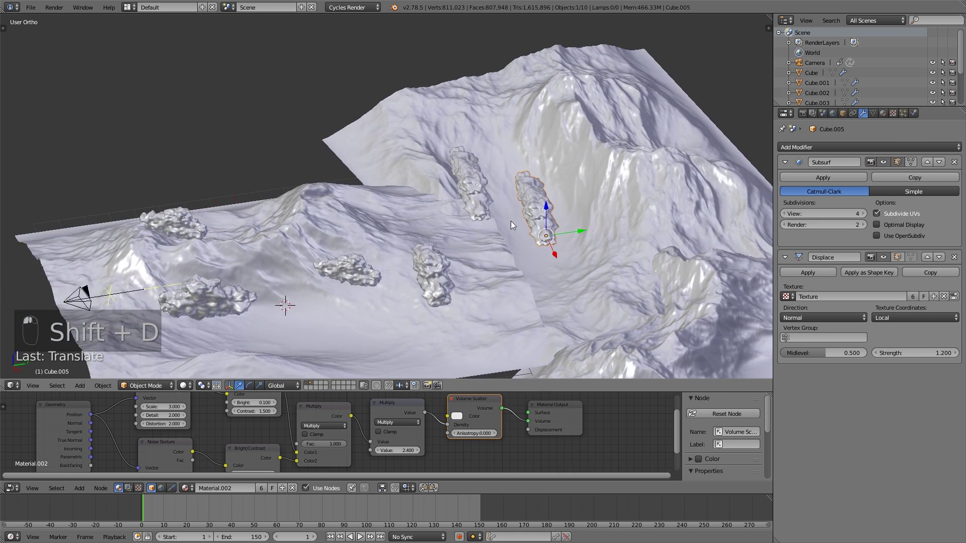
pyautogui.press('s')
pyautogui.click(569, 297)
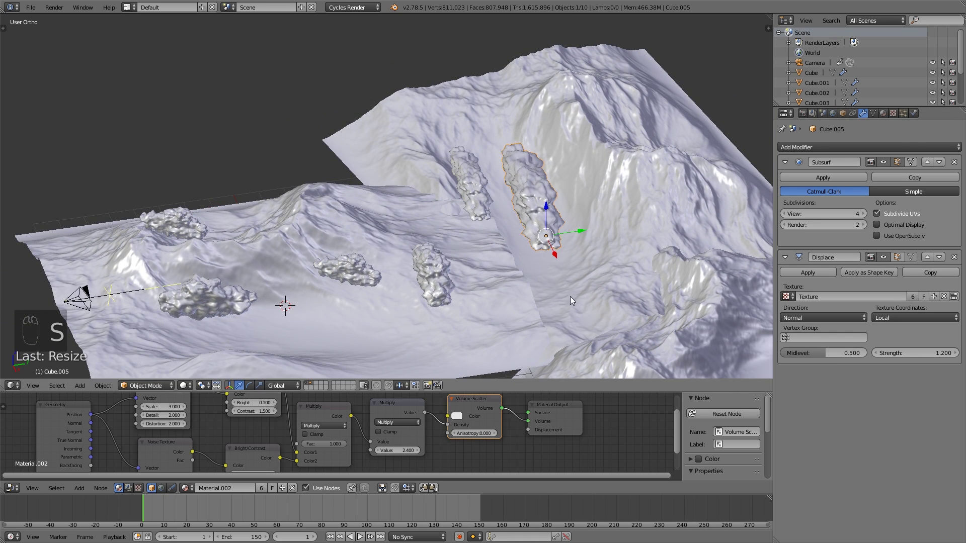
# - Make two more copies of the large flattened cloud and spread them over the background mountains
pyautogui.moveTo(569, 296); pyautogui.dragTo(448, 213, button='middle')
pyautogui.hotkey('shift', 'd')
pyautogui.click(644, 219)
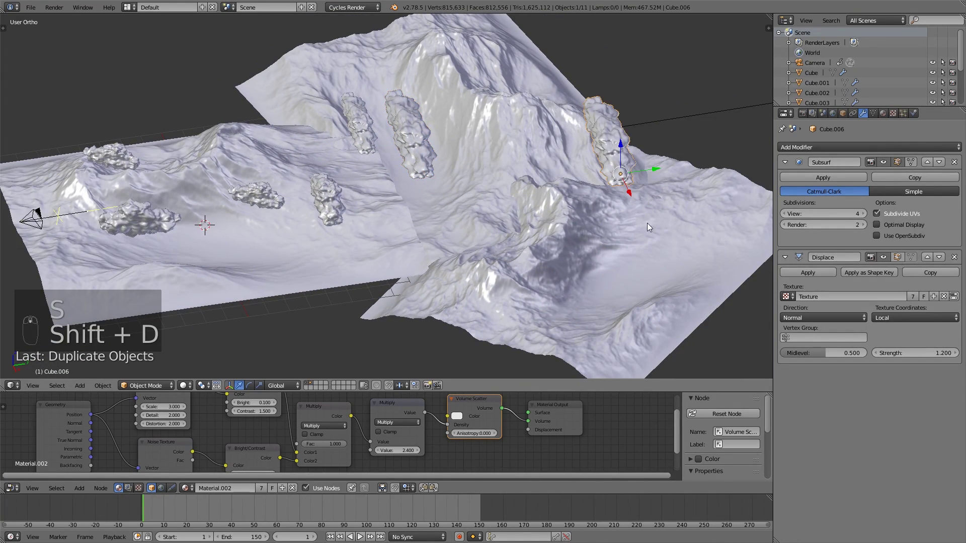
pyautogui.moveTo(647, 223); pyautogui.dragTo(573, 255, button='middle')
pyautogui.press('g')
pyautogui.click(624, 240)
pyautogui.hotkey('shift', 'd')
pyautogui.click(692, 255)
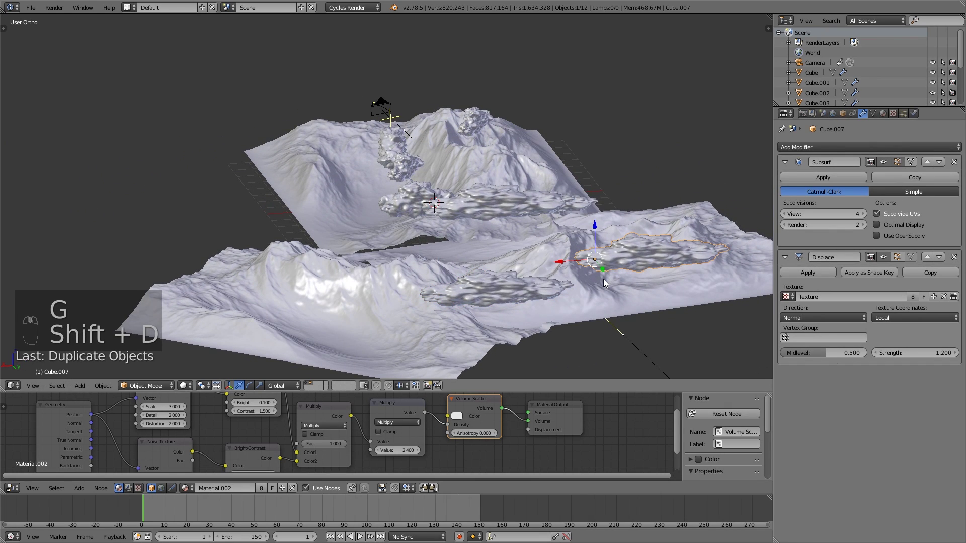
# - In the camera view, reposition, resize and rotate the last background cloud so it sits behind the ridge
pyautogui.press('KP_0')
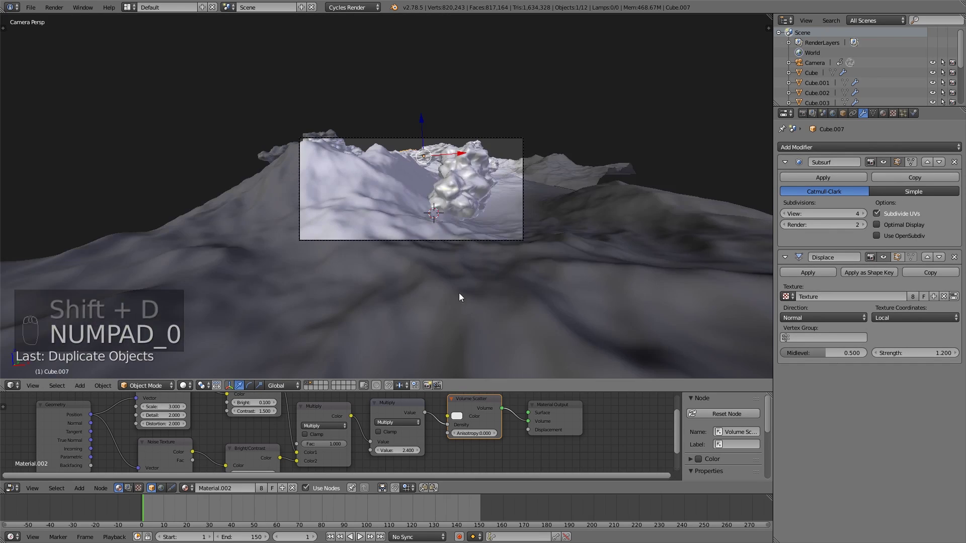
pyautogui.scroll(2, 453, 282)
pyautogui.press('g')
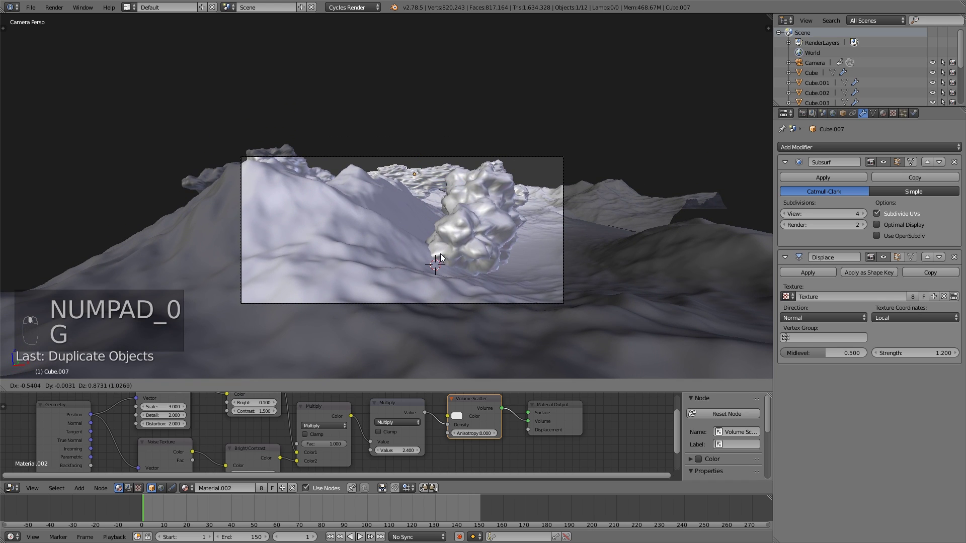
pyautogui.click(434, 249)
pyautogui.press('s')
pyautogui.click(451, 255)
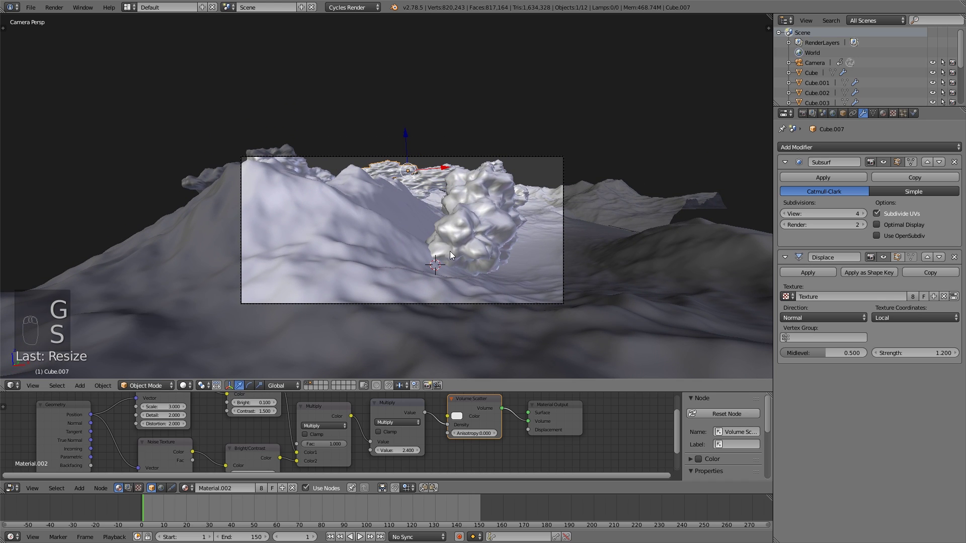
pyautogui.press('r')
pyautogui.click(493, 243)
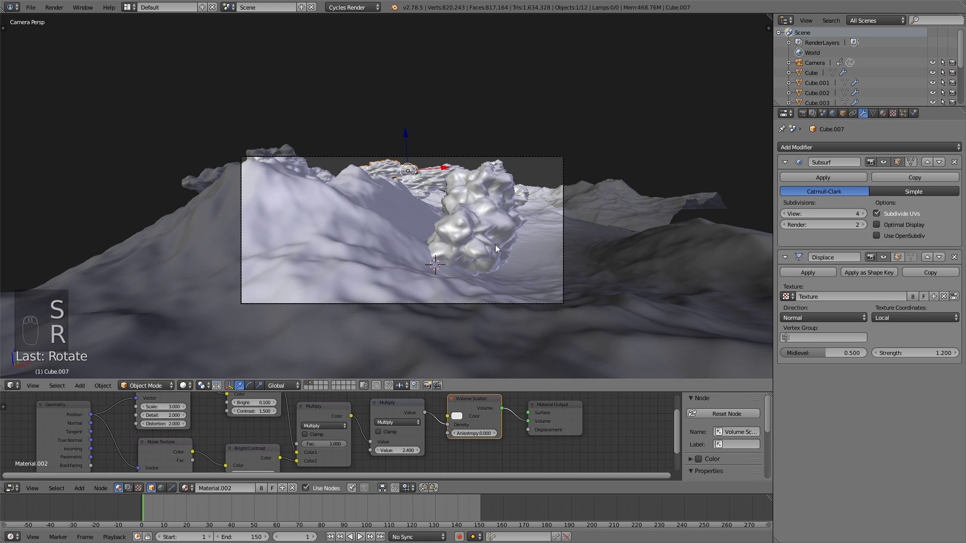
# - Rotate and resize the large foreground cloud in the camera view
pyautogui.rightClick(496, 245)
pyautogui.press('r')
pyautogui.click(627, 284)
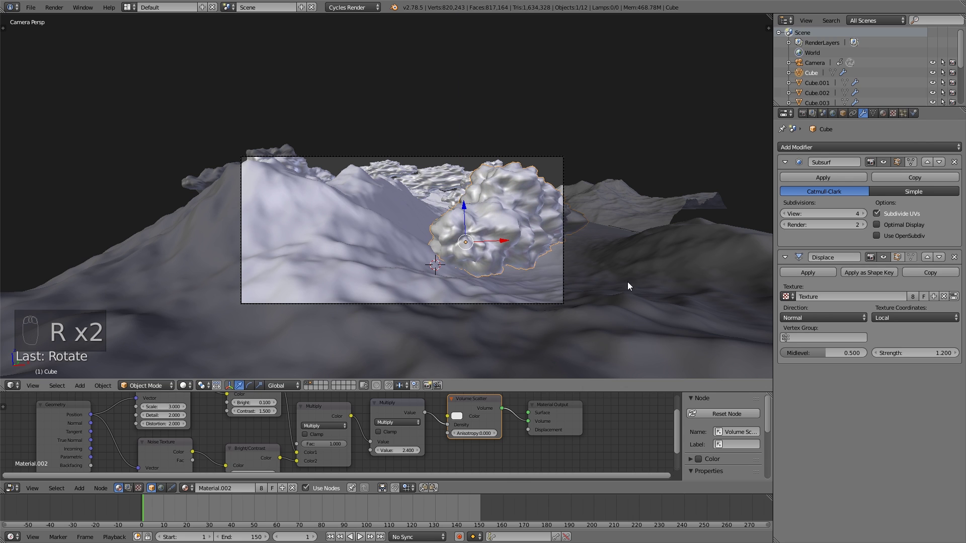
pyautogui.press('s')
pyautogui.click(621, 283)
# - Duplicate the foreground cloud, move the copy beside the camera on the ridge side and adjust its size and height
pyautogui.moveTo(618, 285); pyautogui.dragTo(472, 326, button='middle')
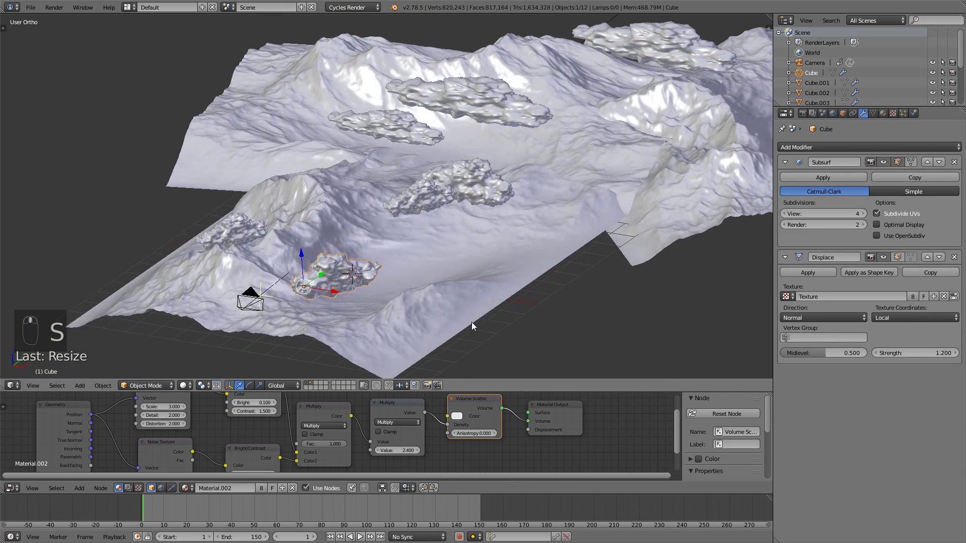
pyautogui.hotkey('shift', 'd')
pyautogui.click(374, 327)
pyautogui.press('s')
pyautogui.click(182, 310)
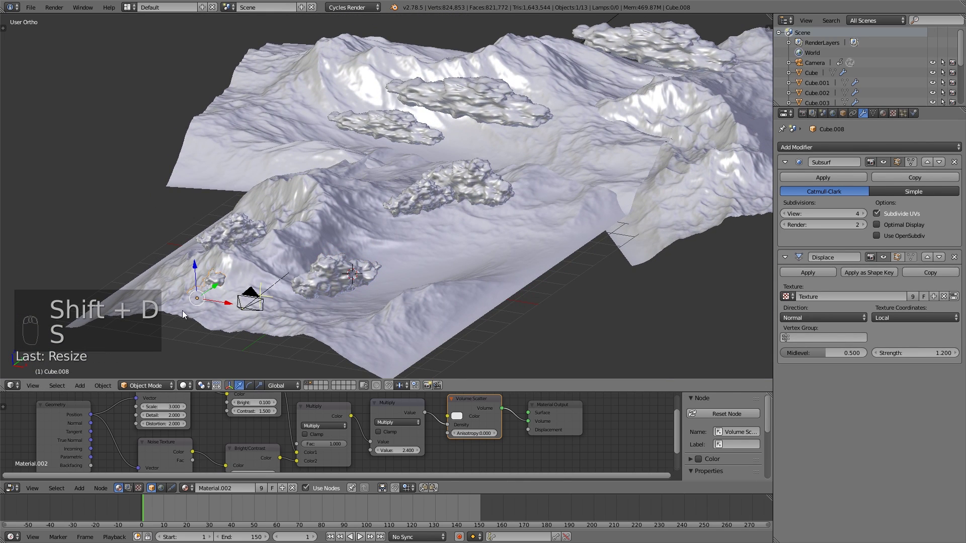
pyautogui.moveTo(223, 305); pyautogui.dragTo(252, 301)
pyautogui.moveTo(222, 270); pyautogui.dragTo(222, 258)
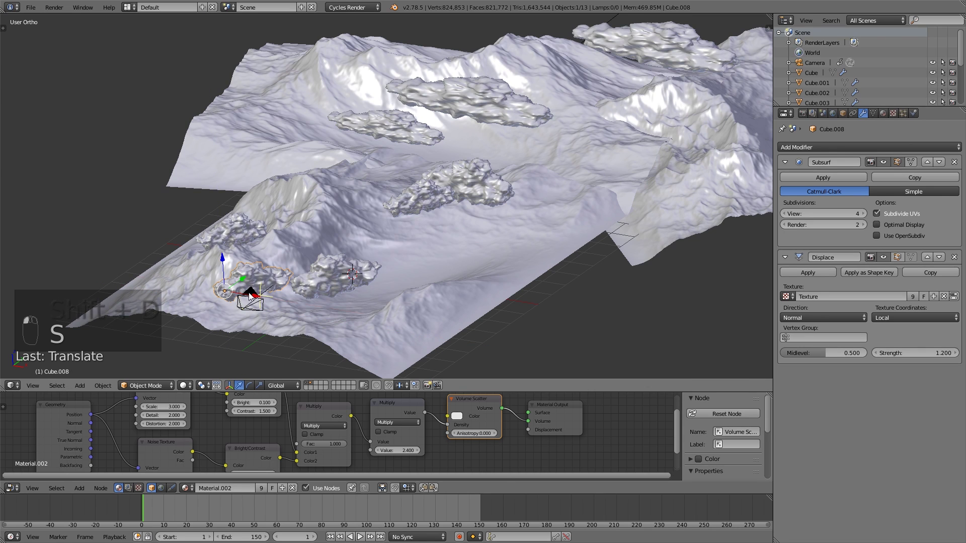
pyautogui.moveTo(261, 301); pyautogui.dragTo(252, 300)
pyautogui.press('s')
pyautogui.click(268, 292)
pyautogui.moveTo(210, 261); pyautogui.dragTo(210, 256)
# - Fine-tune the position of the cloud beside the camera, using the camera view and an elevated view
pyautogui.press('KP_0')
pyautogui.press('g')
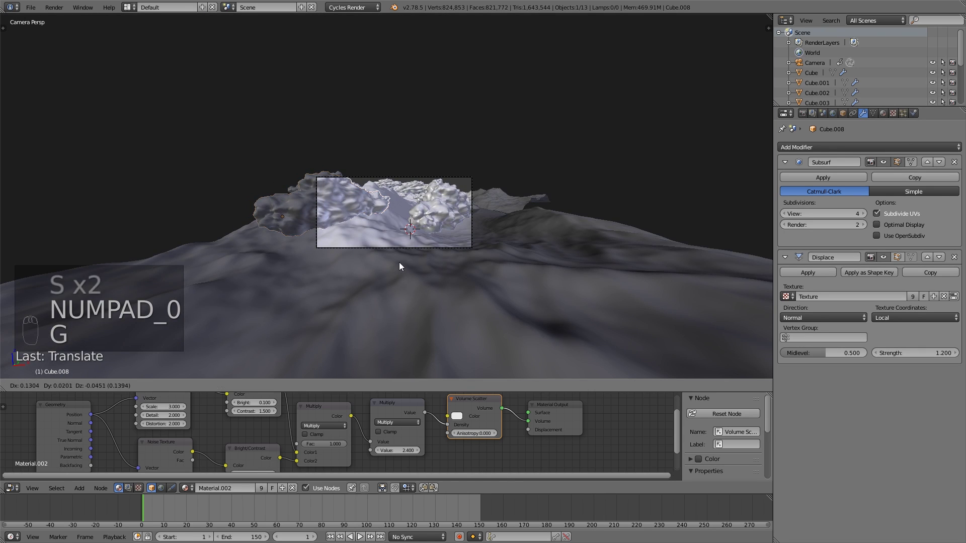
pyautogui.click(419, 255)
pyautogui.press('KP_0')
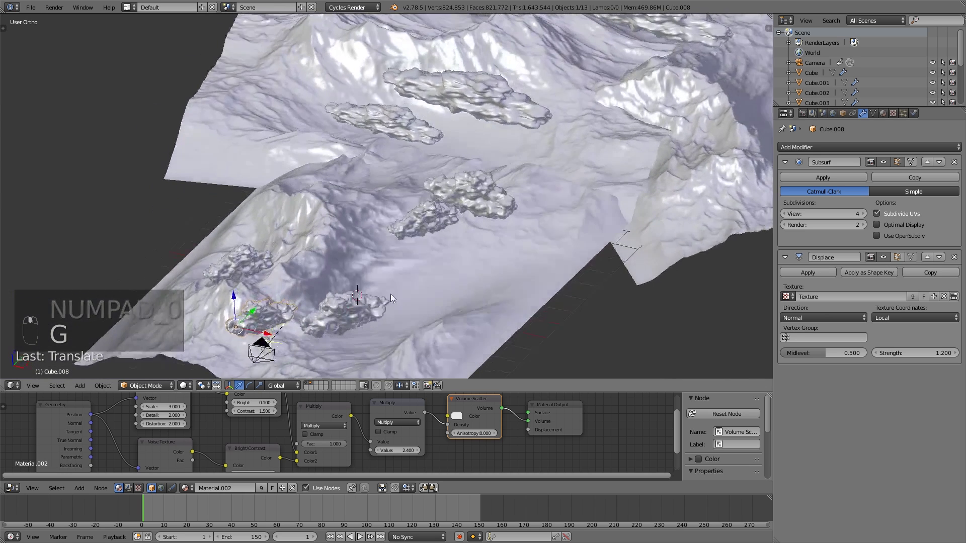
pyautogui.moveTo(385, 316); pyautogui.dragTo(265, 312, button='middle')
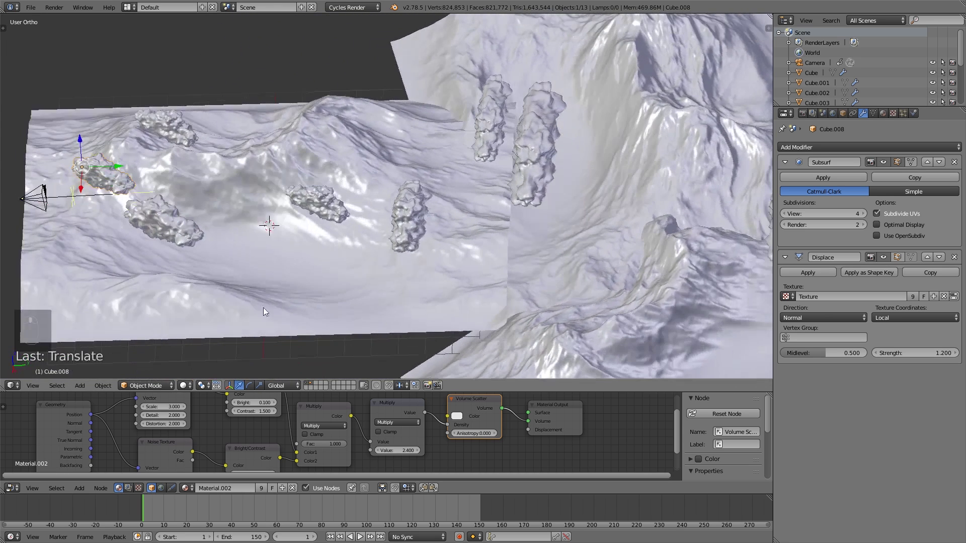
pyautogui.press('g')
pyautogui.click(81, 203)
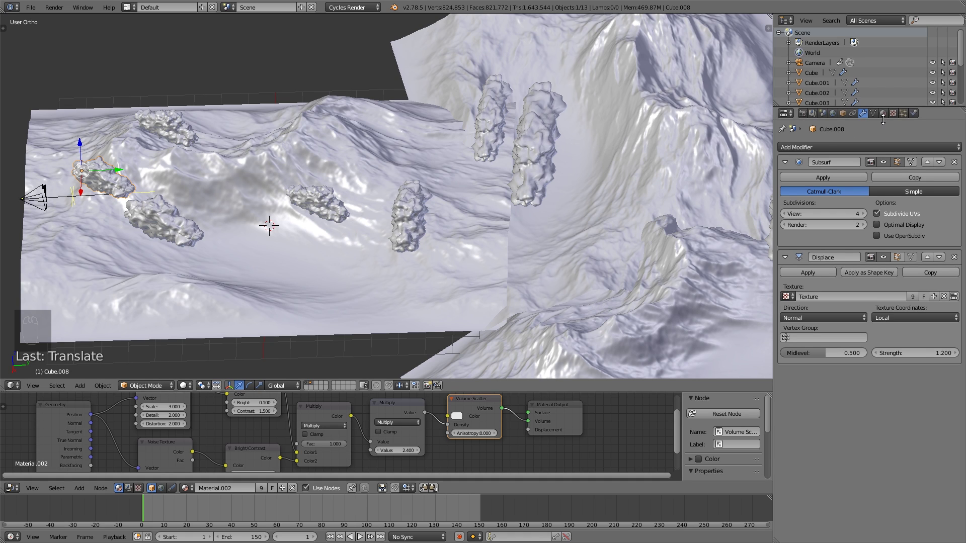
# - Raise the Subsurf render subdivisions to 4 on the cloud beside the camera, the foreground cloud and the clouds farther back
pyautogui.click(863, 225)
pyautogui.click(863, 225)
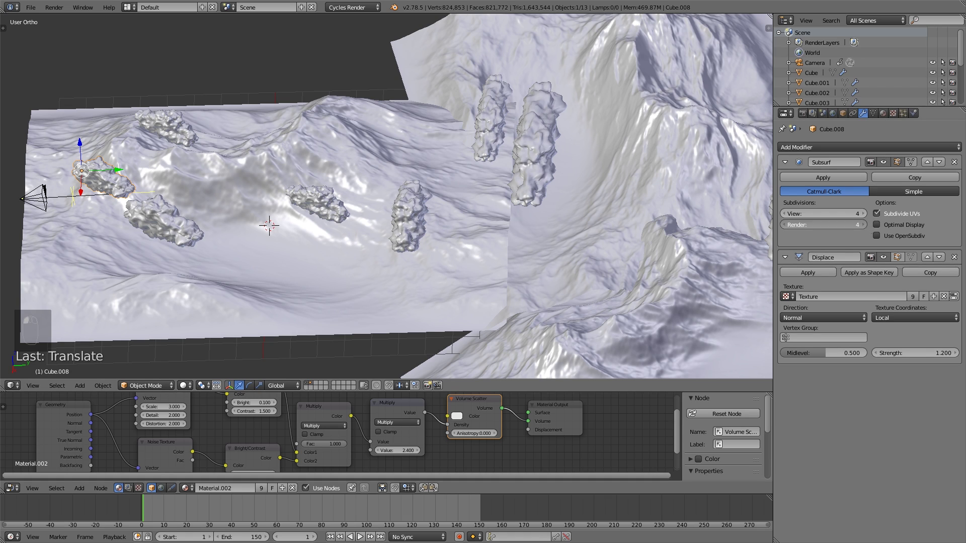
pyautogui.click(863, 225)
pyautogui.rightClick(182, 228)
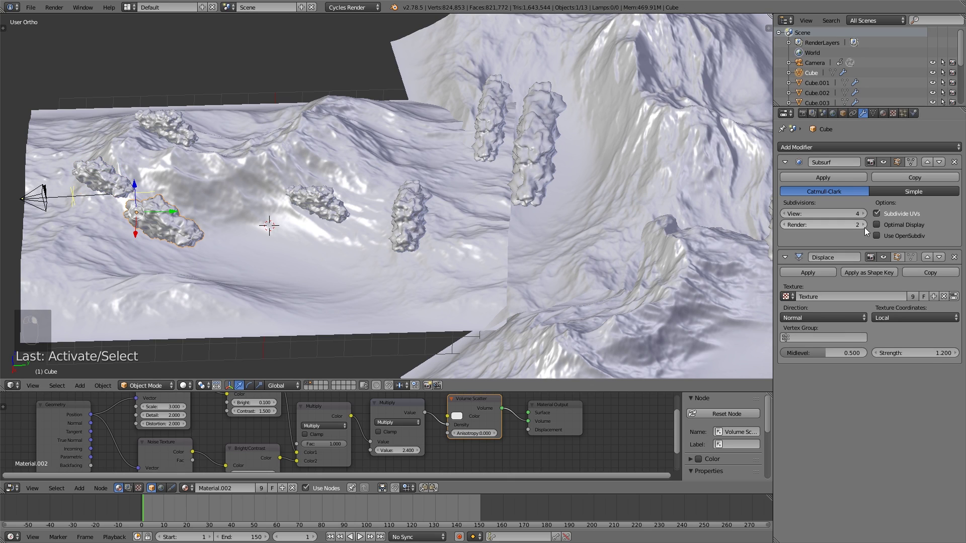
pyautogui.rightClick(409, 221)
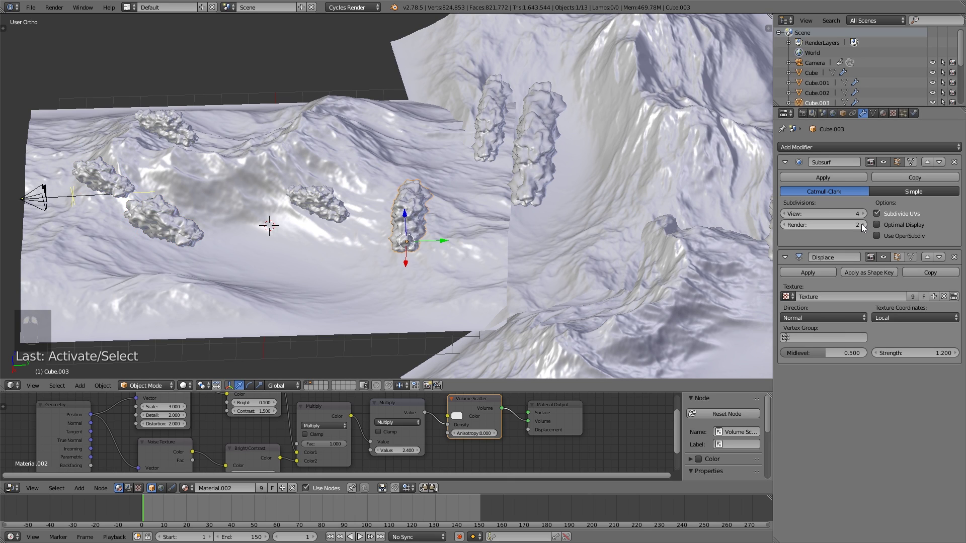
pyautogui.rightClick(531, 180)
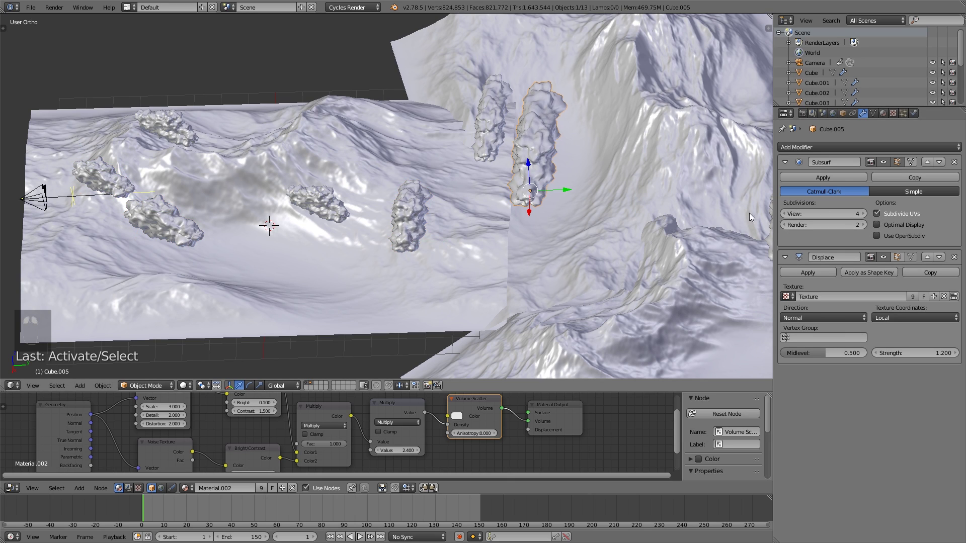
pyautogui.rightClick(503, 128)
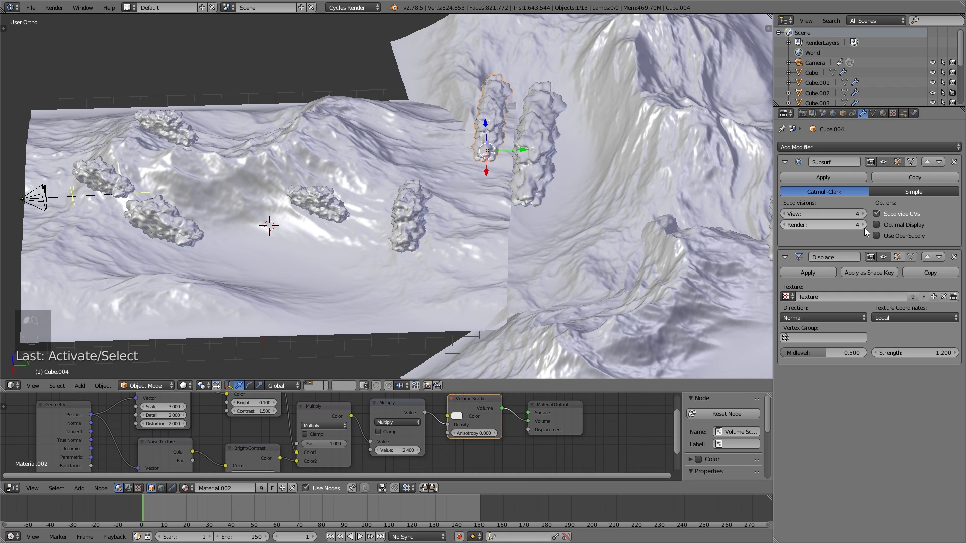
# - Set the Subsurf render subdivisions to 5 on the cloud behind the ridge near the camera
pyautogui.rightClick(180, 137)
pyautogui.moveTo(835, 226); pyautogui.dragTo(811, 235)
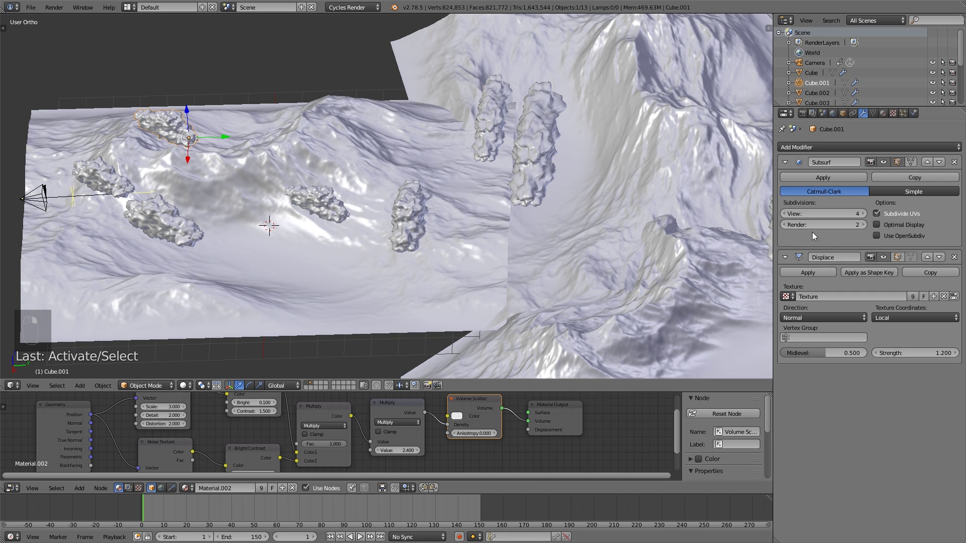
pyautogui.click(862, 226)
pyautogui.click(862, 226)
pyautogui.click(863, 226)
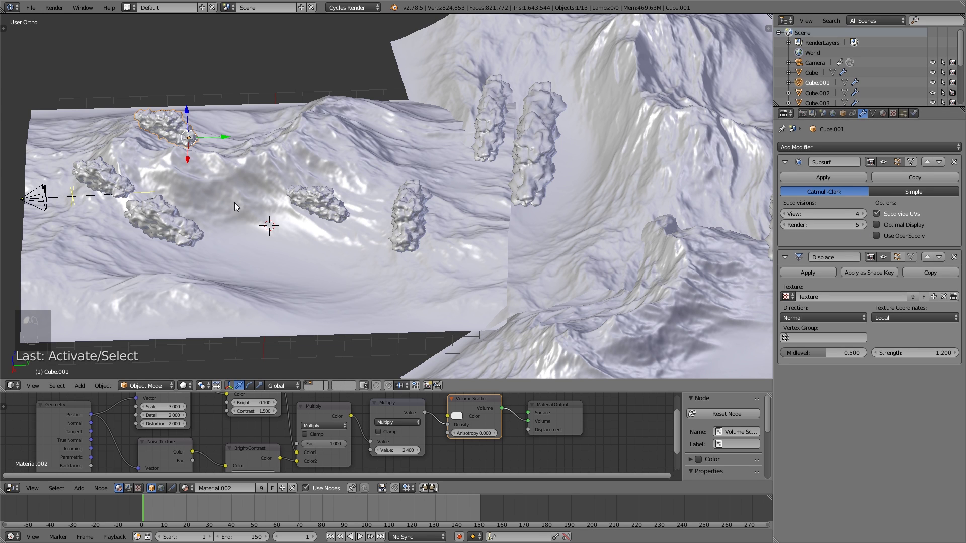
# - Give the cloud beside the camera its own single-user copy of Material.002
pyautogui.moveTo(234, 202); pyautogui.dragTo(236, 206, button='middle')
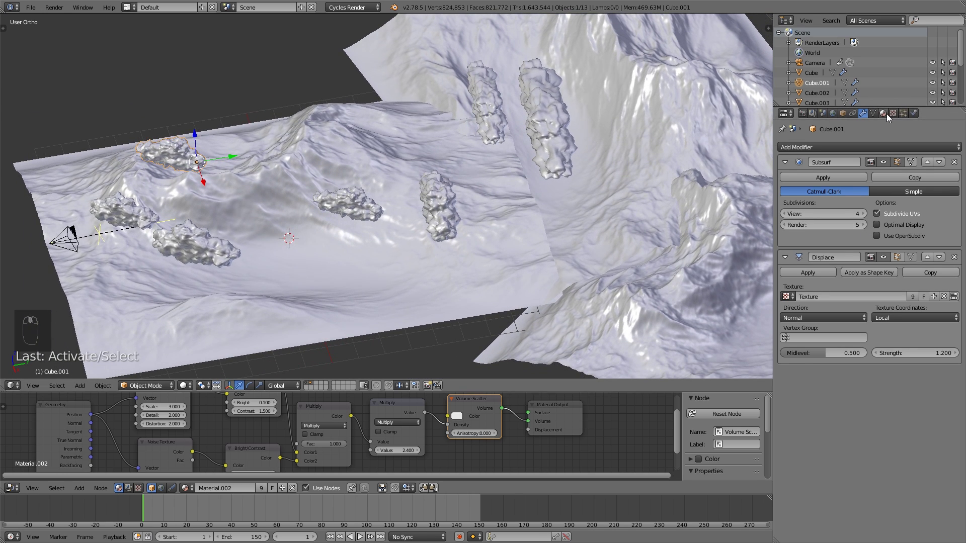
pyautogui.click(886, 114)
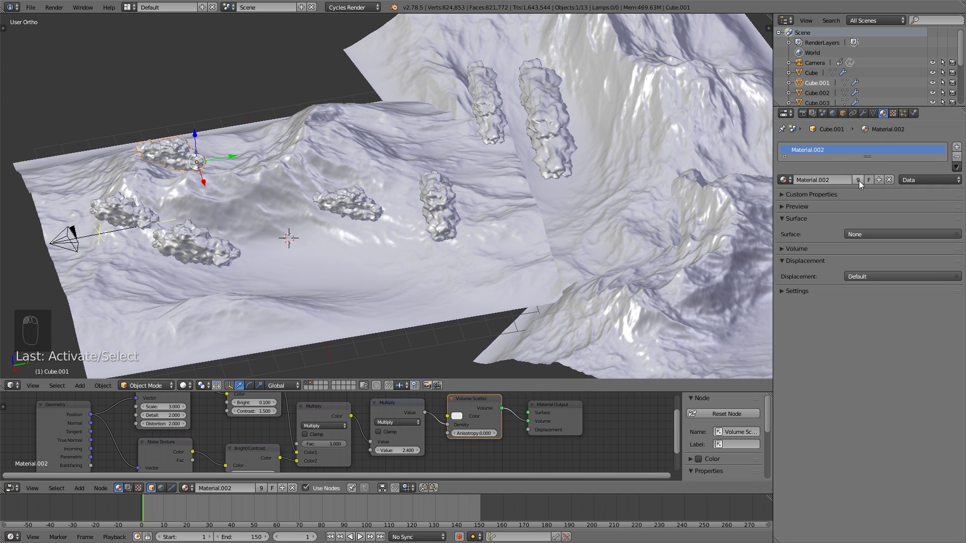
pyautogui.rightClick(104, 211)
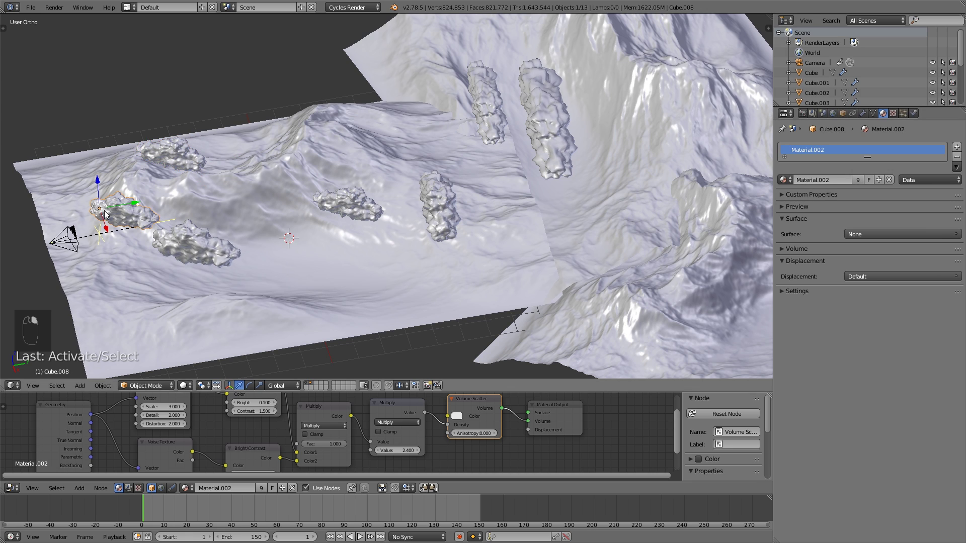
pyautogui.click(856, 179)
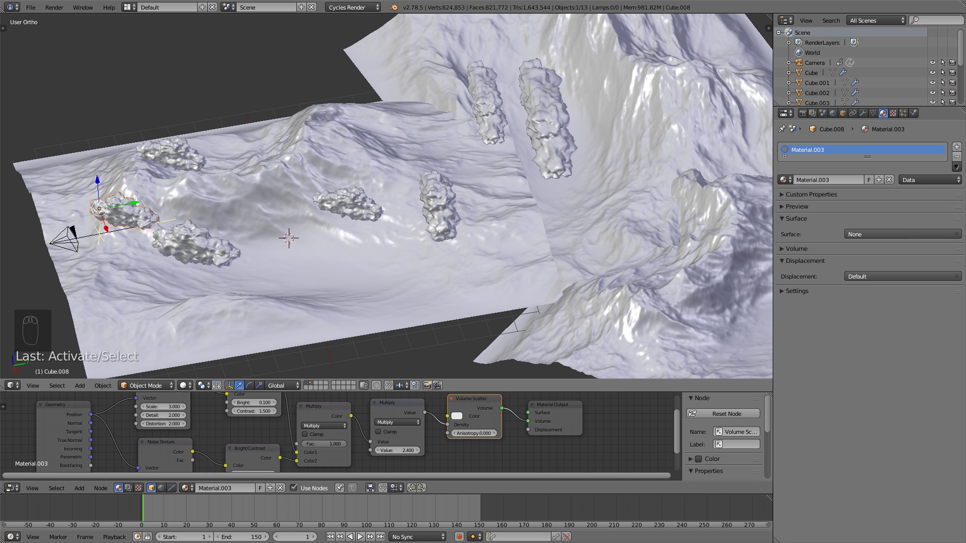
# - Assign Material.003 to the large foreground cloud and to the cloud behind the ridge near the camera
pyautogui.rightClick(201, 241)
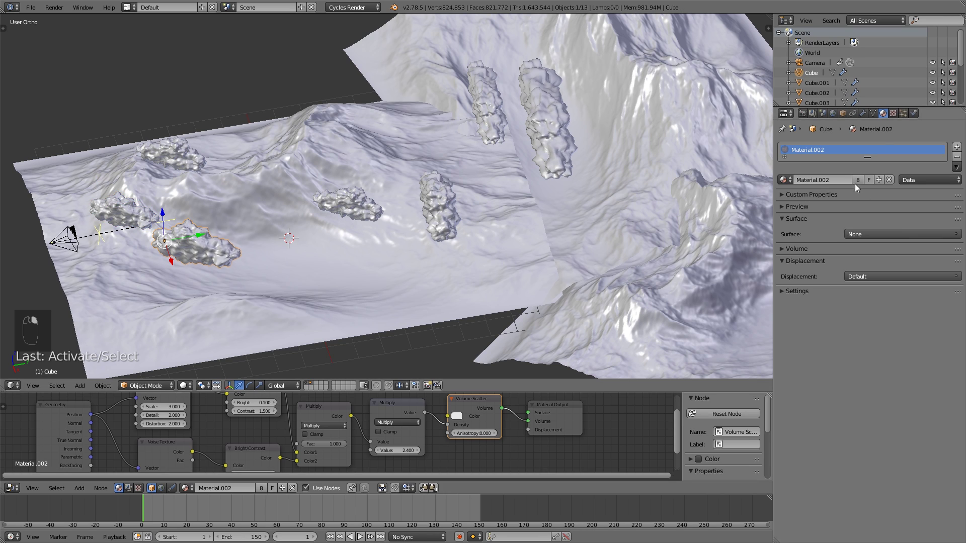
pyautogui.click(784, 180)
pyautogui.click(812, 224)
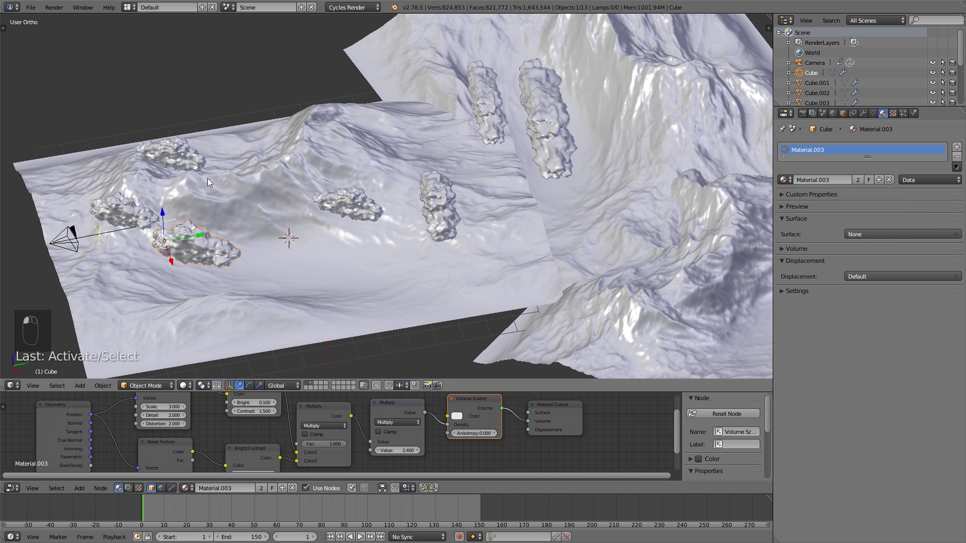
pyautogui.rightClick(183, 161)
pyautogui.click(784, 179)
pyautogui.click(812, 225)
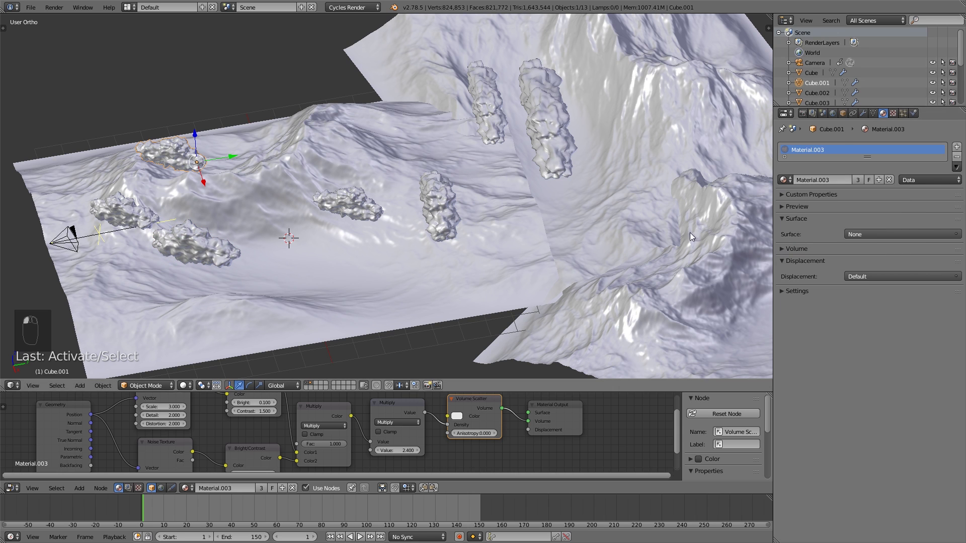
# - Duplicate the cloud behind the ridge, move the copy farther along the ridge and rotate it to a different angle
pyautogui.scroll(2, 220, 183)
pyautogui.moveTo(220, 182); pyautogui.dragTo(180, 195, button='middle')
pyautogui.hotkey('shift', 'd')
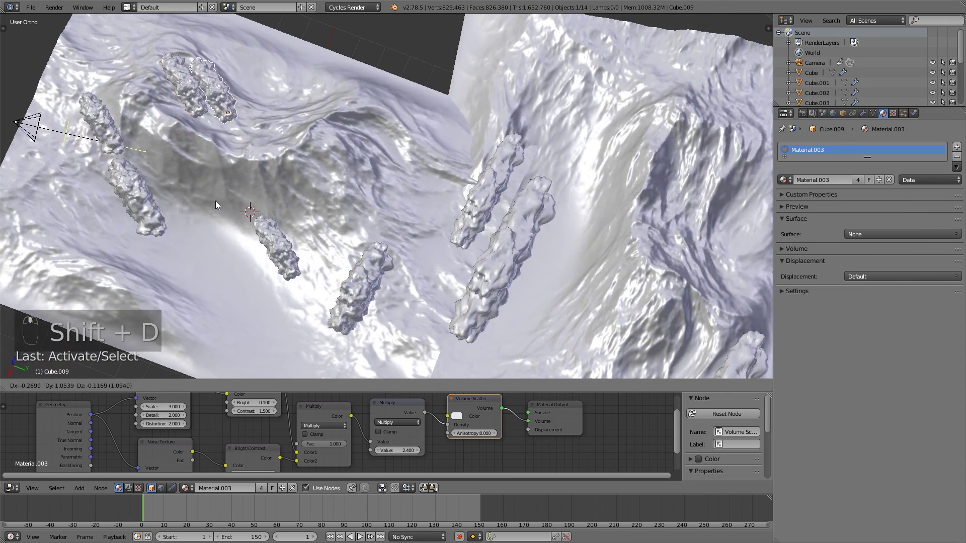
pyautogui.click(227, 209)
pyautogui.press('r')
pyautogui.click(192, 217)
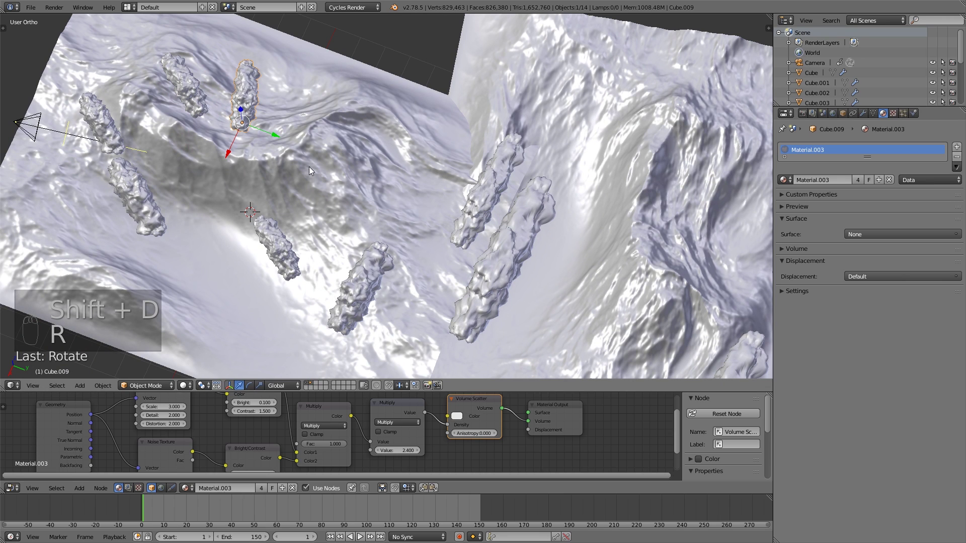
# - Duplicate the rotated ridge cloud into the valley beside the foreground cloud, then rotate and reposition the copy
pyautogui.hotkey('shift', 'd')
pyautogui.click(266, 291)
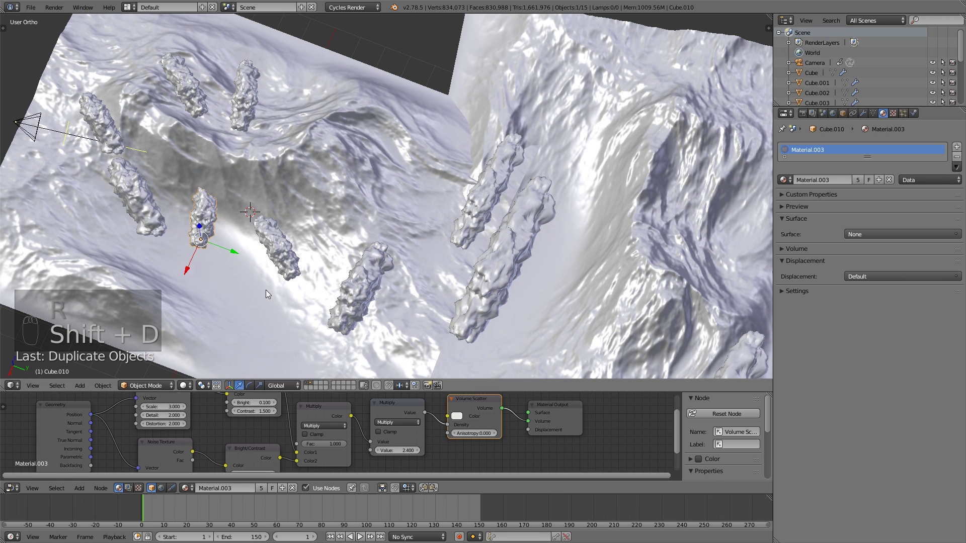
pyautogui.press('r')
pyautogui.click(330, 198)
pyautogui.press('g')
pyautogui.click(216, 212)
# - From a low side view, enlarge the new valley cloud and raise it above the slope
pyautogui.moveTo(217, 211); pyautogui.dragTo(245, 212, button='middle')
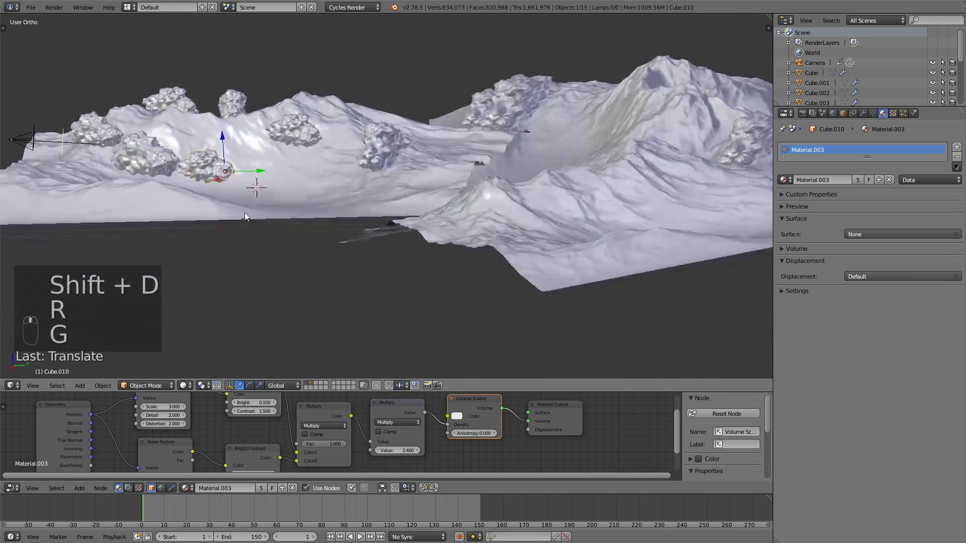
pyautogui.press('s')
pyautogui.click(270, 208)
pyautogui.press('g')
pyautogui.click(291, 191)
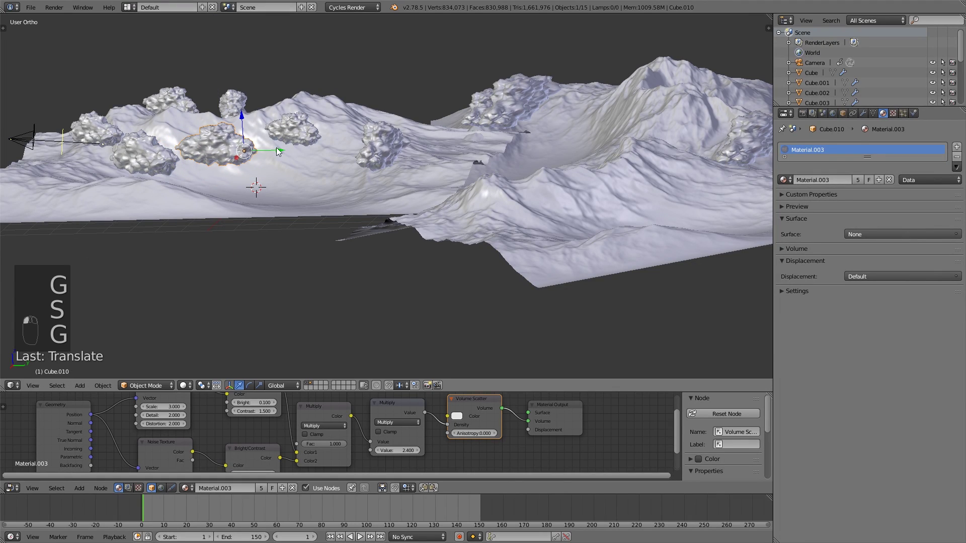
# - Inspect the arrangement of the clouds through the camera view and select the large background cloud
pyautogui.press('KP_0')
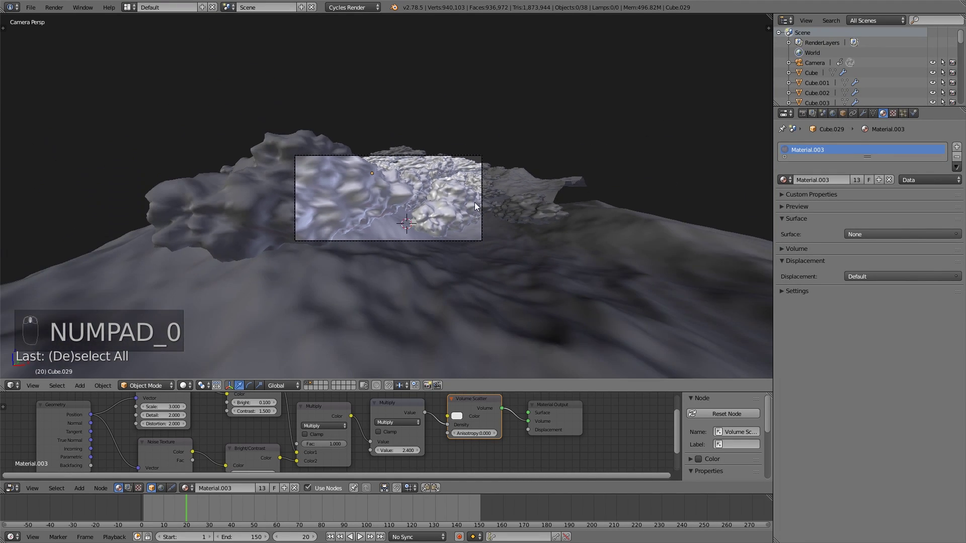
pyautogui.moveTo(474, 203); pyautogui.dragTo(422, 216, button='middle')
pyautogui.press('KP_0')
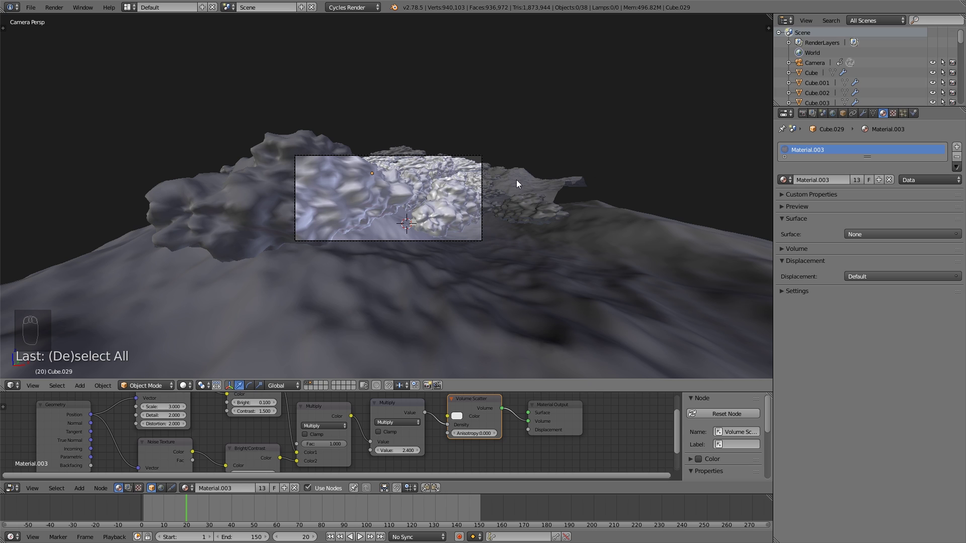
pyautogui.rightClick(415, 158)
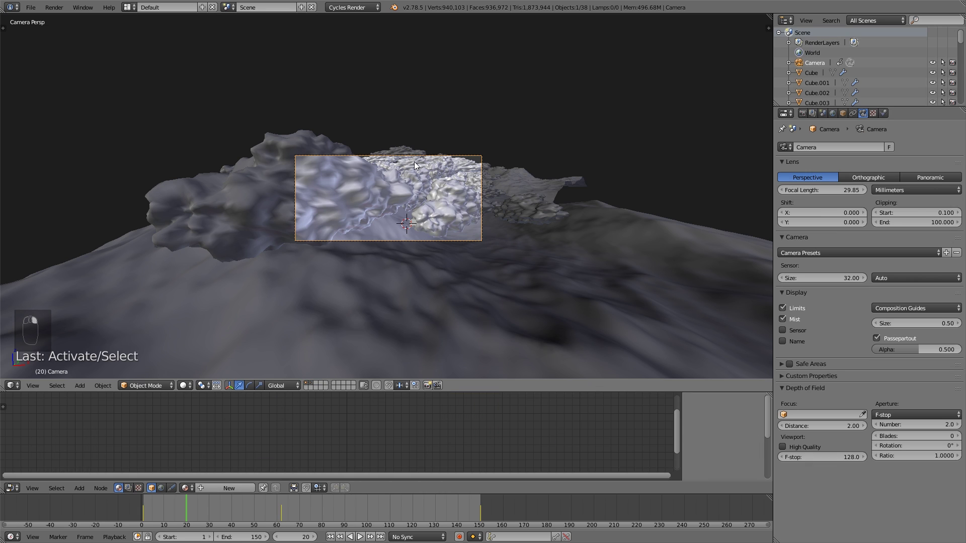
pyautogui.rightClick(414, 162)
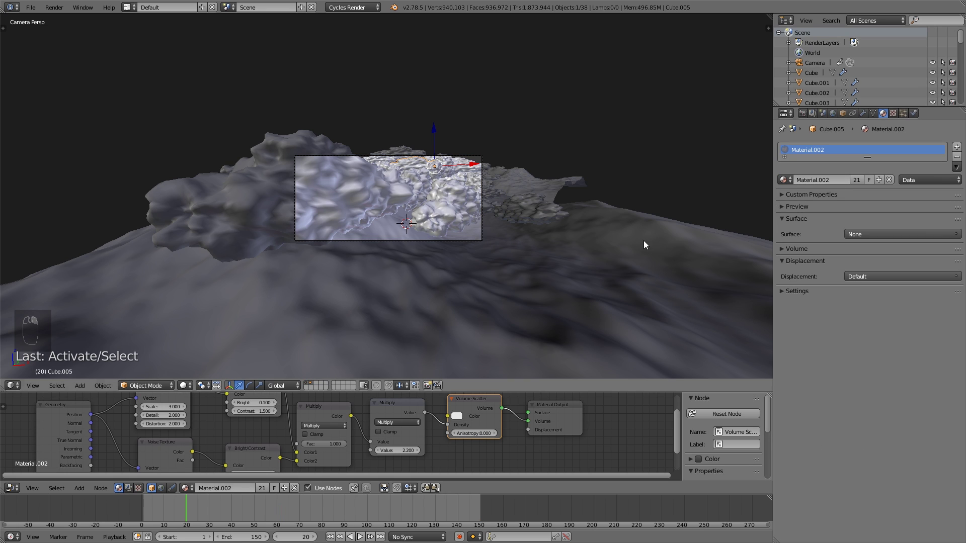
# - In the render settings' Light Paths, set the maximum and minimum transparency bounces to 64
pyautogui.click(803, 114)
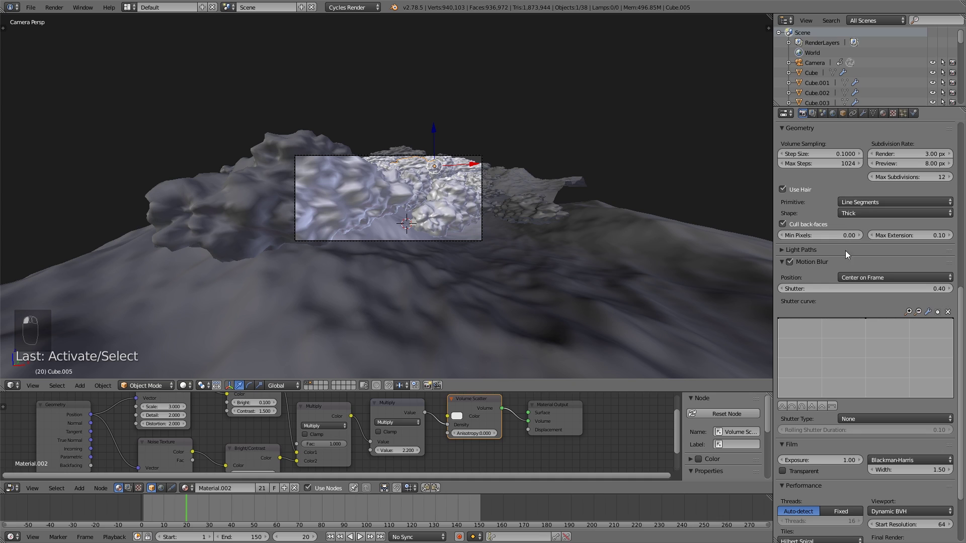
pyautogui.scroll(-4, 865, 284)
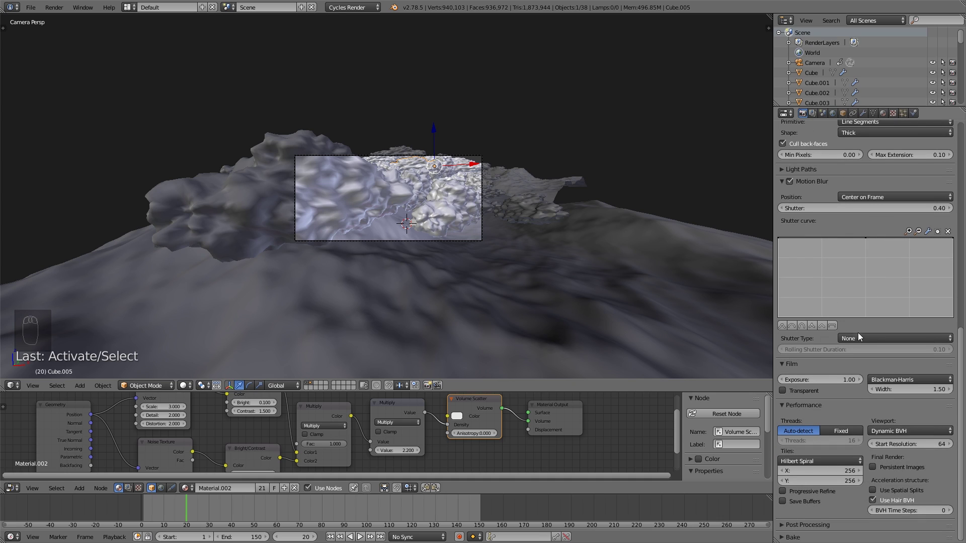
pyautogui.scroll(3, 850, 312)
pyautogui.click(811, 230)
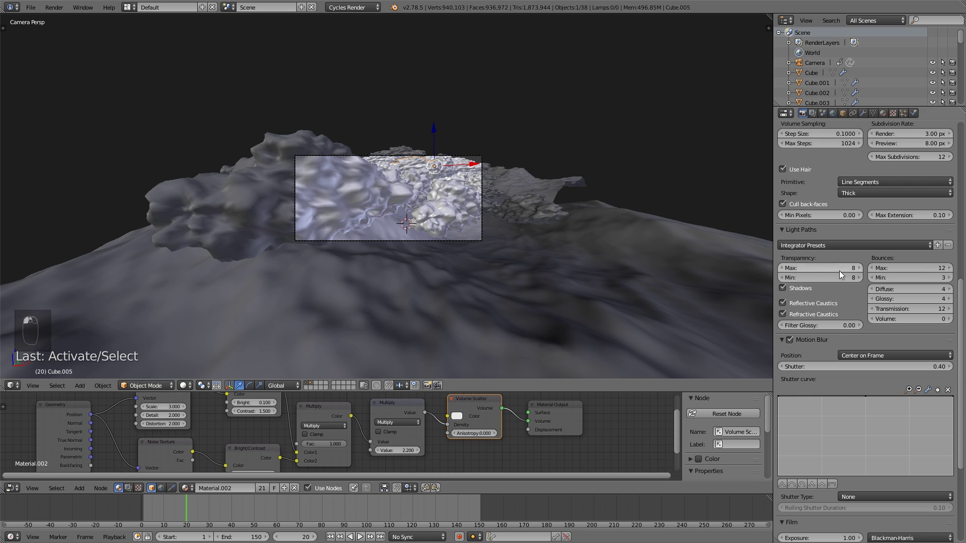
pyautogui.click(819, 264)
pyautogui.write('64')
pyautogui.press('Return')
pyautogui.click(823, 279)
pyautogui.write('64')
pyautogui.press('Return')
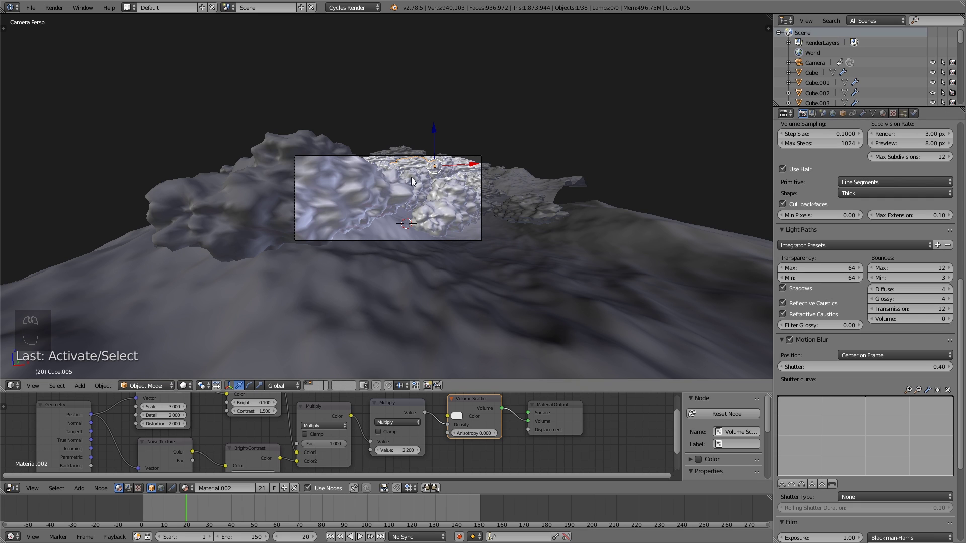
# - Deselect all objects and set the Volume light bounces to 1
pyautogui.press('a')
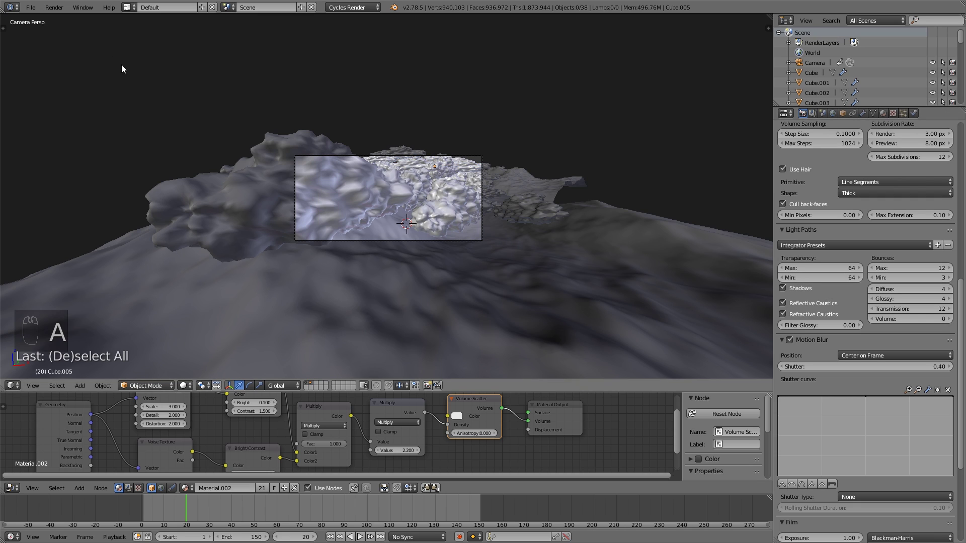
pyautogui.click(33, 9)
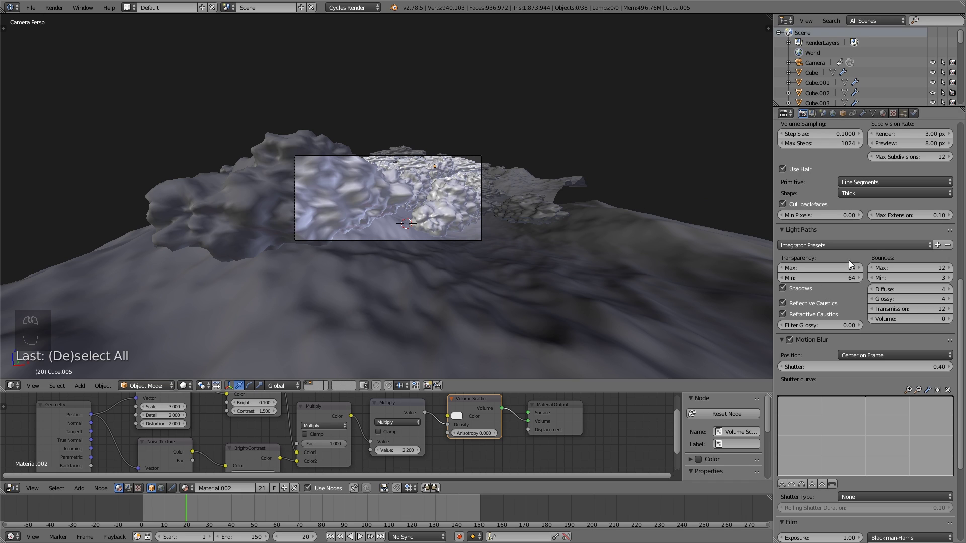
pyautogui.click(949, 319)
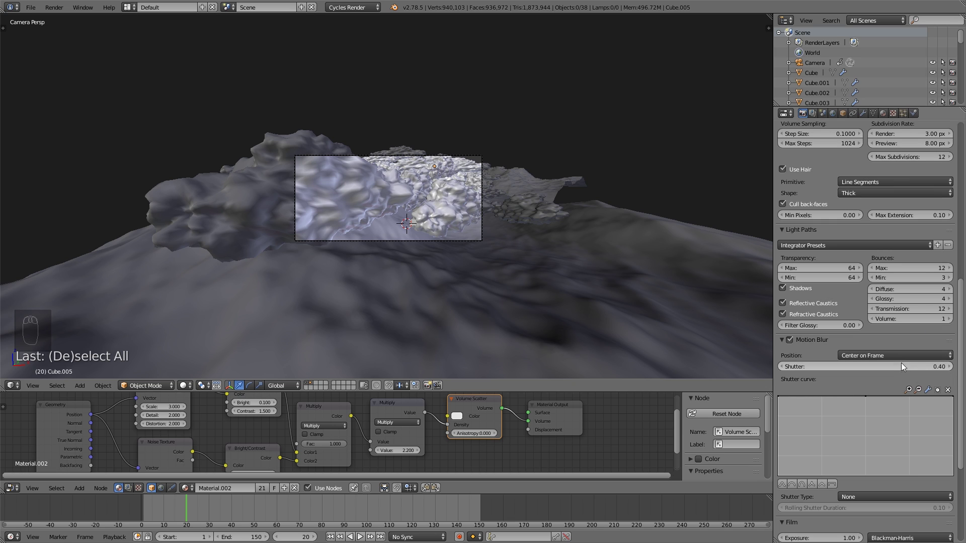
# - Enlarge the node editor and move the Multiply math node slightly upward in the Material.003 node tree
pyautogui.scroll(4, 838, 349)
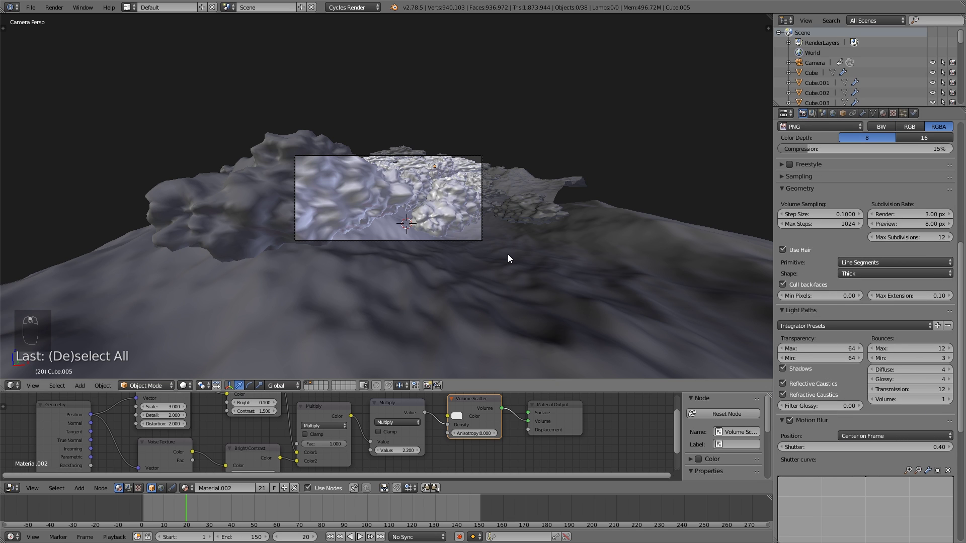
pyautogui.scroll(12, 885, 312)
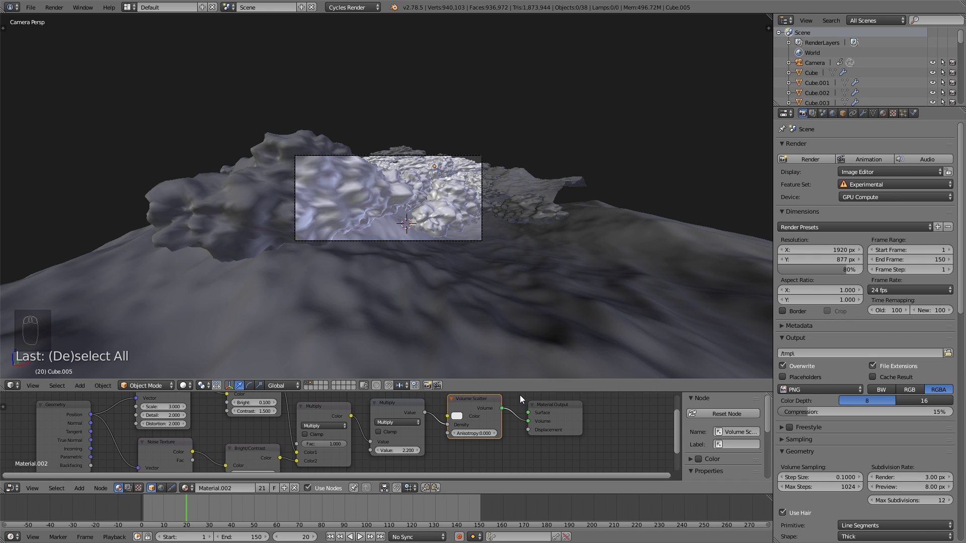
pyautogui.moveTo(520, 393); pyautogui.dragTo(535, 314)
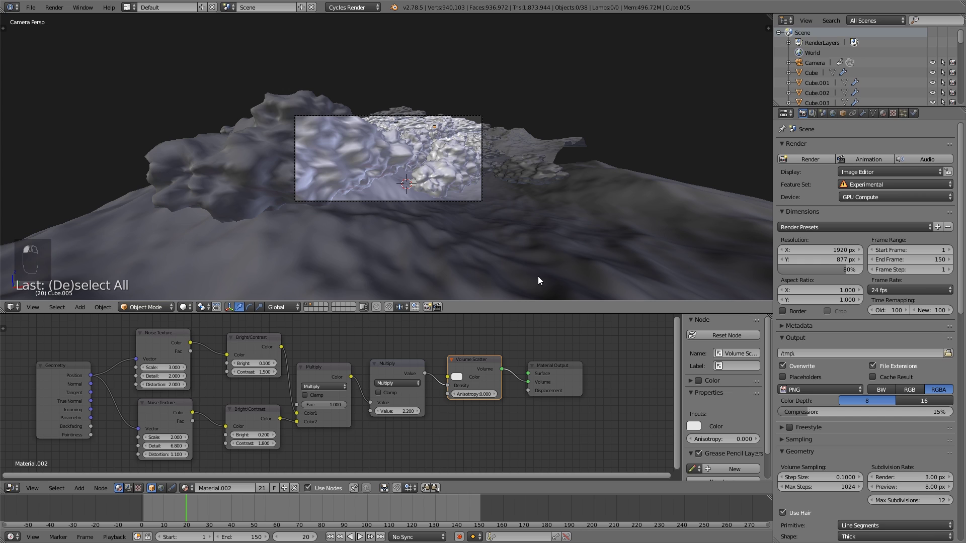
pyautogui.click(30, 7)
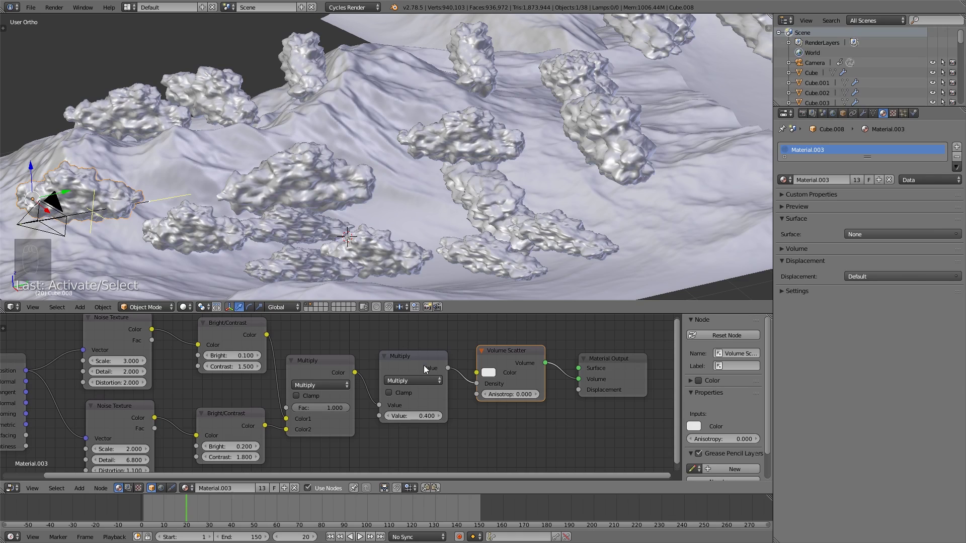
pyautogui.moveTo(413, 356); pyautogui.dragTo(417, 343)
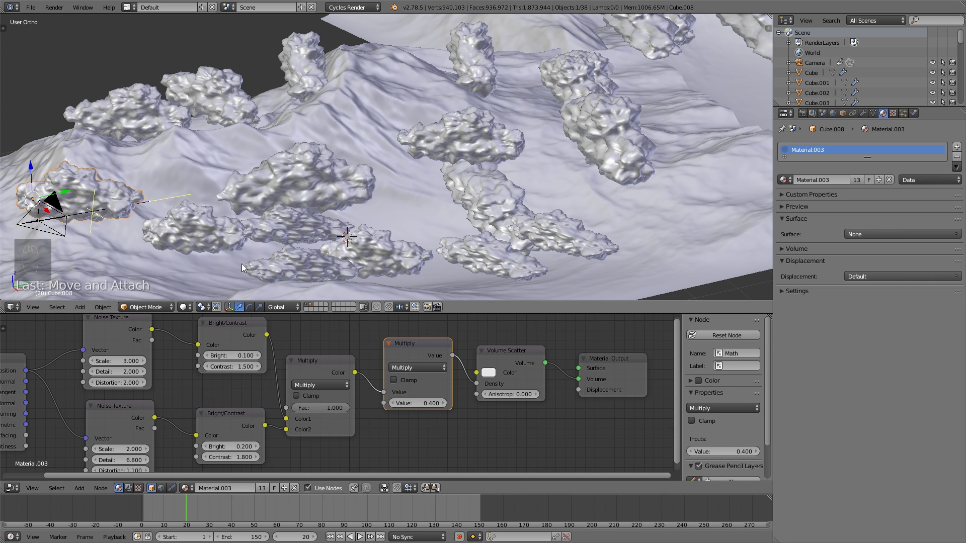
# - Select several near clouds in turn to check their assigned material, nudging the Multiply math node in the Material.003 tree
pyautogui.moveTo(424, 346); pyautogui.dragTo(412, 348)
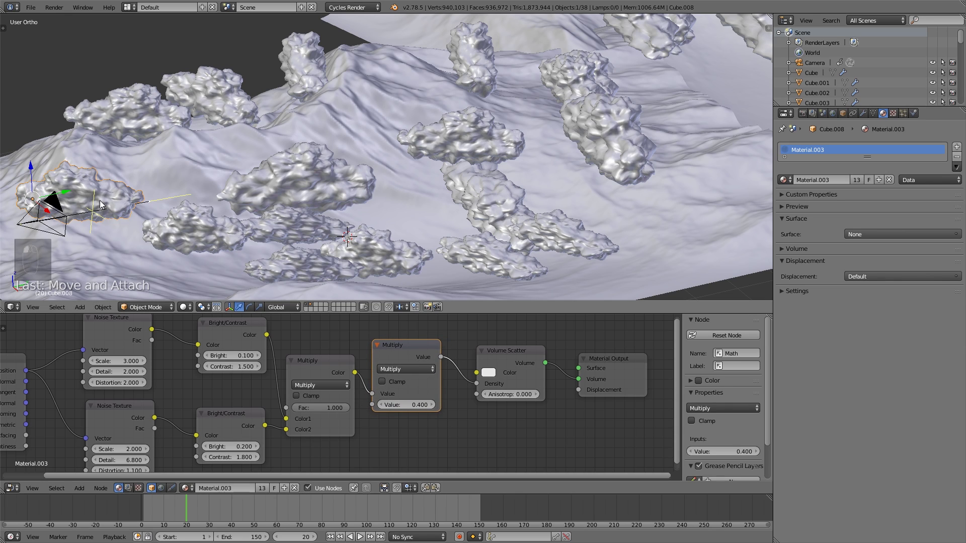
pyautogui.rightClick(212, 231)
pyautogui.rightClick(293, 185)
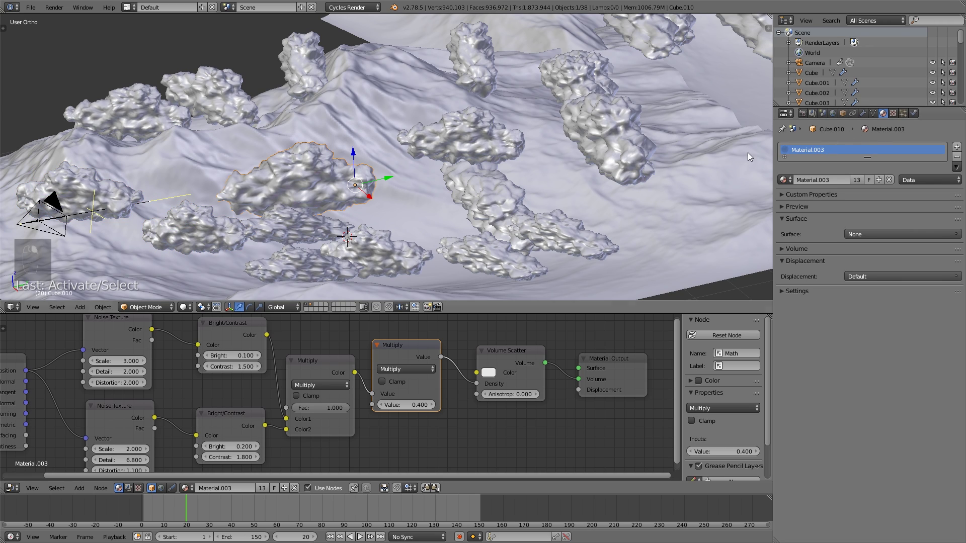
pyautogui.click(413, 351)
pyautogui.moveTo(412, 351); pyautogui.dragTo(420, 352)
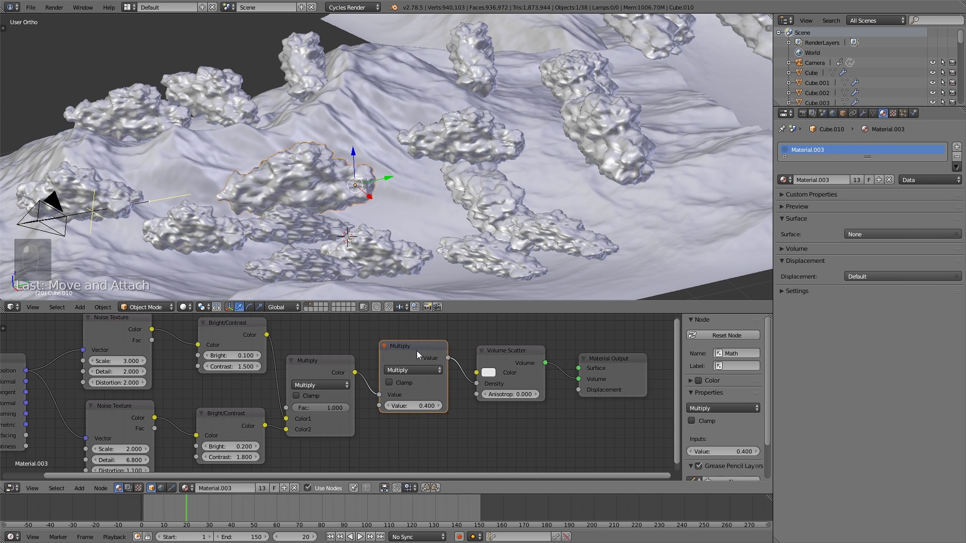
# - Select the large background cloud and set the Multiply math value of Material.002 to 2.000
pyautogui.rightClick(603, 154)
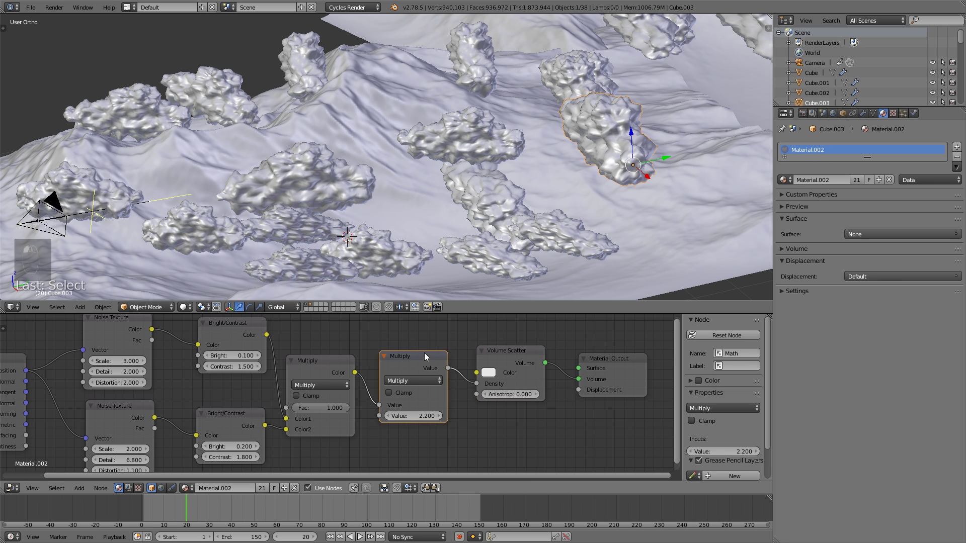
pyautogui.moveTo(424, 352); pyautogui.dragTo(421, 346)
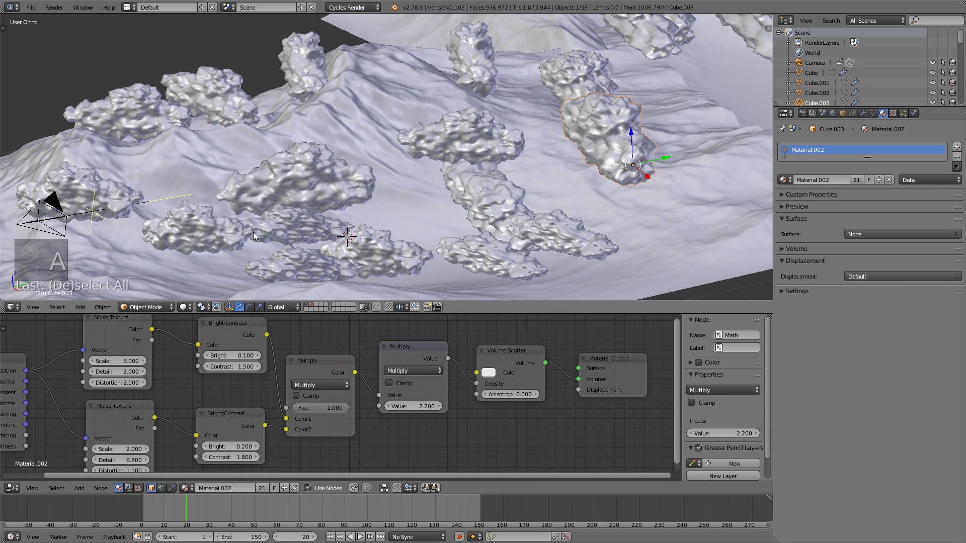
pyautogui.moveTo(284, 233); pyautogui.dragTo(453, 203, button='middle')
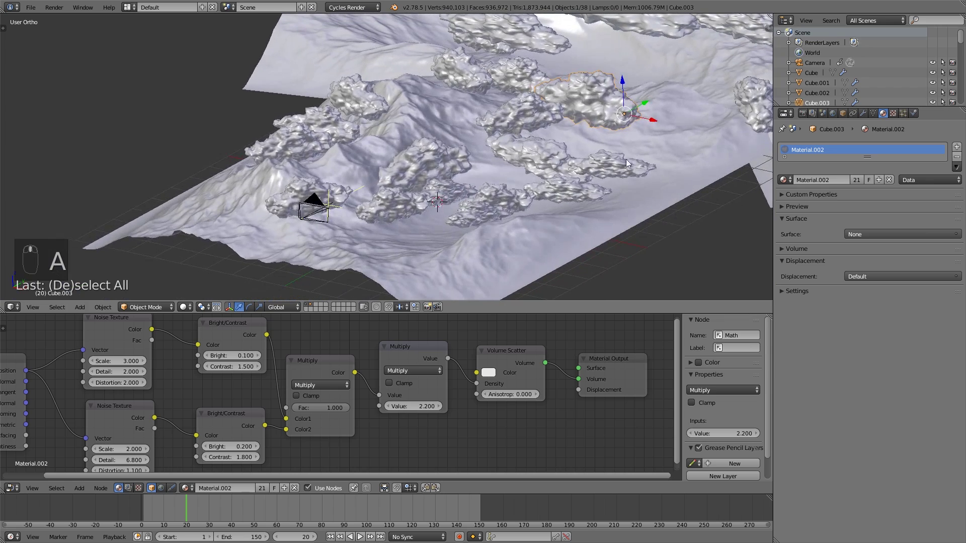
pyautogui.click(387, 406)
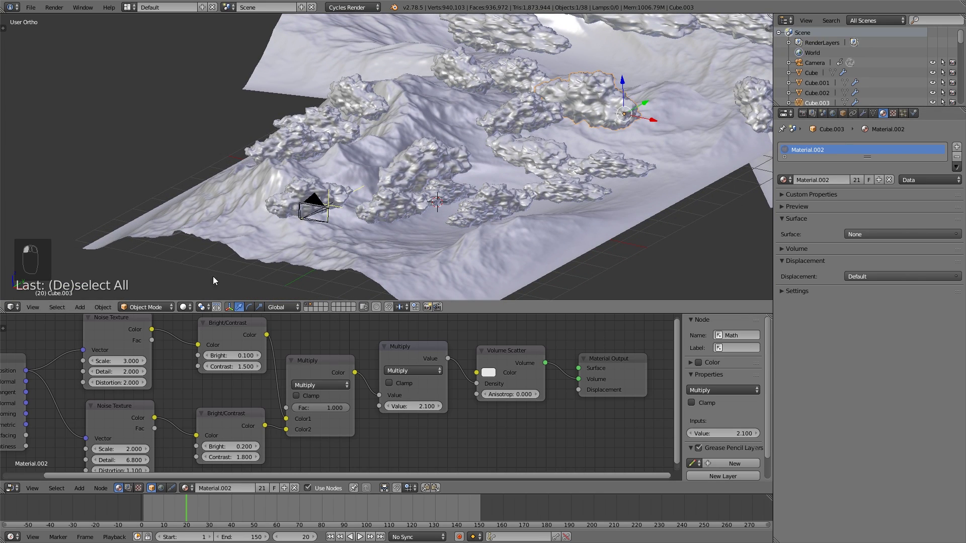
pyautogui.click(387, 406)
pyautogui.click(425, 350)
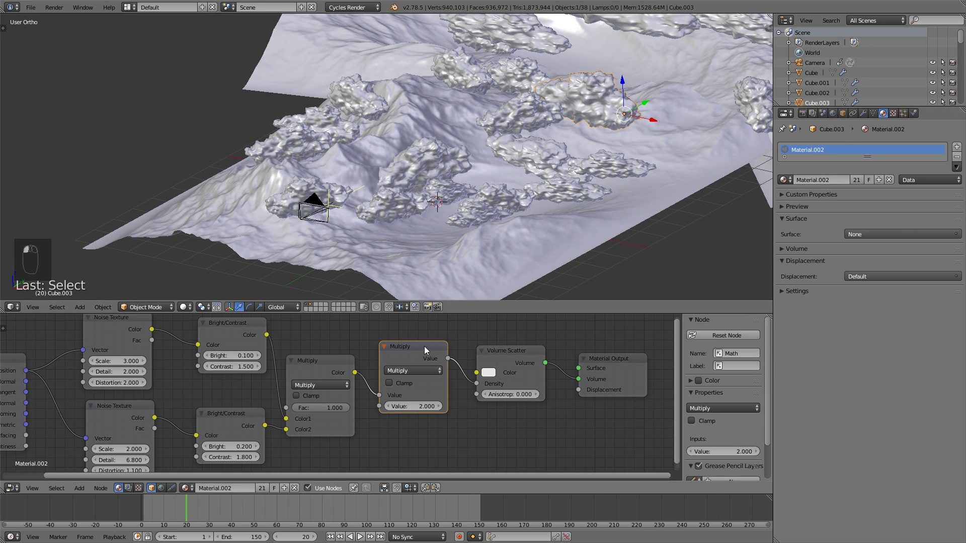
pyautogui.moveTo(424, 346); pyautogui.dragTo(428, 344)
# - Render the current frame from the camera and examine the resulting landscape image
pyautogui.click(31, 7)
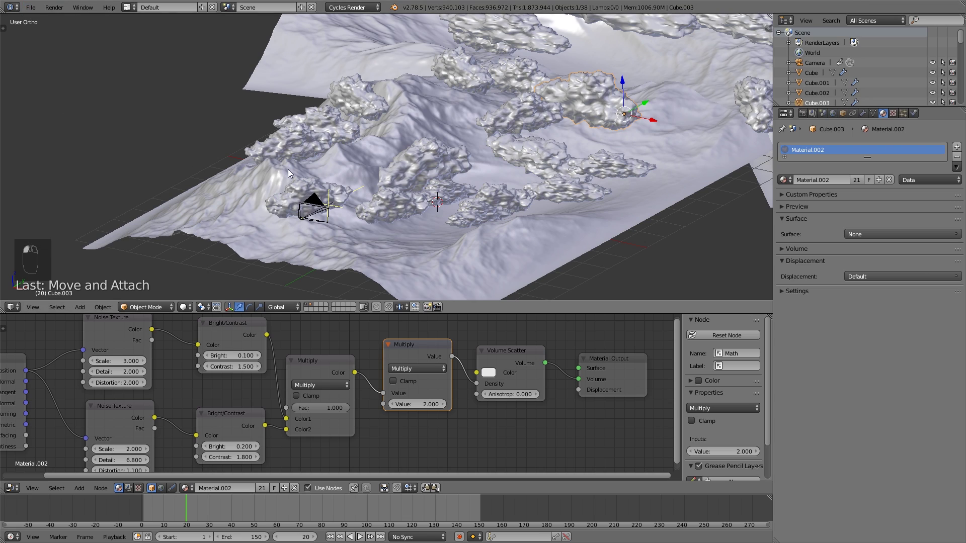
pyautogui.press('F12')
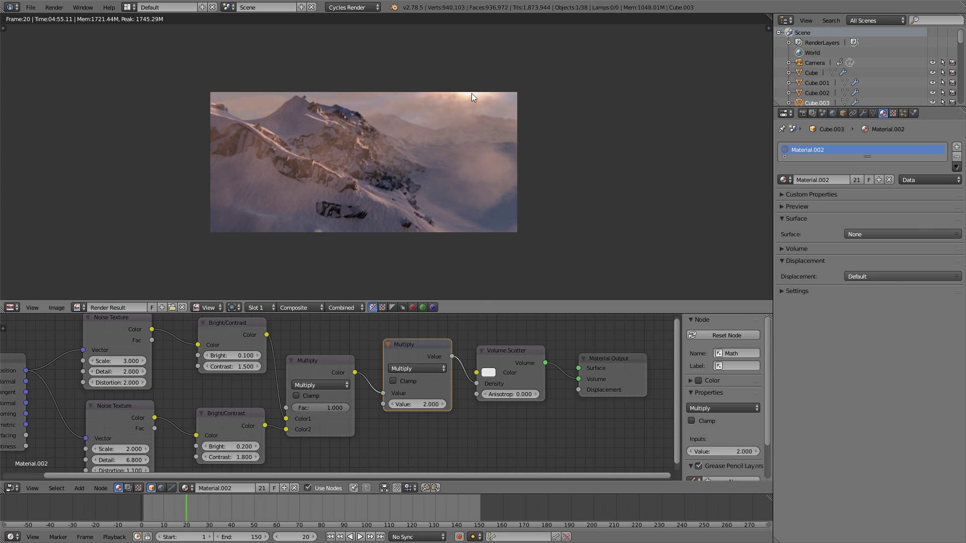
pyautogui.scroll(-1, 459, 166)
pyautogui.scroll(1, 317, 148)
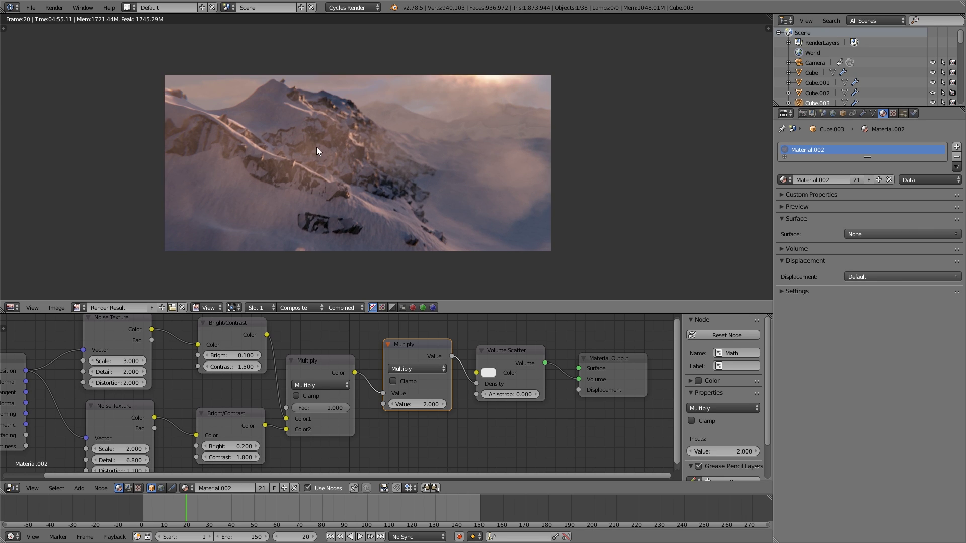
# - Switch to the Compositing layout, preview the Multiply color mix node in the backdrop, and set its factor to 0.045
pyautogui.click(129, 8)
pyautogui.click(156, 40)
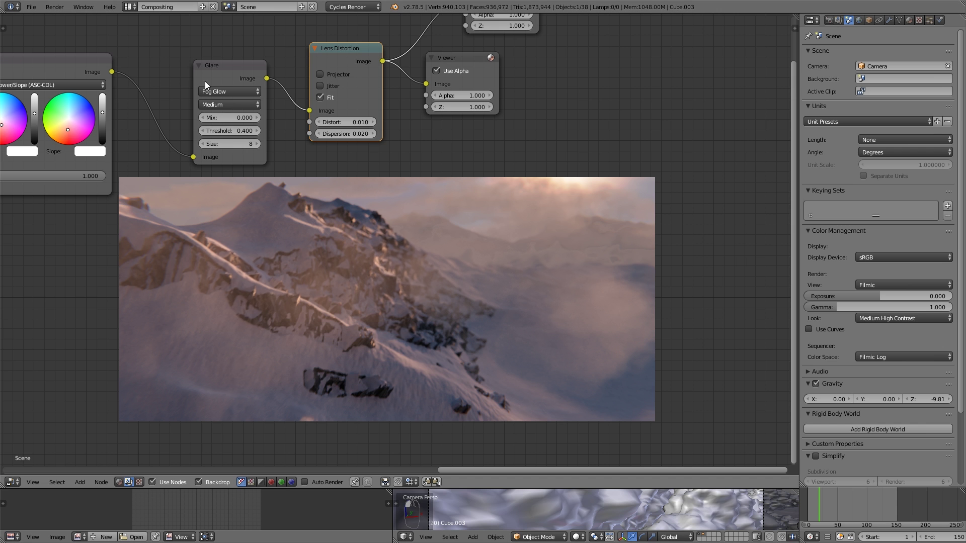
pyautogui.moveTo(205, 81)
pyautogui.mouseDown(button='middle')
pyautogui.moveTo(316, 219)
pyautogui.moveTo(411, 203)
pyautogui.mouseUp(button='middle')
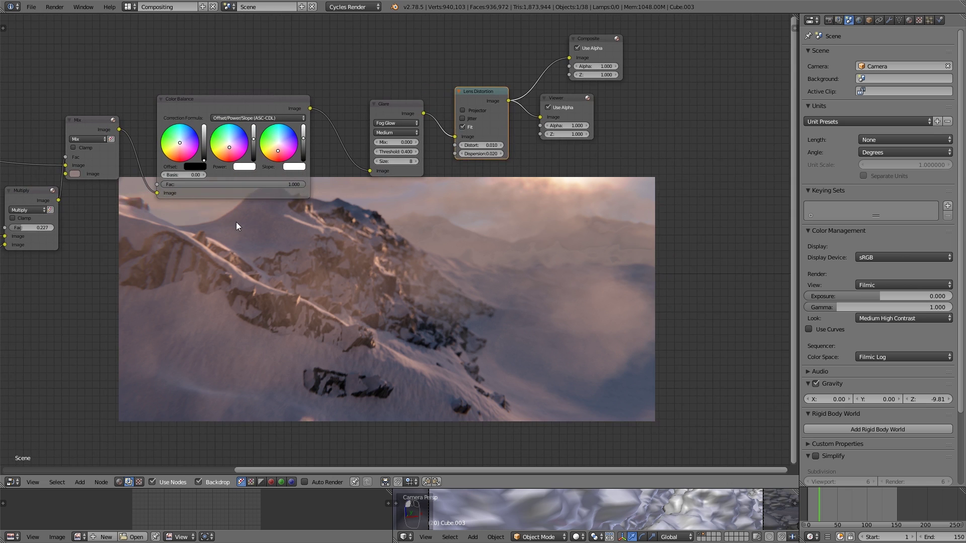
pyautogui.moveTo(236, 222); pyautogui.dragTo(427, 211, button='middle')
pyautogui.scroll(-1, 305, 192)
pyautogui.keyDown('ctrl'); pyautogui.keyDown('shift'); pyautogui.click(251, 183); pyautogui.keyUp('shift'); pyautogui.keyUp('ctrl')
pyautogui.moveTo(505, 304); pyautogui.dragTo(524, 264, button='middle')
pyautogui.moveTo(261, 176); pyautogui.dragTo(253, 176)
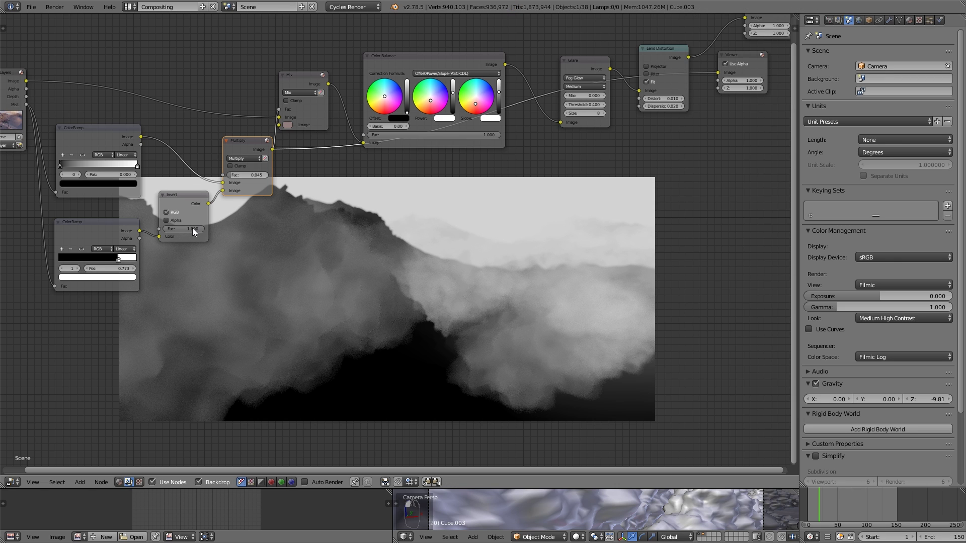
# - Tighten the upper ColorRamp of the mist mask by moving its black stop to 0.041 and its white stop to 0.959
pyautogui.moveTo(360, 202); pyautogui.dragTo(387, 192, button='middle')
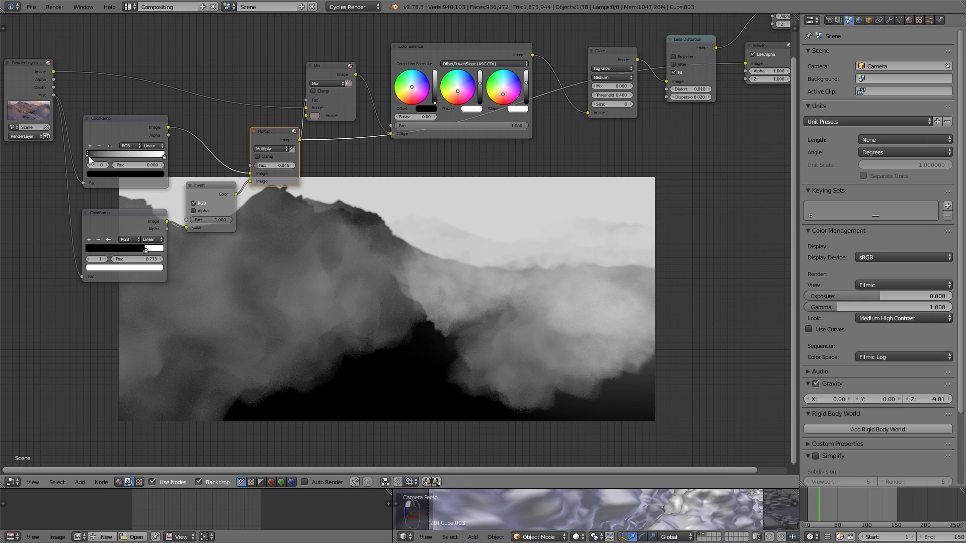
pyautogui.moveTo(88, 155); pyautogui.dragTo(92, 156)
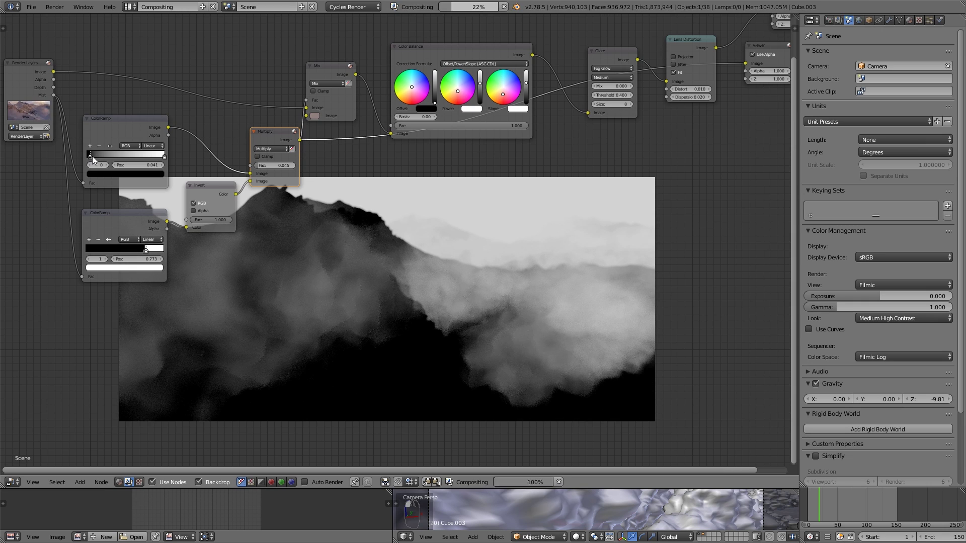
pyautogui.moveTo(161, 156); pyautogui.dragTo(160, 158)
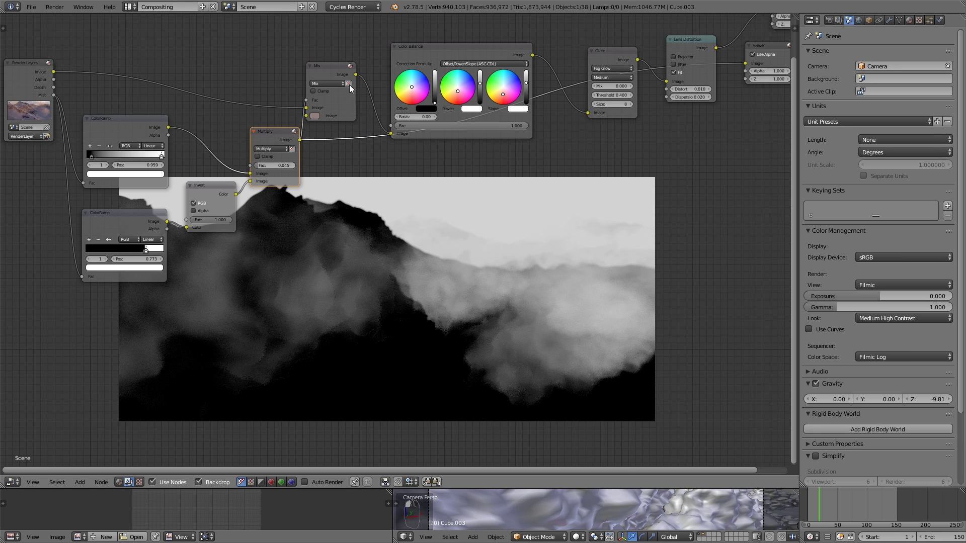
# - Shift the Color Balance and Mix nodes away from the Multiply color mix node to make room for another node
pyautogui.moveTo(457, 48); pyautogui.dragTo(490, 42)
pyautogui.moveTo(327, 66); pyautogui.dragTo(350, 60)
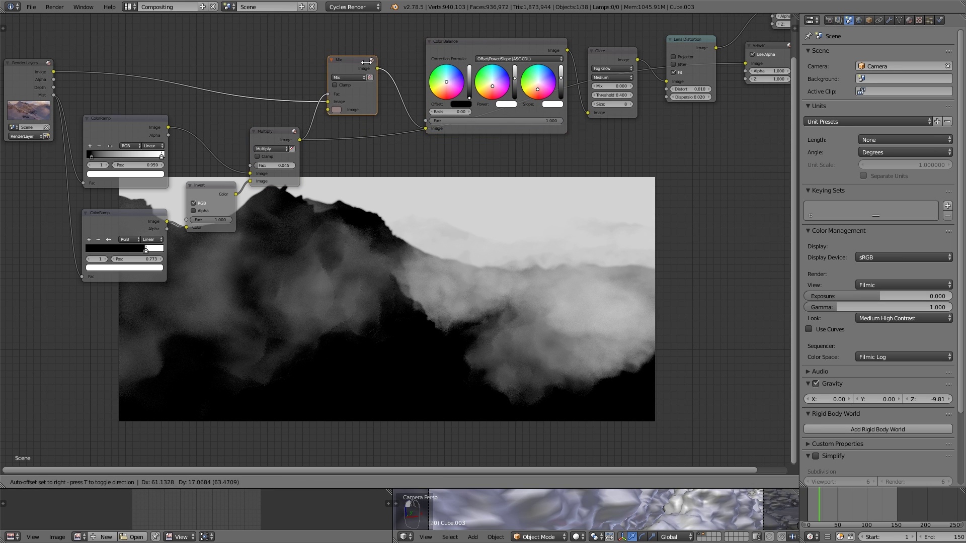
pyautogui.hotkey('shift', 'a')
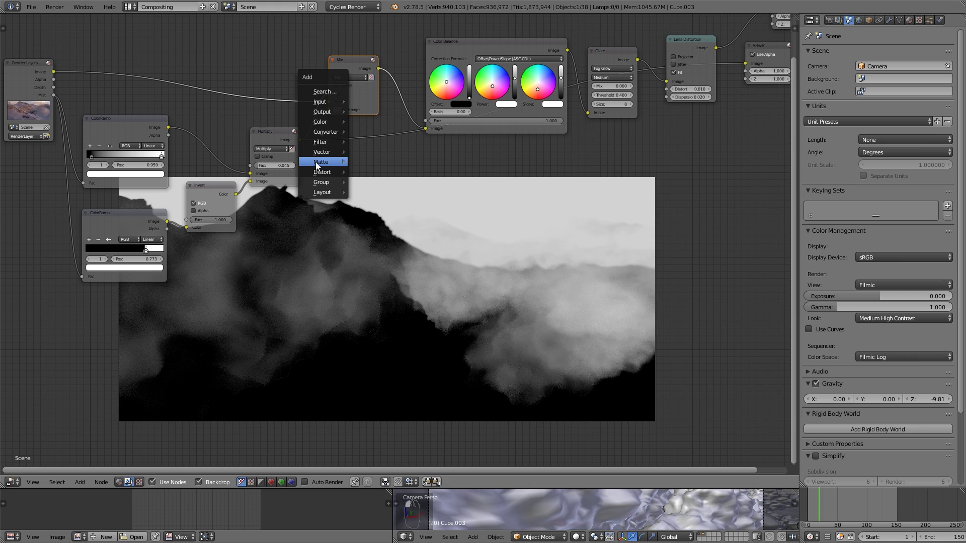
pyautogui.moveTo(316, 162)
pyautogui.moveTo(328, 132)
pyautogui.click(403, 197)
pyautogui.click(395, 201)
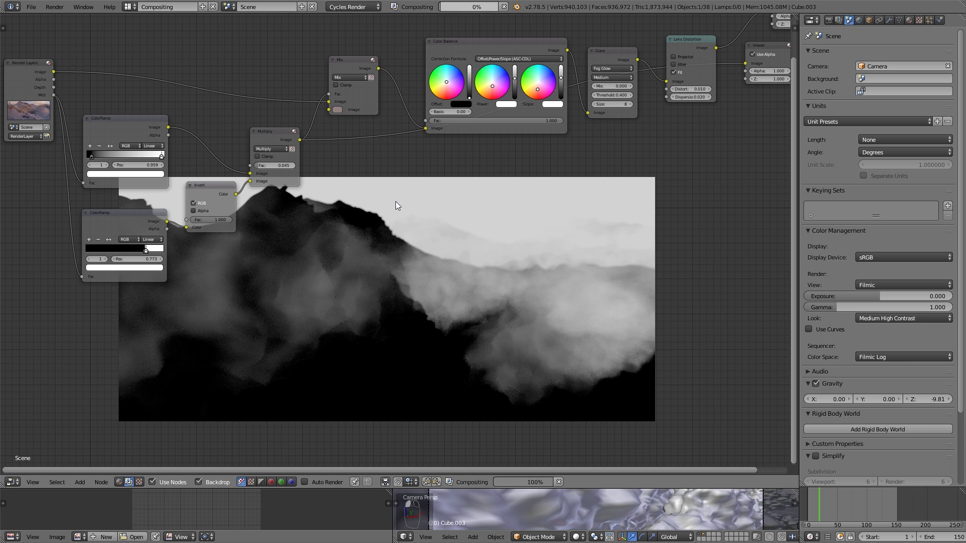
# - Insert a Math node between the Multiply color mix and the Mix node's factor, set to Multiply with value 0.200
pyautogui.hotkey('shift', 'a')
pyautogui.click(433, 279)
pyautogui.click(352, 131)
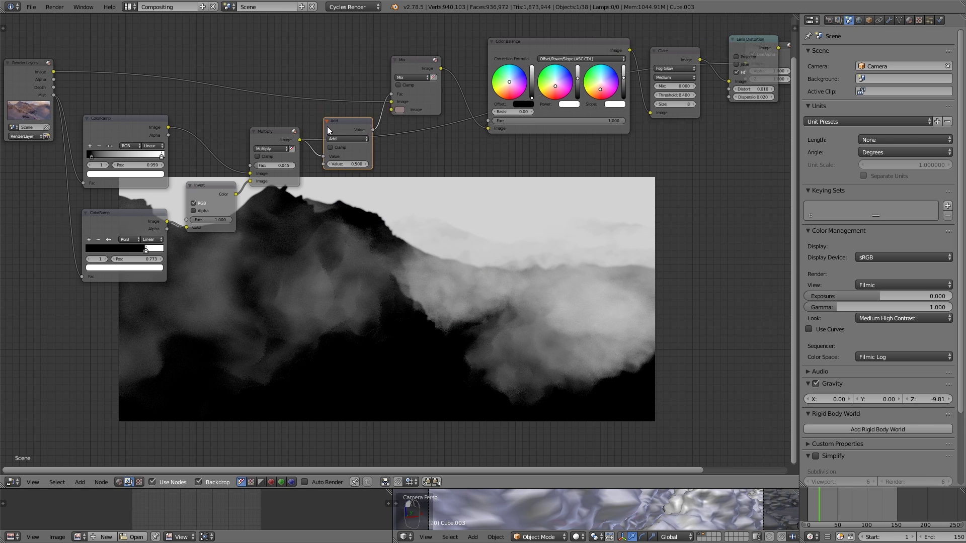
pyautogui.click(367, 140)
pyautogui.click(359, 164)
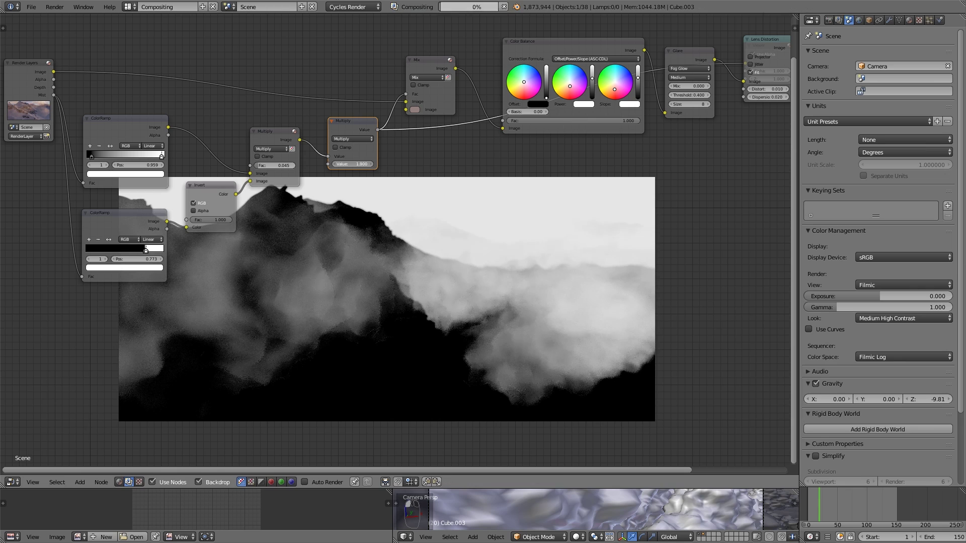
pyautogui.moveTo(352, 164); pyautogui.dragTo(337, 164)
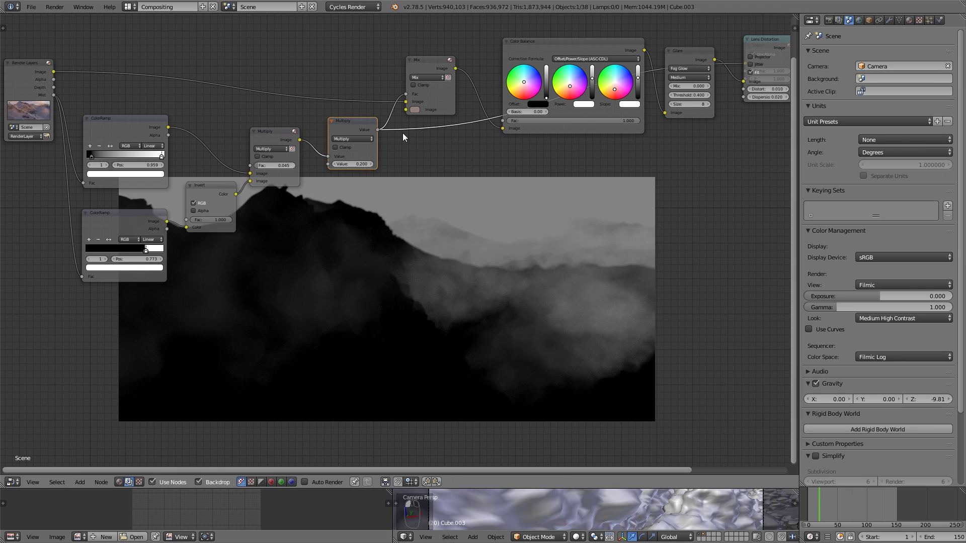
# - Lighten the Mix node's pinkish mist color and preview the Lens Distortion output, moving its Viewer node clear of the others
pyautogui.click(414, 110)
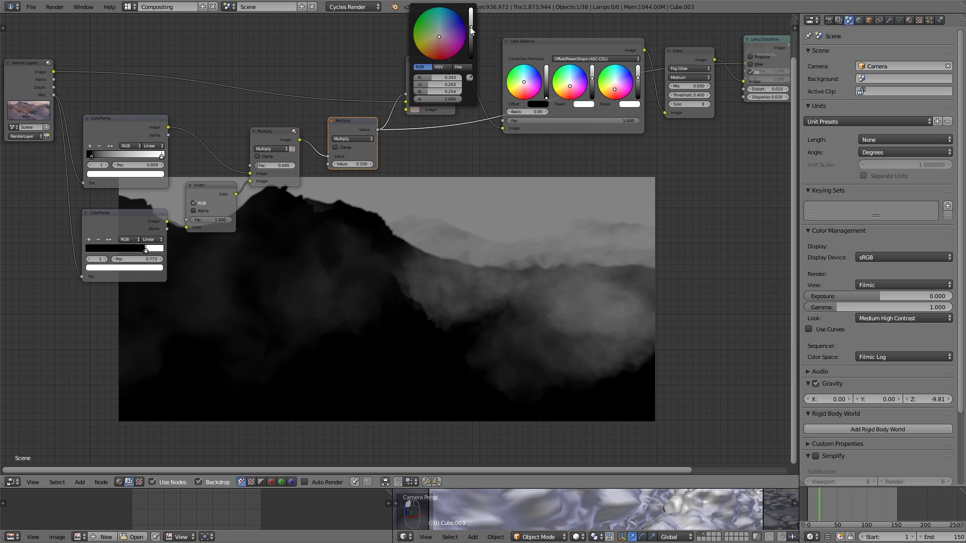
pyautogui.scroll(-1, 575, 204)
pyautogui.moveTo(575, 205); pyautogui.dragTo(394, 309, button='middle')
pyautogui.keyDown('ctrl'); pyautogui.keyDown('shift'); pyautogui.click(407, 152); pyautogui.keyUp('shift'); pyautogui.keyUp('ctrl')
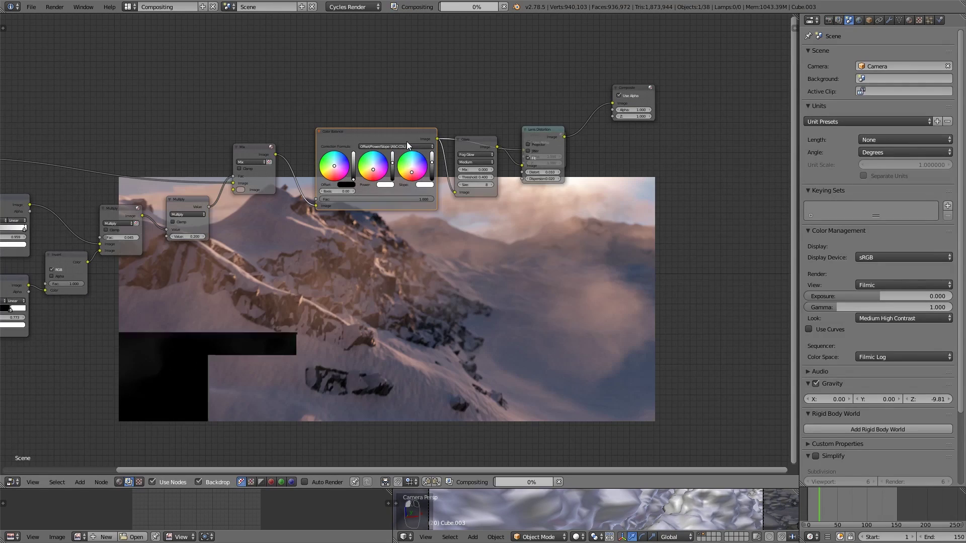
pyautogui.moveTo(442, 184); pyautogui.dragTo(319, 149, button='middle')
pyautogui.keyDown('ctrl'); pyautogui.keyDown('shift'); pyautogui.click(426, 97); pyautogui.keyUp('shift'); pyautogui.keyUp('ctrl')
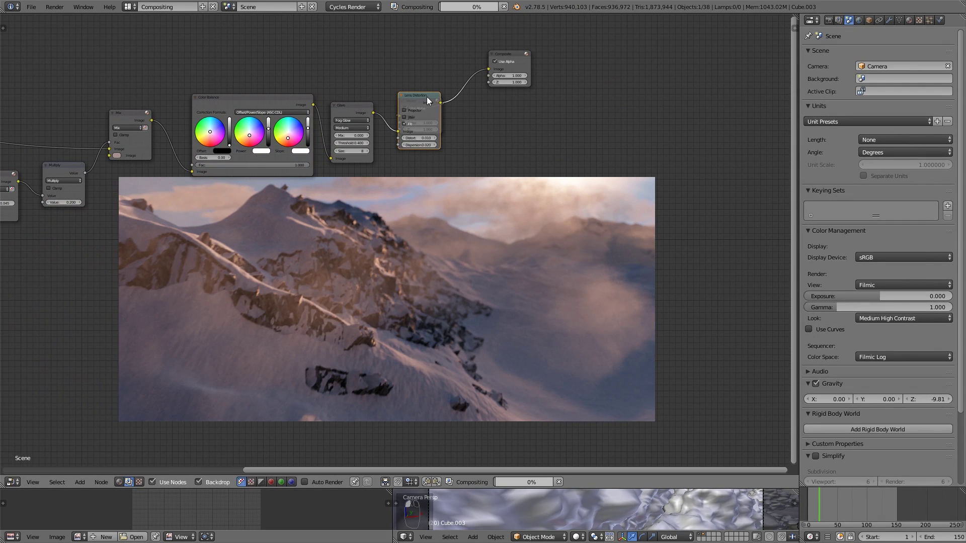
pyautogui.moveTo(430, 103); pyautogui.dragTo(508, 115)
# - Reduce the size of the backdrop image slightly and examine the full composite of the snowy mountain
pyautogui.scroll(2, 479, 158)
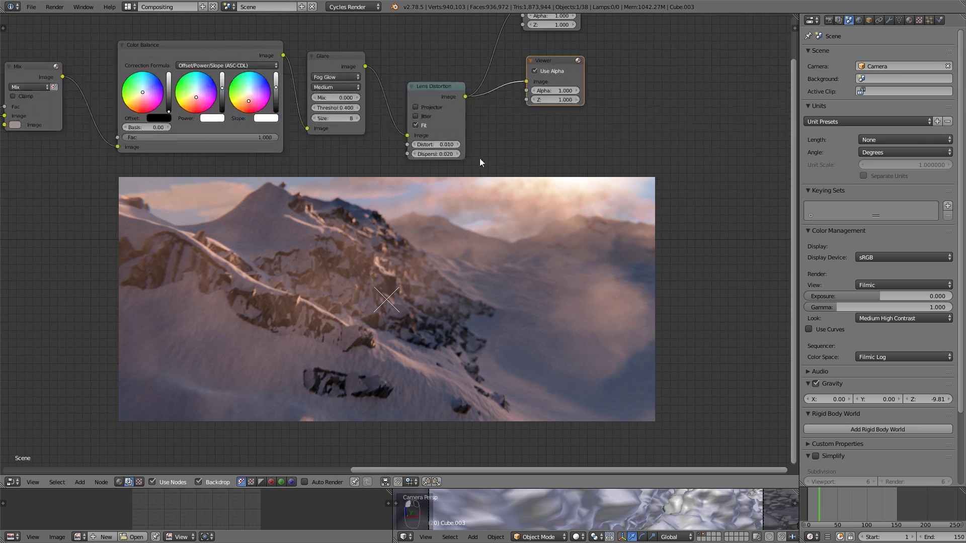
pyautogui.moveTo(192, 60); pyautogui.dragTo(191, 62)
pyautogui.scroll(-1, 414, 301)
pyautogui.moveTo(423, 298); pyautogui.dragTo(406, 288, button='middle')
pyautogui.press('v')
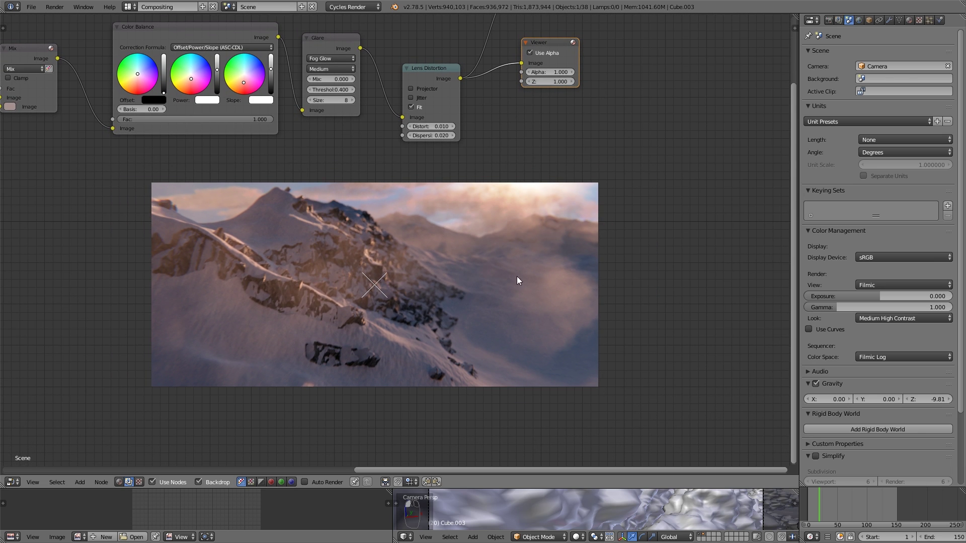
pyautogui.press('v')
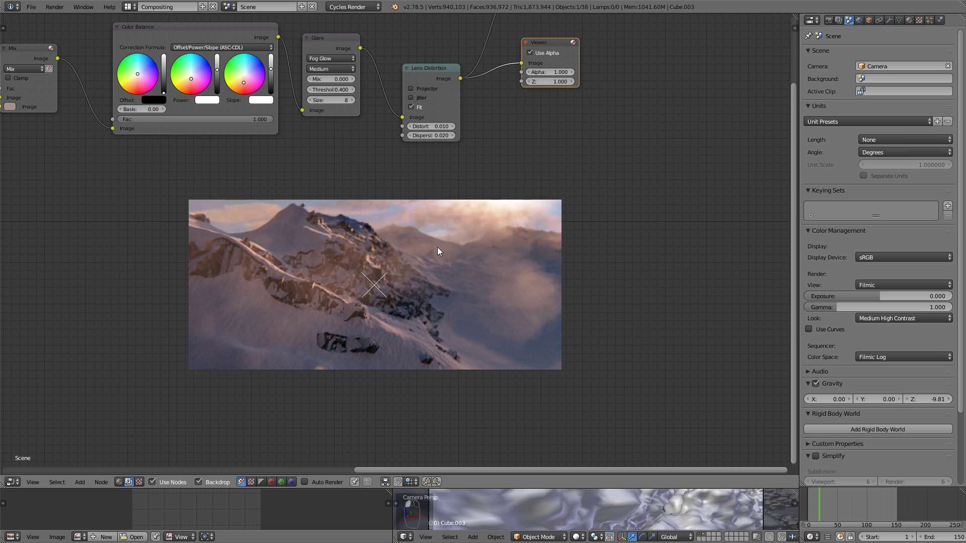
pyautogui.hotkey('alt', 'v')
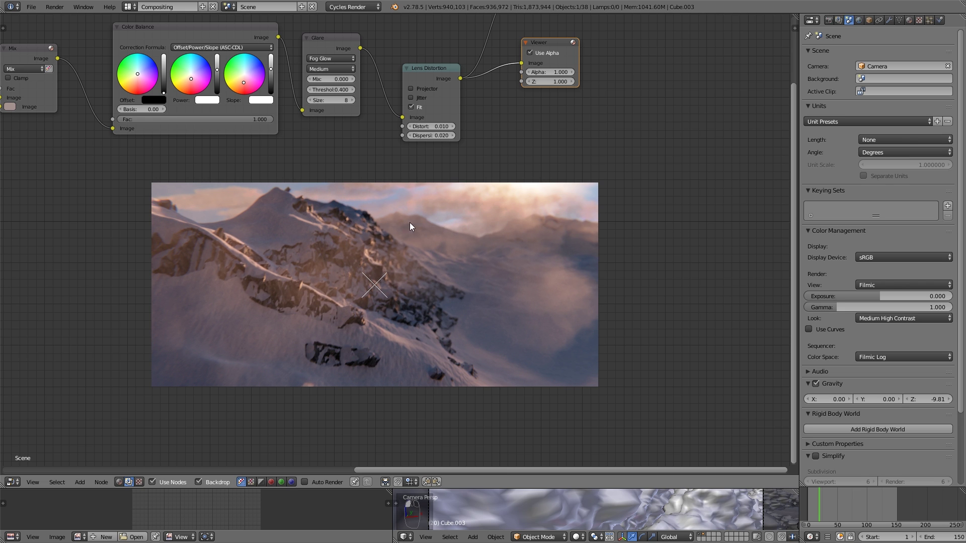
# - Preview the lower ColorRamp in the backdrop and isolate the sky by moving its black stop to 0.986
pyautogui.scroll(-1, 333, 206)
pyautogui.moveTo(333, 205); pyautogui.dragTo(482, 198, button='middle')
pyautogui.moveTo(277, 221); pyautogui.dragTo(463, 212, button='middle')
pyautogui.scroll(3, 305, 217)
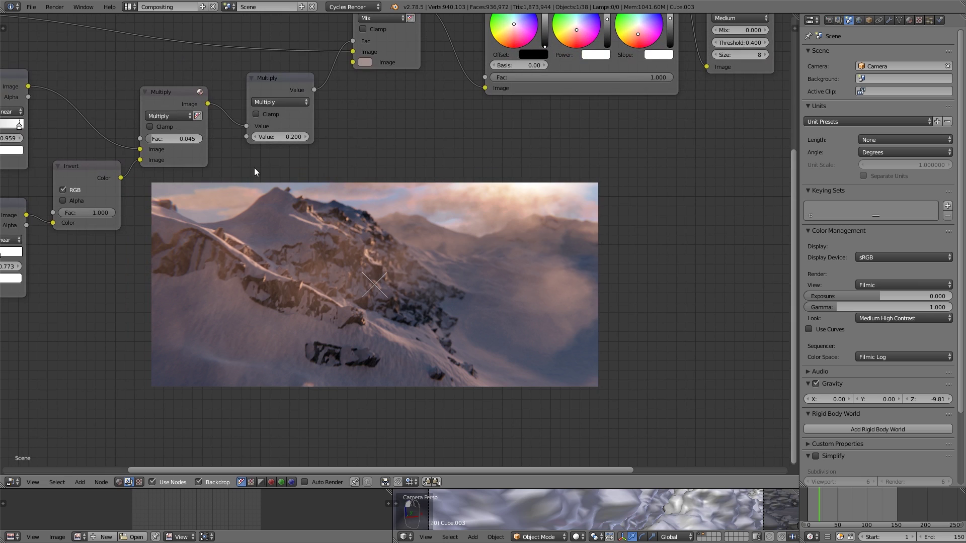
pyautogui.moveTo(176, 139); pyautogui.dragTo(149, 138)
pyautogui.moveTo(182, 188); pyautogui.dragTo(329, 152, button='middle')
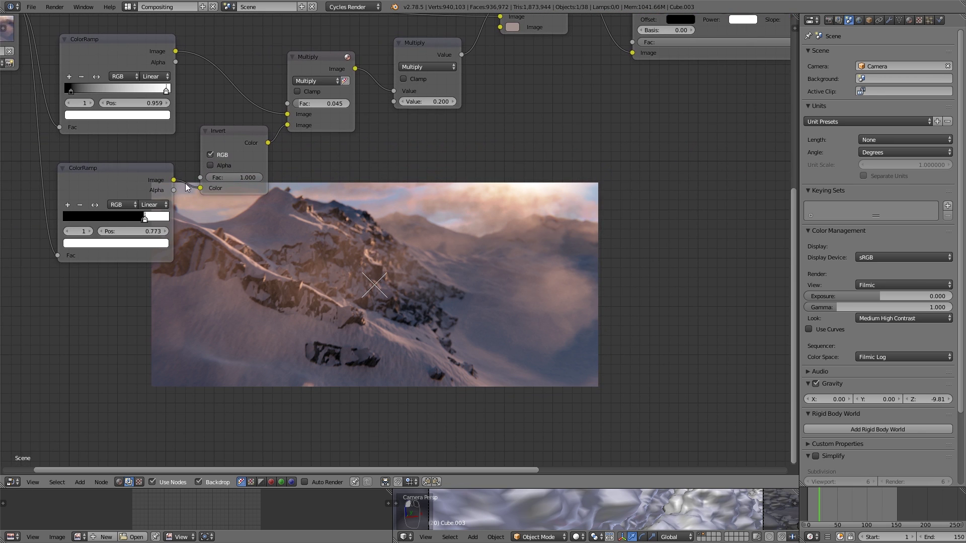
pyautogui.keyDown('ctrl'); pyautogui.keyDown('shift'); pyautogui.click(122, 169); pyautogui.keyUp('shift'); pyautogui.keyUp('ctrl')
pyautogui.moveTo(145, 218); pyautogui.dragTo(173, 216)
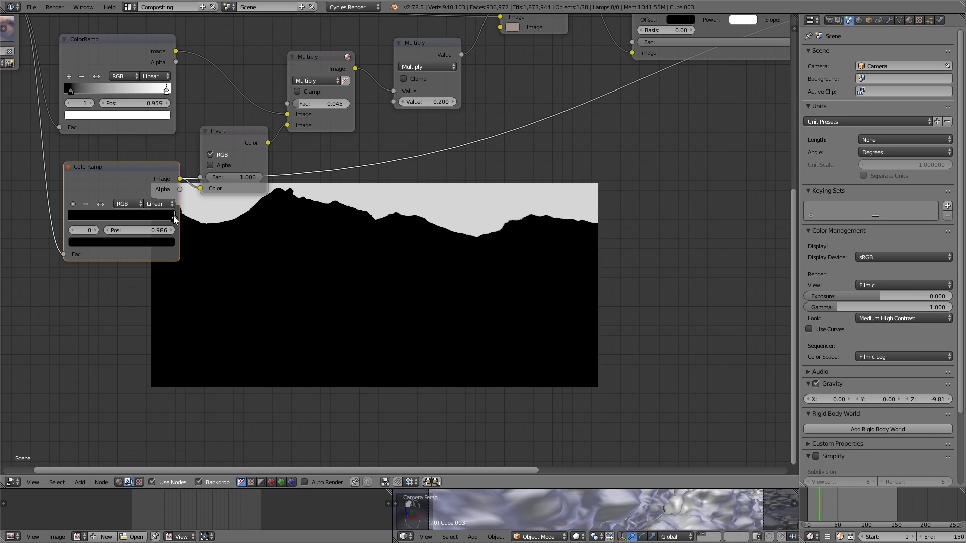
# - Preview the Invert and Multiply color mix outputs, and set the Multiply color mix factor to 0.418
pyautogui.keyDown('ctrl'); pyautogui.keyDown('shift'); pyautogui.click(247, 130); pyautogui.keyUp('shift'); pyautogui.keyUp('ctrl')
pyautogui.keyDown('ctrl'); pyautogui.keyDown('shift'); pyautogui.click(328, 57); pyautogui.keyUp('shift'); pyautogui.keyUp('ctrl')
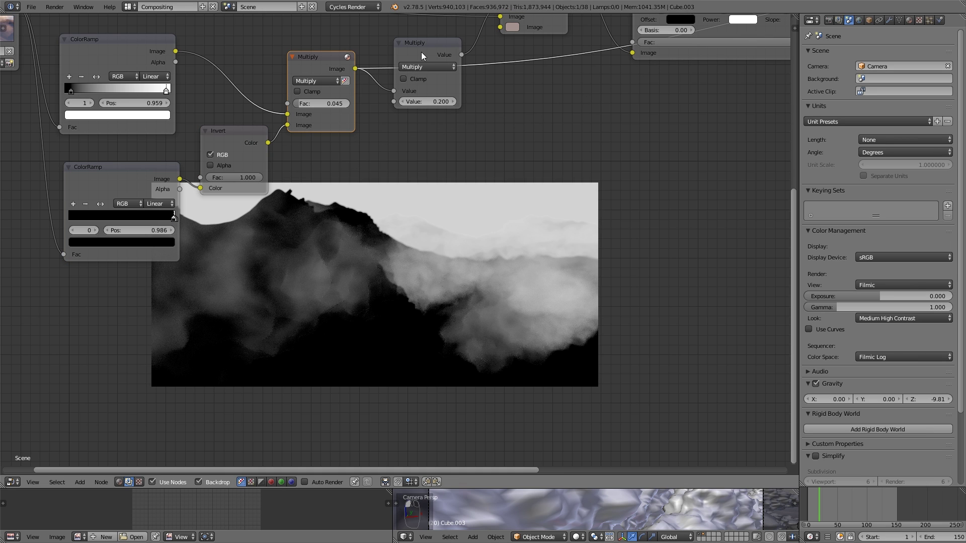
pyautogui.moveTo(322, 103); pyautogui.dragTo(387, 119)
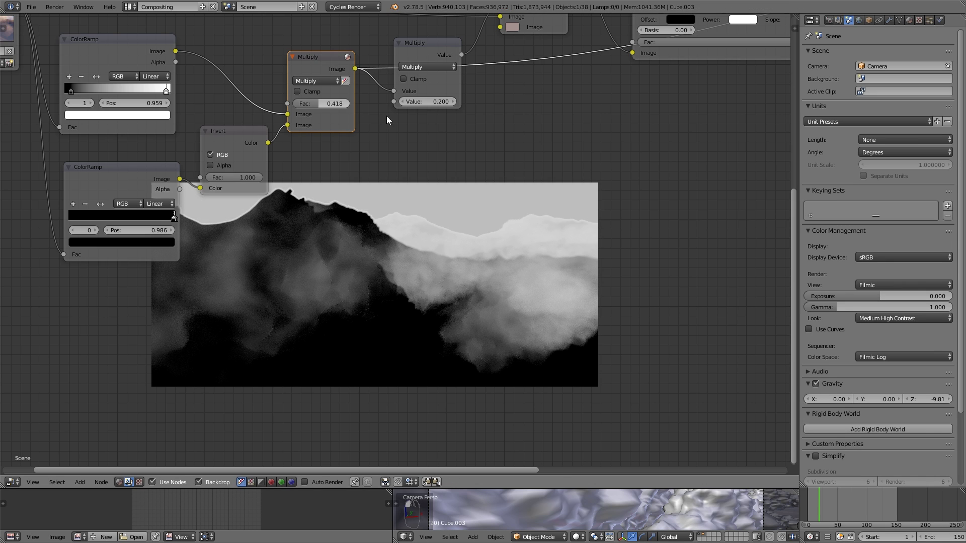
# - Preview the Lens Distortion output in the backdrop to check the full composite of the snowy mountain
pyautogui.moveTo(437, 156); pyautogui.dragTo(227, 290, button='middle')
pyautogui.scroll(-4, 228, 291)
pyautogui.moveTo(700, 156); pyautogui.dragTo(448, 179, button='middle')
pyautogui.keyDown('ctrl'); pyautogui.keyDown('shift'); pyautogui.click(445, 180); pyautogui.keyUp('shift'); pyautogui.keyUp('ctrl')
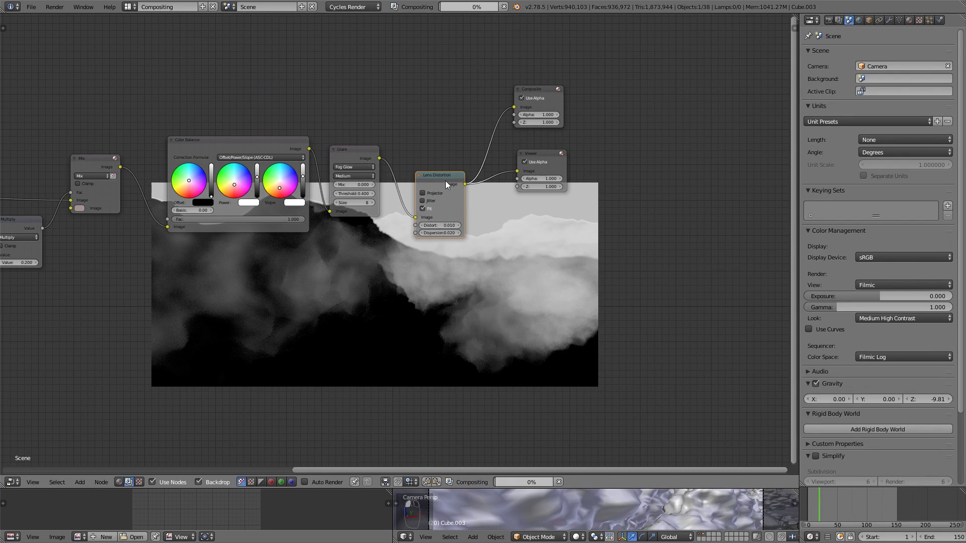
pyautogui.moveTo(442, 303); pyautogui.dragTo(489, 243, button='middle')
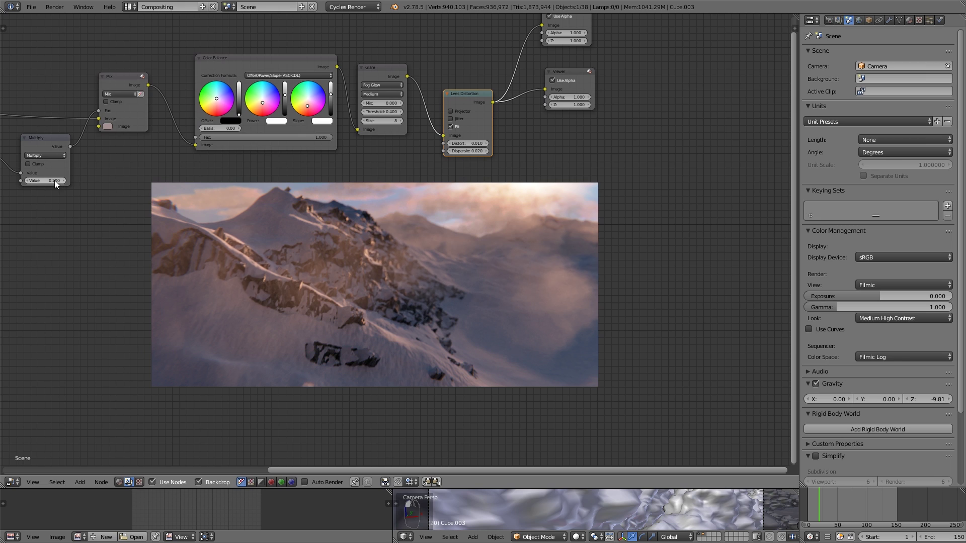
# - Raise the Multiply color mix factor to about 0.8 and set the math Multiply node's value to 0.400
pyautogui.moveTo(55, 180); pyautogui.dragTo(156, 187, button='middle')
pyautogui.moveTo(61, 180); pyautogui.dragTo(89, 180)
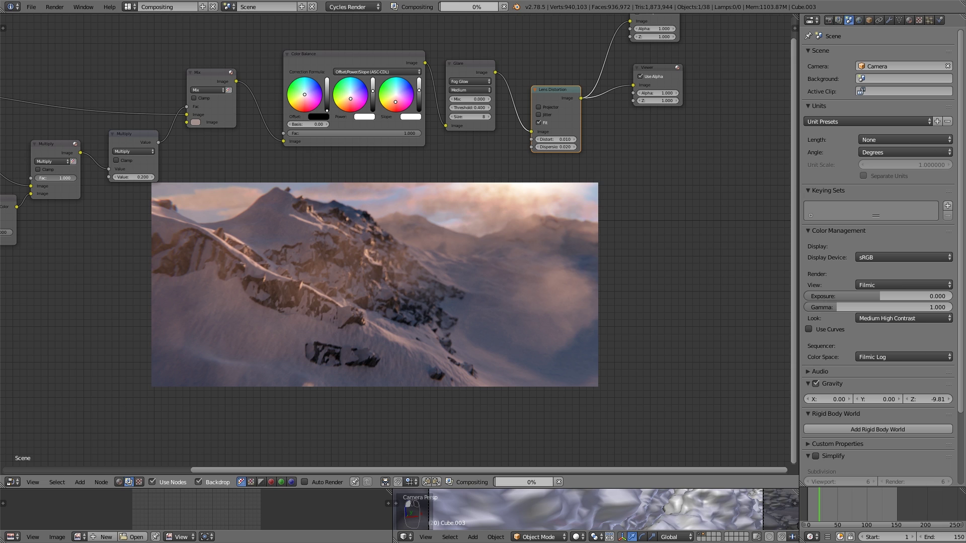
pyautogui.moveTo(61, 179); pyautogui.dragTo(52, 178)
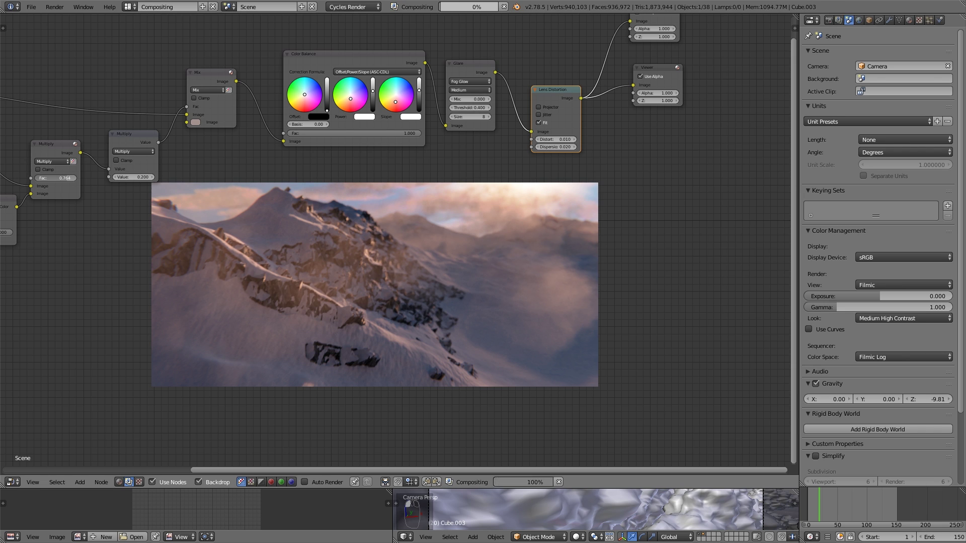
pyautogui.moveTo(141, 177); pyautogui.dragTo(141, 177)
pyautogui.moveTo(64, 178); pyautogui.dragTo(60, 179)
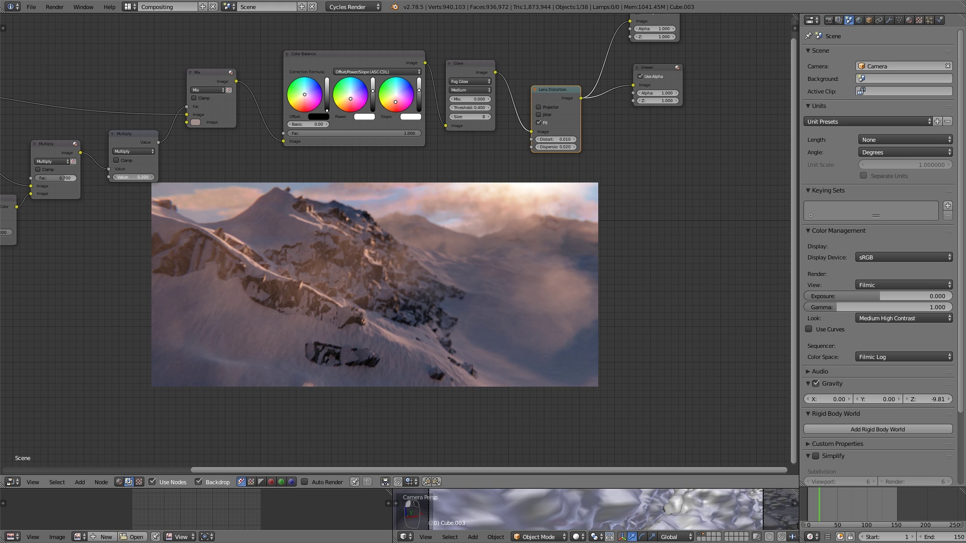
pyautogui.doubleClick(152, 177)
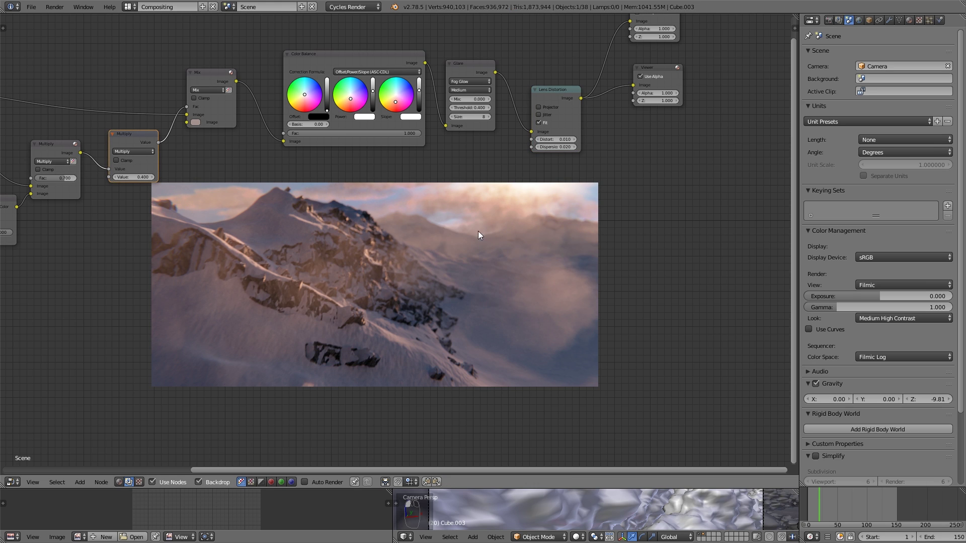
pyautogui.moveTo(64, 178)
pyautogui.mouseDown()
pyautogui.moveTo(48, 178)
pyautogui.moveTo(69, 178)
pyautogui.mouseUp()
# - Enlarge the backdrop image and maximize the node editor to examine the mist across the full composite
pyautogui.scroll(-1, 464, 231)
pyautogui.moveTo(464, 234); pyautogui.dragTo(433, 187, button='middle')
pyautogui.press('v')
pyautogui.press('v')
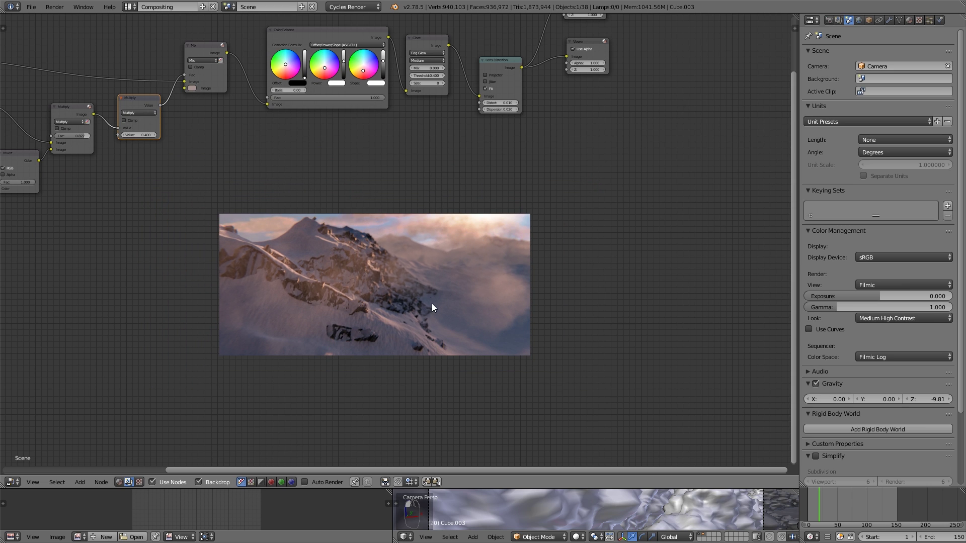
pyautogui.scroll(1, 437, 305)
pyautogui.hotkey('alt', 'v')
pyautogui.hotkey('alt', 'v')
pyautogui.hotkey('alt', 'v')
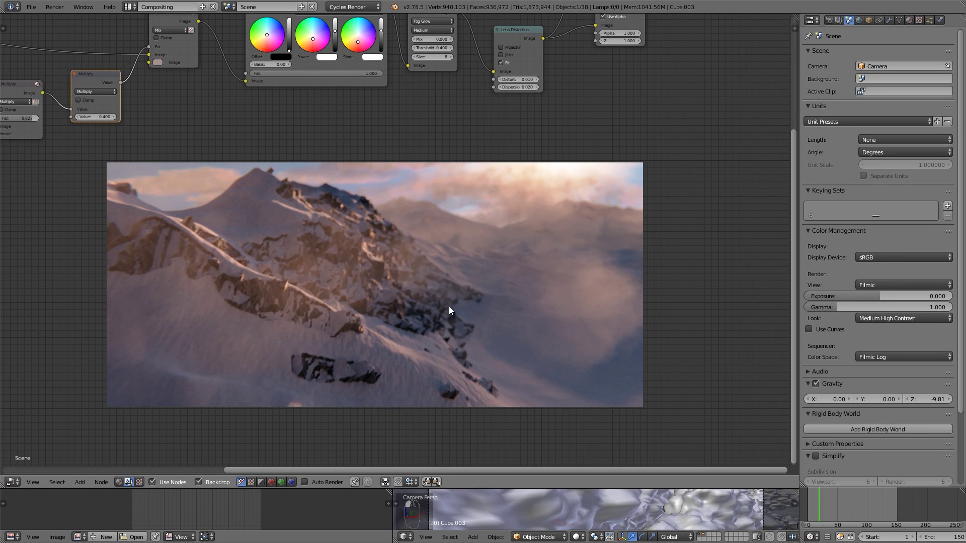
pyautogui.moveTo(449, 311); pyautogui.dragTo(365, 317, button='middle')
pyautogui.hotkey('ctrl', 'Up')
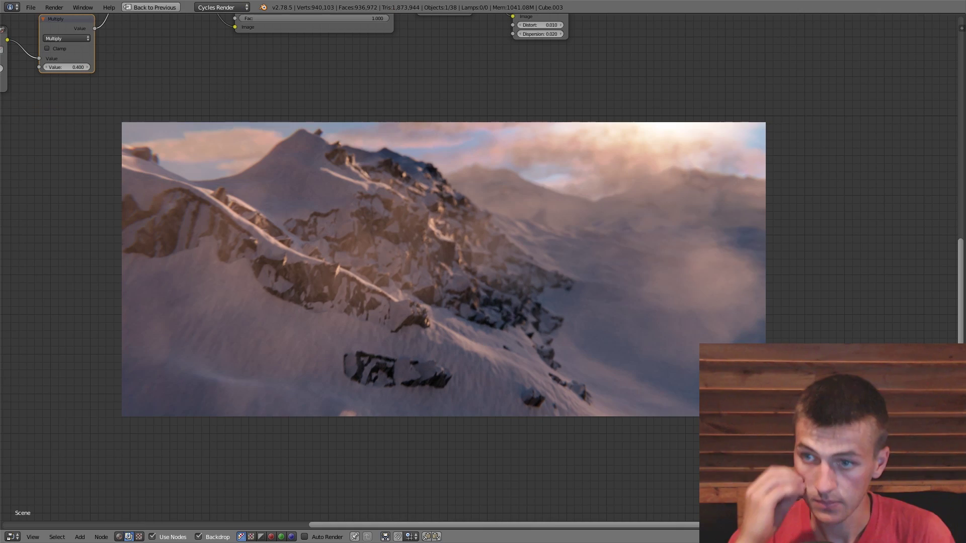